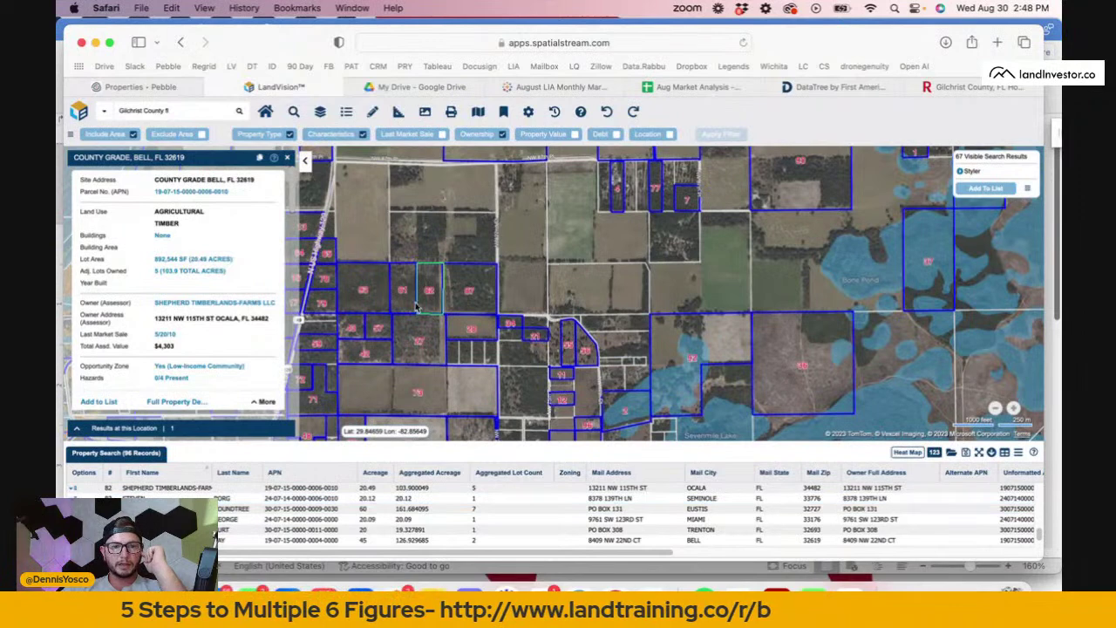
Remove the Shepherd Timberlands parcel numbered 82 on the map from the property search results.
{"action": "left_click", "coordinate": [428, 302]}
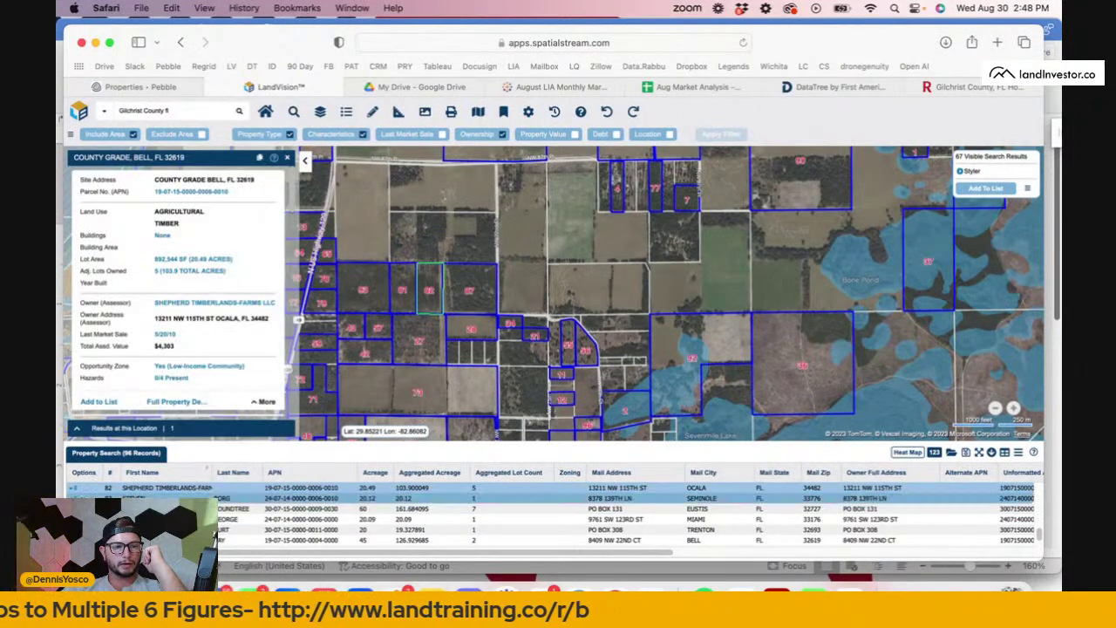
{"action": "left_click", "coordinate": [72, 489]}
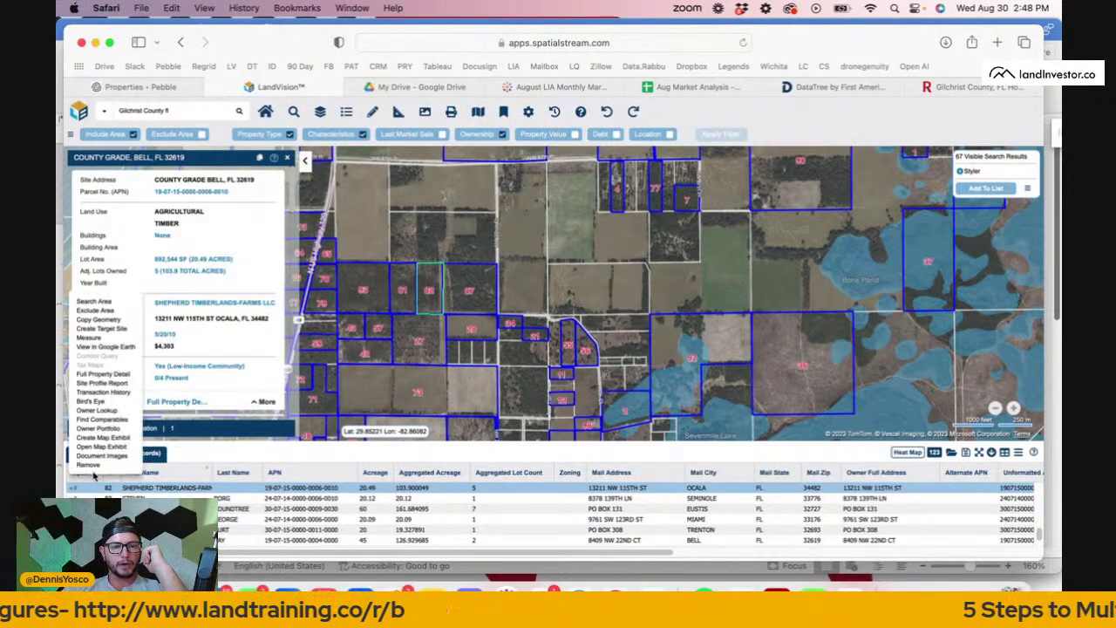
{"action": "left_click", "coordinate": [95, 468]}
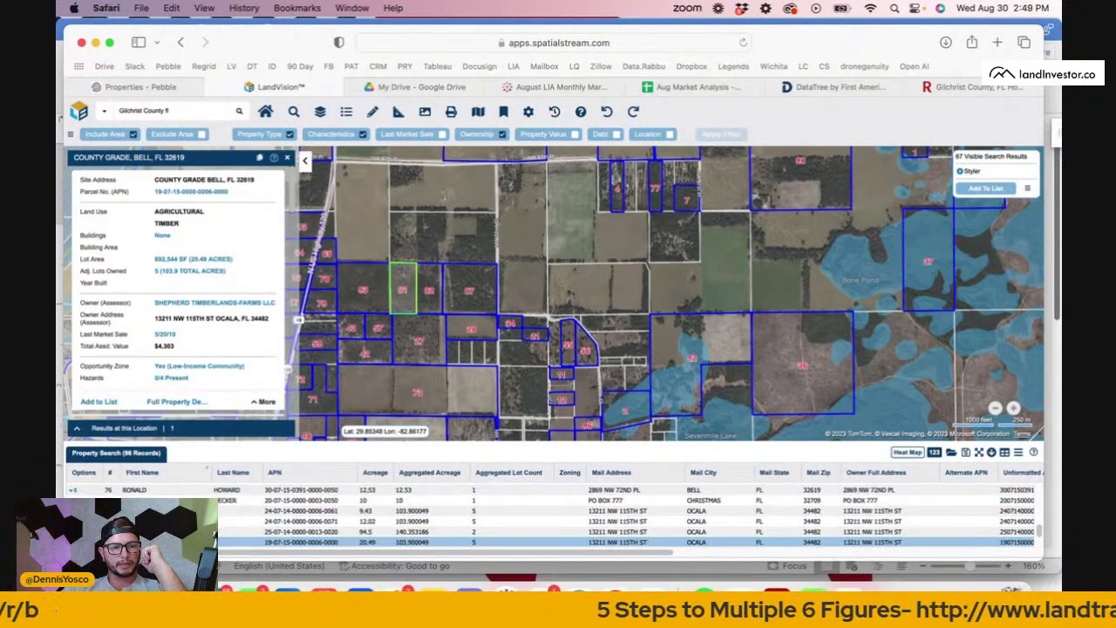
Remove the 80-acre Loncala parcel numbered 37 from the property search results.
{"action": "scroll", "coordinate": [401, 296], "scroll_direction": "up", "scroll_amount": 5}
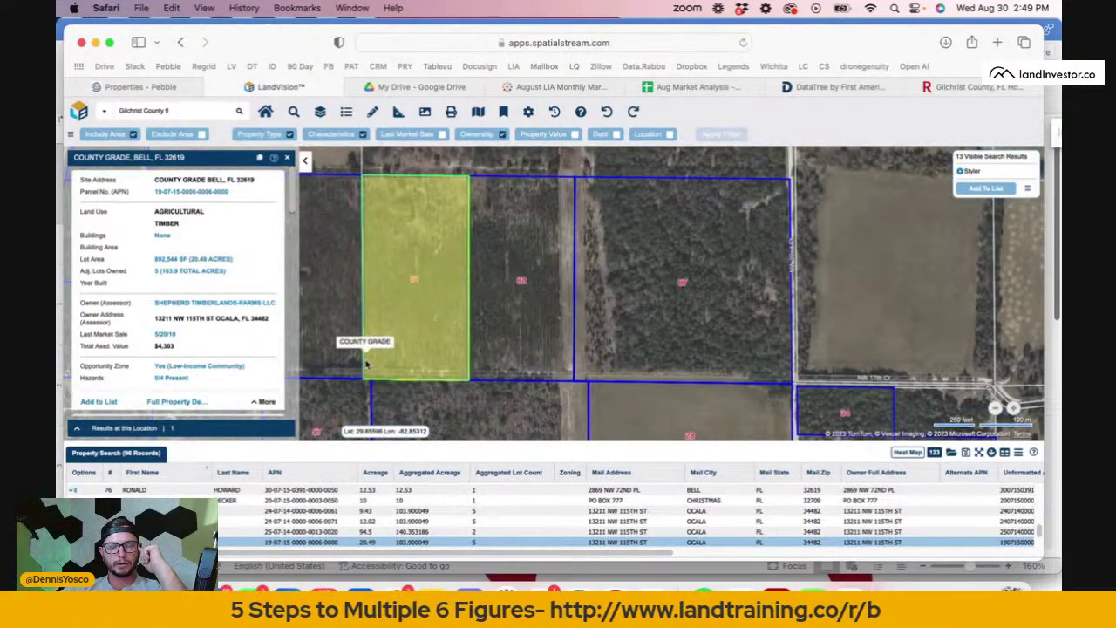
{"action": "scroll", "coordinate": [375, 364], "scroll_direction": "down", "scroll_amount": 8}
{"action": "scroll", "coordinate": [589, 345], "scroll_direction": "down", "scroll_amount": 5}
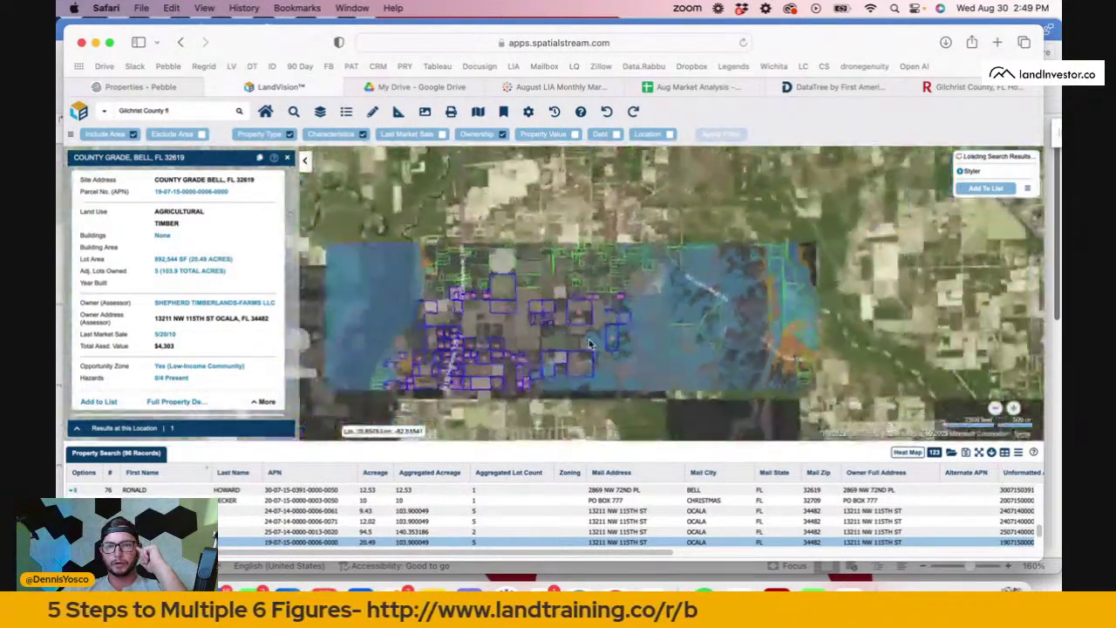
{"action": "scroll", "coordinate": [604, 357], "scroll_direction": "up", "scroll_amount": 10}
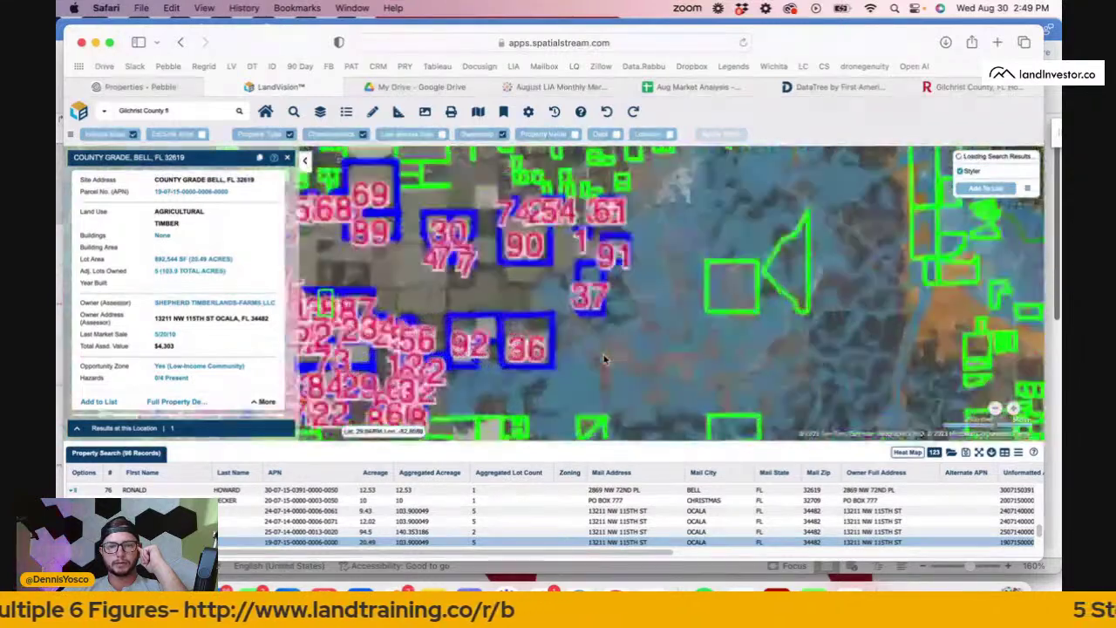
{"action": "left_click", "coordinate": [582, 247]}
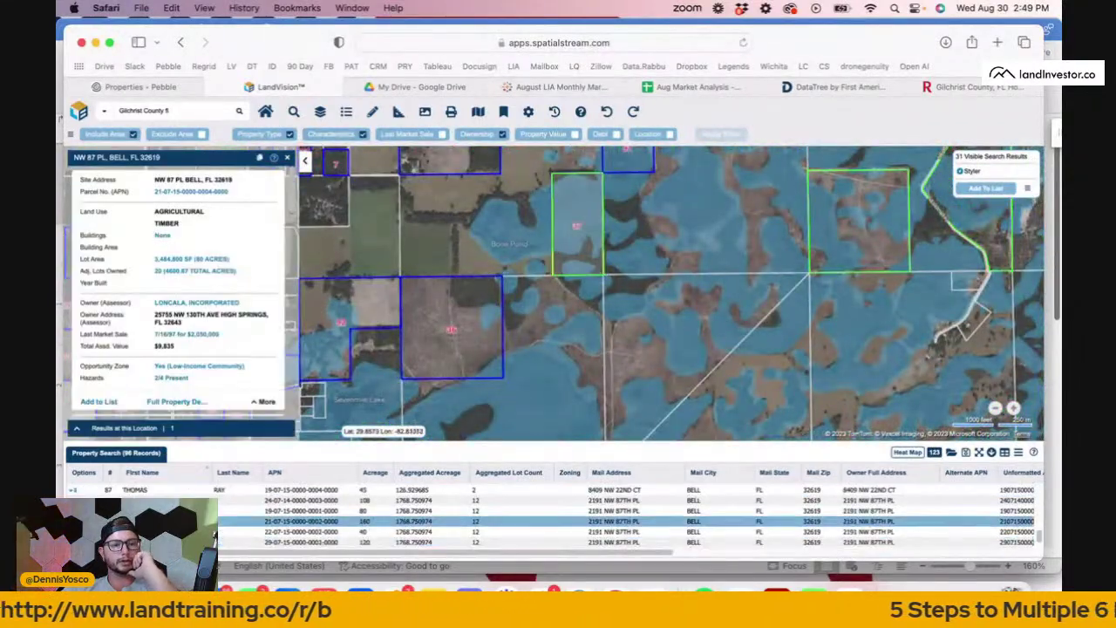
{"action": "left_click", "coordinate": [606, 219]}
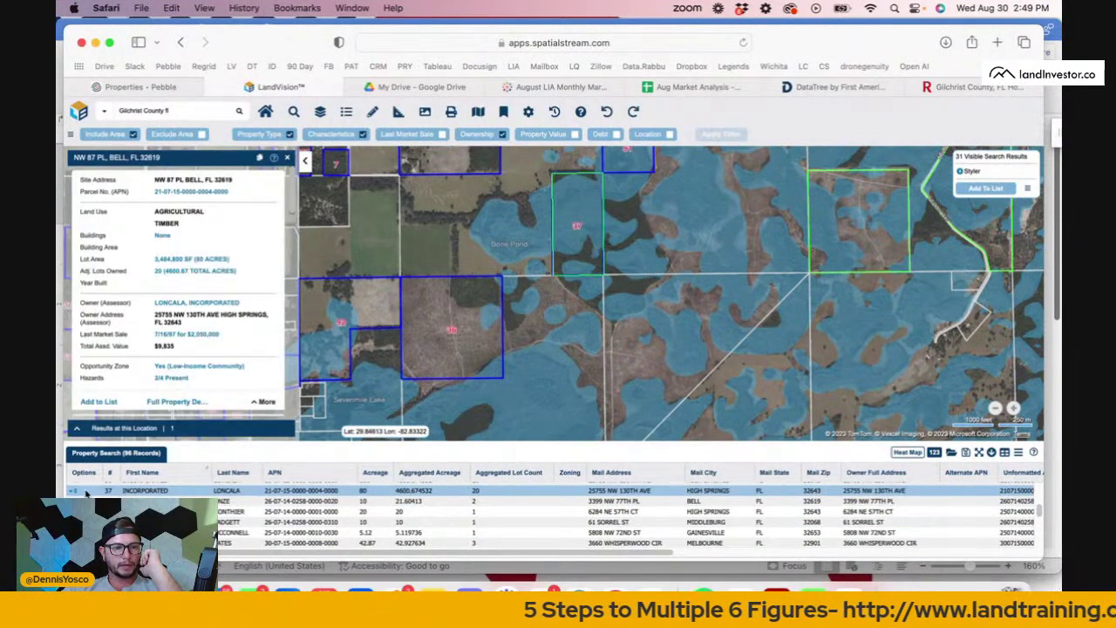
{"action": "left_click", "coordinate": [74, 491]}
{"action": "left_click", "coordinate": [106, 469]}
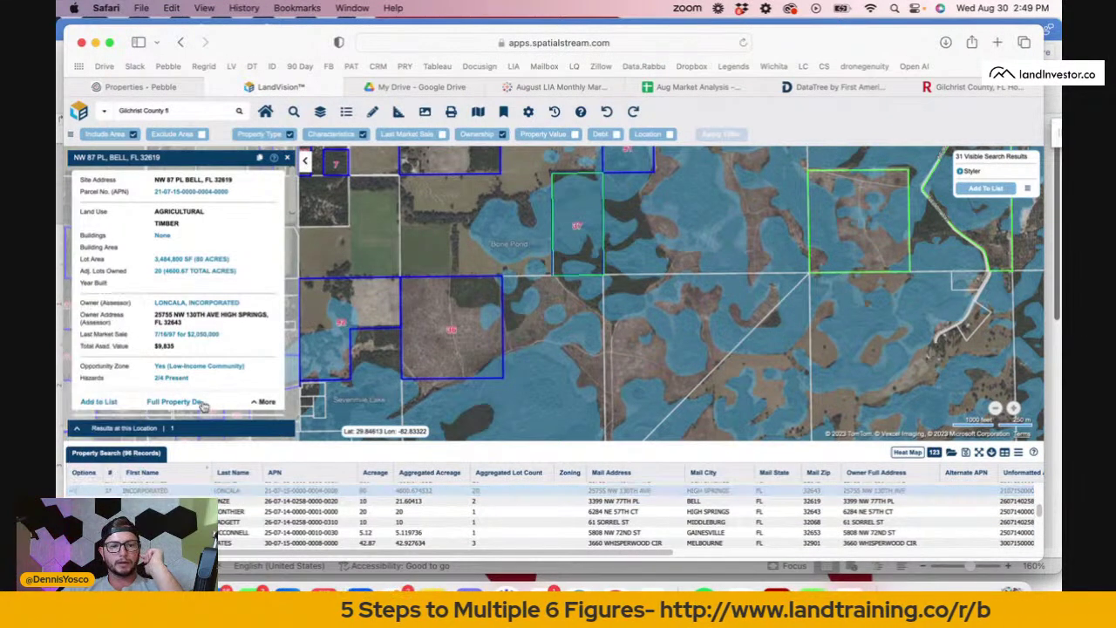
Export the property search results to CSV.
{"action": "scroll", "coordinate": [796, 170], "scroll_direction": "down", "scroll_amount": 10}
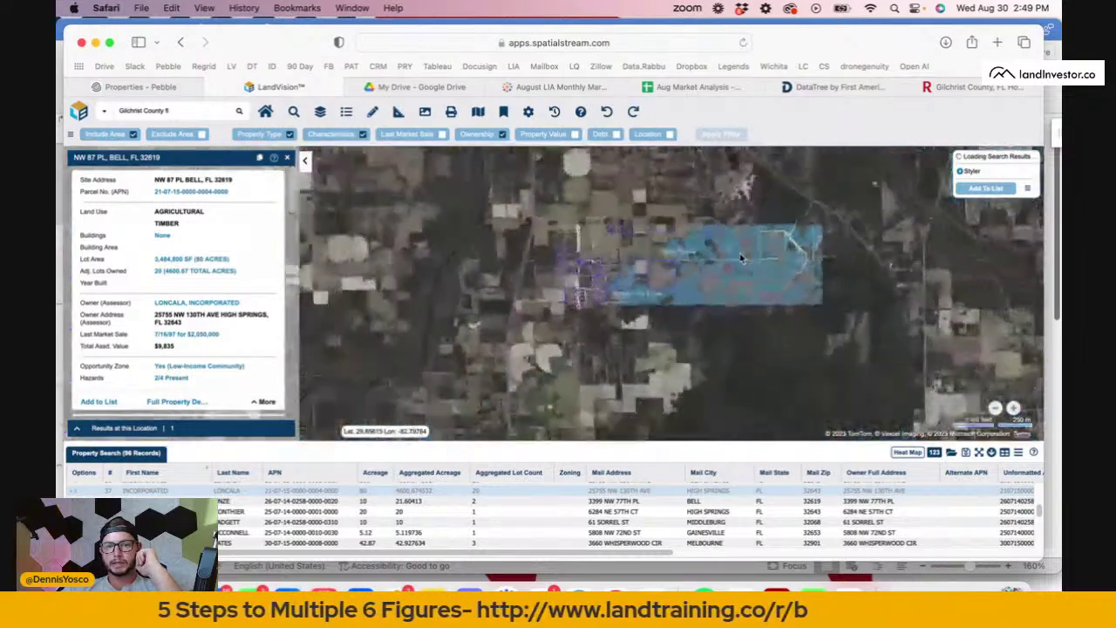
{"action": "scroll", "coordinate": [742, 257], "scroll_direction": "down", "scroll_amount": 3}
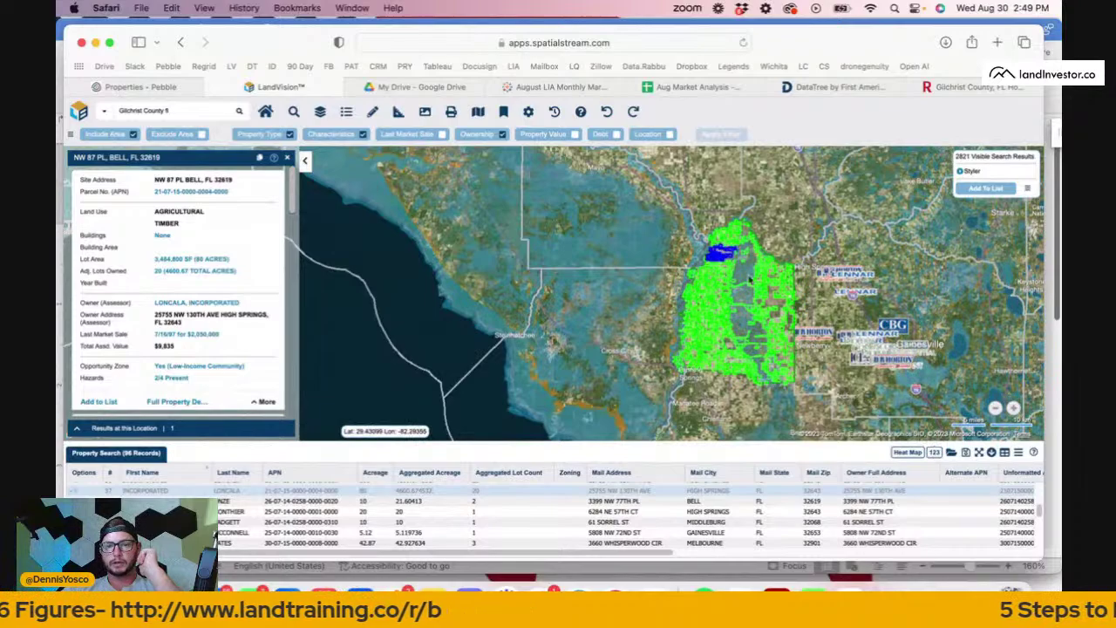
{"action": "scroll", "coordinate": [724, 301], "scroll_direction": "down", "scroll_amount": 3}
{"action": "scroll", "coordinate": [733, 322], "scroll_direction": "up", "scroll_amount": 6}
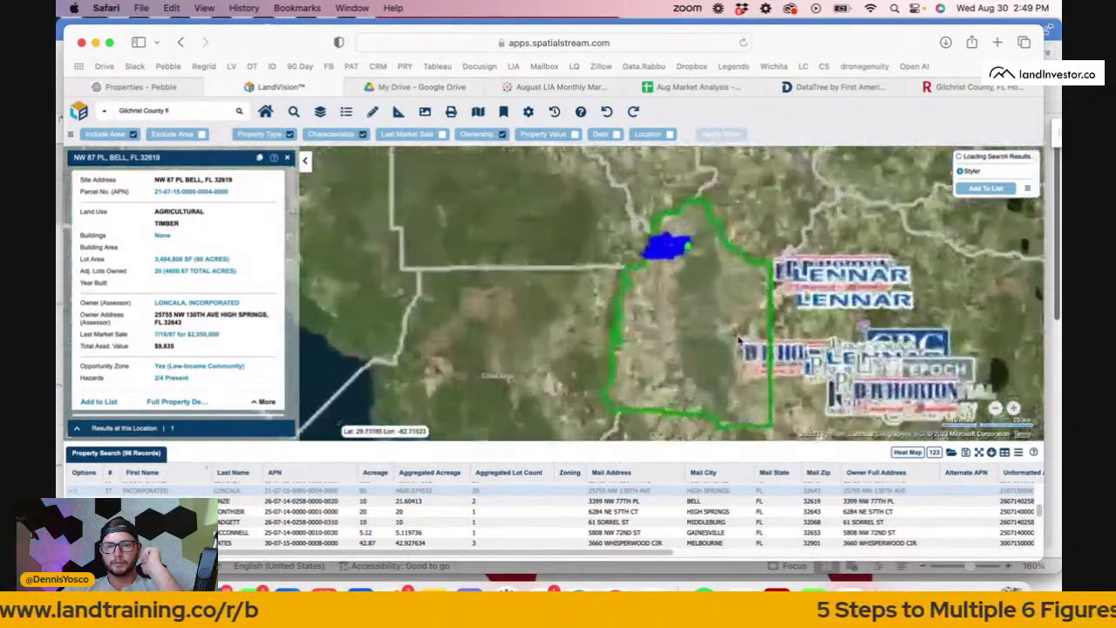
{"action": "scroll", "coordinate": [739, 340], "scroll_direction": "down", "scroll_amount": 3}
{"action": "scroll", "coordinate": [948, 384], "scroll_direction": "up", "scroll_amount": 3}
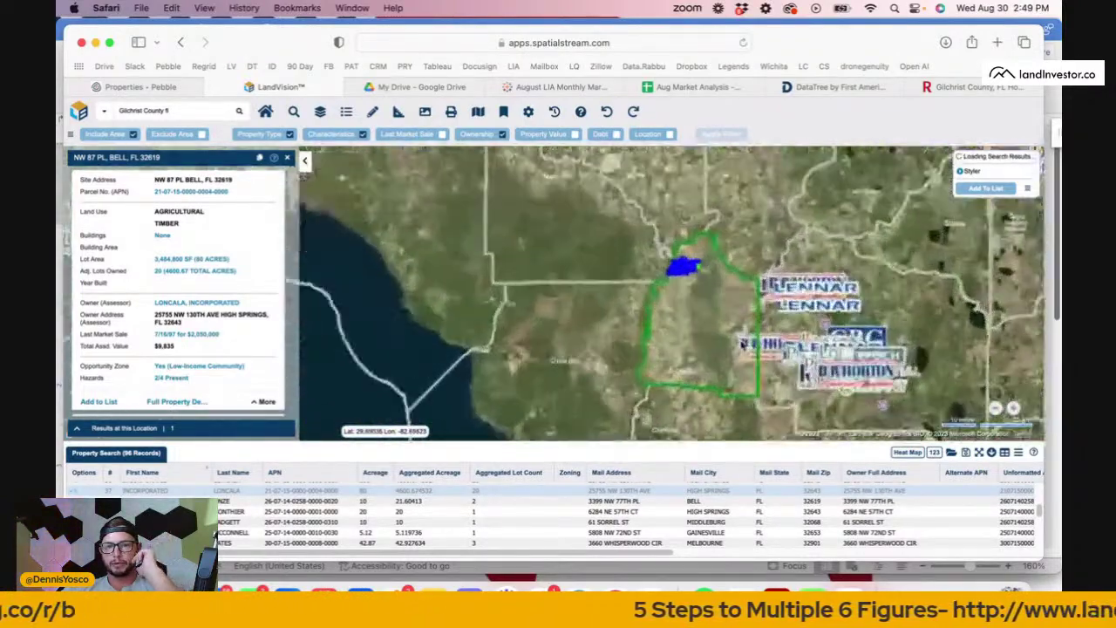
{"action": "left_click", "coordinate": [1019, 455]}
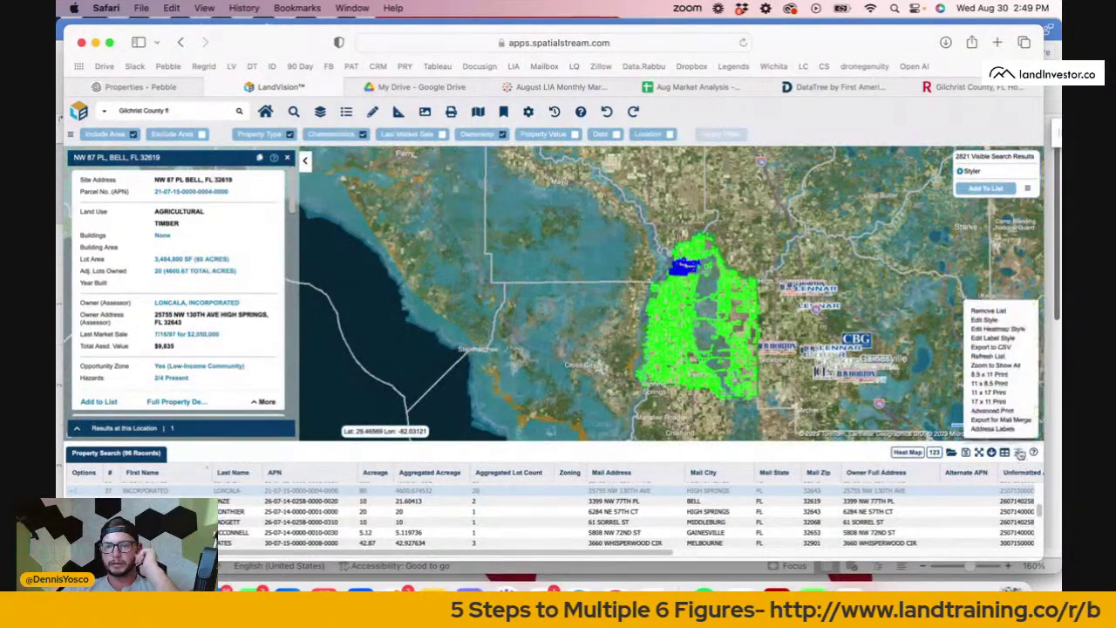
{"action": "left_click", "coordinate": [1002, 349]}
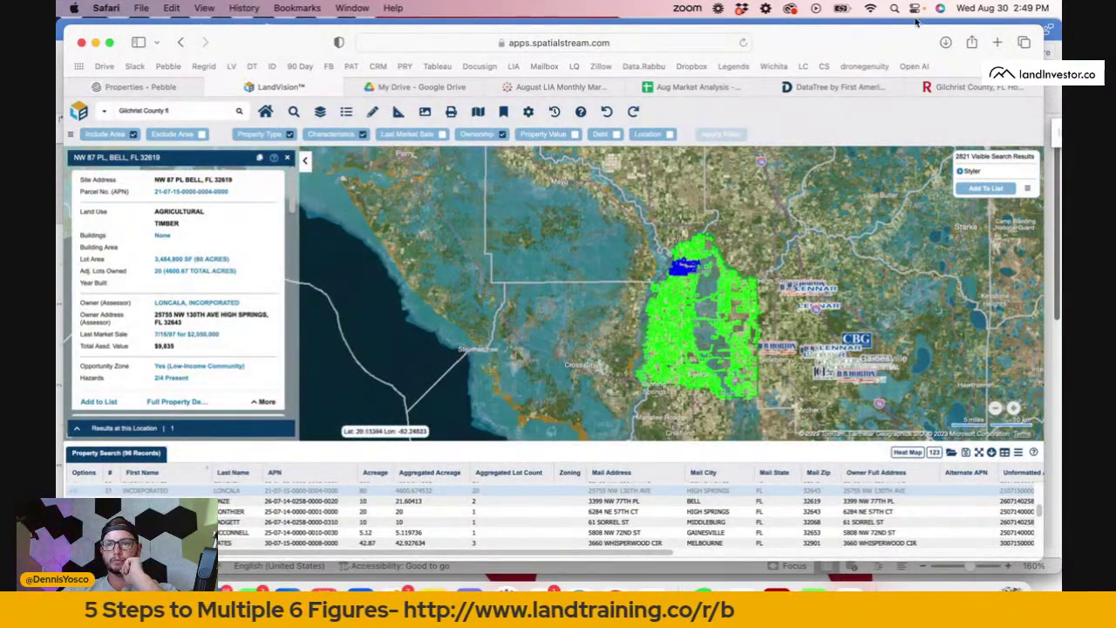
Locate the downloaded Property Search-6.csv in its folder and open it in Excel.
{"action": "left_click", "coordinate": [946, 42]}
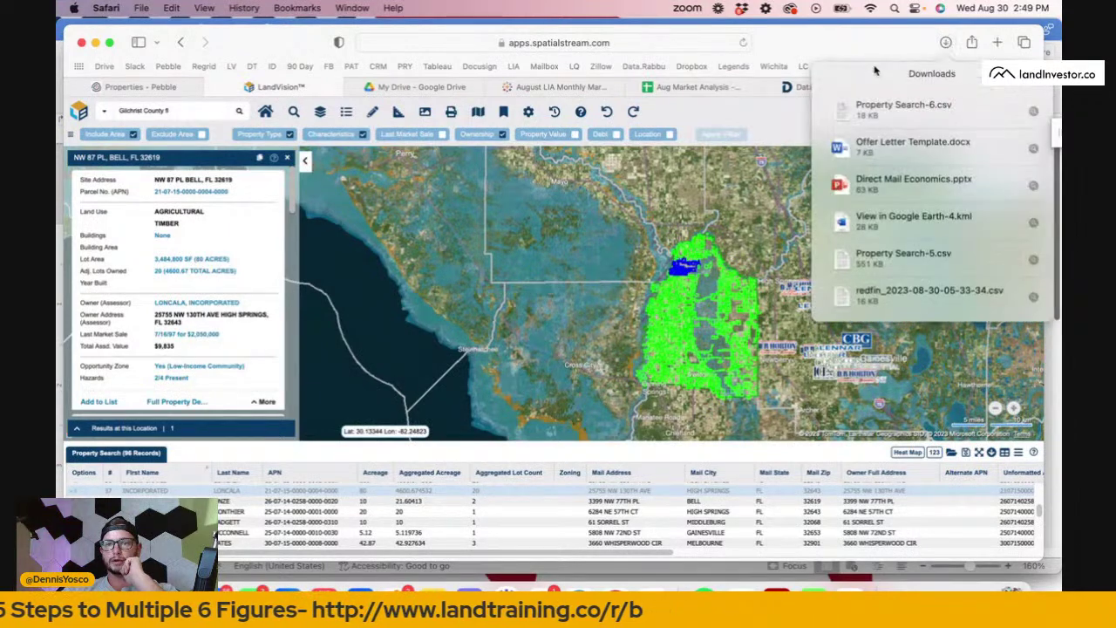
{"action": "left_click", "coordinate": [1034, 110]}
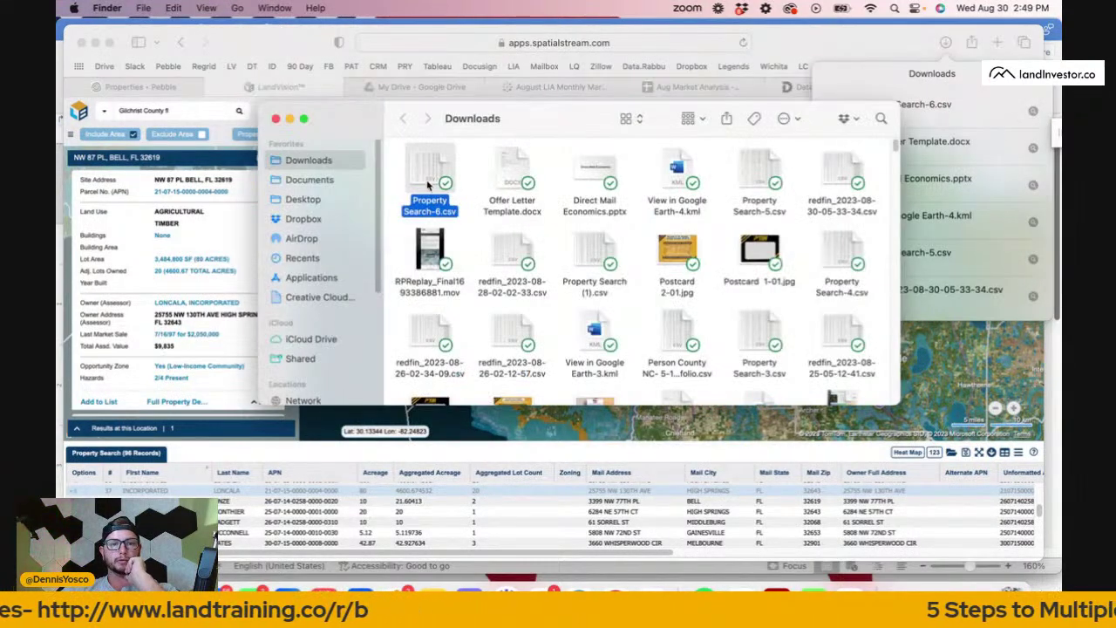
{"action": "right_click", "coordinate": [428, 183]}
{"action": "mouse_move", "coordinate": [491, 204]}
{"action": "left_click", "coordinate": [684, 240]}
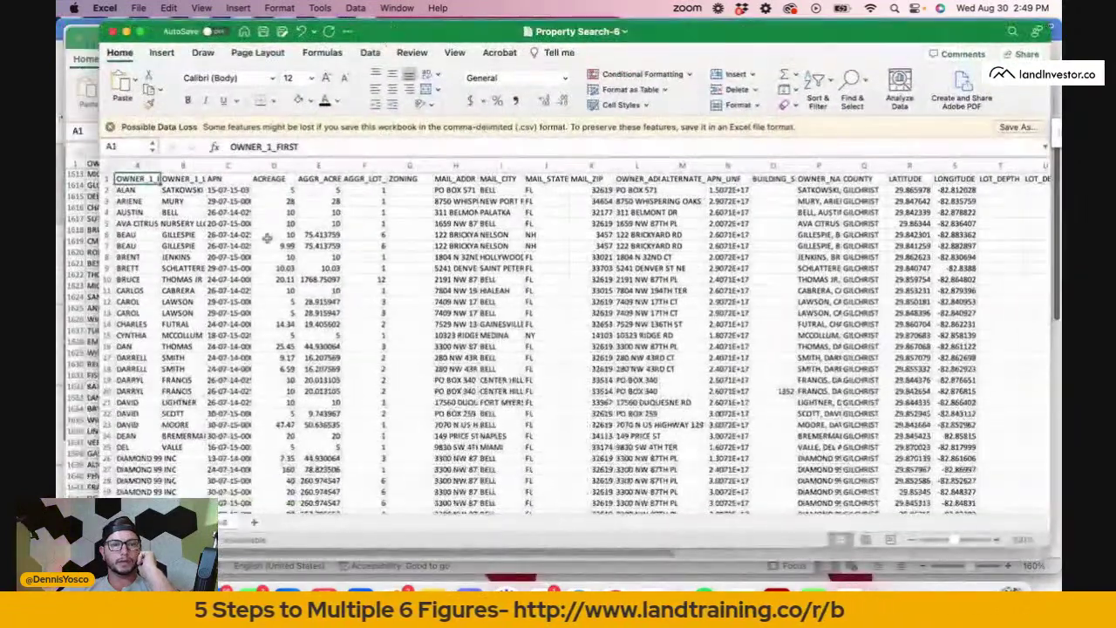
Widen all the columns of the sheet evenly to about 16.17.
{"action": "left_click", "coordinate": [109, 166]}
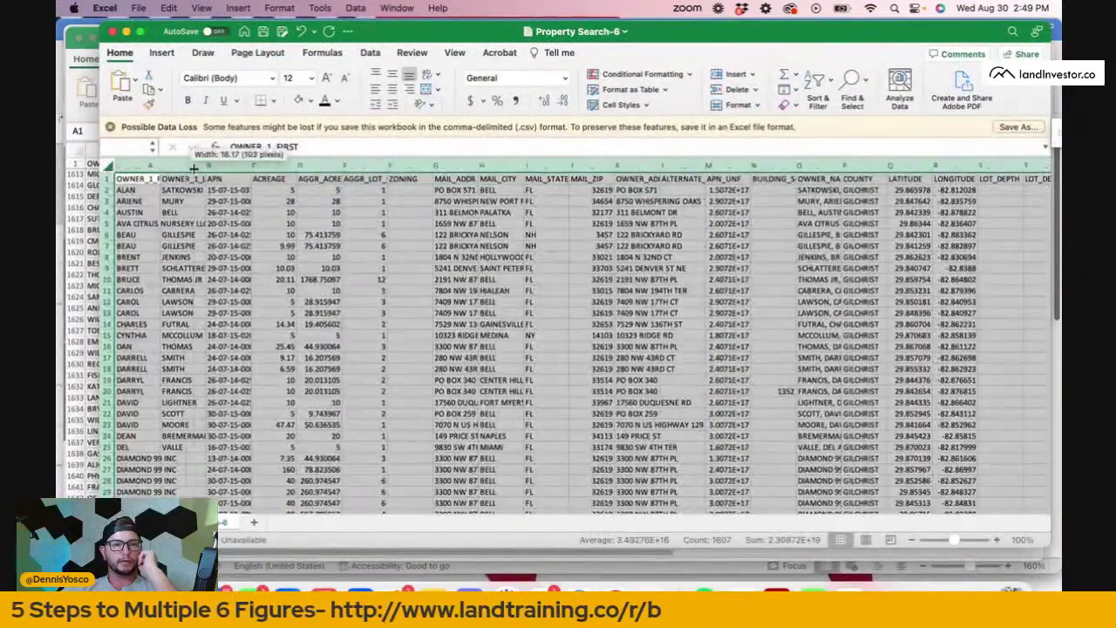
{"action": "double_click", "coordinate": [160, 165]}
{"action": "left_click", "coordinate": [224, 235]}
{"action": "key", "text": "Up"}
{"action": "key", "text": "Up"}
{"action": "key", "text": "Up"}
{"action": "key", "text": "Up"}
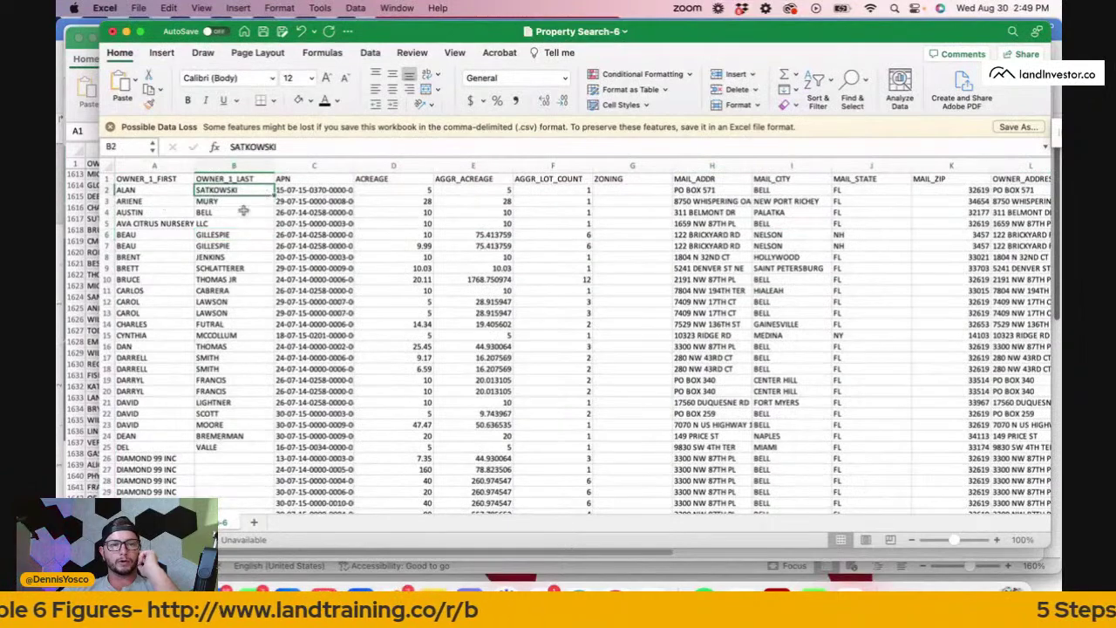
Widen the APN column so the full parcel numbers fit.
{"action": "left_click", "coordinate": [349, 202]}
{"action": "double_click", "coordinate": [354, 166]}
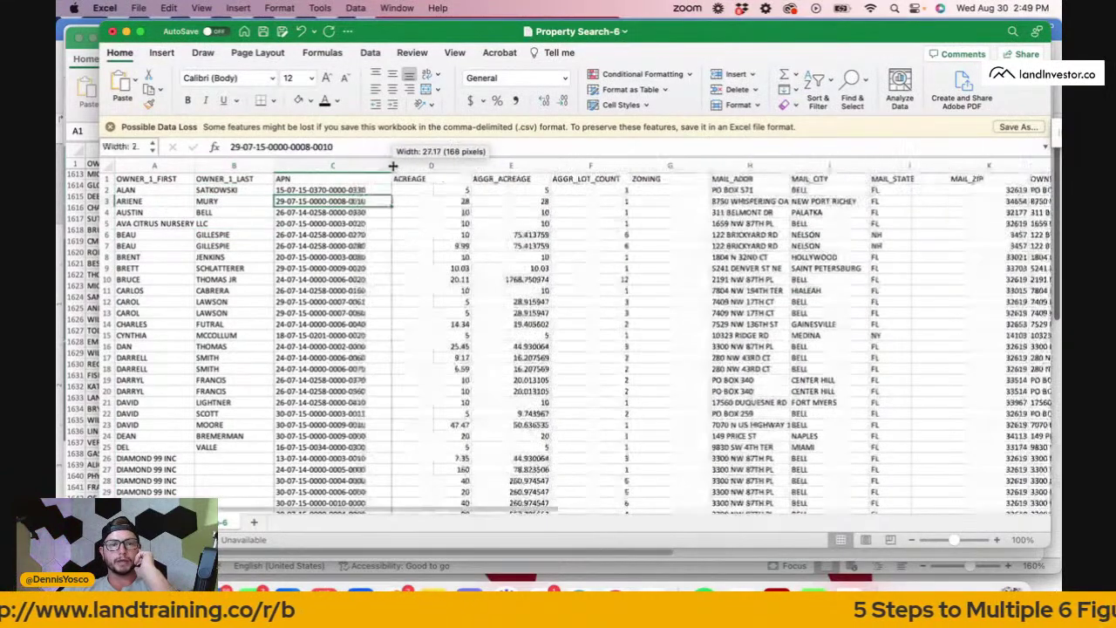
{"action": "left_click", "coordinate": [440, 204]}
{"action": "left_click", "coordinate": [530, 204]}
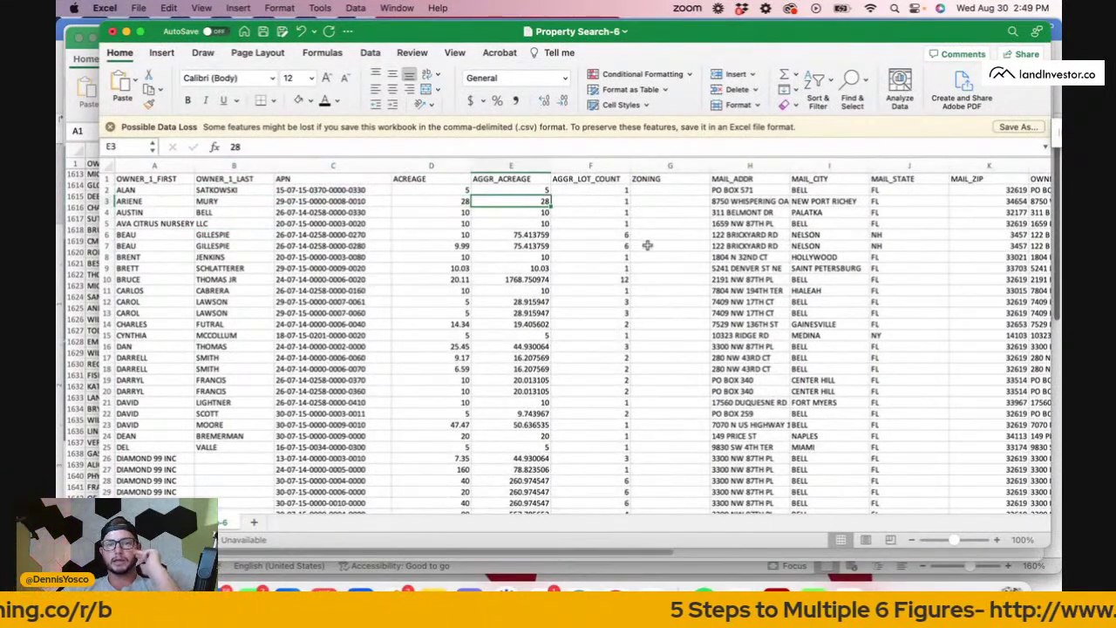
Try to sort the sheet by AGGR_LOT_COUNT from largest to smallest.
{"action": "left_click", "coordinate": [595, 166]}
{"action": "left_click", "coordinate": [844, 78]}
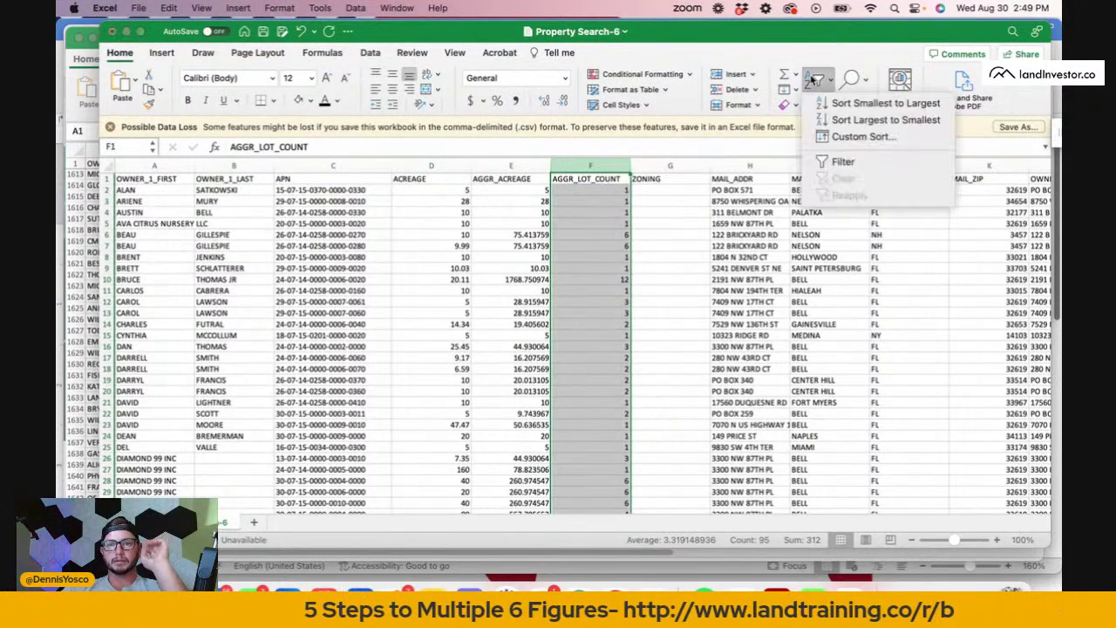
{"action": "left_click", "coordinate": [859, 117]}
Delete the ALTERNATE_APN column and select the BUILDING_SQFT column.
{"action": "scroll", "coordinate": [938, 265], "scroll_direction": "right", "scroll_amount": 10}
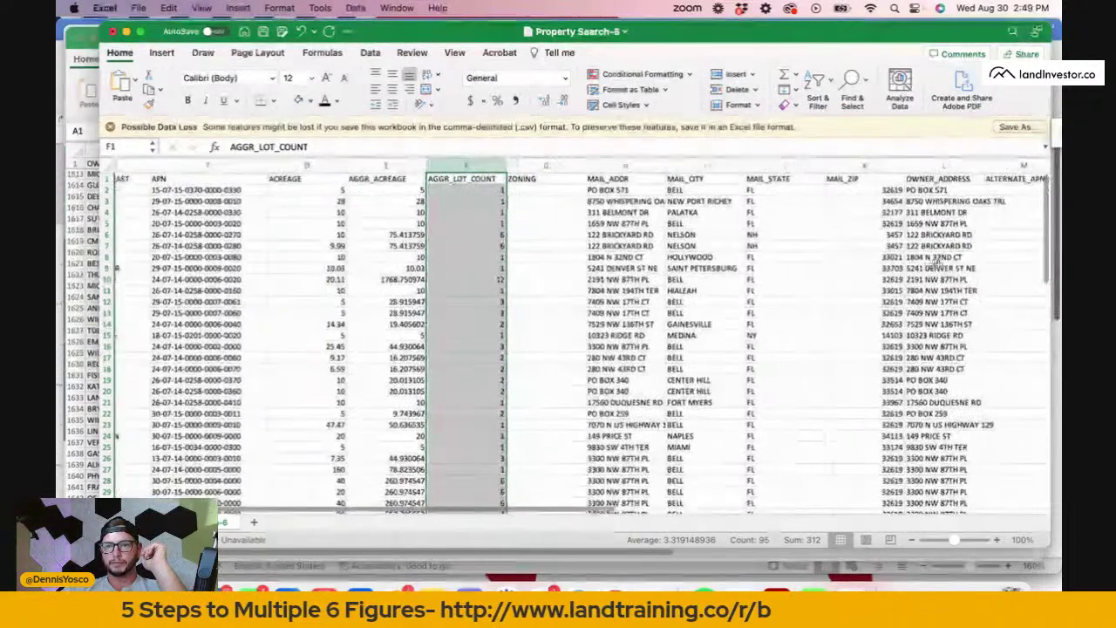
{"action": "left_click", "coordinate": [664, 166]}
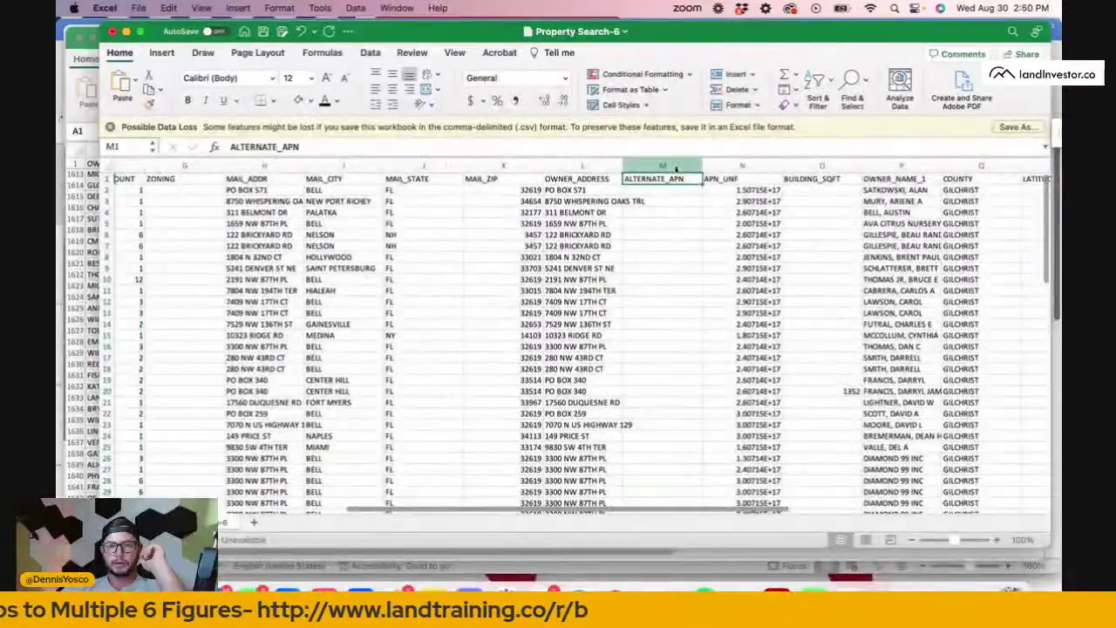
{"action": "right_click", "coordinate": [665, 166]}
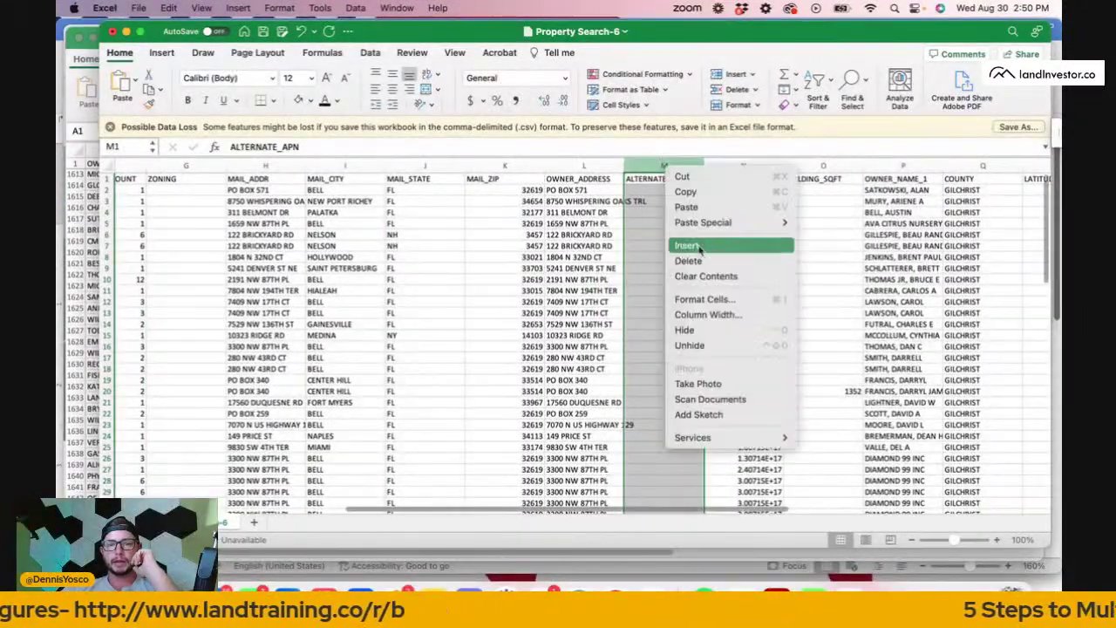
{"action": "left_click", "coordinate": [689, 259]}
{"action": "left_click", "coordinate": [733, 166]}
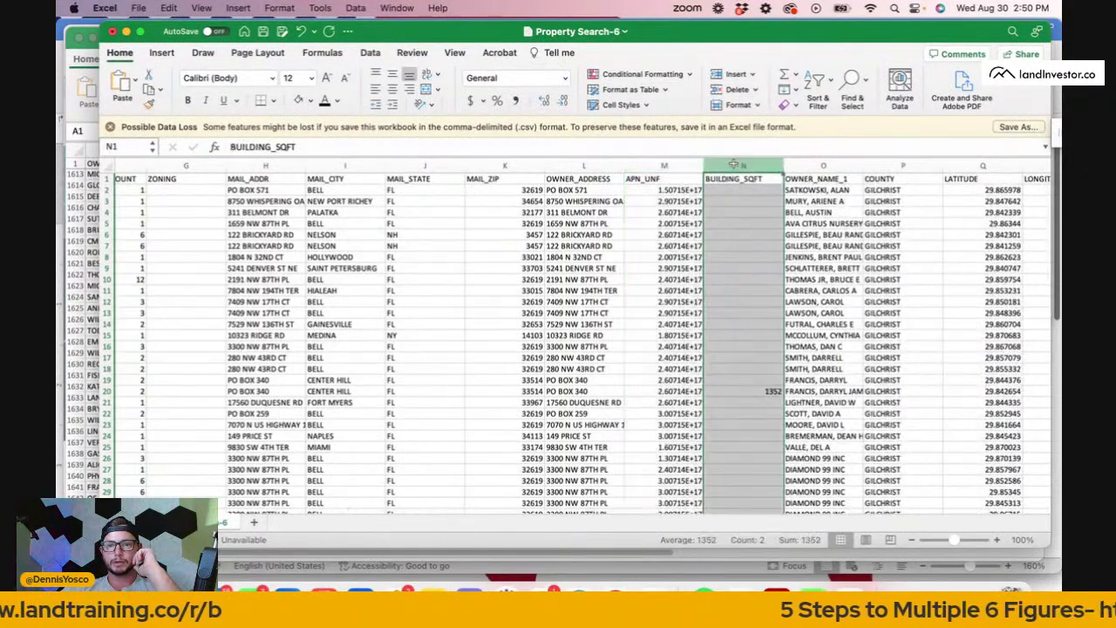
Check the sheet down to its last record, close the Property Search-6 workbook and switch back to LandVision in Safari.
{"action": "scroll", "coordinate": [742, 399], "scroll_direction": "down", "scroll_amount": 20}
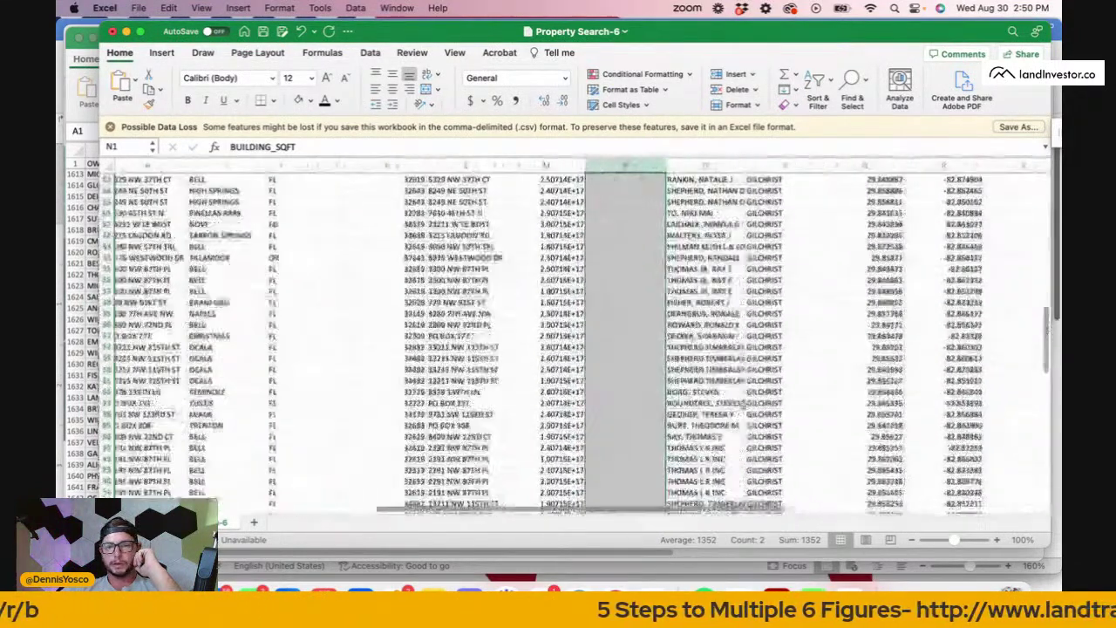
{"action": "scroll", "coordinate": [742, 403], "scroll_direction": "down", "scroll_amount": 15}
{"action": "scroll", "coordinate": [742, 404], "scroll_direction": "left", "scroll_amount": 2}
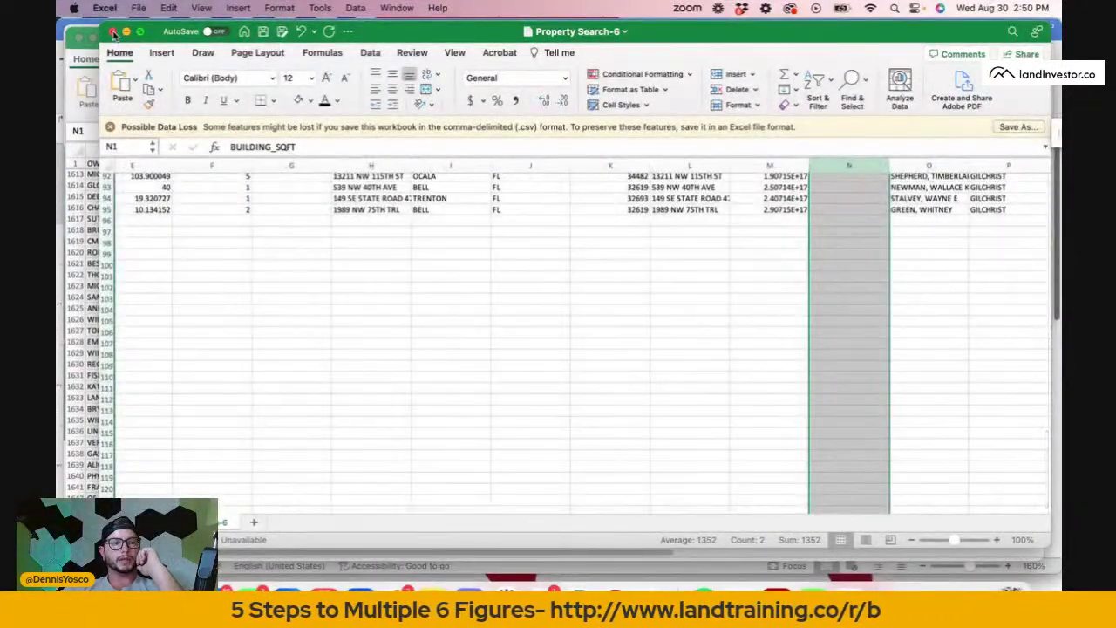
{"action": "left_click", "coordinate": [111, 31]}
{"action": "left_click", "coordinate": [498, 339]}
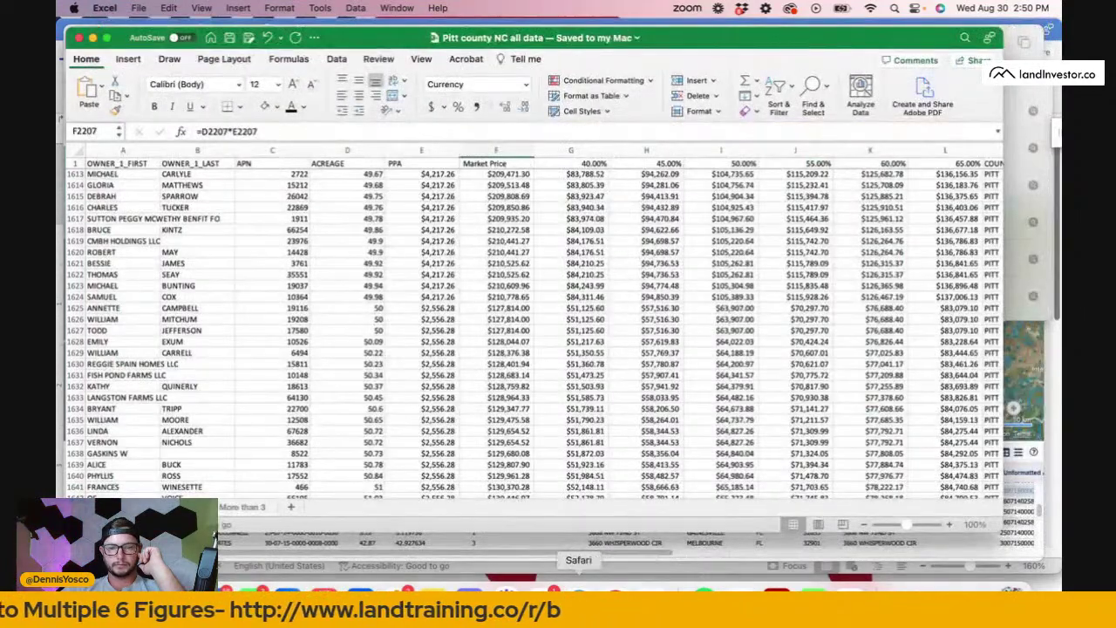
{"action": "left_click", "coordinate": [578, 595]}
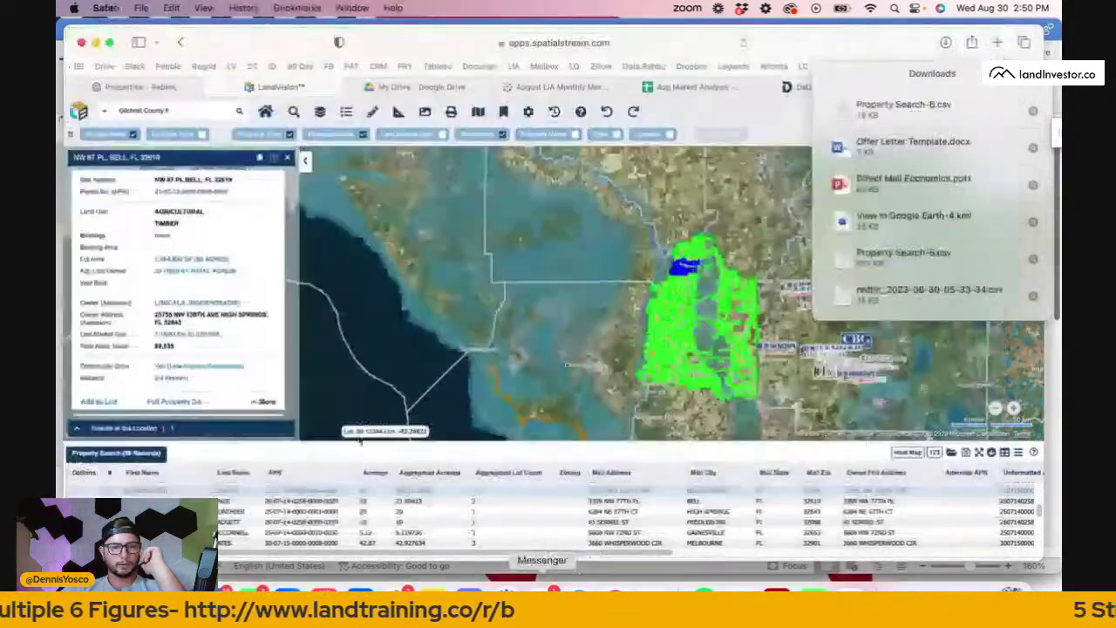
View the Columbia County details on the map, close them and browse the property search results list.
{"action": "left_click", "coordinate": [765, 260]}
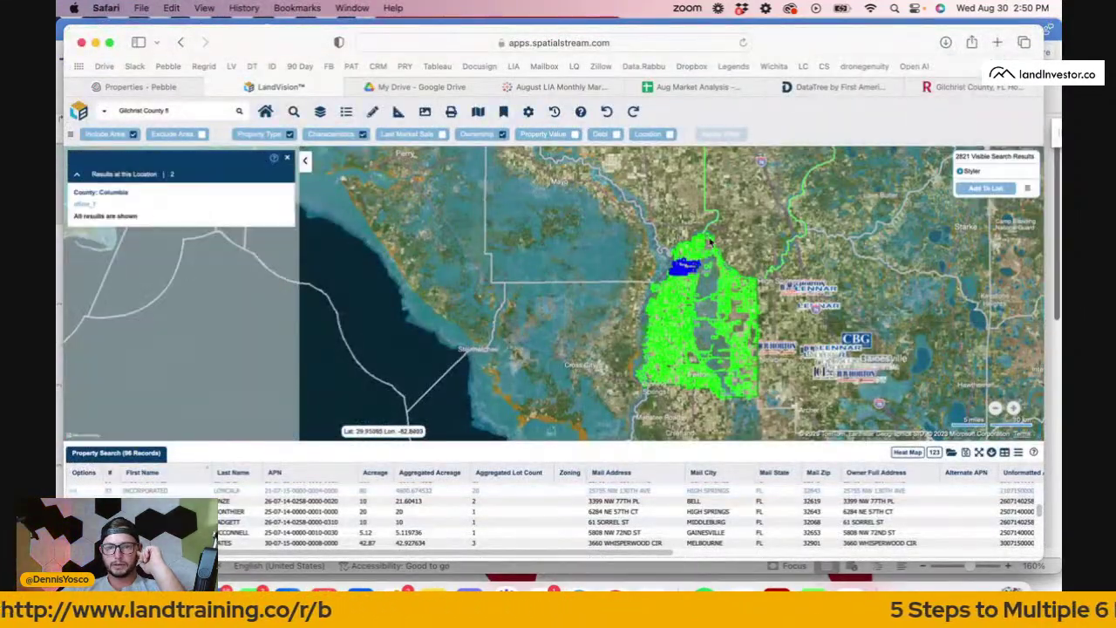
{"action": "left_click", "coordinate": [85, 203]}
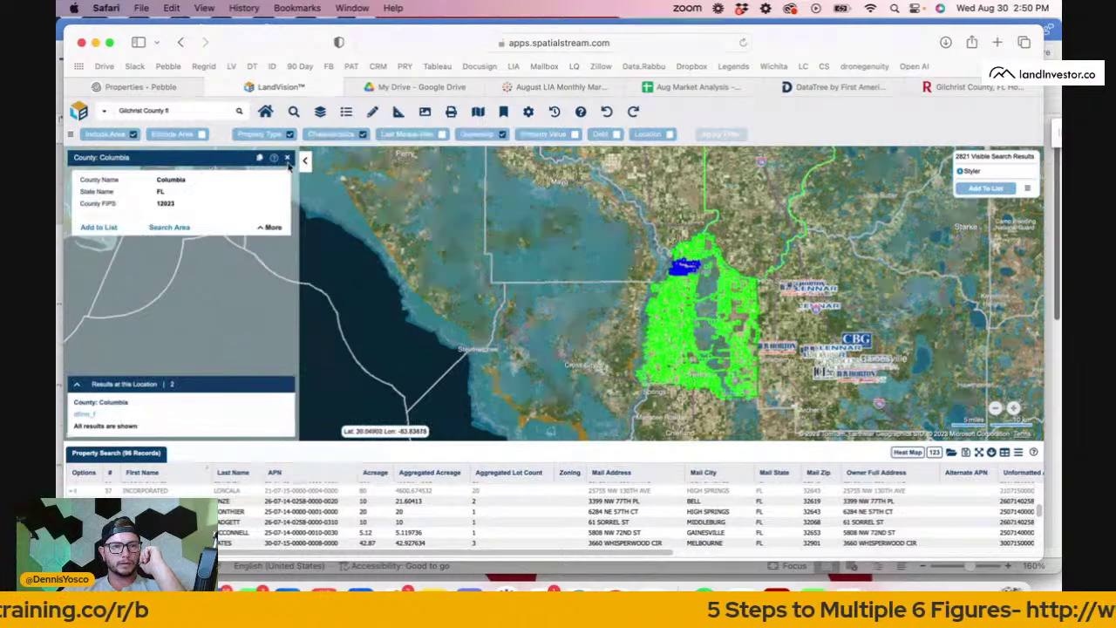
{"action": "left_click", "coordinate": [287, 158]}
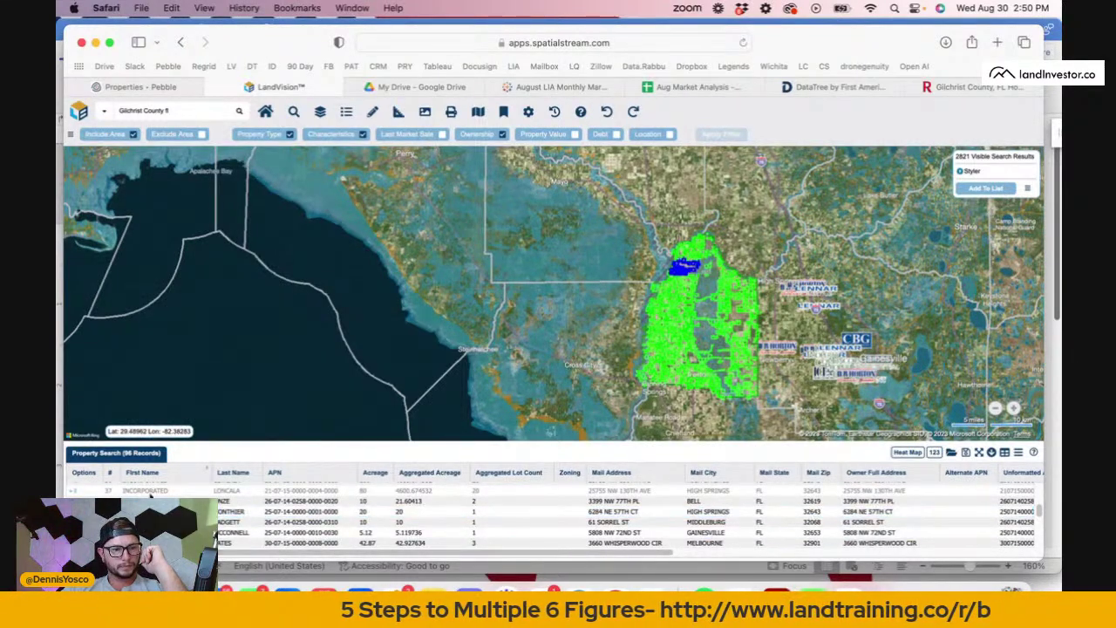
{"action": "scroll", "coordinate": [698, 514], "scroll_direction": "down", "scroll_amount": 5}
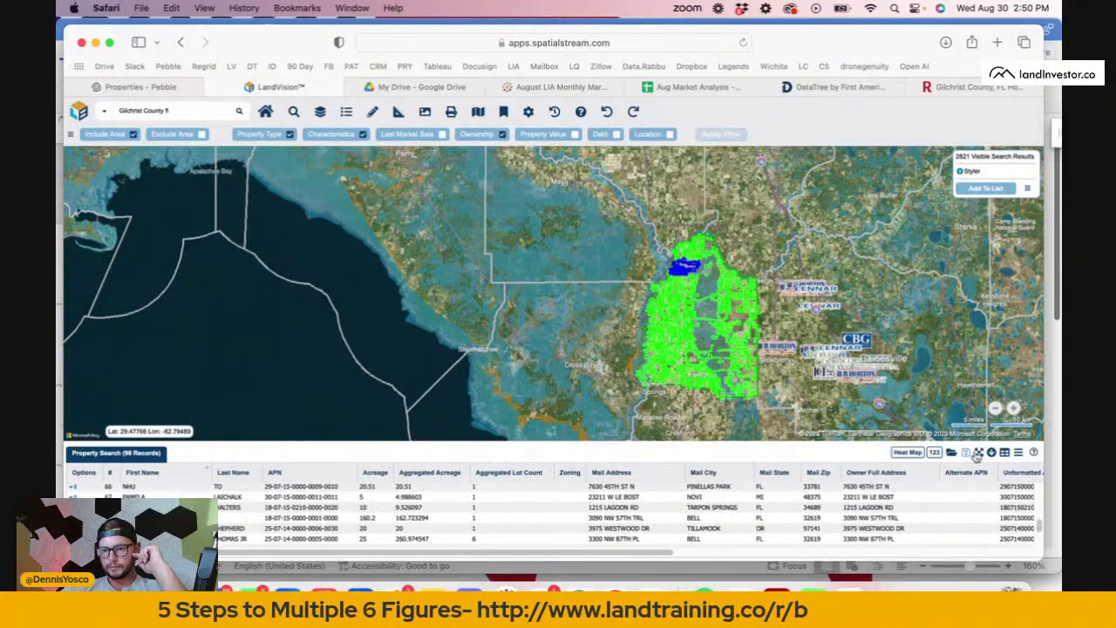
Replace the current property list with all visible Gilchrist County search results and export it to CSV.
{"action": "left_click", "coordinate": [1018, 454]}
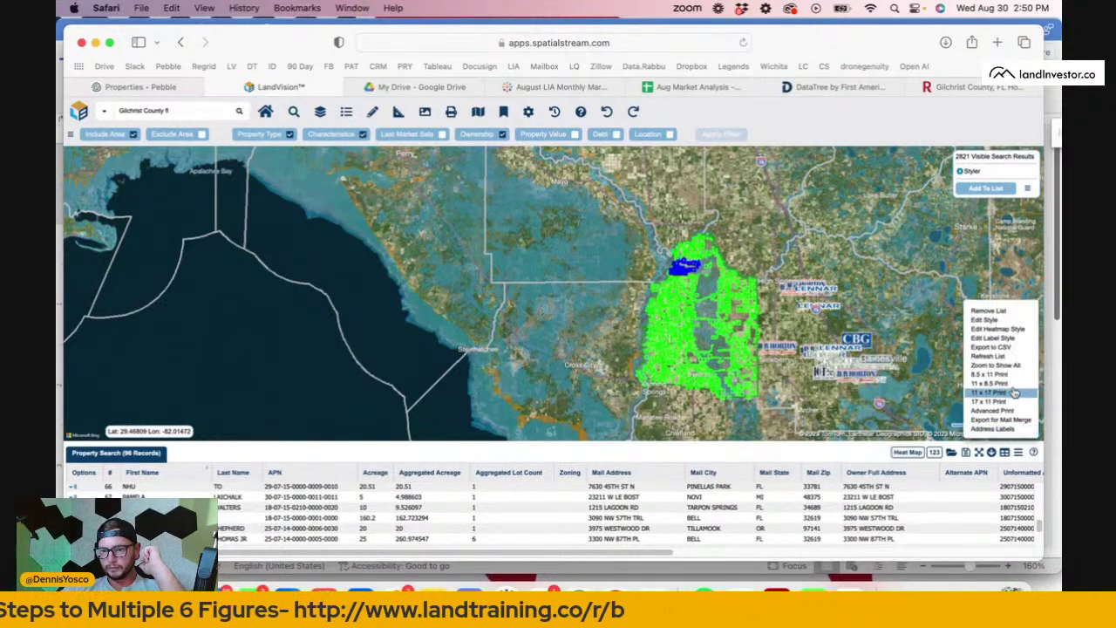
{"action": "left_click", "coordinate": [994, 312]}
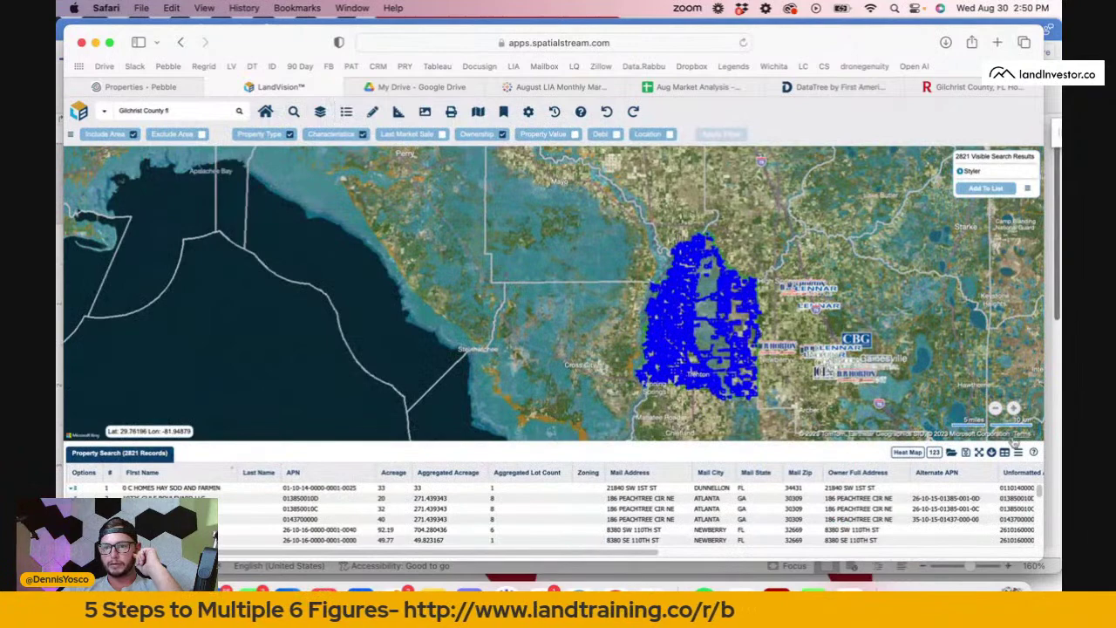
{"action": "left_click", "coordinate": [1020, 454]}
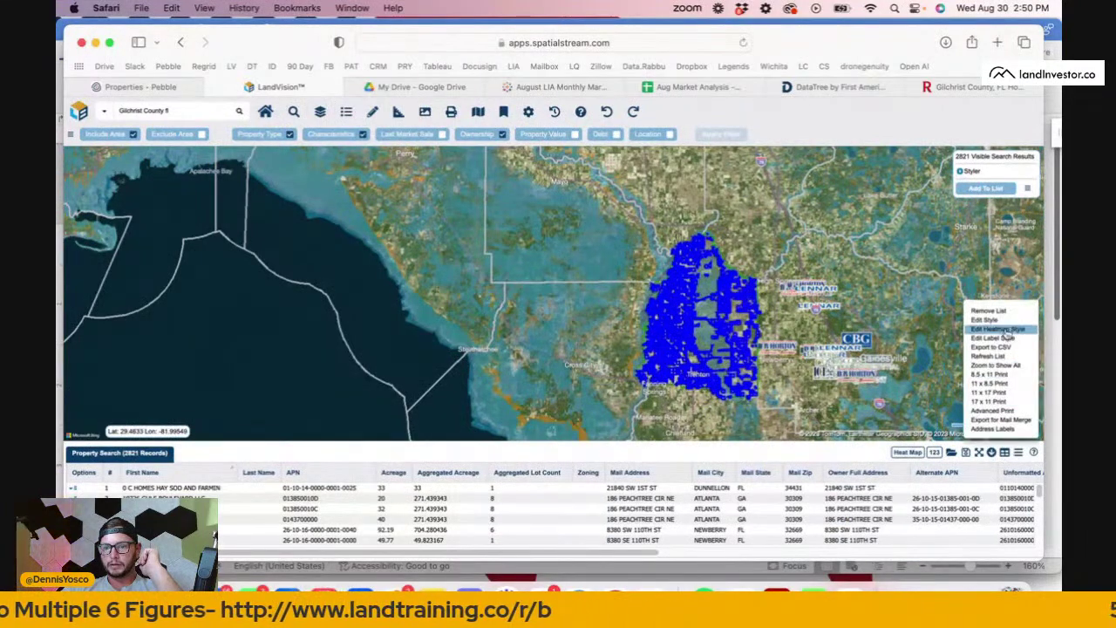
{"action": "left_click", "coordinate": [1014, 348]}
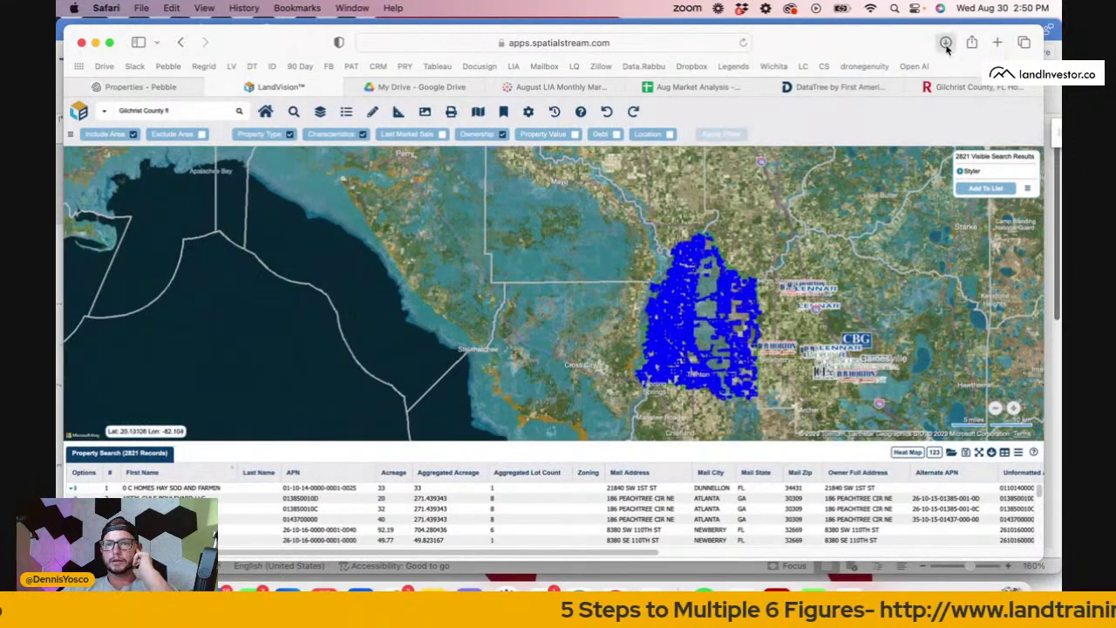
Locate the downloaded Property Search-7.csv in Finder and open it with Microsoft Excel.
{"action": "left_click", "coordinate": [946, 43]}
{"action": "left_click", "coordinate": [1033, 114]}
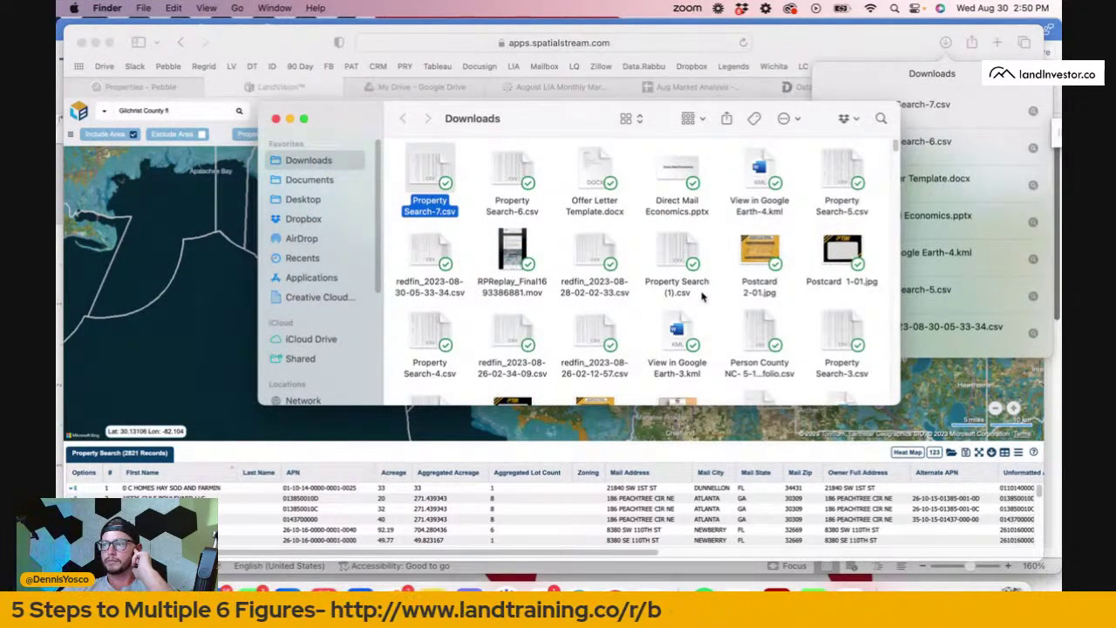
{"action": "right_click", "coordinate": [432, 167]}
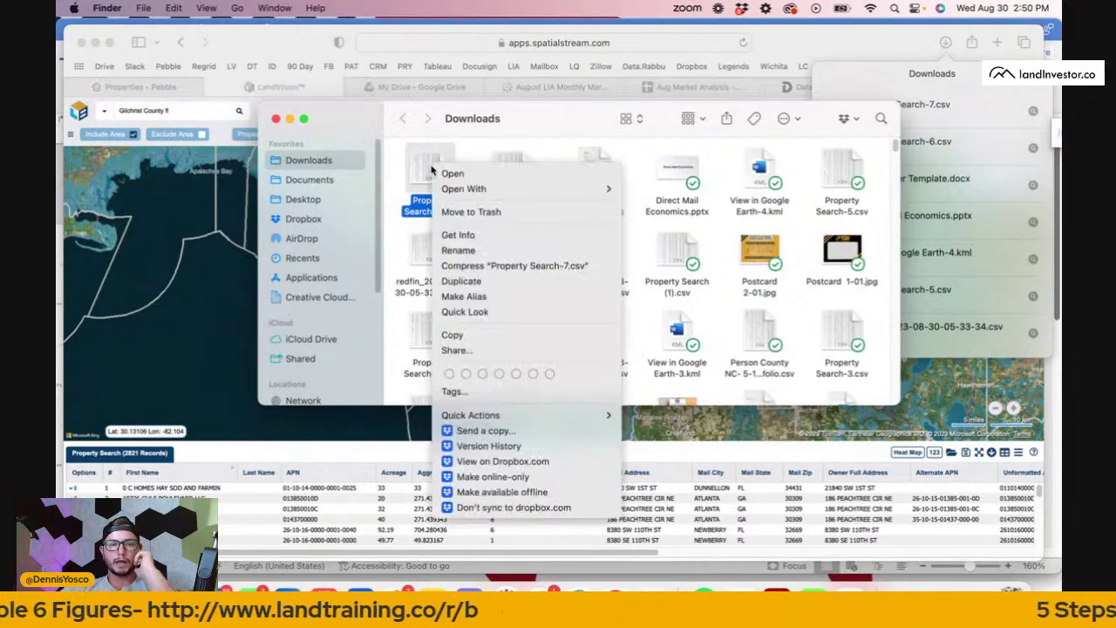
{"action": "mouse_move", "coordinate": [593, 189]}
{"action": "left_click", "coordinate": [676, 228]}
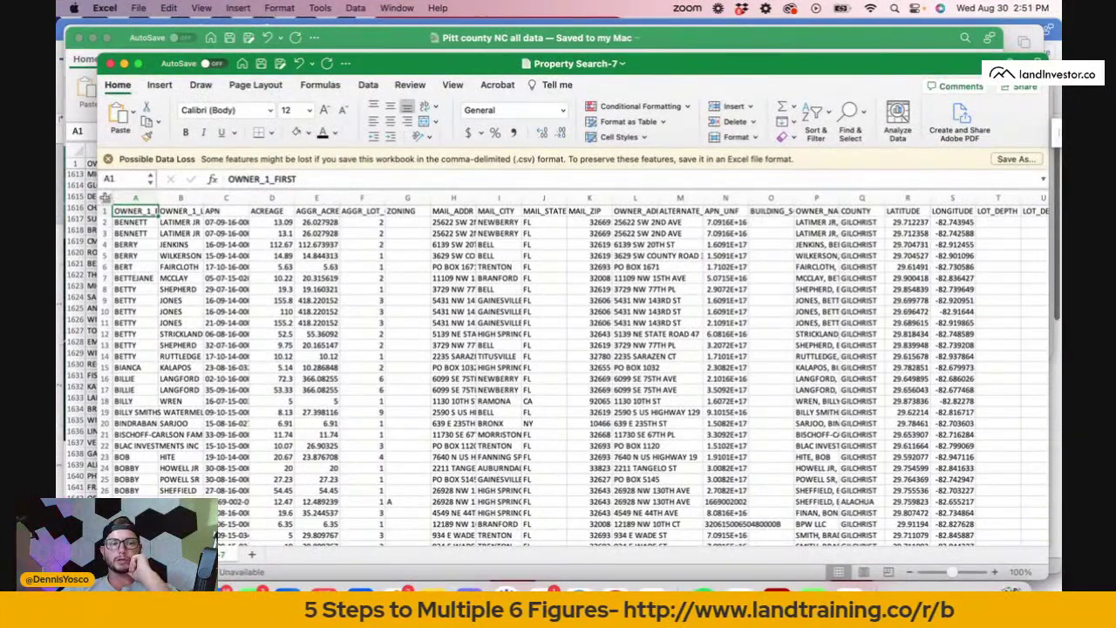
Autofit the width of every column in the sheet to its contents.
{"action": "left_click", "coordinate": [104, 197]}
{"action": "double_click", "coordinate": [158, 198]}
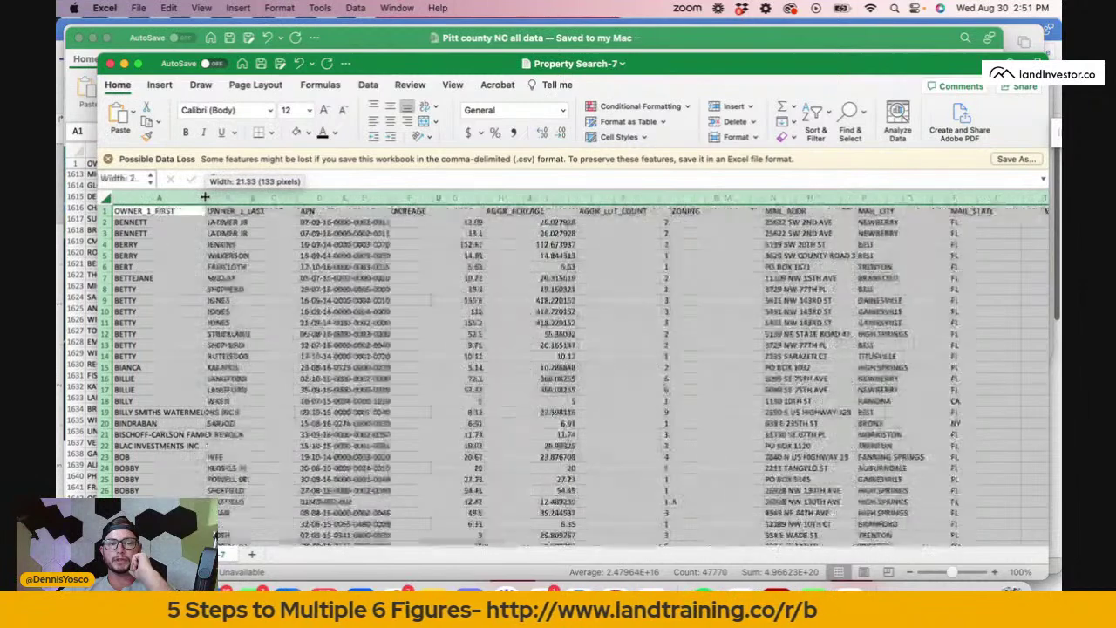
{"action": "left_click", "coordinate": [345, 256]}
{"action": "left_click_drag", "start_coordinate": [392, 198], "coordinate": [399, 198]}
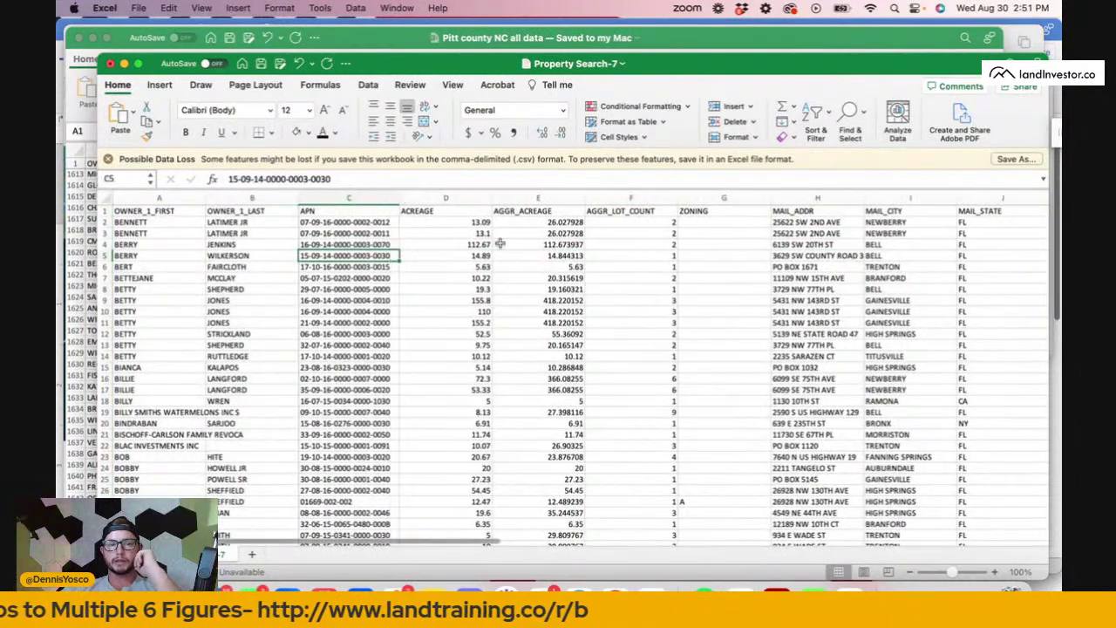
Delete the ZONING column.
{"action": "scroll", "coordinate": [500, 244], "scroll_direction": "right", "scroll_amount": 1}
{"action": "left_click", "coordinate": [625, 197]}
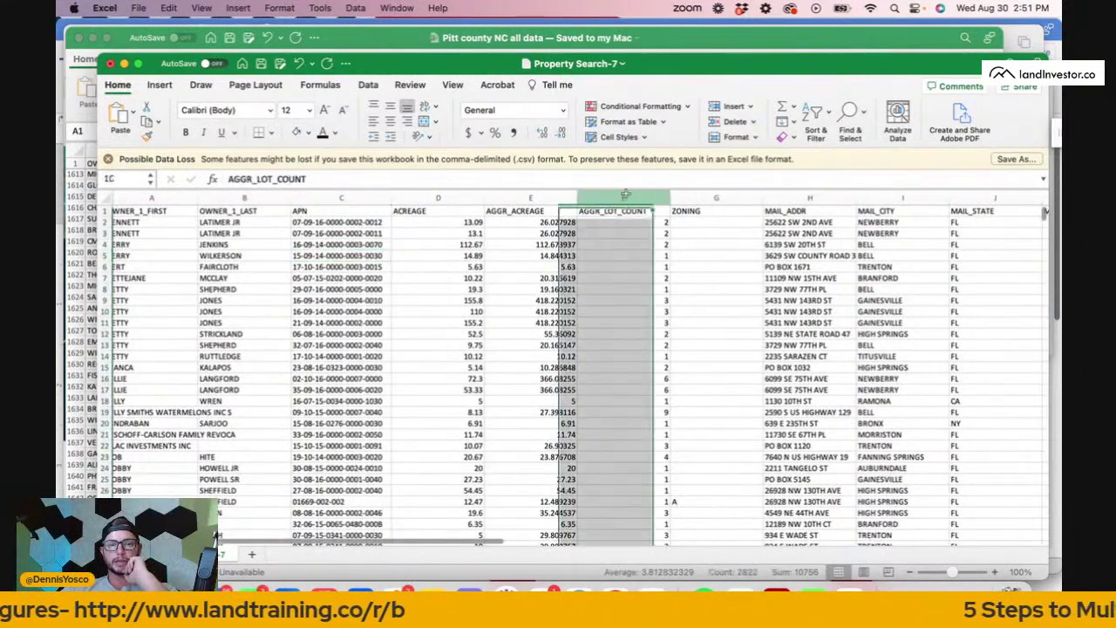
{"action": "left_click", "coordinate": [719, 194]}
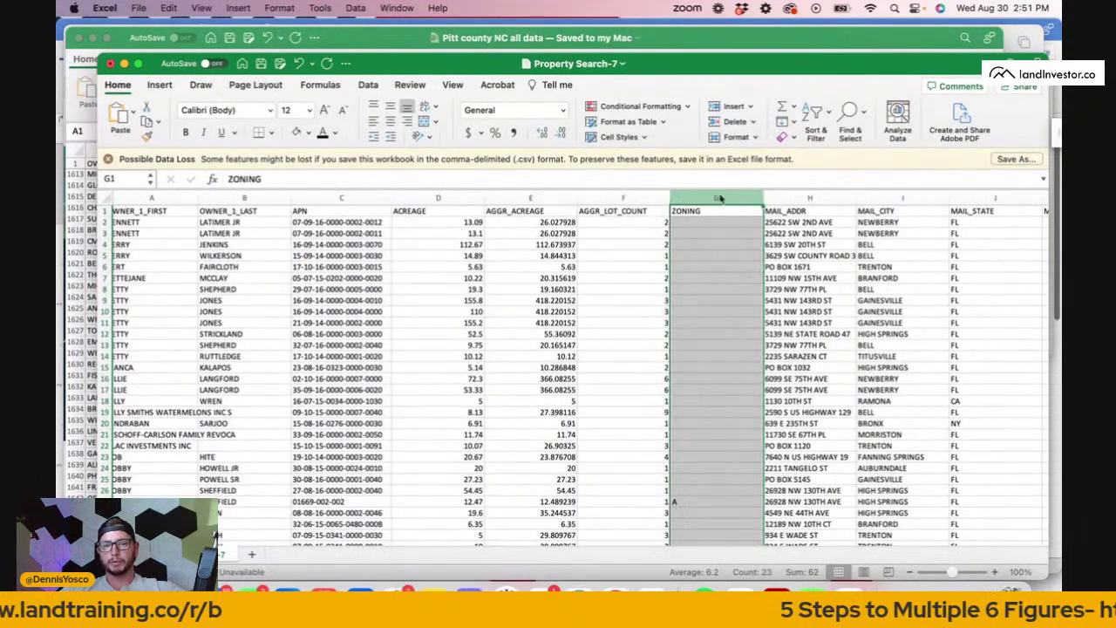
{"action": "right_click", "coordinate": [720, 199]}
{"action": "left_click", "coordinate": [749, 267]}
Delete the ALTERNATE_APN column.
{"action": "scroll", "coordinate": [802, 289], "scroll_direction": "right", "scroll_amount": 3}
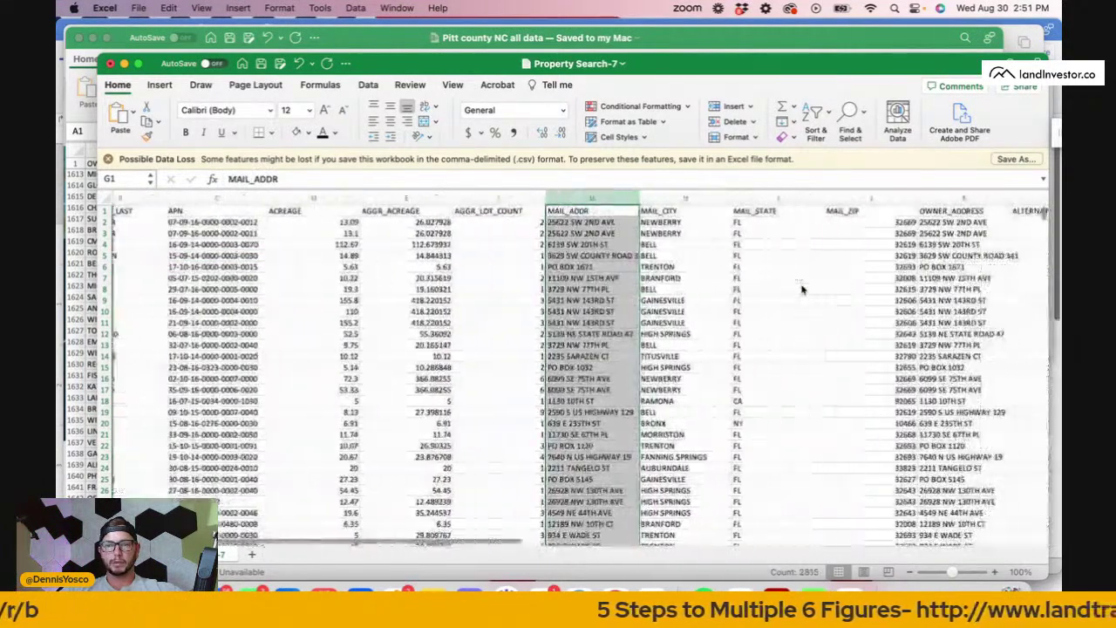
{"action": "left_click", "coordinate": [802, 198]}
{"action": "scroll", "coordinate": [862, 223], "scroll_direction": "right", "scroll_amount": 2}
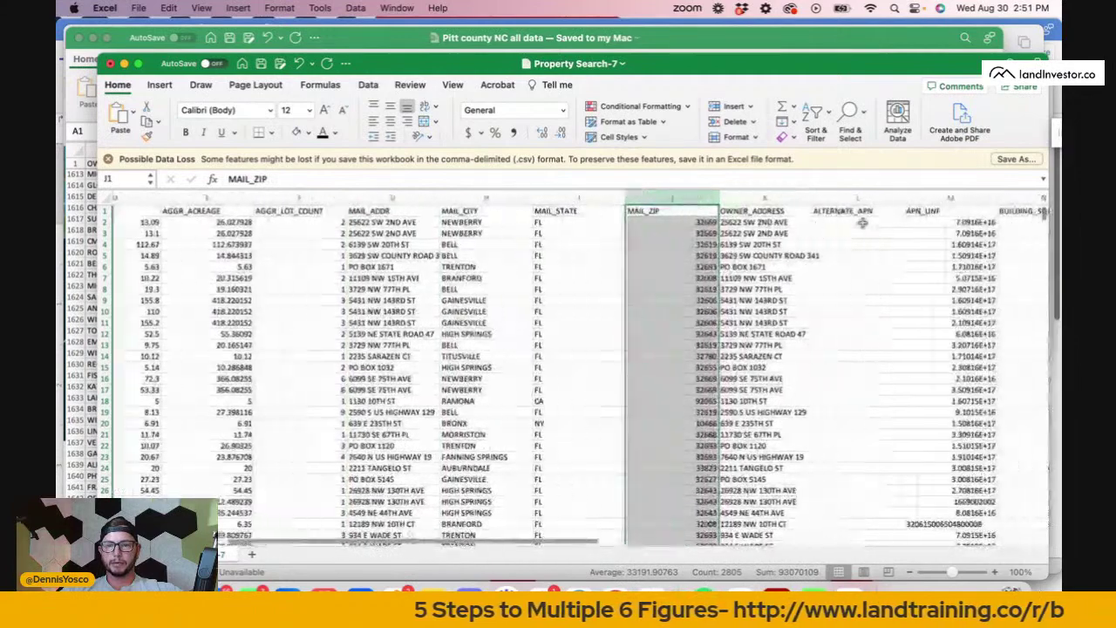
{"action": "left_click", "coordinate": [806, 199]}
{"action": "right_click", "coordinate": [806, 197]}
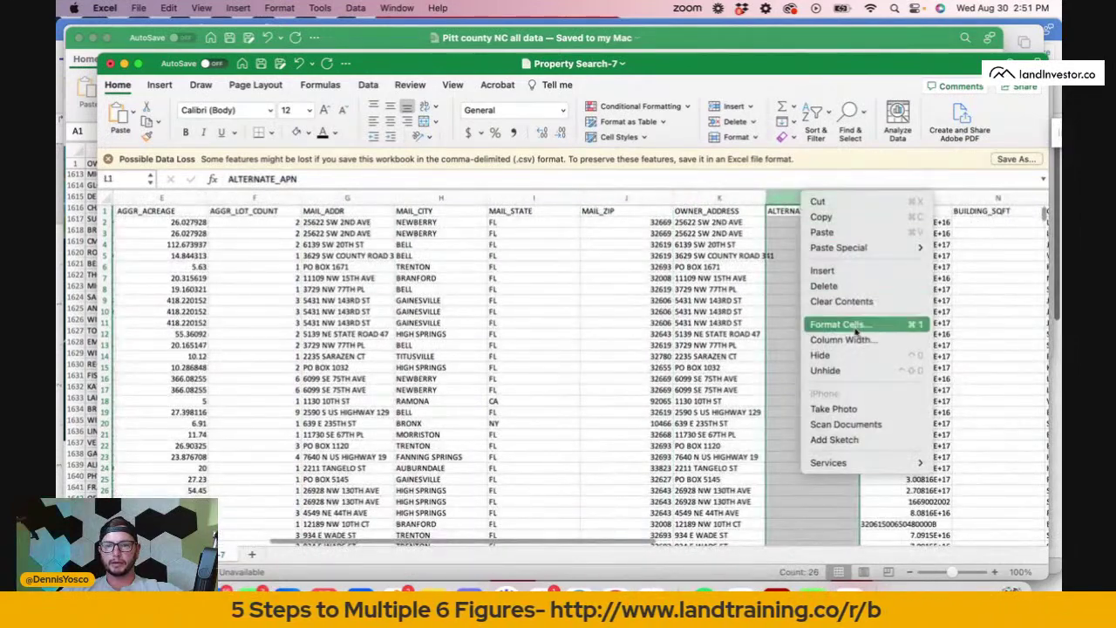
{"action": "left_click", "coordinate": [842, 288]}
Delete the BUILDING_SQFT column.
{"action": "scroll", "coordinate": [819, 296], "scroll_direction": "right", "scroll_amount": 2}
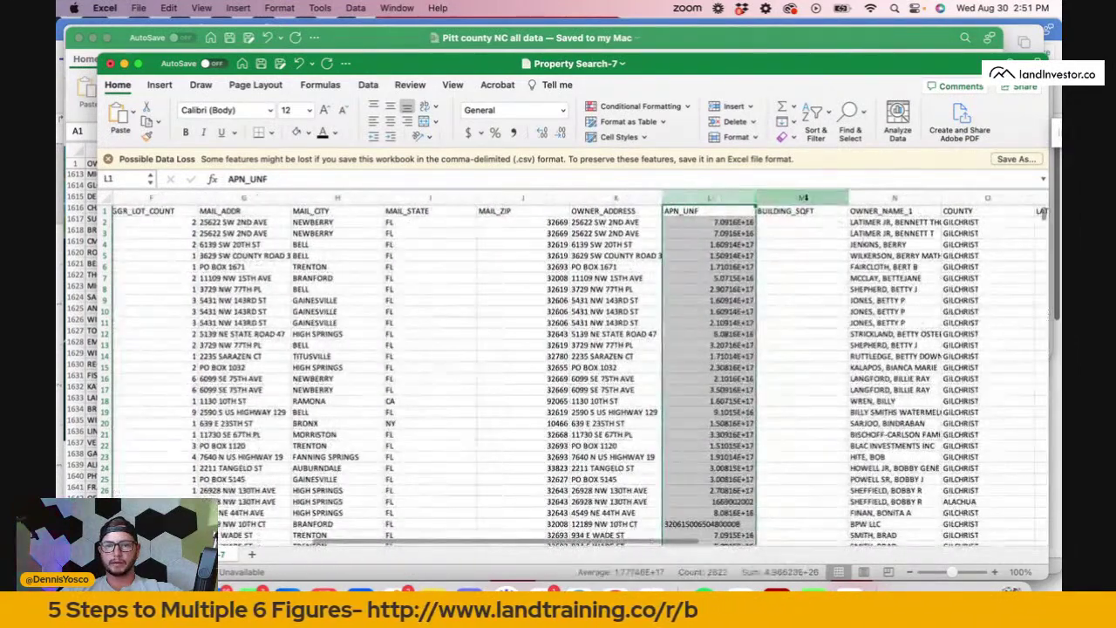
{"action": "left_click", "coordinate": [811, 199]}
{"action": "right_click", "coordinate": [811, 200]}
{"action": "left_click", "coordinate": [844, 289]}
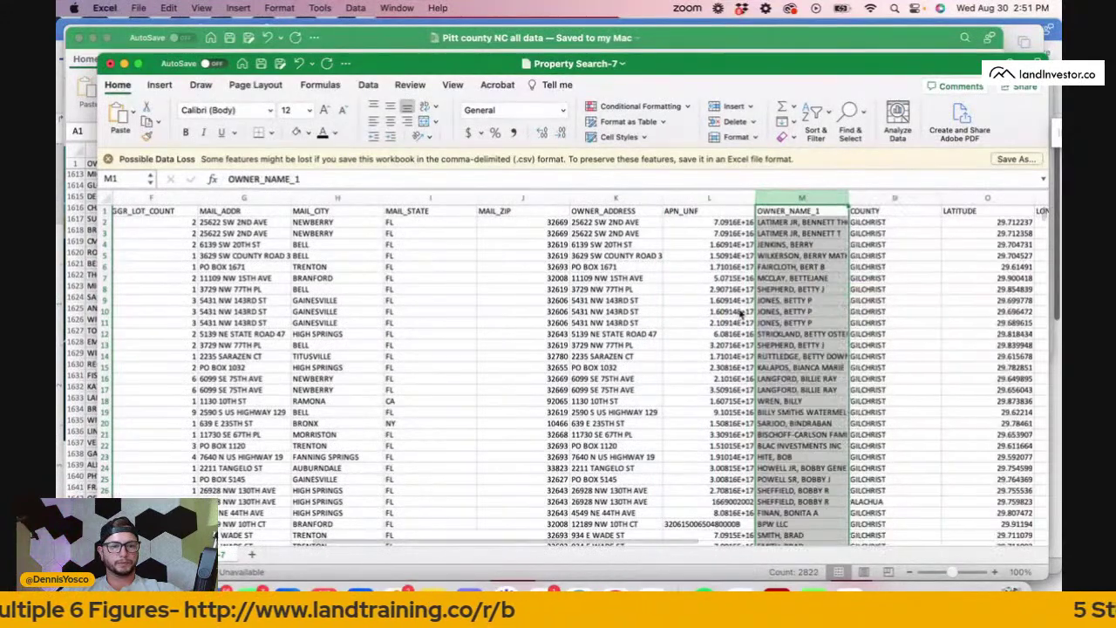
Delete all columns from LOT_DEPTH through _SIMPLIFIED and return to the start of the sheet.
{"action": "scroll", "coordinate": [642, 373], "scroll_direction": "right", "scroll_amount": 3}
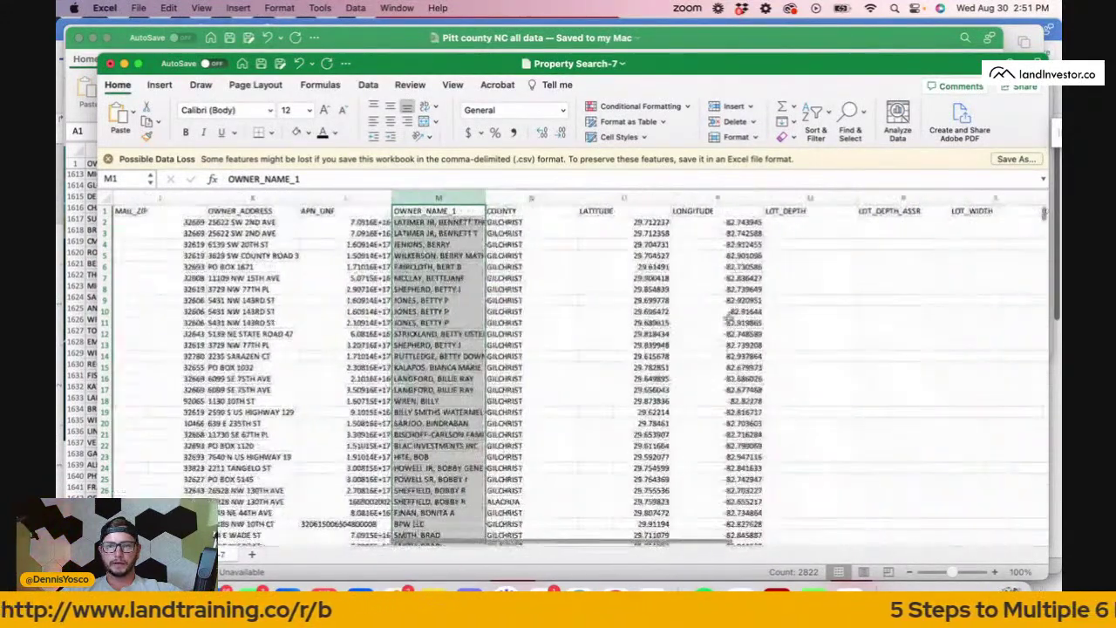
{"action": "left_click", "coordinate": [810, 199]}
{"action": "scroll", "coordinate": [920, 248], "scroll_direction": "right", "scroll_amount": 5}
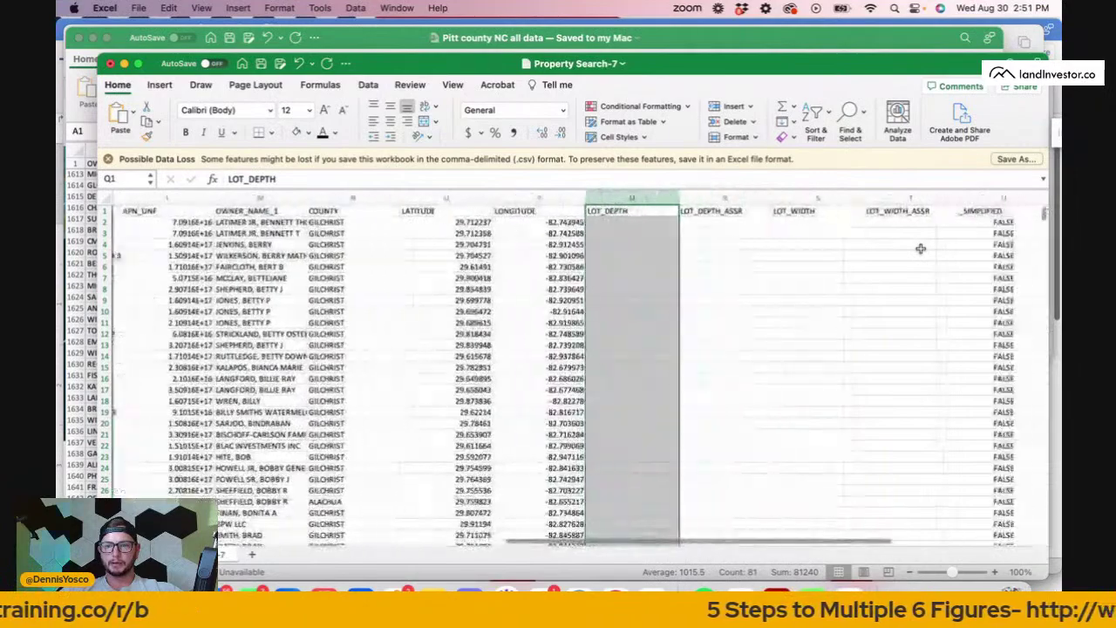
{"action": "left_click", "coordinate": [852, 199], "text": "shift"}
{"action": "right_click", "coordinate": [867, 201]}
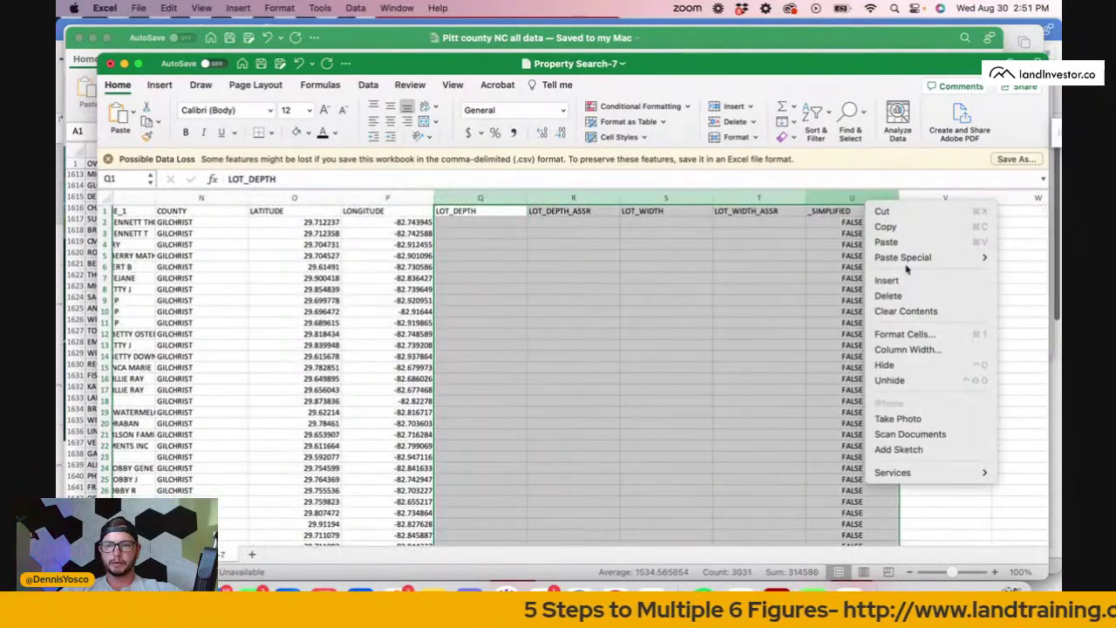
{"action": "left_click", "coordinate": [908, 295]}
{"action": "left_click", "coordinate": [604, 349]}
{"action": "scroll", "coordinate": [604, 347], "scroll_direction": "left", "scroll_amount": 15}
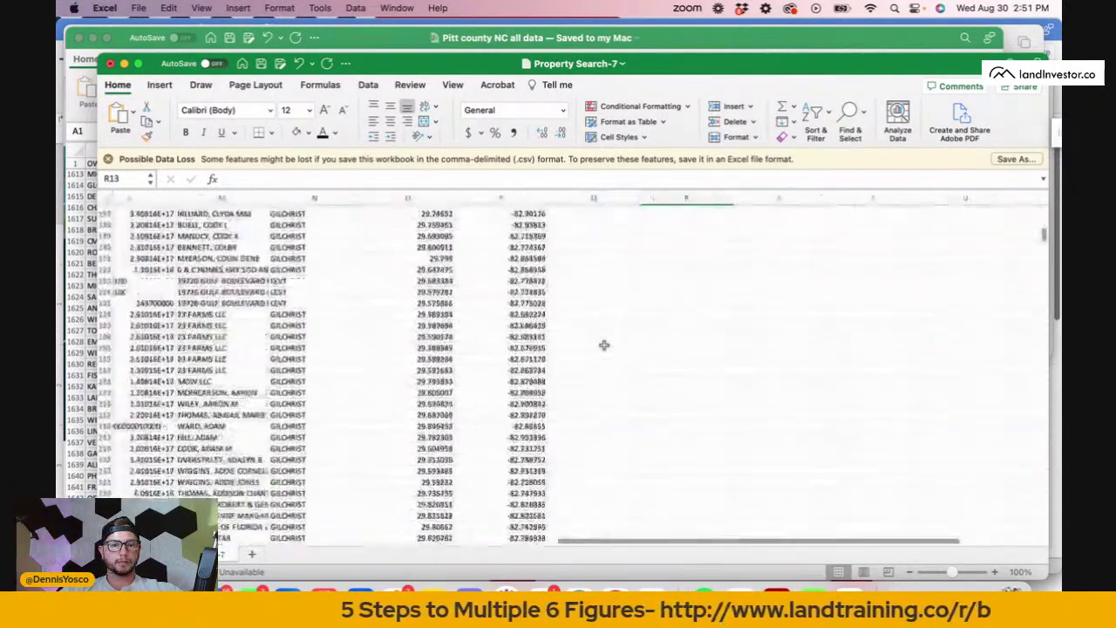
{"action": "scroll", "coordinate": [605, 346], "scroll_direction": "up", "scroll_amount": 10}
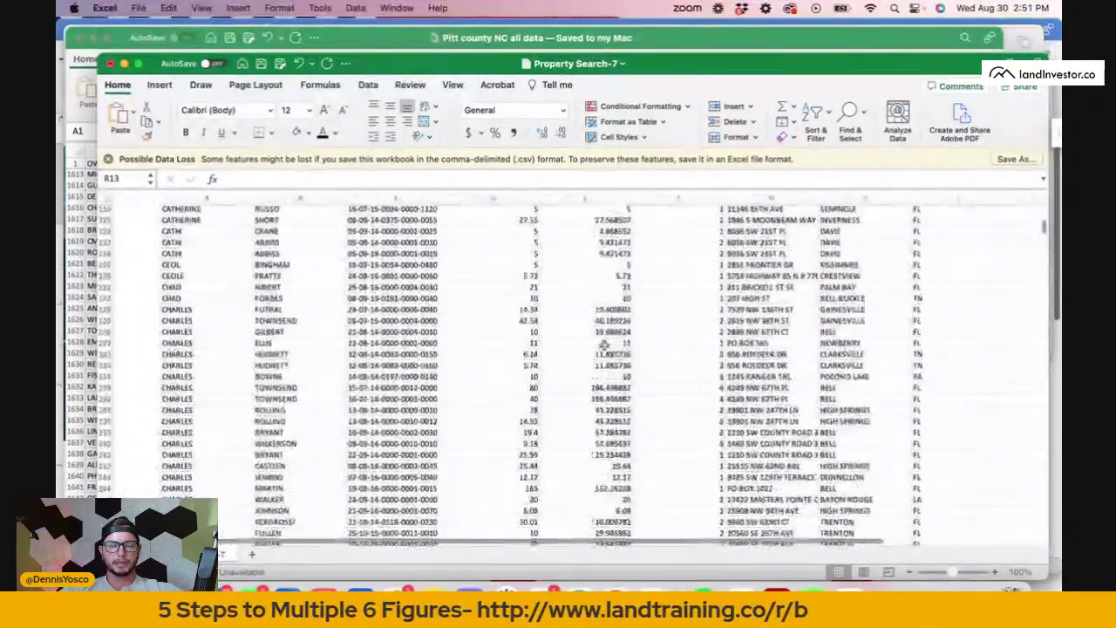
{"action": "left_click", "coordinate": [631, 198]}
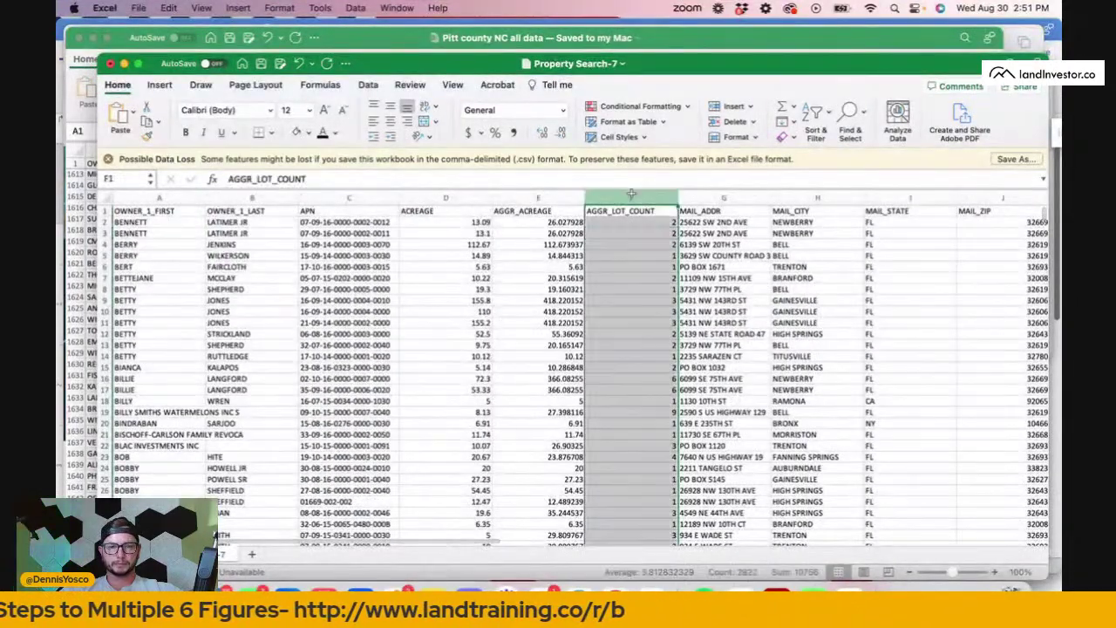
{"action": "left_click", "coordinate": [830, 114]}
{"action": "left_click", "coordinate": [510, 264]}
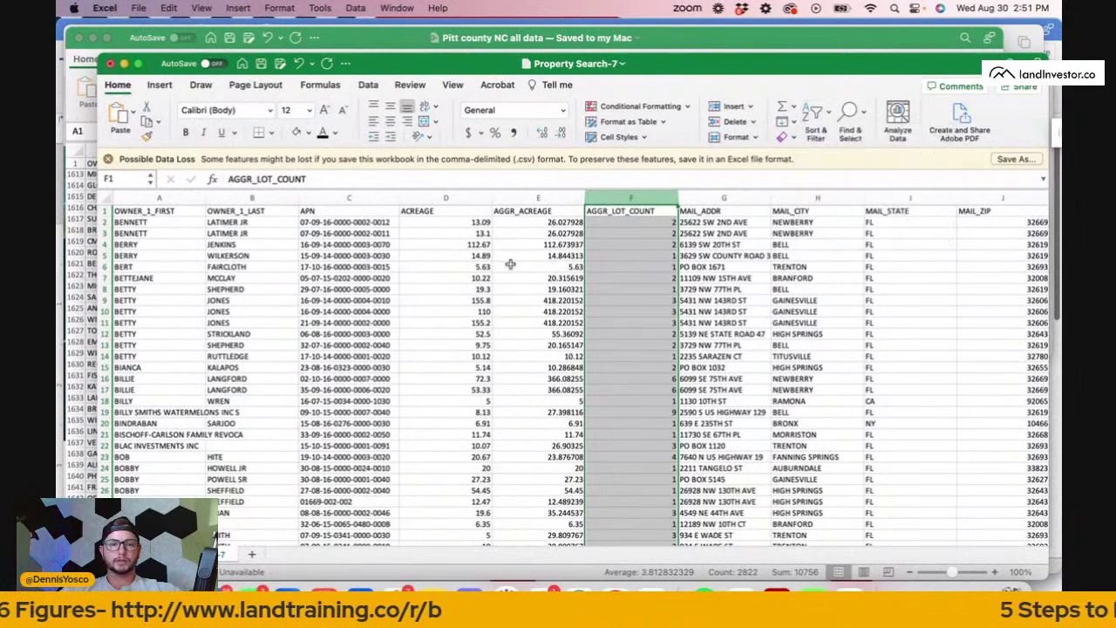
Freeze the sheet's top row with the column headers.
{"action": "left_click", "coordinate": [104, 211]}
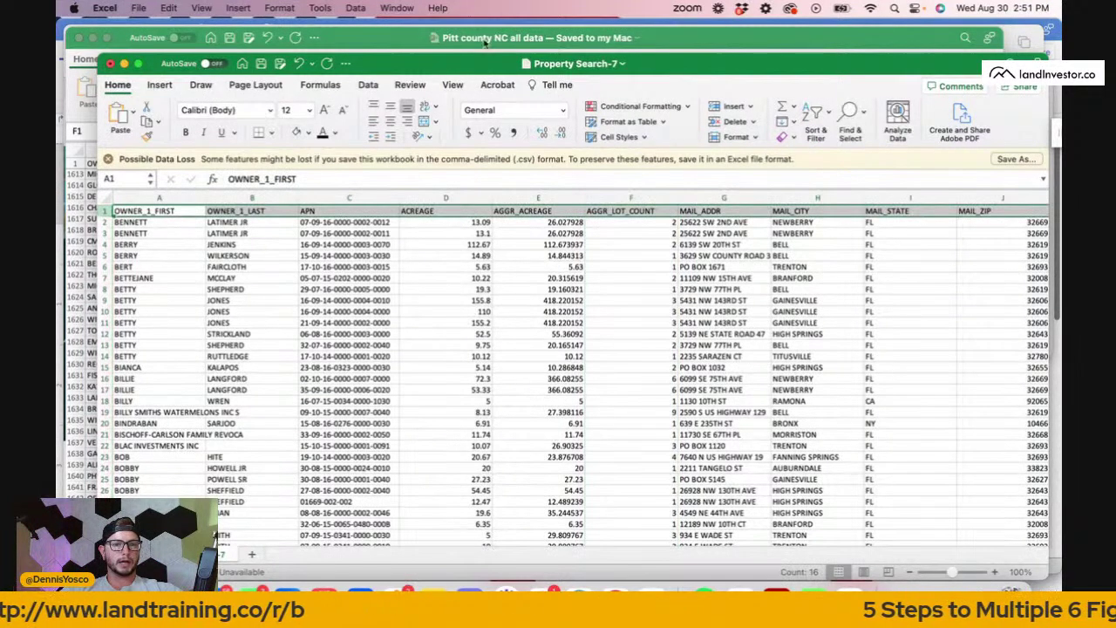
{"action": "left_click", "coordinate": [453, 84]}
{"action": "left_click", "coordinate": [452, 85]}
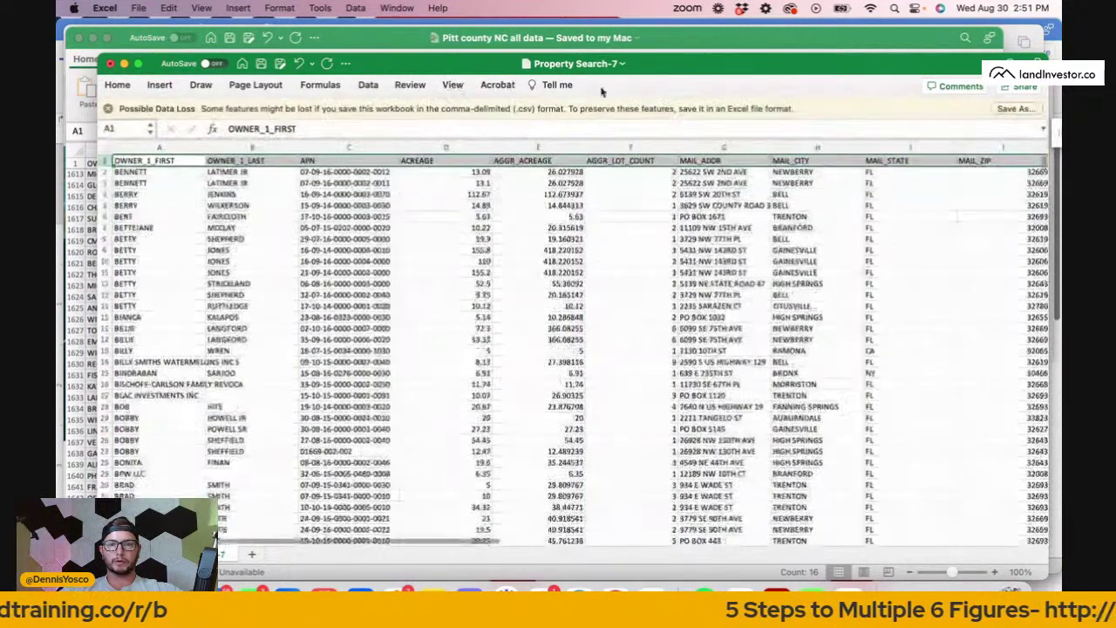
{"action": "left_click", "coordinate": [449, 85]}
{"action": "left_click", "coordinate": [450, 85]}
{"action": "left_click", "coordinate": [452, 85]}
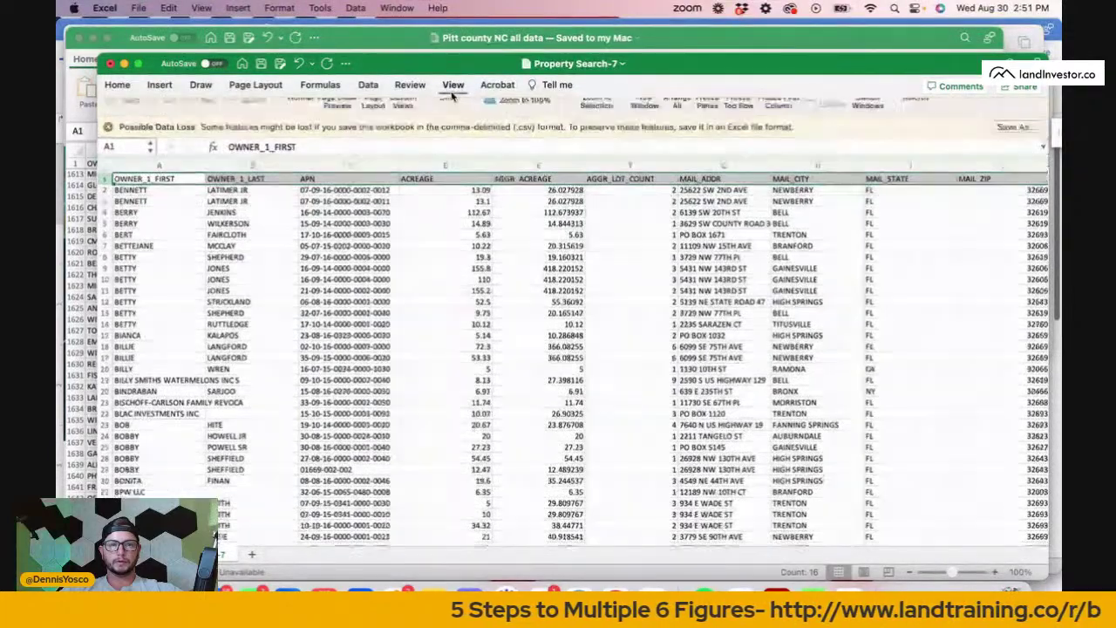
{"action": "left_click", "coordinate": [541, 258]}
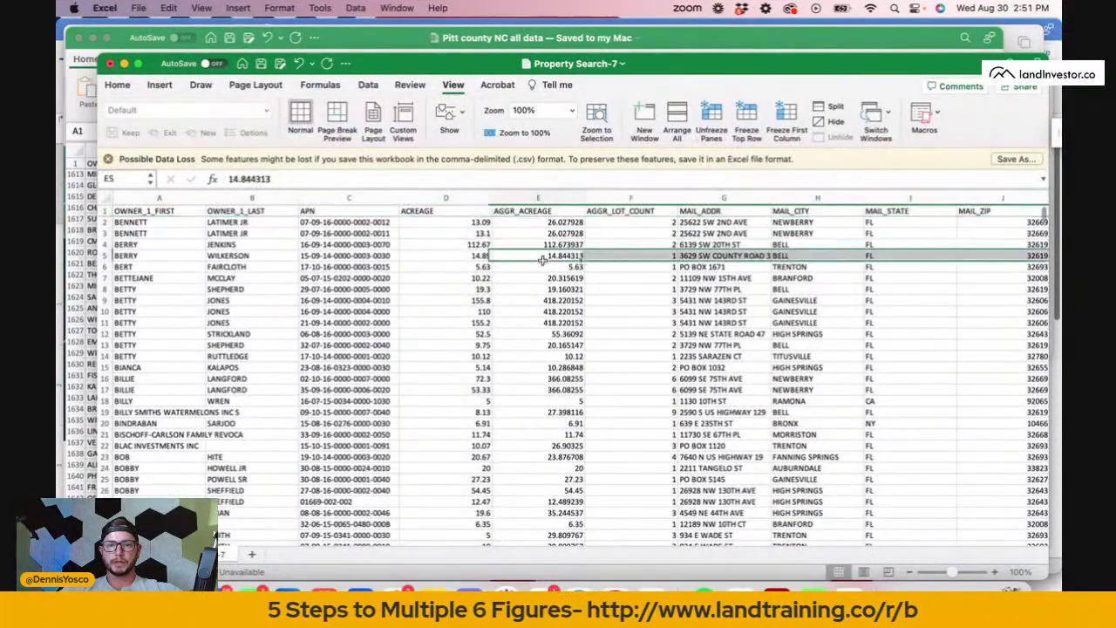
Sort the sheet by AGGR_LOT_COUNT from largest to smallest, expanding the selection to all columns.
{"action": "left_click", "coordinate": [631, 197]}
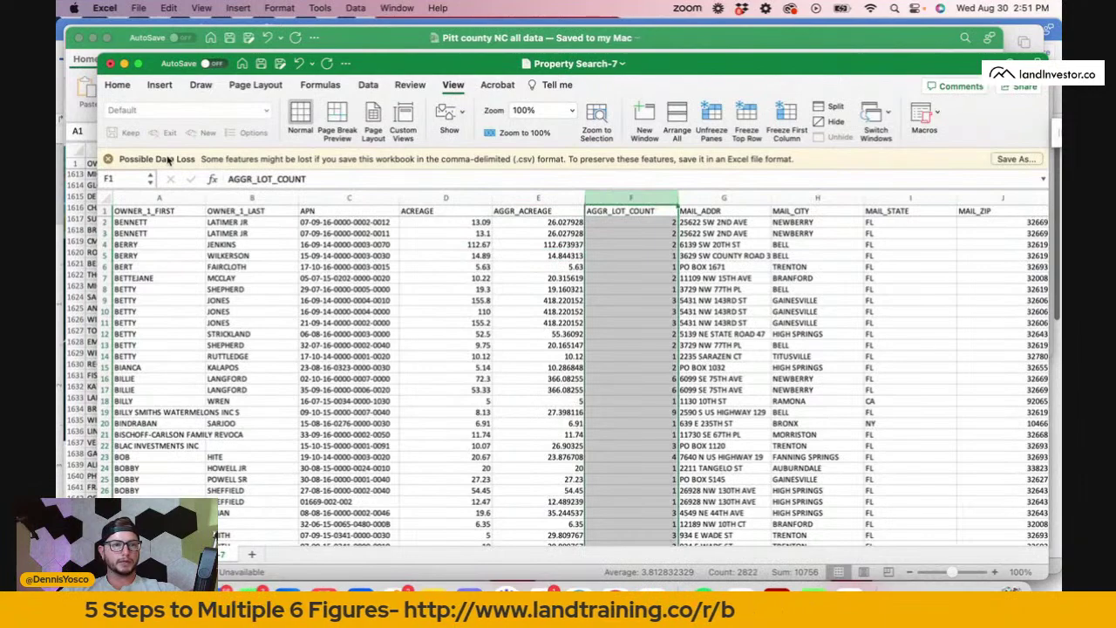
{"action": "left_click", "coordinate": [117, 84]}
{"action": "left_click", "coordinate": [814, 111]}
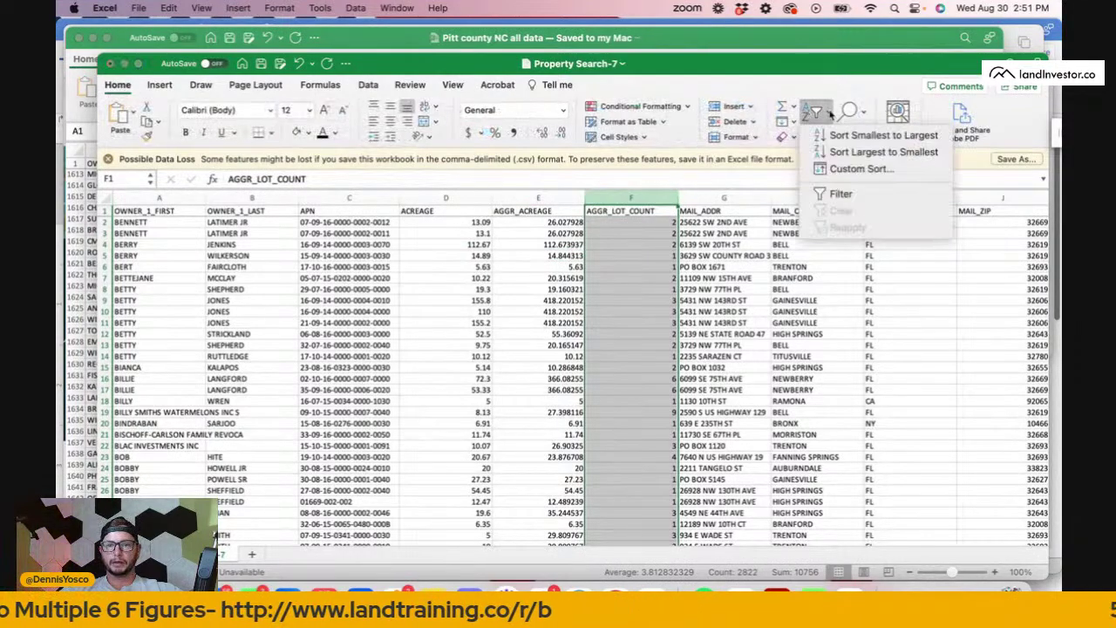
{"action": "left_click", "coordinate": [905, 153]}
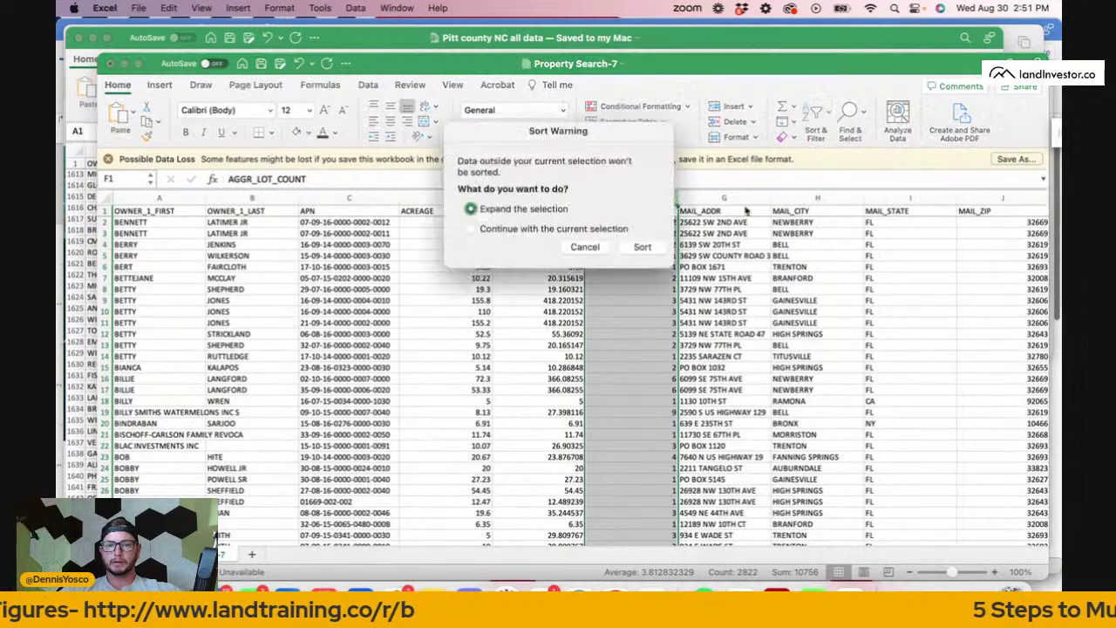
{"action": "left_click", "coordinate": [643, 248]}
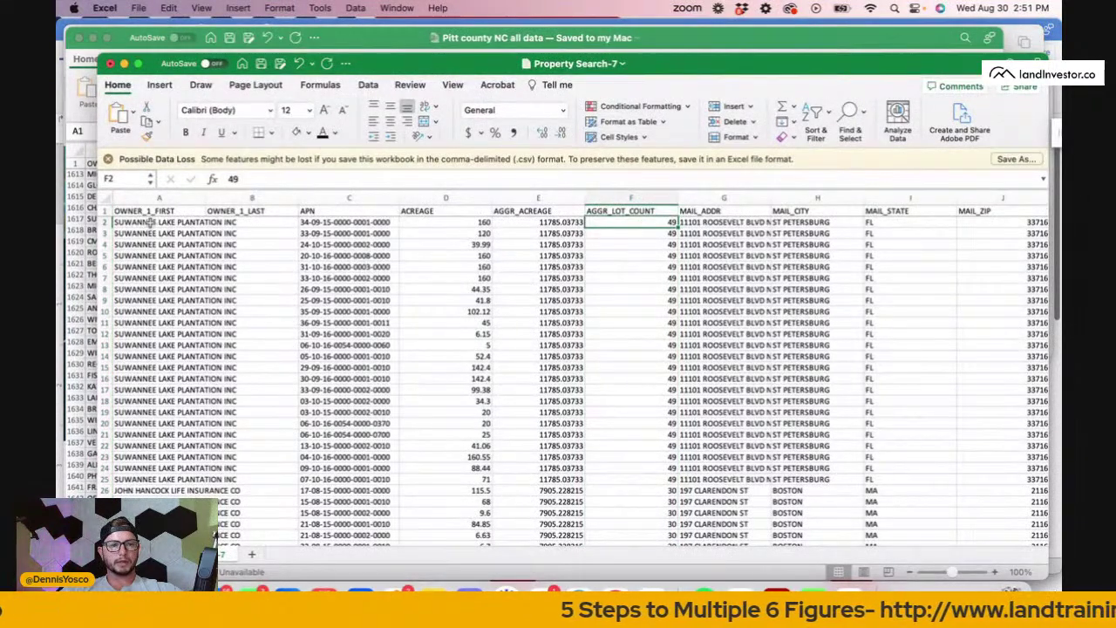
Look through the multi-parcel owners at the start of the sorted list, comparing owner names, lot counts and mailing addresses.
{"action": "scroll", "coordinate": [198, 380], "scroll_direction": "down", "scroll_amount": 10}
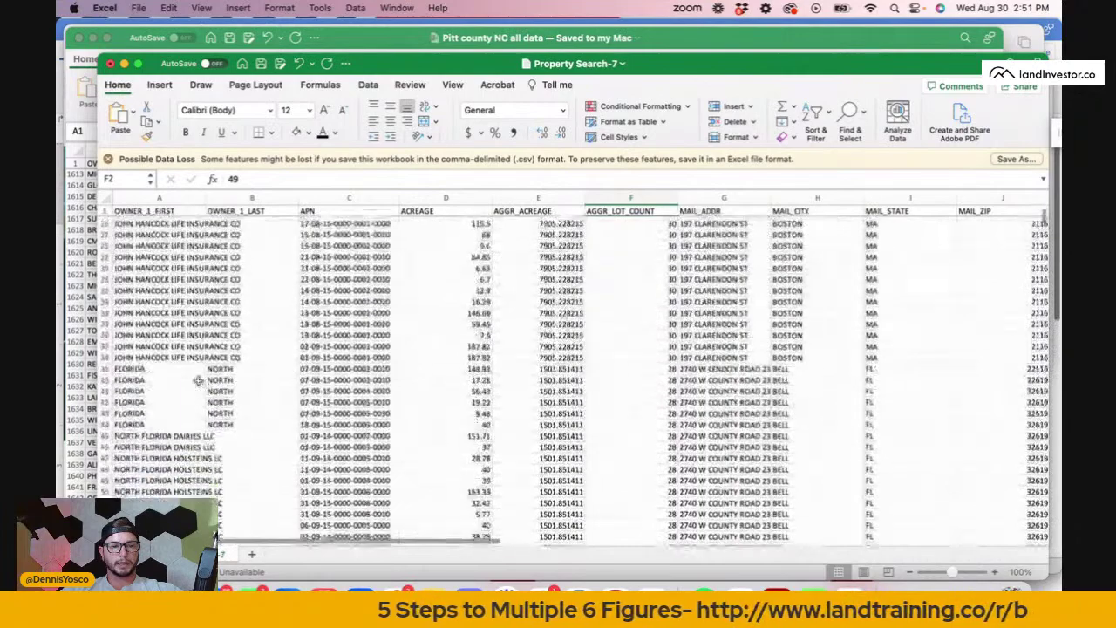
{"action": "scroll", "coordinate": [199, 380], "scroll_direction": "up", "scroll_amount": 2}
{"action": "left_click", "coordinate": [175, 269]}
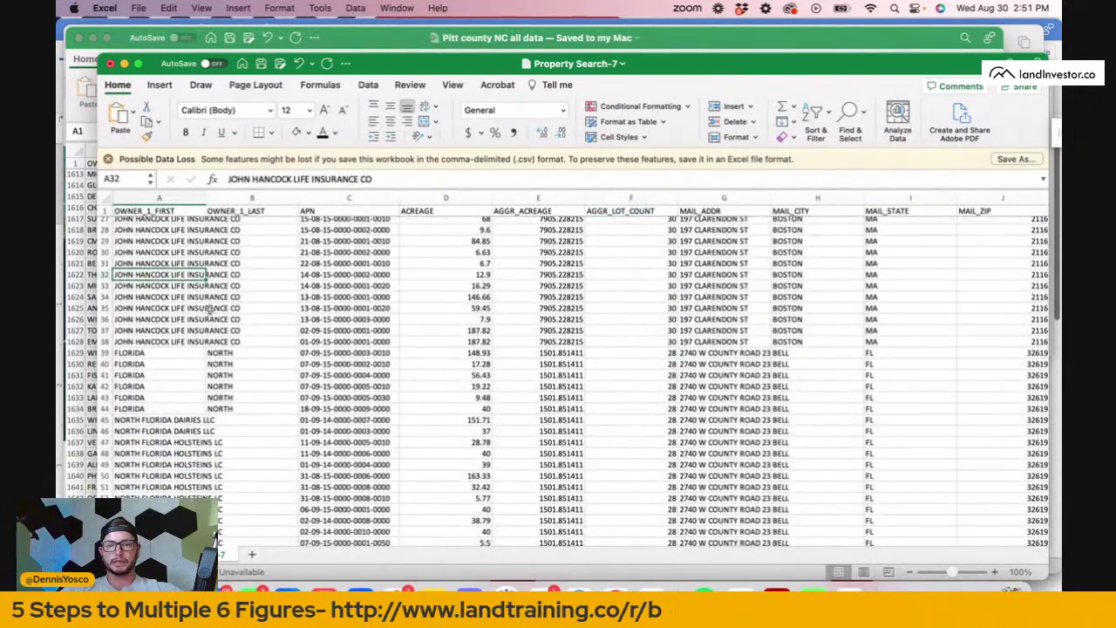
{"action": "scroll", "coordinate": [214, 348], "scroll_direction": "down", "scroll_amount": 4}
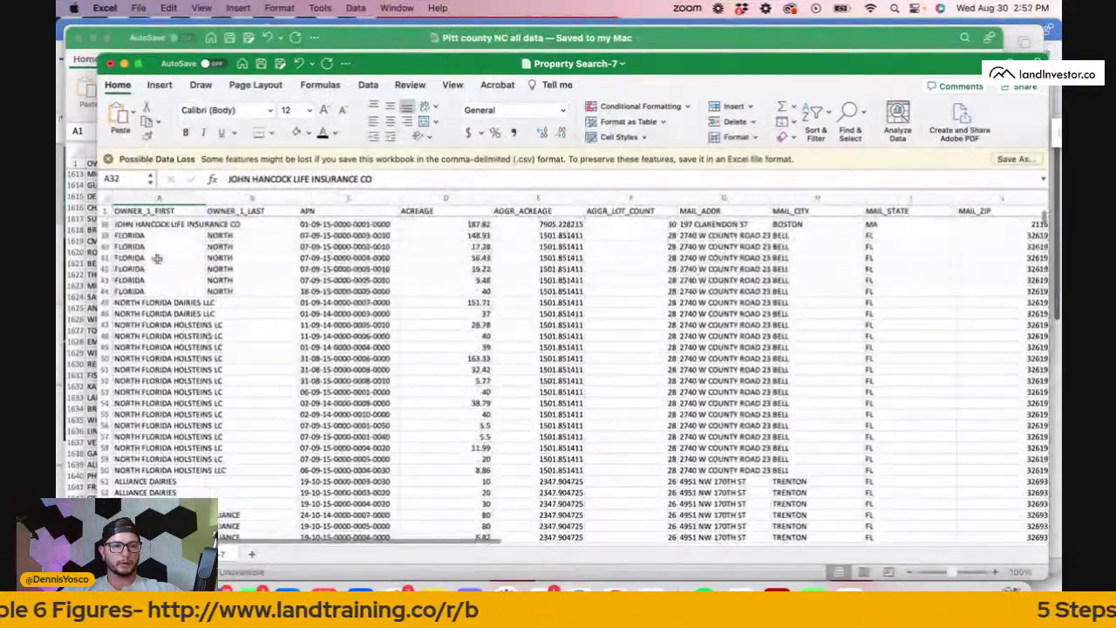
{"action": "scroll", "coordinate": [186, 384], "scroll_direction": "down", "scroll_amount": 2}
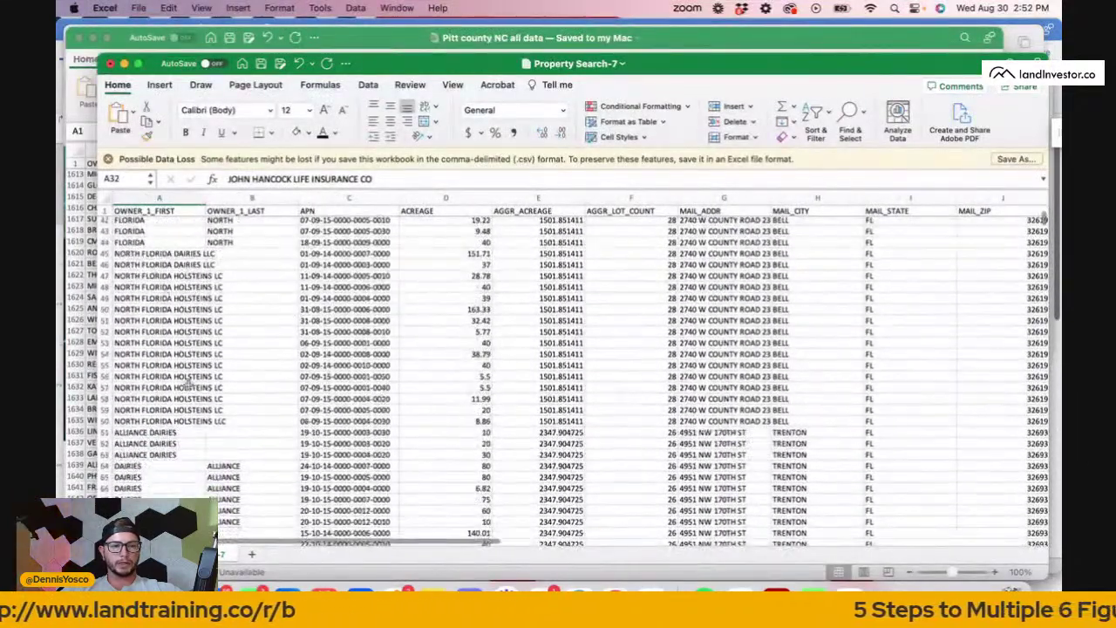
{"action": "scroll", "coordinate": [193, 418], "scroll_direction": "up", "scroll_amount": 10}
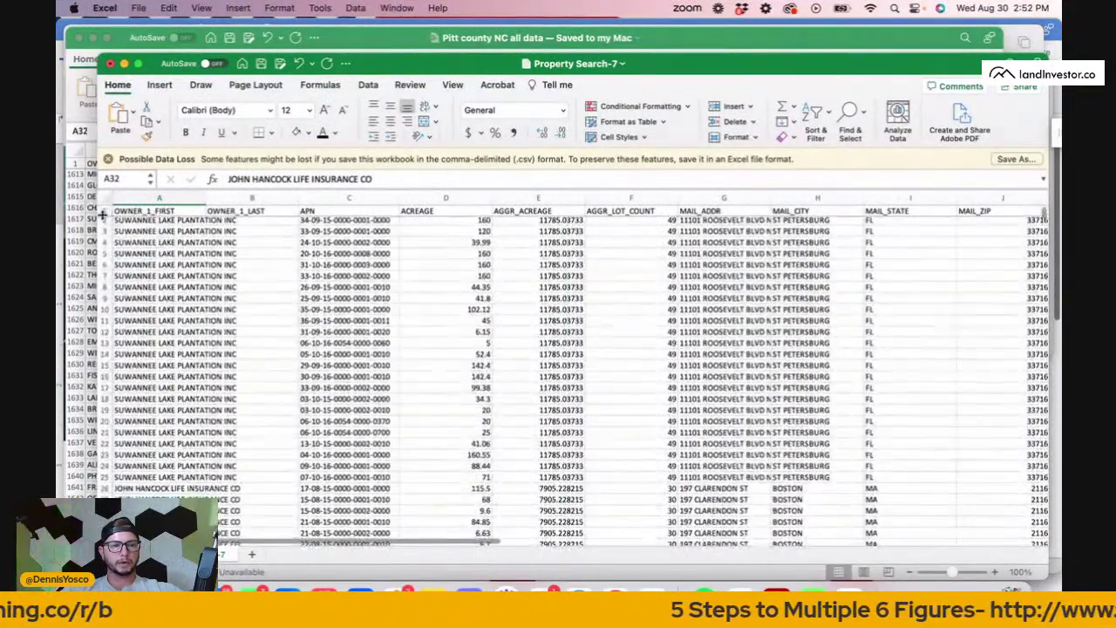
{"action": "scroll", "coordinate": [199, 331], "scroll_direction": "down", "scroll_amount": 4}
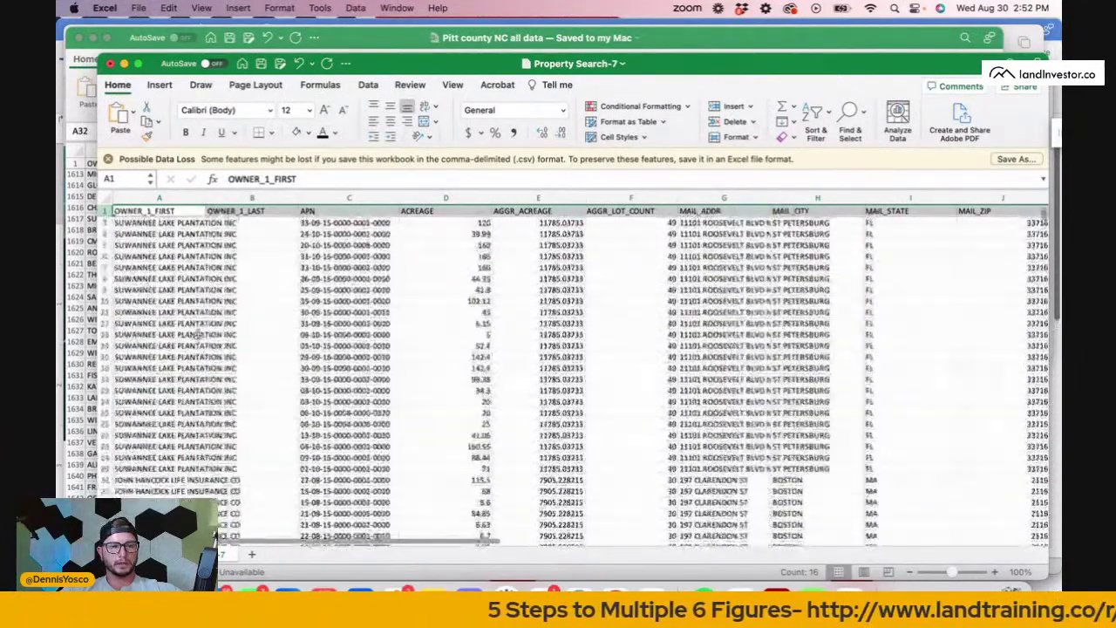
{"action": "left_click", "coordinate": [122, 401]}
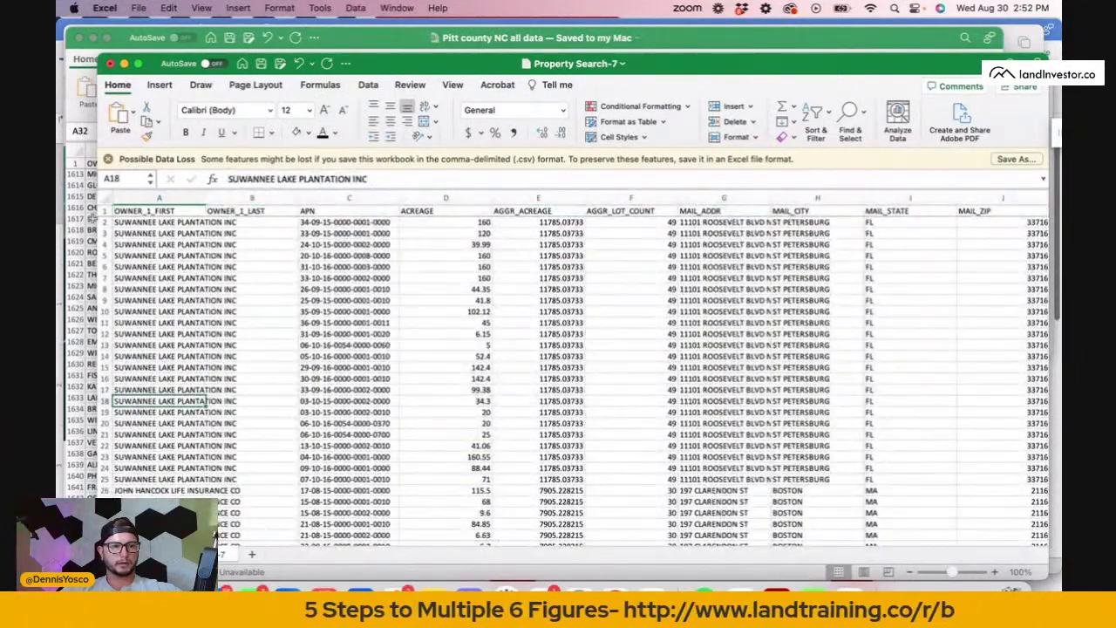
Copy the header row and all rows with an AGGR_LOT_COUNT of 3 or more, through row 1021, into a new sheet.
{"action": "scroll", "coordinate": [175, 331], "scroll_direction": "down", "scroll_amount": 10}
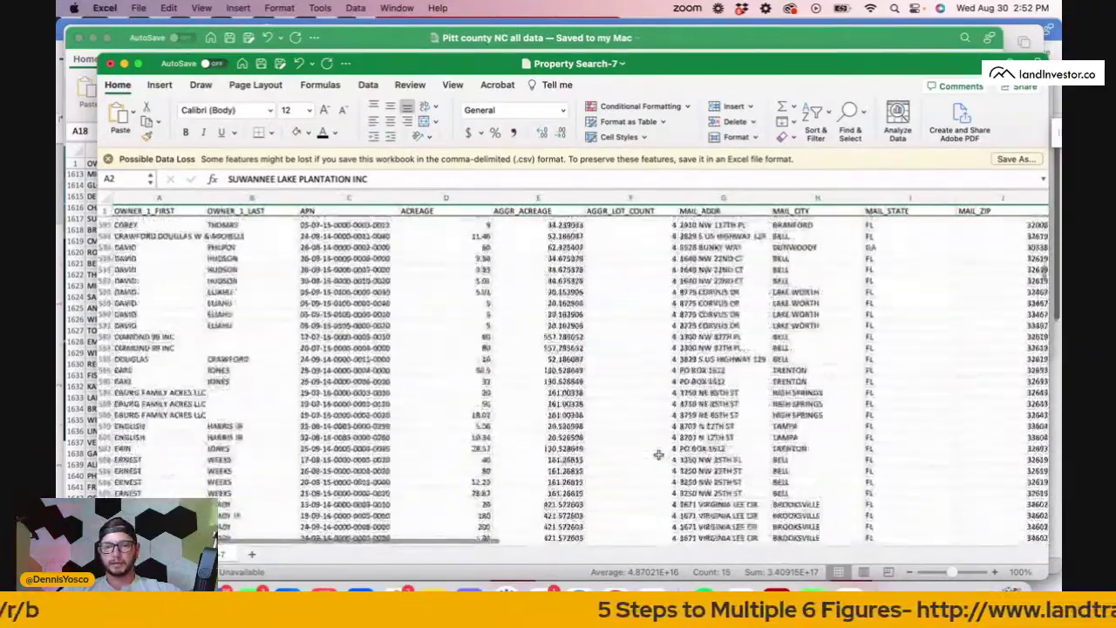
{"action": "scroll", "coordinate": [659, 454], "scroll_direction": "down", "scroll_amount": 10}
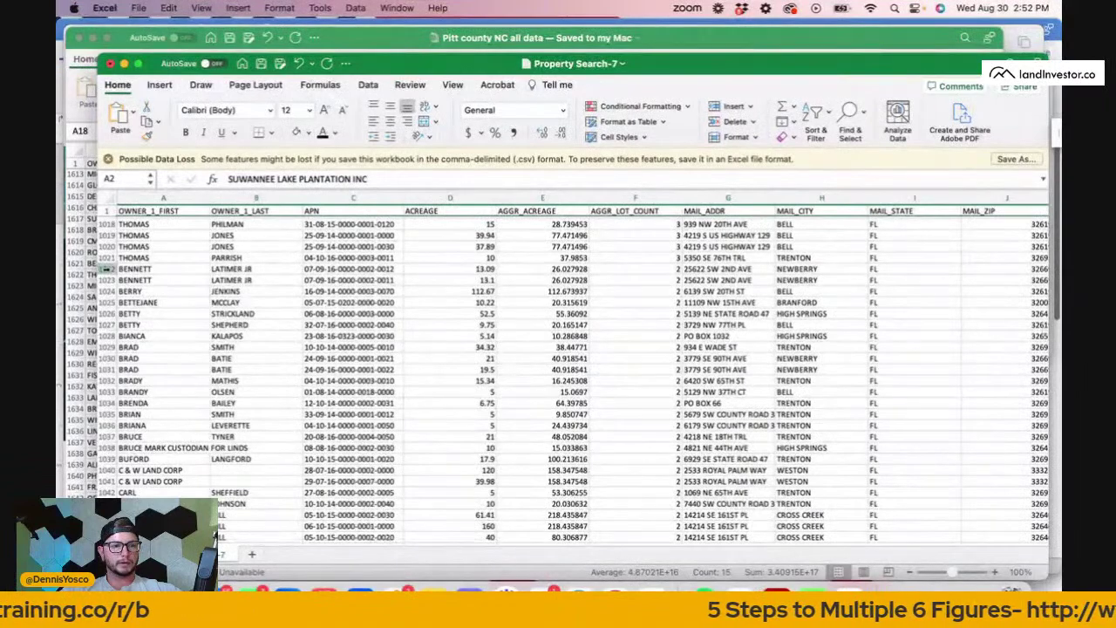
{"action": "left_click", "coordinate": [103, 270], "text": "shift"}
{"action": "left_click", "coordinate": [105, 258], "text": "shift"}
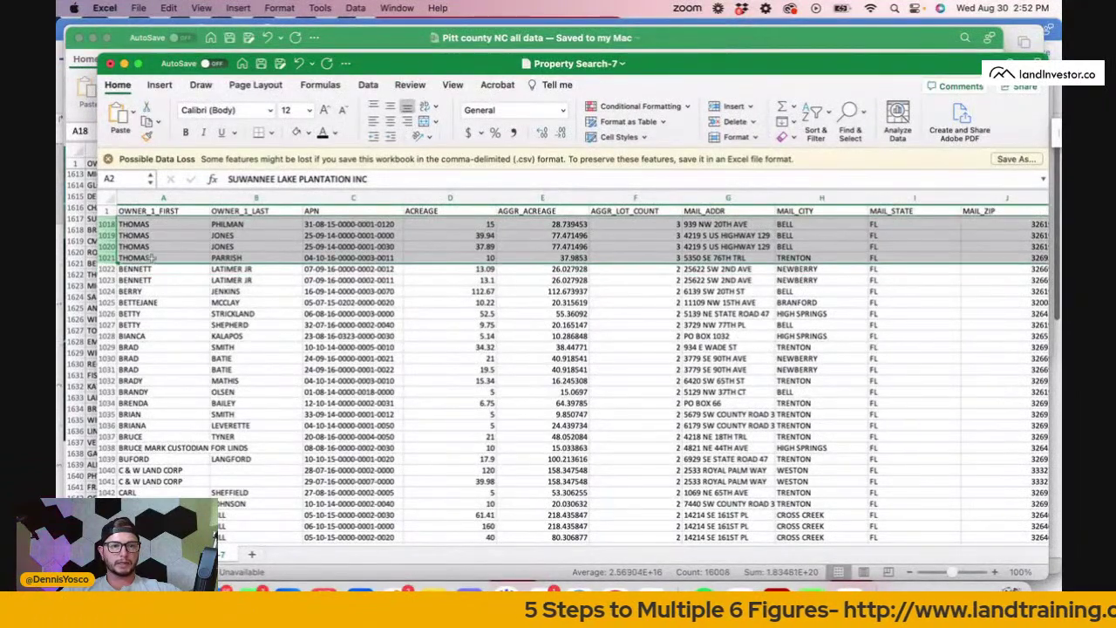
{"action": "left_click", "coordinate": [107, 211], "text": "shift"}
{"action": "right_click", "coordinate": [174, 231]}
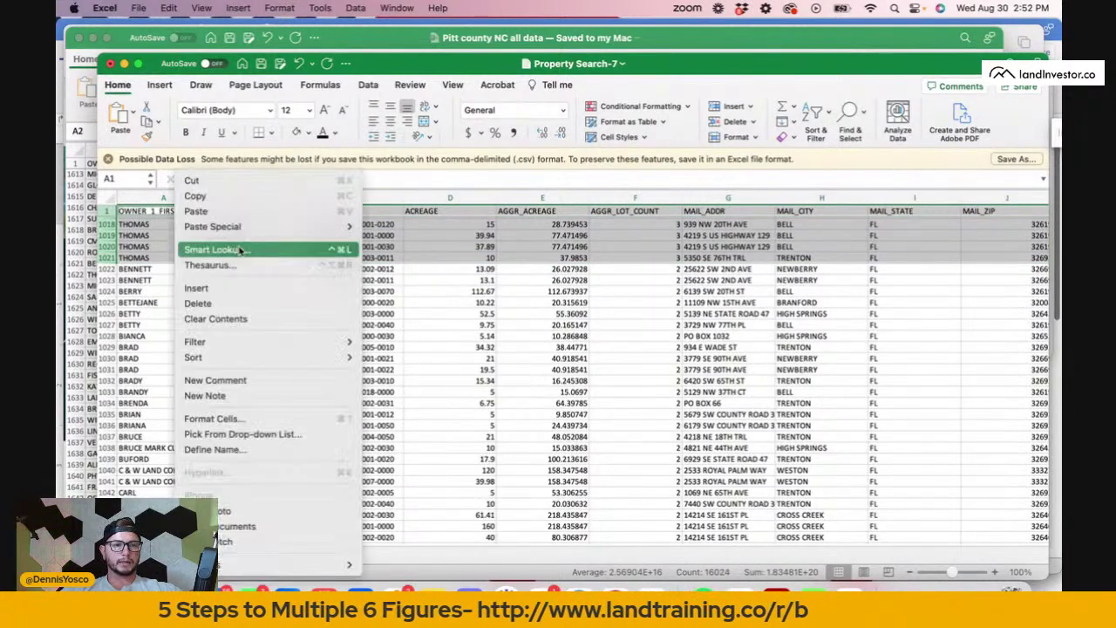
{"action": "left_click", "coordinate": [211, 201]}
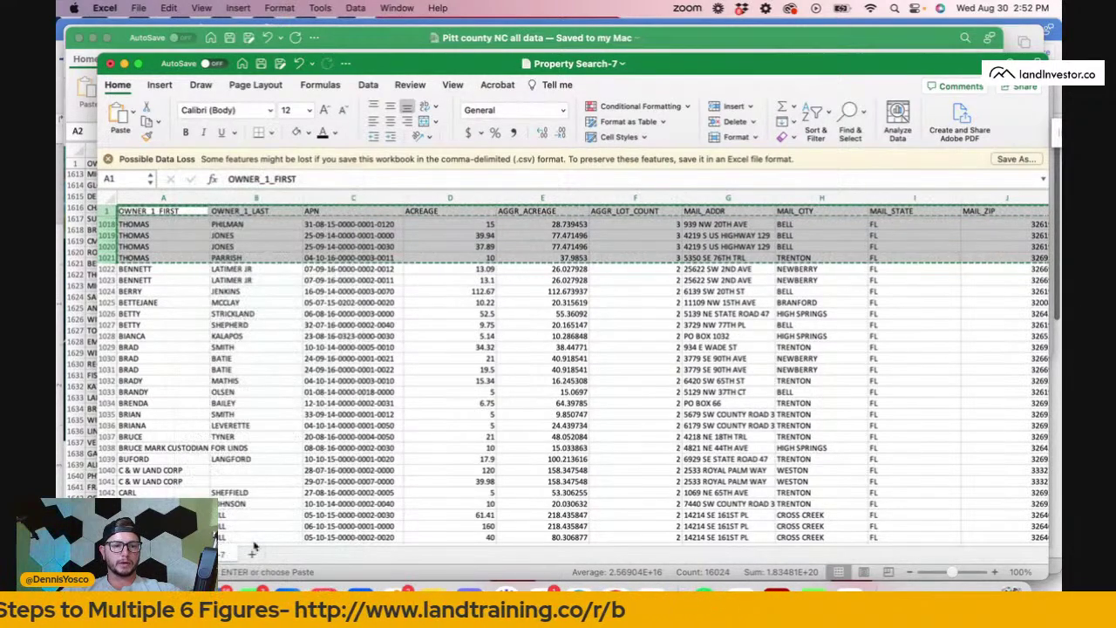
{"action": "left_click", "coordinate": [258, 553]}
{"action": "key", "text": "super+v"}
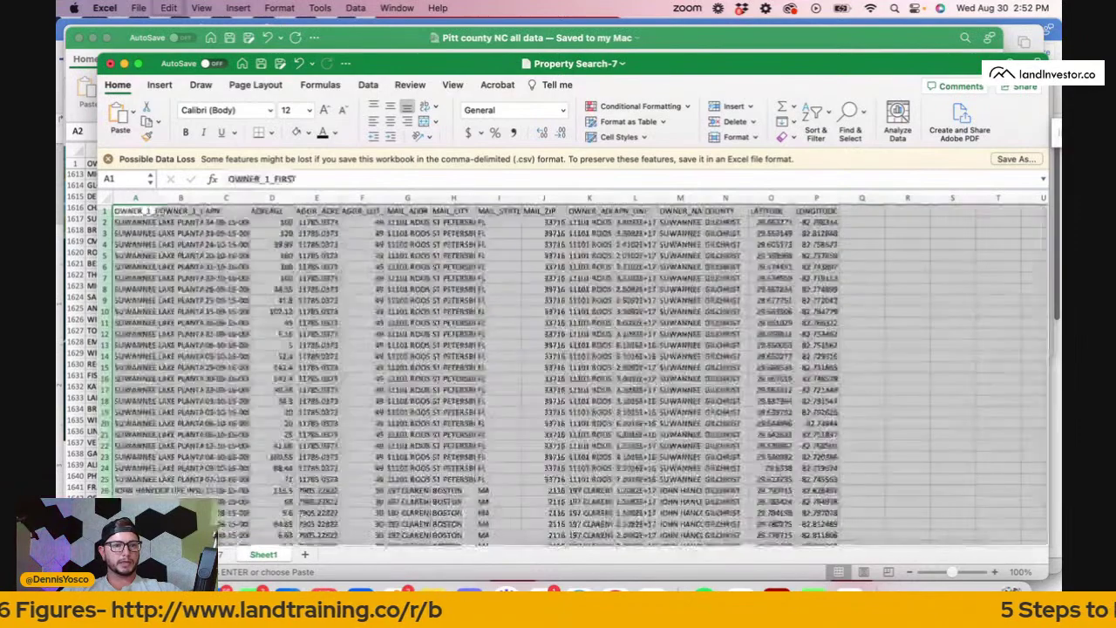
Return to the original property sheet and delete rows 2 through 1021, keeping the header row.
{"action": "key", "text": "ctrl+Page_Up"}
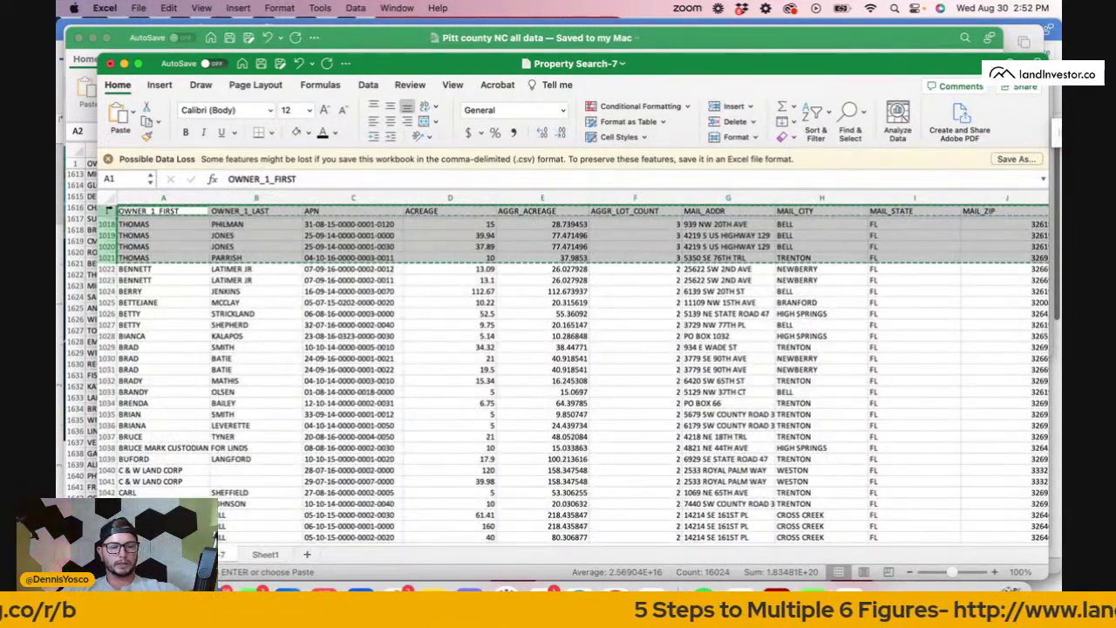
{"action": "left_click", "coordinate": [108, 209], "text": "super"}
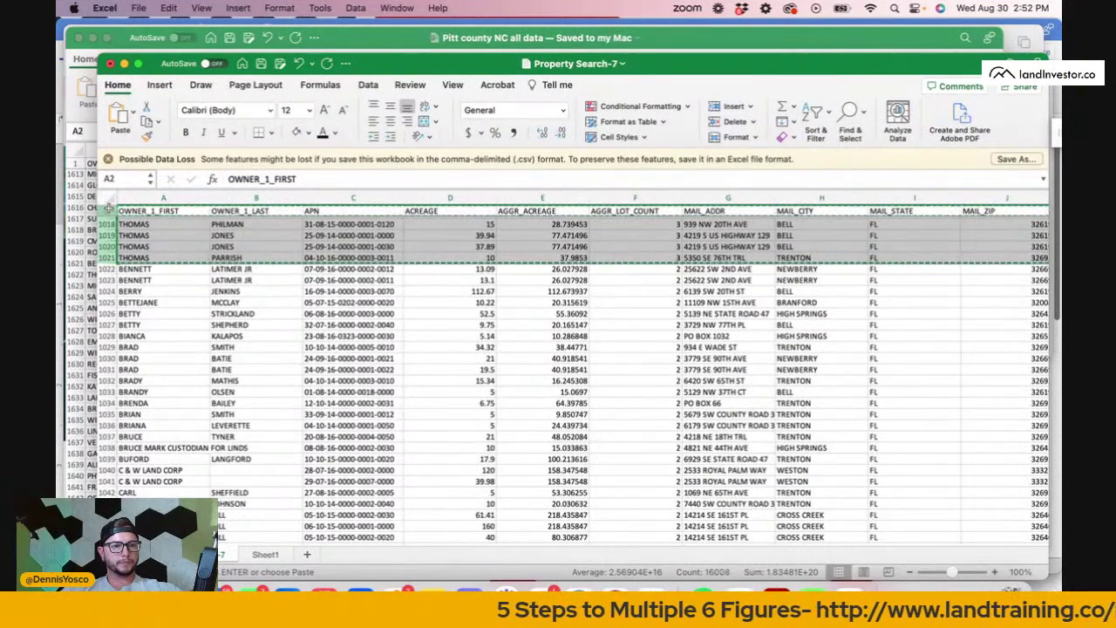
{"action": "right_click", "coordinate": [199, 260]}
{"action": "left_click", "coordinate": [240, 353]}
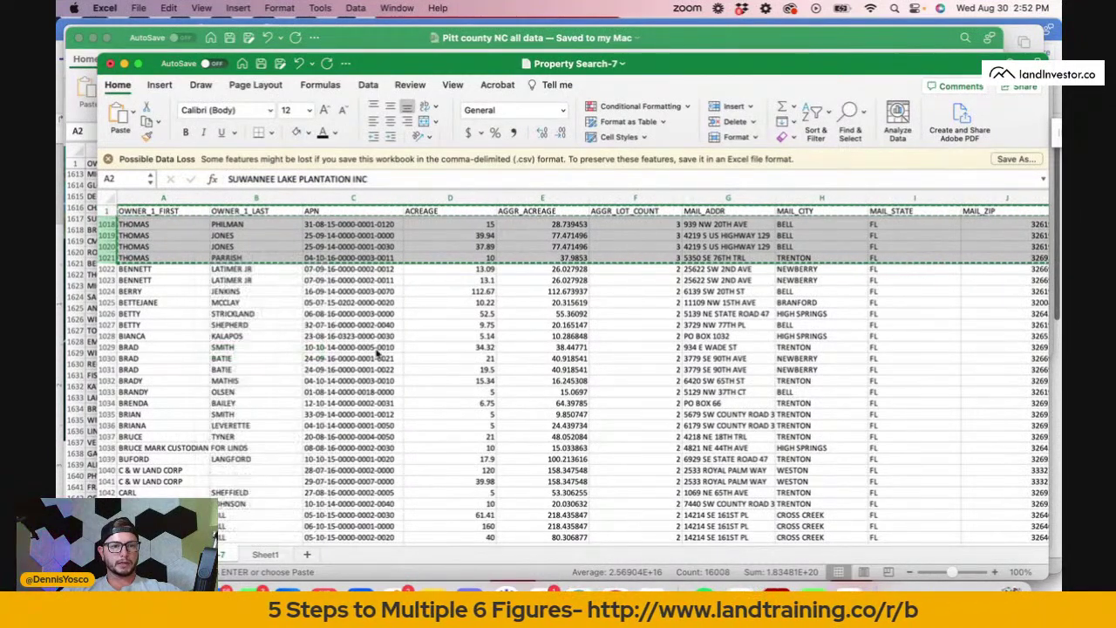
{"action": "left_click", "coordinate": [334, 337]}
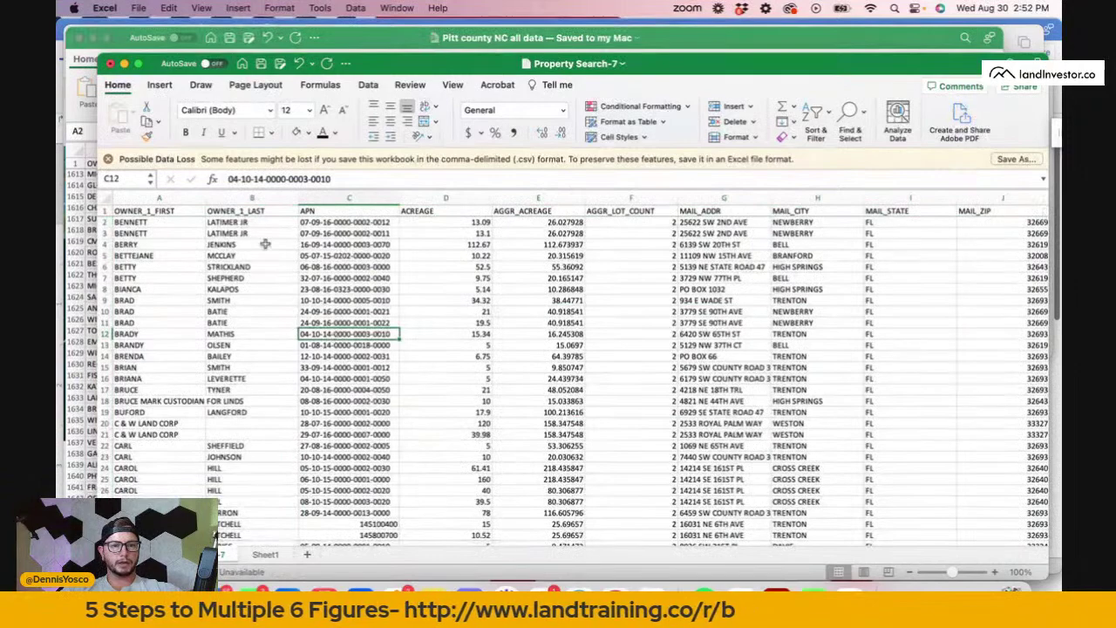
Remove duplicates from the entire sheet, treating the first row as headers and comparing only the MAIL_ADDR column.
{"action": "left_click", "coordinate": [106, 196]}
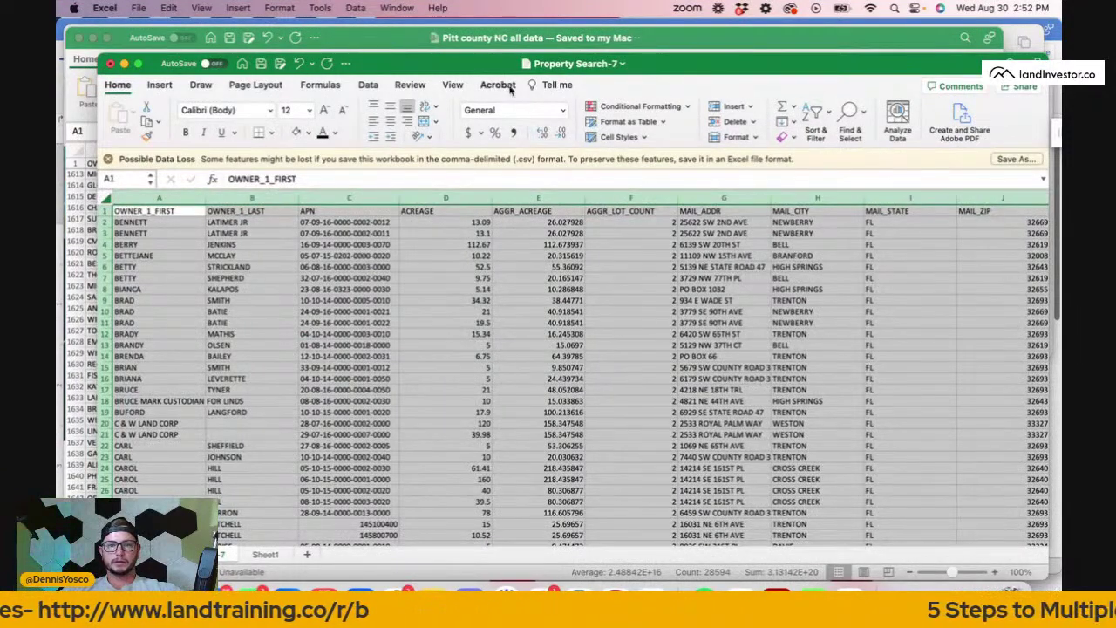
{"action": "left_click", "coordinate": [368, 85]}
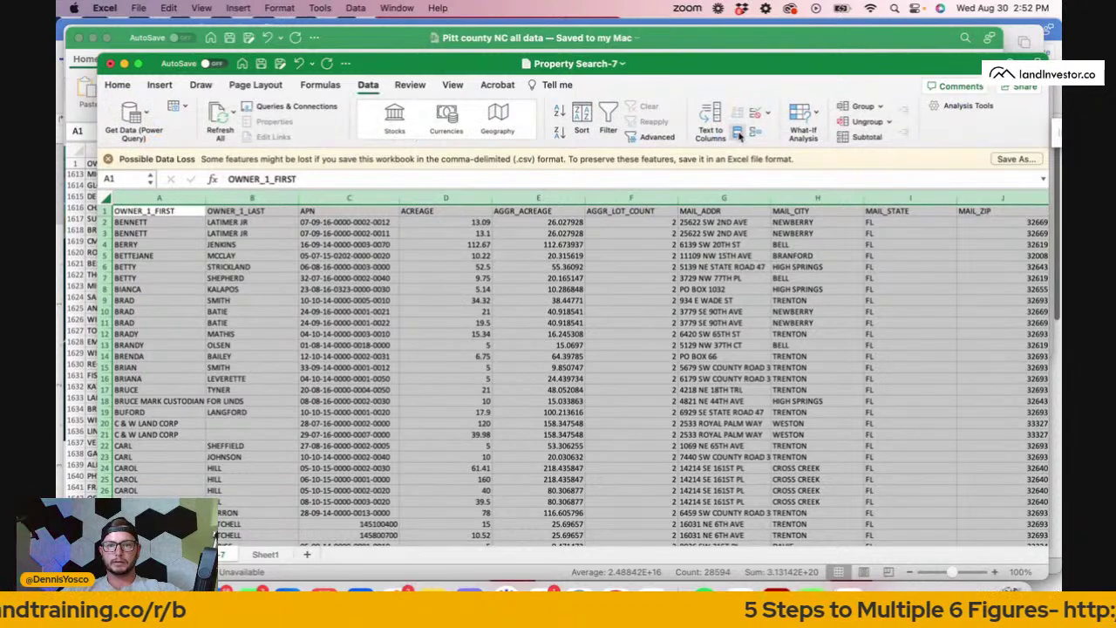
{"action": "left_click", "coordinate": [737, 132]}
{"action": "left_click", "coordinate": [478, 143]}
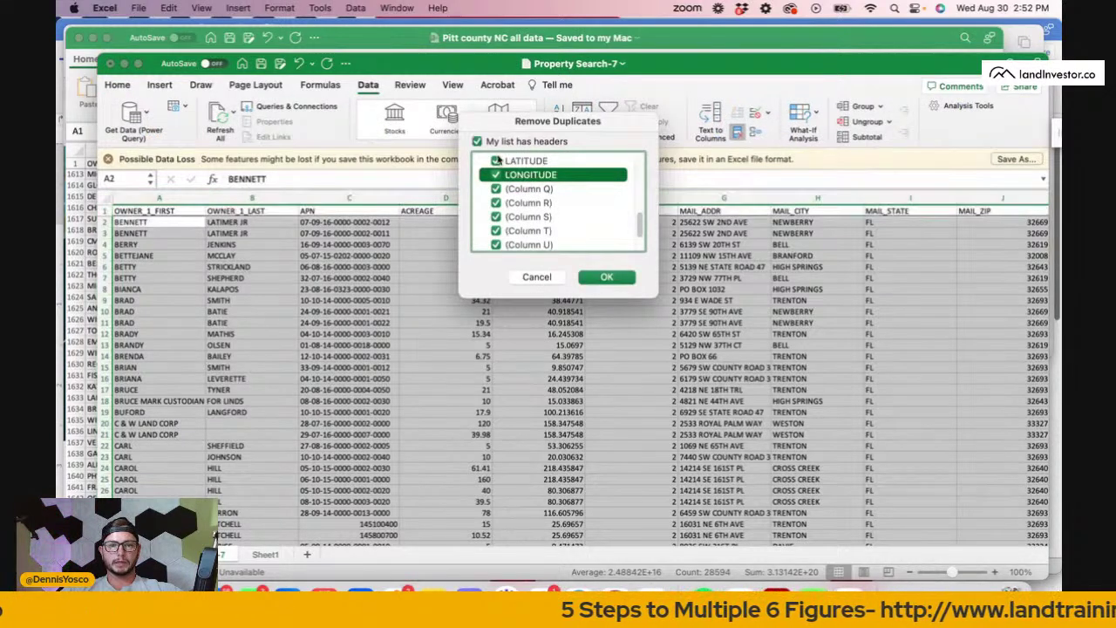
{"action": "left_click", "coordinate": [497, 166]}
{"action": "scroll", "coordinate": [530, 220], "scroll_direction": "down", "scroll_amount": 3}
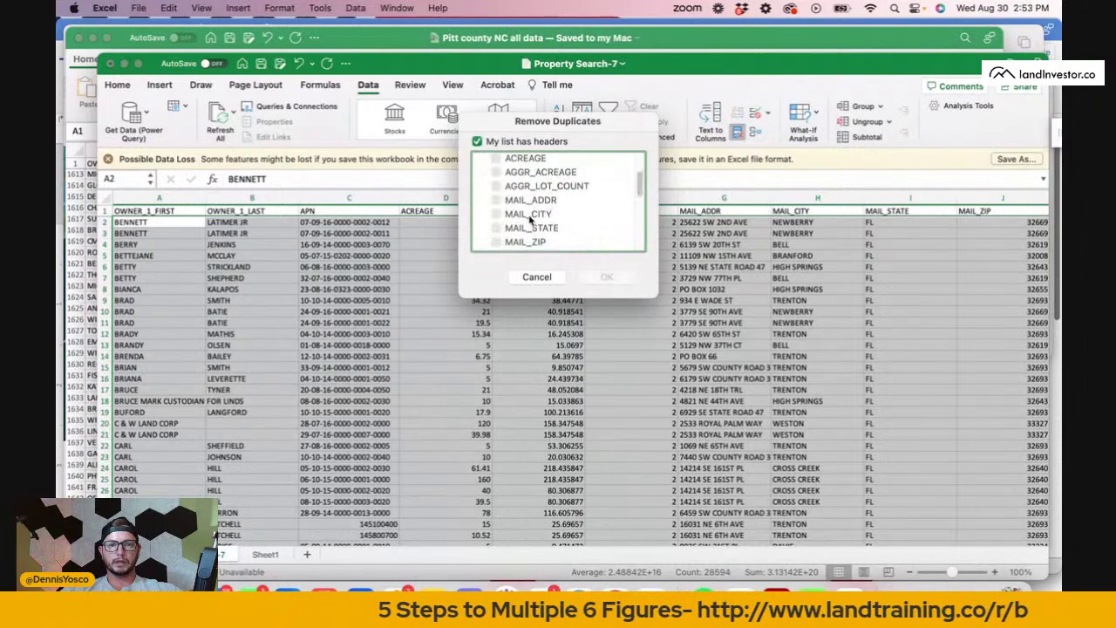
{"action": "left_click", "coordinate": [496, 201]}
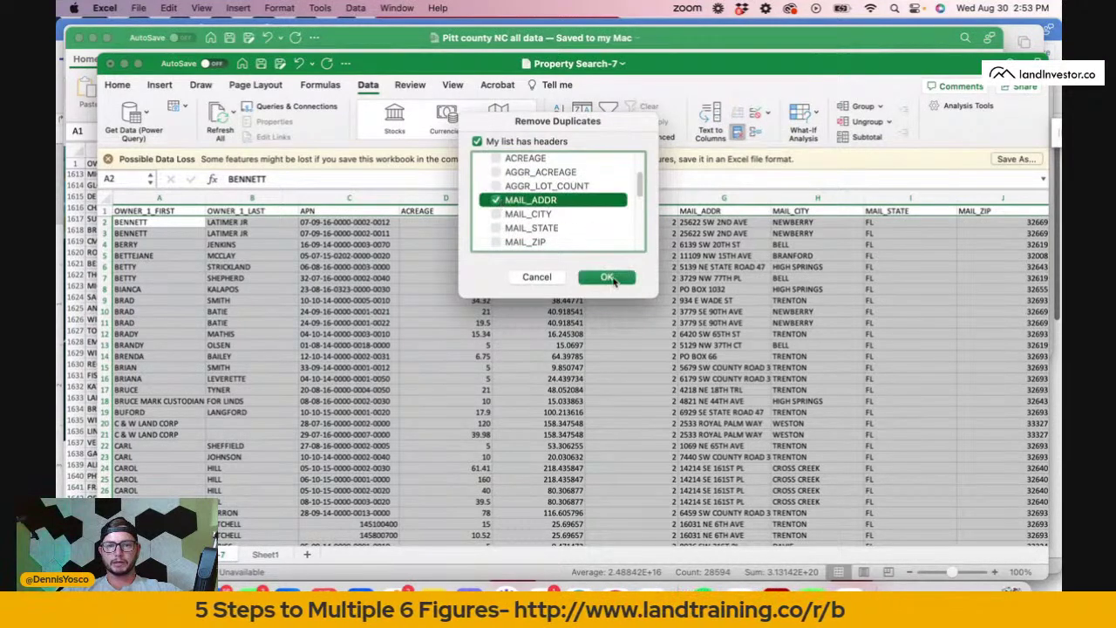
{"action": "left_click", "coordinate": [608, 277]}
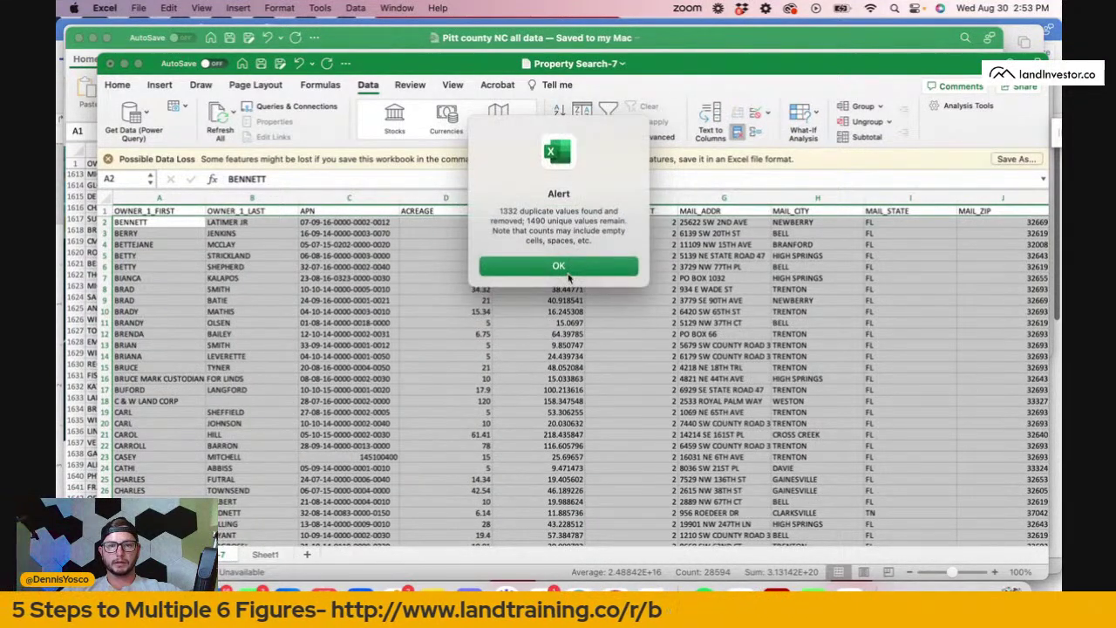
{"action": "left_click", "coordinate": [568, 278]}
{"action": "left_click", "coordinate": [412, 366]}
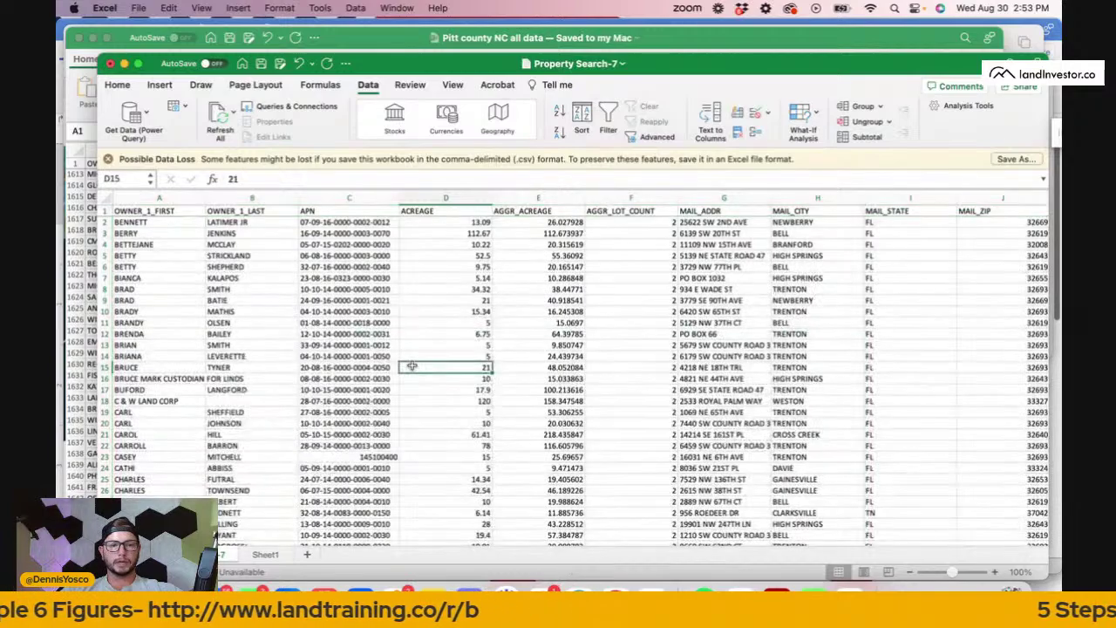
Review the deduplicated owner list down to its last row to check how many records it holds.
{"action": "scroll", "coordinate": [412, 366], "scroll_direction": "down", "scroll_amount": 5}
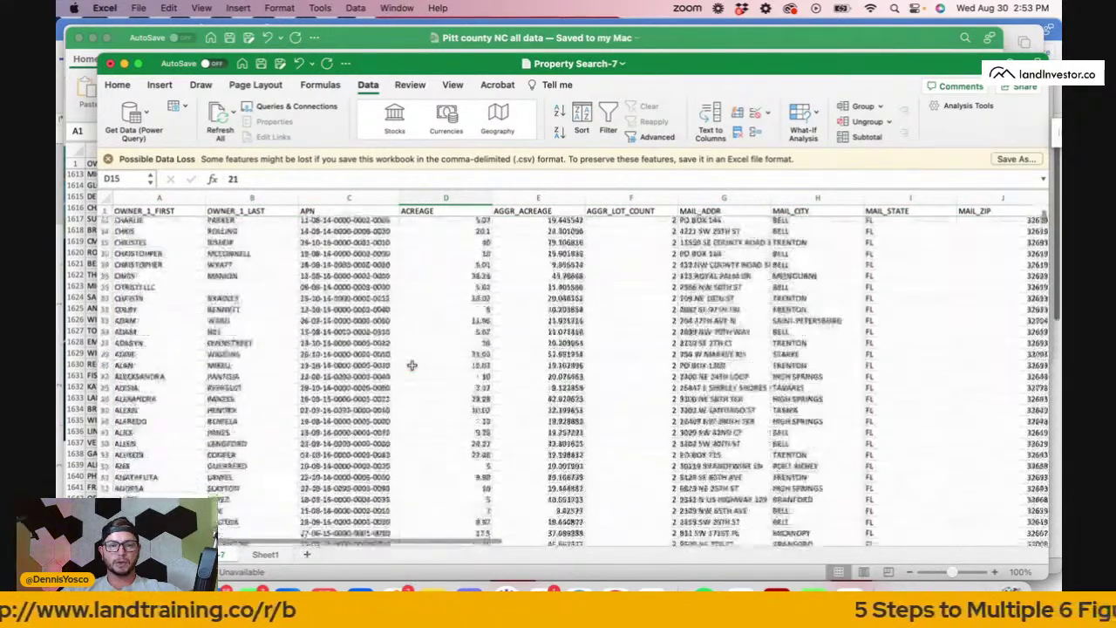
{"action": "scroll", "coordinate": [411, 366], "scroll_direction": "up", "scroll_amount": 5}
{"action": "scroll", "coordinate": [190, 408], "scroll_direction": "down", "scroll_amount": 20}
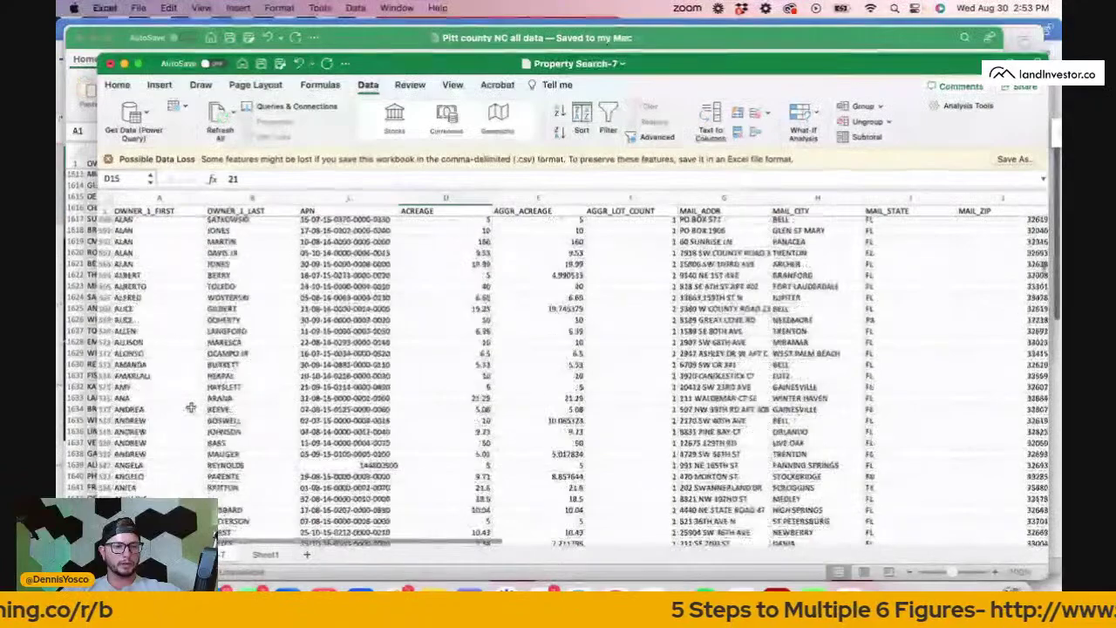
{"action": "scroll", "coordinate": [190, 408], "scroll_direction": "down", "scroll_amount": 20}
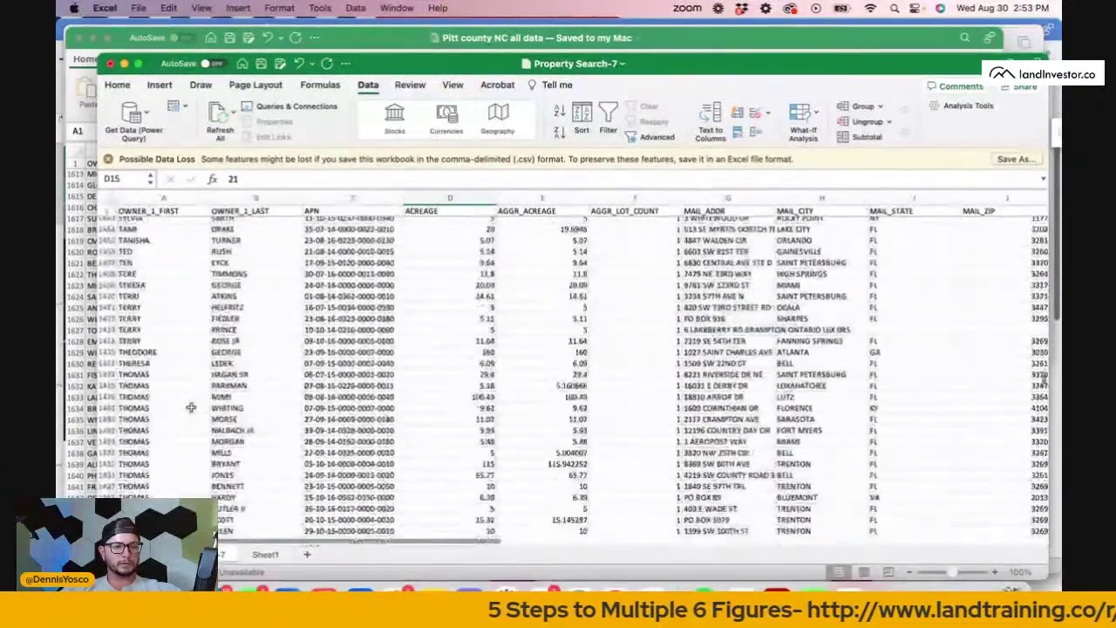
{"action": "left_click", "coordinate": [160, 439]}
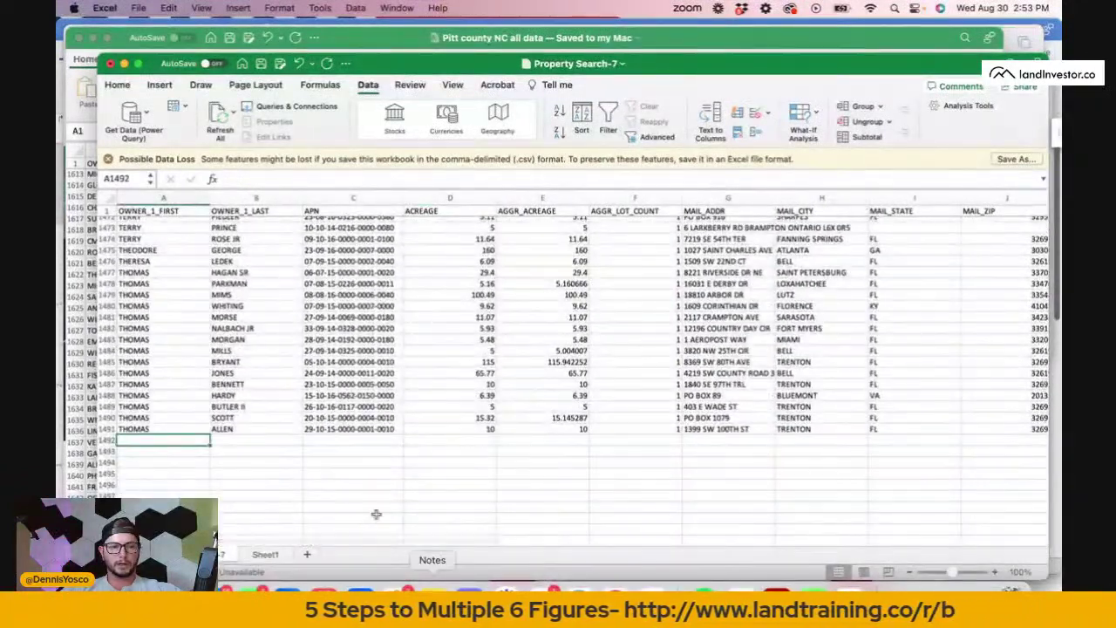
{"action": "scroll", "coordinate": [383, 541], "scroll_direction": "up", "scroll_amount": 10}
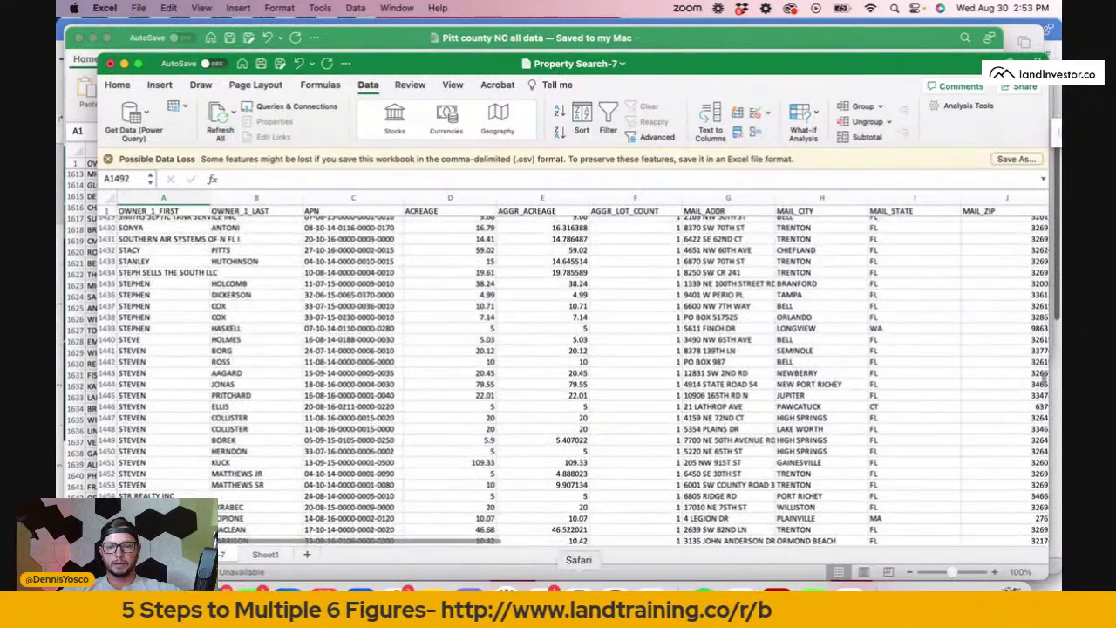
Switch to Safari and open the Redfin sold-land search for Gilchrist County.
{"action": "left_click", "coordinate": [578, 591]}
{"action": "left_click", "coordinate": [945, 42]}
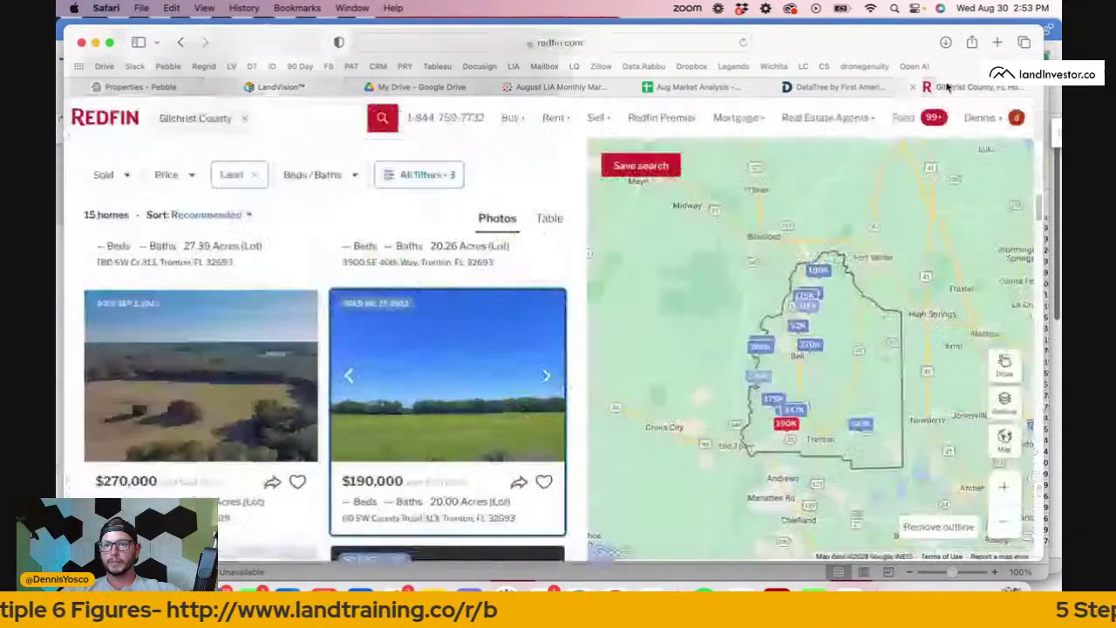
{"action": "left_click", "coordinate": [959, 87]}
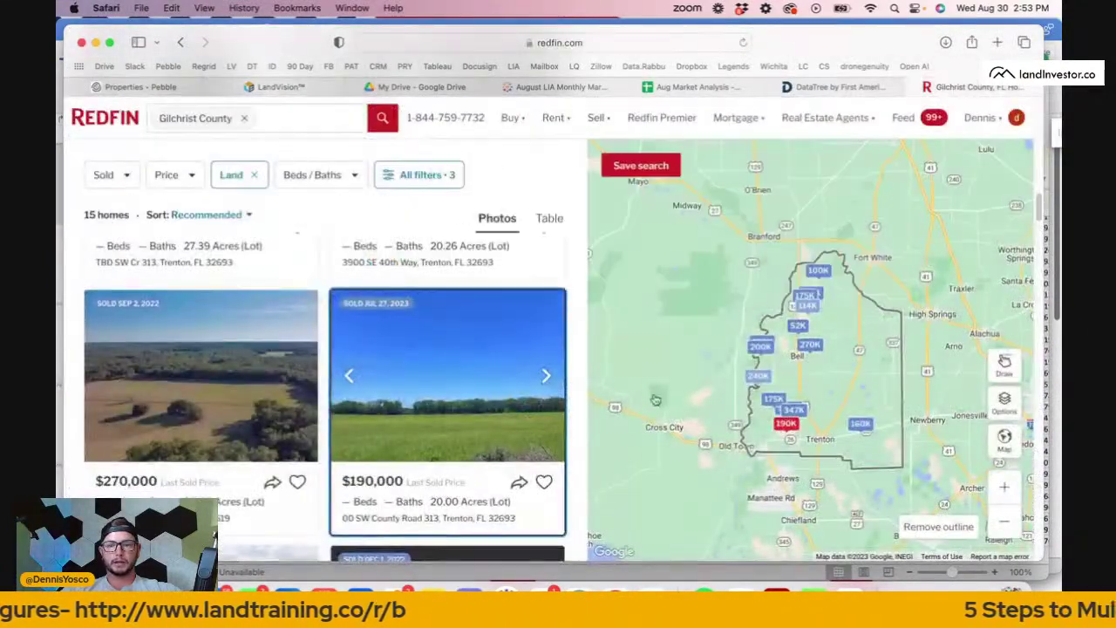
Set the Redfin lot size filter to a minimum of 5 acres with no maximum.
{"action": "left_click", "coordinate": [441, 179]}
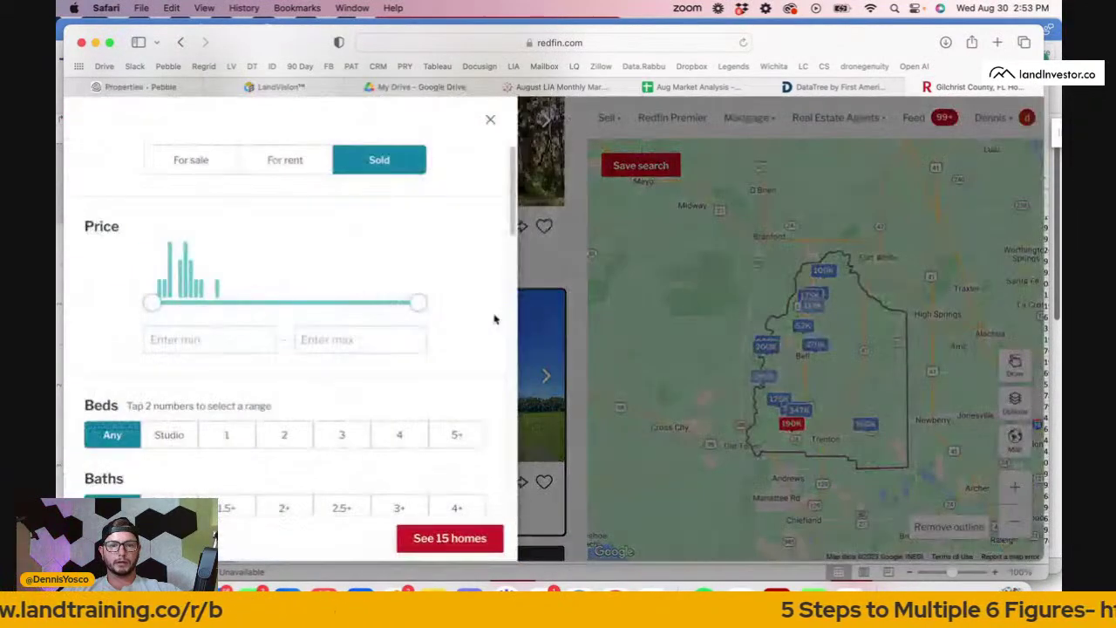
{"action": "scroll", "coordinate": [442, 445], "scroll_direction": "down", "scroll_amount": 10}
{"action": "scroll", "coordinate": [441, 433], "scroll_direction": "down", "scroll_amount": 1}
{"action": "left_click", "coordinate": [361, 404]}
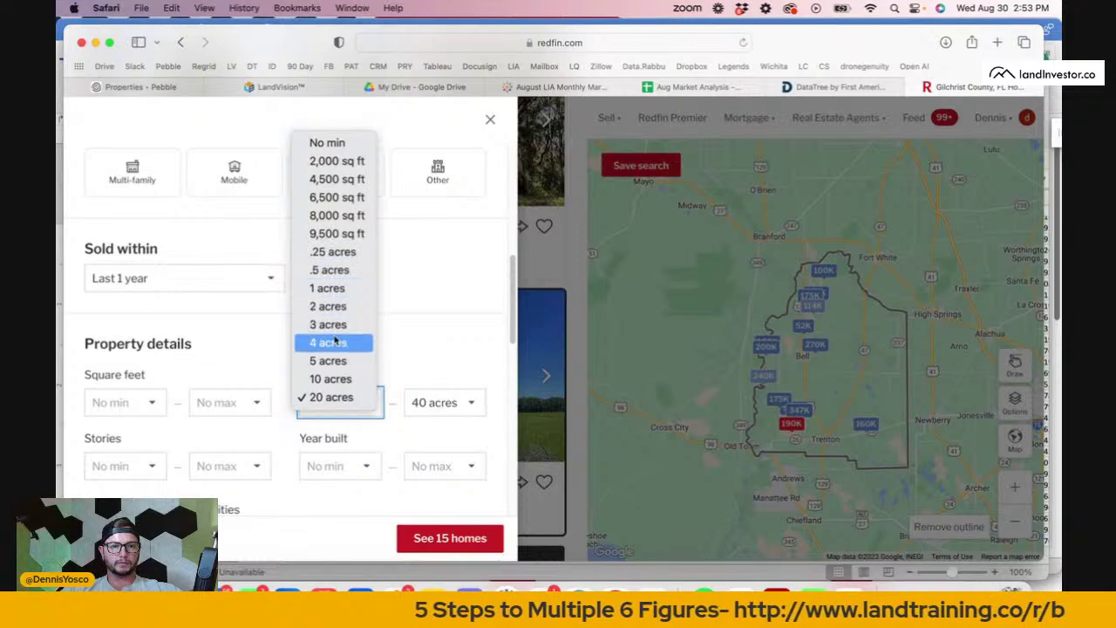
{"action": "left_click", "coordinate": [419, 406]}
{"action": "left_click", "coordinate": [420, 407]}
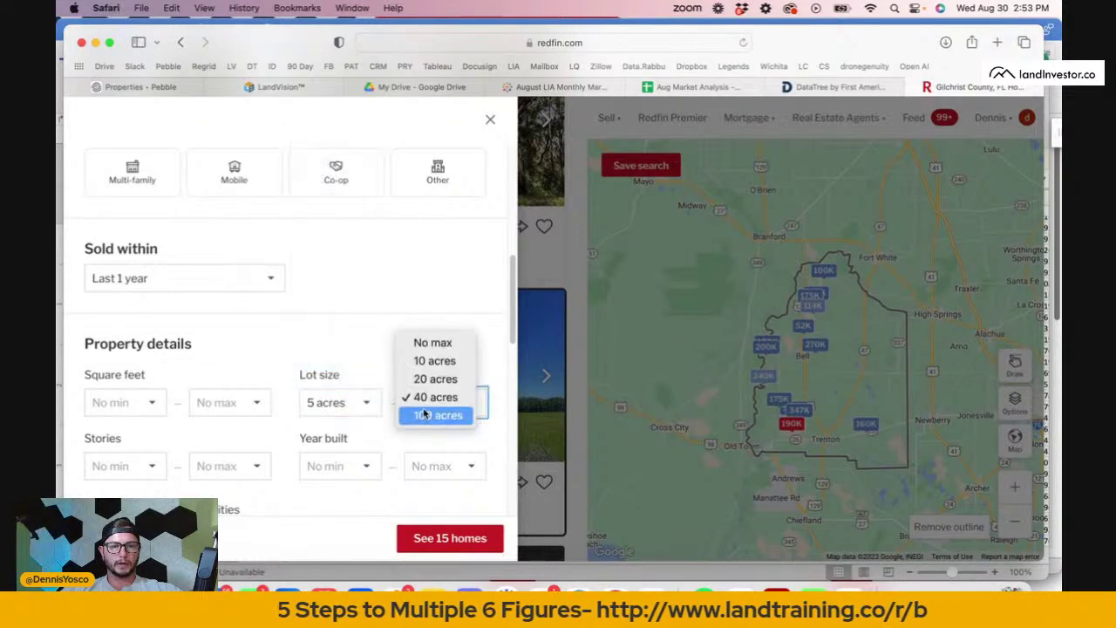
{"action": "left_click", "coordinate": [428, 341]}
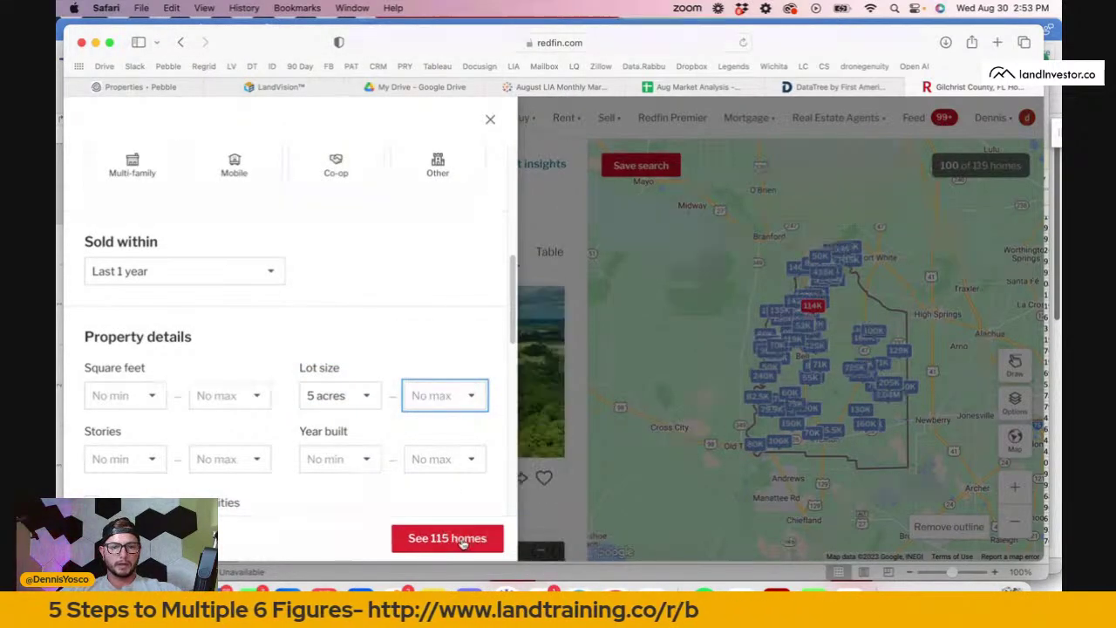
Apply the lot size filter and download all the resulting sold-land listings for Gilchrist County.
{"action": "left_click", "coordinate": [448, 537]}
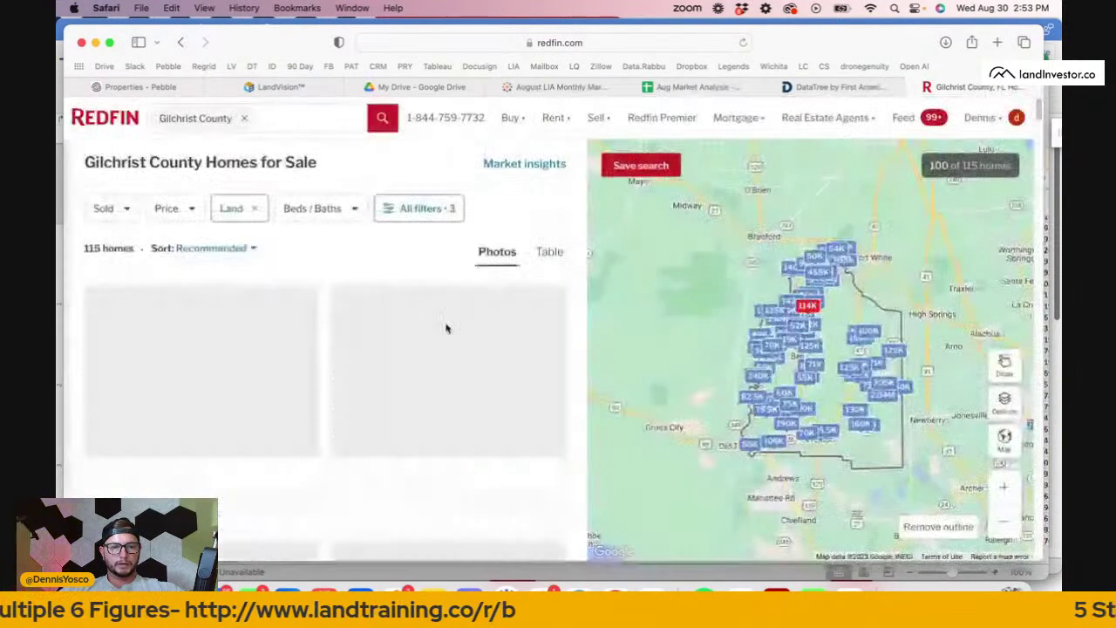
{"action": "scroll", "coordinate": [369, 267], "scroll_direction": "down", "scroll_amount": 10}
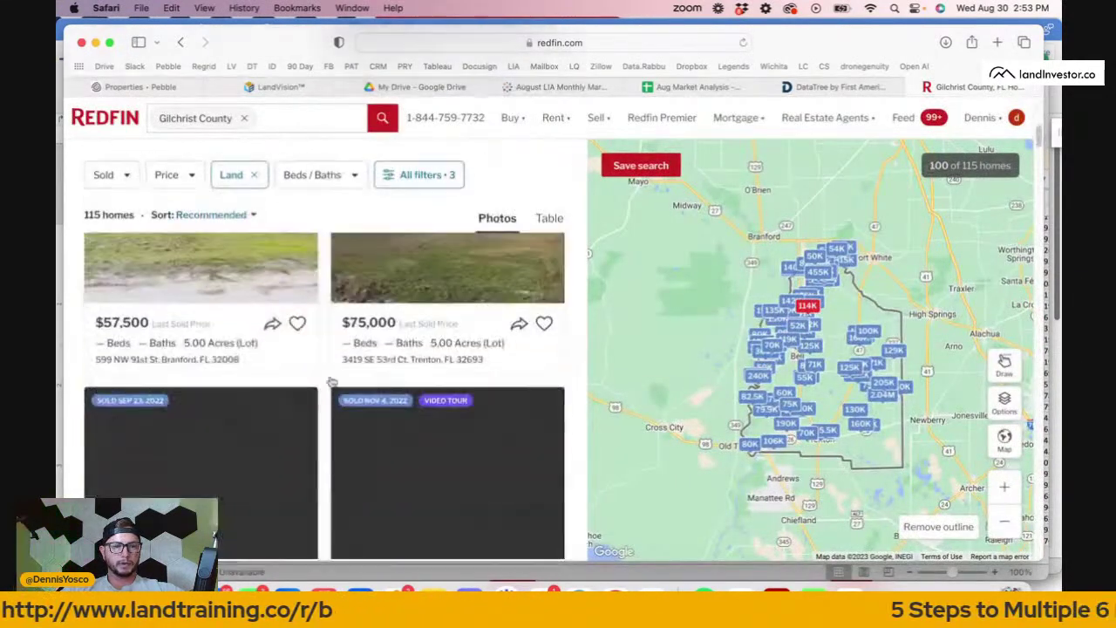
{"action": "scroll", "coordinate": [321, 421], "scroll_direction": "down", "scroll_amount": 15}
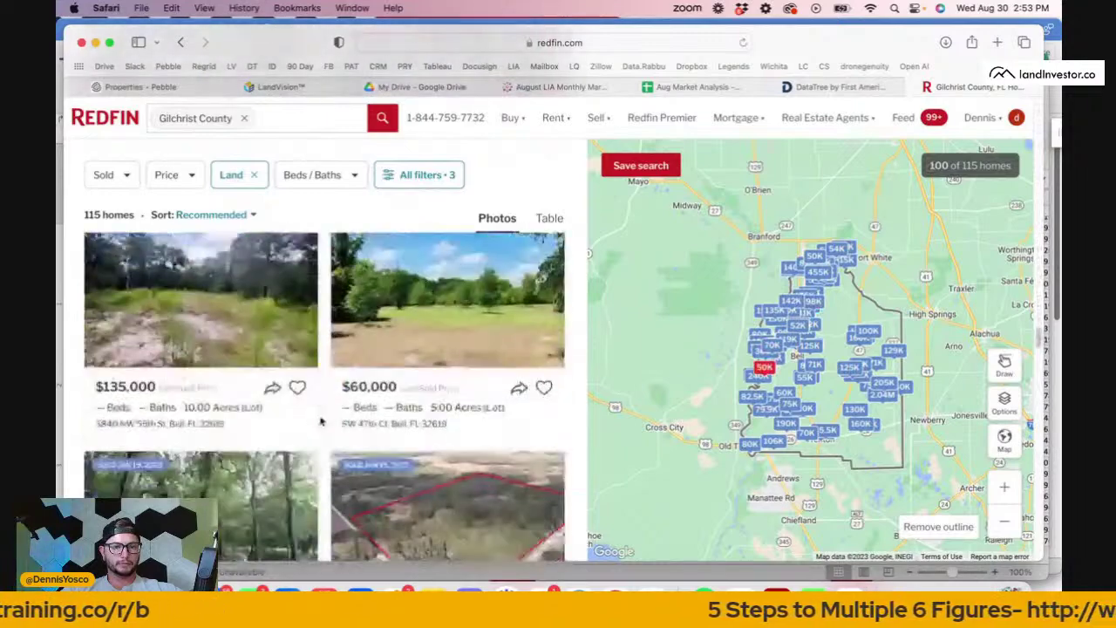
{"action": "scroll", "coordinate": [321, 421], "scroll_direction": "down", "scroll_amount": 1}
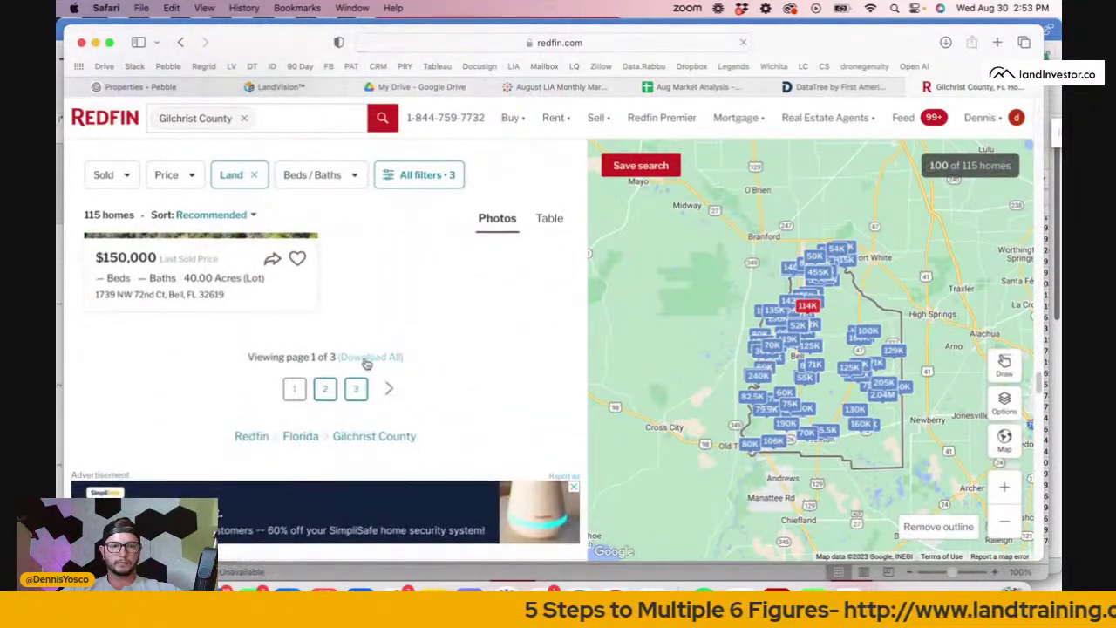
{"action": "left_click", "coordinate": [947, 42]}
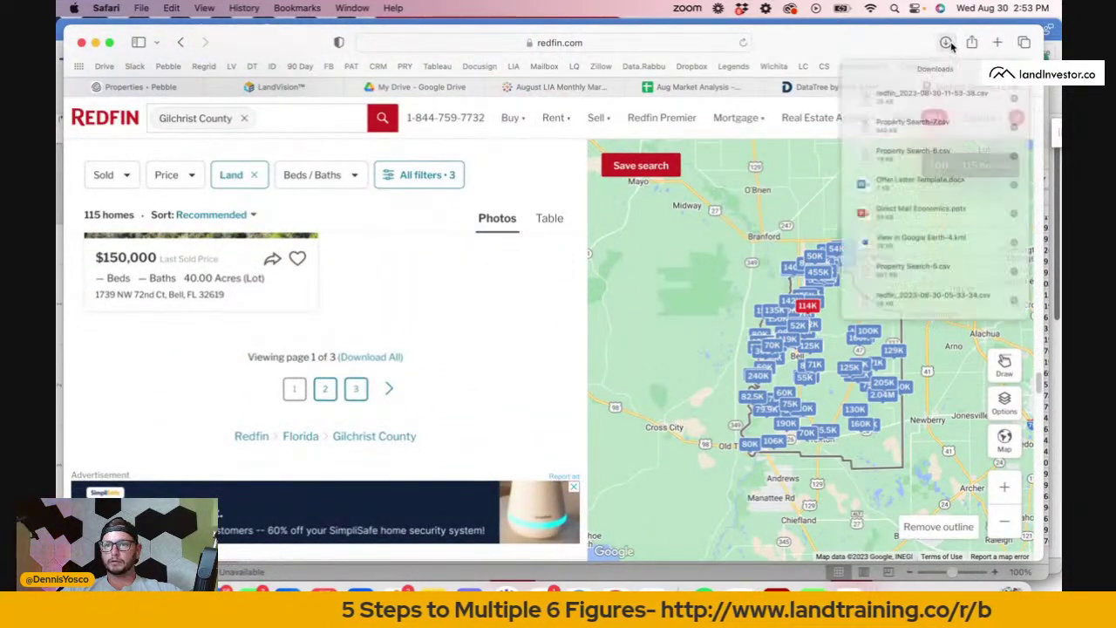
{"action": "left_click", "coordinate": [1034, 111]}
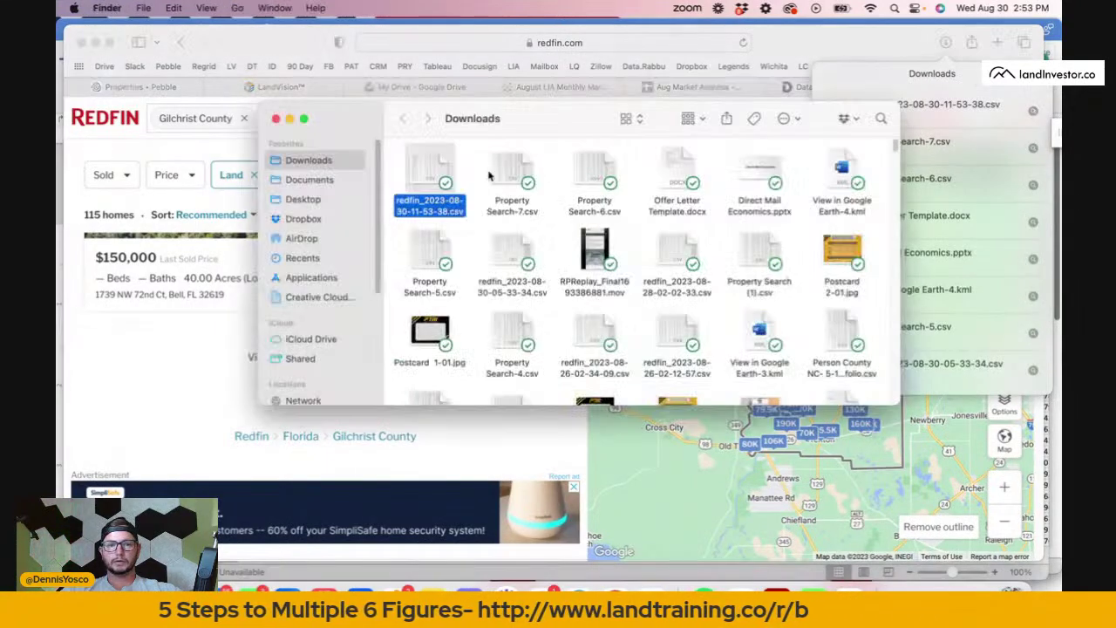
{"action": "right_click", "coordinate": [445, 177]}
{"action": "mouse_move", "coordinate": [502, 198]}
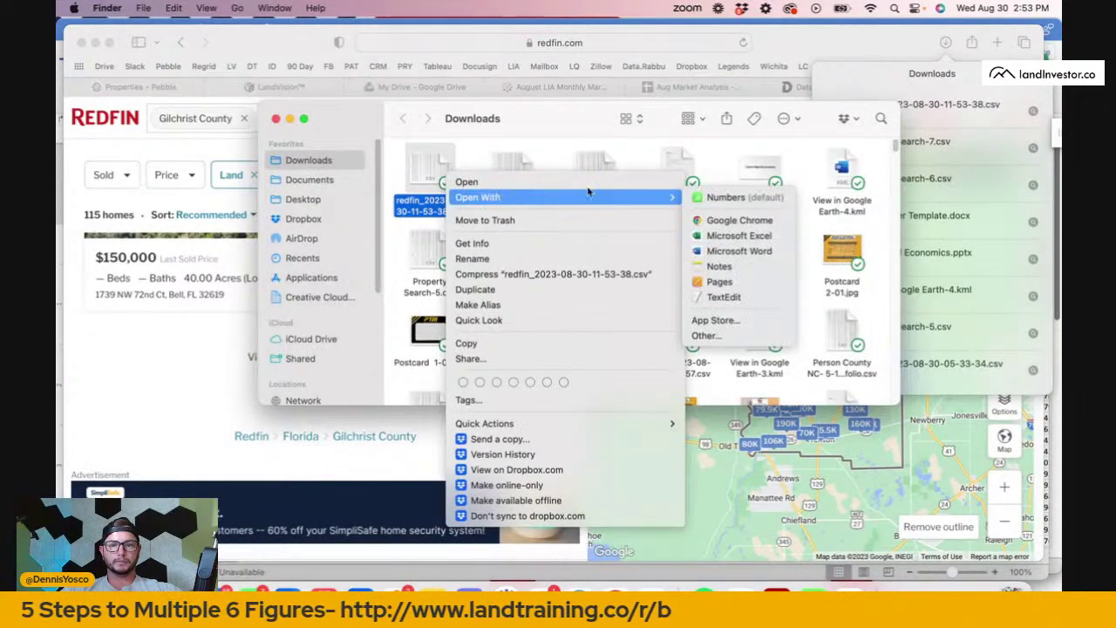
{"action": "left_click", "coordinate": [738, 236]}
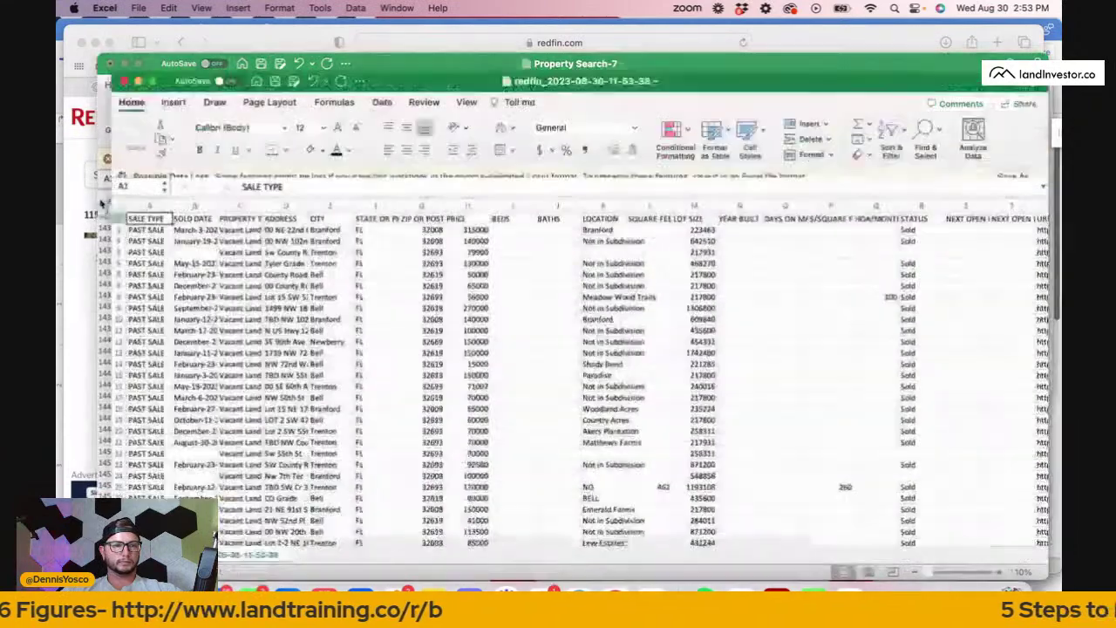
Copy the entire Redfin sheet and paste it into a new sheet in the Property Search-7 workbook.
{"action": "left_click", "coordinate": [120, 214]}
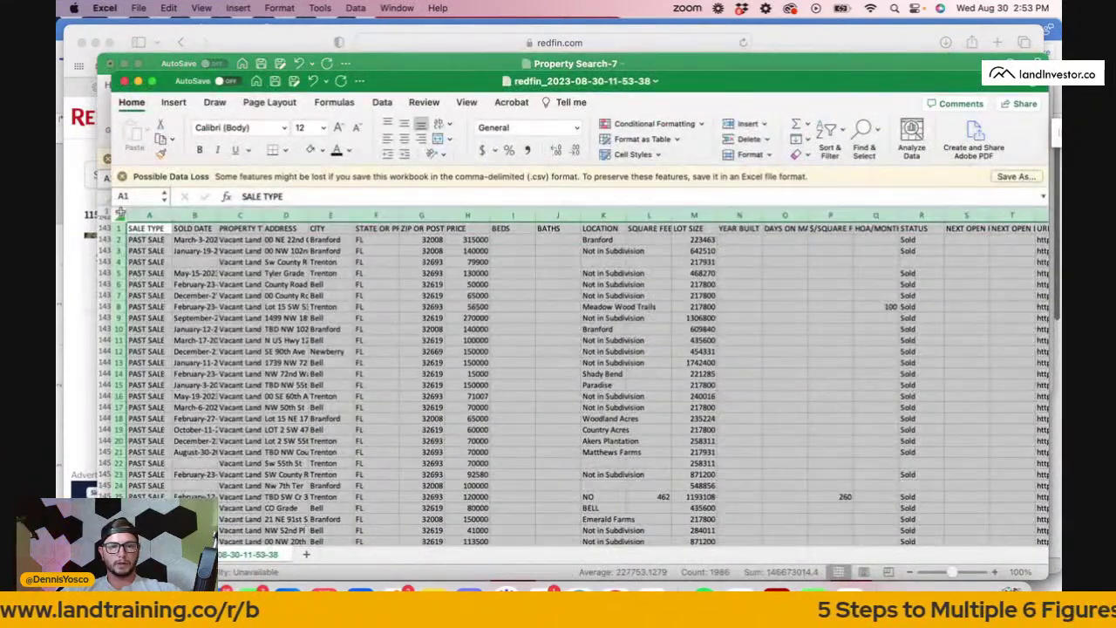
{"action": "key", "text": "super+c"}
{"action": "left_click", "coordinate": [357, 61]}
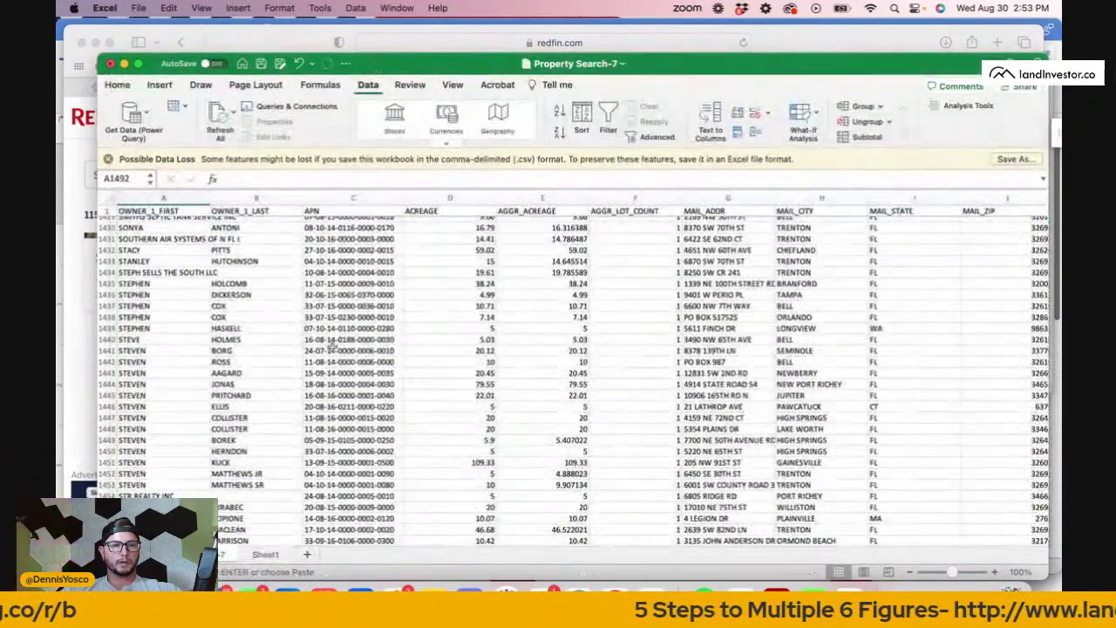
{"action": "left_click", "coordinate": [306, 555]}
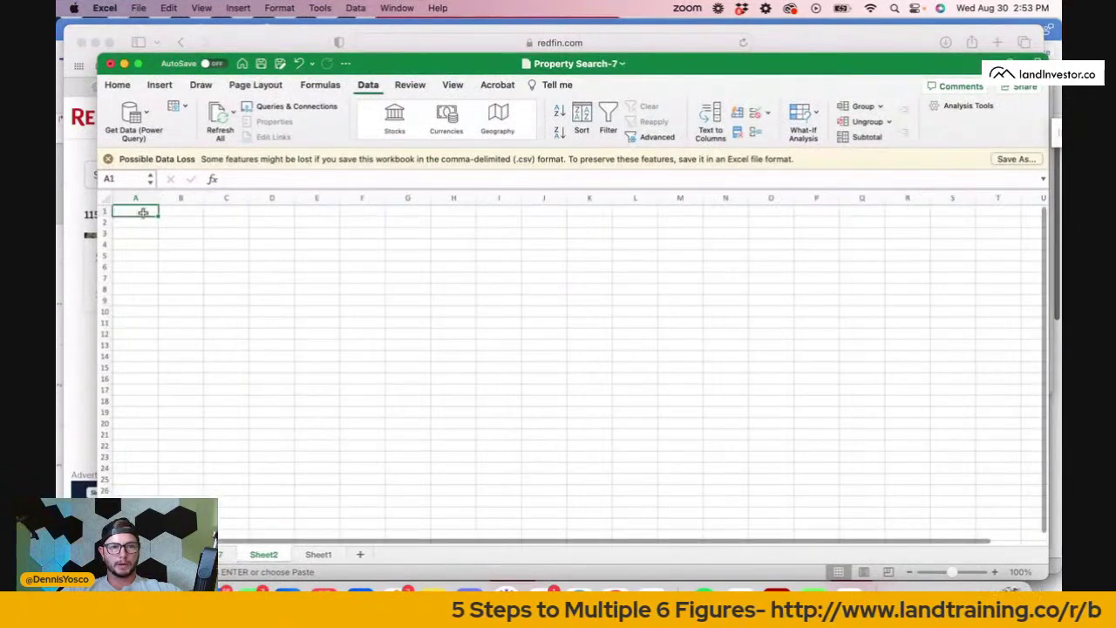
{"action": "key", "text": "super+v"}
{"action": "left_click", "coordinate": [271, 277]}
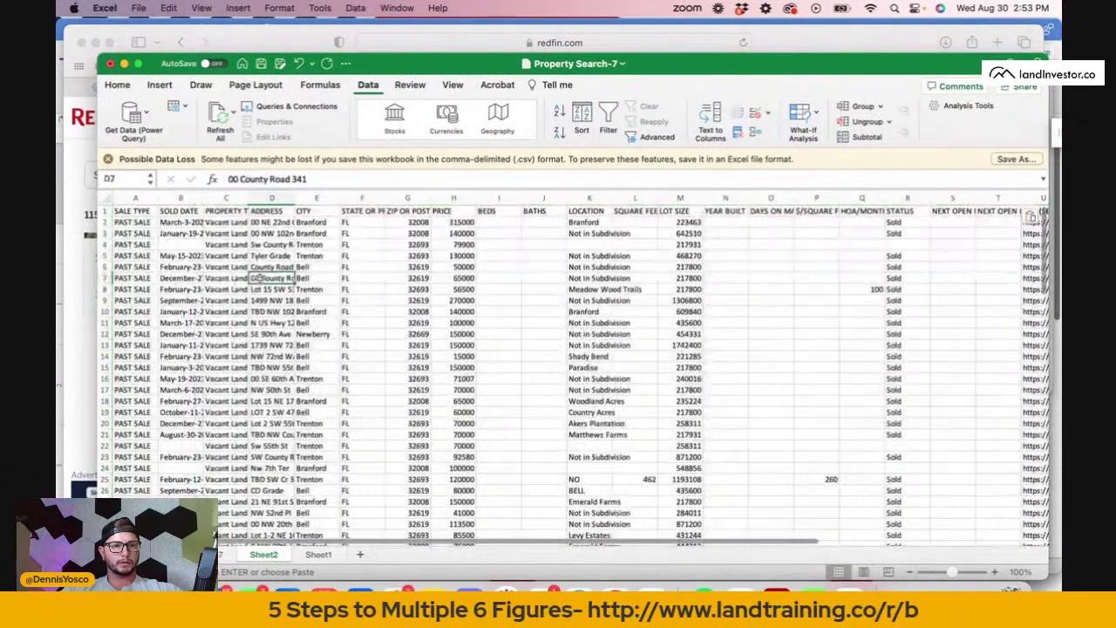
Rename the BEDS header to Acres and the BATHS header to PPA.
{"action": "left_click", "coordinate": [495, 210]}
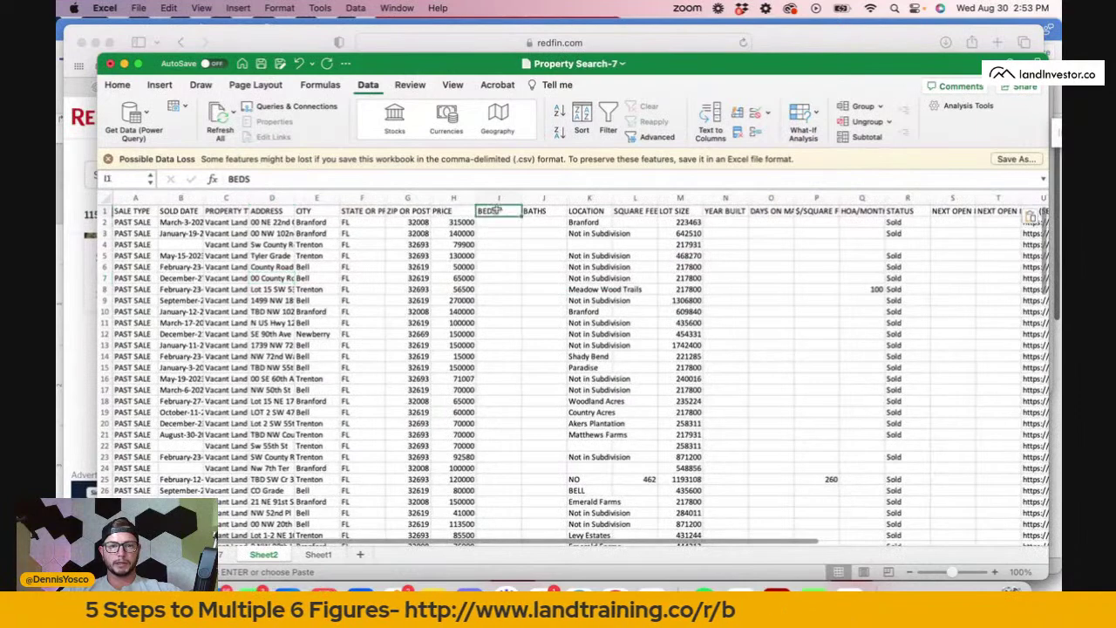
{"action": "type", "text": "Acres"}
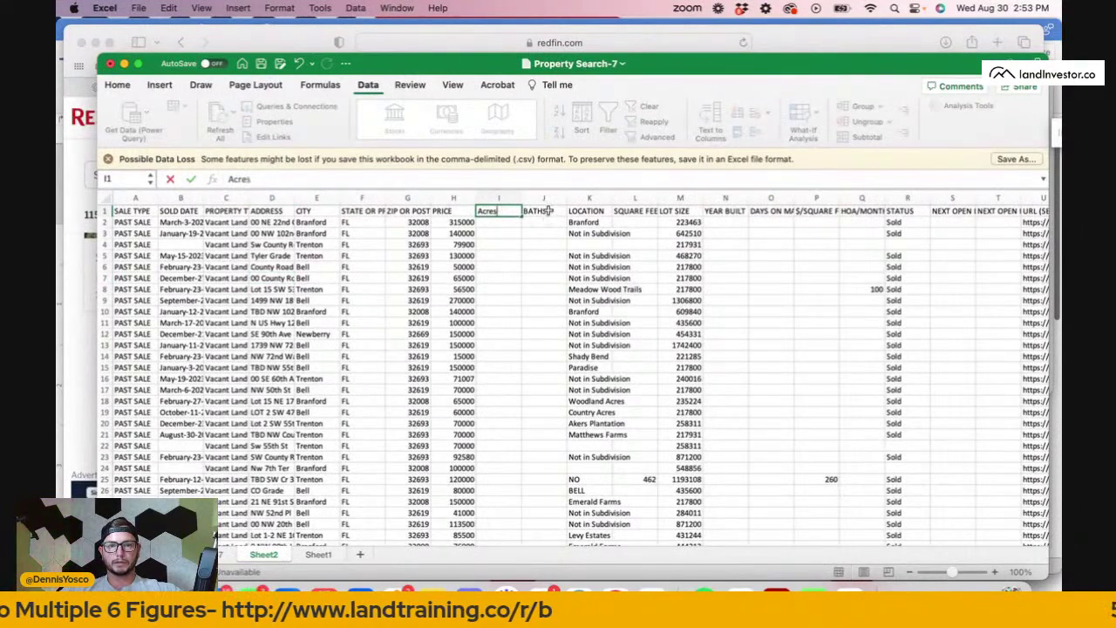
{"action": "left_click", "coordinate": [548, 210]}
{"action": "type", "text": "PPA"}
{"action": "key", "text": "Return"}
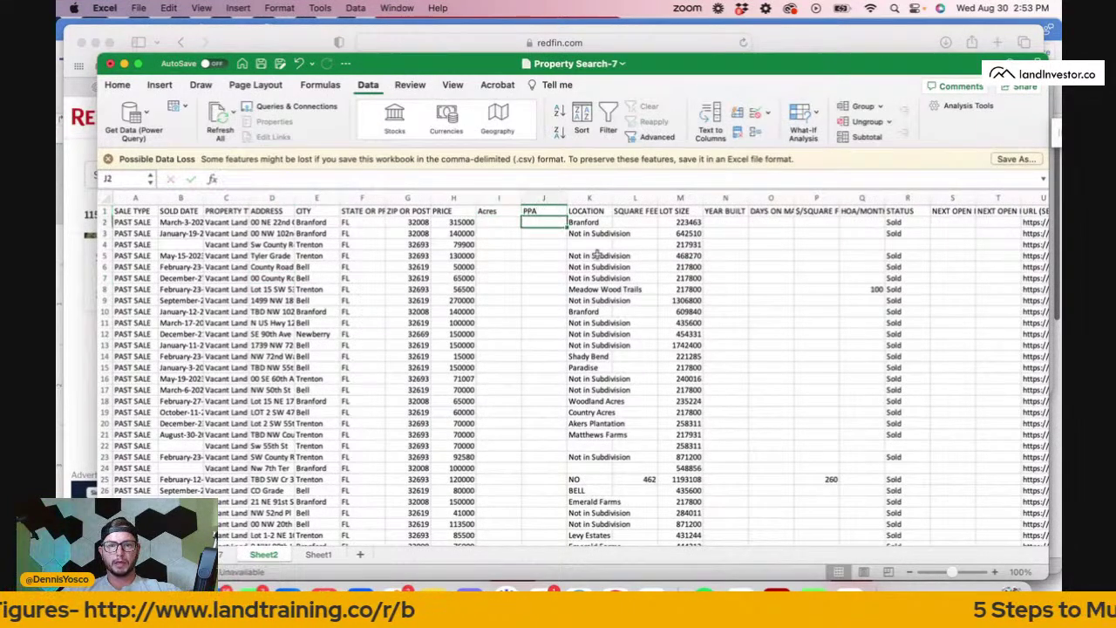
Enter the formula =M2/43560 in cell I2 to convert the lot size to acres.
{"action": "left_click", "coordinate": [508, 224]}
{"action": "type", "text": "="}
{"action": "left_click", "coordinate": [688, 224]}
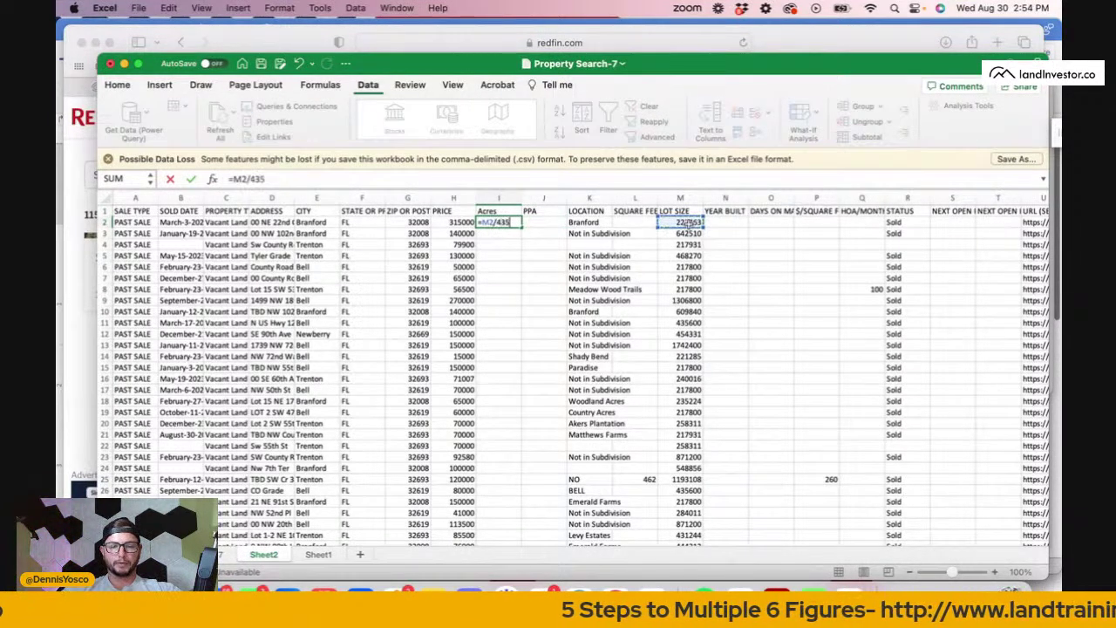
{"action": "key", "text": "Return"}
Enter the formula =H2/I2 in cell J2 to calculate the price per acre.
{"action": "left_click", "coordinate": [544, 222]}
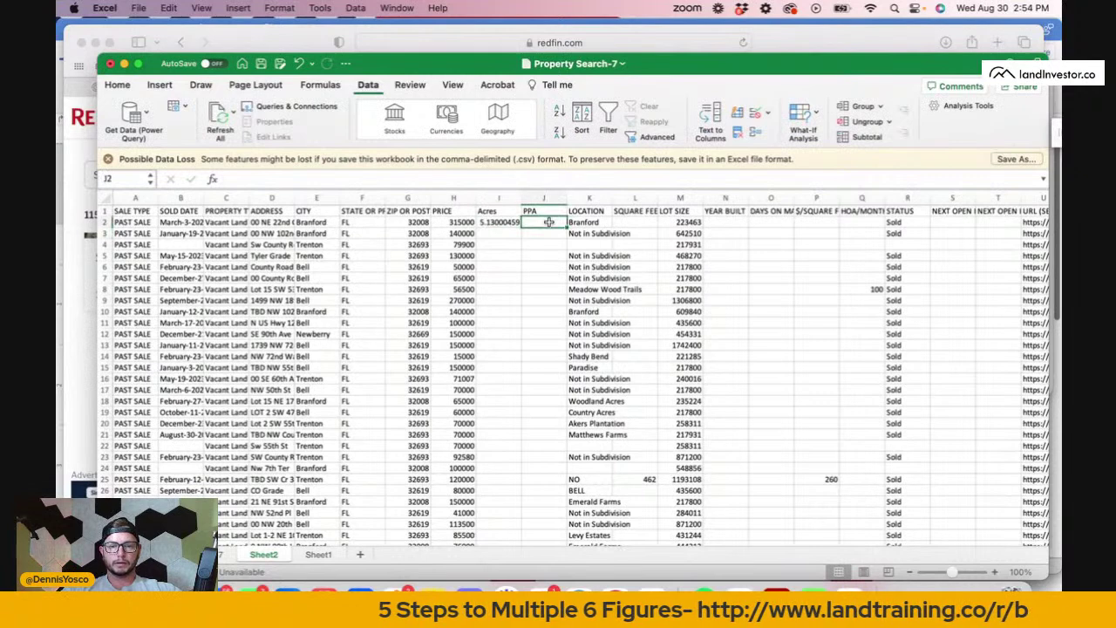
{"action": "type", "text": "="}
{"action": "left_click", "coordinate": [471, 222]}
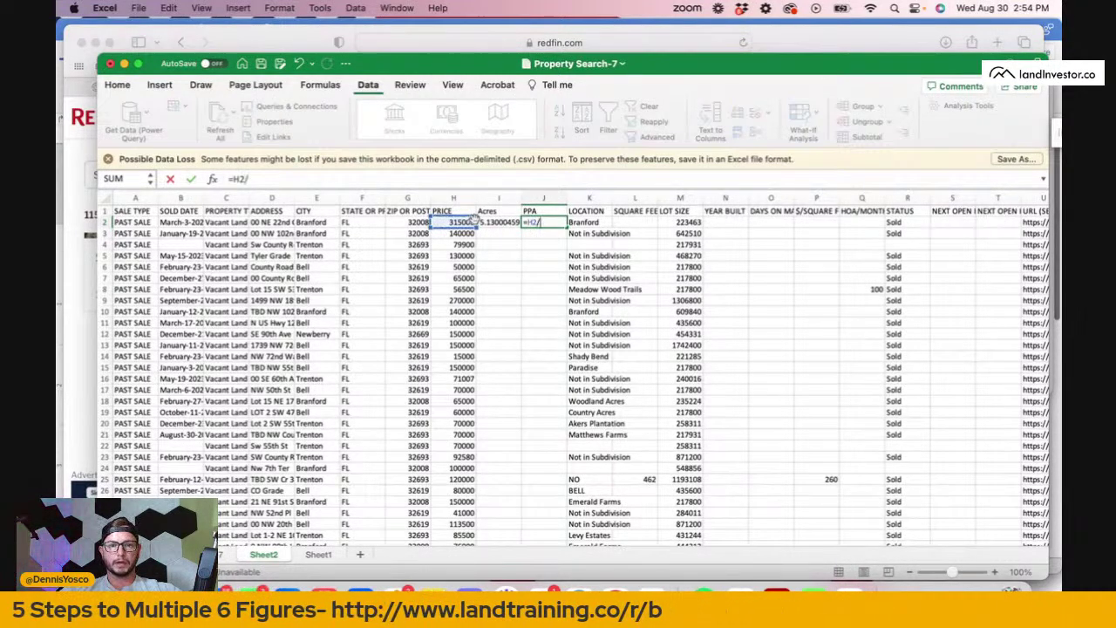
{"action": "type", "text": "/"}
{"action": "left_click", "coordinate": [493, 222]}
{"action": "key", "text": "Return"}
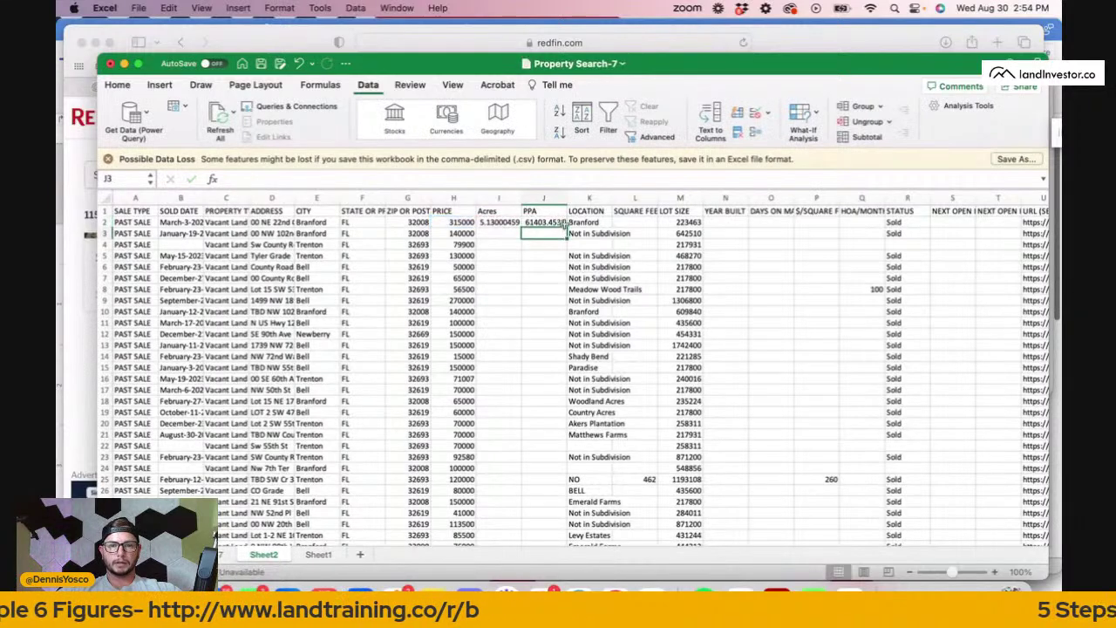
Format the PRICE and PPA columns with the Accounting number format.
{"action": "left_click", "coordinate": [460, 210]}
{"action": "left_click", "coordinate": [453, 198]}
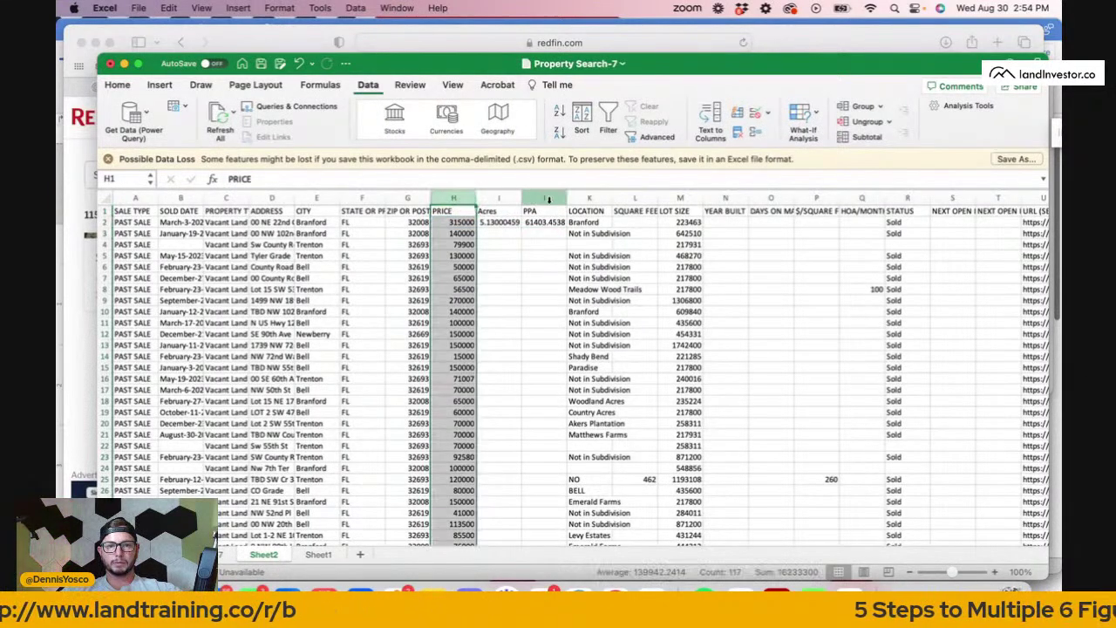
{"action": "left_click", "coordinate": [544, 198], "text": "super"}
{"action": "left_click", "coordinate": [117, 85]}
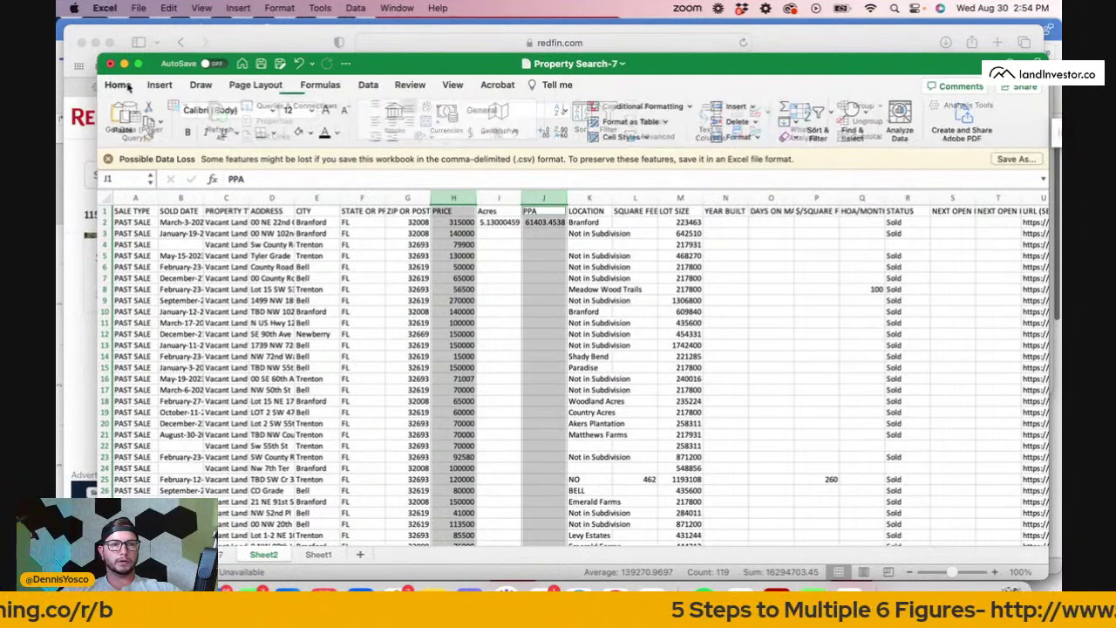
{"action": "left_click", "coordinate": [467, 133]}
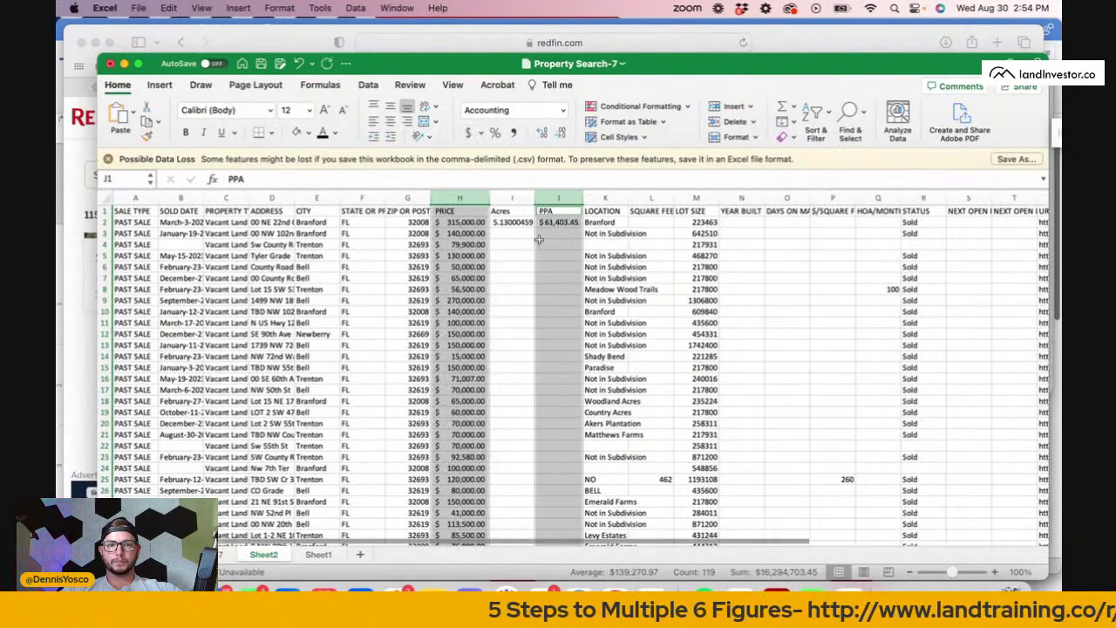
Fill the Acres and PPA formulas from row 2 down through all the sold listings.
{"action": "left_click", "coordinate": [511, 223]}
{"action": "left_click", "coordinate": [555, 225], "text": "shift"}
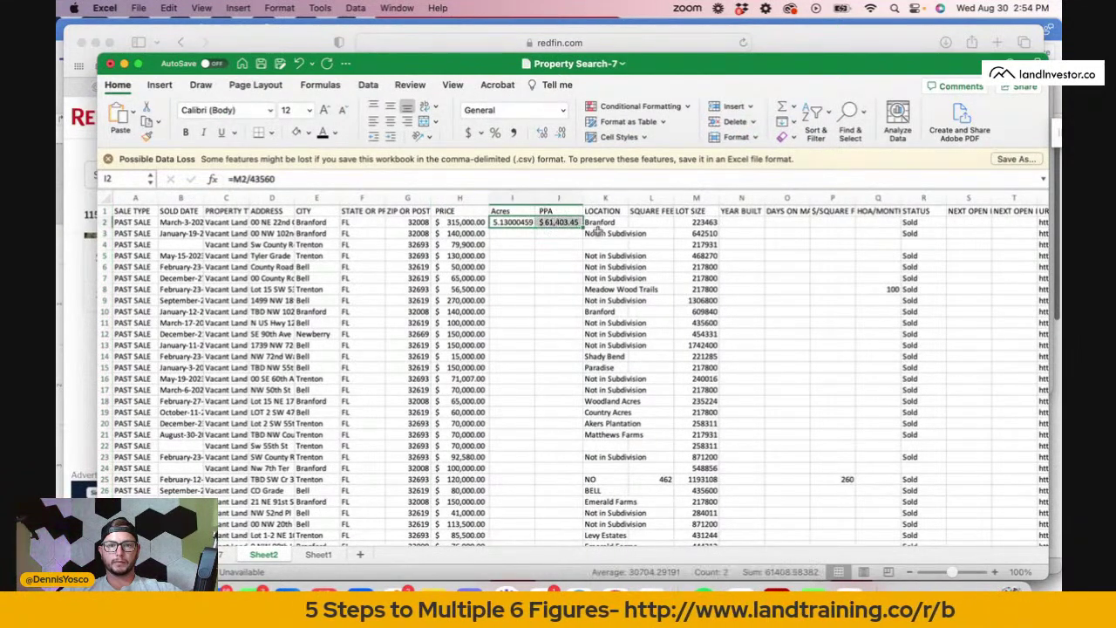
{"action": "left_click_drag", "start_coordinate": [583, 226], "coordinate": [572, 302]}
{"action": "scroll", "coordinate": [637, 288], "scroll_direction": "up", "scroll_amount": 20}
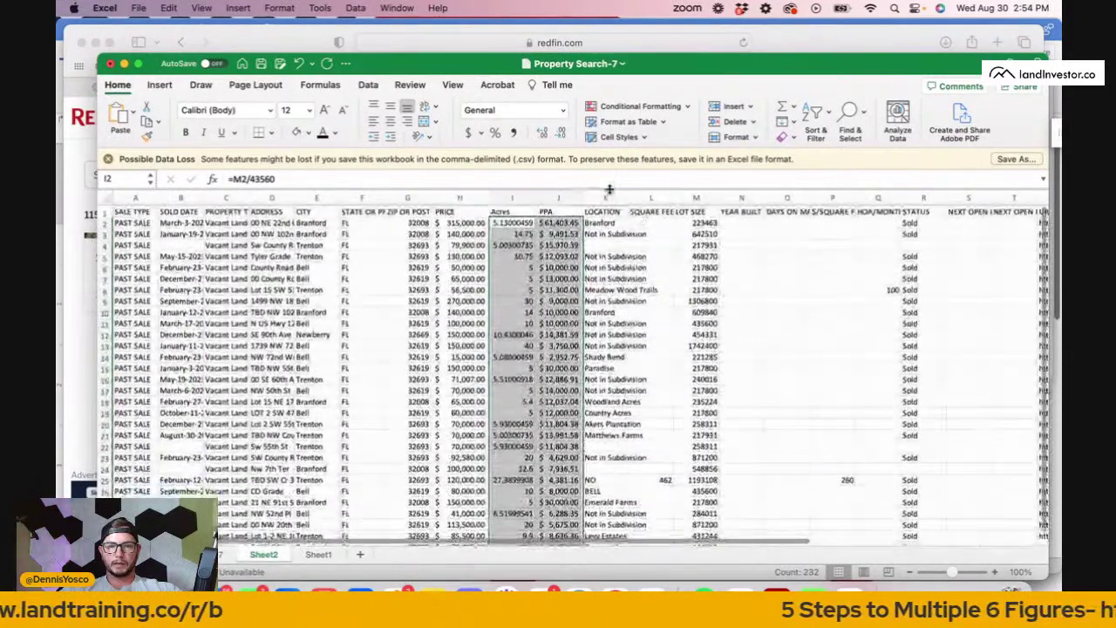
Delete the LOCATION and SQUARE FEET columns, and the columns from YEAR BUILT through the second NEXT OPEN column.
{"action": "left_click_drag", "start_coordinate": [605, 198], "coordinate": [659, 201]}
{"action": "right_click", "coordinate": [658, 200]}
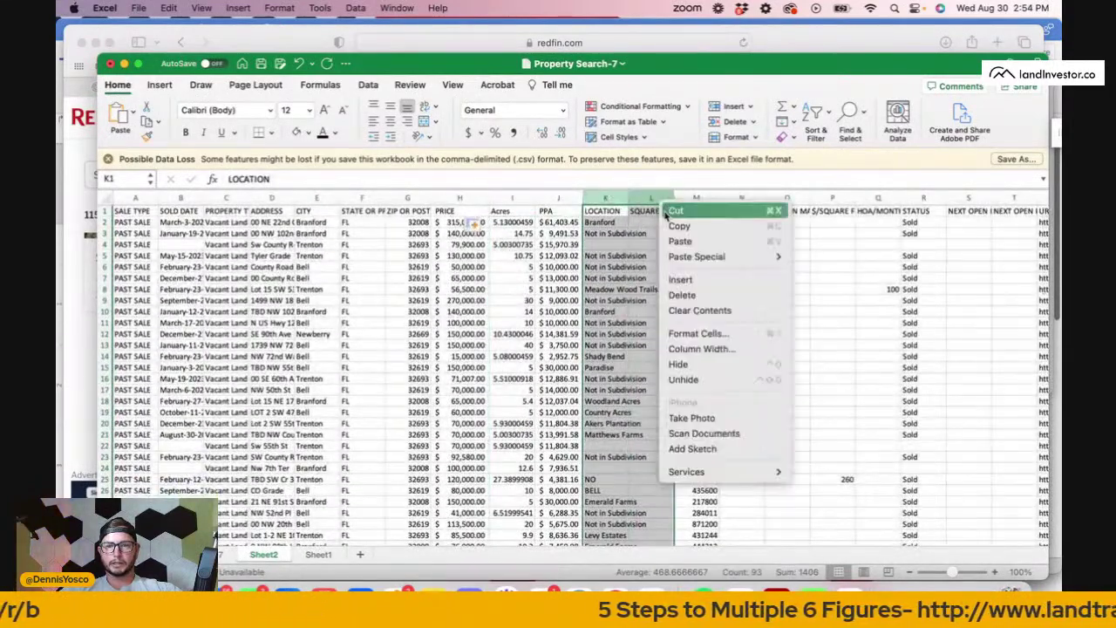
{"action": "left_click", "coordinate": [689, 297]}
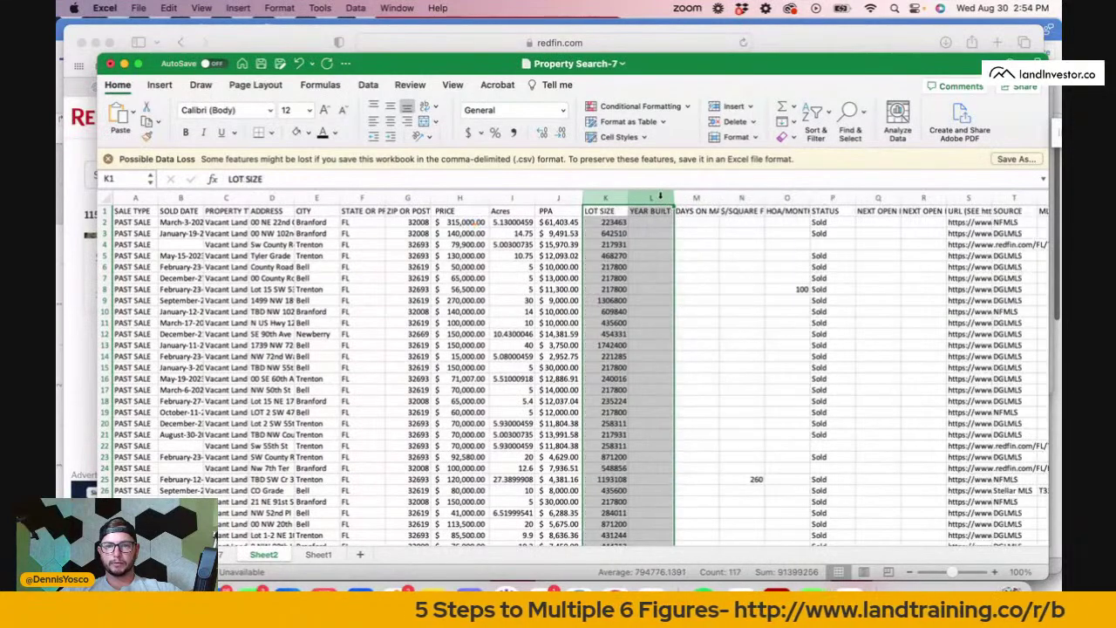
{"action": "left_click", "coordinate": [651, 199]}
{"action": "left_click", "coordinate": [923, 198], "text": "shift"}
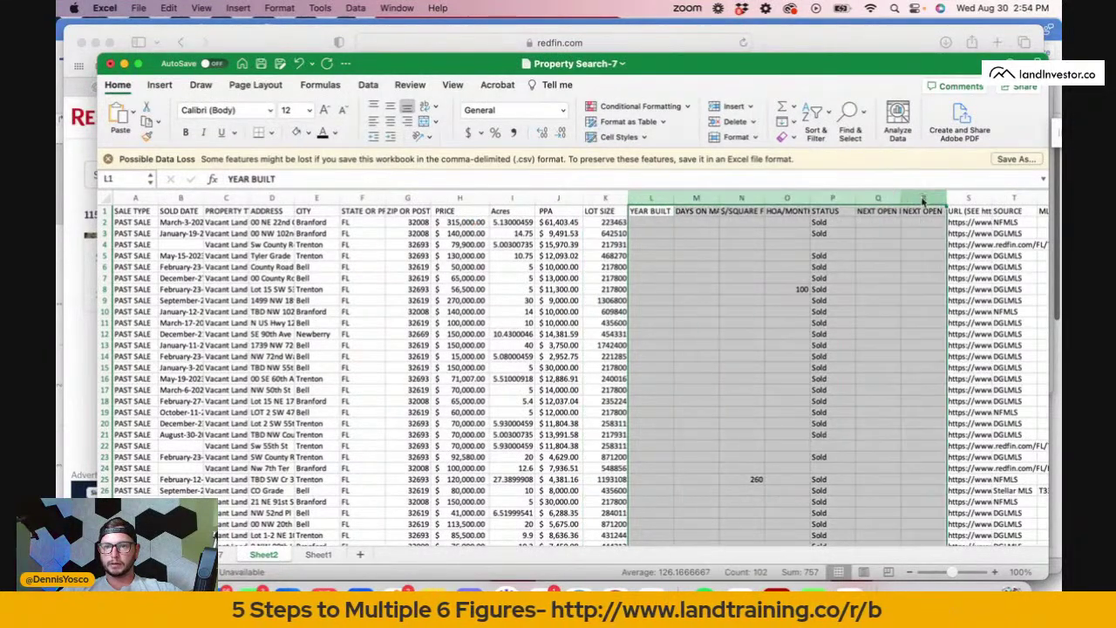
{"action": "right_click", "coordinate": [923, 199]}
{"action": "left_click", "coordinate": [959, 290]}
Delete the columns from SOURCE through LONGITUDE, keeping the URL column.
{"action": "left_click", "coordinate": [737, 211]}
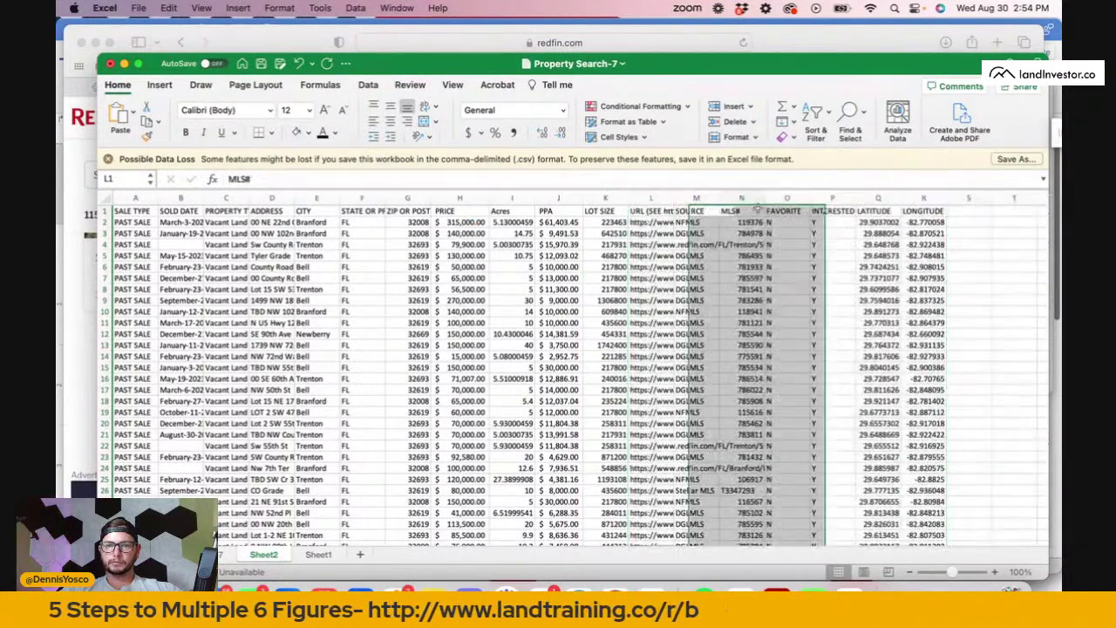
{"action": "left_click", "coordinate": [695, 199]}
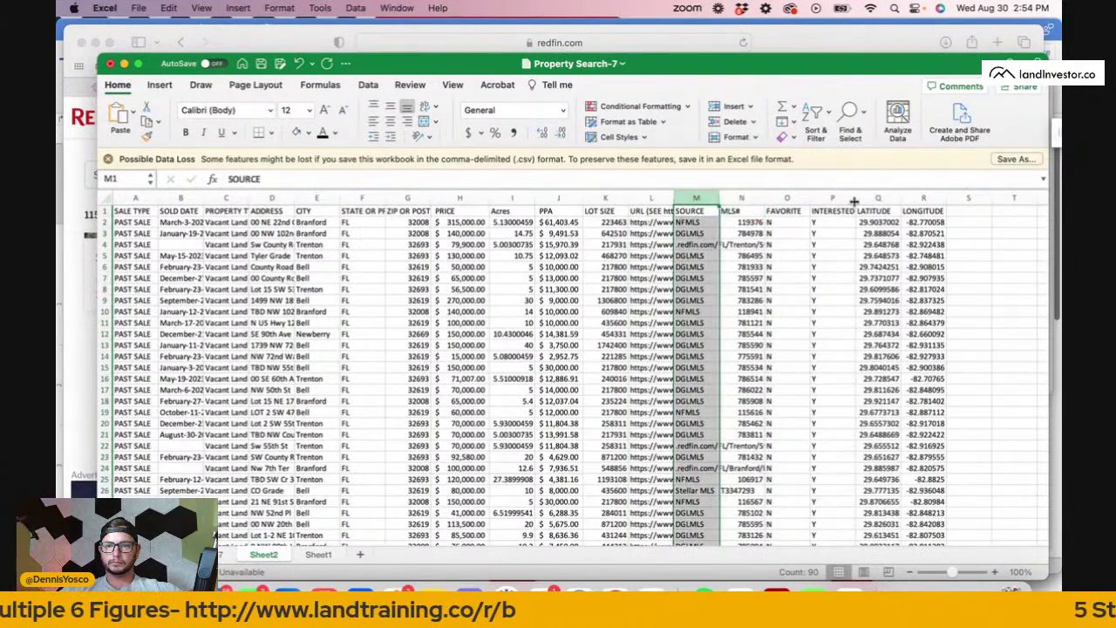
{"action": "left_click", "coordinate": [923, 198], "text": "shift"}
{"action": "right_click", "coordinate": [808, 199]}
{"action": "left_click", "coordinate": [837, 290]}
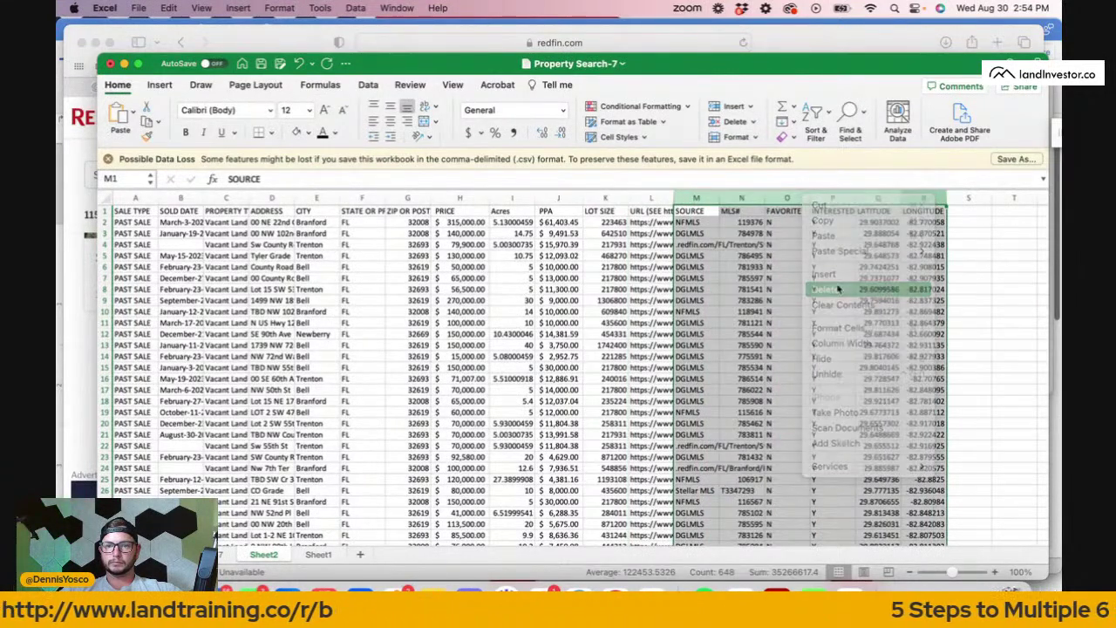
{"action": "left_click", "coordinate": [741, 267]}
Widen the URL column to about 83.50 so the full listing links fit.
{"action": "left_click_drag", "start_coordinate": [715, 198], "coordinate": [926, 199]}
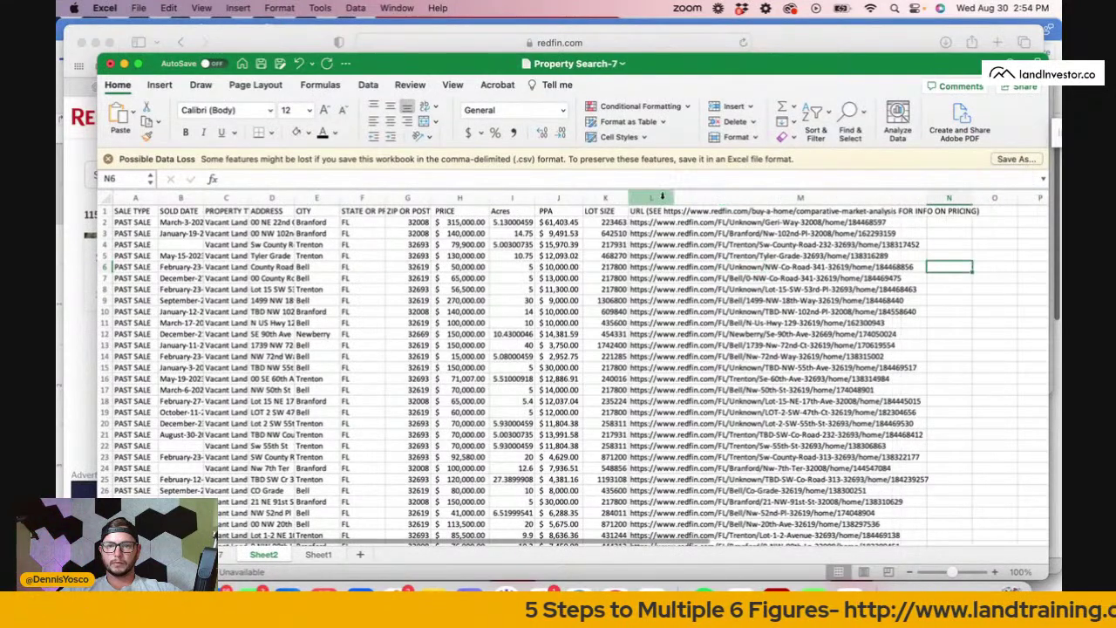
{"action": "left_click_drag", "start_coordinate": [675, 199], "coordinate": [979, 199]}
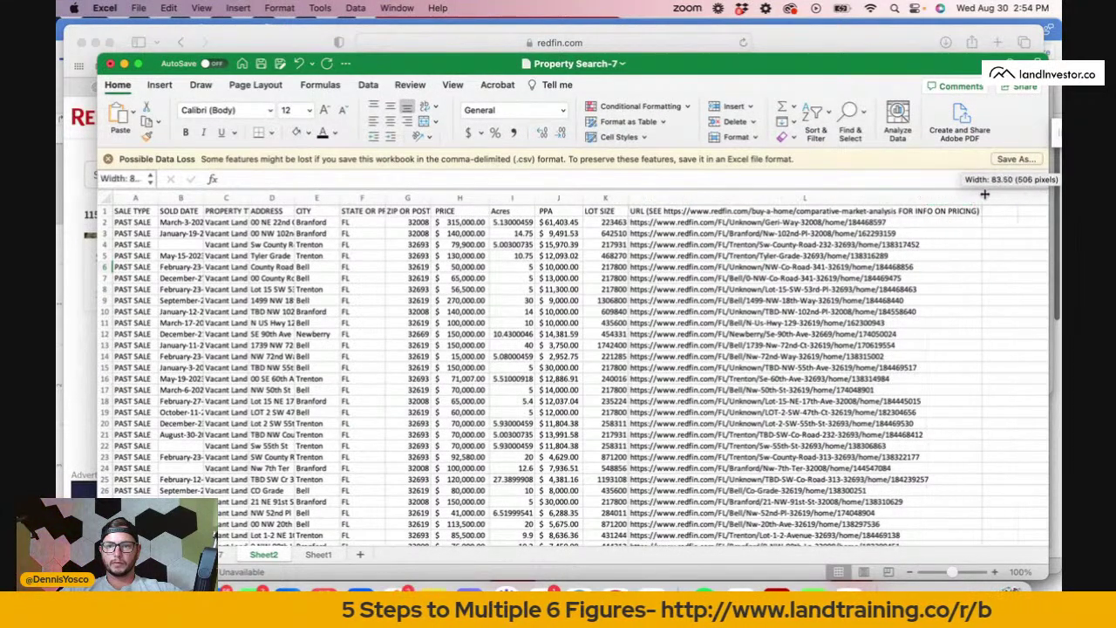
{"action": "left_click", "coordinate": [603, 277]}
Sort the sold listings by the Acres column from smallest to largest.
{"action": "left_click", "coordinate": [601, 197]}
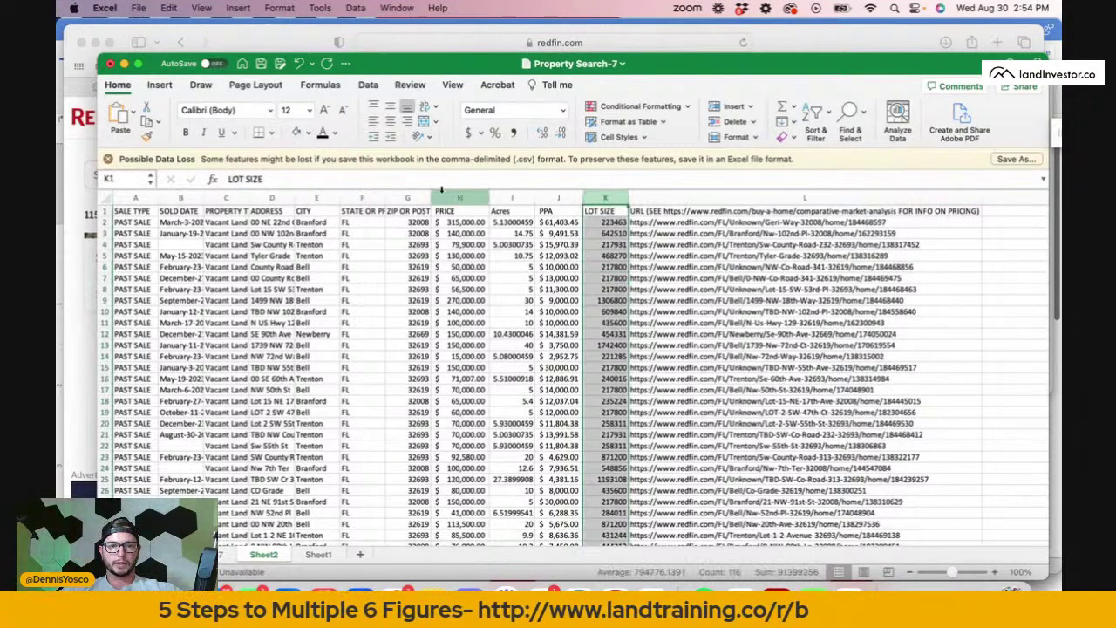
{"action": "left_click", "coordinate": [519, 200]}
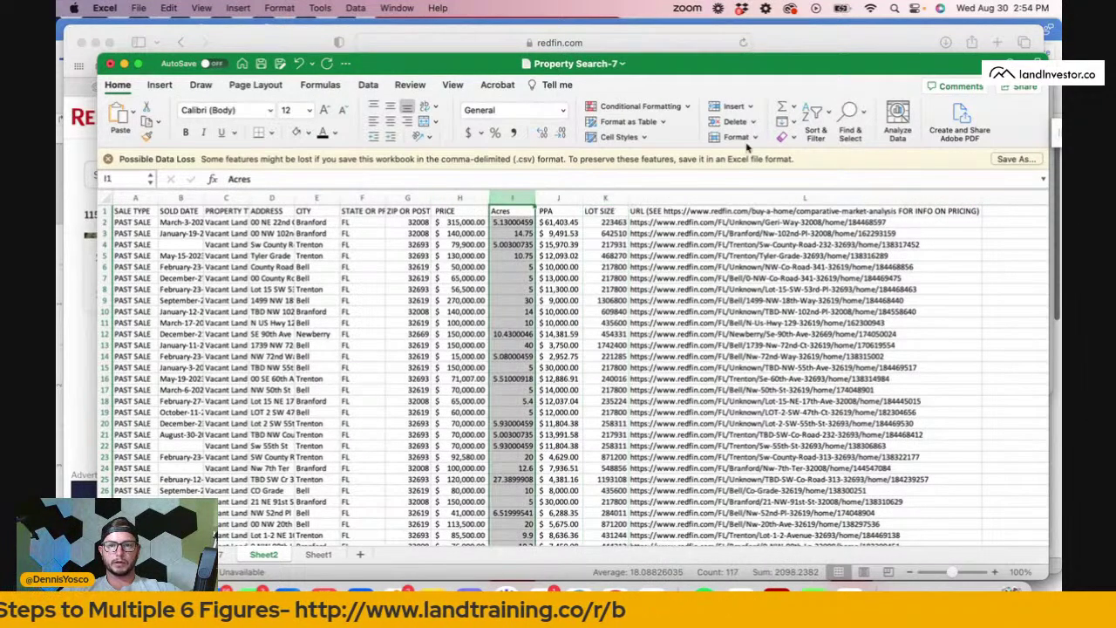
{"action": "left_click", "coordinate": [813, 115]}
{"action": "left_click", "coordinate": [864, 139]}
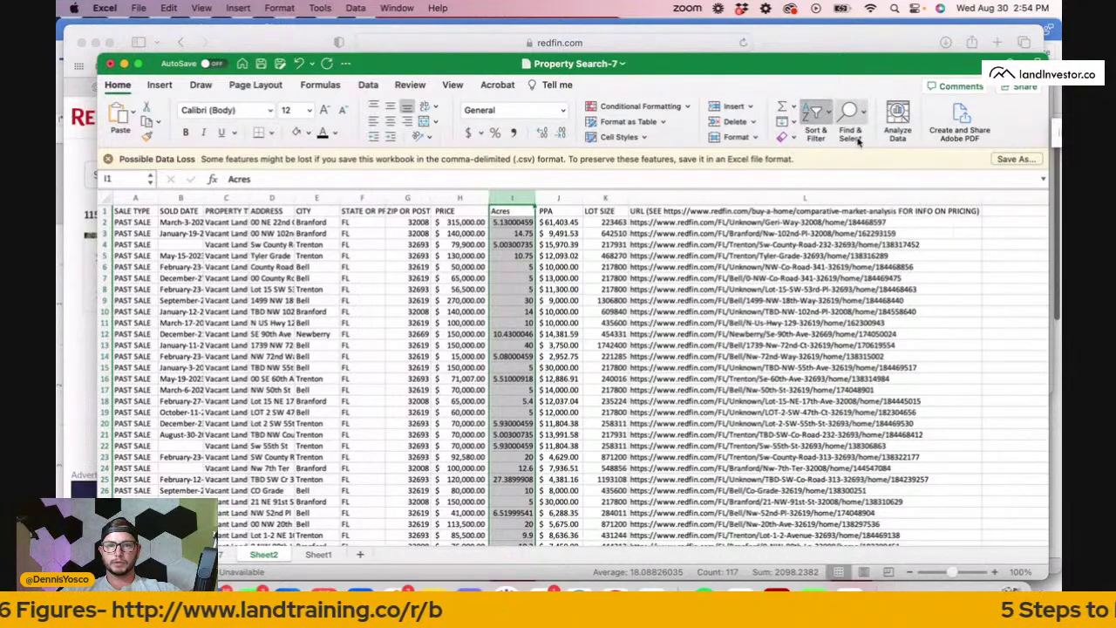
{"action": "left_click", "coordinate": [642, 248]}
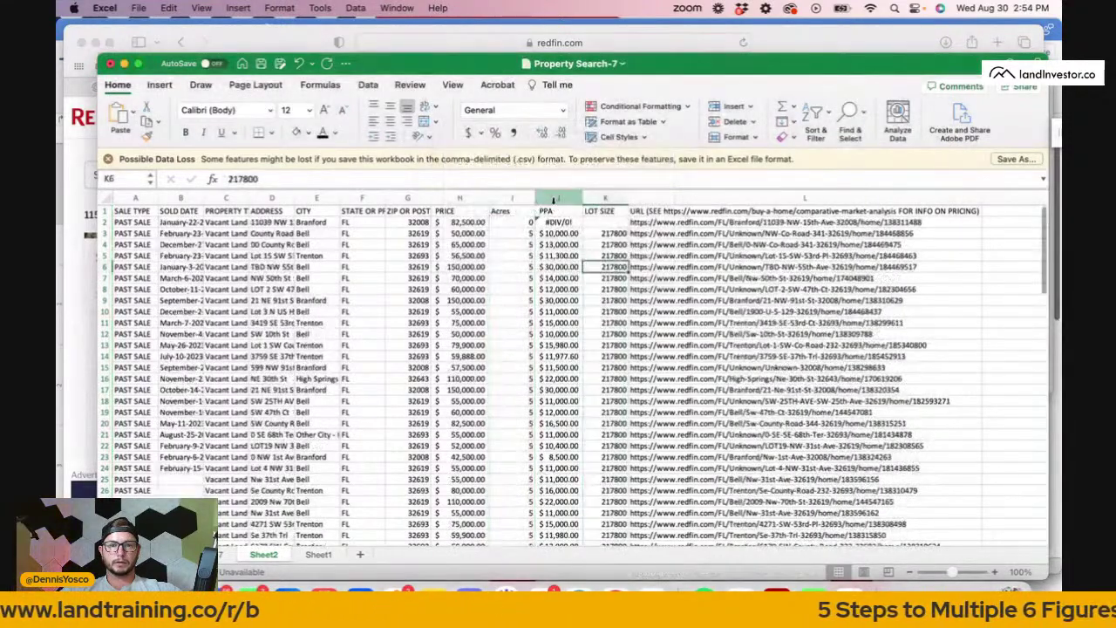
Delete row 2, the Branford listing that has no lot size.
{"action": "left_click", "coordinate": [103, 222]}
{"action": "right_click", "coordinate": [105, 223]}
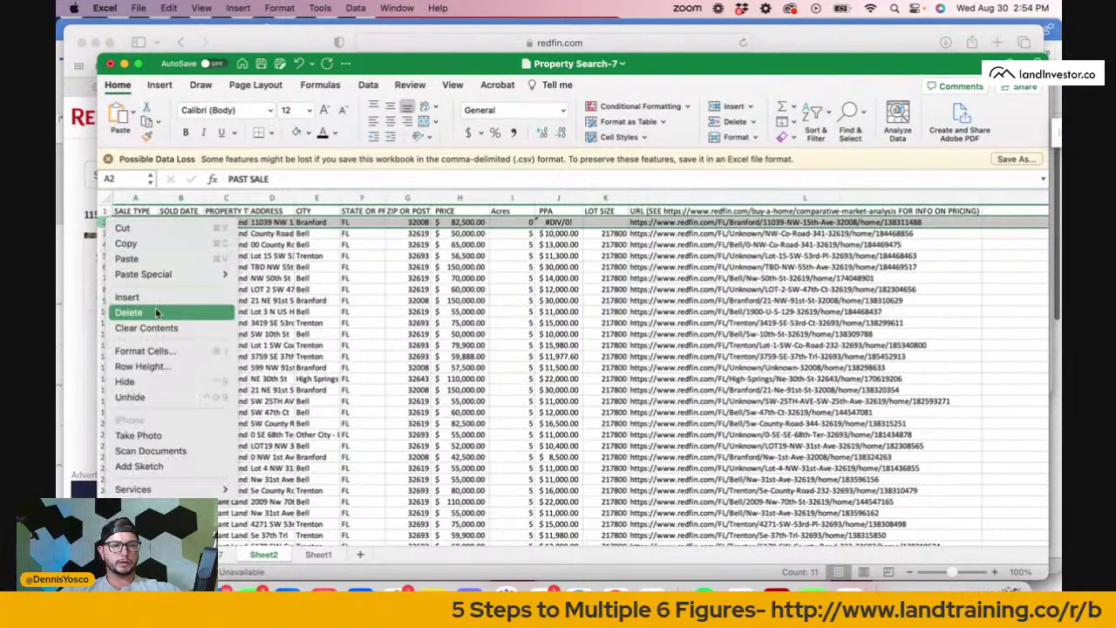
{"action": "left_click", "coordinate": [129, 312]}
Insert a new column between PPA and LOT SIZE and head it Averages.
{"action": "left_click", "coordinate": [558, 267]}
{"action": "left_click", "coordinate": [551, 200]}
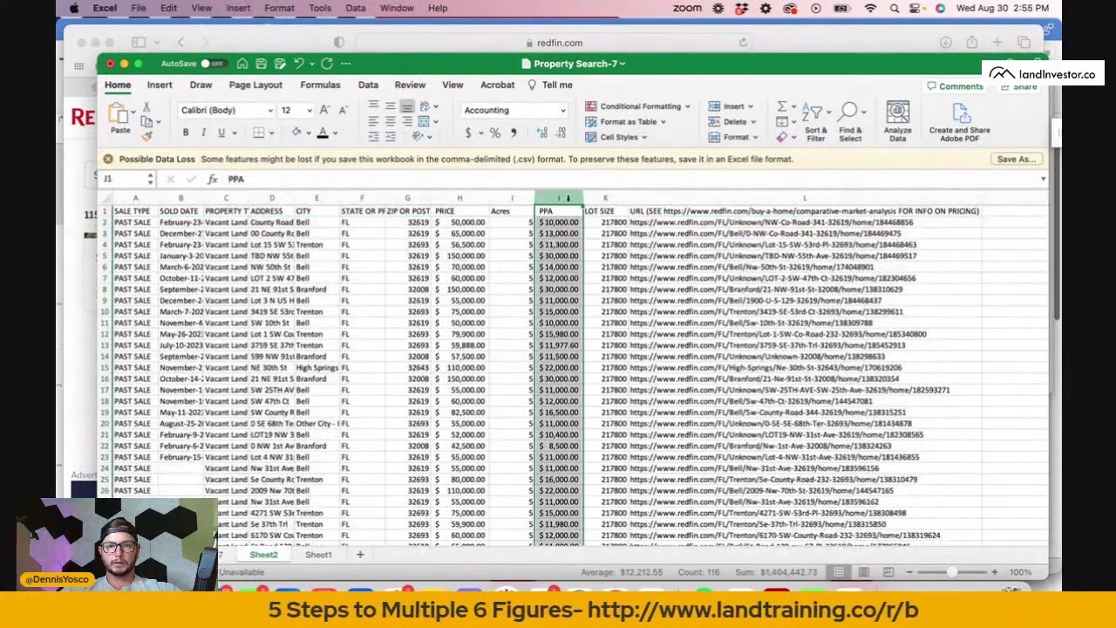
{"action": "left_click", "coordinate": [605, 198]}
{"action": "right_click", "coordinate": [607, 199]}
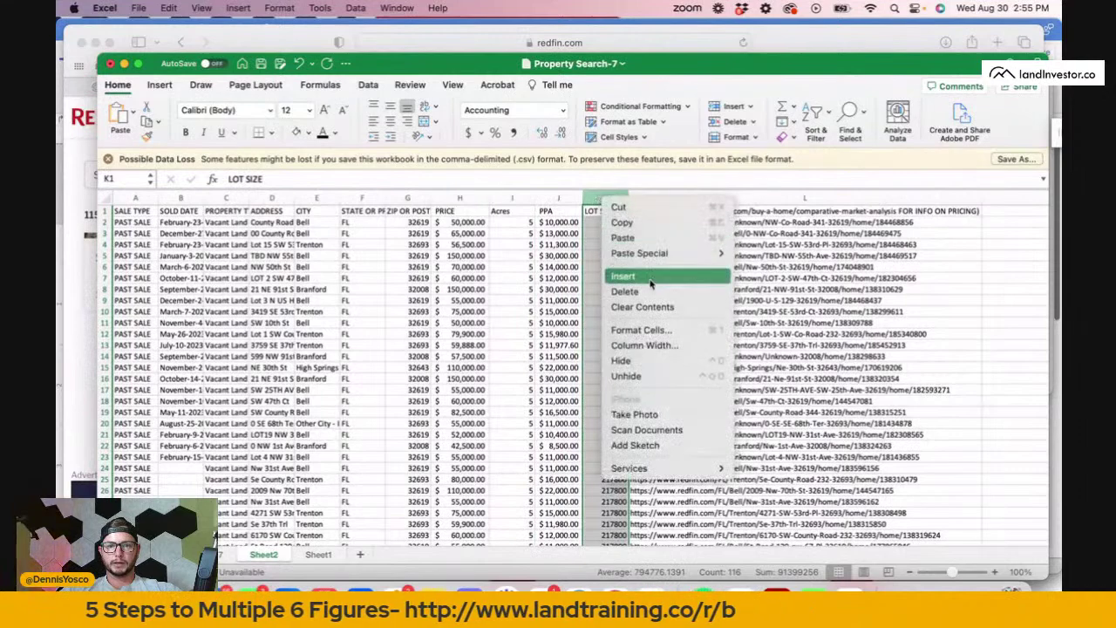
{"action": "left_click", "coordinate": [623, 276]}
{"action": "left_click", "coordinate": [610, 214]}
{"action": "type", "text": "Averages"}
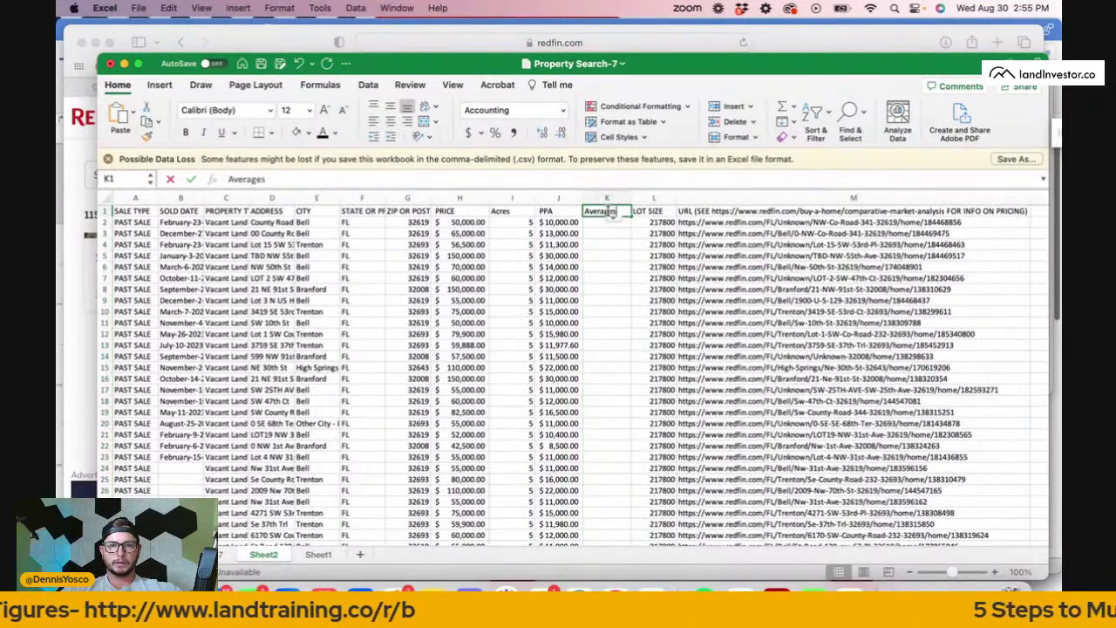
{"action": "key", "text": "Return"}
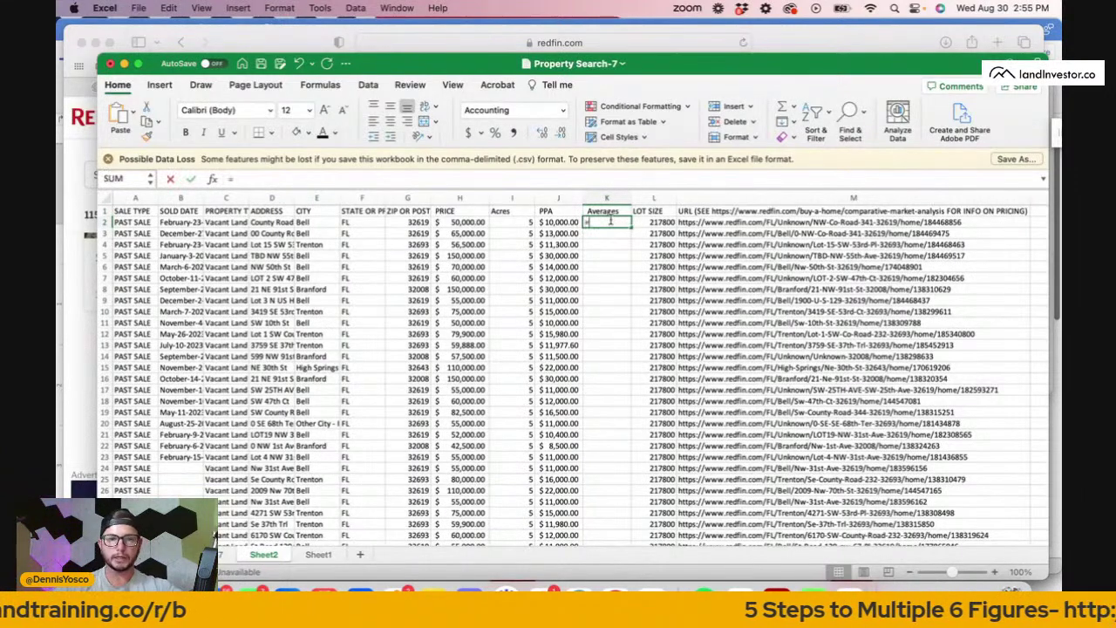
In K2, average the PPA values of the listings under 10 acres with =AVERAGE(J2:J63).
{"action": "type", "text": "=a"}
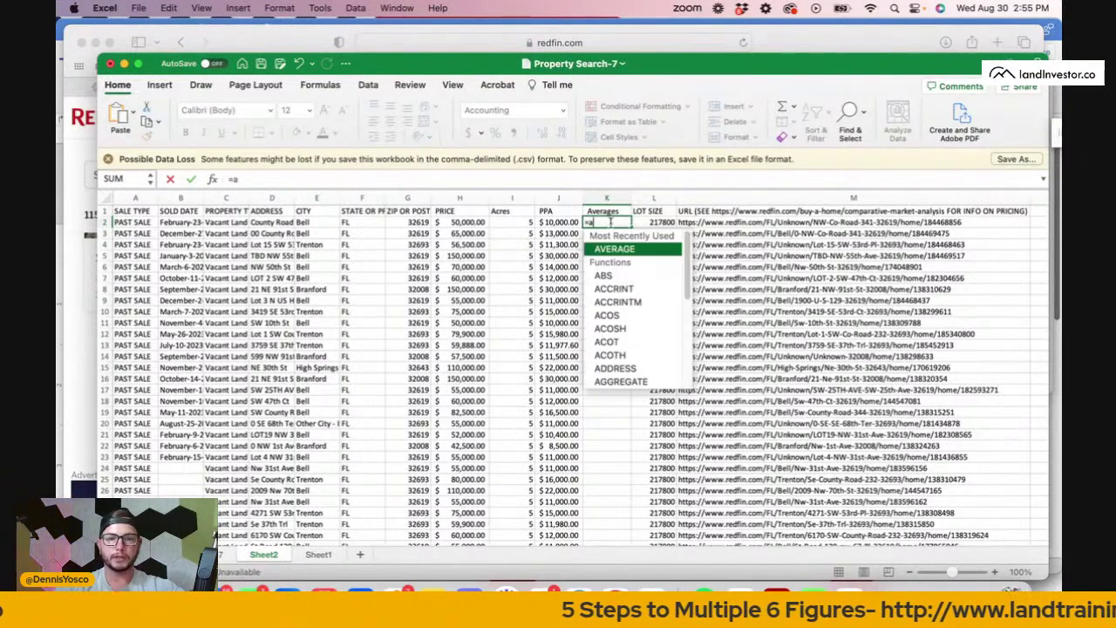
{"action": "double_click", "coordinate": [616, 251]}
{"action": "left_click", "coordinate": [552, 222]}
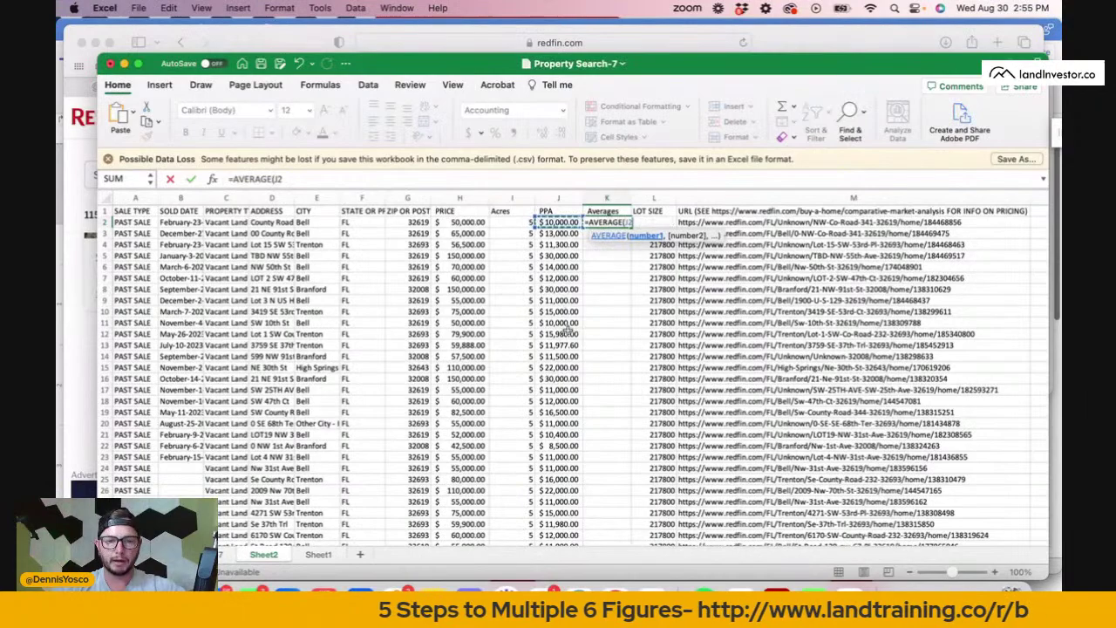
{"action": "scroll", "coordinate": [572, 387], "scroll_direction": "down", "scroll_amount": 15}
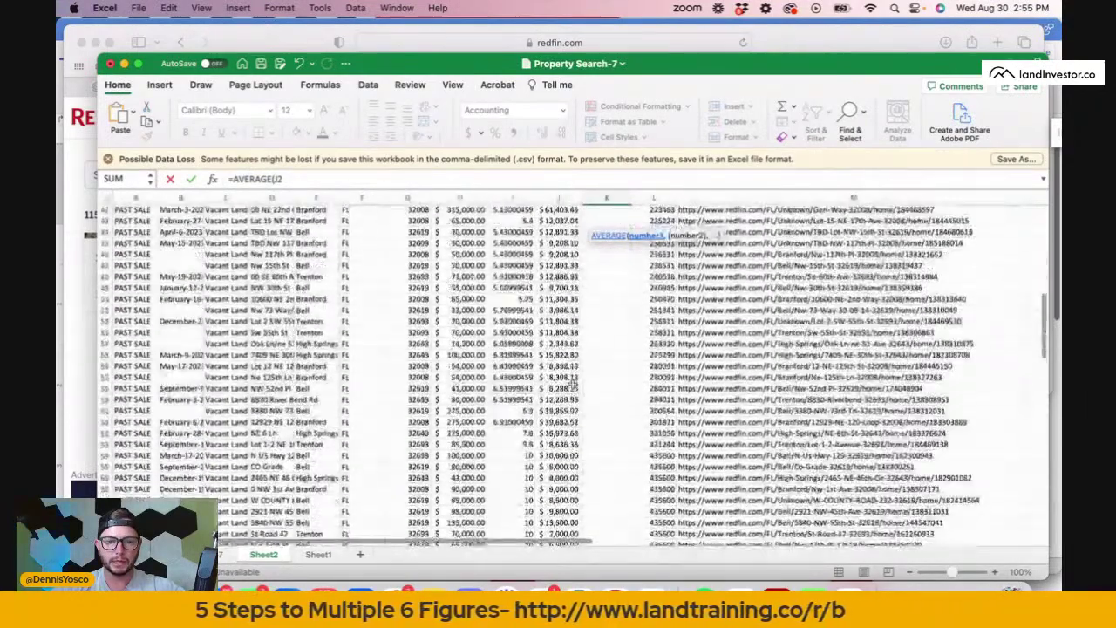
{"action": "scroll", "coordinate": [572, 385], "scroll_direction": "down", "scroll_amount": 6}
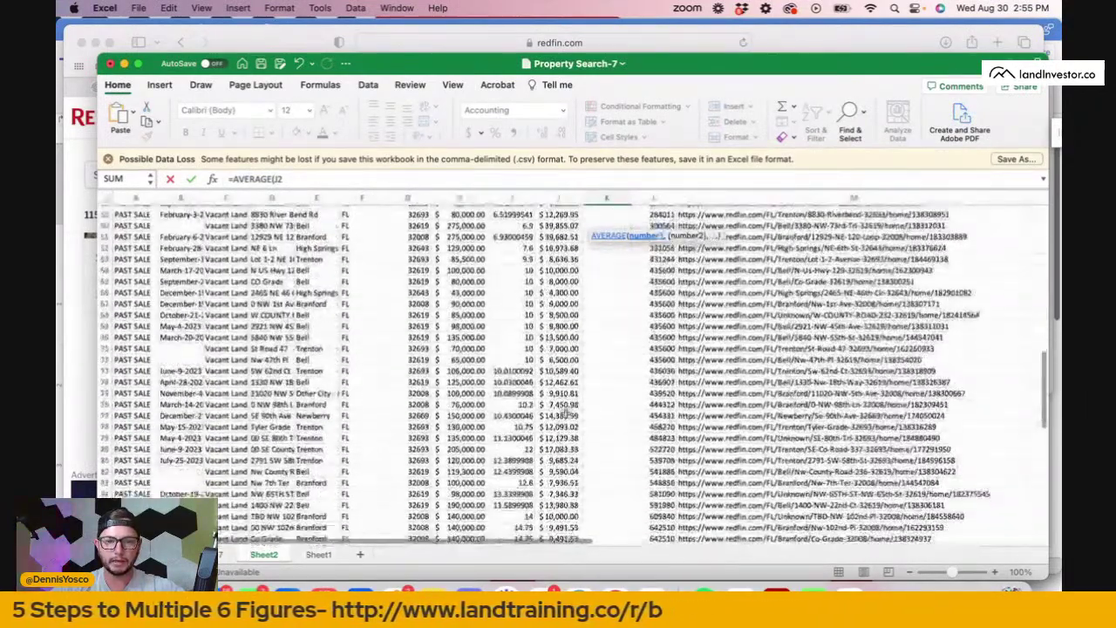
{"action": "left_click", "coordinate": [556, 259], "text": "shift"}
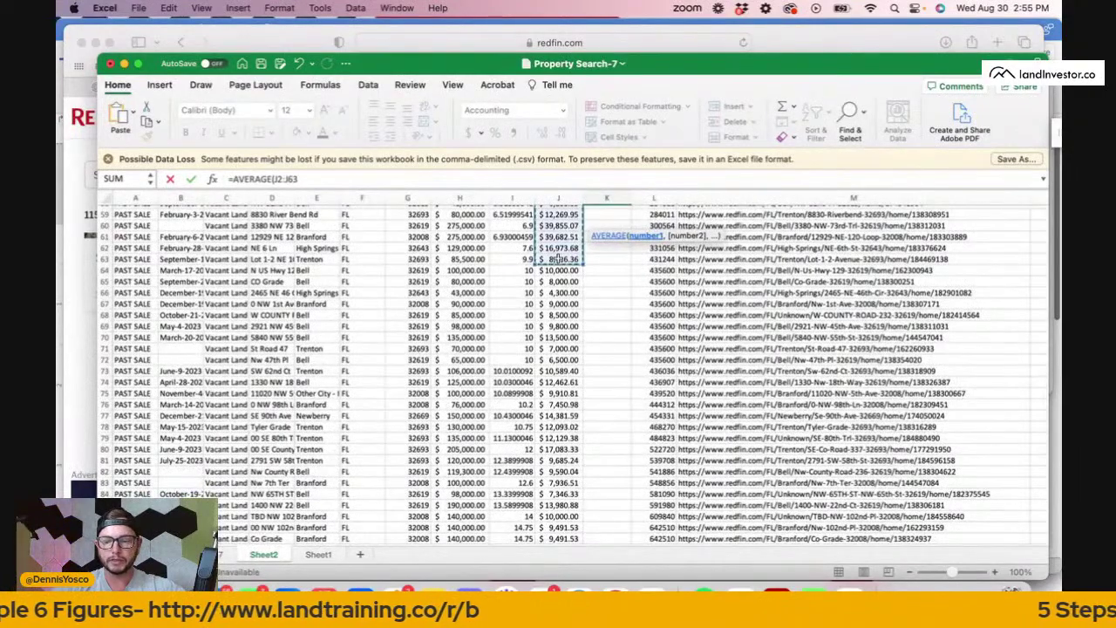
{"action": "key", "text": "Return"}
In K64, enter an AVERAGE formula over the PPA values of the listings of 10 acres and up, starting at J64.
{"action": "scroll", "coordinate": [590, 307], "scroll_direction": "down", "scroll_amount": 5}
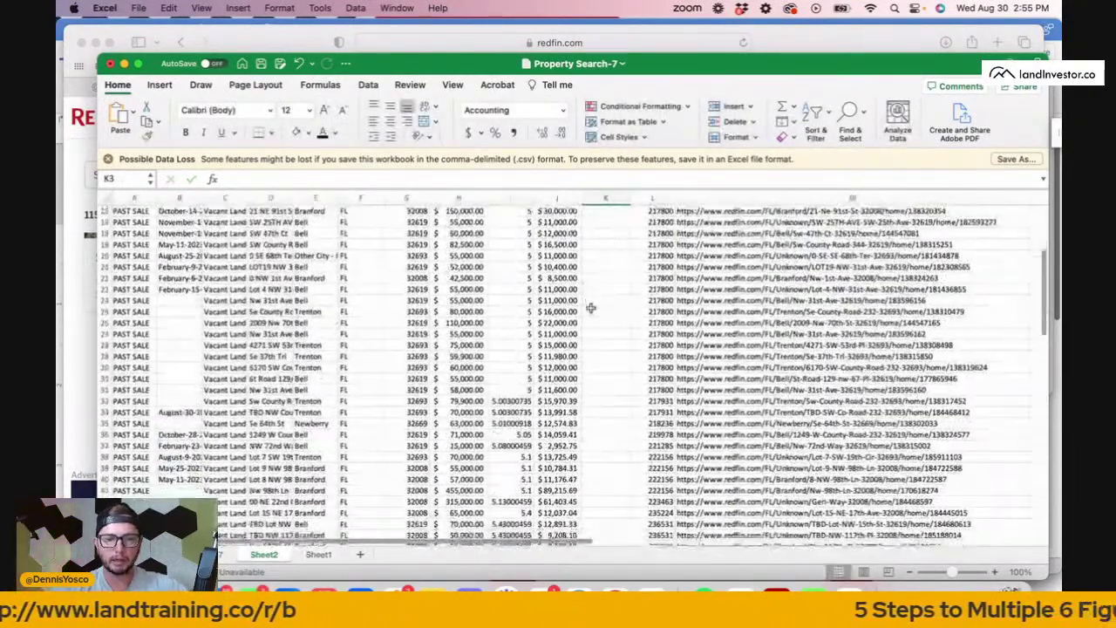
{"action": "scroll", "coordinate": [590, 308], "scroll_direction": "down", "scroll_amount": 12}
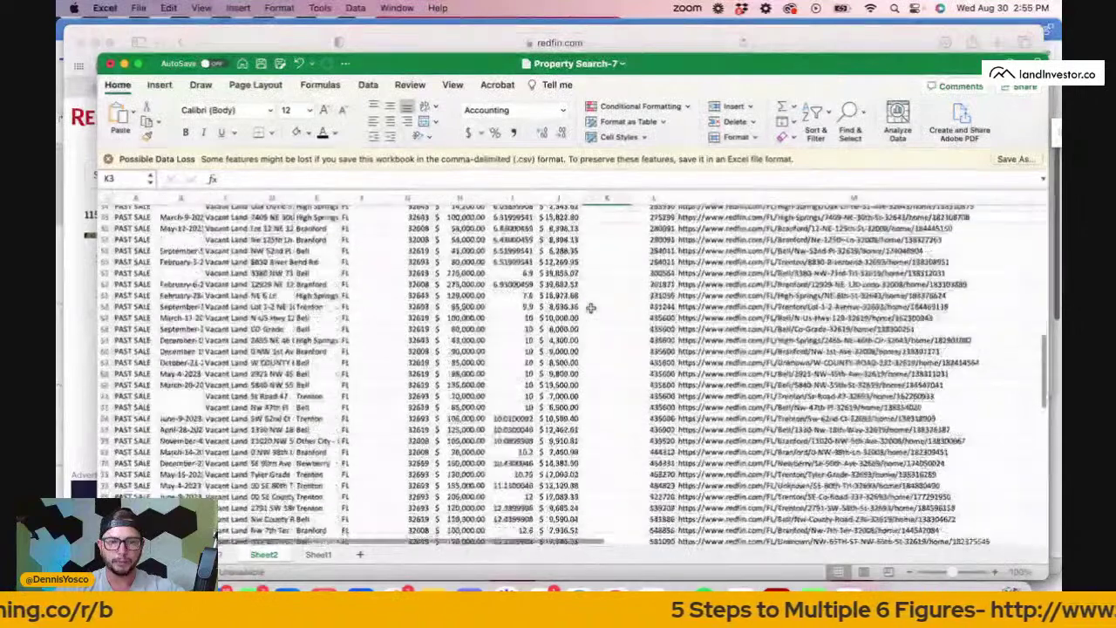
{"action": "left_click", "coordinate": [593, 312]}
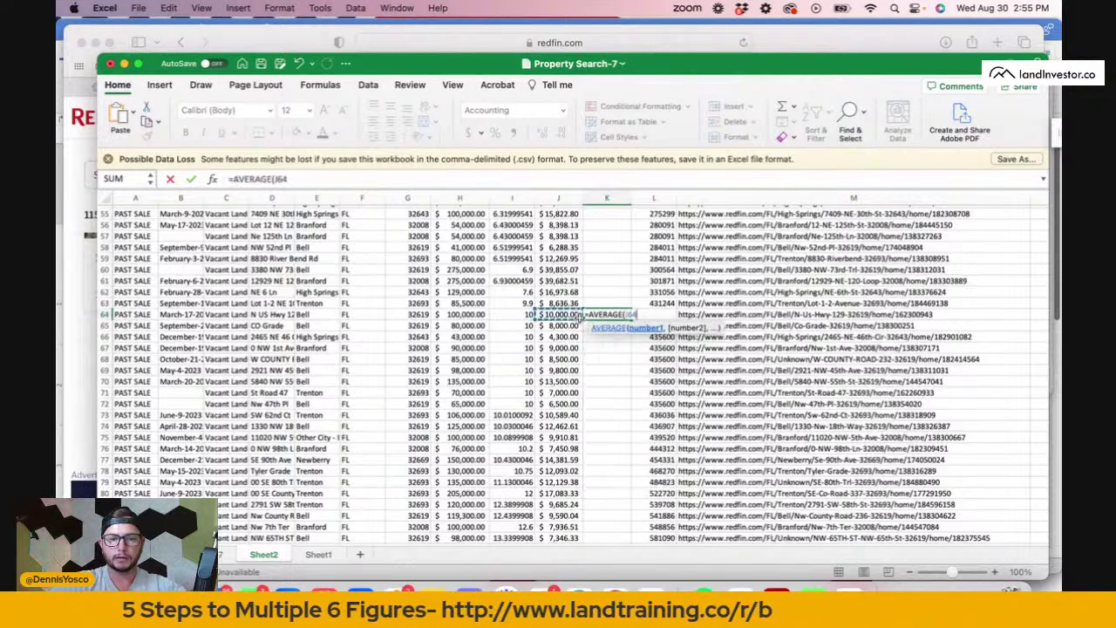
{"action": "scroll", "coordinate": [571, 399], "scroll_direction": "down", "scroll_amount": 3}
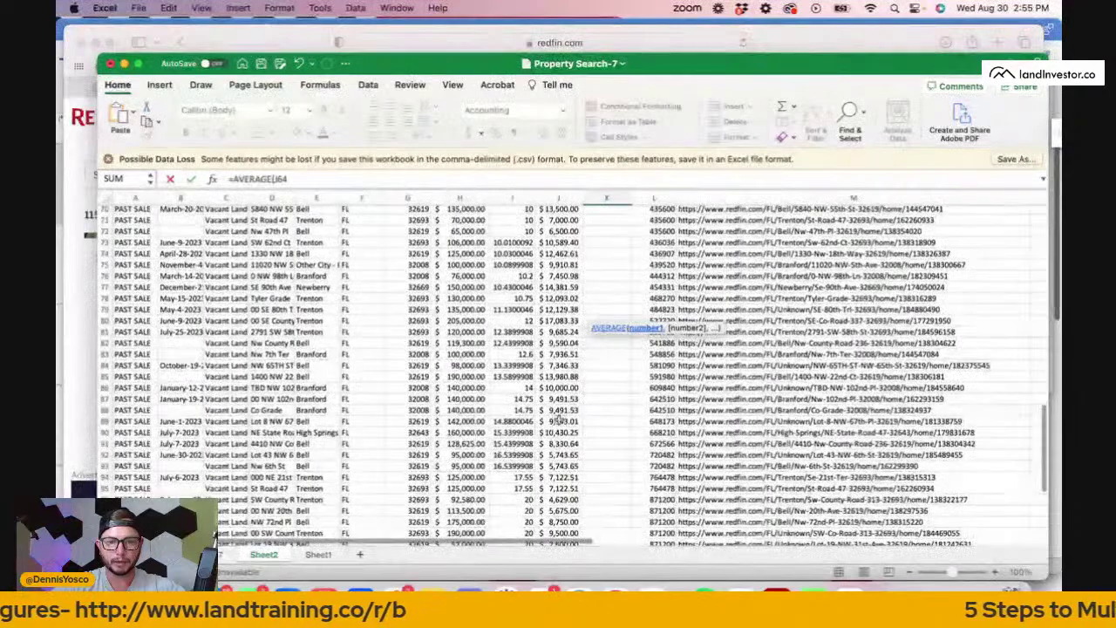
{"action": "key", "text": "Return"}
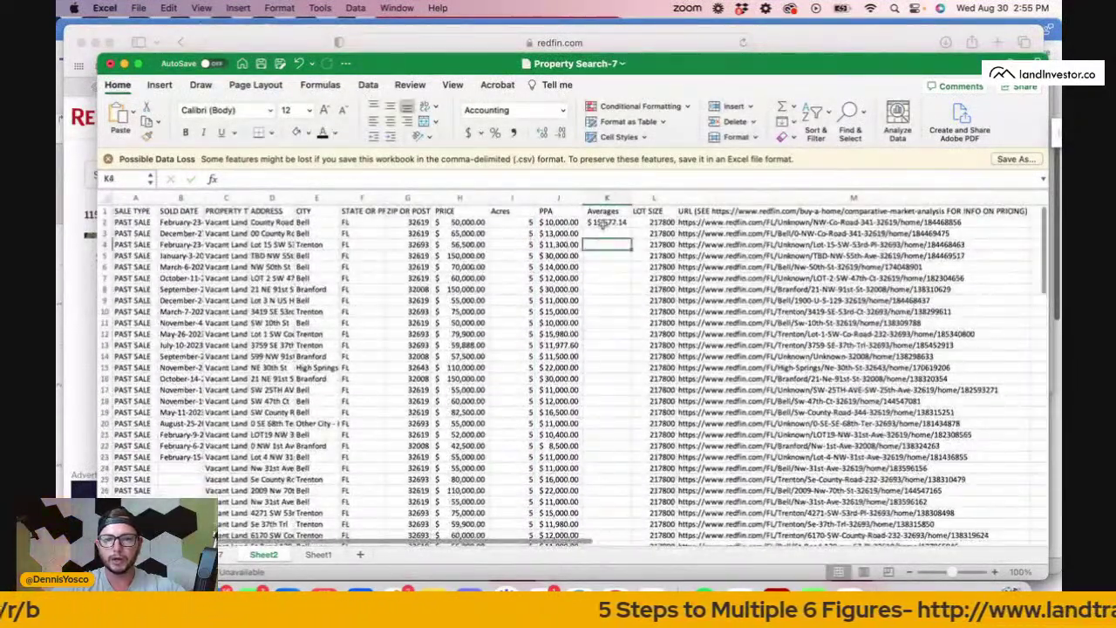
Look through the PPA values for unusually low prices and open the Redfin link of the NW 72nd Way listing in row 37.
{"action": "left_click", "coordinate": [606, 222]}
{"action": "scroll", "coordinate": [575, 279], "scroll_direction": "down", "scroll_amount": 3}
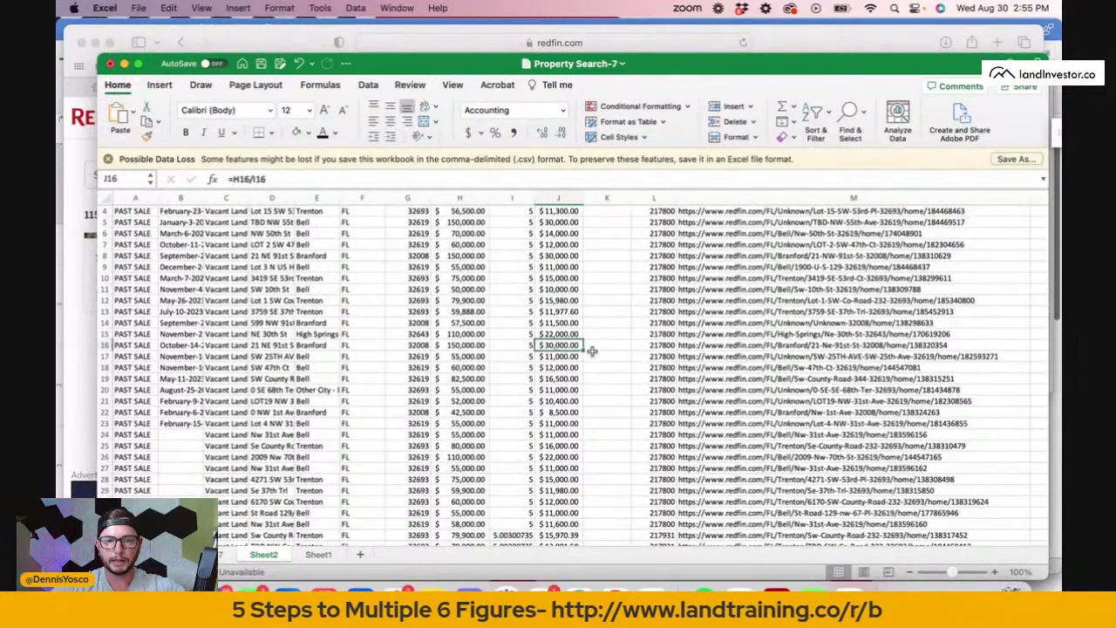
{"action": "scroll", "coordinate": [591, 351], "scroll_direction": "down", "scroll_amount": 3}
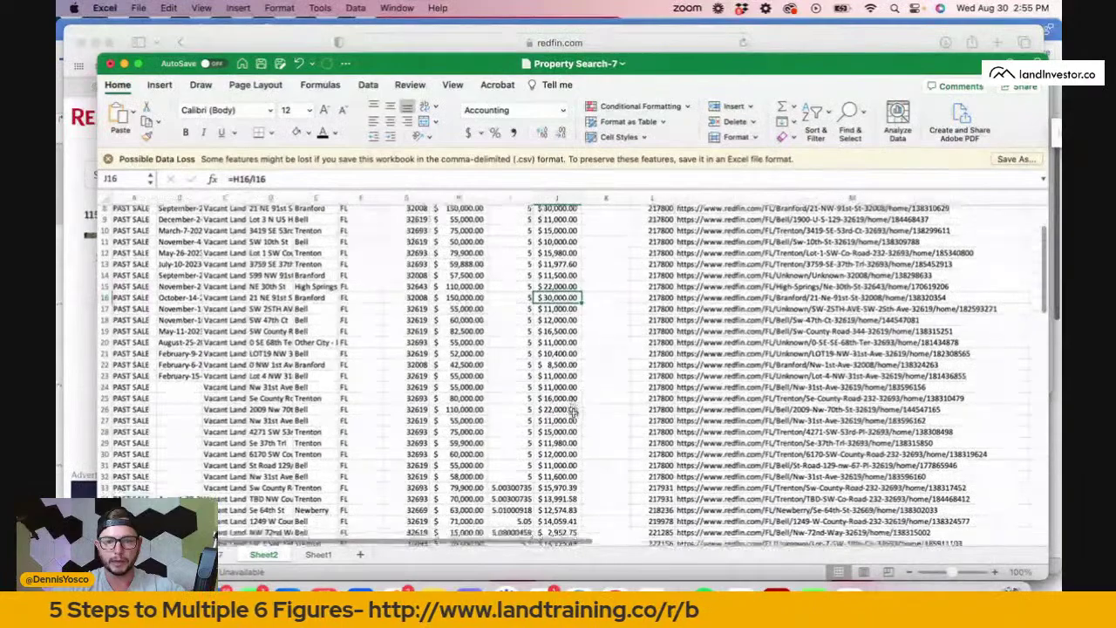
{"action": "scroll", "coordinate": [573, 410], "scroll_direction": "down", "scroll_amount": 10}
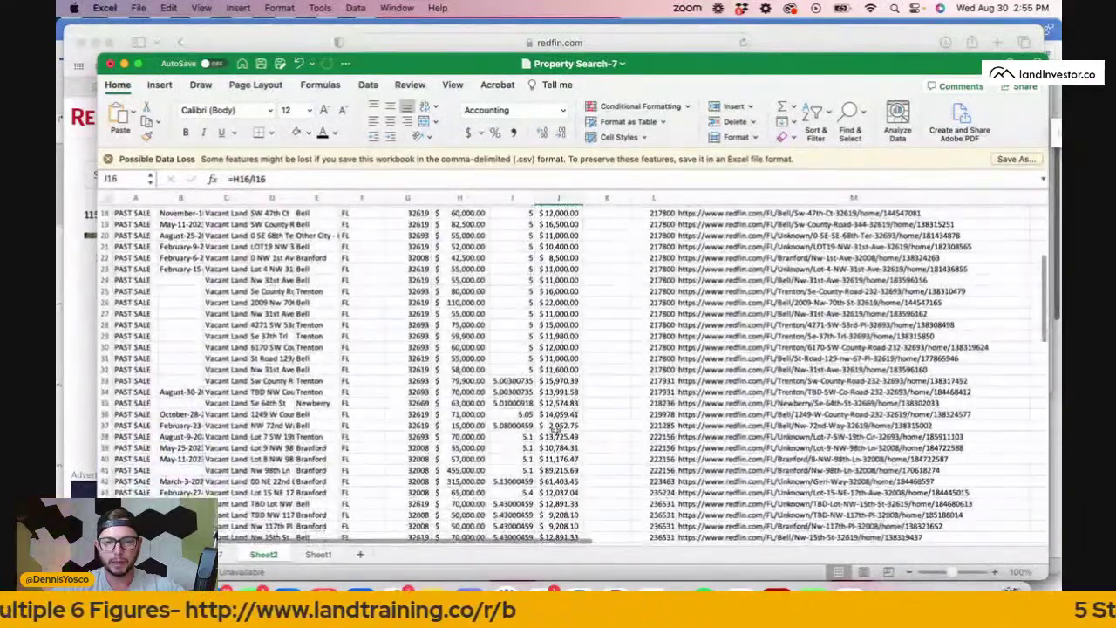
{"action": "double_click", "coordinate": [738, 426]}
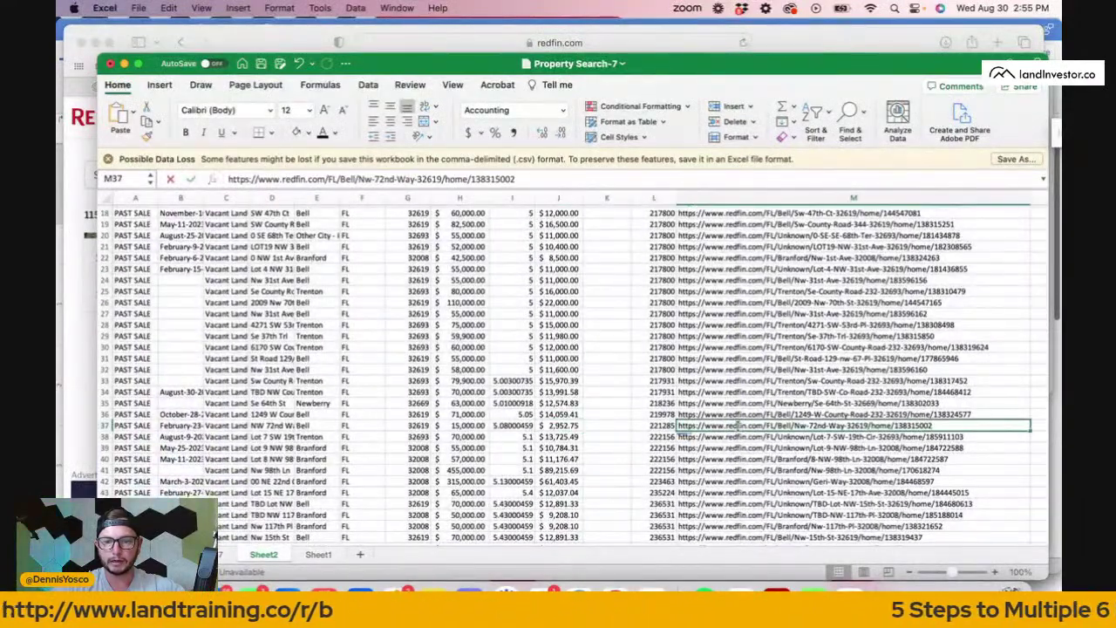
{"action": "left_click", "coordinate": [947, 43]}
Examine the NW 72nd Way listing's sale information, Redfin estimate and parcel map.
{"action": "scroll", "coordinate": [641, 298], "scroll_direction": "down", "scroll_amount": 4}
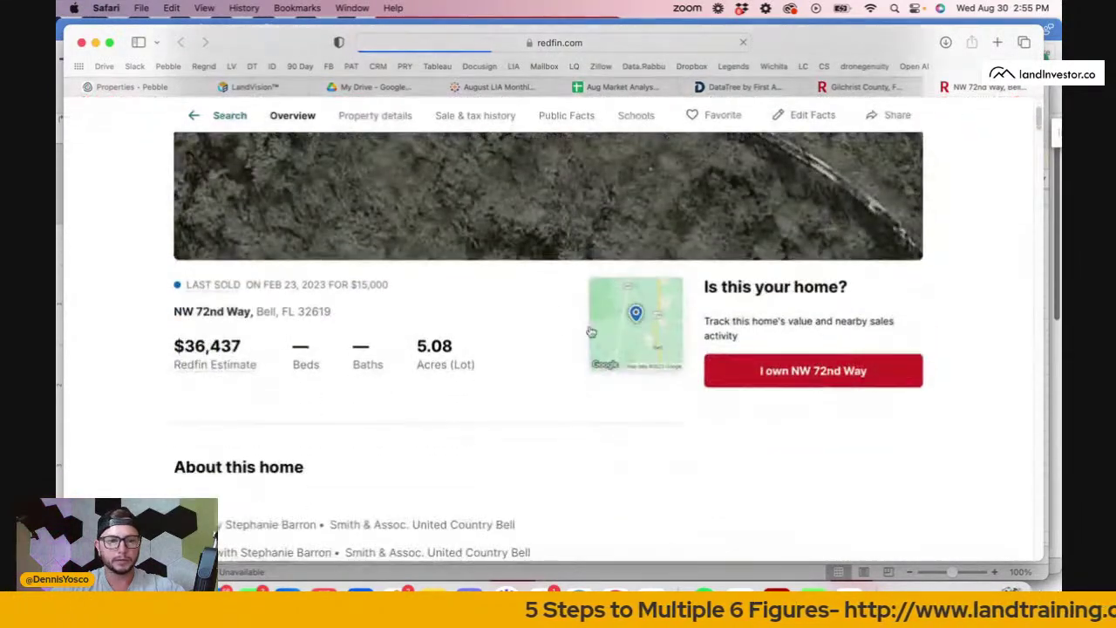
{"action": "scroll", "coordinate": [524, 320], "scroll_direction": "down", "scroll_amount": 10}
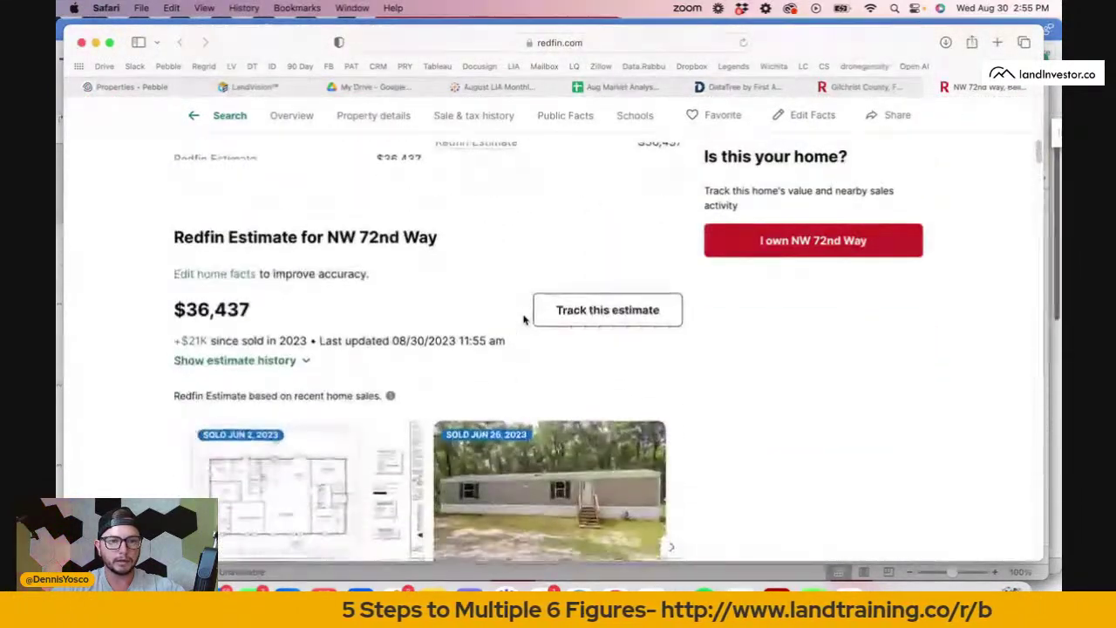
{"action": "scroll", "coordinate": [524, 320], "scroll_direction": "down", "scroll_amount": 15}
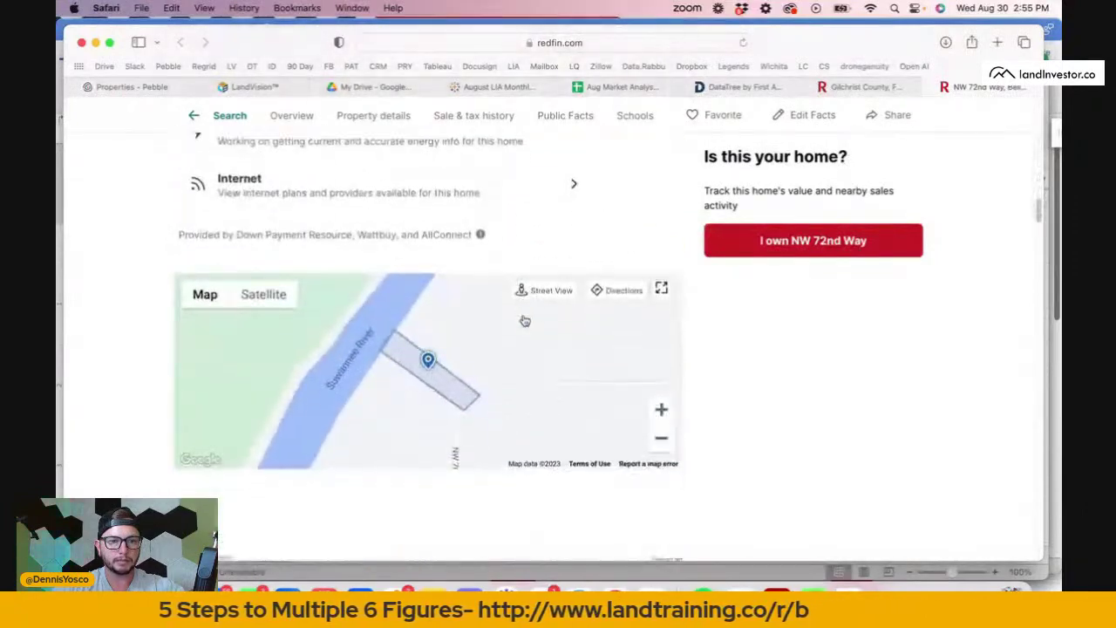
{"action": "scroll", "coordinate": [524, 320], "scroll_direction": "down", "scroll_amount": 3}
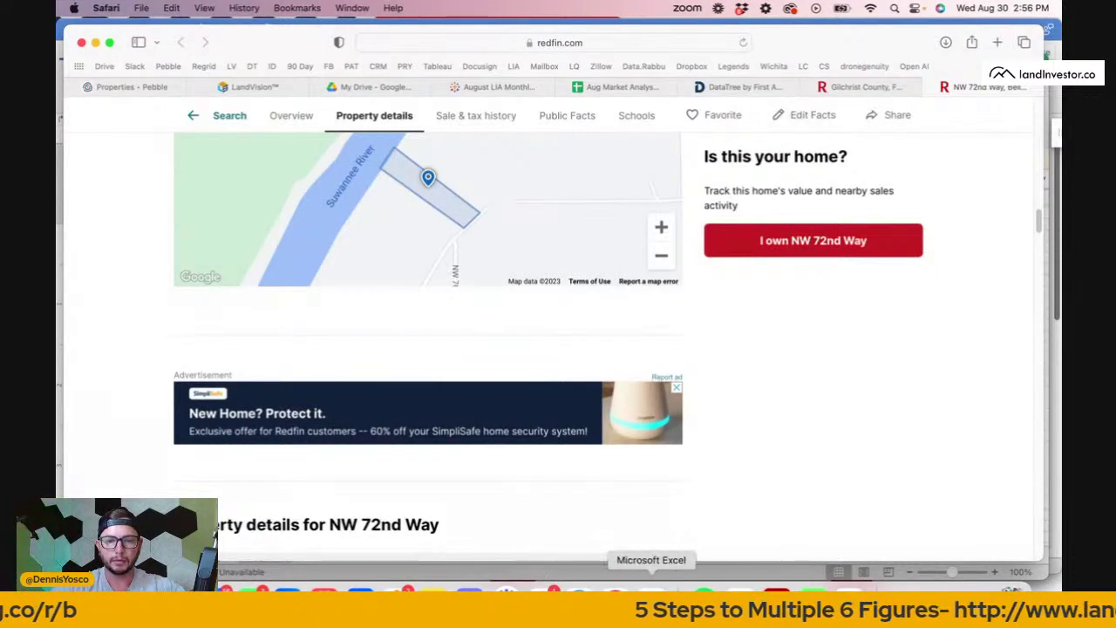
Switch back to Excel and delete row 37, the NW 72nd Way outlier sale.
{"action": "left_click", "coordinate": [653, 593]}
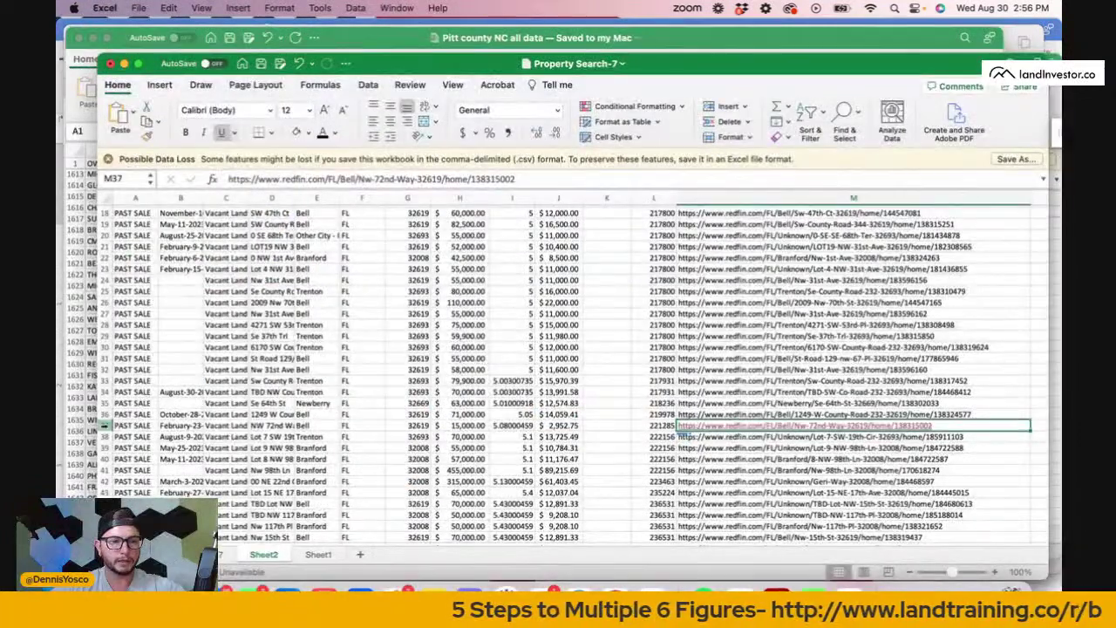
{"action": "left_click", "coordinate": [103, 425]}
{"action": "right_click", "coordinate": [150, 425]}
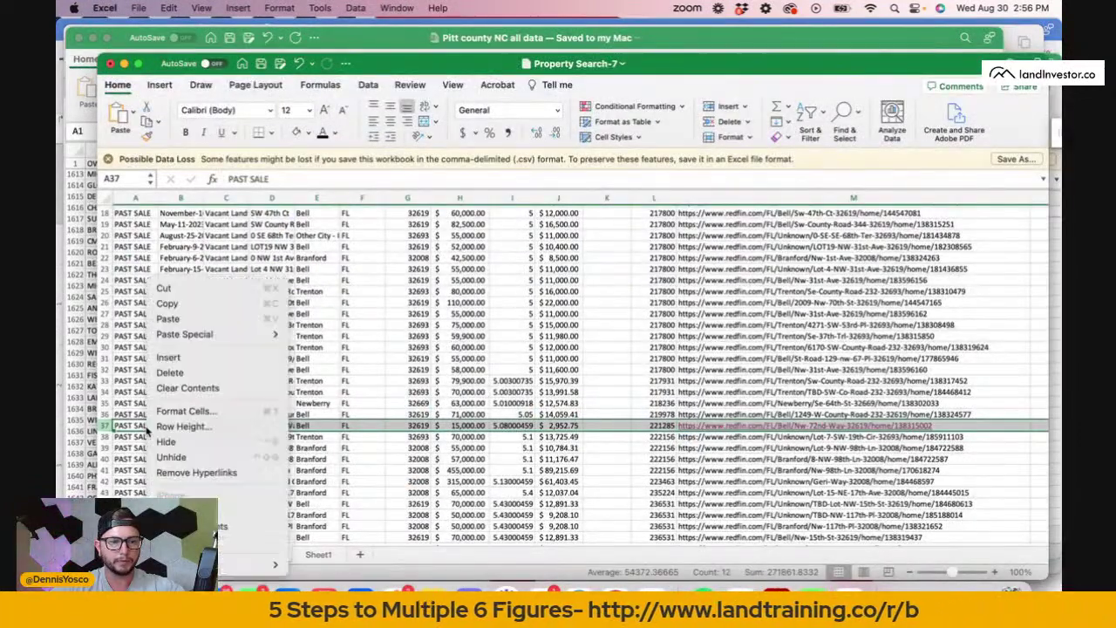
{"action": "left_click", "coordinate": [200, 373]}
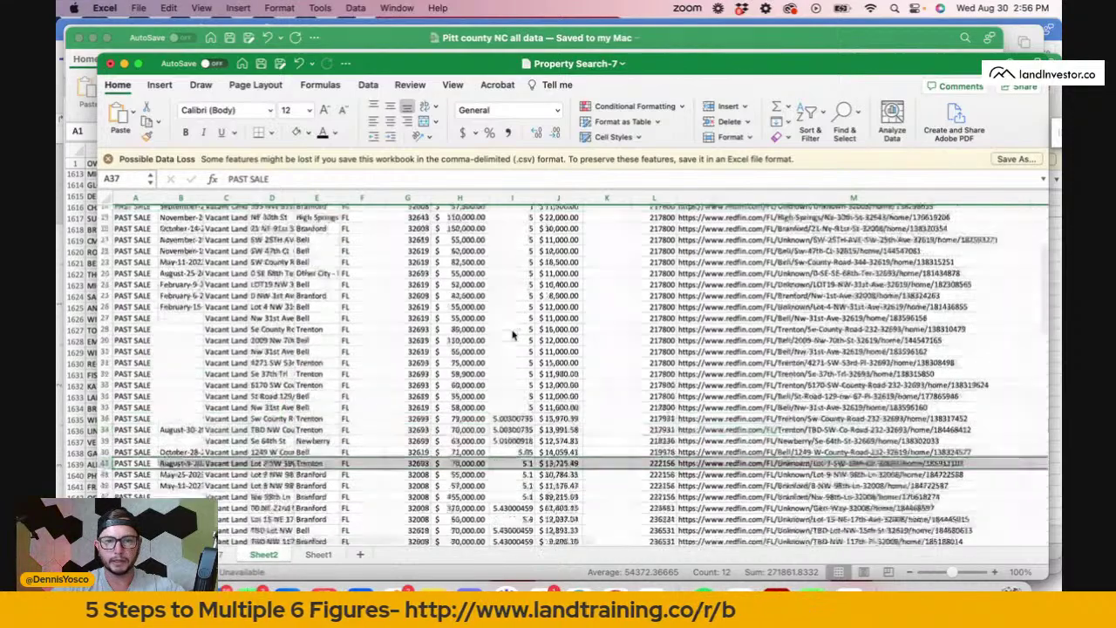
Check the average price per acre in K2 against the PPA values of the listings it covers.
{"action": "scroll", "coordinate": [513, 331], "scroll_direction": "up", "scroll_amount": 10}
{"action": "scroll", "coordinate": [605, 223], "scroll_direction": "down", "scroll_amount": 1}
{"action": "left_click", "coordinate": [606, 214]}
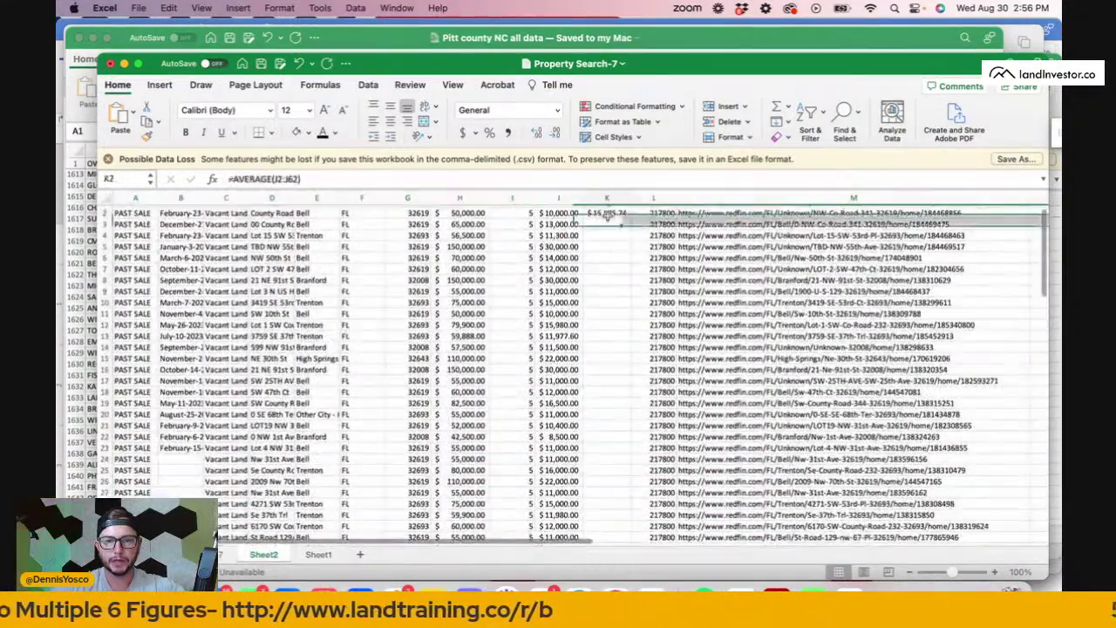
{"action": "scroll", "coordinate": [572, 330], "scroll_direction": "down", "scroll_amount": 9}
{"action": "scroll", "coordinate": [572, 329], "scroll_direction": "up", "scroll_amount": 10}
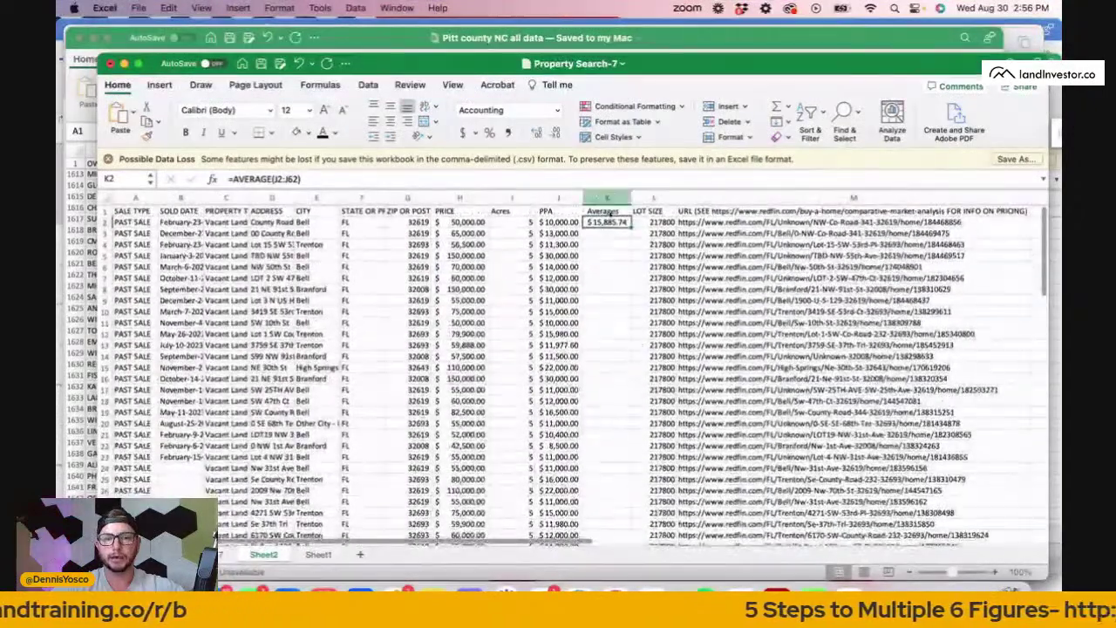
{"action": "scroll", "coordinate": [615, 241], "scroll_direction": "down", "scroll_amount": 1}
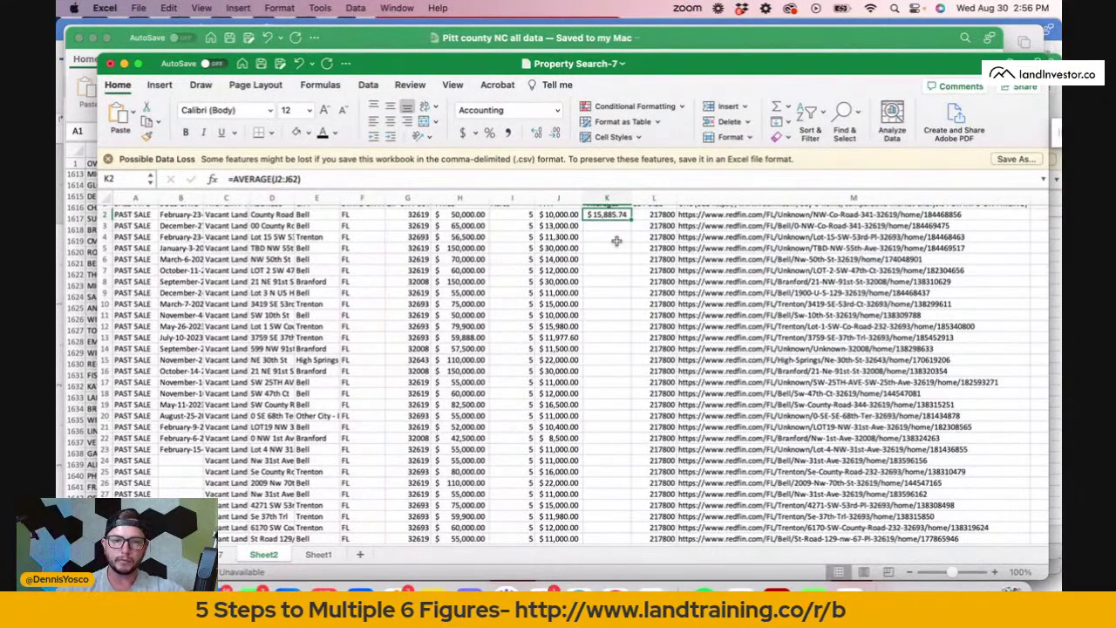
Look through the PPA values for unusually high prices and open the Redfin link of the NW 98th Ln listing in row 40.
{"action": "left_click", "coordinate": [563, 371]}
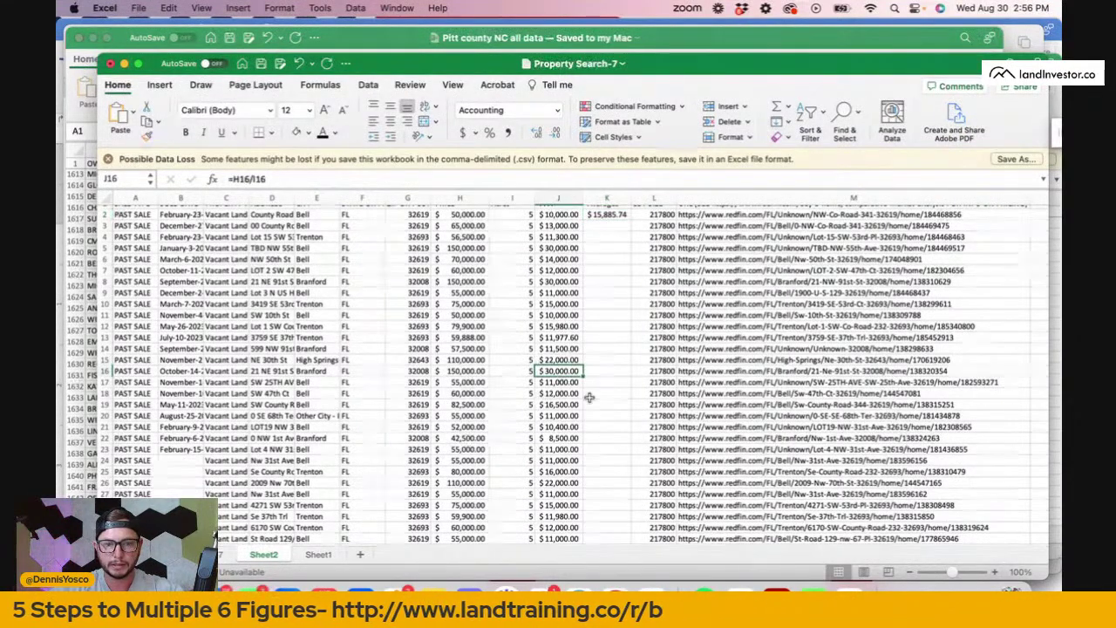
{"action": "scroll", "coordinate": [590, 396], "scroll_direction": "down", "scroll_amount": 5}
{"action": "scroll", "coordinate": [590, 397], "scroll_direction": "down", "scroll_amount": 6}
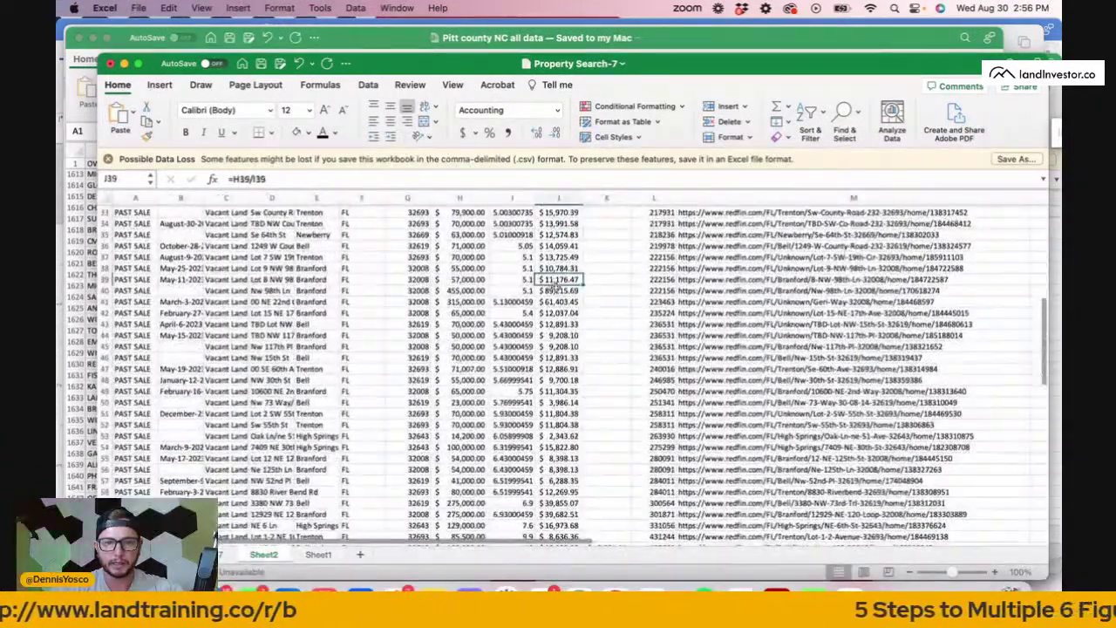
{"action": "left_click", "coordinate": [704, 290]}
{"action": "double_click", "coordinate": [705, 290]}
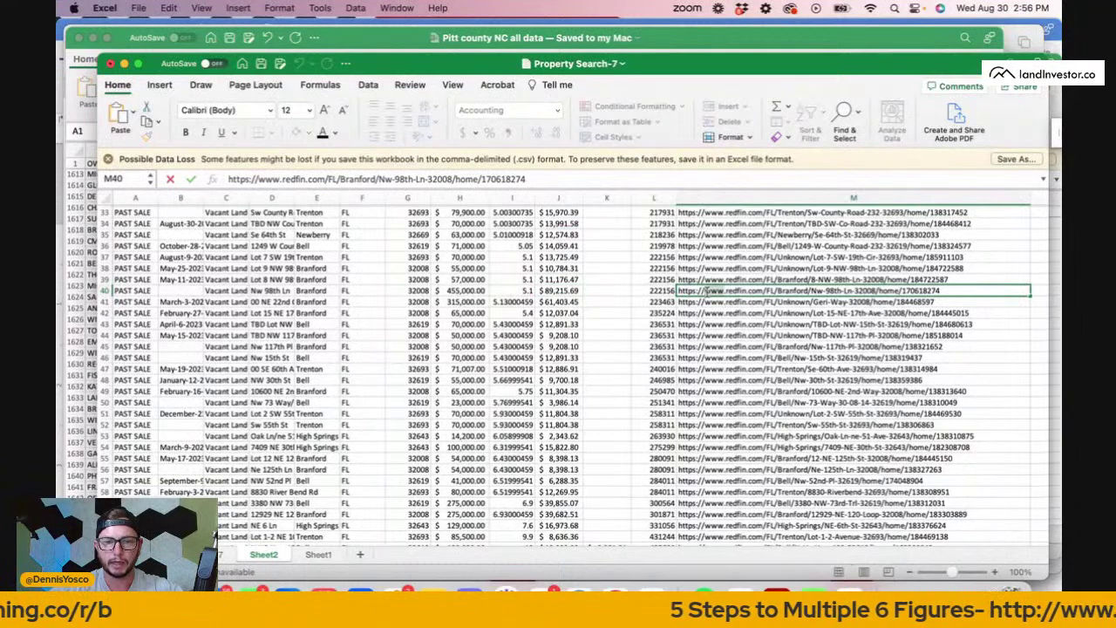
{"action": "key", "text": "Return"}
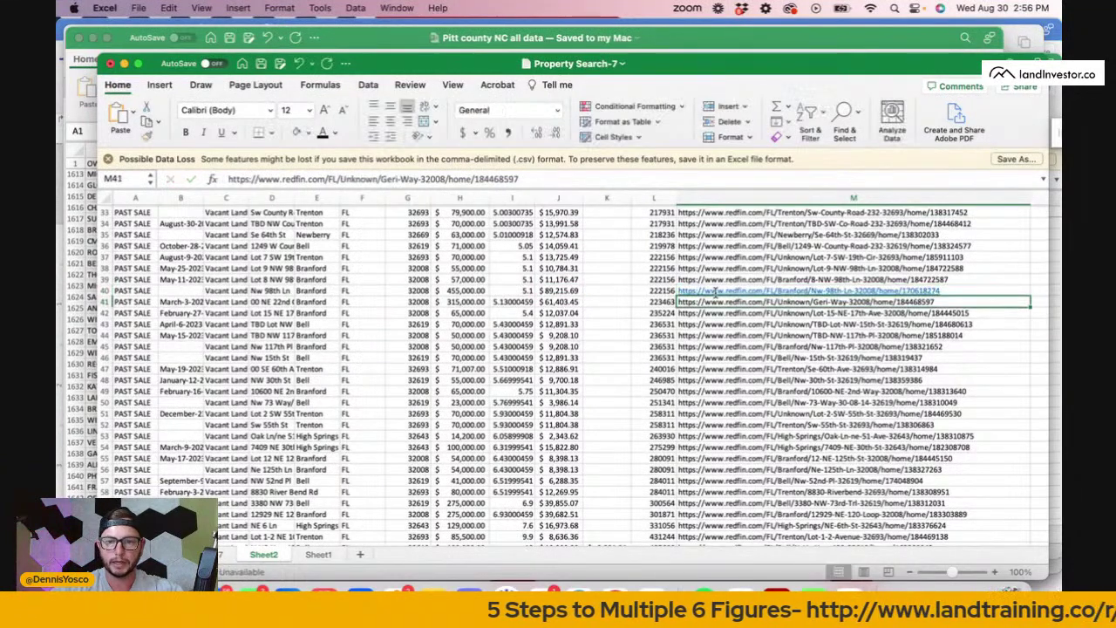
{"action": "left_click", "coordinate": [716, 293]}
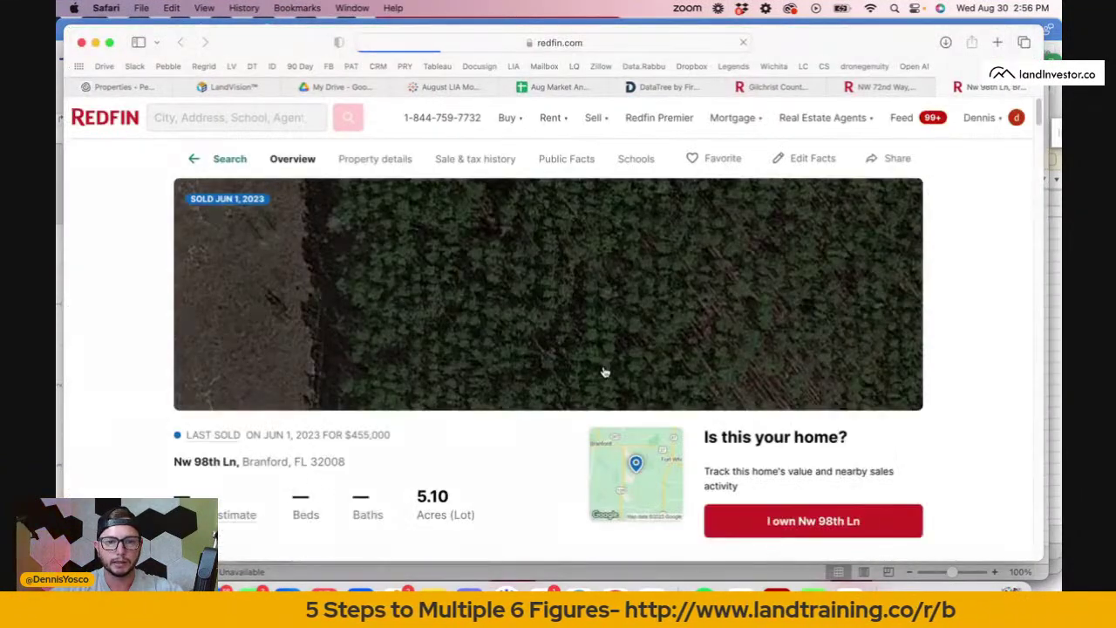
Examine the NW 98th Ln listing's lot map, property details and sale history.
{"action": "scroll", "coordinate": [467, 479], "scroll_direction": "down", "scroll_amount": 5}
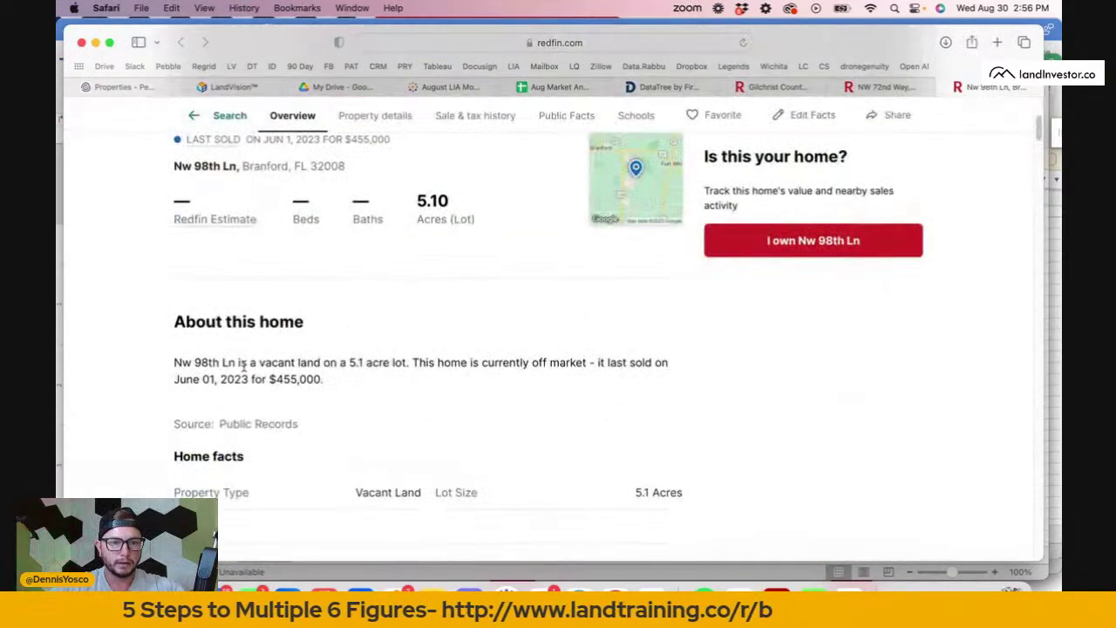
{"action": "scroll", "coordinate": [510, 423], "scroll_direction": "down", "scroll_amount": 10}
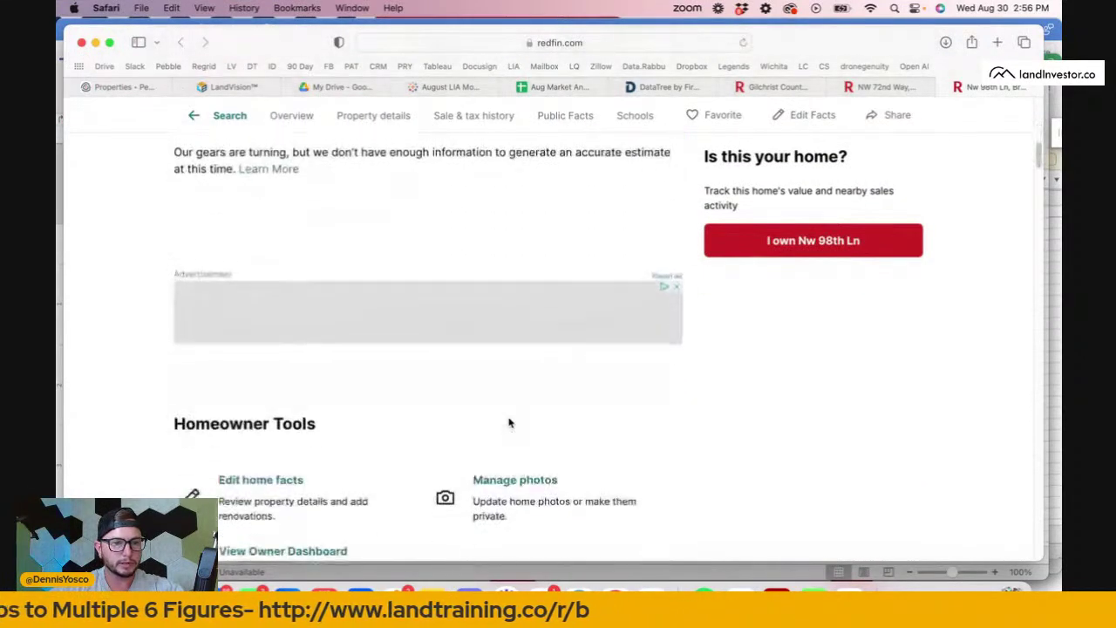
{"action": "scroll", "coordinate": [510, 423], "scroll_direction": "down", "scroll_amount": 5}
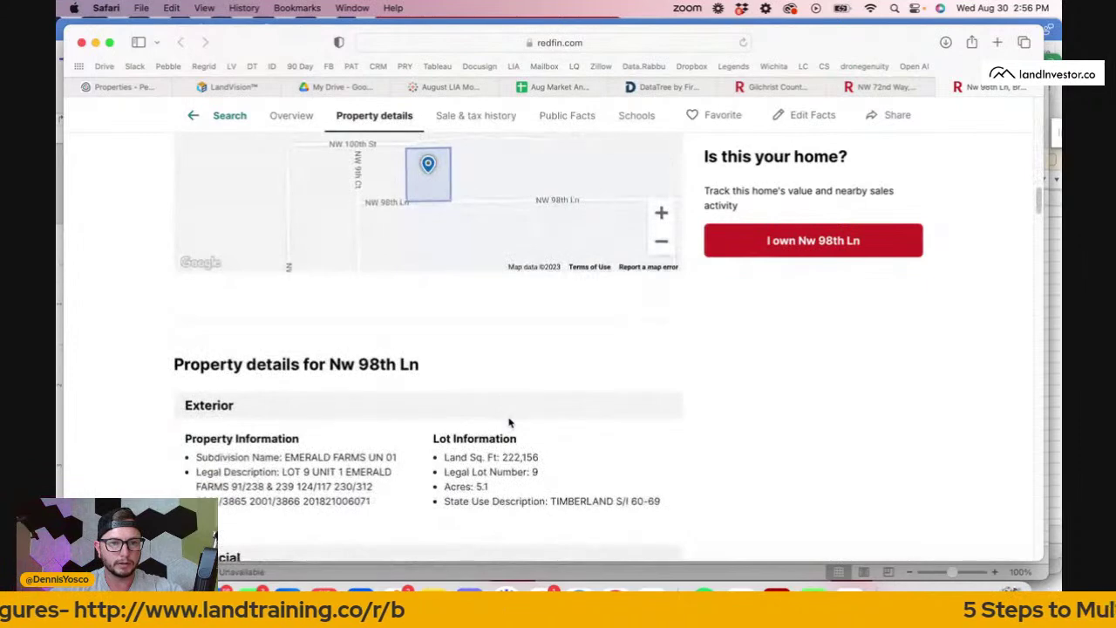
{"action": "scroll", "coordinate": [510, 423], "scroll_direction": "down", "scroll_amount": 4}
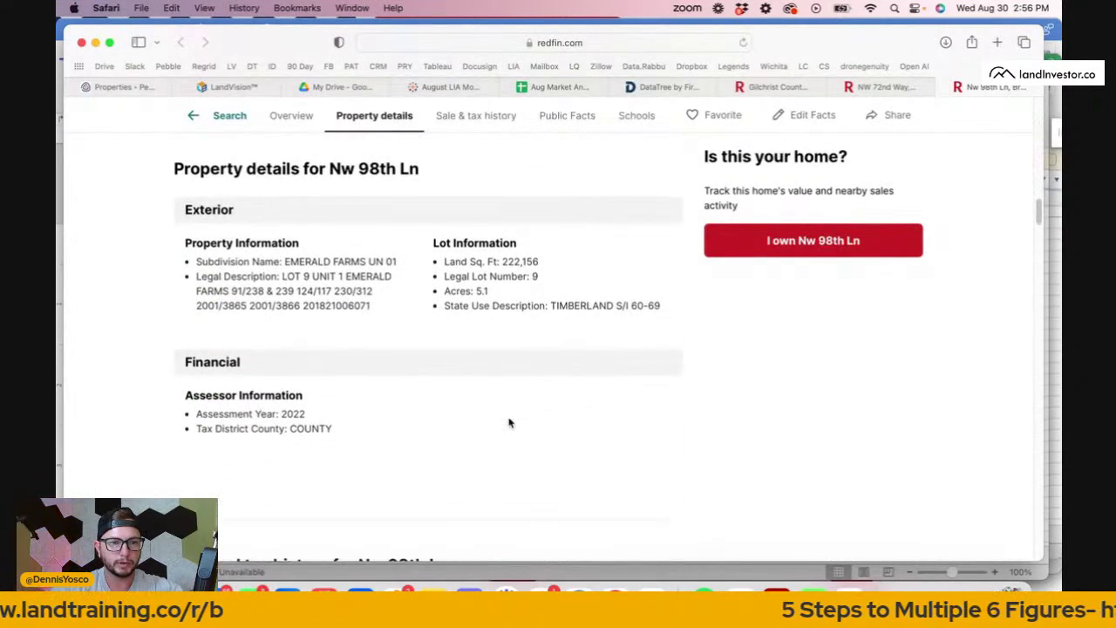
{"action": "scroll", "coordinate": [426, 317], "scroll_direction": "down", "scroll_amount": 5}
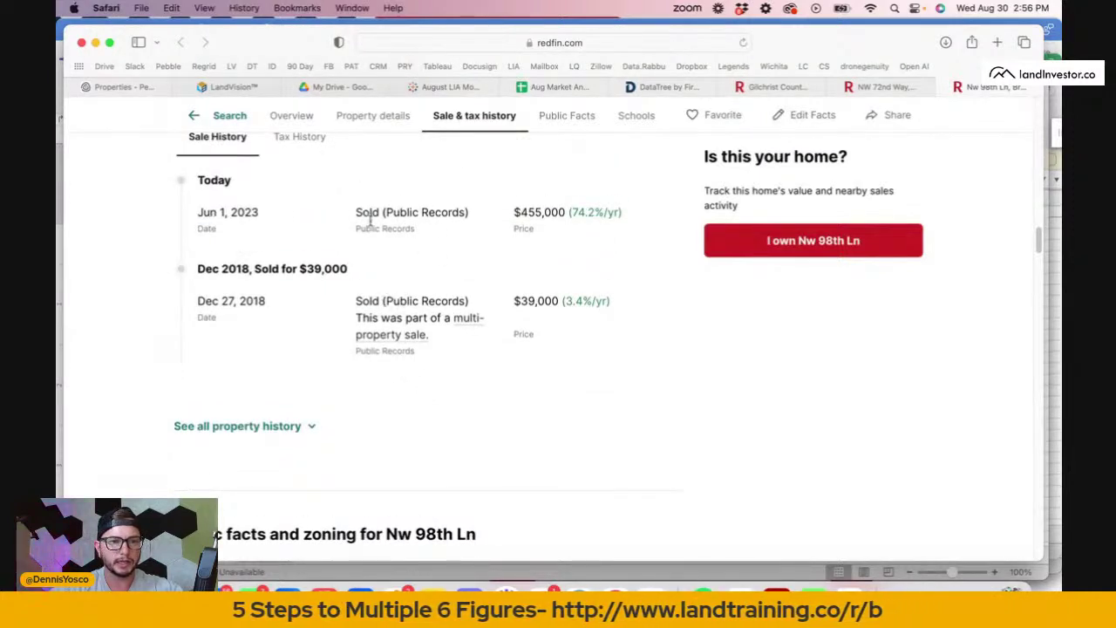
{"action": "left_click_drag", "start_coordinate": [373, 214], "coordinate": [450, 236]}
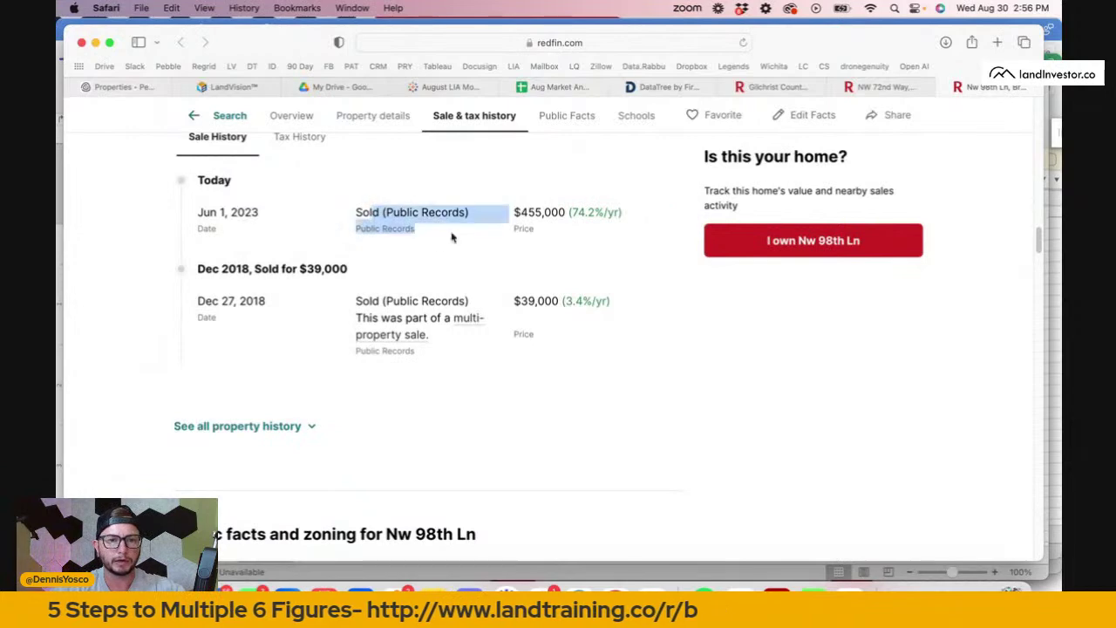
{"action": "left_click", "coordinate": [451, 236]}
{"action": "scroll", "coordinate": [452, 237], "scroll_direction": "up", "scroll_amount": 1}
{"action": "scroll", "coordinate": [451, 236], "scroll_direction": "up", "scroll_amount": 5}
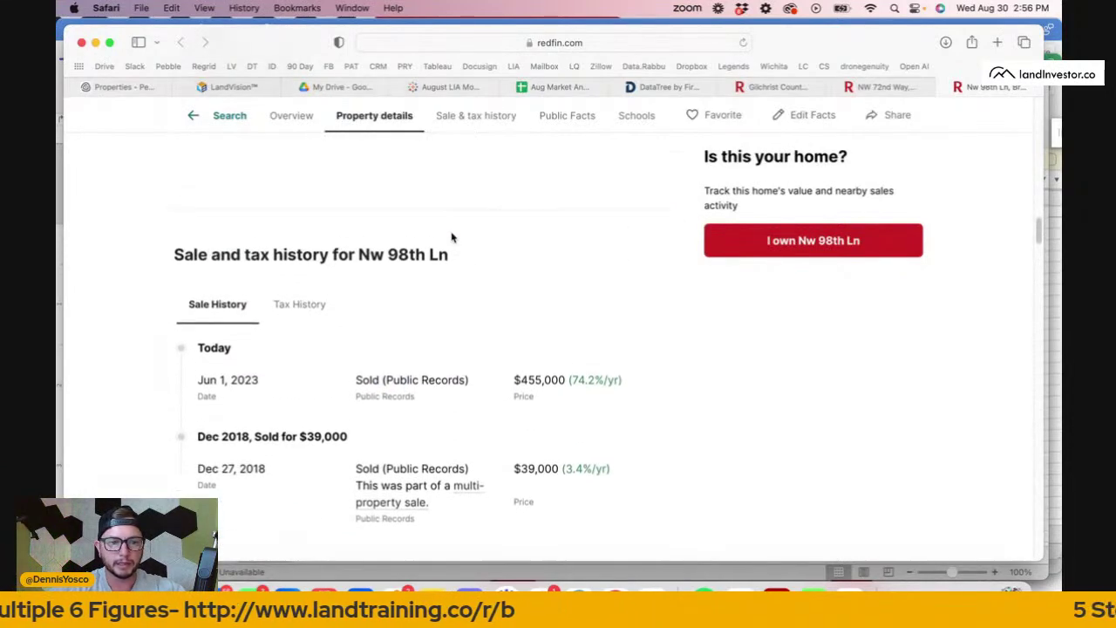
Switch back to Excel, delete row 40, the NW 98th Ln outlier sale, and check the updated average in K2.
{"action": "left_click", "coordinate": [881, 87]}
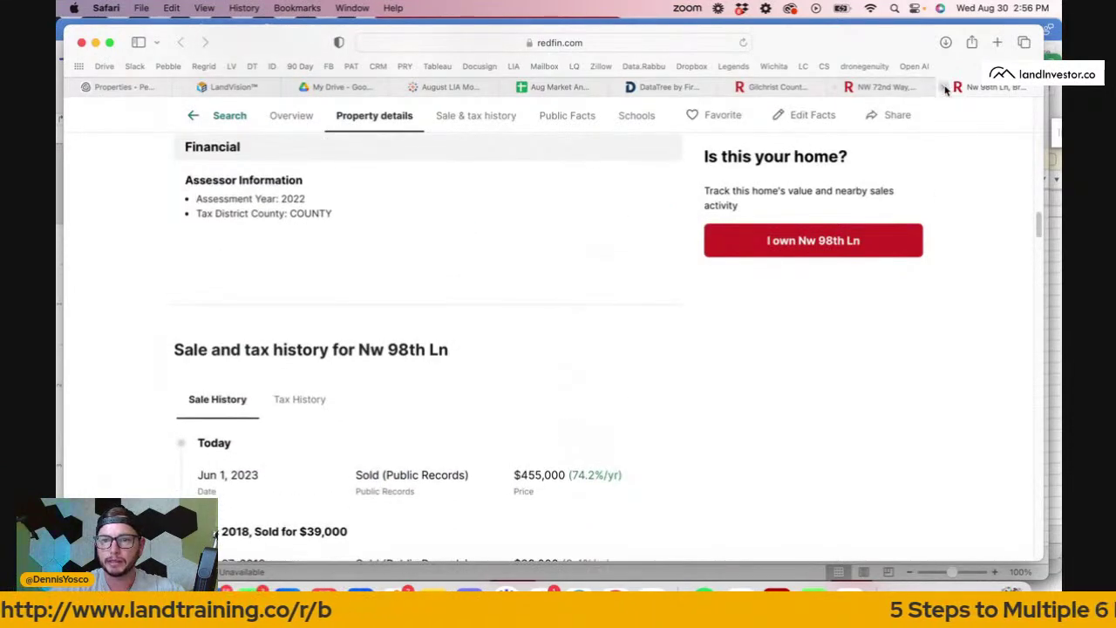
{"action": "left_click", "coordinate": [651, 595]}
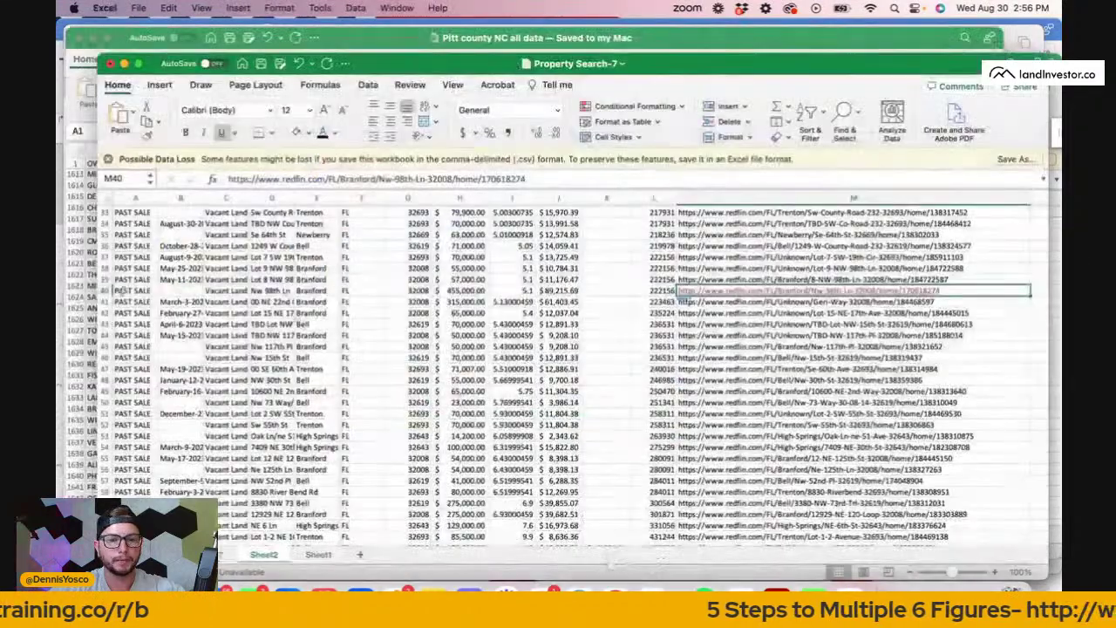
{"action": "left_click", "coordinate": [103, 291]}
{"action": "right_click", "coordinate": [104, 290]}
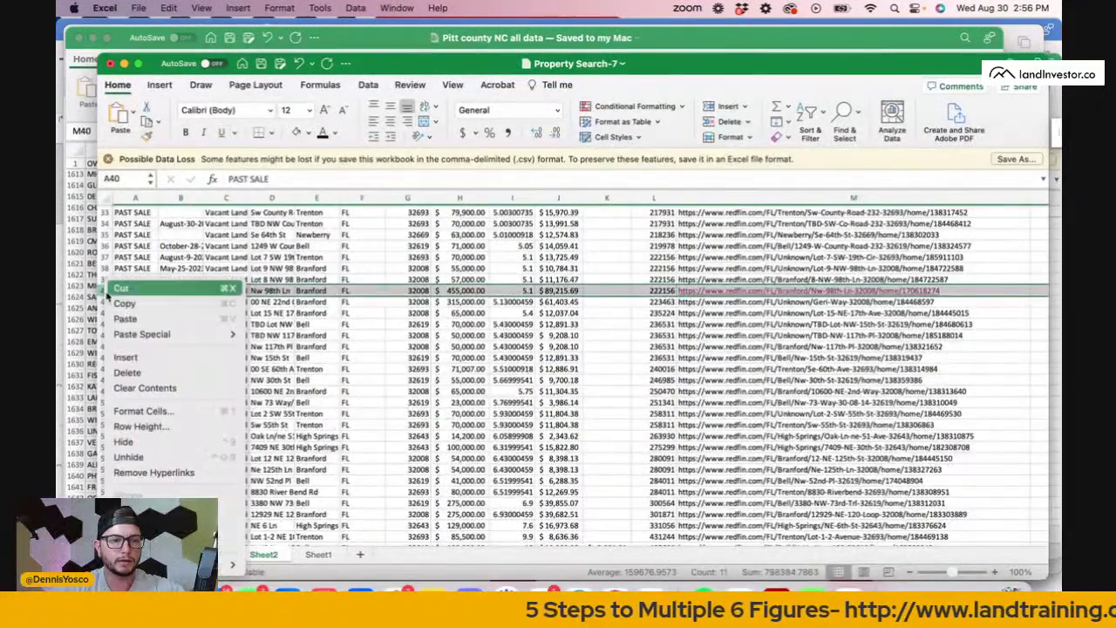
{"action": "left_click", "coordinate": [235, 370]}
{"action": "scroll", "coordinate": [515, 291], "scroll_direction": "up", "scroll_amount": 10}
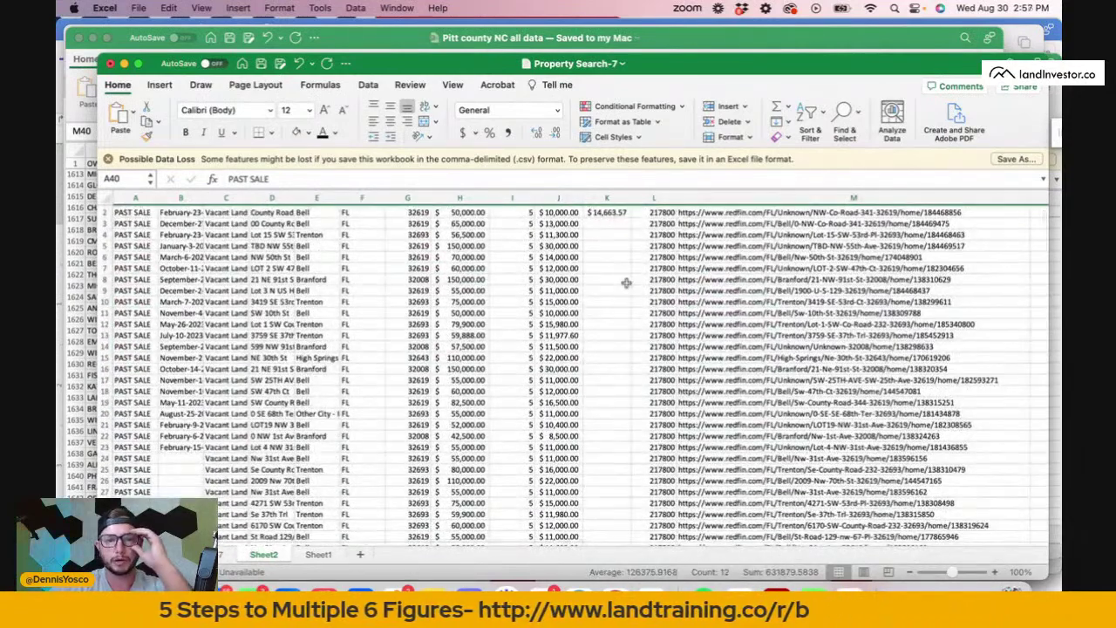
{"action": "scroll", "coordinate": [626, 283], "scroll_direction": "down", "scroll_amount": 5}
{"action": "scroll", "coordinate": [626, 283], "scroll_direction": "down", "scroll_amount": 4}
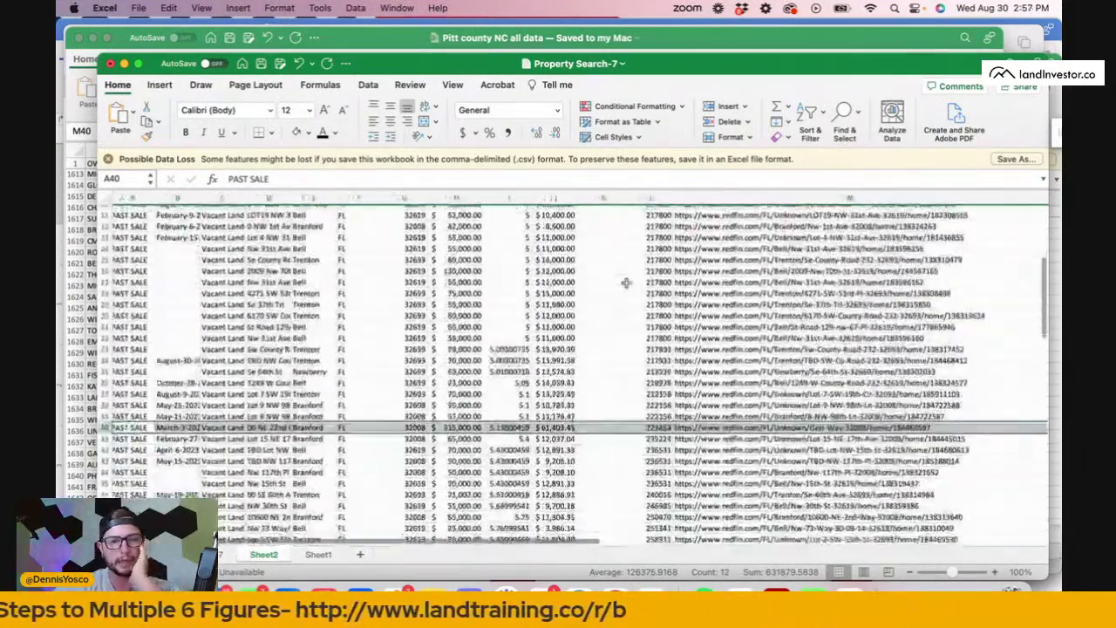
{"action": "scroll", "coordinate": [626, 282], "scroll_direction": "up", "scroll_amount": 8}
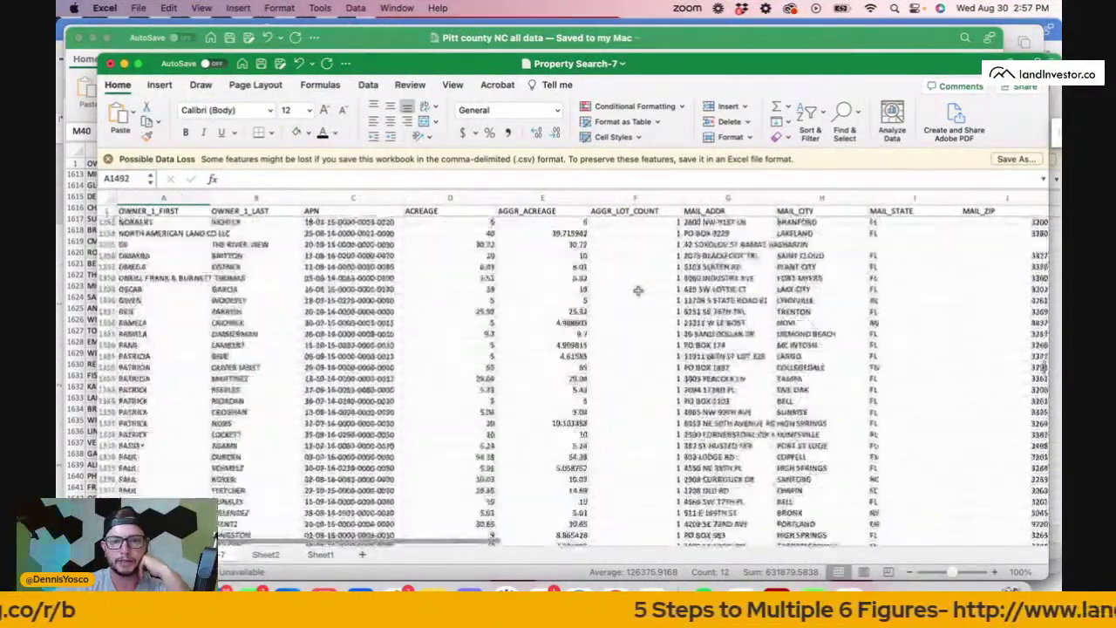
On the property owner list sheet, sort the rows by ACREAGE from smallest to largest, expanding the selection to all columns.
{"action": "scroll", "coordinate": [515, 218], "scroll_direction": "up", "scroll_amount": 15}
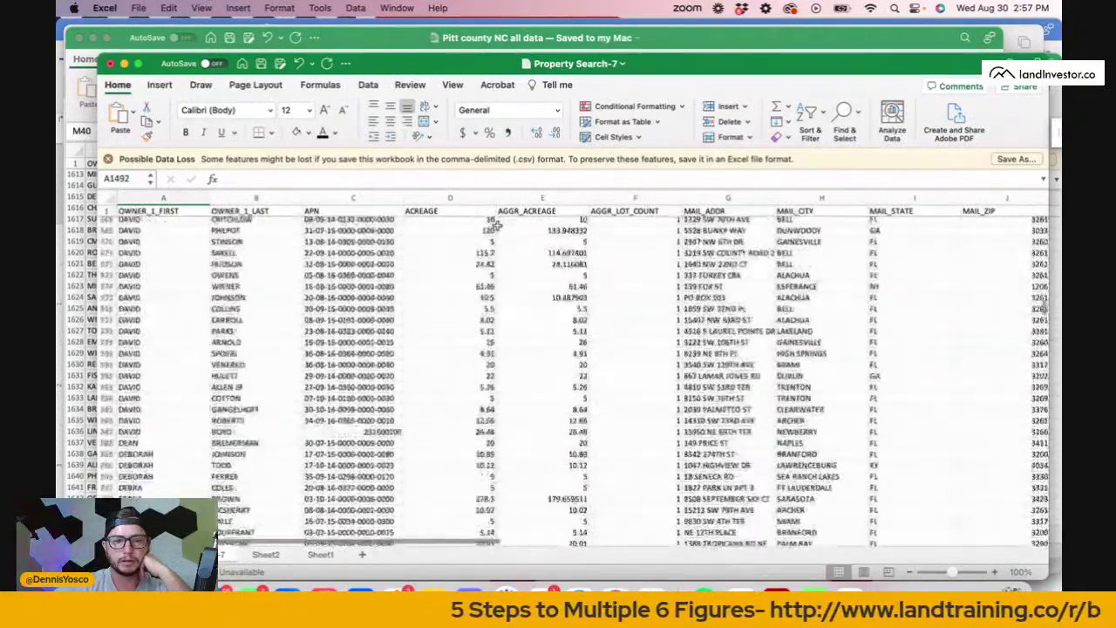
{"action": "scroll", "coordinate": [495, 225], "scroll_direction": "up", "scroll_amount": 10}
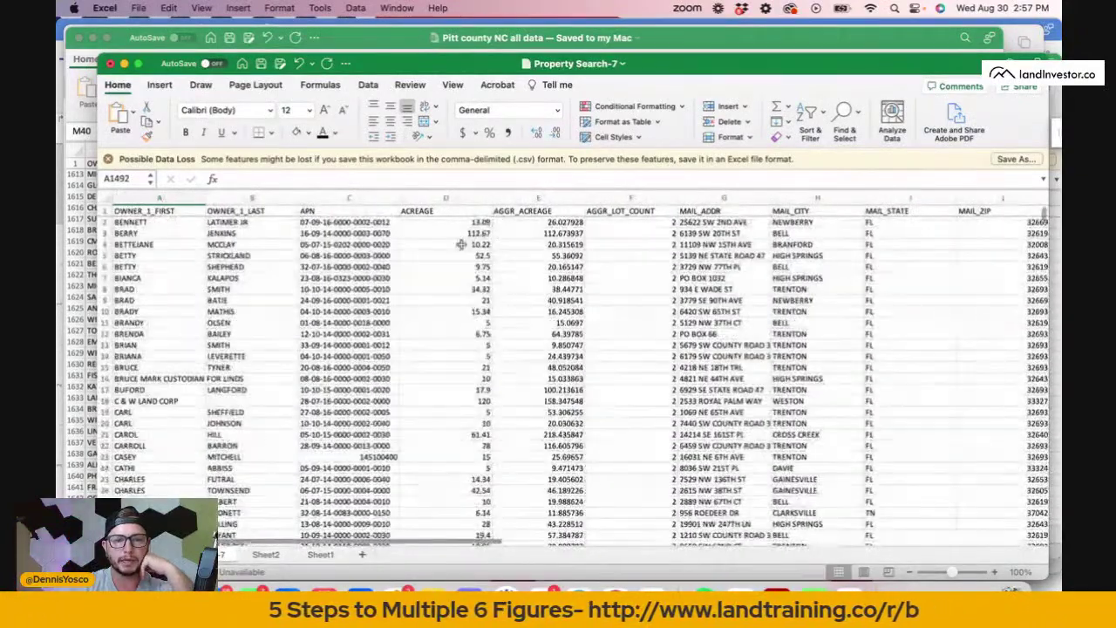
{"action": "left_click", "coordinate": [468, 233]}
{"action": "left_click", "coordinate": [446, 198]}
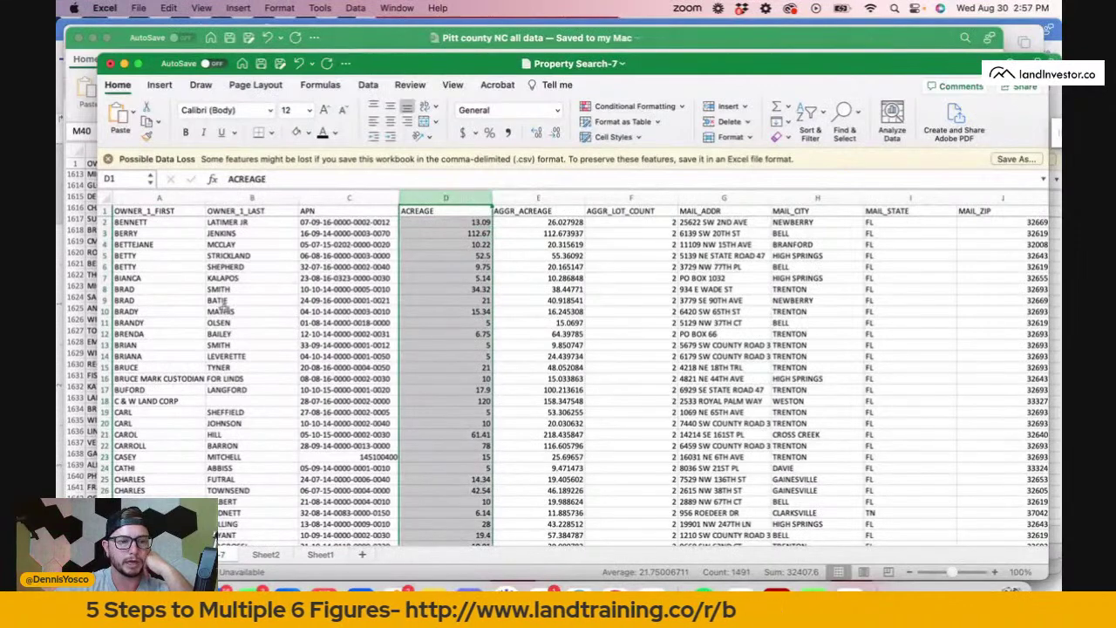
{"action": "left_click", "coordinate": [810, 112]}
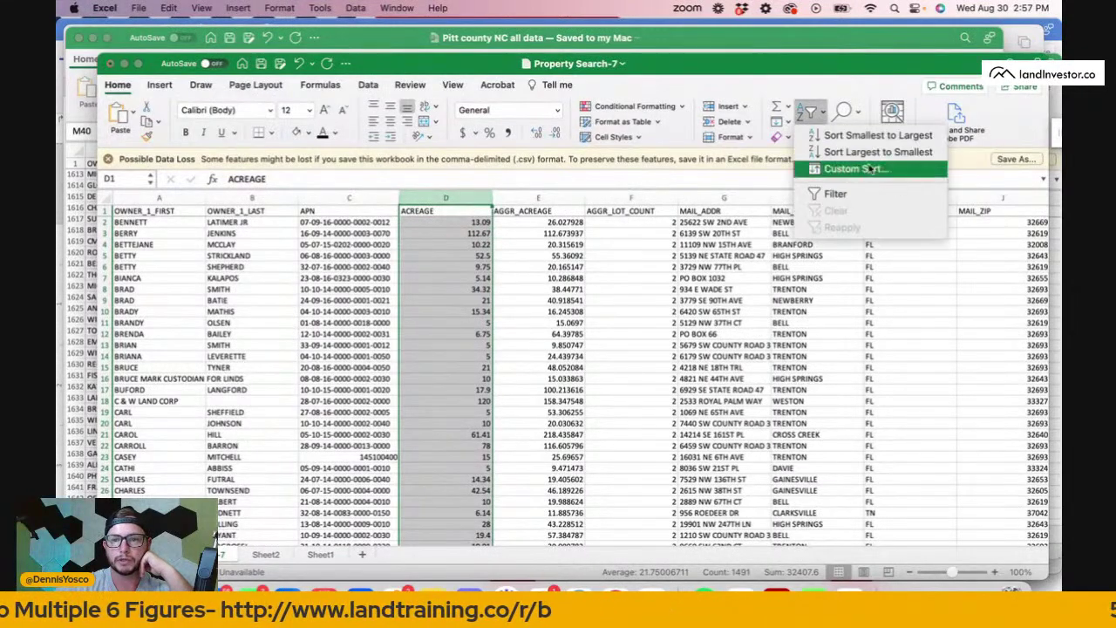
{"action": "left_click", "coordinate": [850, 136]}
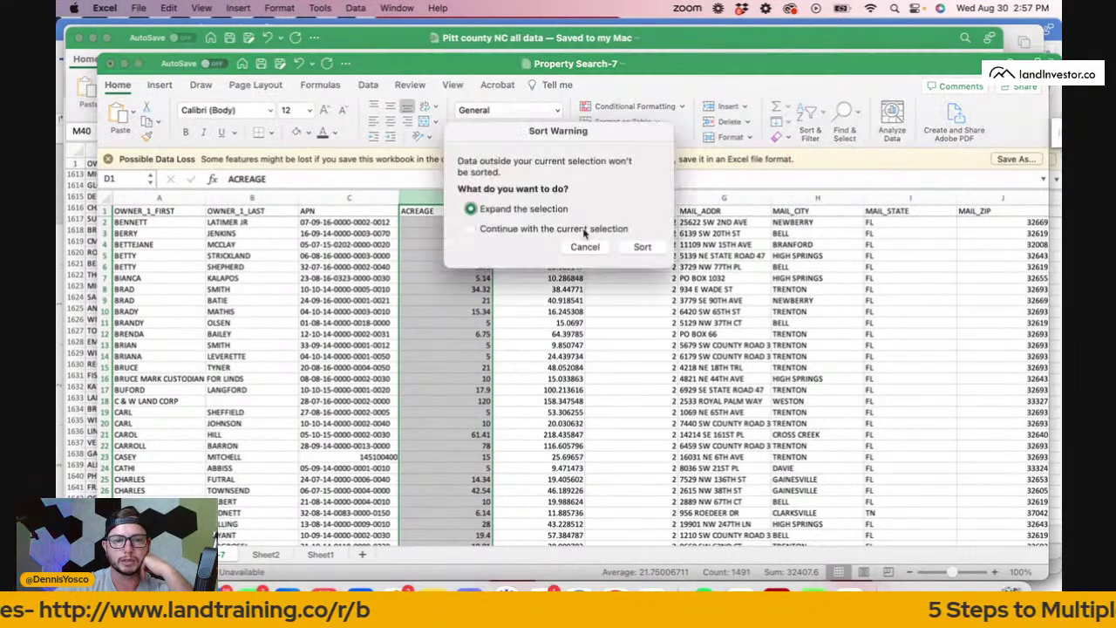
{"action": "left_click", "coordinate": [638, 250]}
{"action": "left_click", "coordinate": [558, 245]}
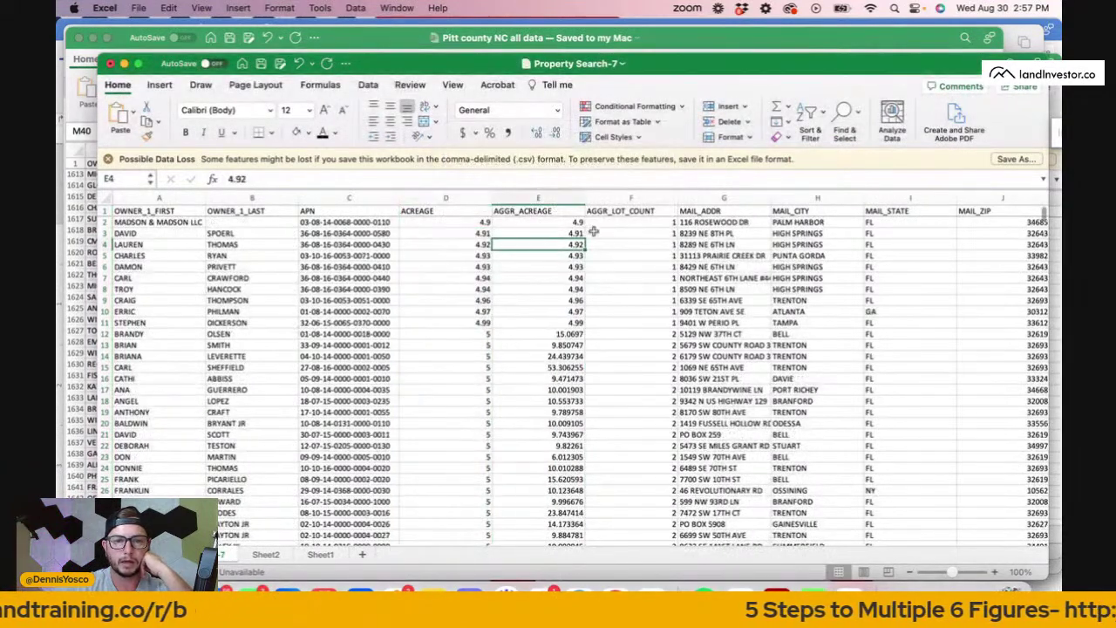
Insert a column between ACREAGE and AGGR_ACREAGE and give it the header PPA.
{"action": "right_click", "coordinate": [547, 198]}
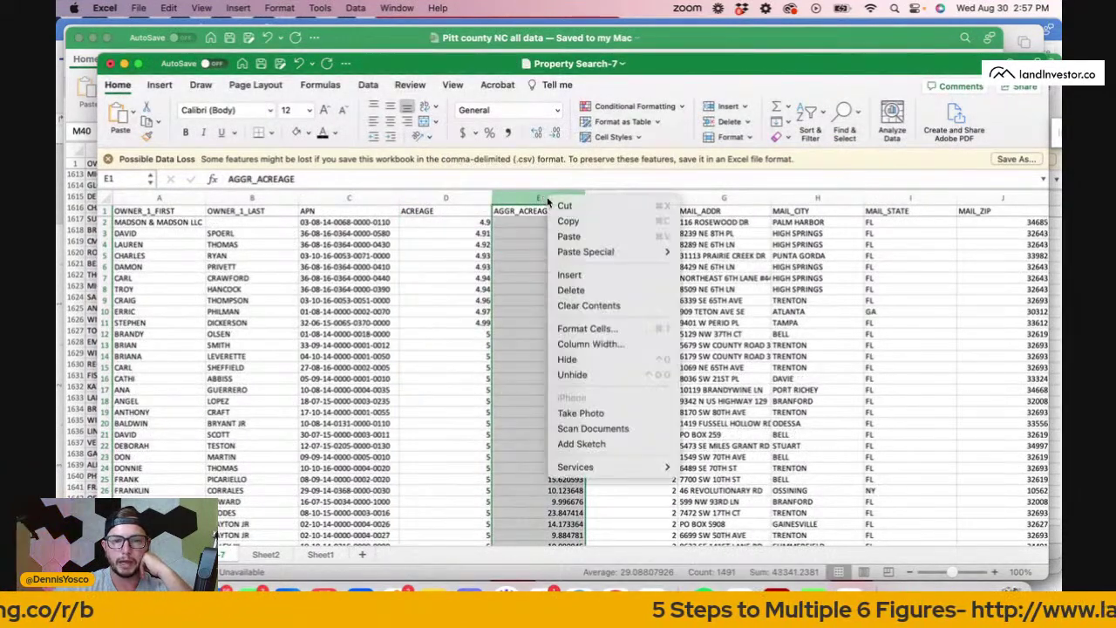
{"action": "left_click", "coordinate": [586, 288]}
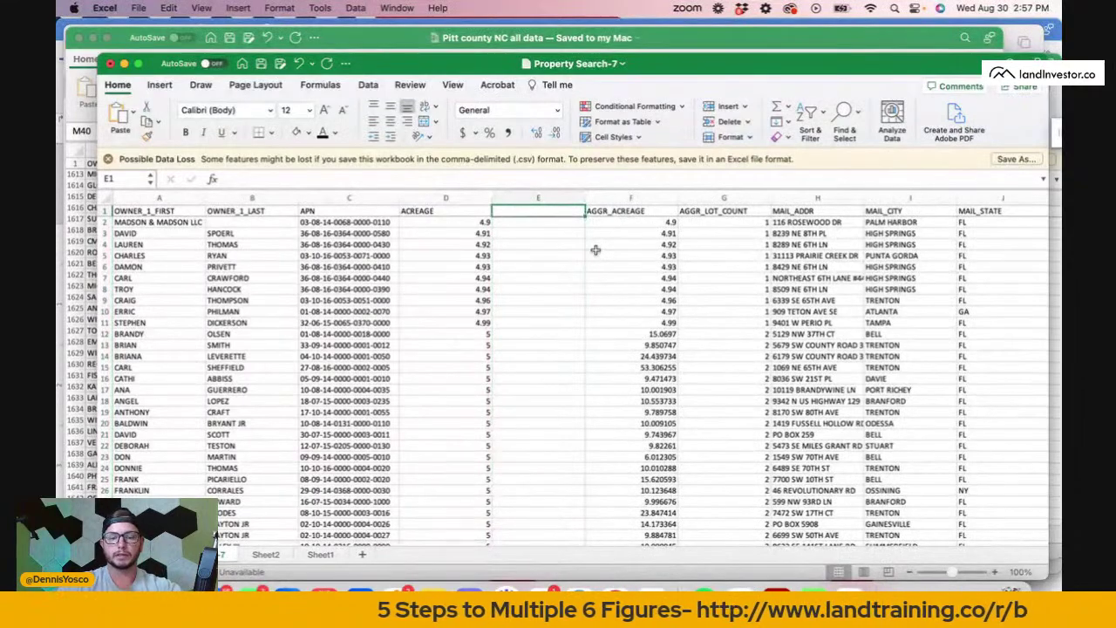
{"action": "type", "text": "PPA"}
{"action": "key", "text": "Return"}
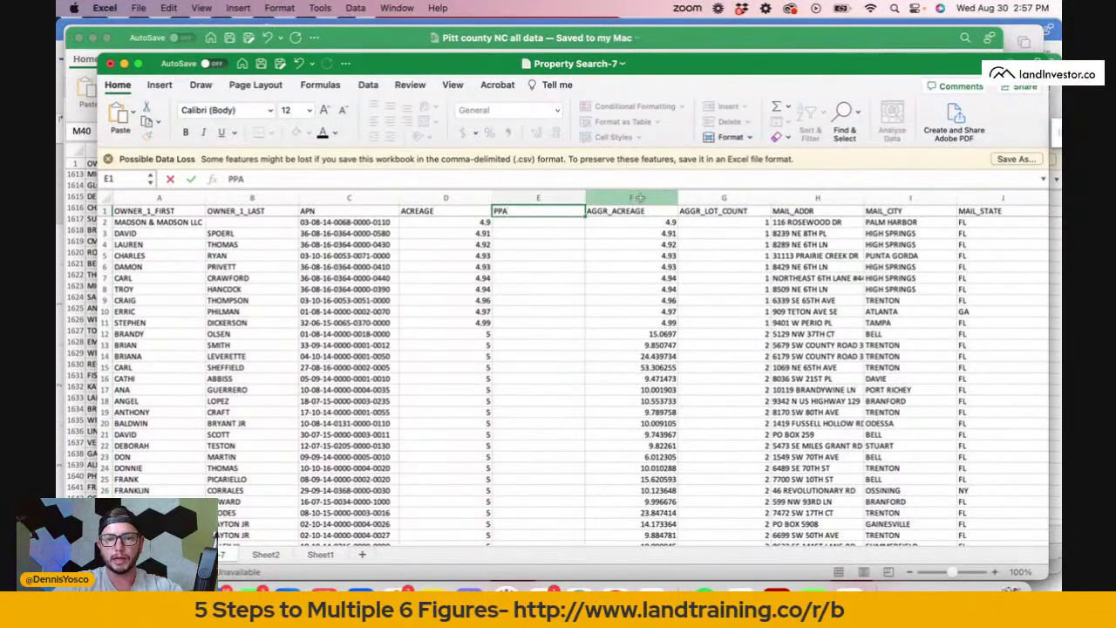
Insert another column after PPA and give it the header Market Price.
{"action": "right_click", "coordinate": [645, 201]}
{"action": "left_click", "coordinate": [662, 274]}
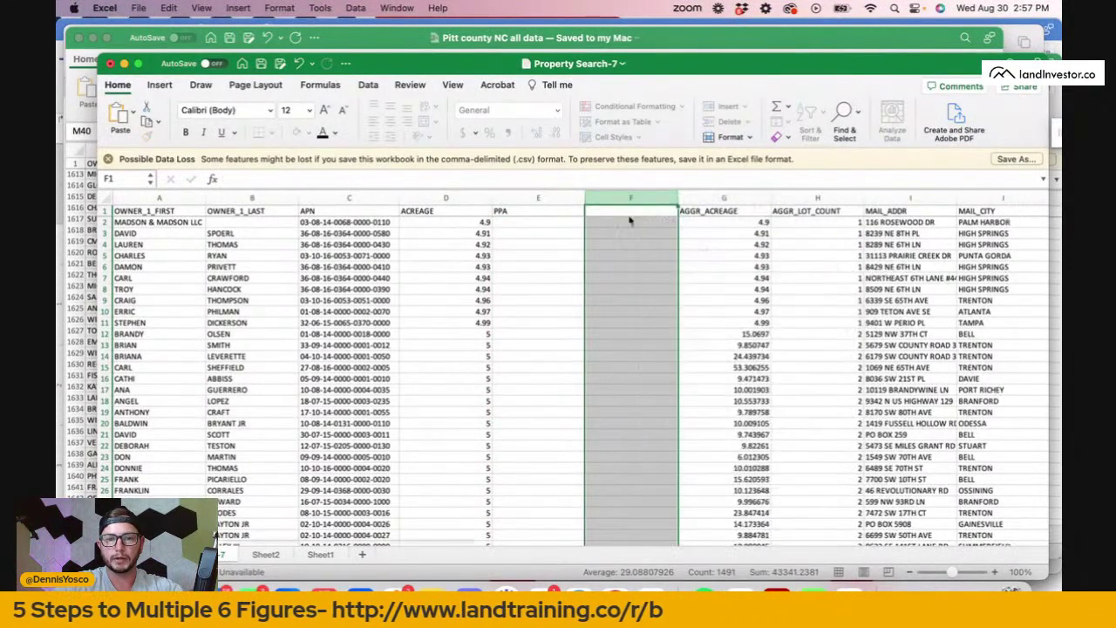
{"action": "left_click", "coordinate": [620, 214]}
{"action": "type", "text": "Market Price"}
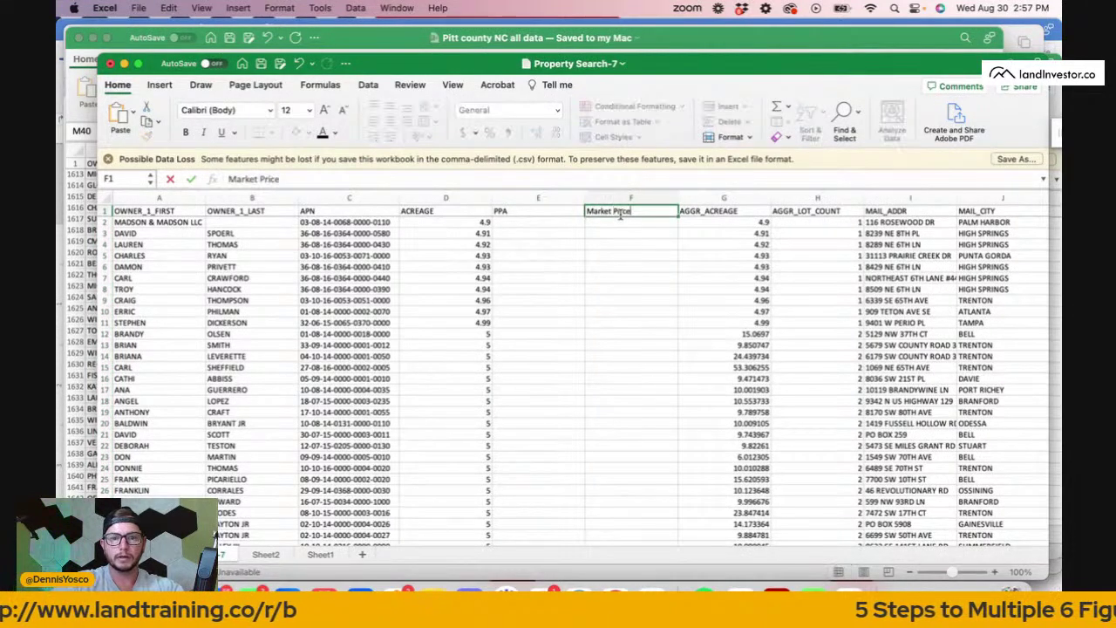
Insert a column after Market Price and give it the header 50% offer.
{"action": "left_click", "coordinate": [716, 198]}
{"action": "right_click", "coordinate": [718, 200]}
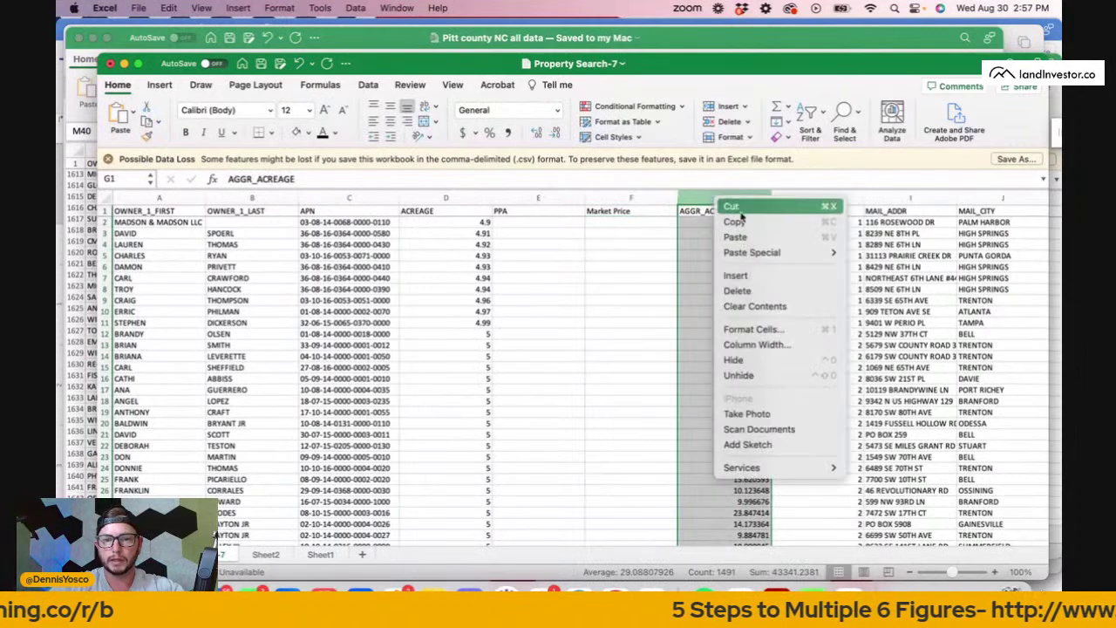
{"action": "left_click", "coordinate": [736, 276]}
{"action": "left_click", "coordinate": [705, 210]}
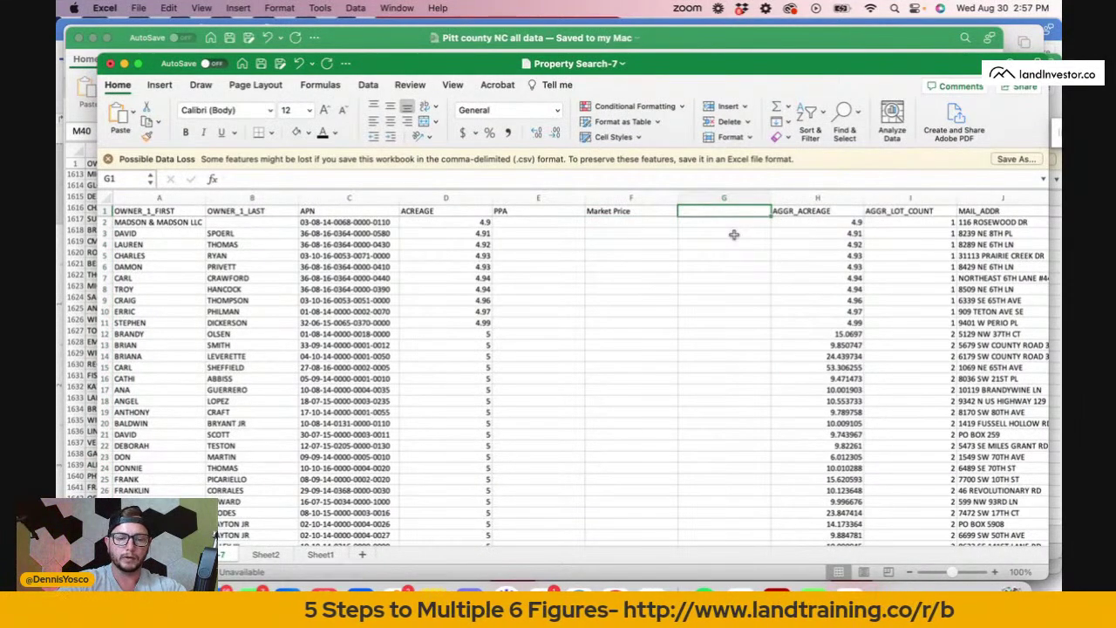
{"action": "type", "text": "50% offer"}
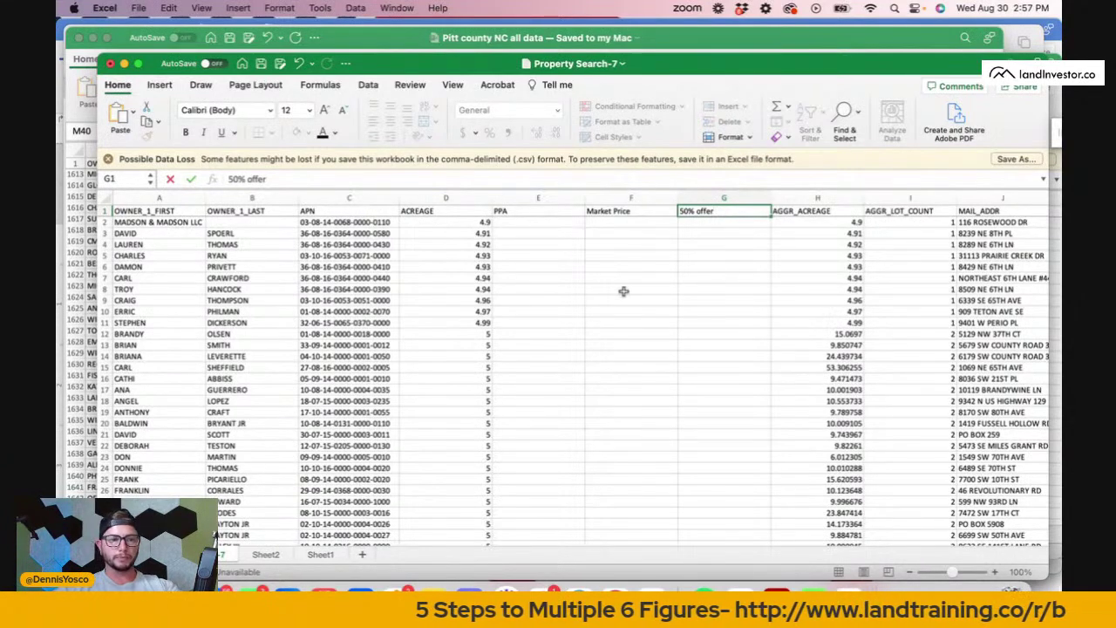
{"action": "left_click", "coordinate": [139, 9]}
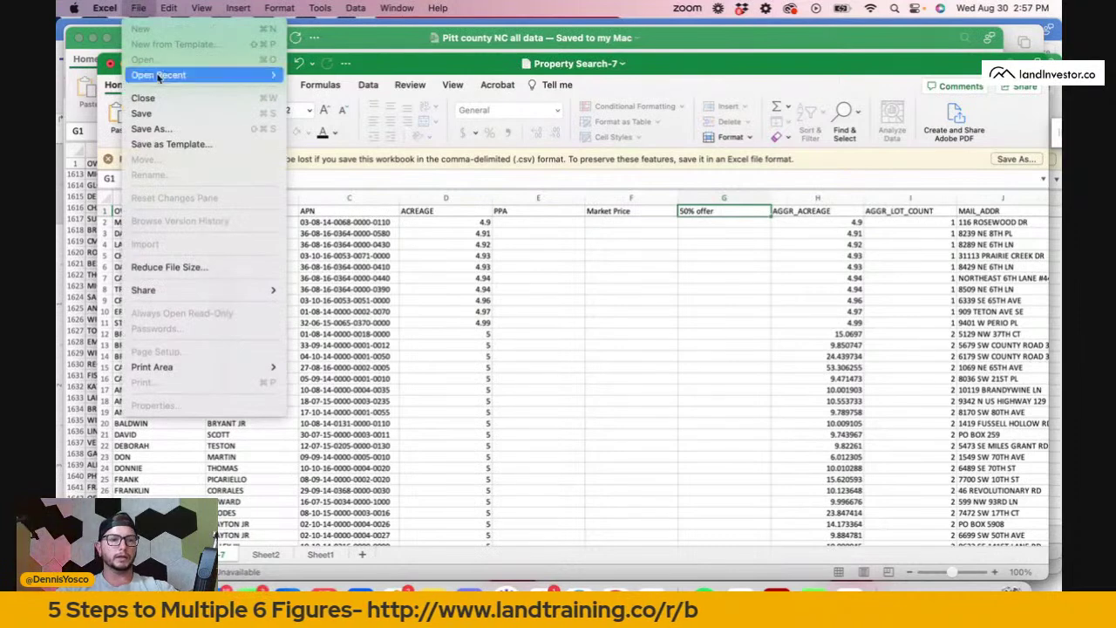
{"action": "left_click", "coordinate": [181, 128]}
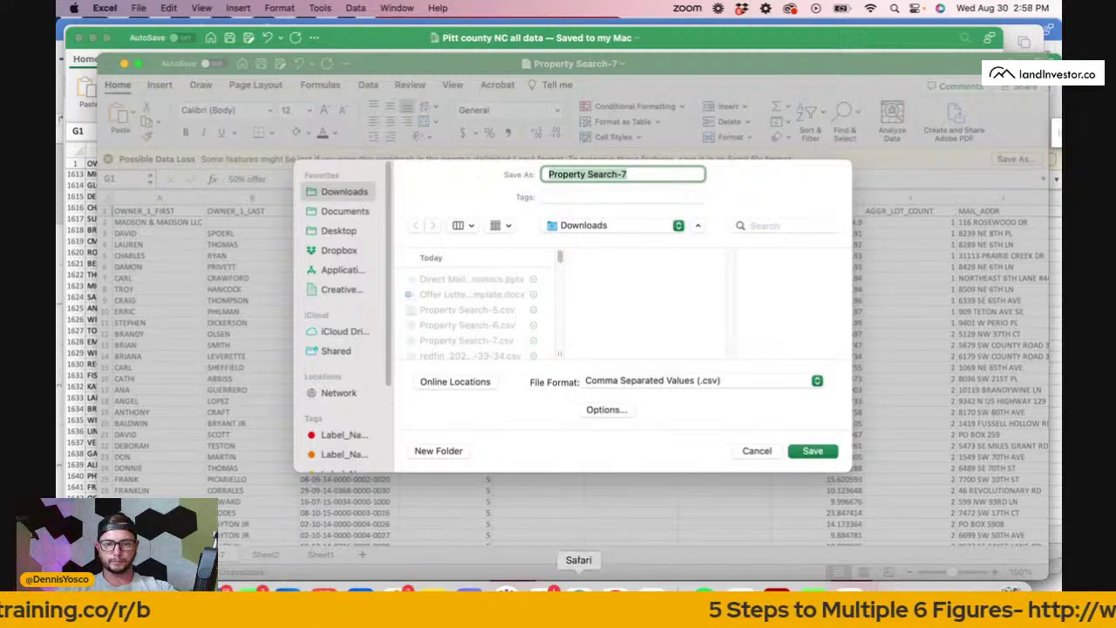
{"action": "left_click", "coordinate": [578, 595]}
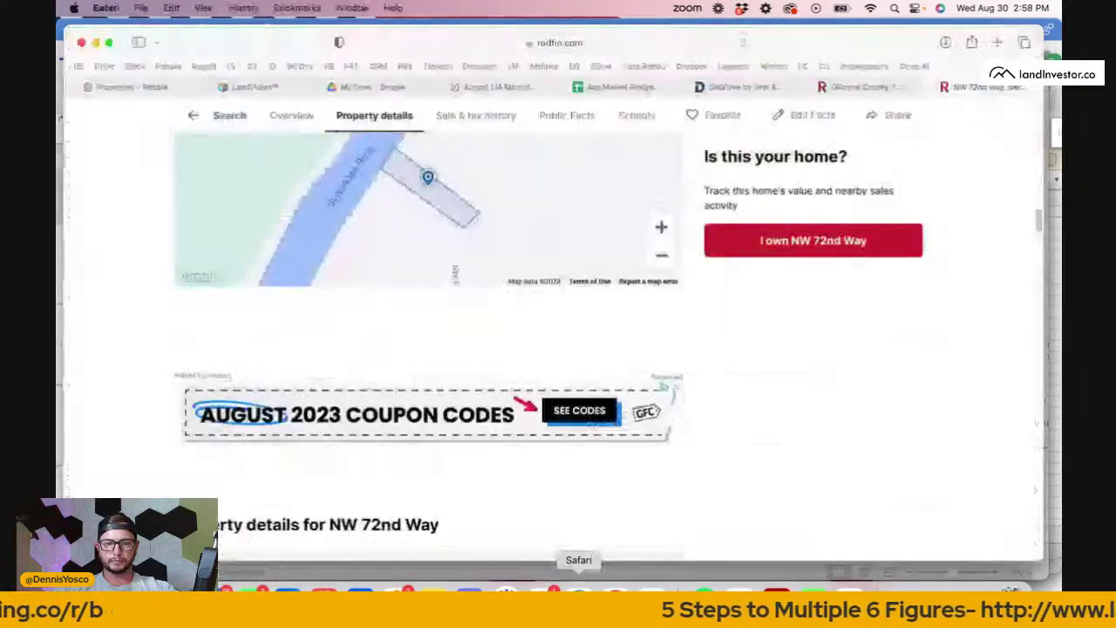
{"action": "left_click", "coordinate": [262, 88]}
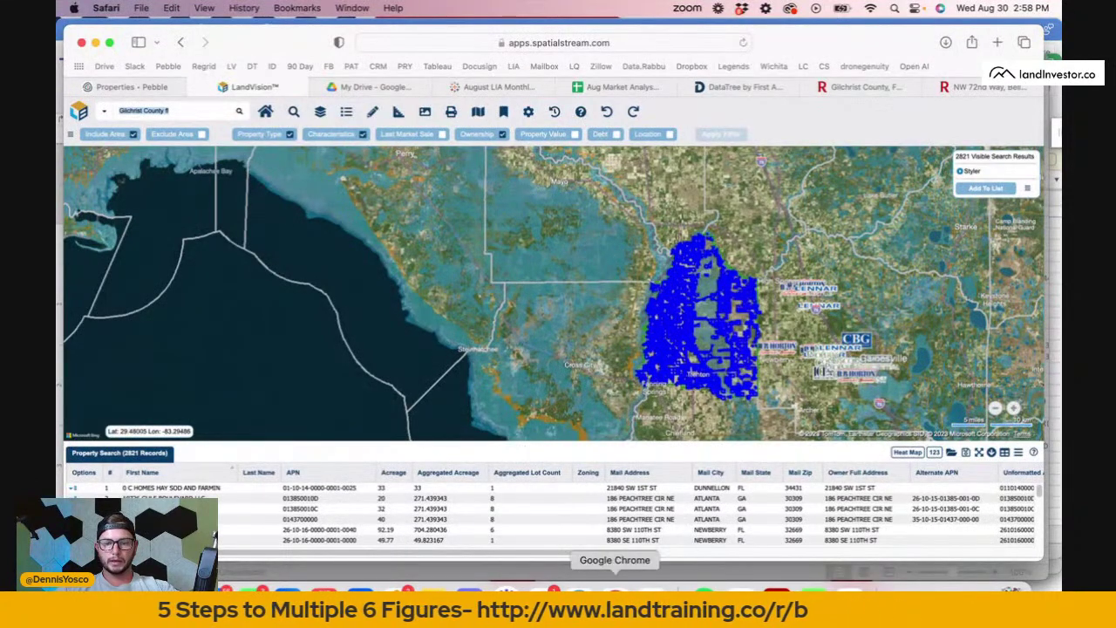
{"action": "left_click", "coordinate": [562, 595]}
{"action": "type", "text": "Gilchrist County fl All Data"}
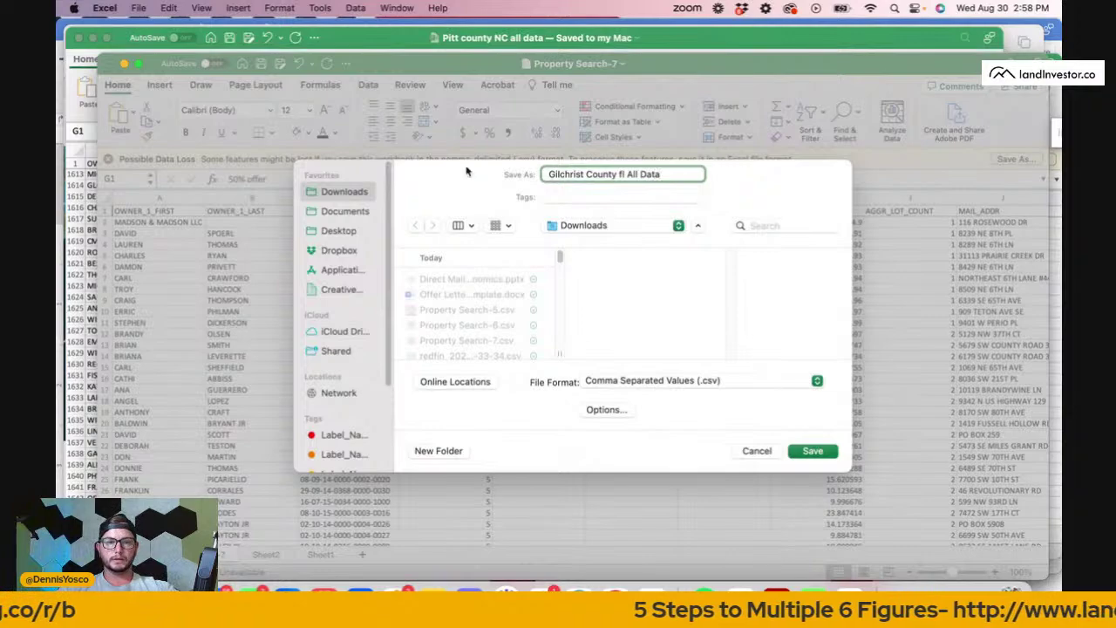
{"action": "left_click", "coordinate": [344, 229]}
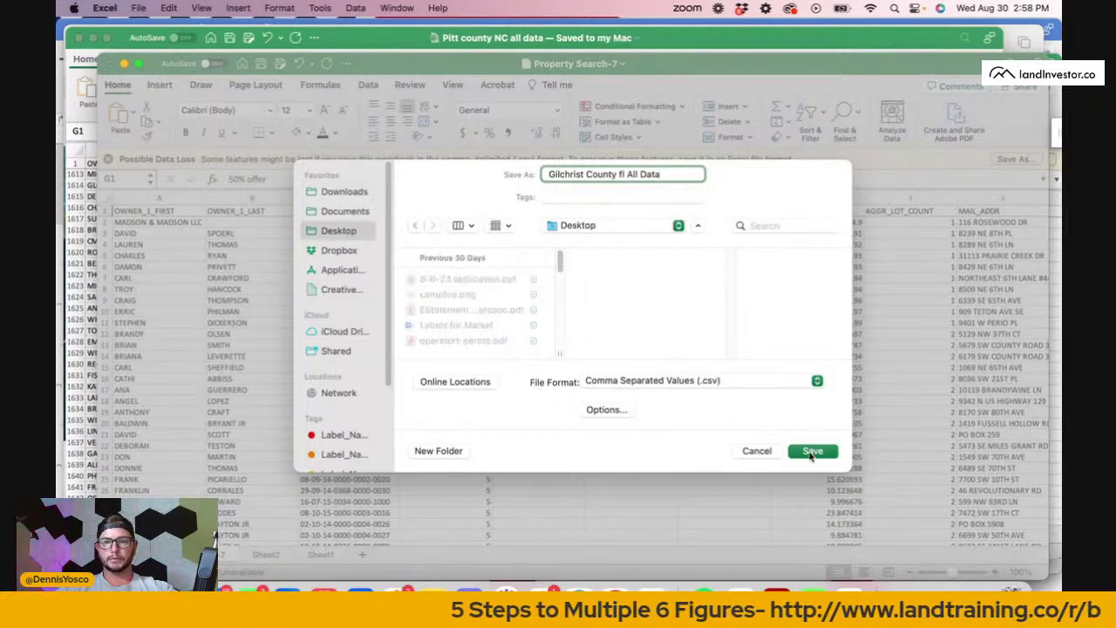
{"action": "left_click", "coordinate": [811, 451]}
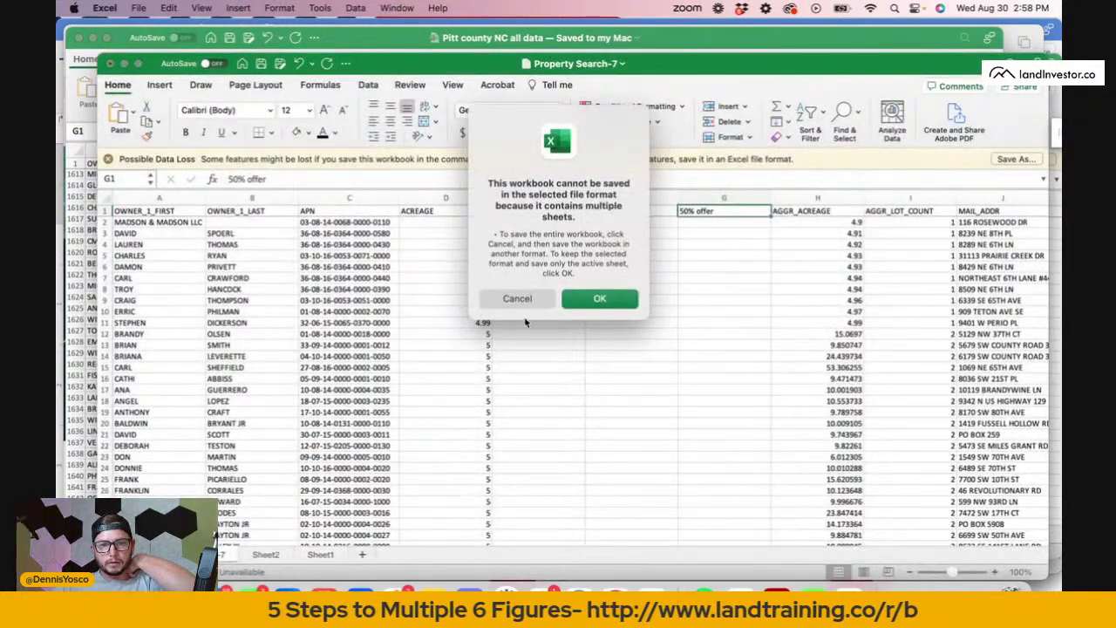
{"action": "left_click", "coordinate": [517, 298]}
Save the workbook to the Desktop as an Excel Workbook (.xlsx) named "Gilchrist County fl all Data".
{"action": "left_click", "coordinate": [147, 10]}
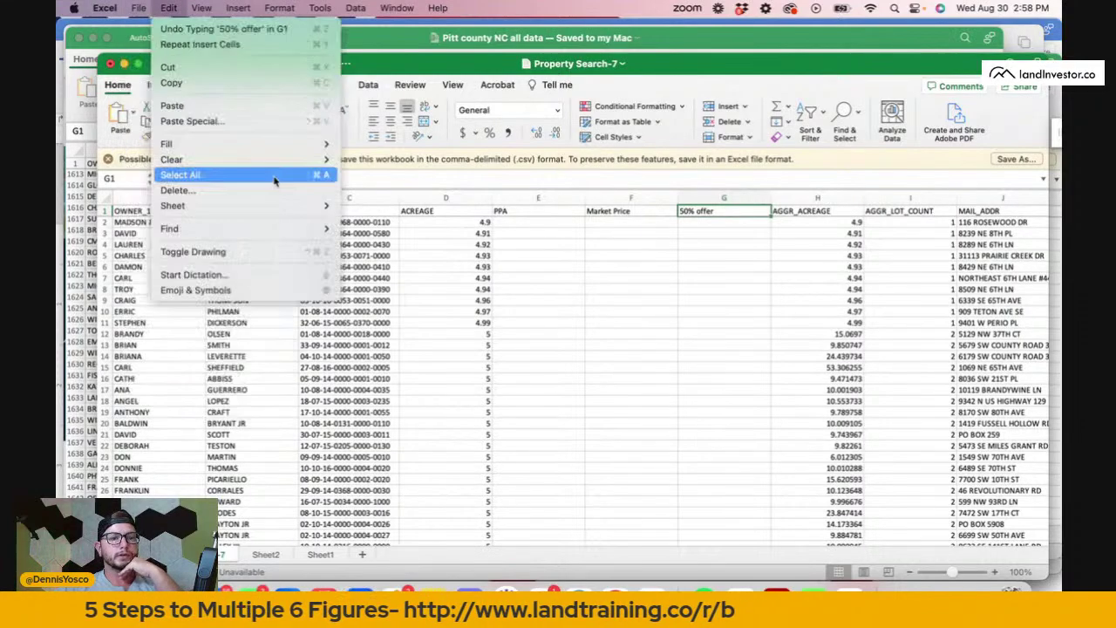
{"action": "left_click", "coordinate": [150, 129]}
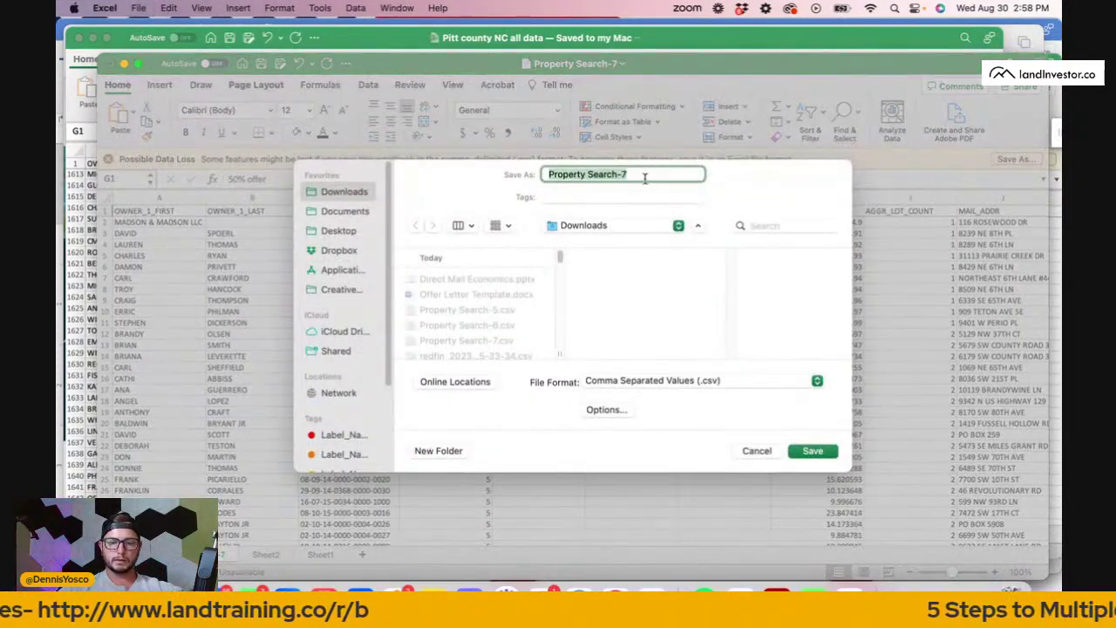
{"action": "type", "text": "Gilchrist County fl all Data"}
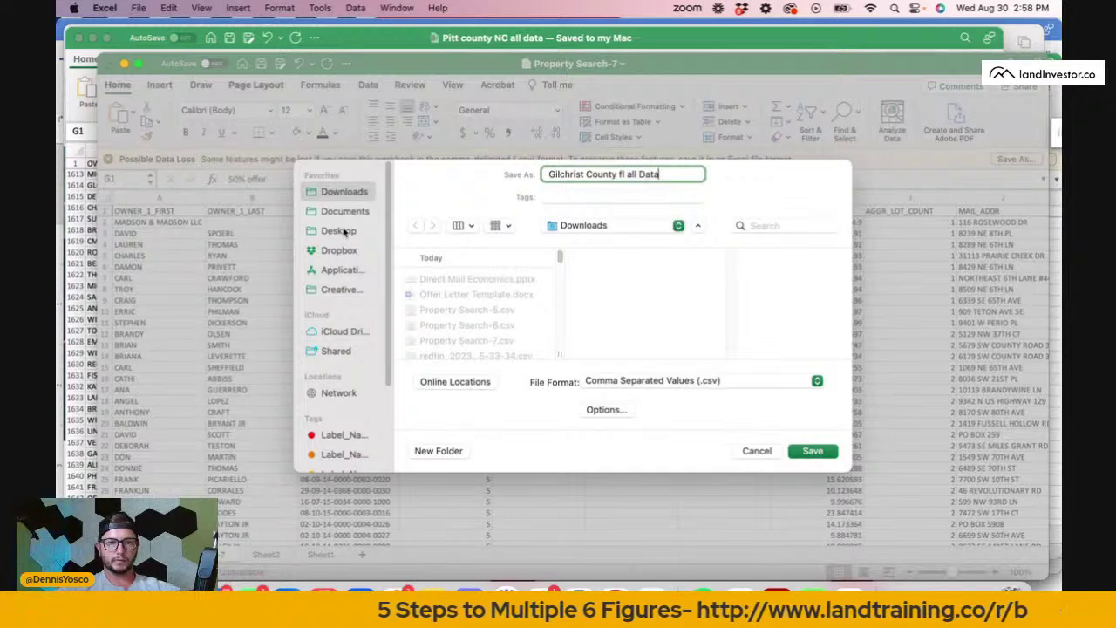
{"action": "left_click", "coordinate": [653, 384]}
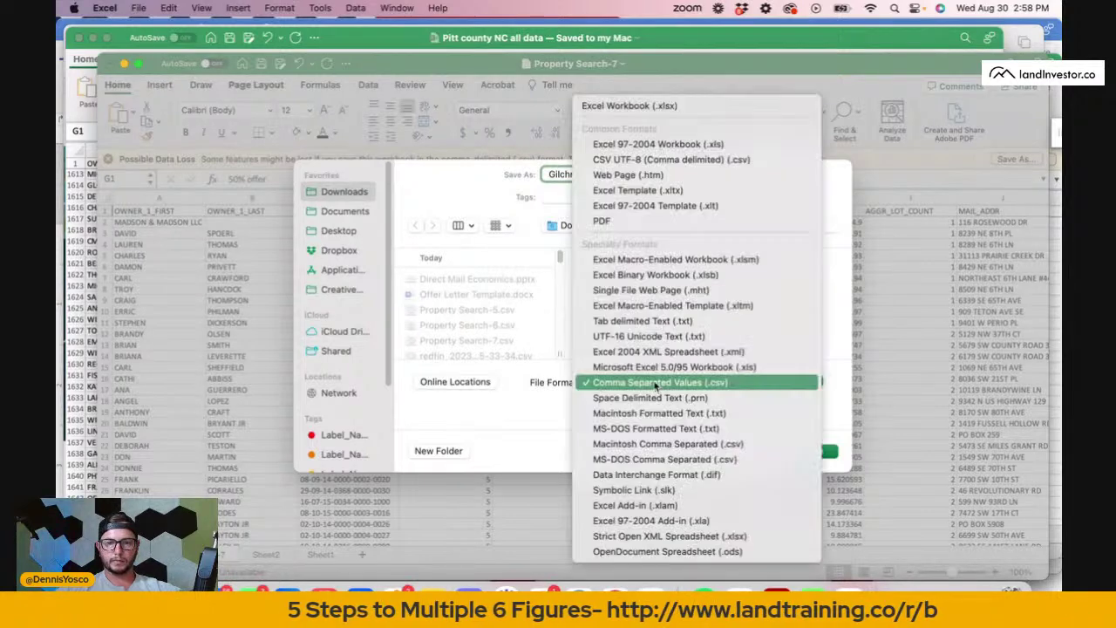
{"action": "left_click", "coordinate": [672, 107]}
{"action": "left_click", "coordinate": [338, 232]}
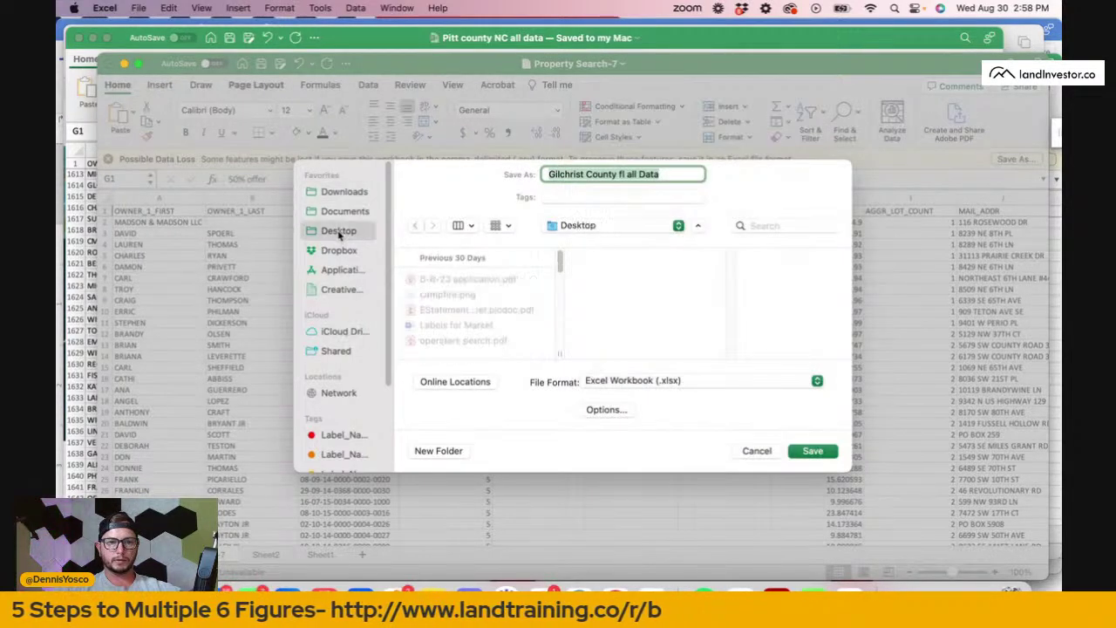
{"action": "left_click", "coordinate": [832, 454]}
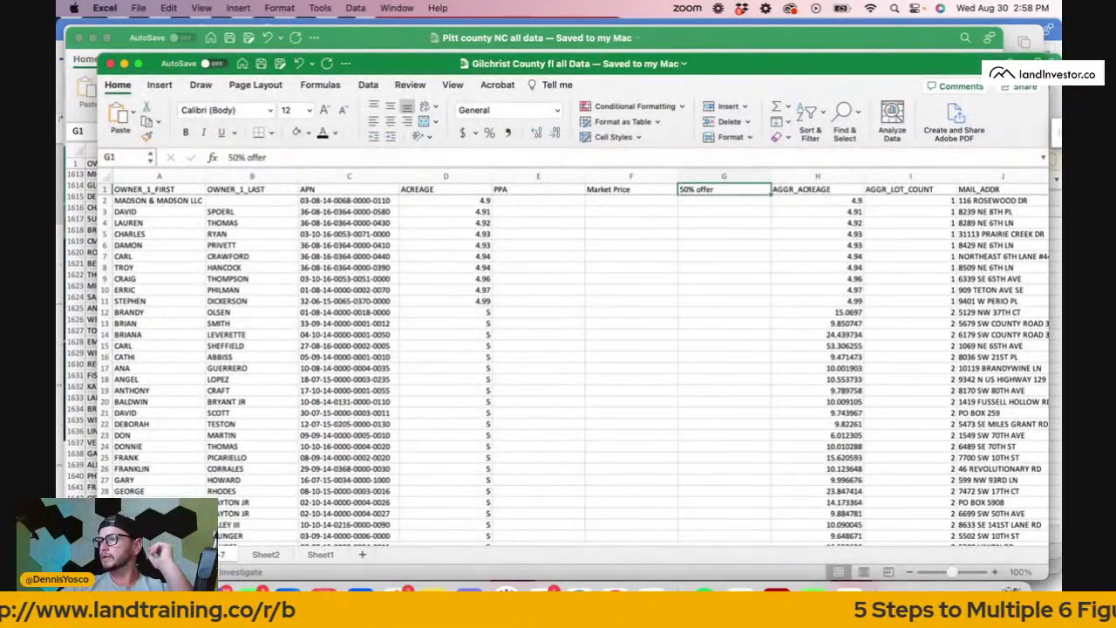
Minimize the open workbooks and view the Tableau STR Analysis 10-20 Acres table in Safari, enlarged for reading.
{"action": "left_click", "coordinate": [124, 64]}
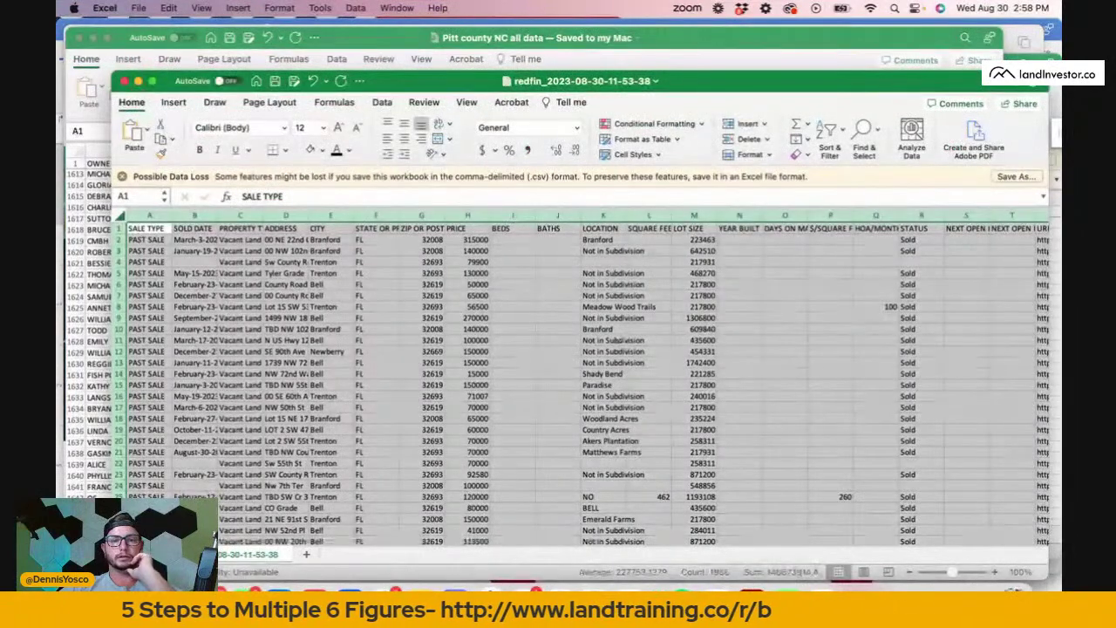
{"action": "left_click", "coordinate": [93, 38]}
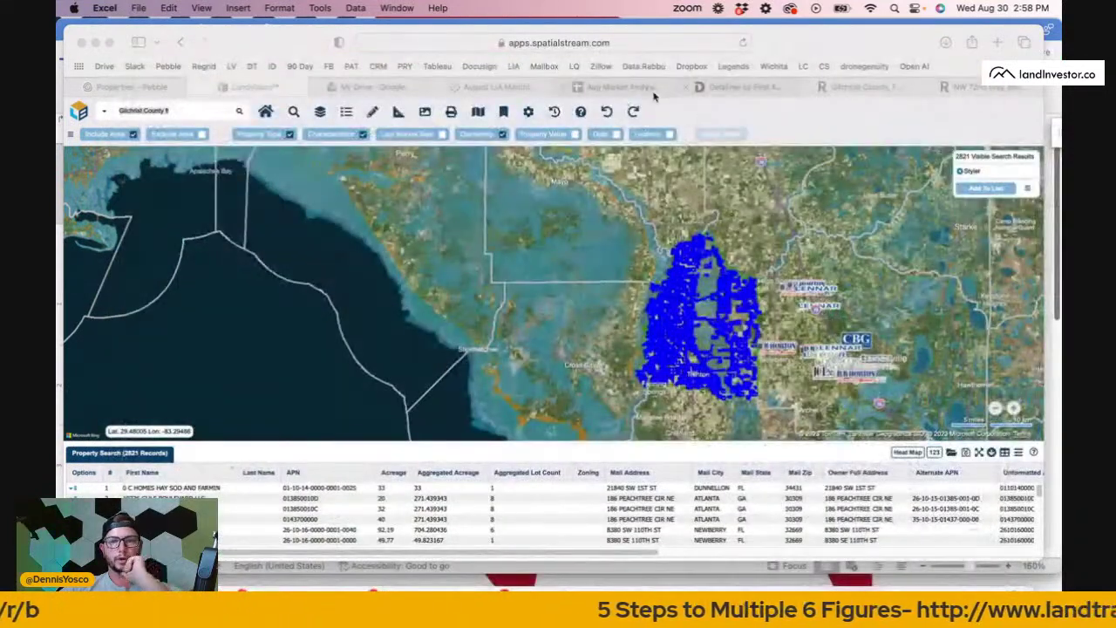
{"action": "left_click", "coordinate": [479, 87]}
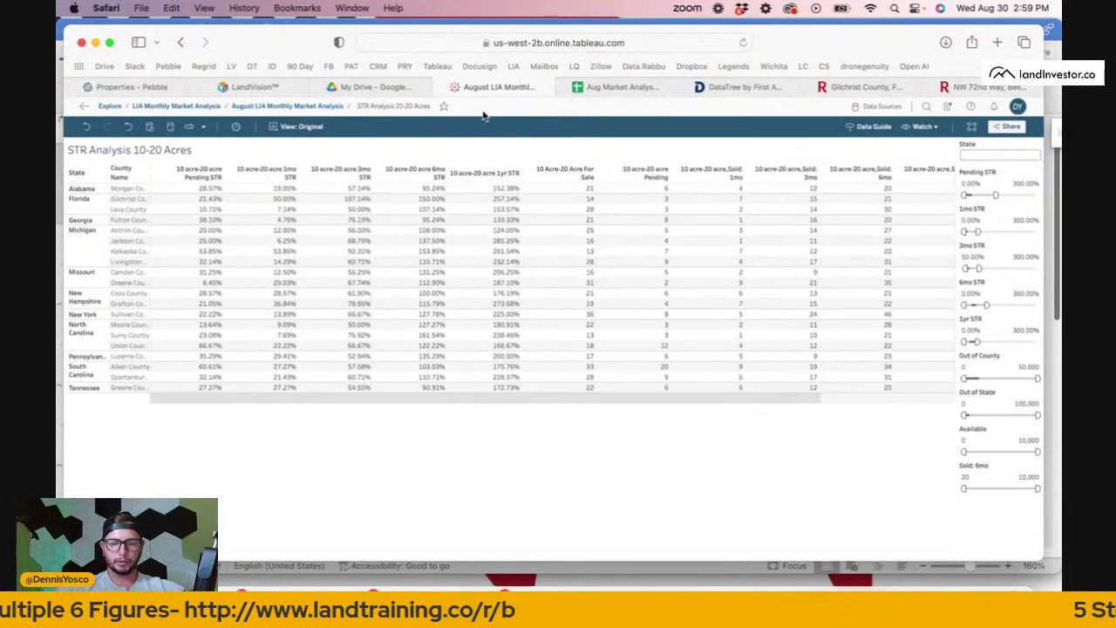
{"action": "key", "text": "super+equal"}
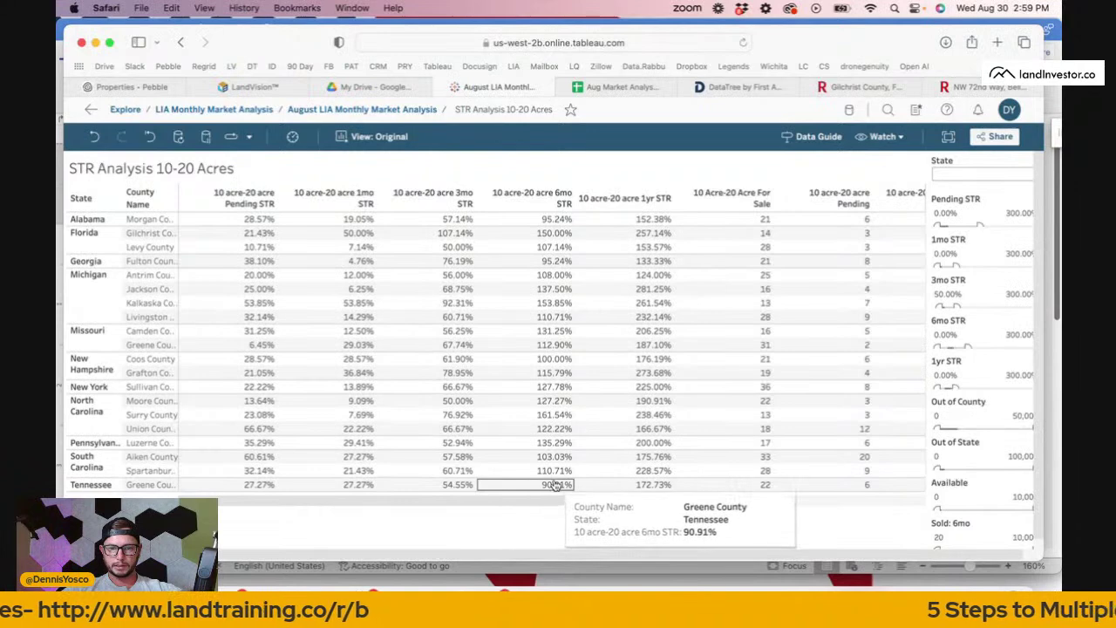
Search Redfin's sold land listings for Greene County, TN, and examine the county's surroundings on the map.
{"action": "left_click", "coordinate": [850, 87]}
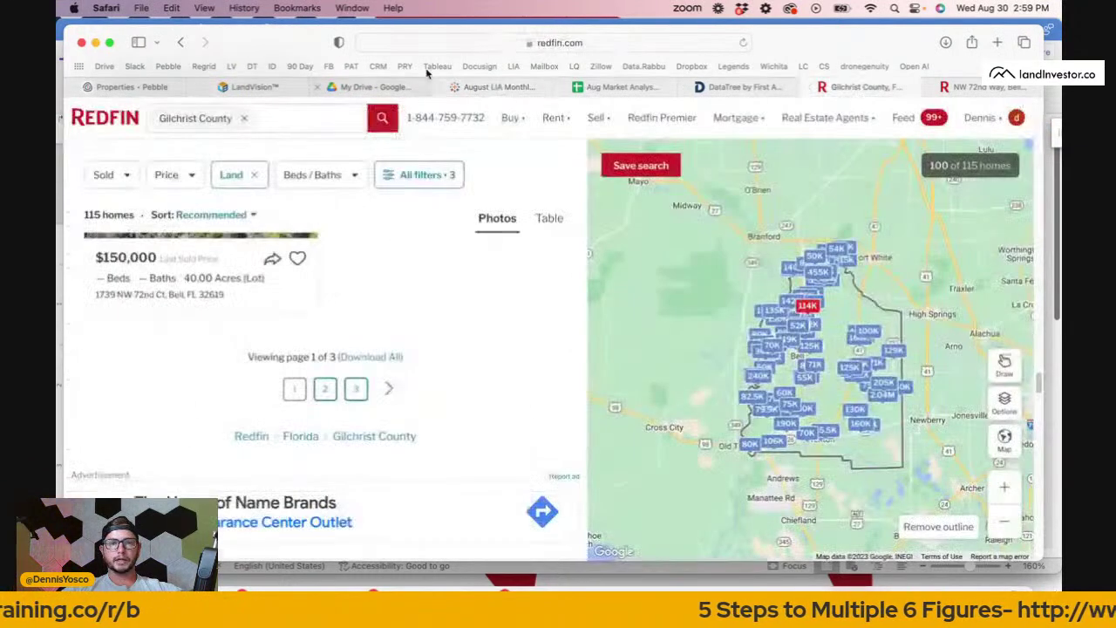
{"action": "left_click", "coordinate": [244, 117]}
{"action": "type", "text": "Green"}
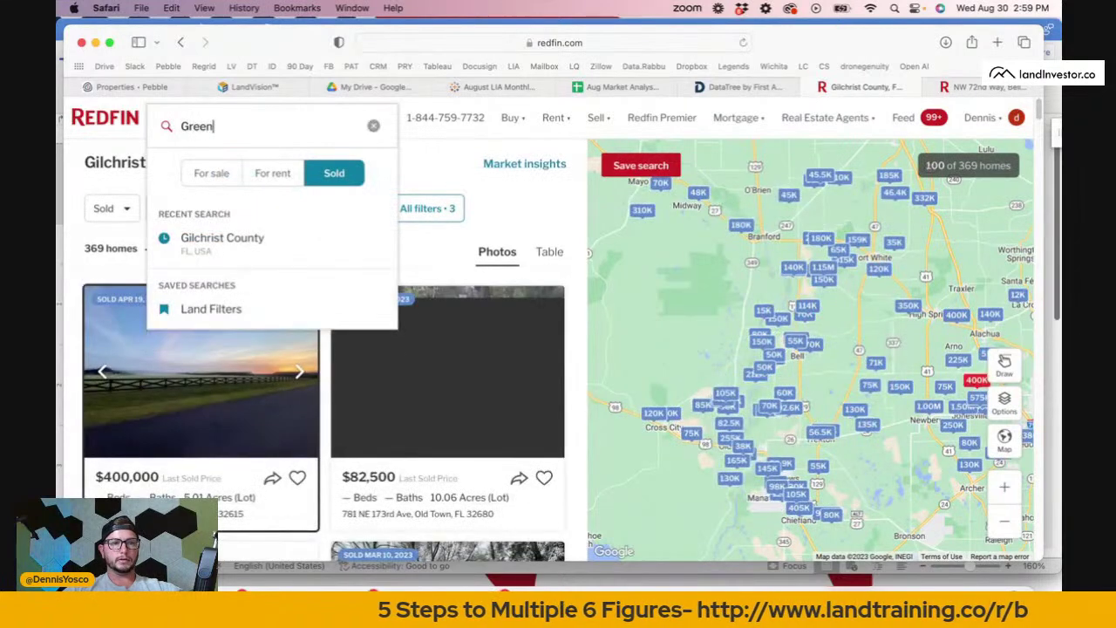
{"action": "type", "text": "e county"}
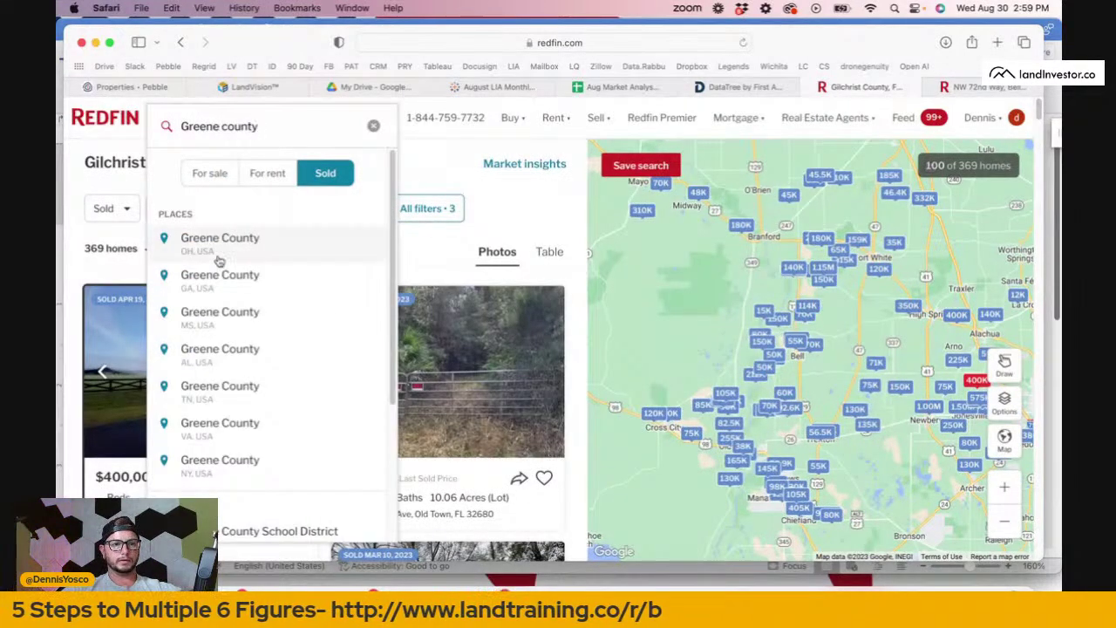
{"action": "left_click", "coordinate": [247, 385]}
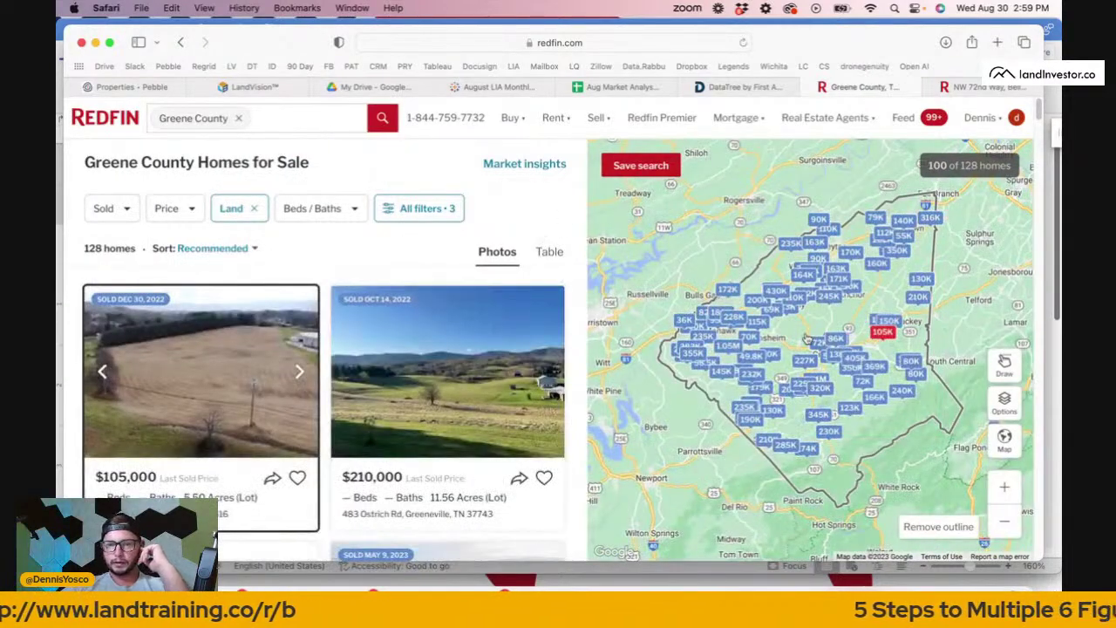
{"action": "scroll", "coordinate": [808, 340], "scroll_direction": "down", "scroll_amount": 2}
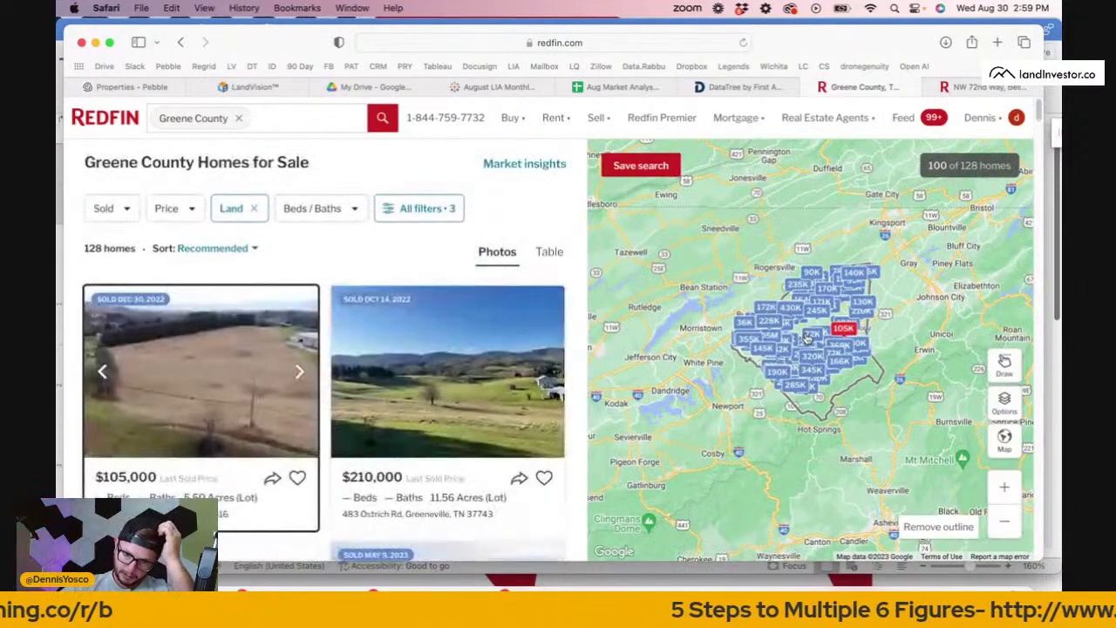
{"action": "scroll", "coordinate": [809, 340], "scroll_direction": "down", "scroll_amount": 3}
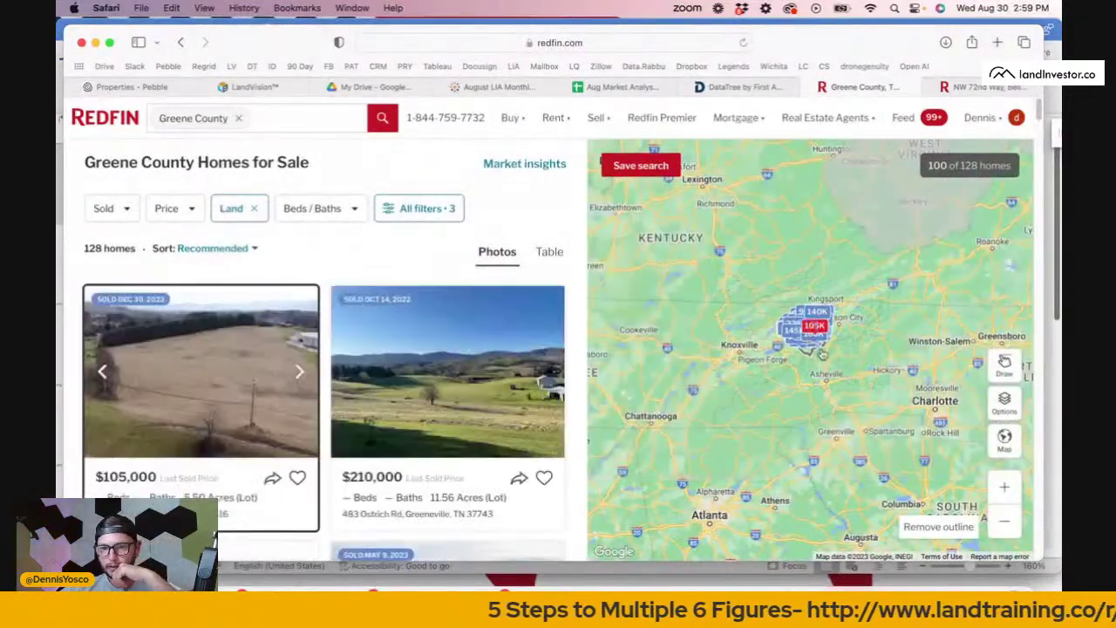
{"action": "scroll", "coordinate": [824, 356], "scroll_direction": "up", "scroll_amount": 4}
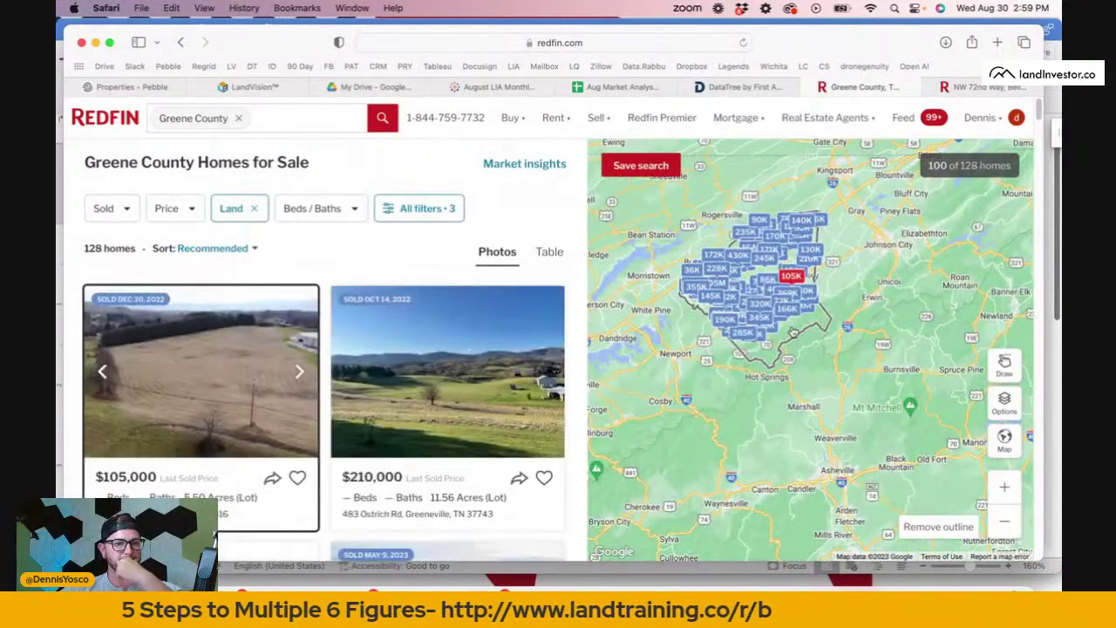
{"action": "scroll", "coordinate": [793, 332], "scroll_direction": "up", "scroll_amount": 2}
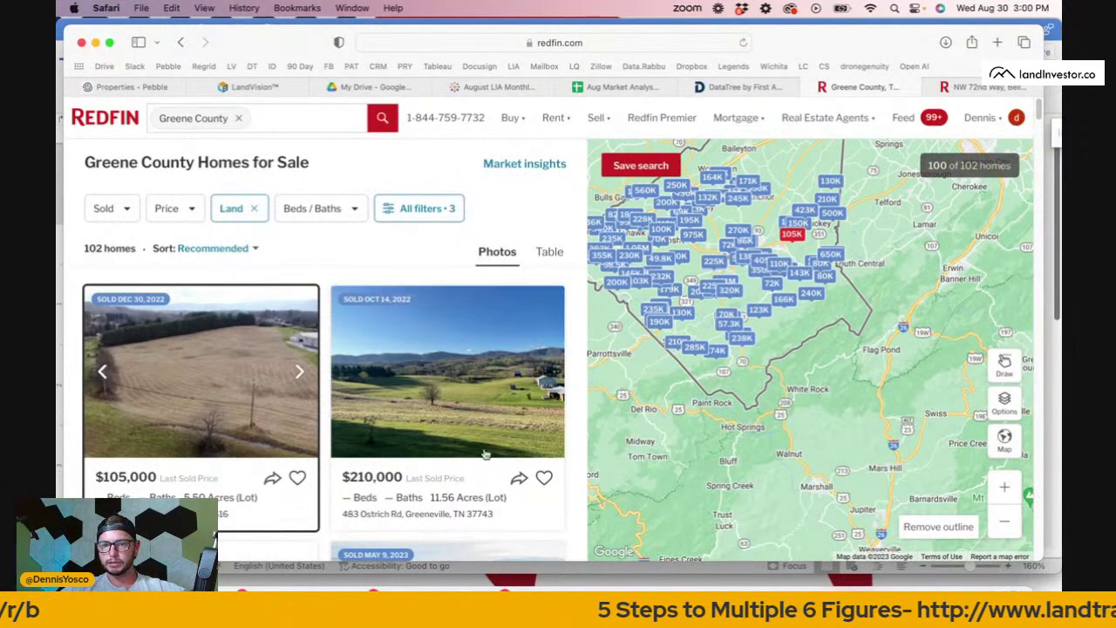
{"action": "left_click", "coordinate": [453, 209]}
{"action": "scroll", "coordinate": [441, 379], "scroll_direction": "down", "scroll_amount": 5}
{"action": "scroll", "coordinate": [441, 381], "scroll_direction": "down", "scroll_amount": 3}
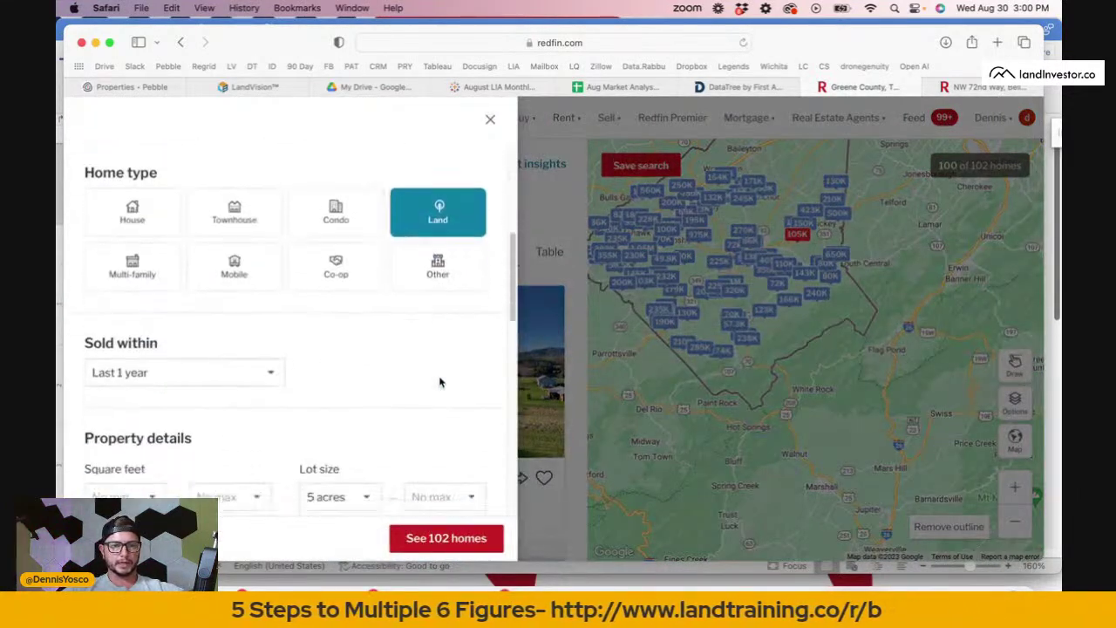
{"action": "scroll", "coordinate": [443, 217], "scroll_direction": "up", "scroll_amount": 8}
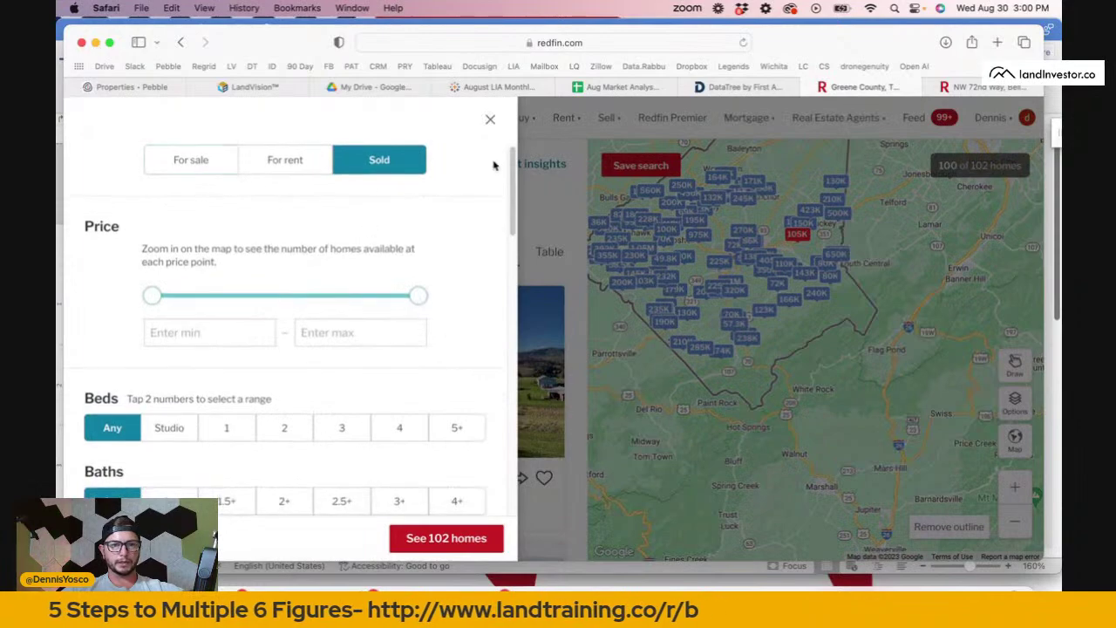
{"action": "left_click", "coordinate": [491, 121]}
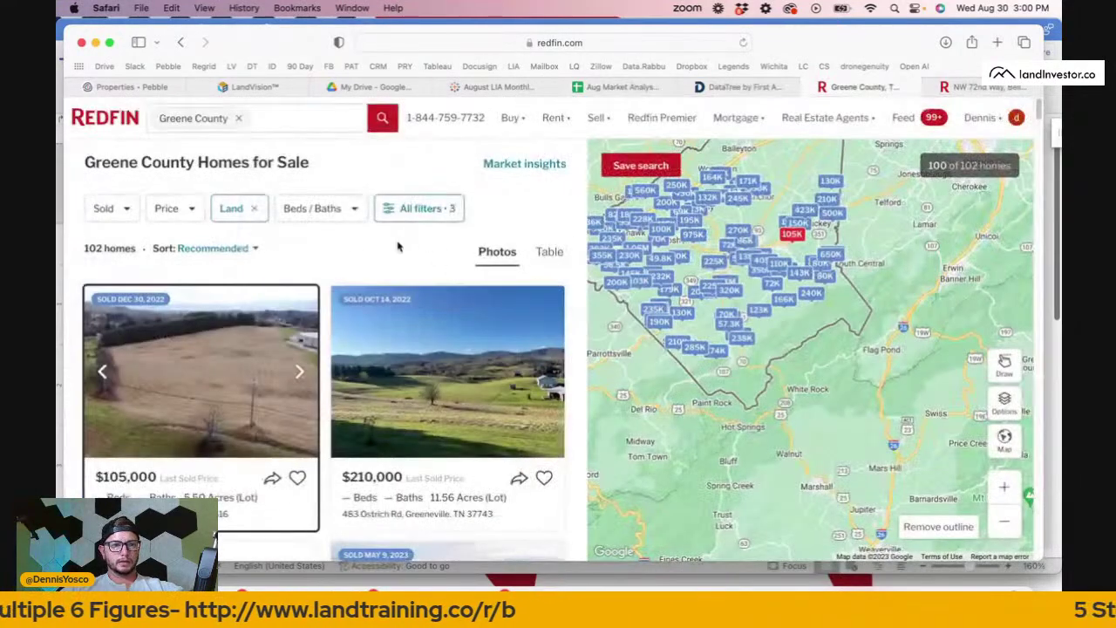
Filter the Greene County land results to for-sale listings and look through them with the whole county on the map.
{"action": "left_click", "coordinate": [440, 220]}
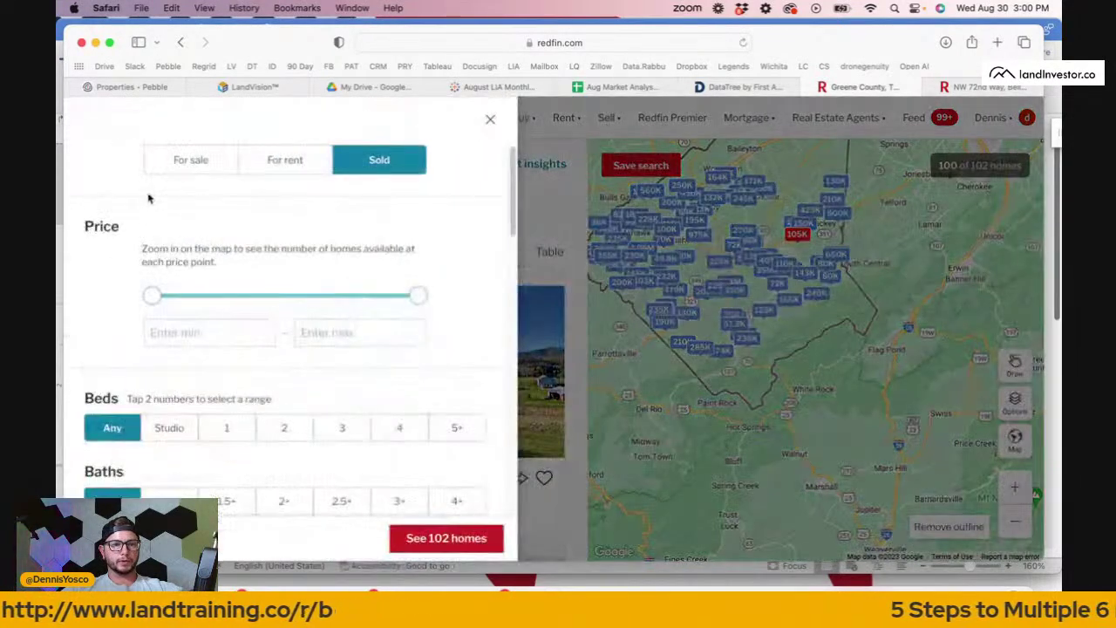
{"action": "left_click", "coordinate": [189, 162]}
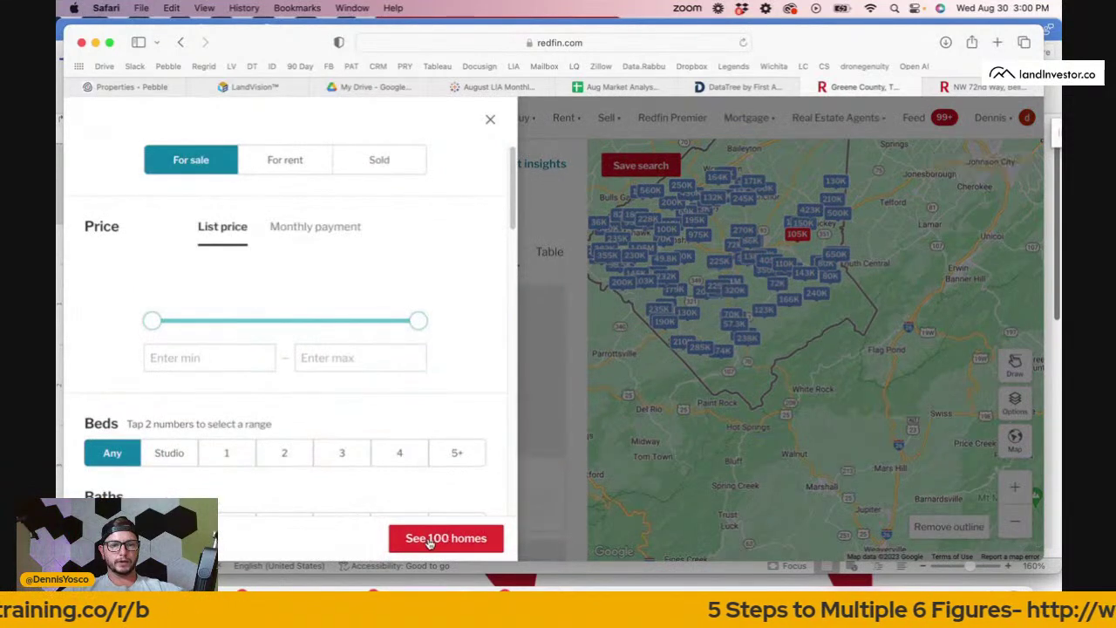
{"action": "left_click", "coordinate": [474, 541]}
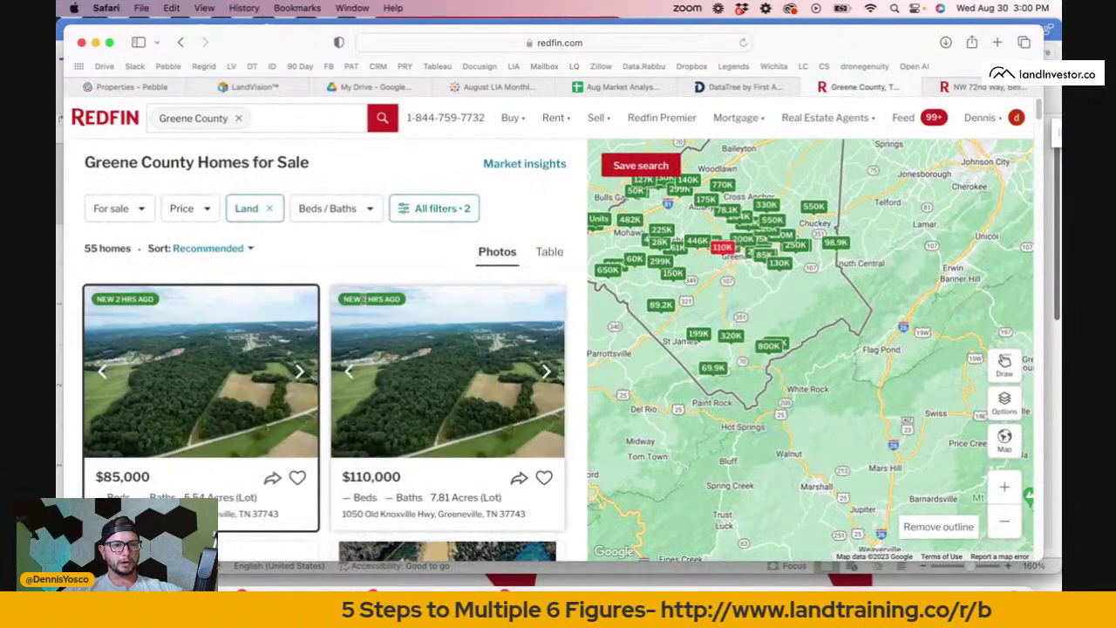
{"action": "scroll", "coordinate": [482, 417], "scroll_direction": "down", "scroll_amount": 3}
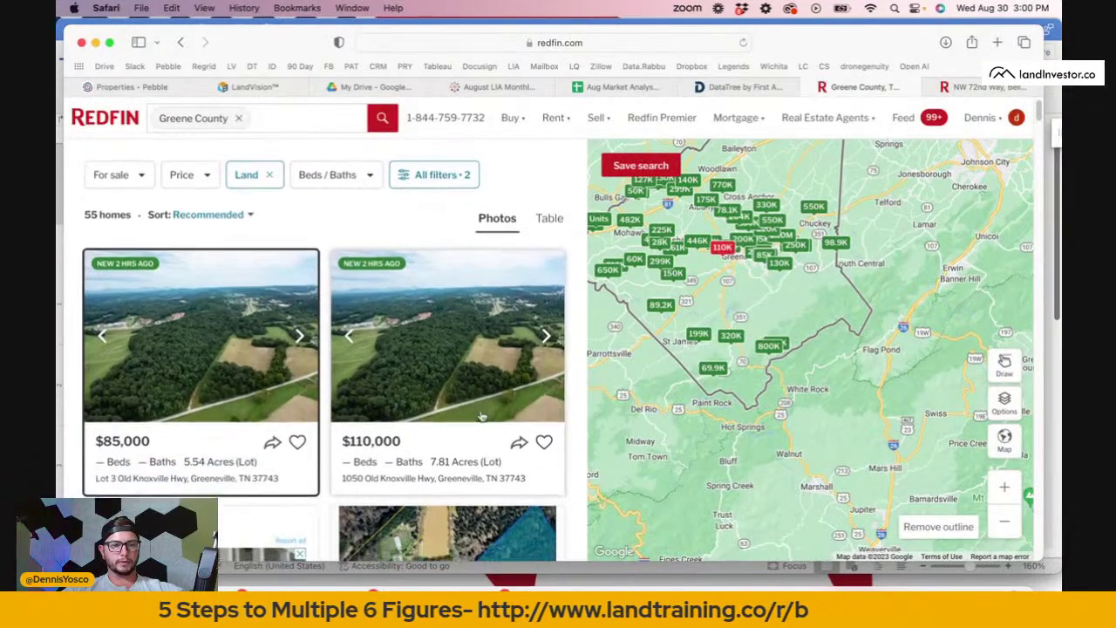
{"action": "scroll", "coordinate": [482, 417], "scroll_direction": "up", "scroll_amount": 2}
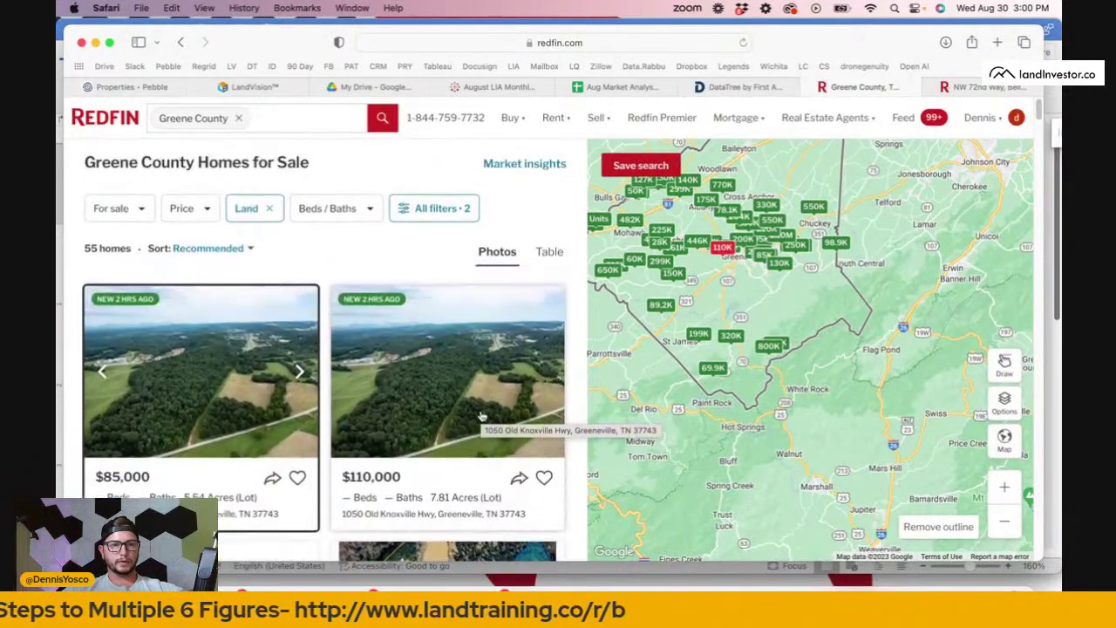
{"action": "scroll", "coordinate": [480, 410], "scroll_direction": "down", "scroll_amount": 5}
{"action": "scroll", "coordinate": [479, 410], "scroll_direction": "down", "scroll_amount": 6}
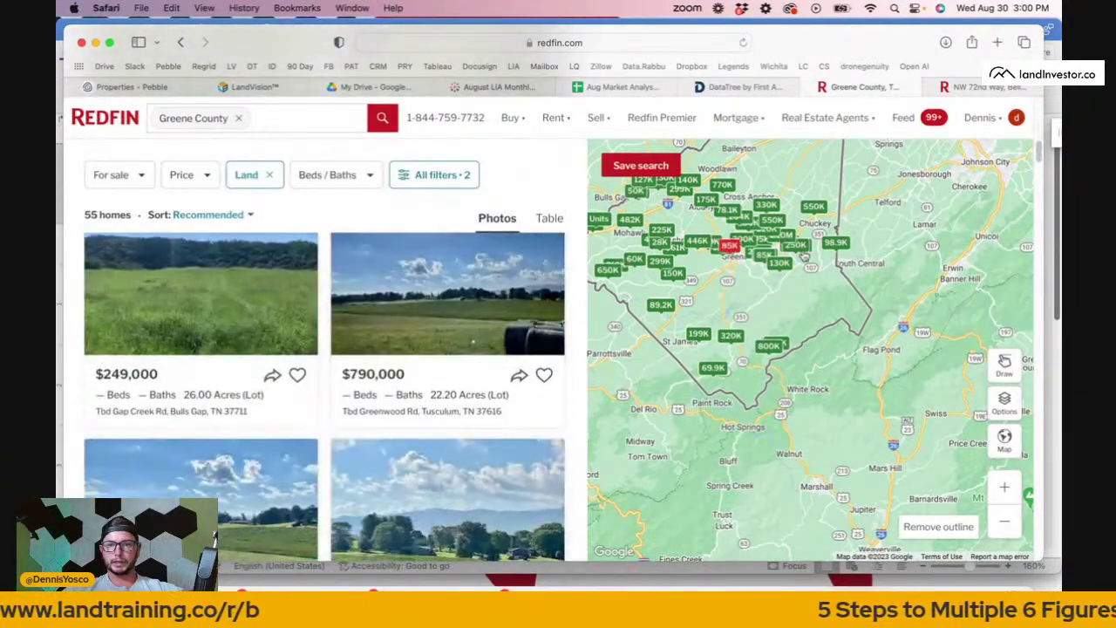
{"action": "left_click_drag", "start_coordinate": [774, 307], "coordinate": [817, 406]}
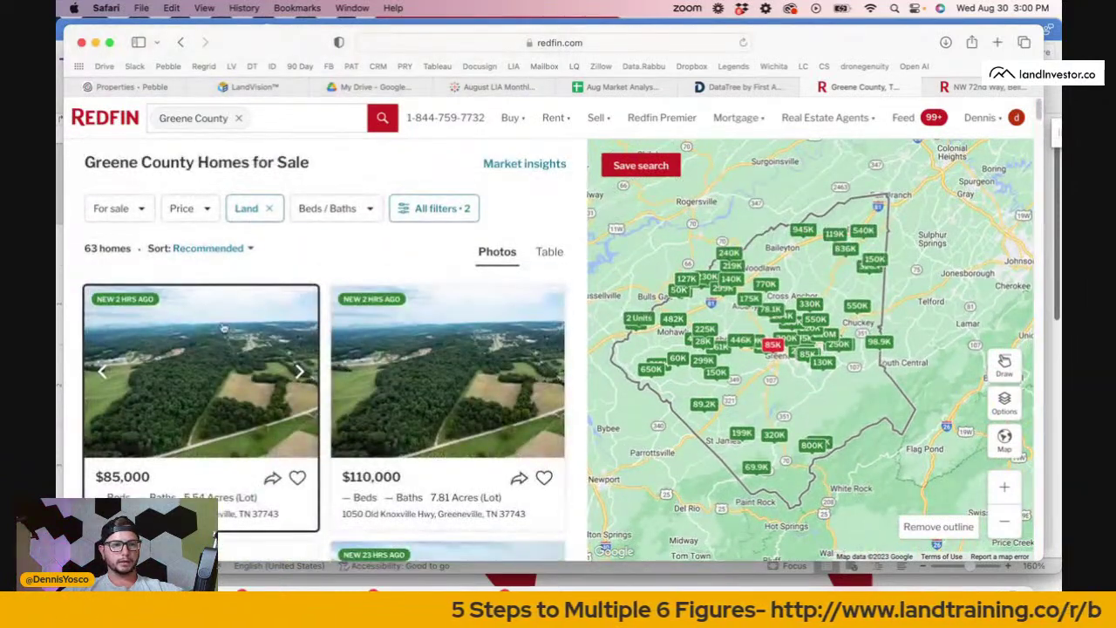
Limit the Greene County for-sale land results to under contract/pending listings, excluding coming soon and active ones.
{"action": "left_click", "coordinate": [137, 216]}
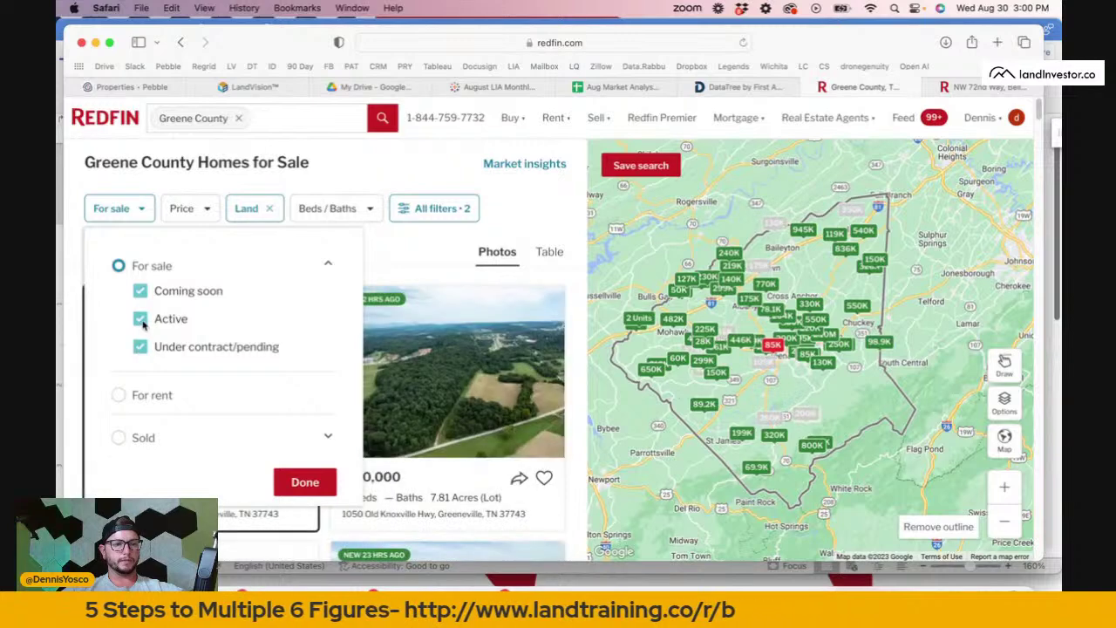
{"action": "left_click", "coordinate": [225, 293]}
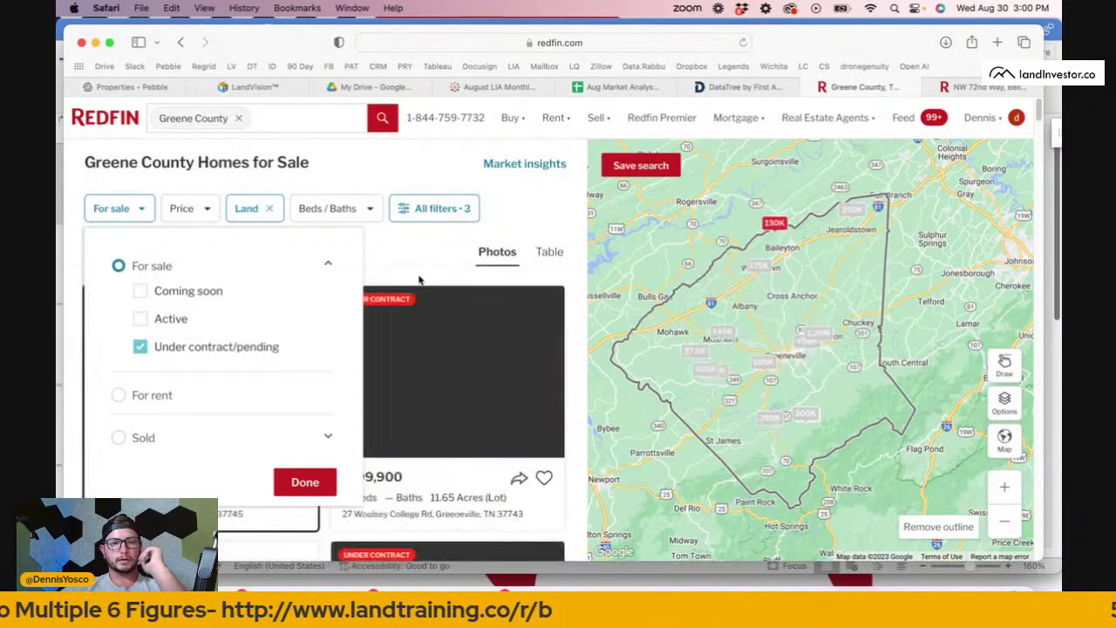
{"action": "left_click", "coordinate": [423, 272]}
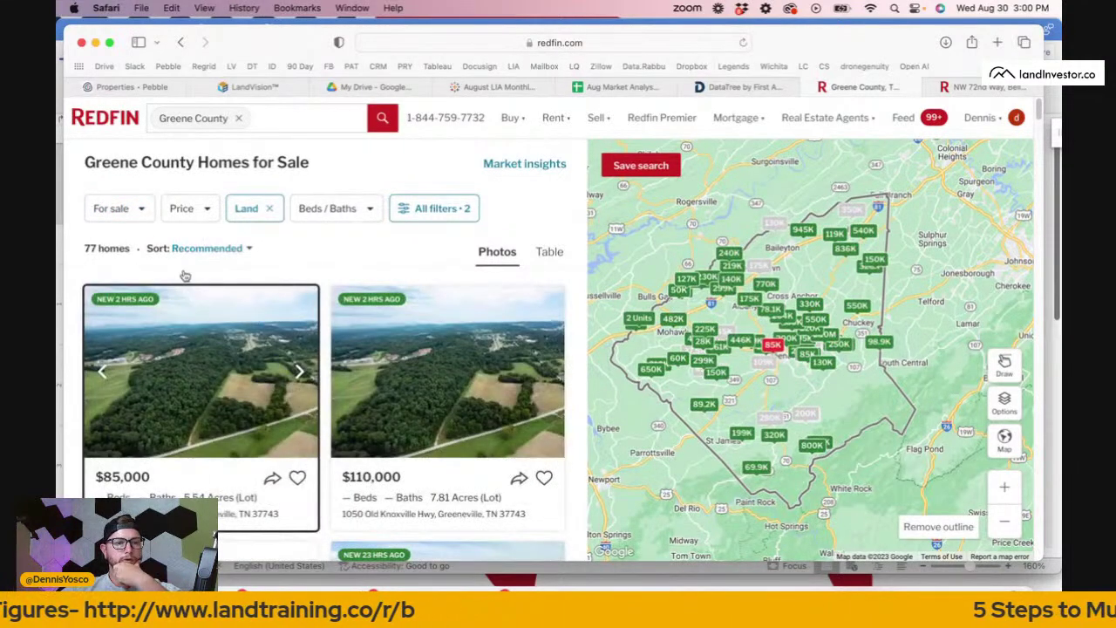
{"action": "left_click", "coordinate": [117, 209]}
{"action": "left_click", "coordinate": [142, 318]}
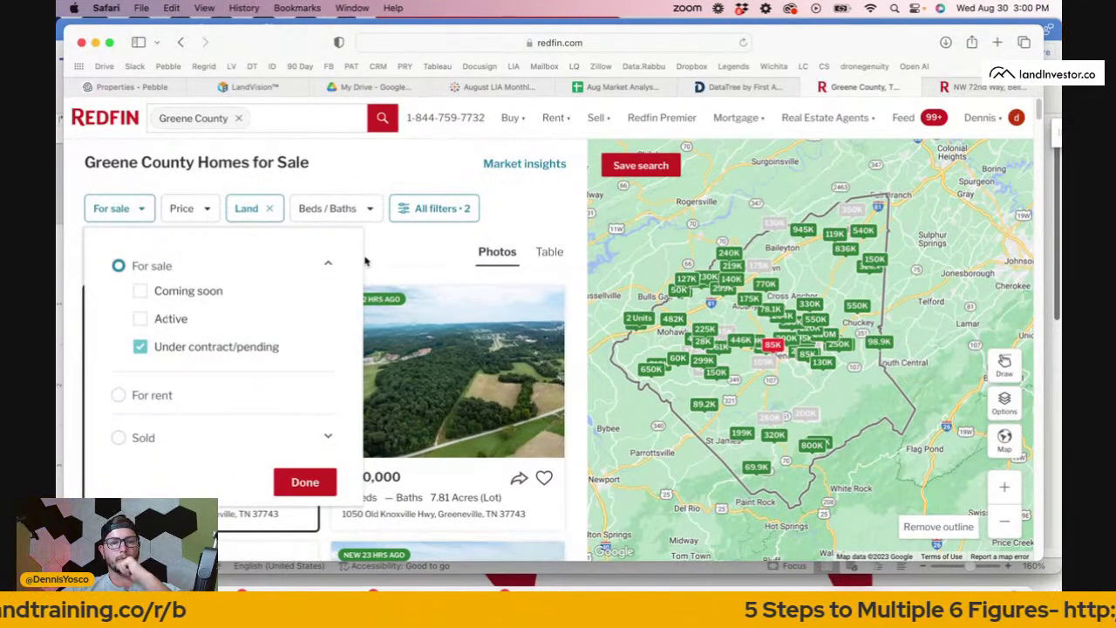
{"action": "left_click", "coordinate": [388, 252]}
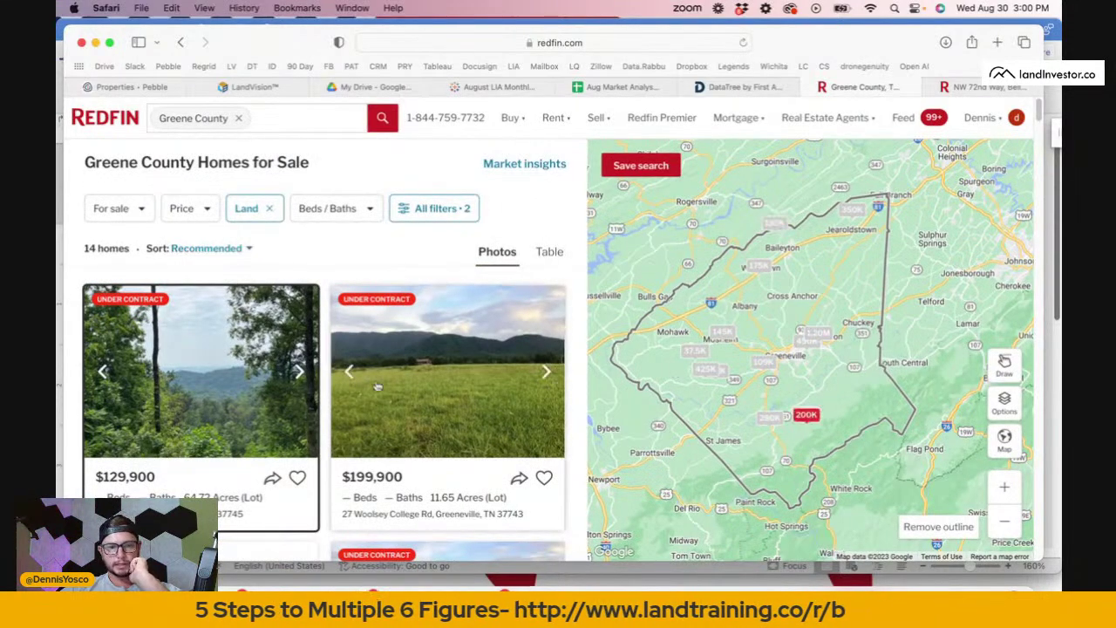
Look through the under-contract and pending land listings, comparing their prices, acreages and locations on the map.
{"action": "scroll", "coordinate": [429, 458], "scroll_direction": "down", "scroll_amount": 5}
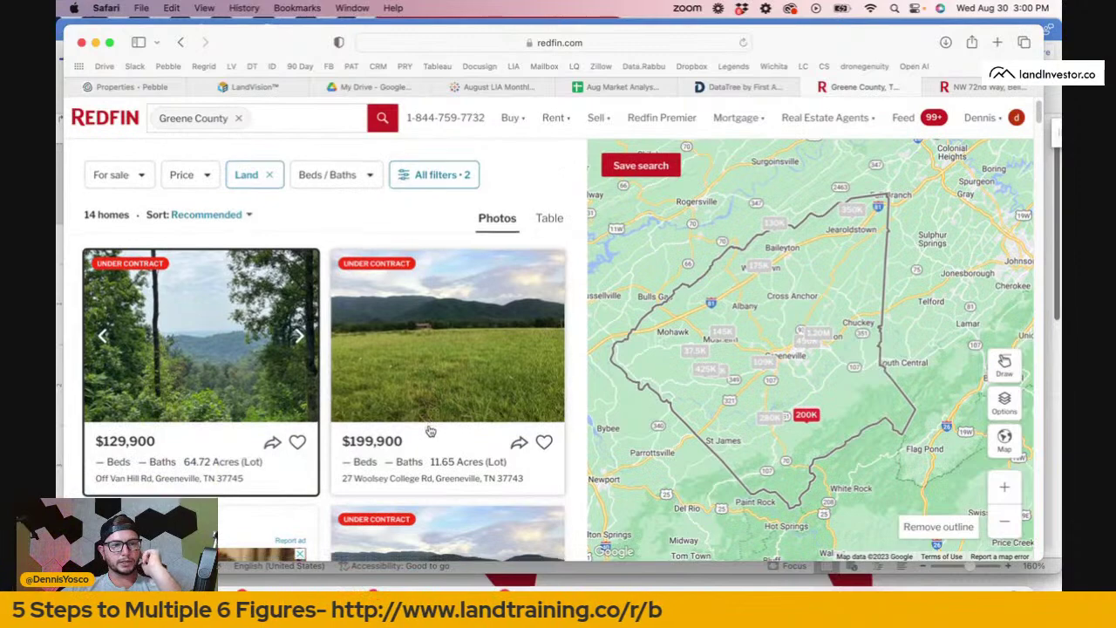
{"action": "scroll", "coordinate": [430, 431], "scroll_direction": "down", "scroll_amount": 10}
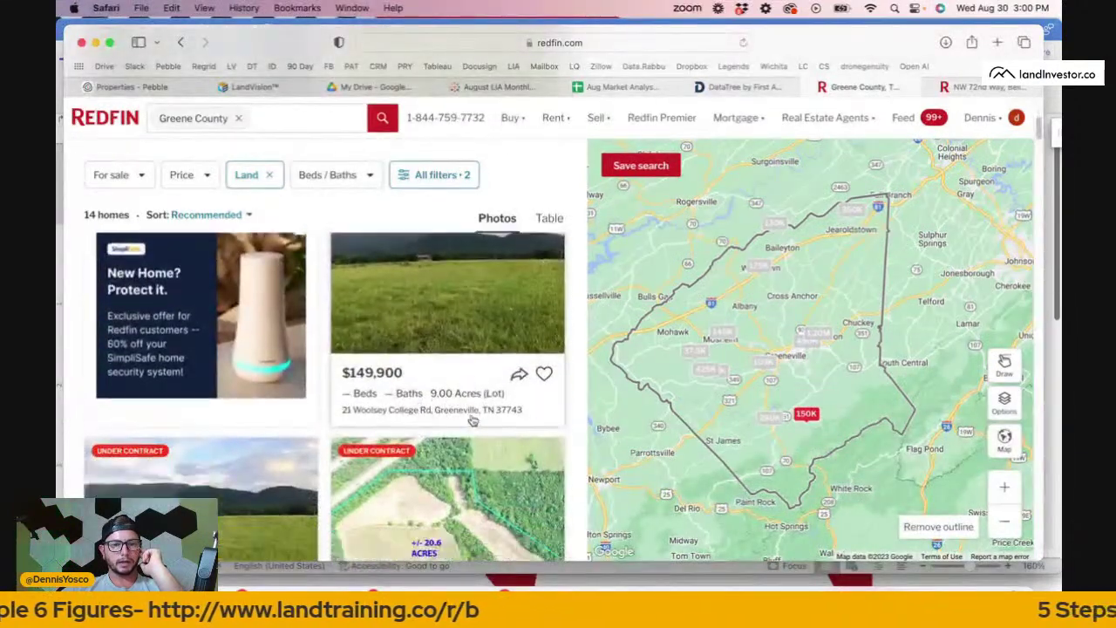
{"action": "scroll", "coordinate": [242, 446], "scroll_direction": "down", "scroll_amount": 10}
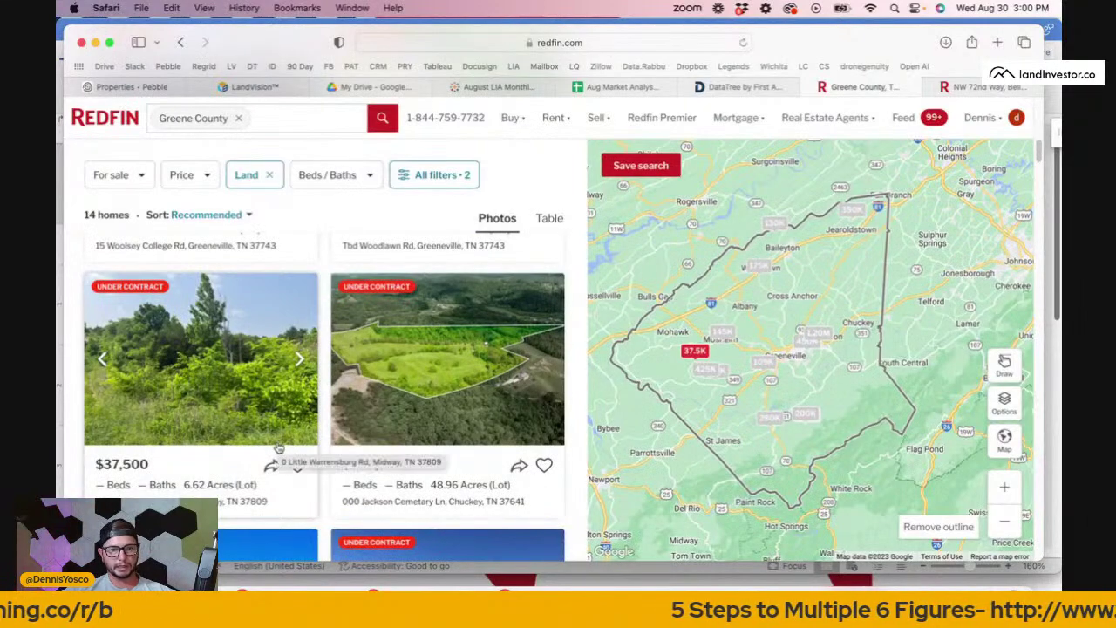
{"action": "scroll", "coordinate": [508, 471], "scroll_direction": "down", "scroll_amount": 2}
{"action": "scroll", "coordinate": [508, 474], "scroll_direction": "down", "scroll_amount": 6}
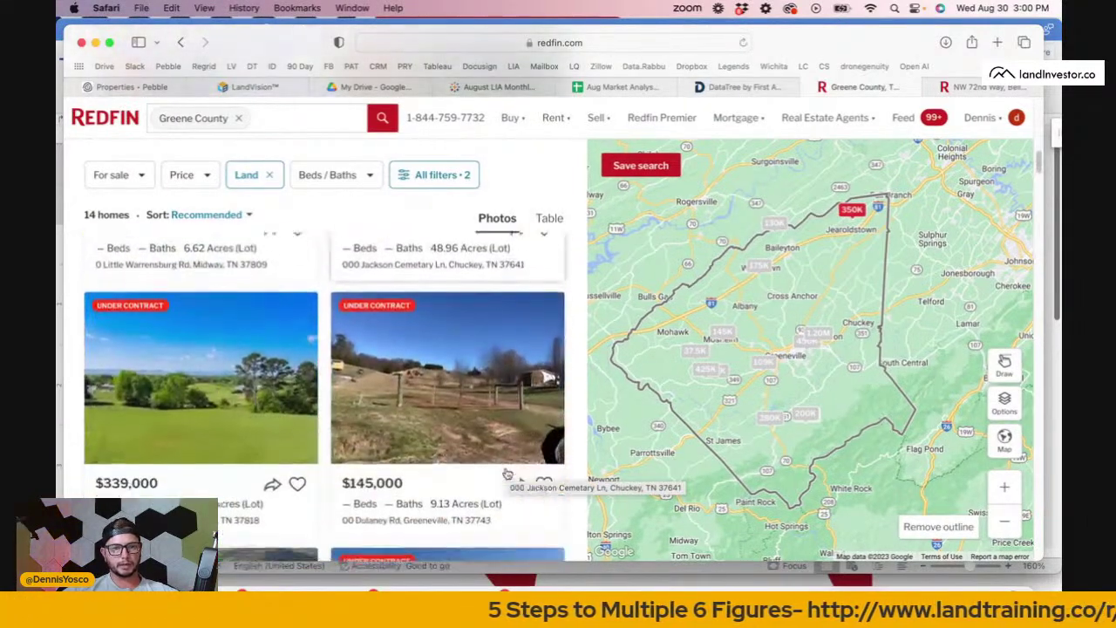
{"action": "scroll", "coordinate": [508, 473], "scroll_direction": "down", "scroll_amount": 2}
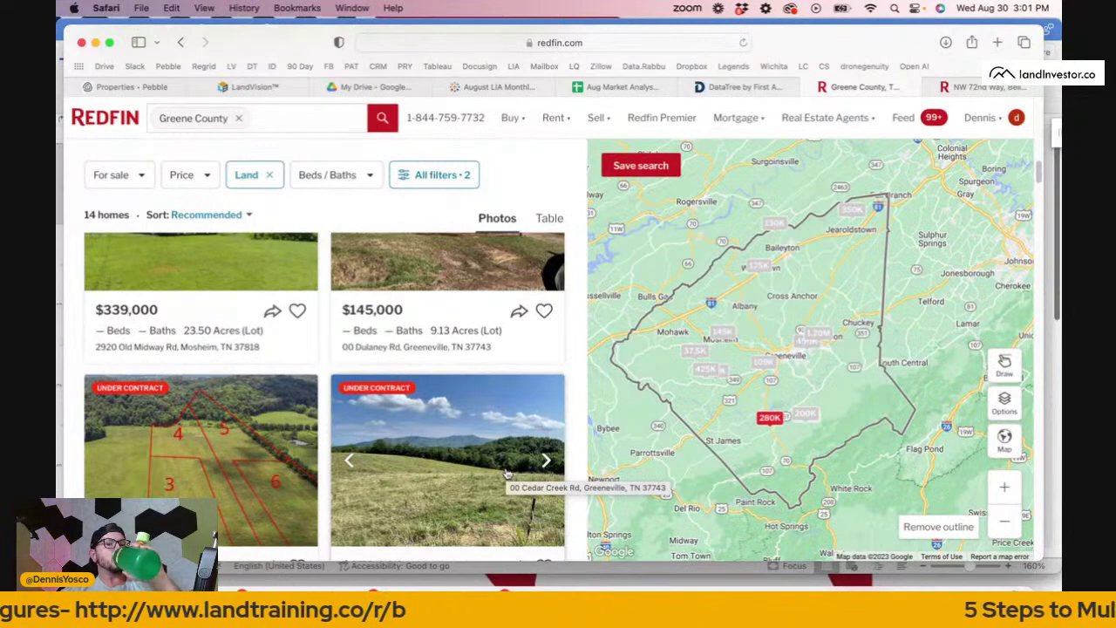
{"action": "scroll", "coordinate": [384, 472], "scroll_direction": "down", "scroll_amount": 10}
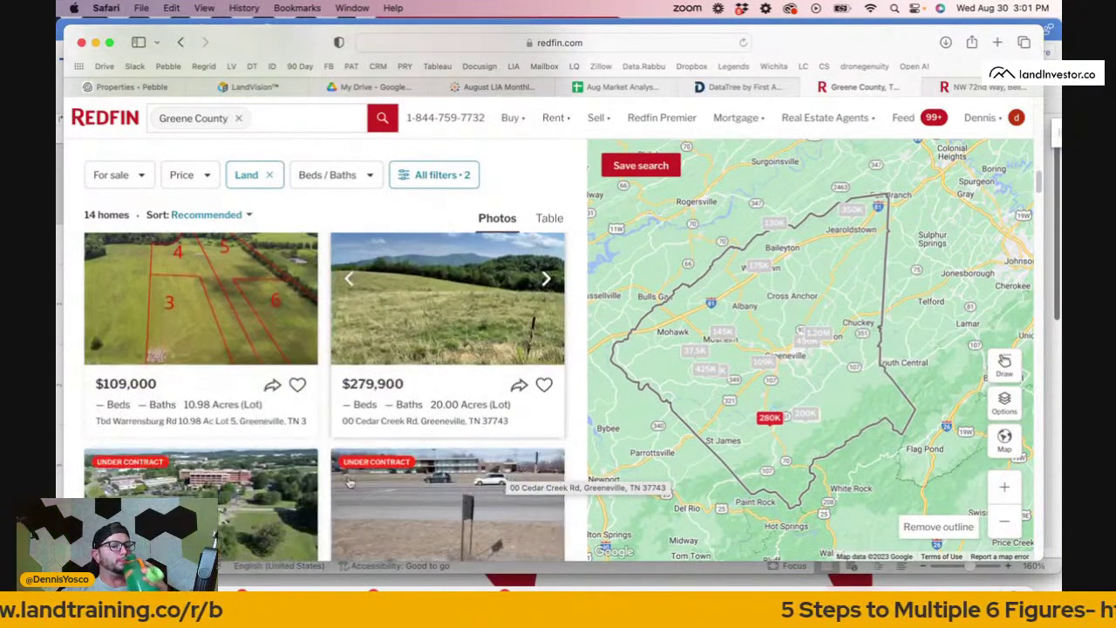
{"action": "scroll", "coordinate": [349, 482], "scroll_direction": "down", "scroll_amount": 3}
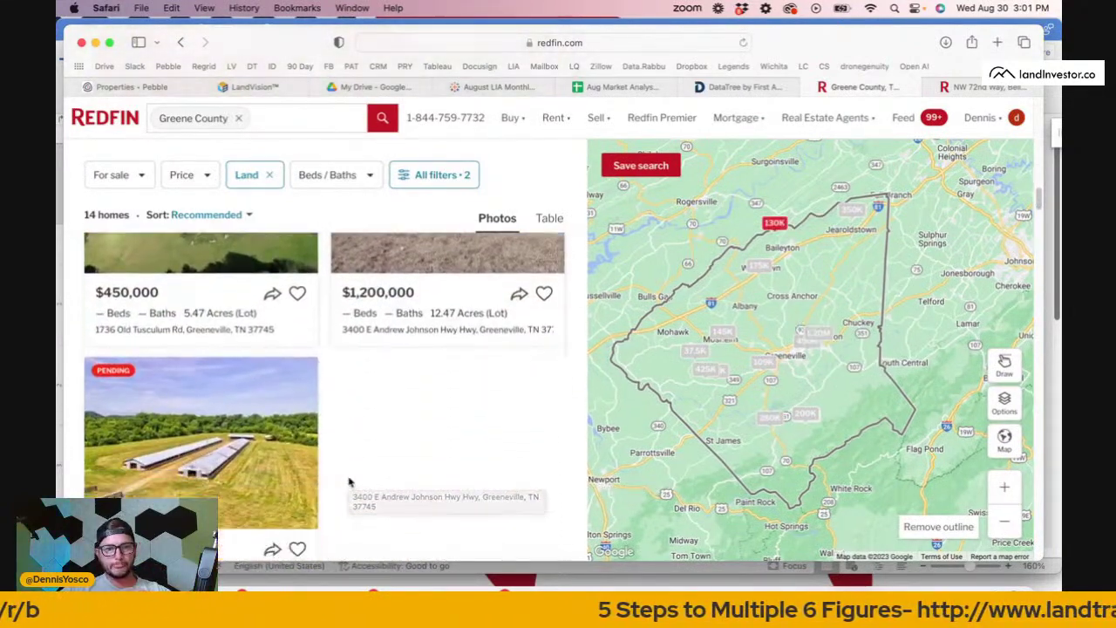
{"action": "scroll", "coordinate": [432, 300], "scroll_direction": "up", "scroll_amount": 4}
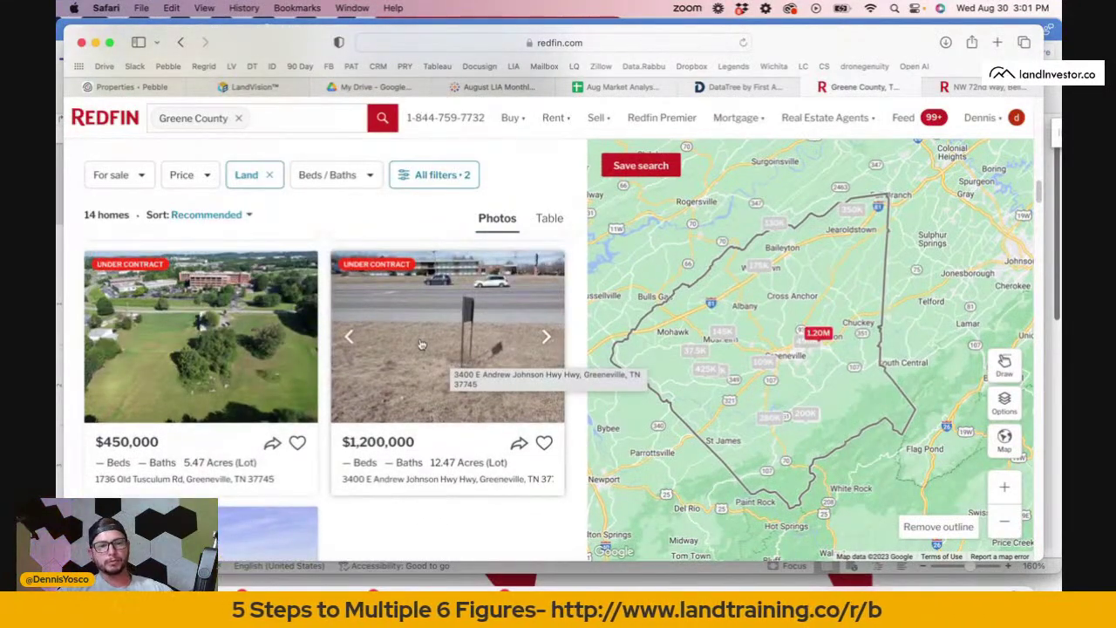
{"action": "scroll", "coordinate": [421, 344], "scroll_direction": "down", "scroll_amount": 1}
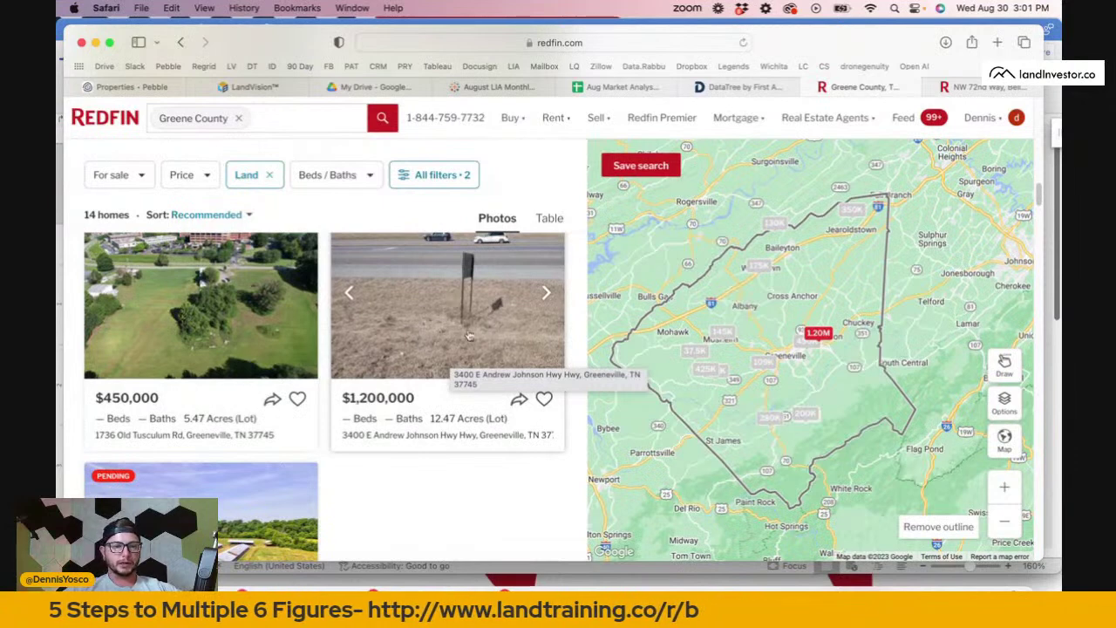
{"action": "scroll", "coordinate": [468, 349], "scroll_direction": "down", "scroll_amount": 2}
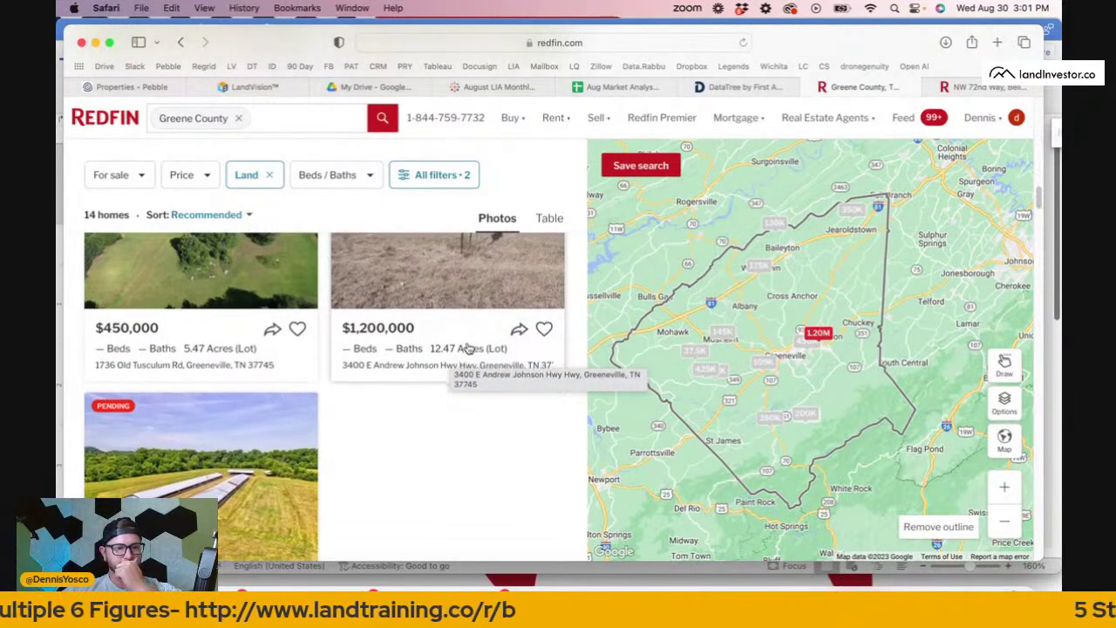
{"action": "scroll", "coordinate": [475, 336], "scroll_direction": "up", "scroll_amount": 5}
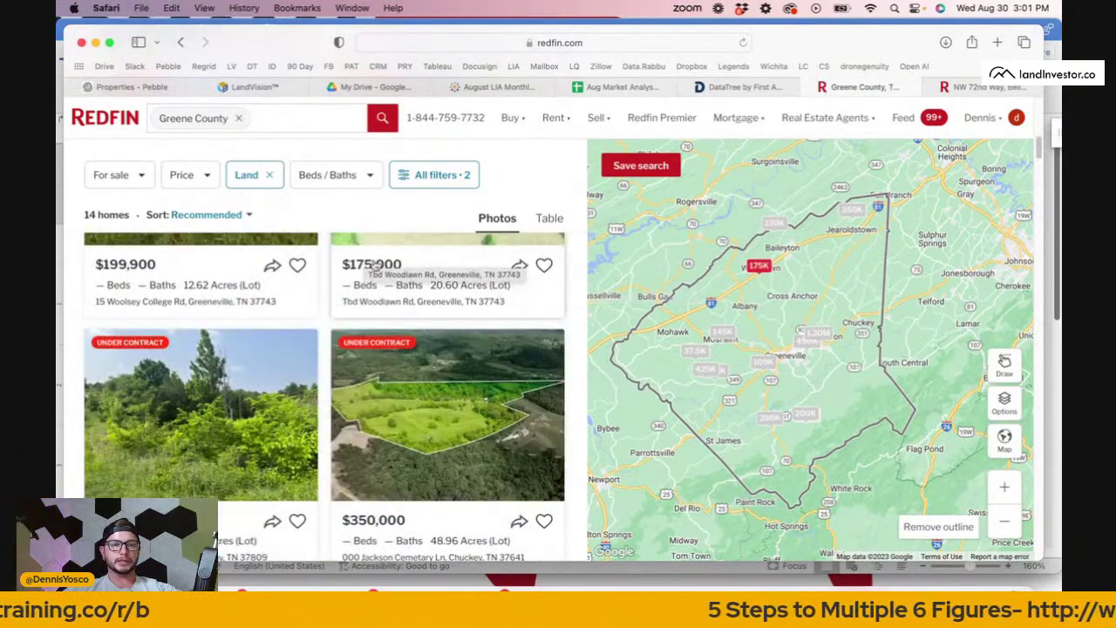
{"action": "scroll", "coordinate": [375, 265], "scroll_direction": "up", "scroll_amount": 5}
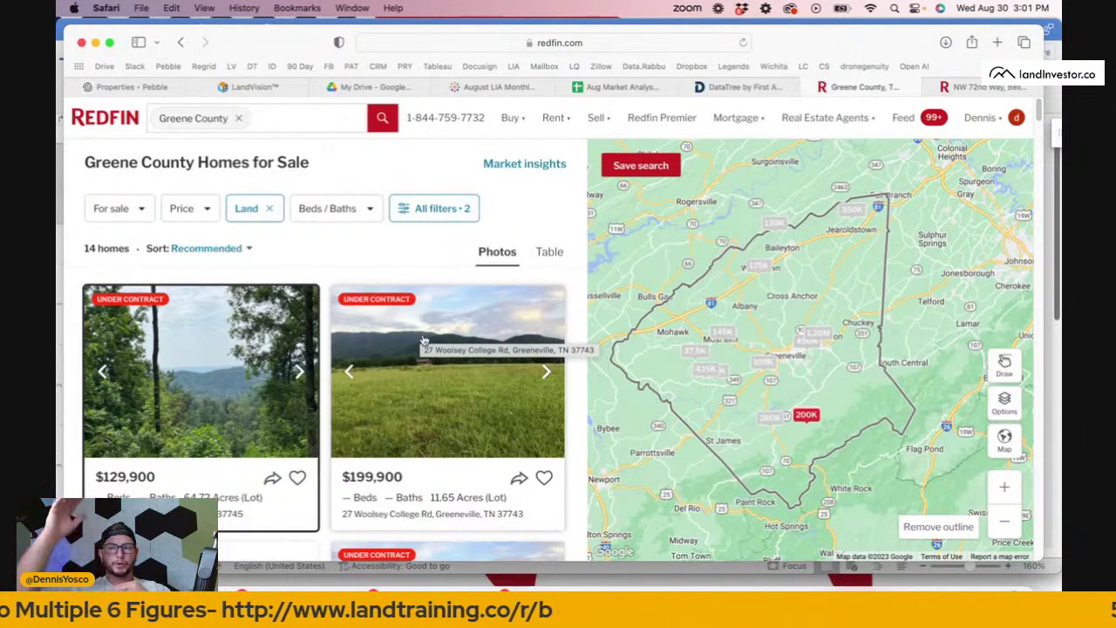
Filter the Greene County land results to properties sold within the last 1 year.
{"action": "left_click", "coordinate": [456, 211]}
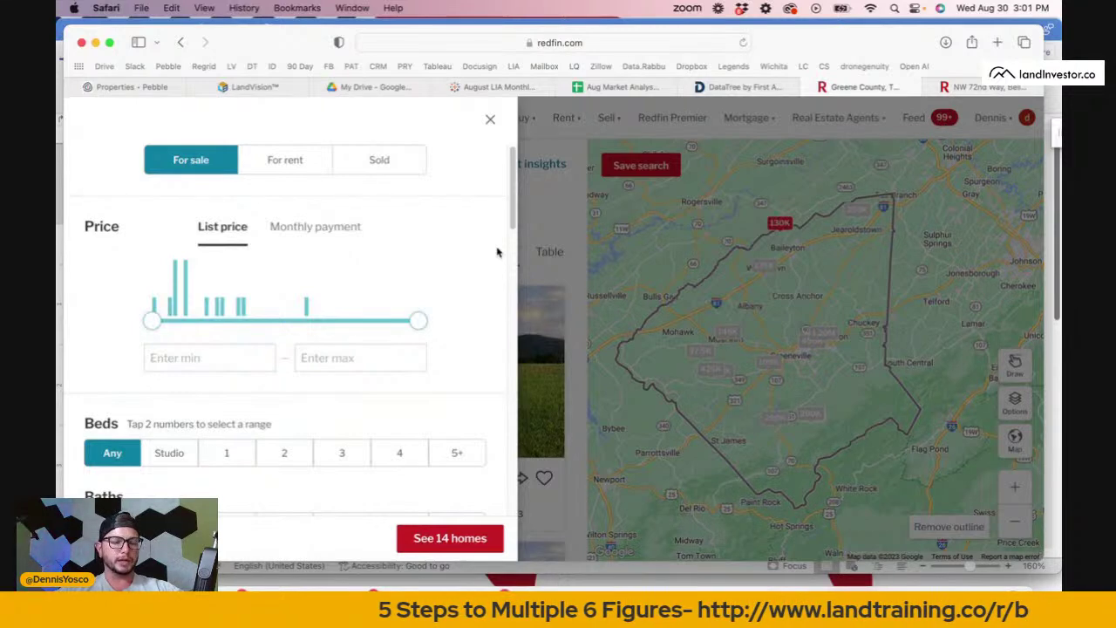
{"action": "scroll", "coordinate": [420, 242], "scroll_direction": "down", "scroll_amount": 2}
{"action": "scroll", "coordinate": [418, 242], "scroll_direction": "up", "scroll_amount": 2}
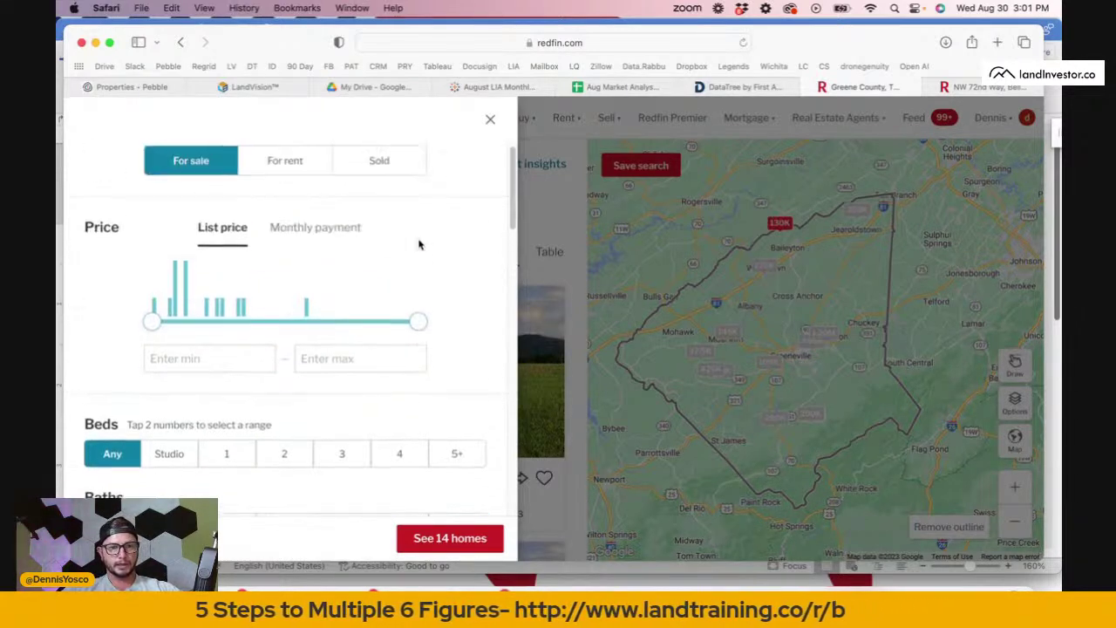
{"action": "left_click", "coordinate": [381, 167]}
{"action": "scroll", "coordinate": [441, 302], "scroll_direction": "down", "scroll_amount": 5}
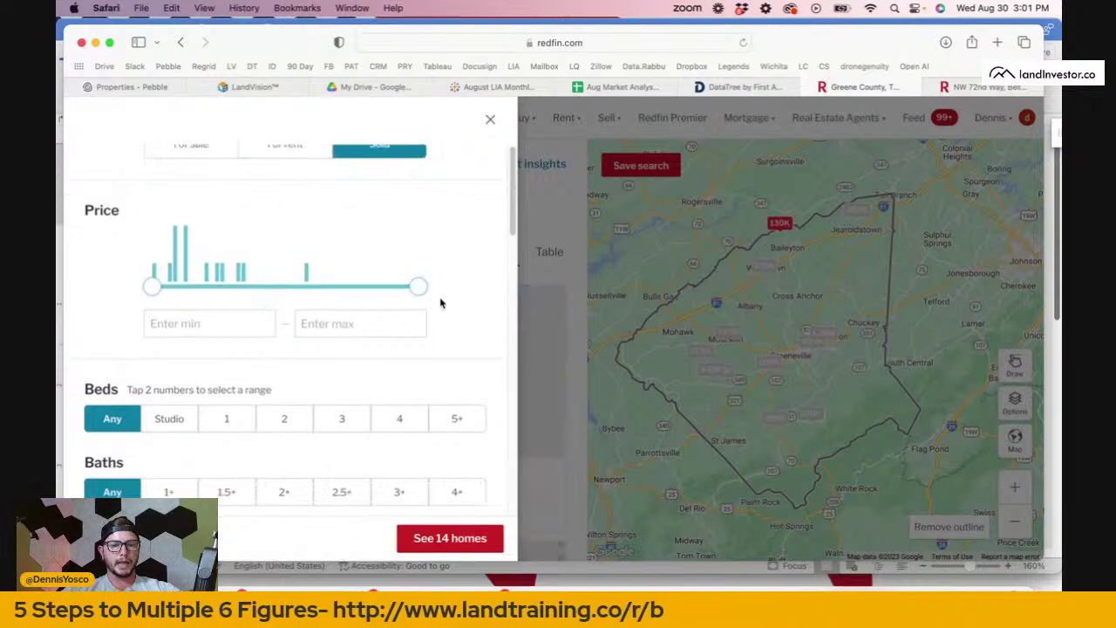
{"action": "scroll", "coordinate": [415, 445], "scroll_direction": "down", "scroll_amount": 1}
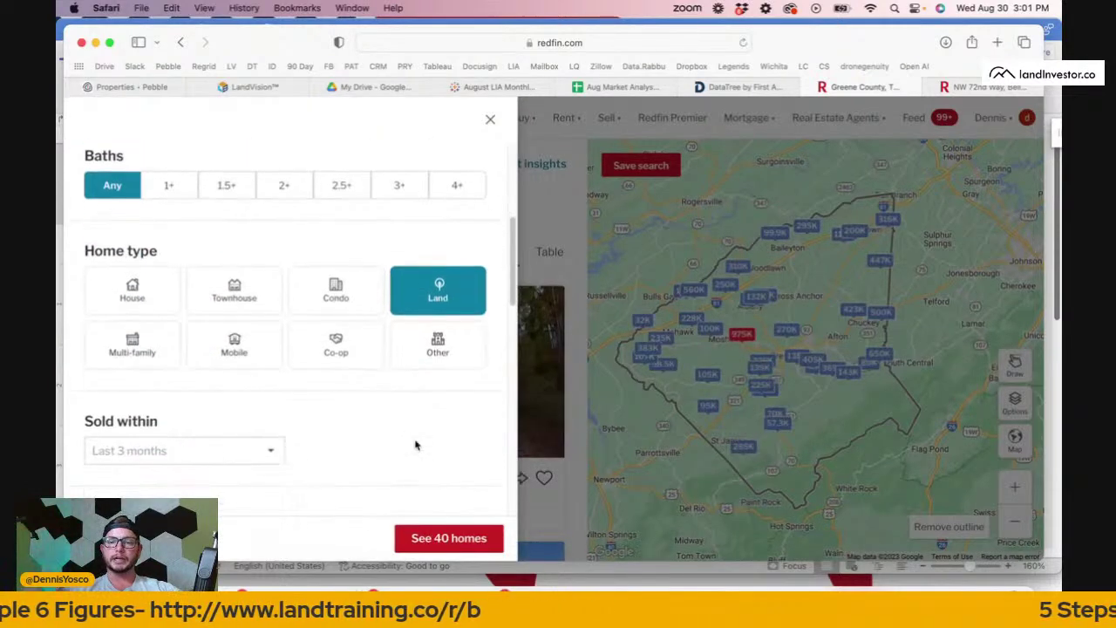
{"action": "scroll", "coordinate": [414, 444], "scroll_direction": "down", "scroll_amount": 3}
{"action": "left_click", "coordinate": [273, 326]}
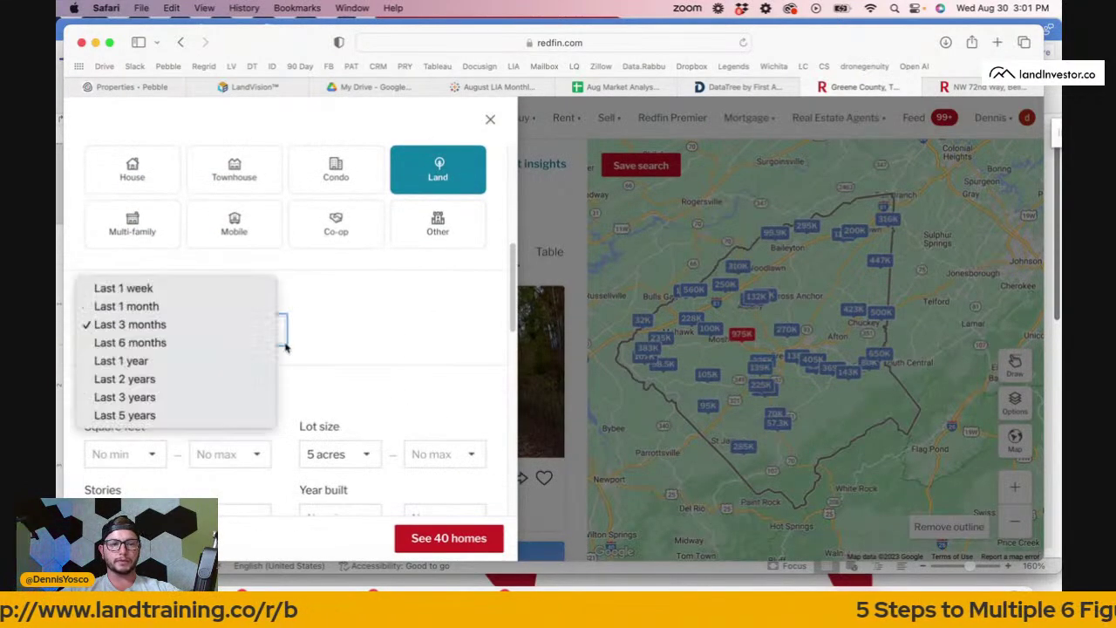
{"action": "left_click", "coordinate": [206, 360]}
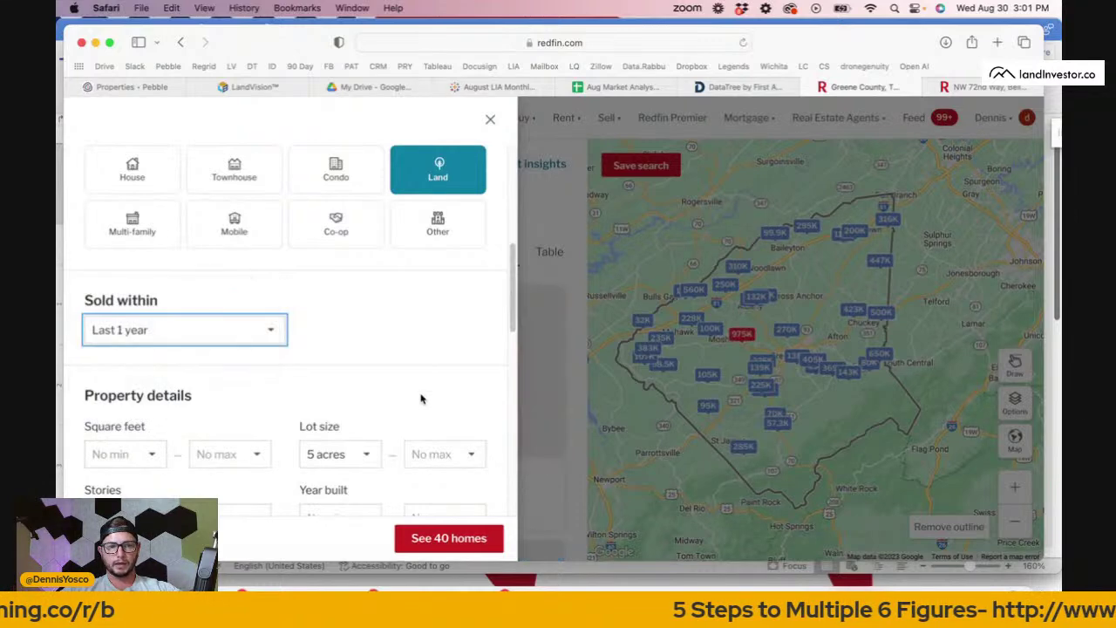
{"action": "left_click", "coordinate": [568, 271]}
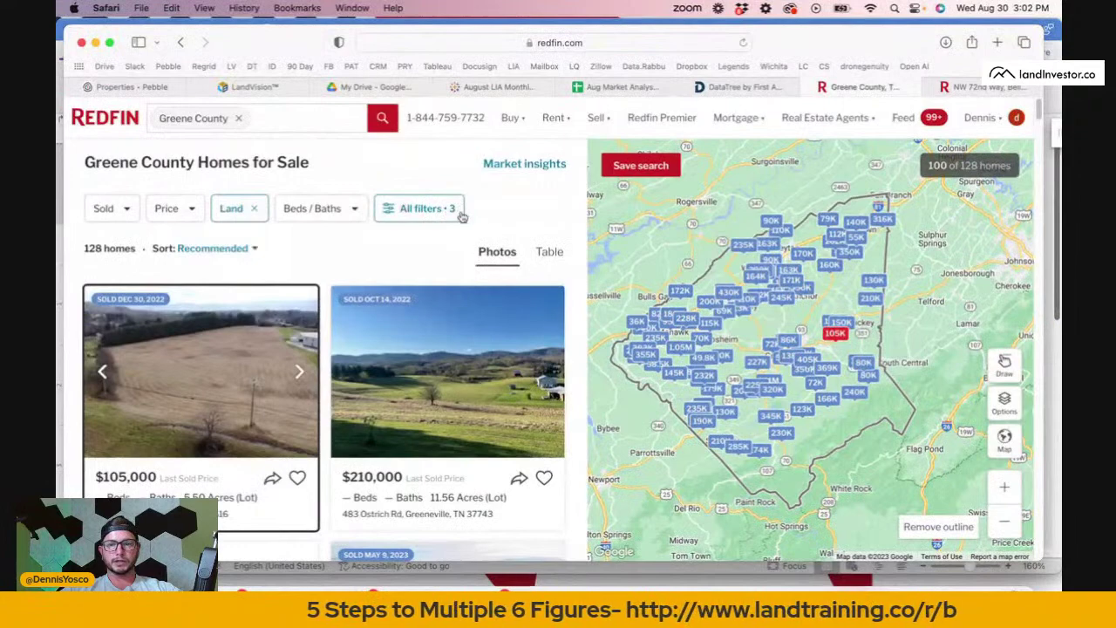
Set the maximum lot size of the sold land filter to 10 acres and view the results.
{"action": "left_click", "coordinate": [431, 215]}
{"action": "scroll", "coordinate": [441, 459], "scroll_direction": "down", "scroll_amount": 3}
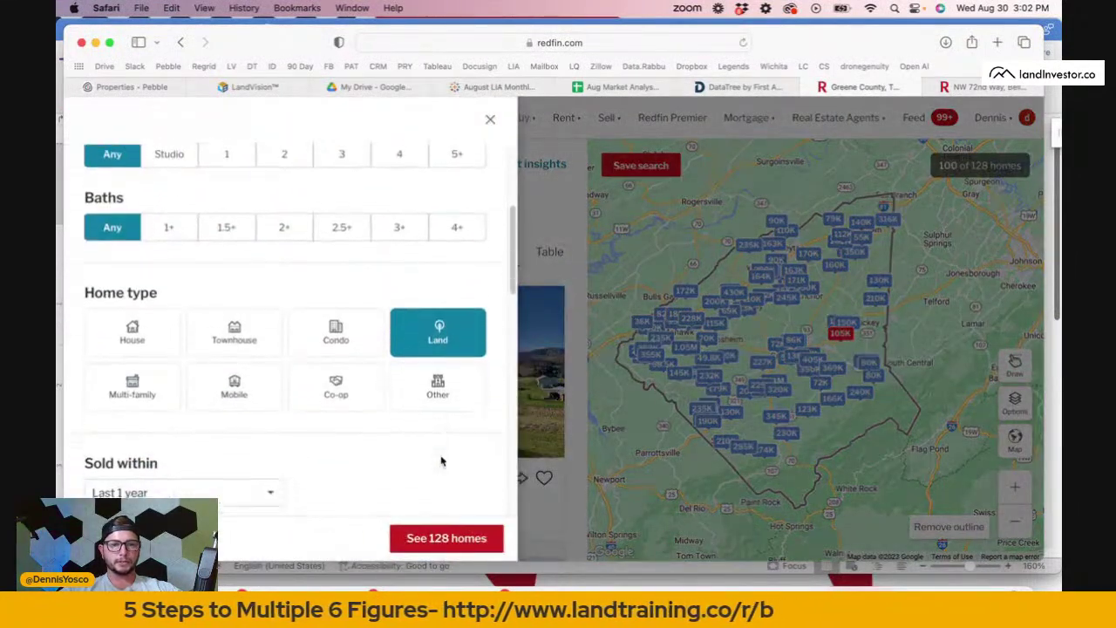
{"action": "scroll", "coordinate": [441, 462], "scroll_direction": "down", "scroll_amount": 4}
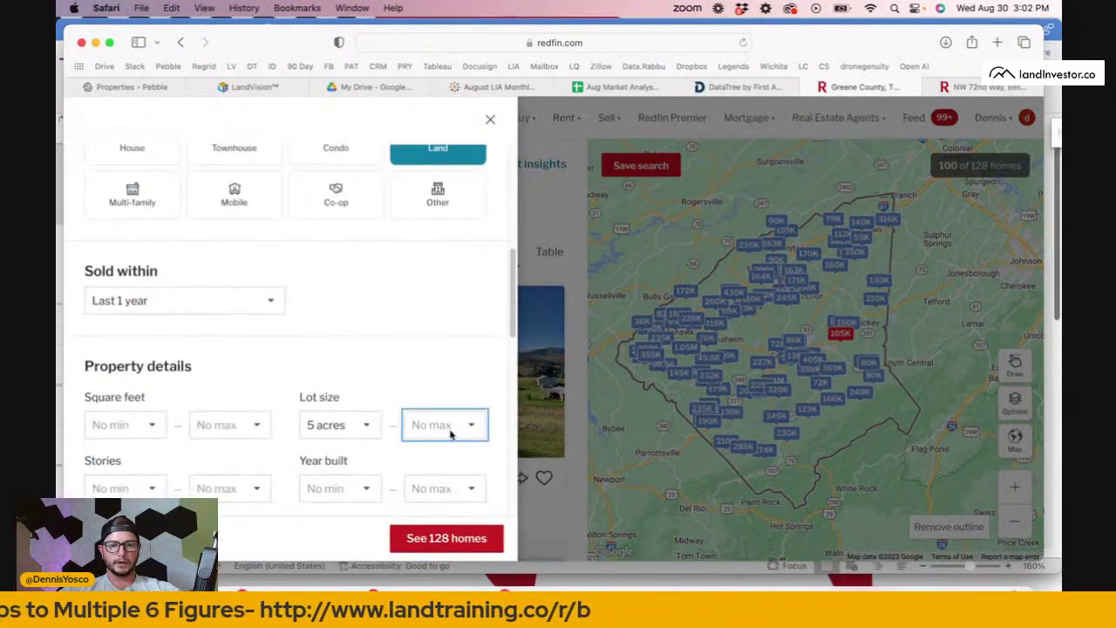
{"action": "left_click", "coordinate": [451, 435]}
{"action": "left_click", "coordinate": [446, 436]}
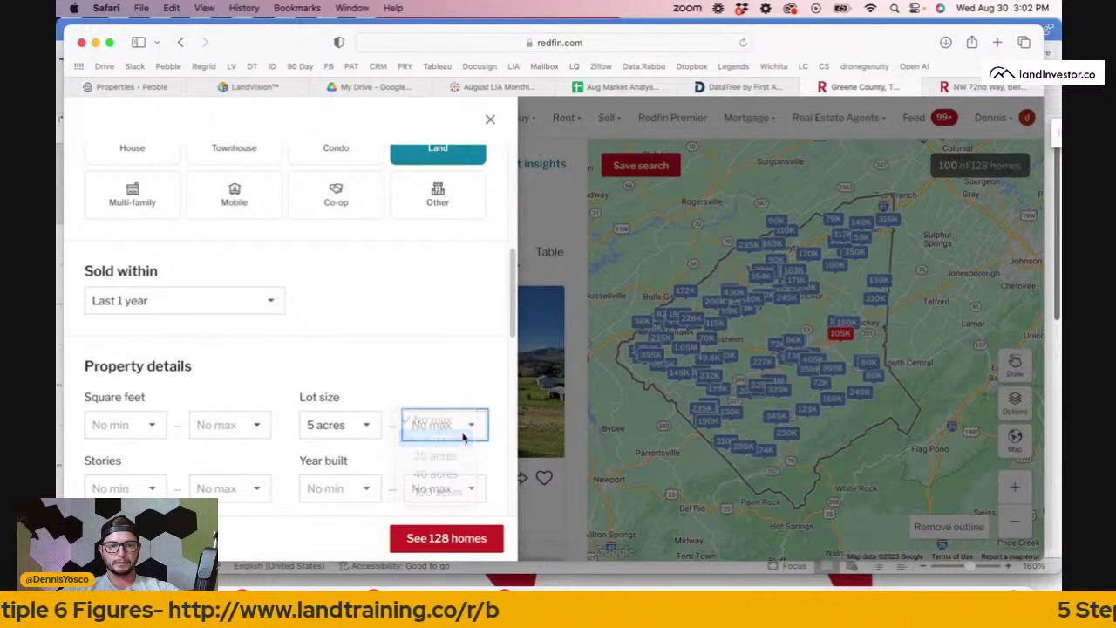
{"action": "left_click", "coordinate": [549, 275]}
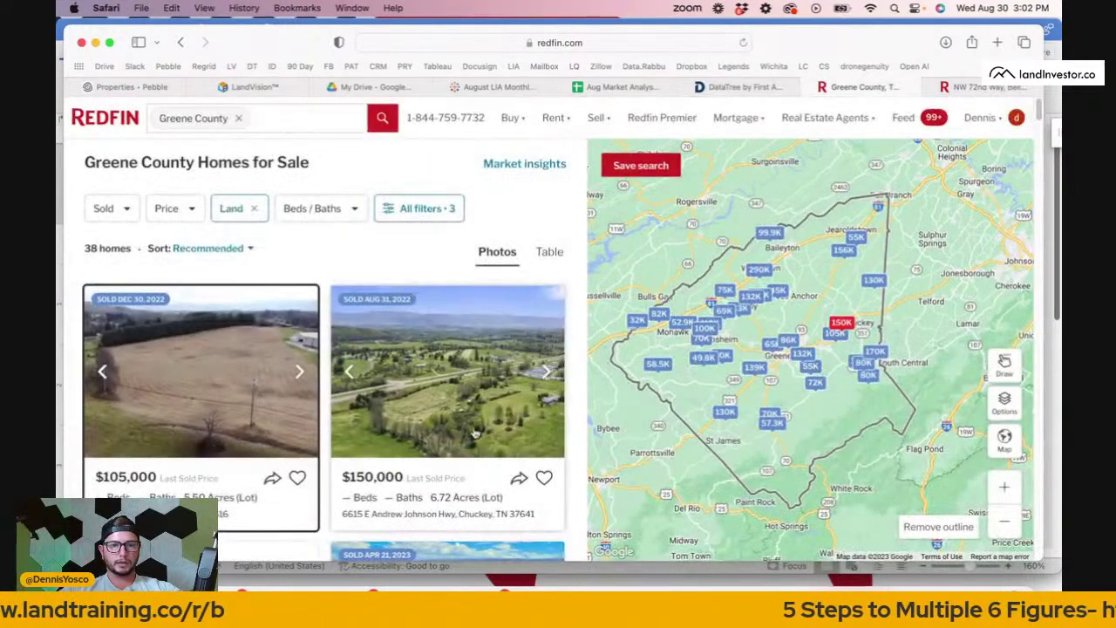
Examine the STR Analysis 10-20 Acres table in Tableau, and review the lot size and sold-within filters on Redfin's Greene County results.
{"action": "left_click", "coordinate": [496, 88]}
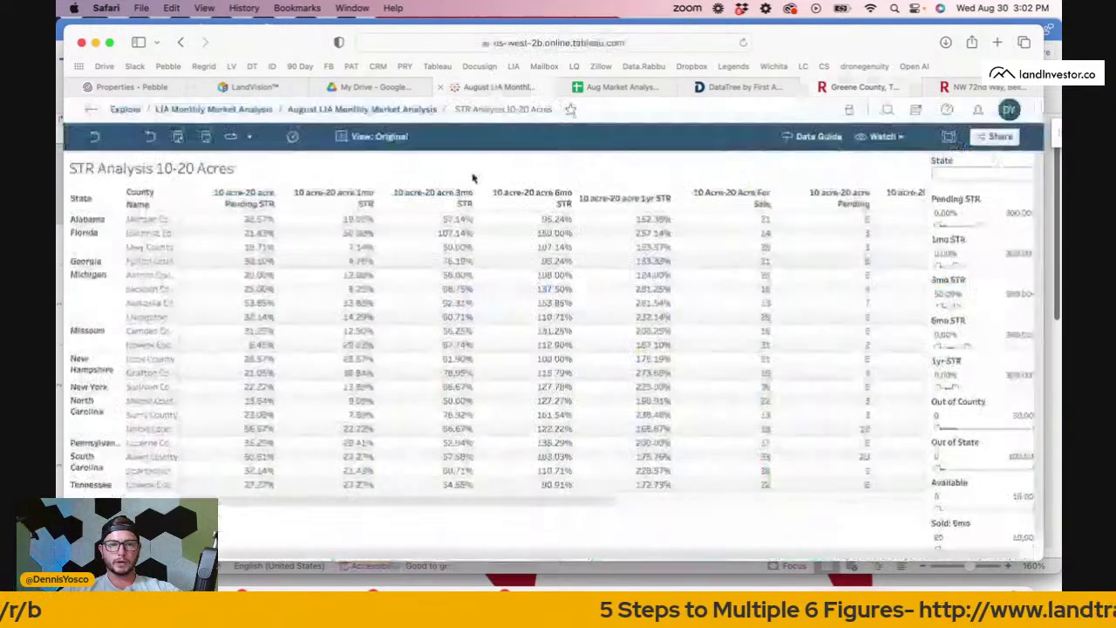
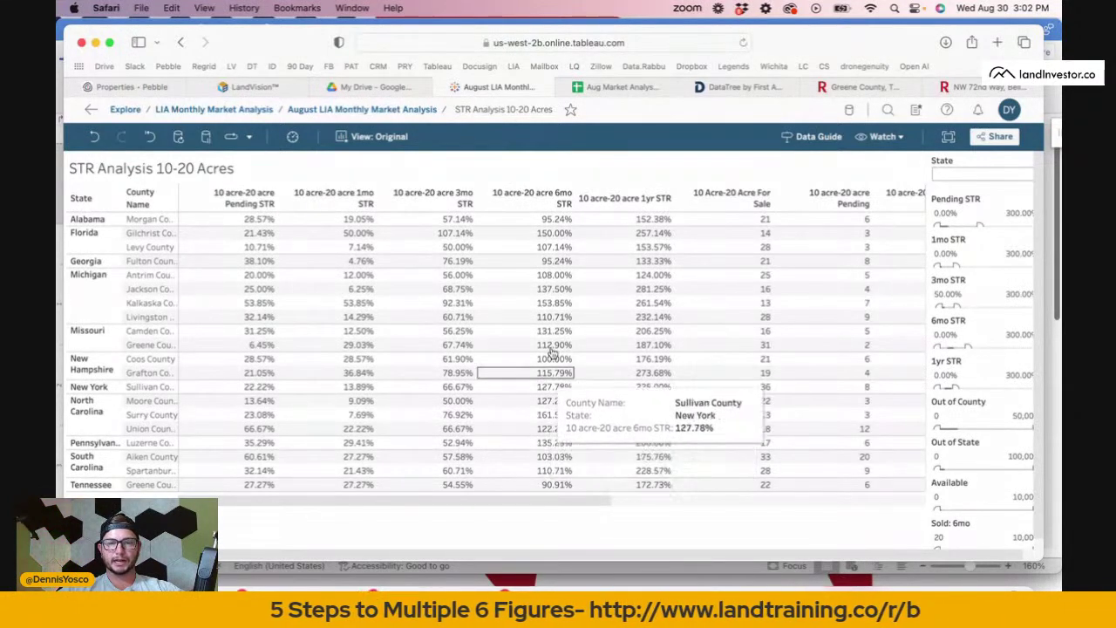
{"action": "left_click", "coordinate": [868, 93]}
{"action": "scroll", "coordinate": [402, 420], "scroll_direction": "down", "scroll_amount": 1}
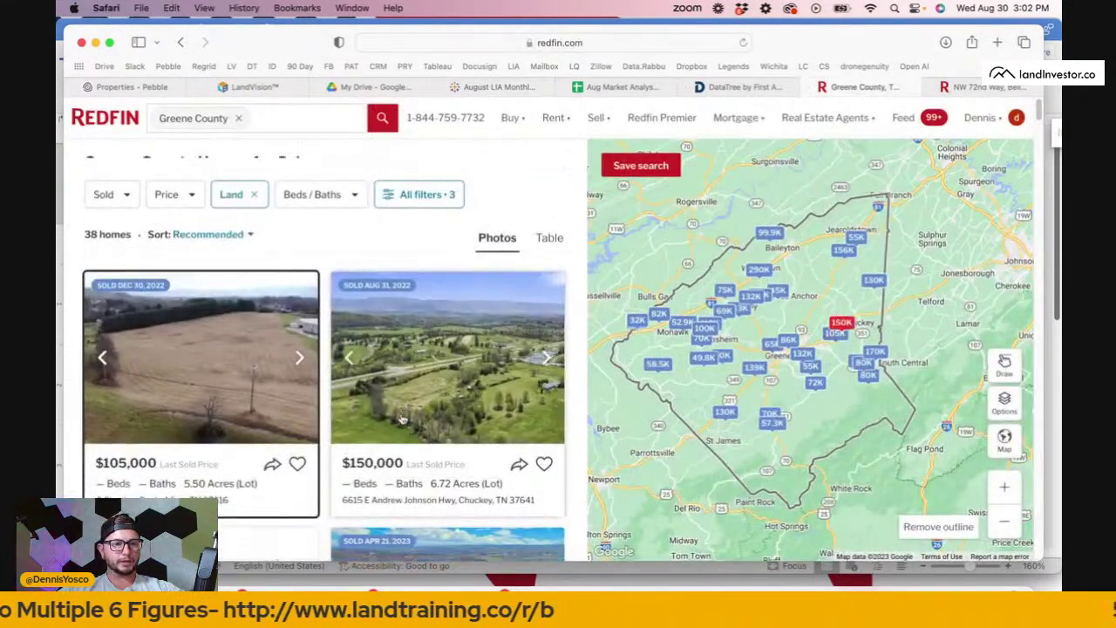
{"action": "scroll", "coordinate": [402, 419], "scroll_direction": "up", "scroll_amount": 2}
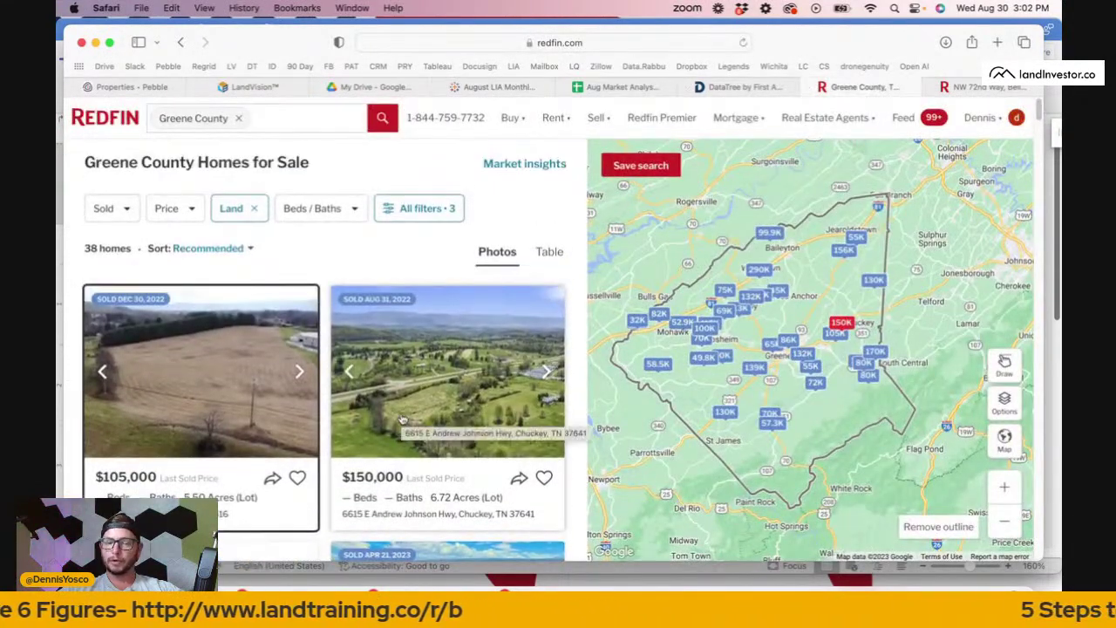
{"action": "left_click", "coordinate": [434, 214]}
{"action": "scroll", "coordinate": [330, 443], "scroll_direction": "down", "scroll_amount": 5}
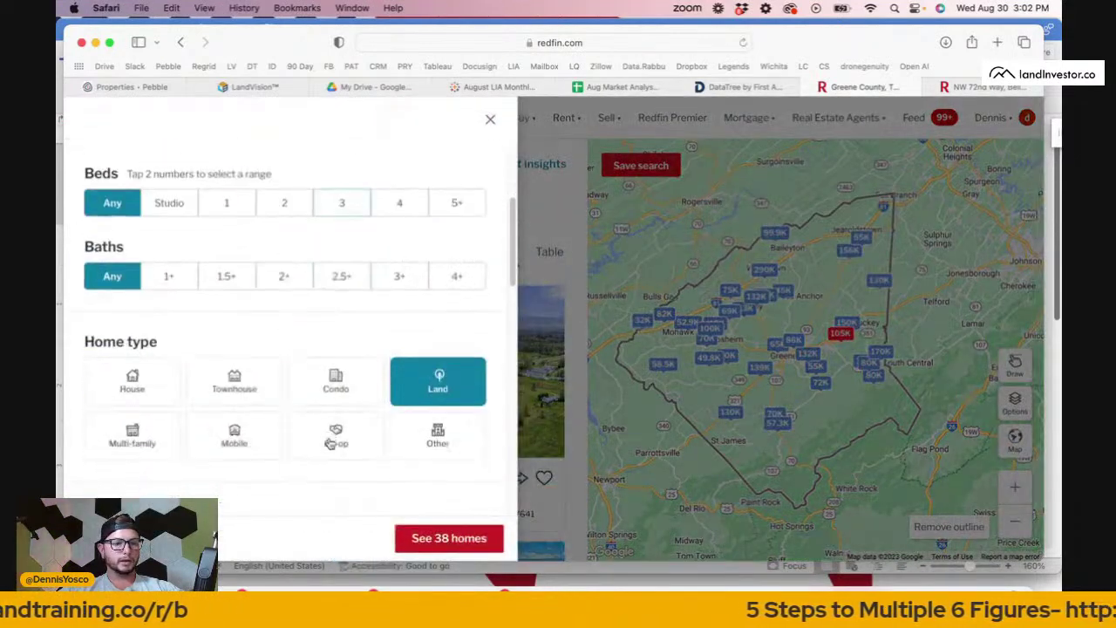
{"action": "scroll", "coordinate": [329, 443], "scroll_direction": "down", "scroll_amount": 6}
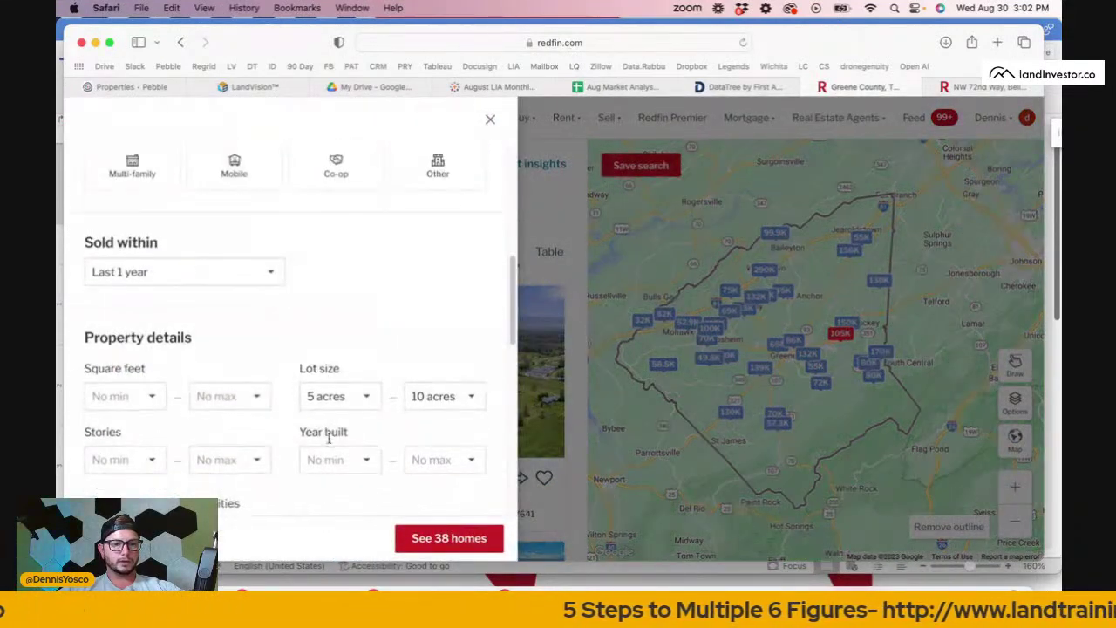
{"action": "left_click", "coordinate": [489, 122]}
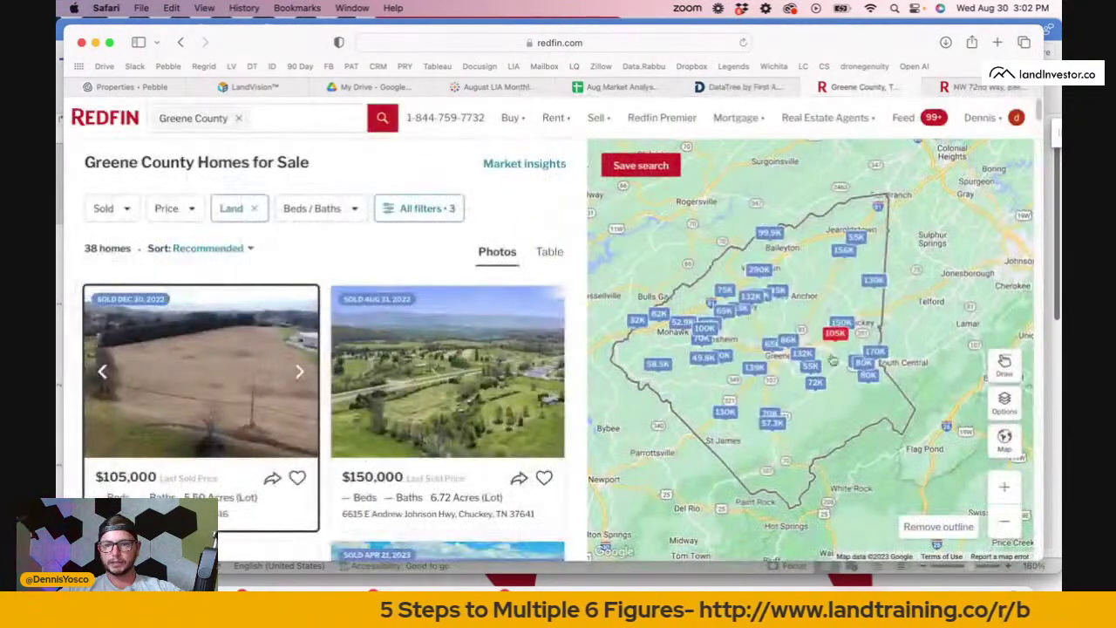
Look through Greene County's 5 to 10 acre sold land listings on the map, comparing their prices, acreages and locations.
{"action": "scroll", "coordinate": [740, 429], "scroll_direction": "down", "scroll_amount": 6}
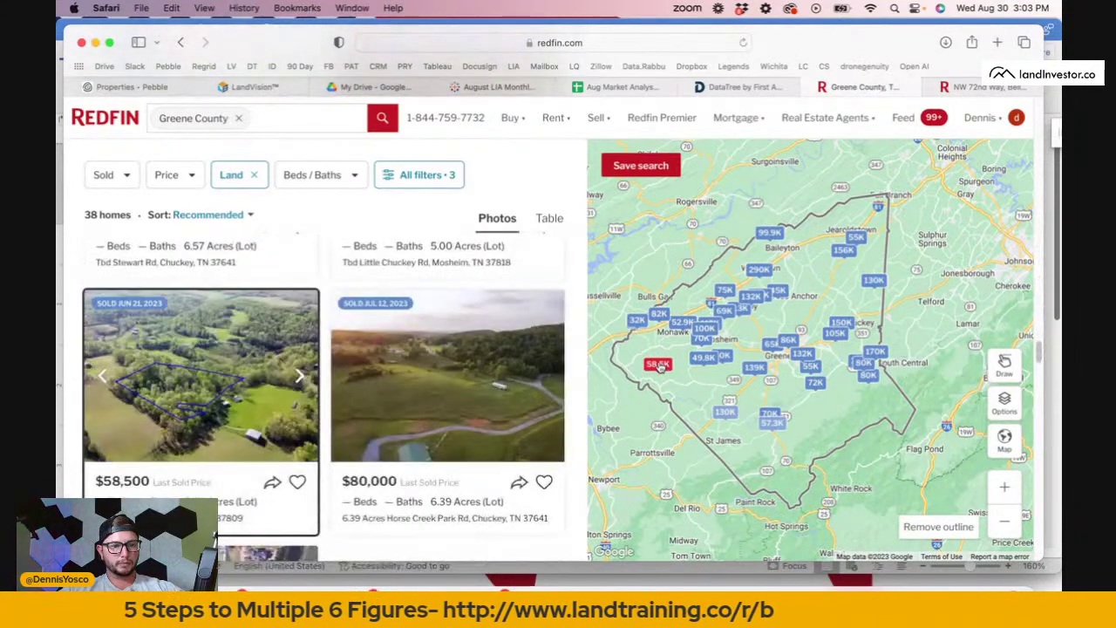
{"action": "mouse_move", "coordinate": [844, 325]}
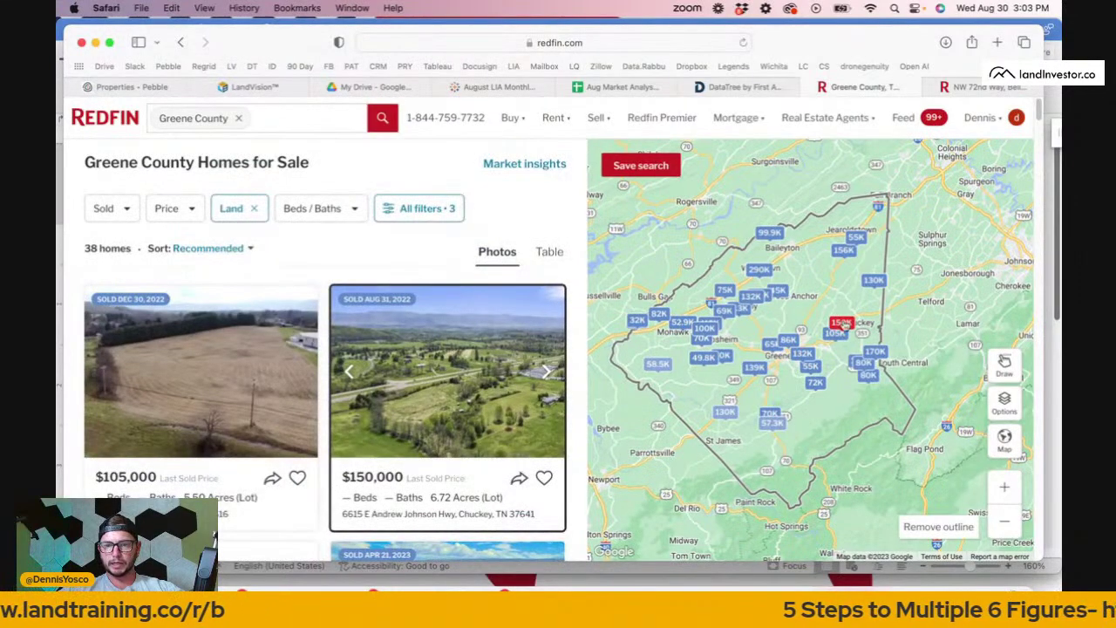
{"action": "mouse_move", "coordinate": [874, 361]}
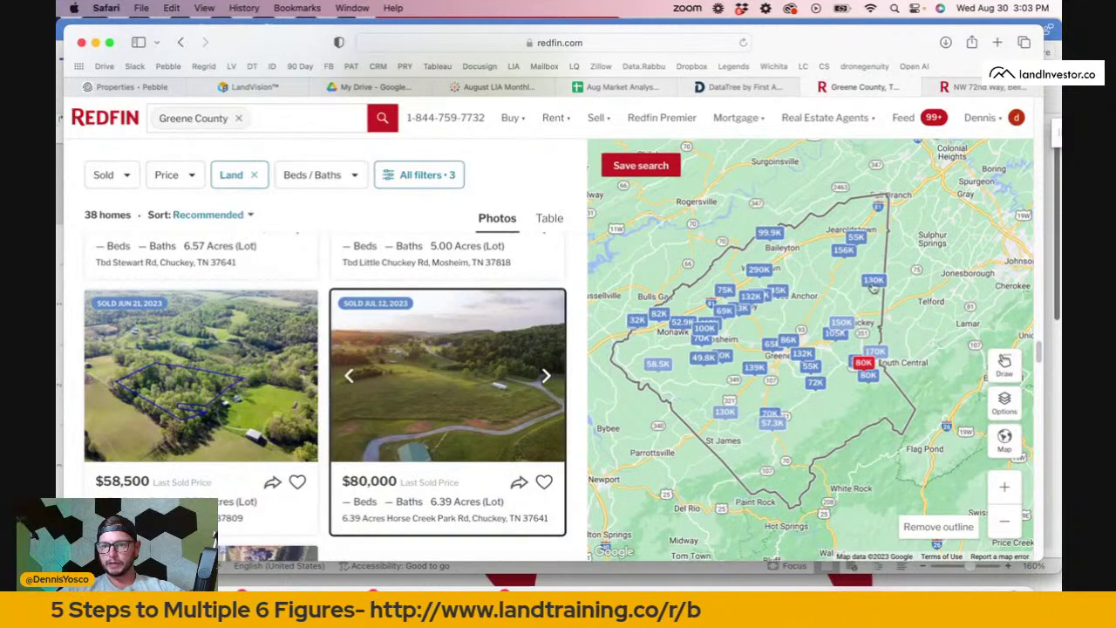
{"action": "mouse_move", "coordinate": [871, 280]}
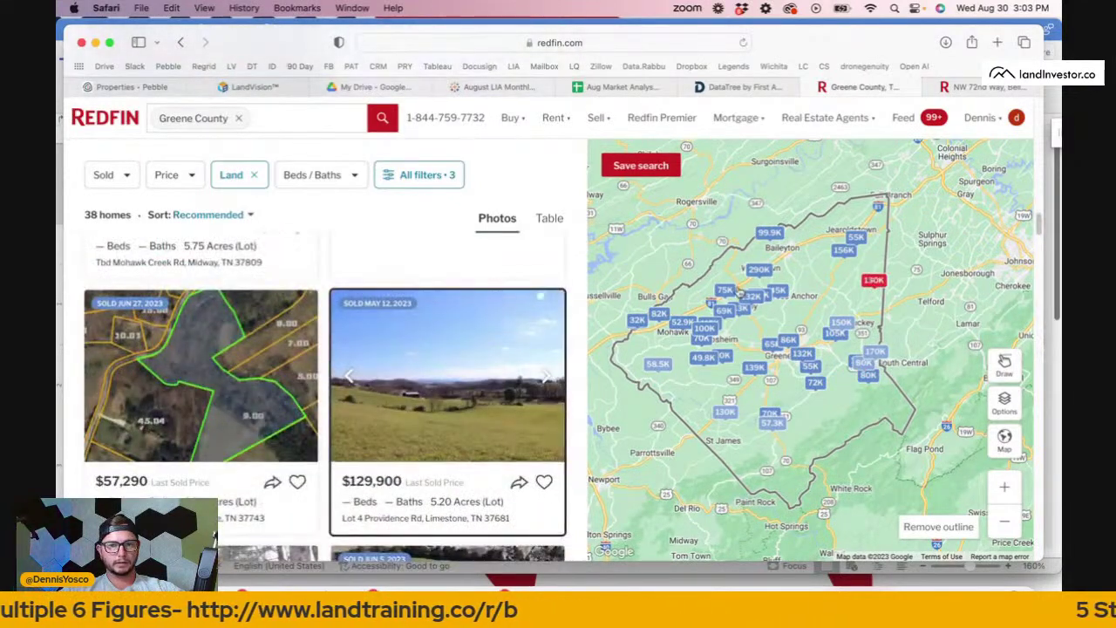
{"action": "mouse_move", "coordinate": [751, 301]}
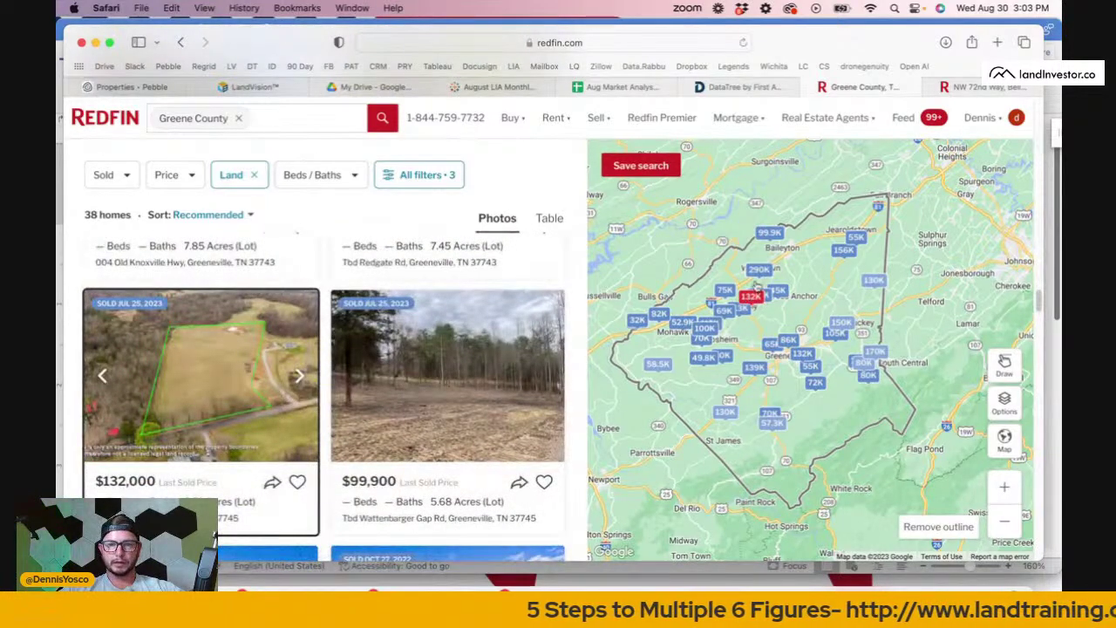
{"action": "mouse_move", "coordinate": [761, 270]}
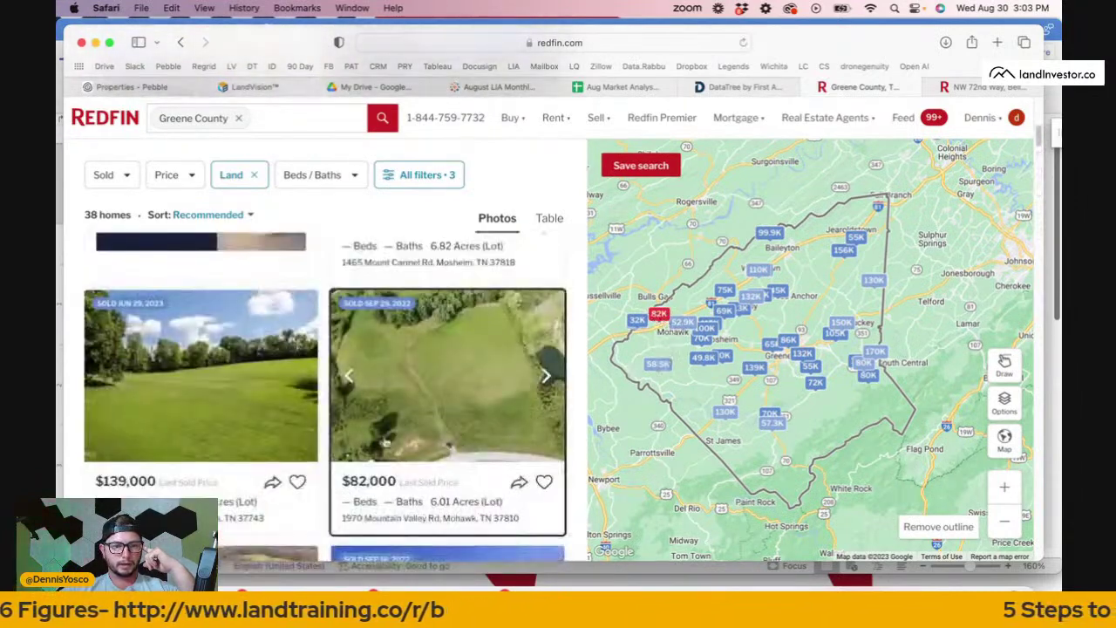
Set the sold land filter's lot size range to 10 to 20 acres and view the results.
{"action": "left_click", "coordinate": [419, 187]}
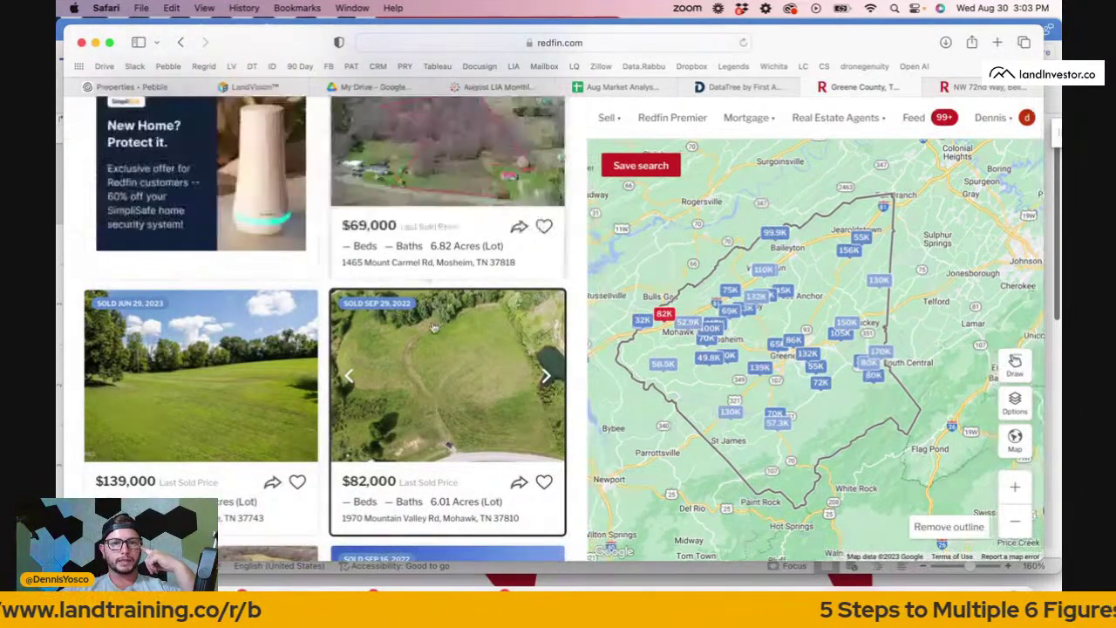
{"action": "scroll", "coordinate": [423, 433], "scroll_direction": "down", "scroll_amount": 2}
{"action": "scroll", "coordinate": [423, 433], "scroll_direction": "down", "scroll_amount": 5}
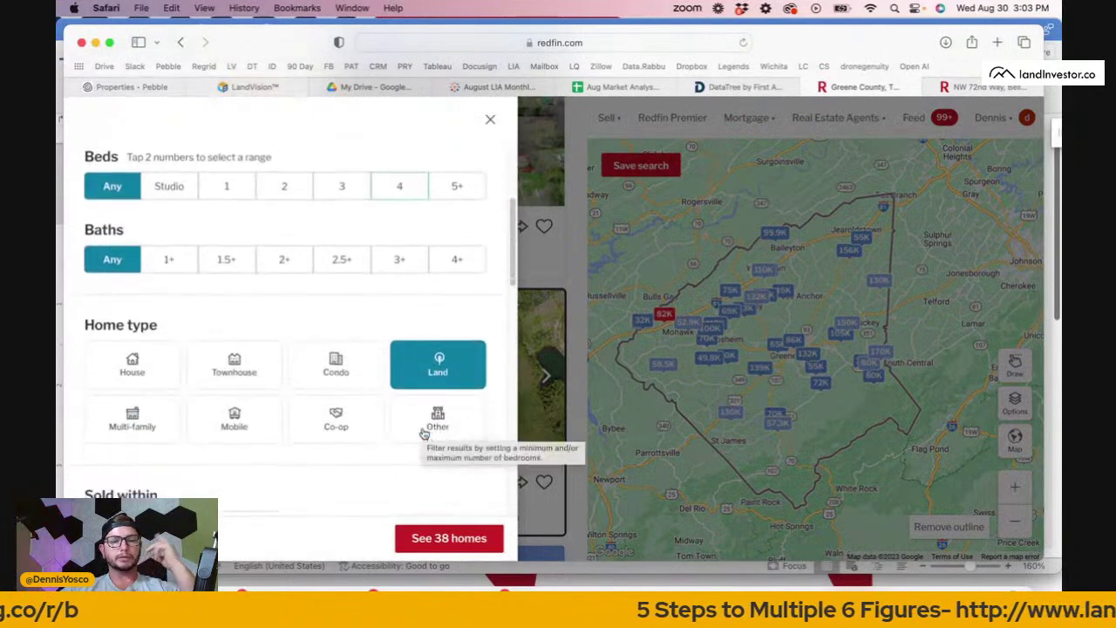
{"action": "left_click", "coordinate": [442, 464]}
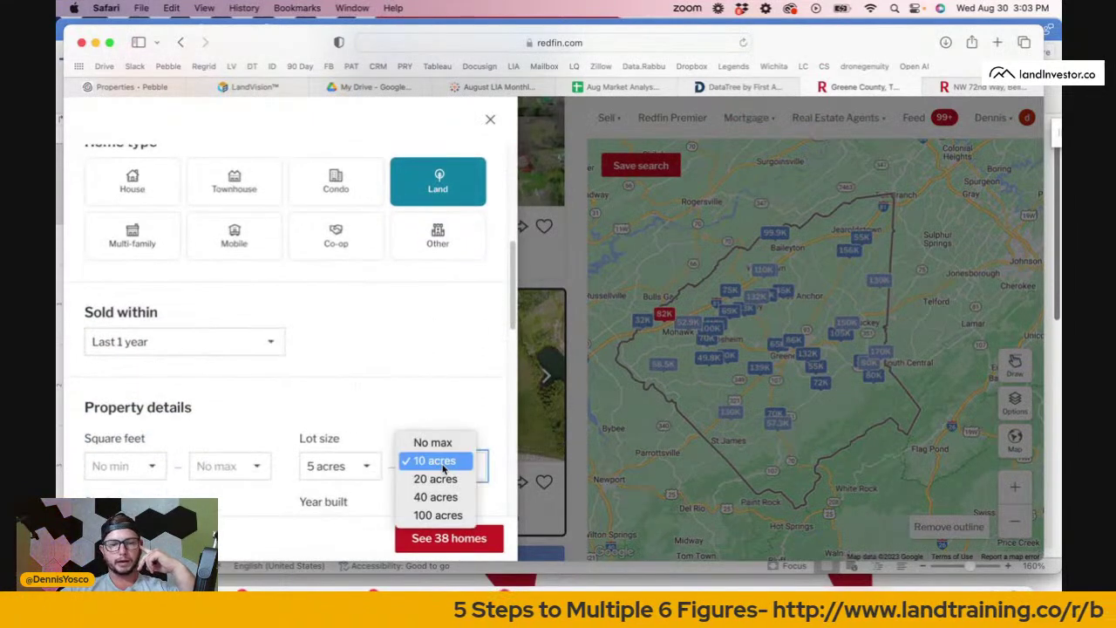
{"action": "left_click", "coordinate": [436, 476]}
{"action": "left_click", "coordinate": [377, 469]}
{"action": "left_click", "coordinate": [357, 478]}
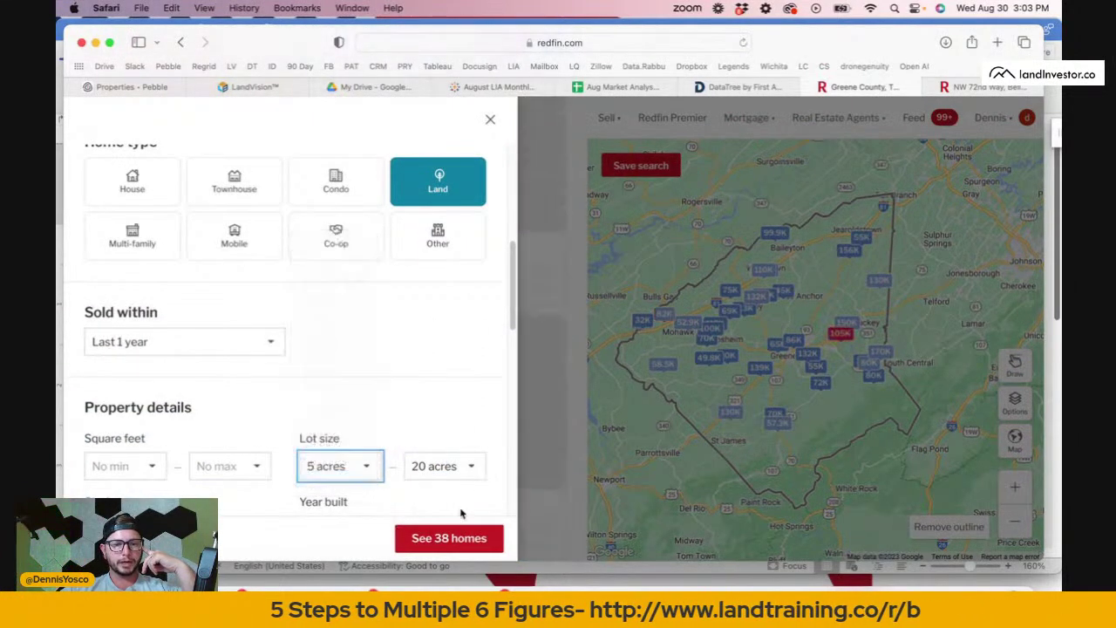
{"action": "left_click", "coordinate": [456, 534]}
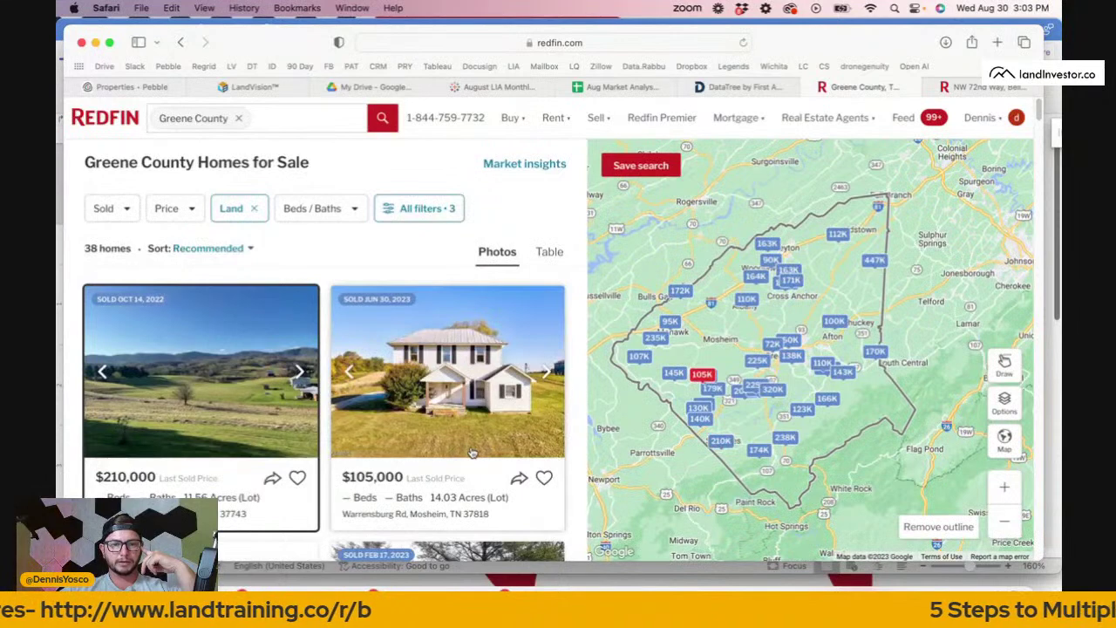
Compare the prices, acreages and locations of the sold 10 to 20 acre listings across Greene County.
{"action": "scroll", "coordinate": [471, 452], "scroll_direction": "down", "scroll_amount": 2}
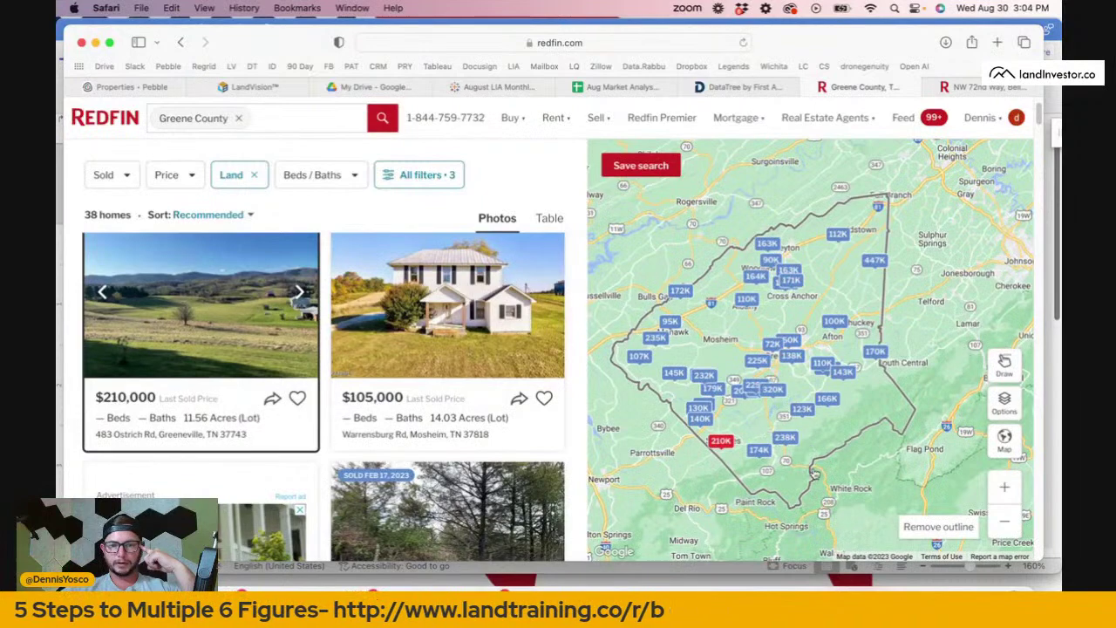
{"action": "scroll", "coordinate": [489, 401], "scroll_direction": "down", "scroll_amount": 10}
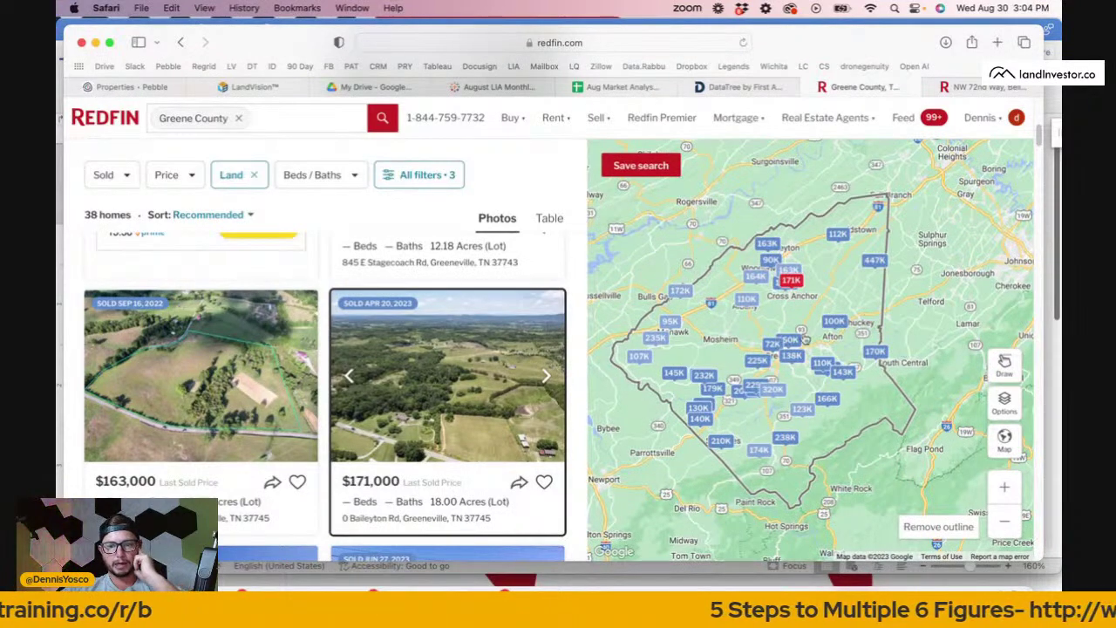
{"action": "mouse_move", "coordinate": [789, 342]}
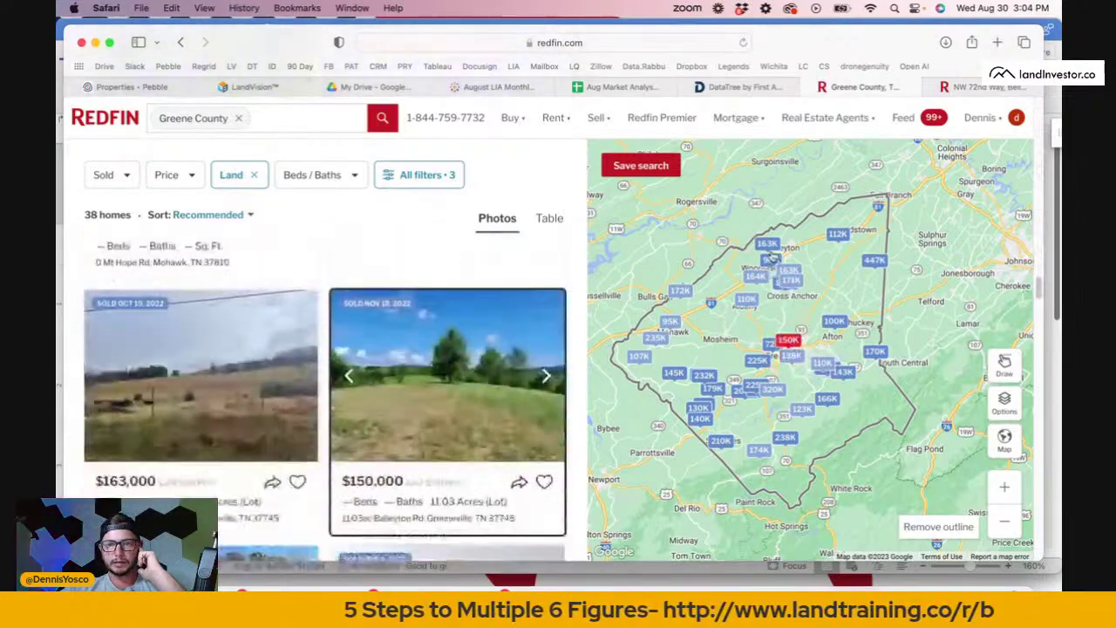
{"action": "mouse_move", "coordinate": [772, 255]}
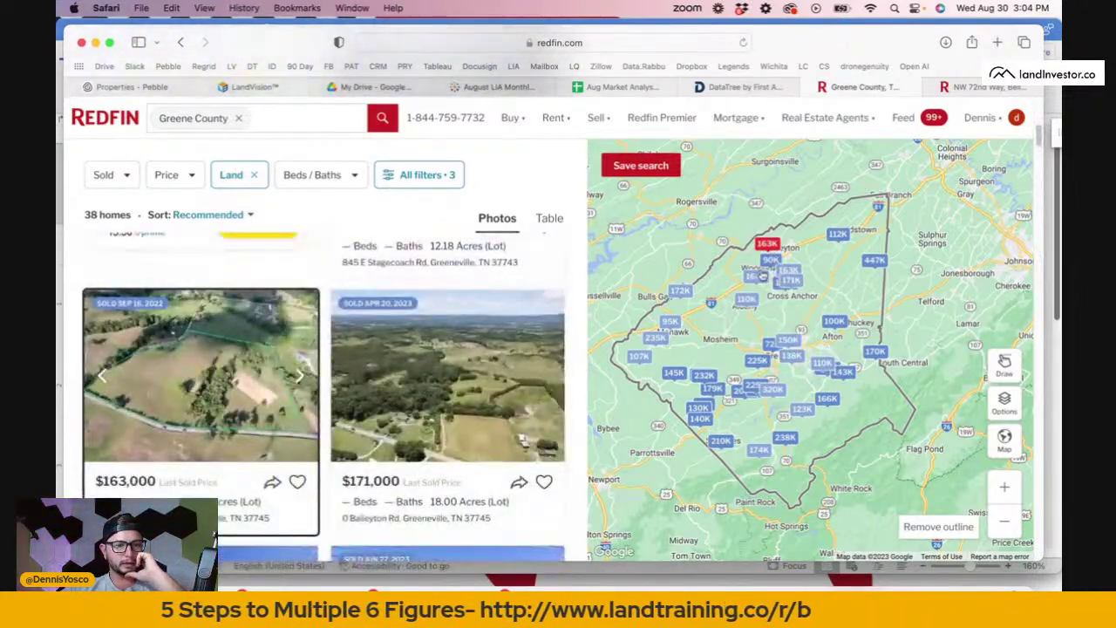
{"action": "mouse_move", "coordinate": [845, 247]}
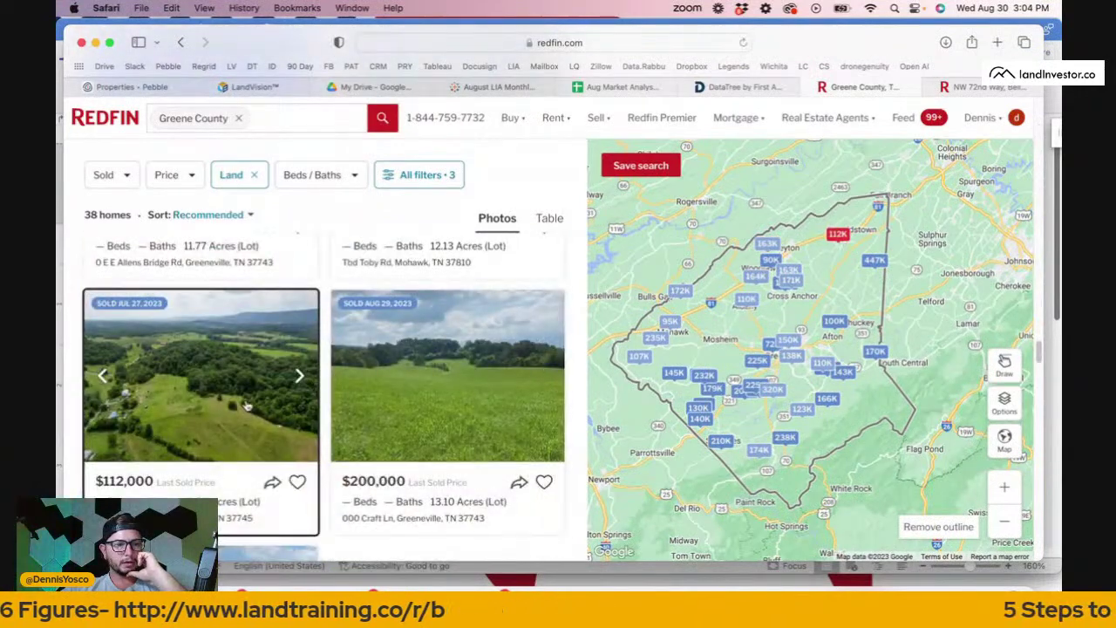
{"action": "mouse_move", "coordinate": [493, 395]}
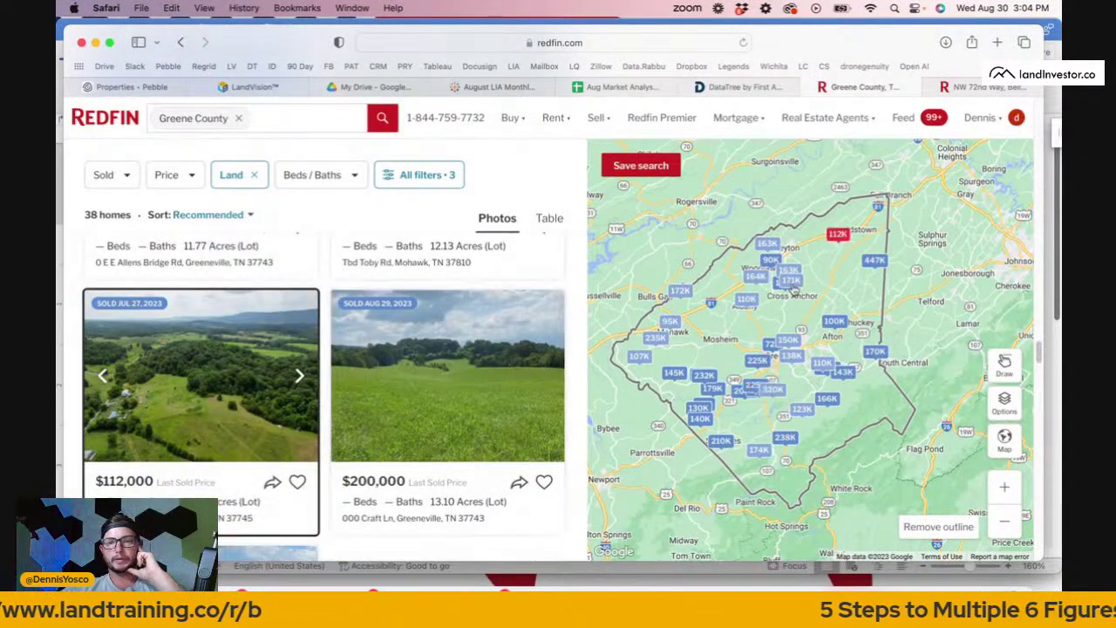
{"action": "mouse_move", "coordinate": [870, 261]}
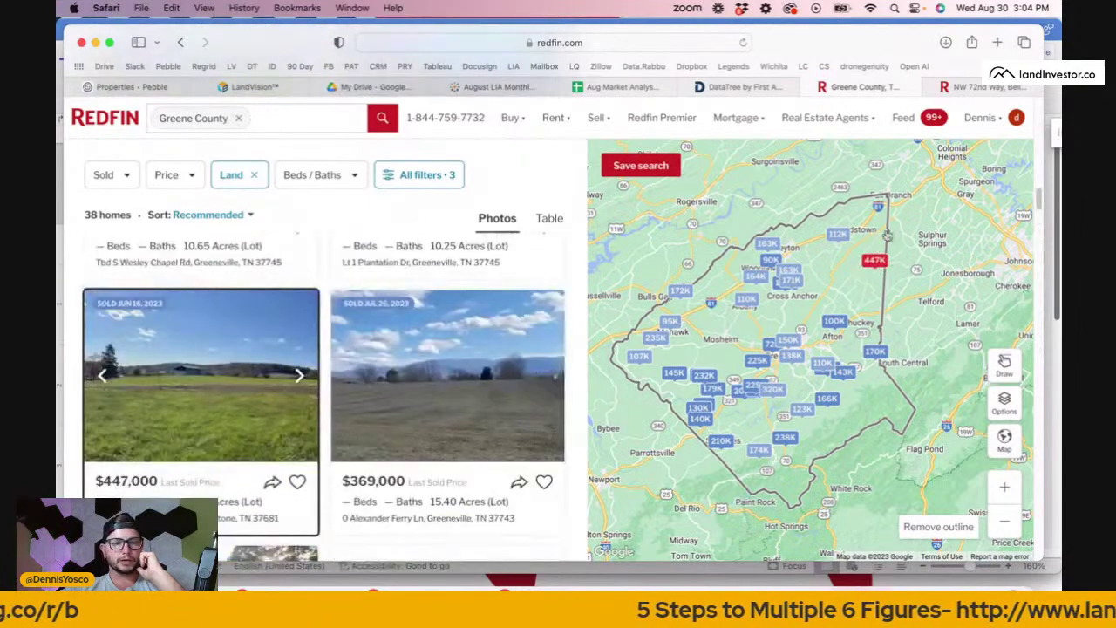
{"action": "mouse_move", "coordinate": [369, 314]}
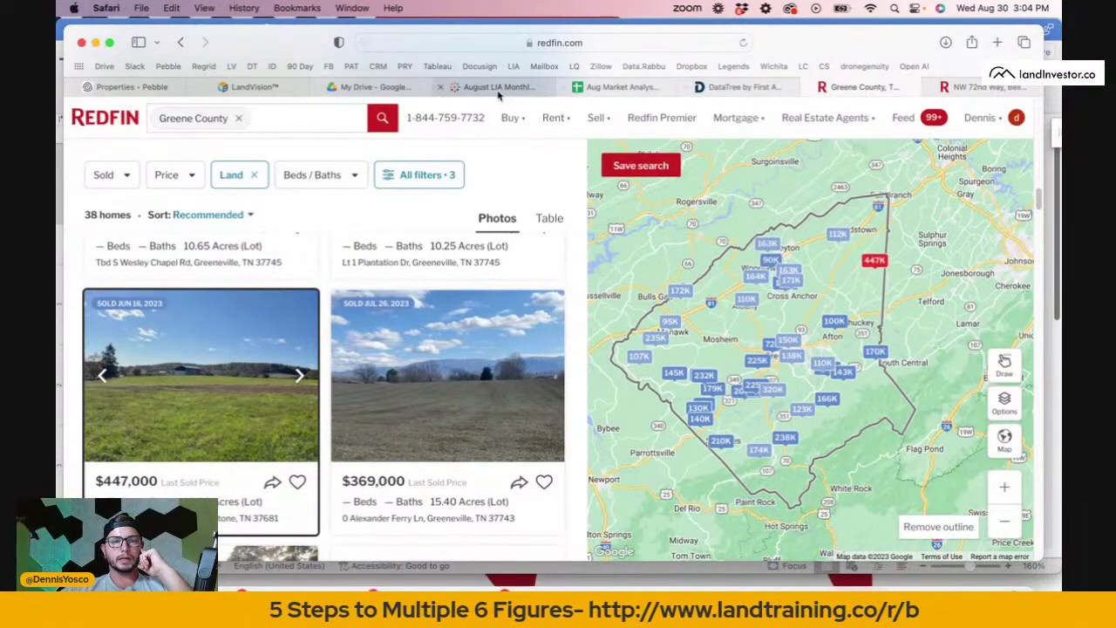
Switch to LandVision and remove the Gilchrist County property search list.
{"action": "left_click", "coordinate": [248, 87]}
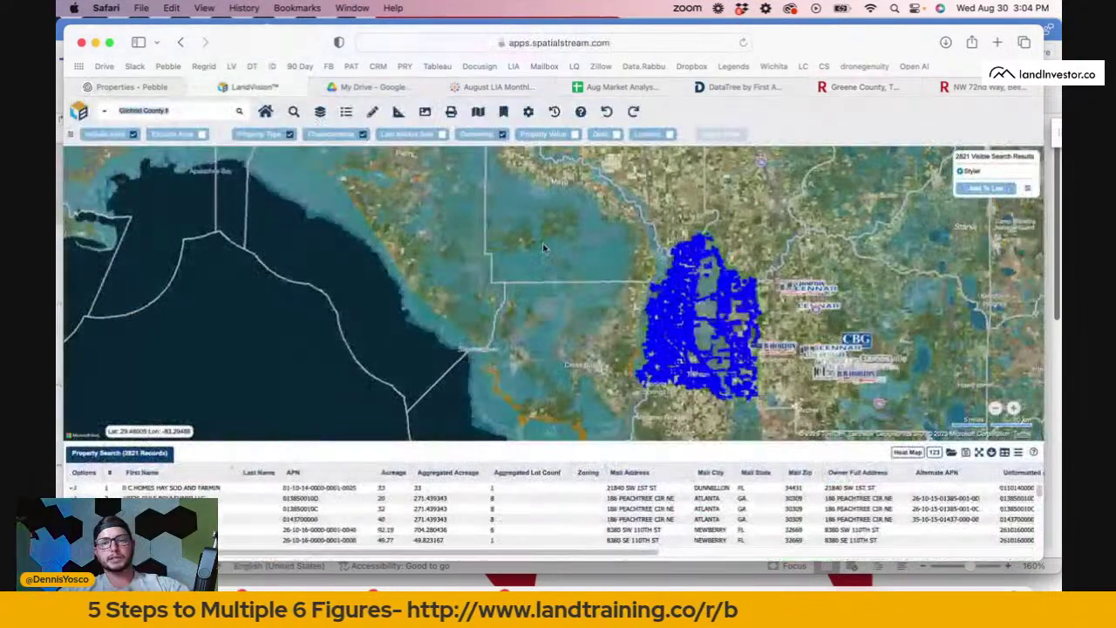
{"action": "left_click", "coordinate": [107, 134]}
{"action": "left_click", "coordinate": [119, 162]}
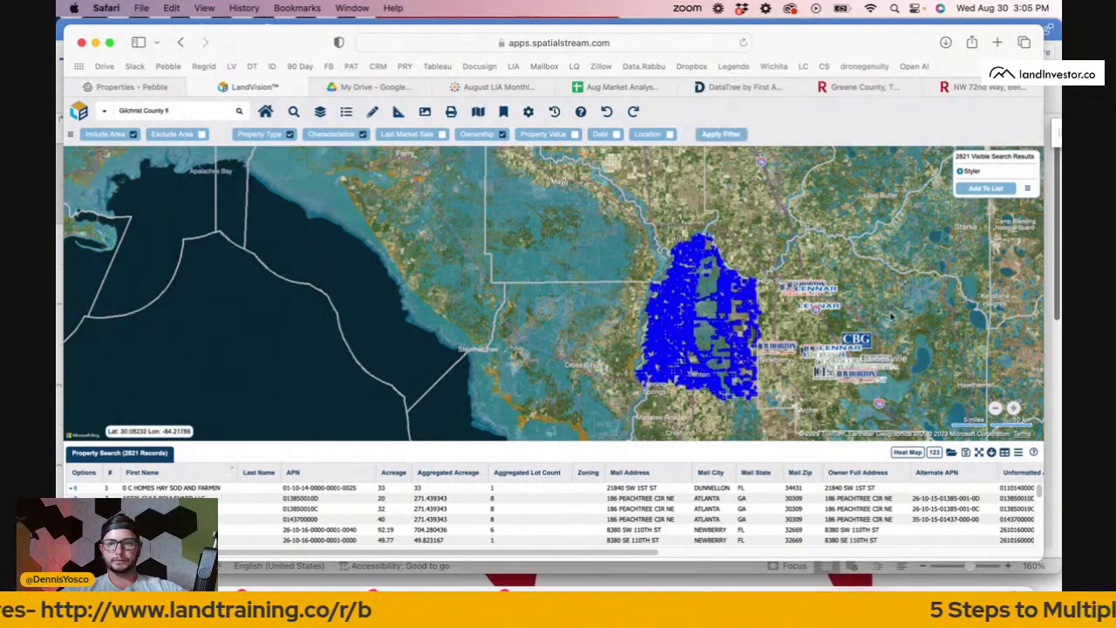
{"action": "left_click", "coordinate": [1018, 452]}
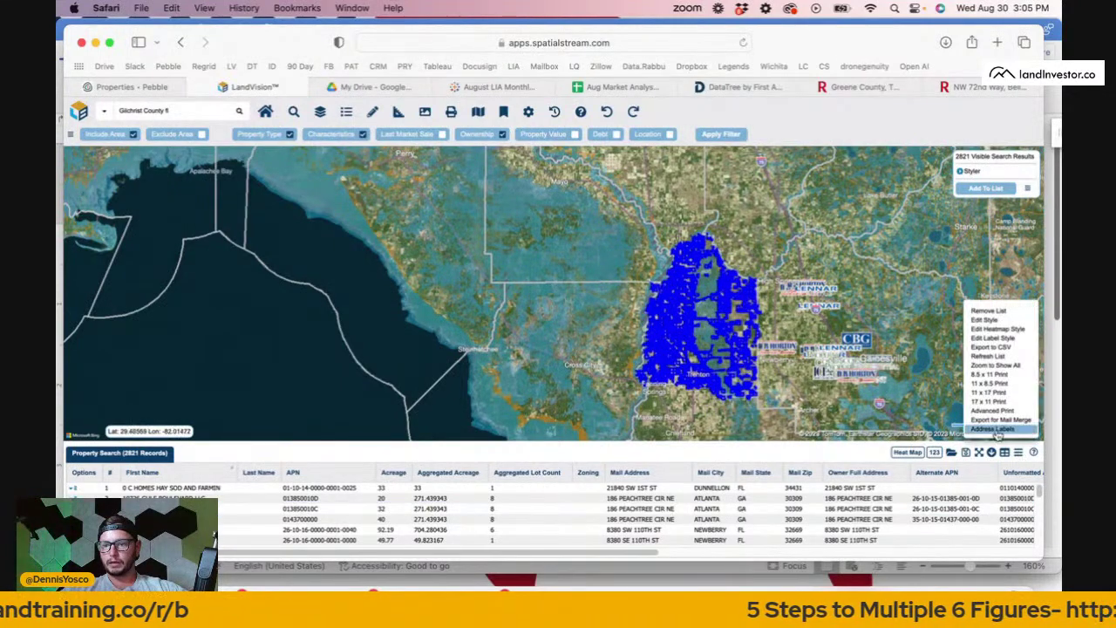
{"action": "left_click", "coordinate": [990, 313]}
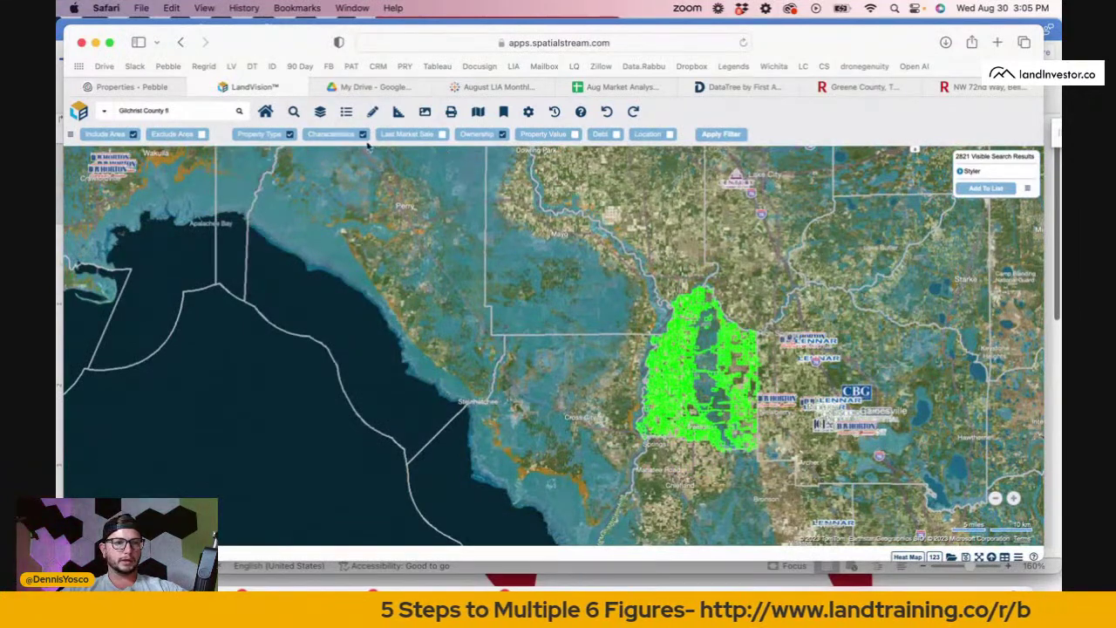
Clear all criteria of the Gilchrist County property filter, including its search area.
{"action": "left_click", "coordinate": [104, 134]}
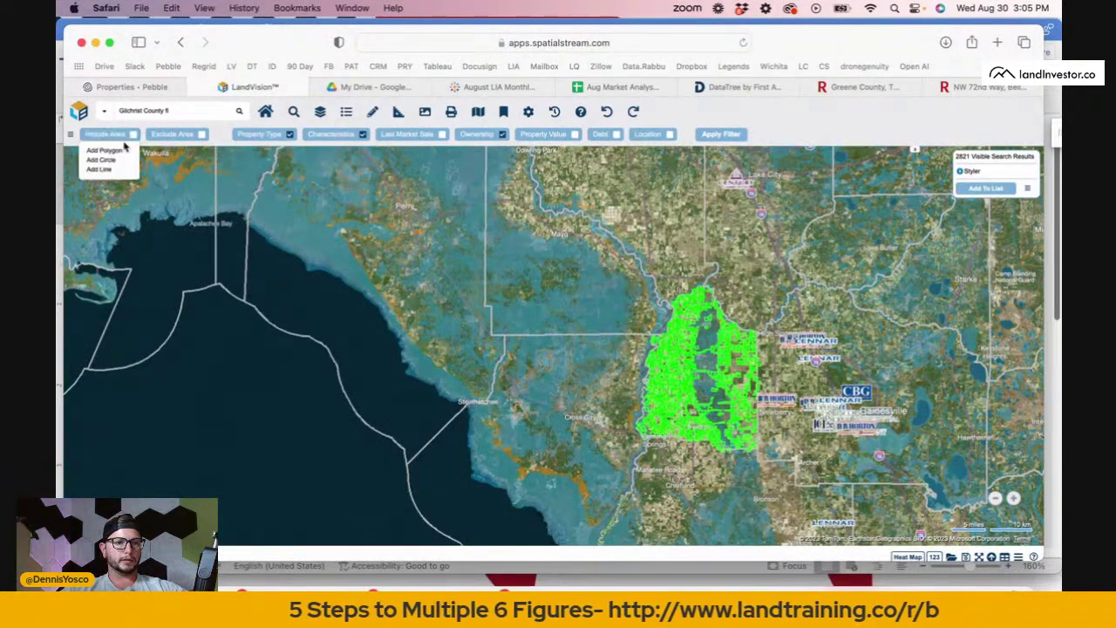
{"action": "left_click", "coordinate": [68, 136]}
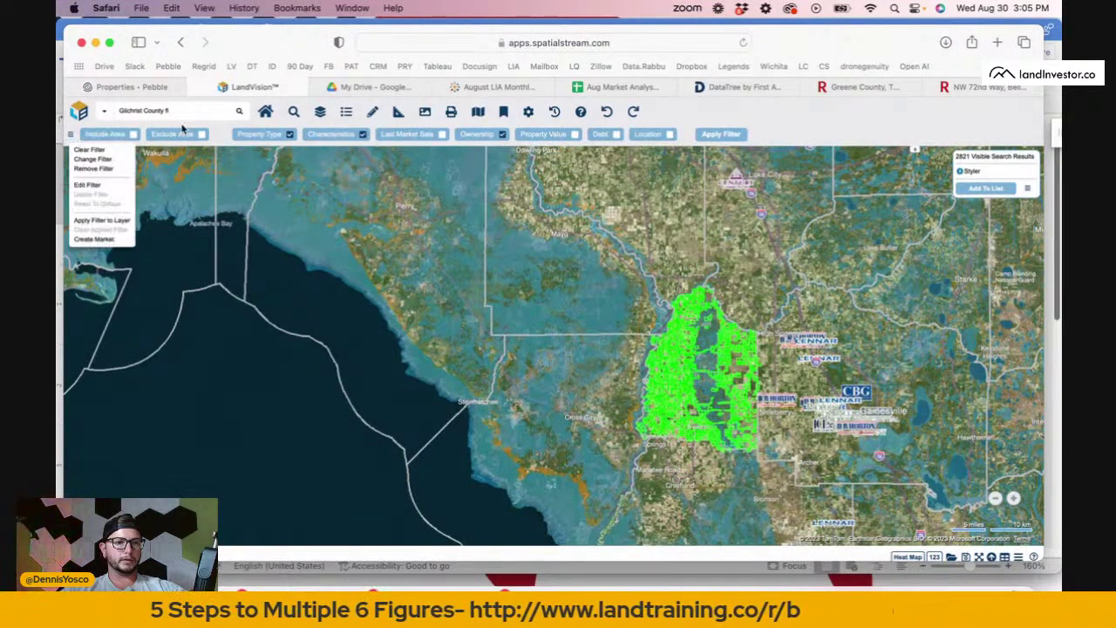
{"action": "left_click", "coordinate": [103, 154]}
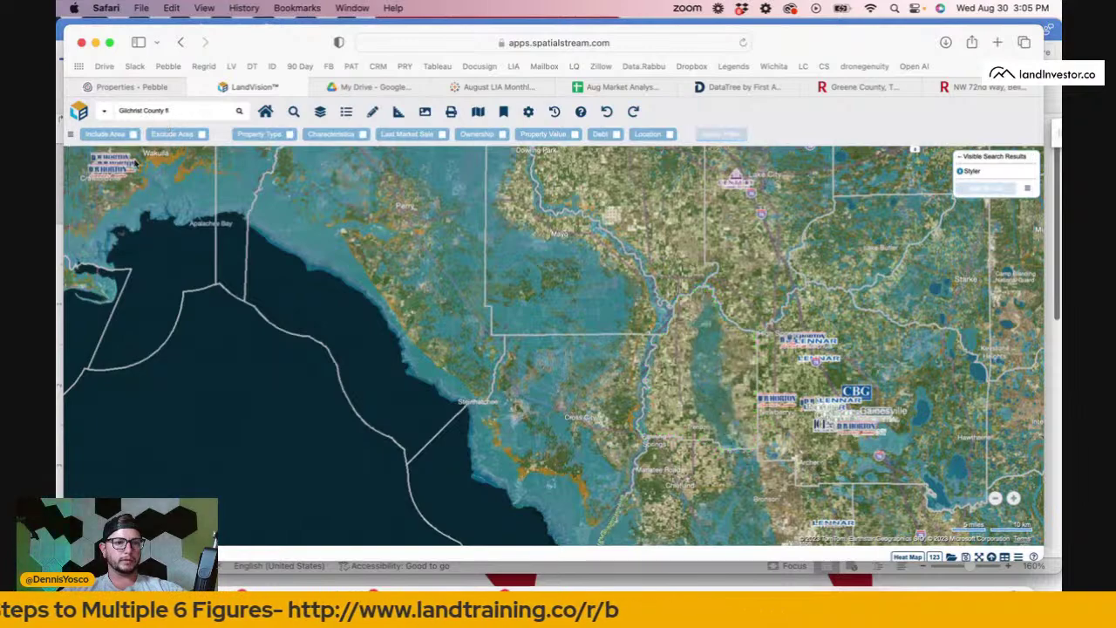
Search the map for "Greene county tn".
{"action": "left_click", "coordinate": [188, 112]}
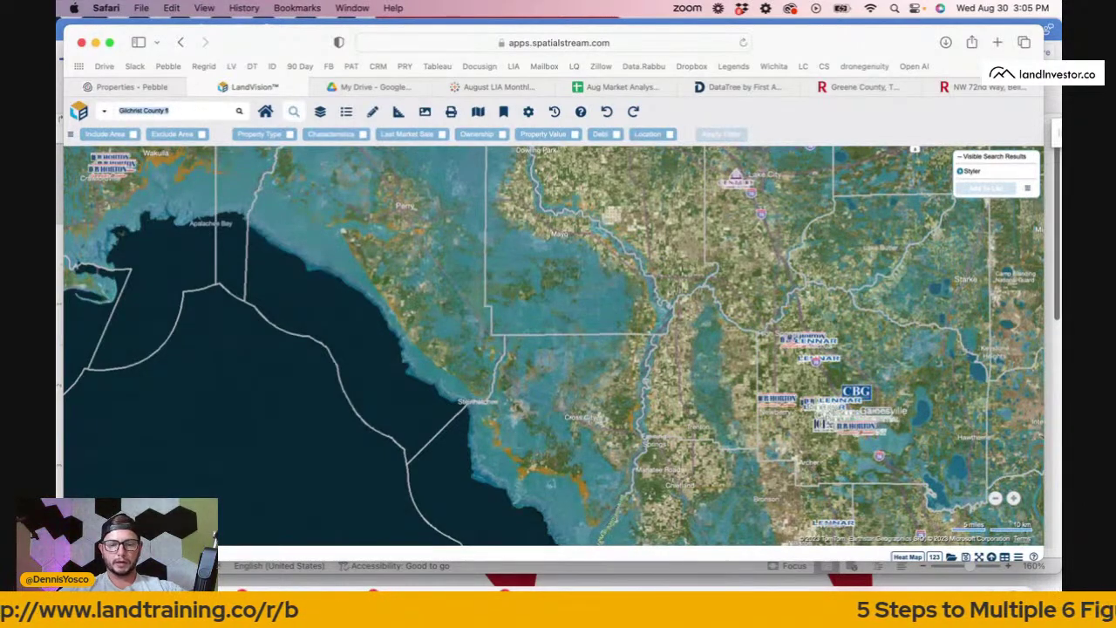
{"action": "type", "text": "Green"}
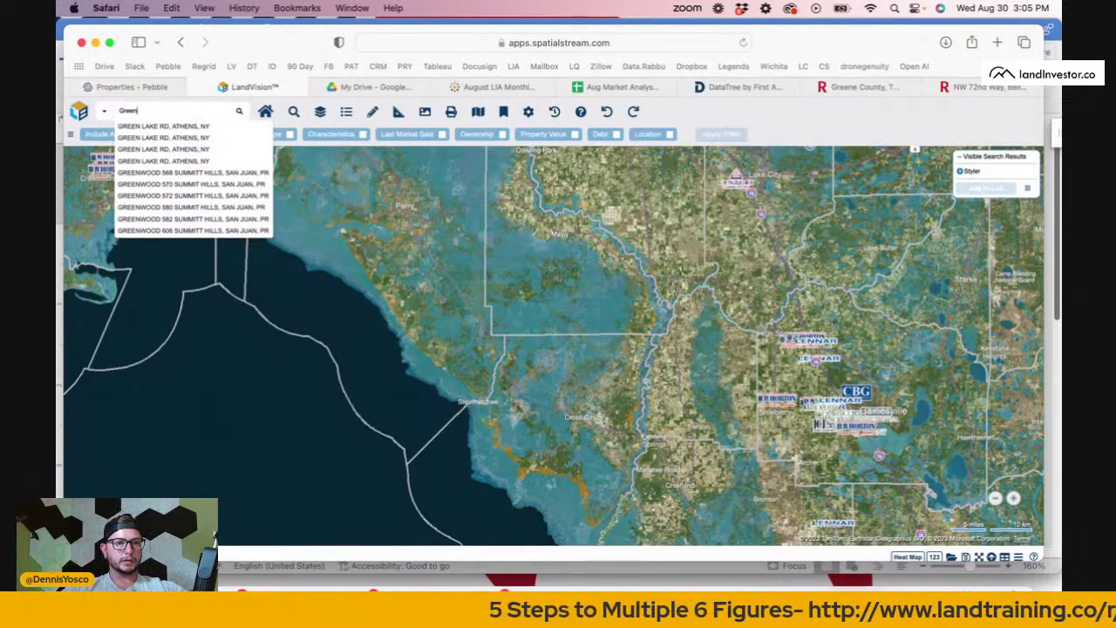
{"action": "type", "text": "e county"}
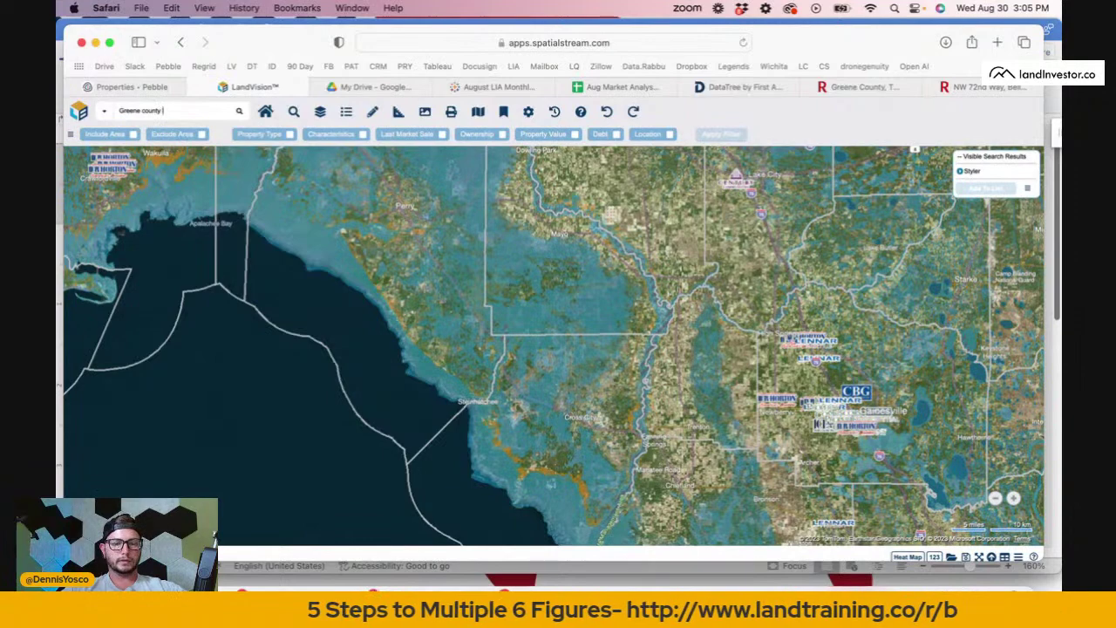
{"action": "type", "text": " tn"}
{"action": "left_click", "coordinate": [240, 112]}
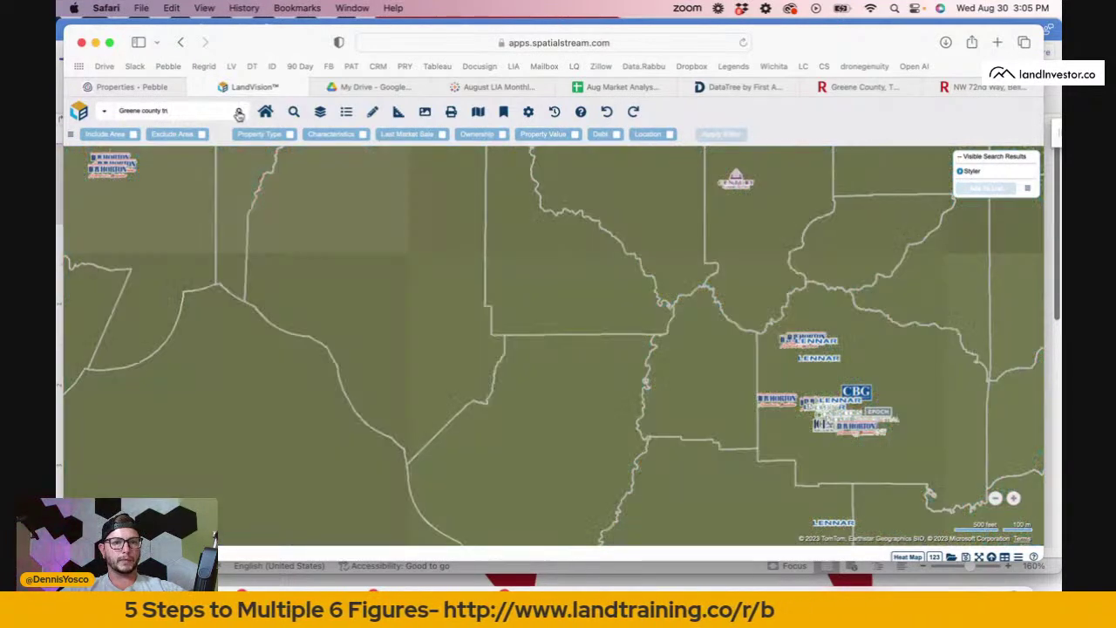
Select the Greene County, TN boundary on the map and include it as the search area.
{"action": "scroll", "coordinate": [697, 374], "scroll_direction": "down", "scroll_amount": 10}
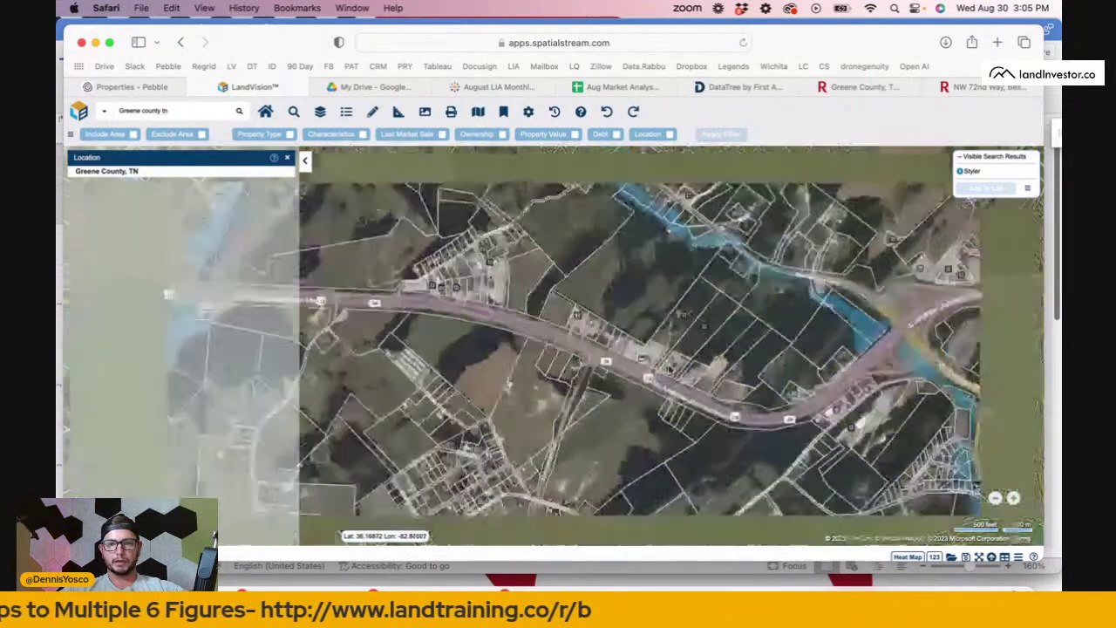
{"action": "scroll", "coordinate": [670, 368], "scroll_direction": "down", "scroll_amount": 5}
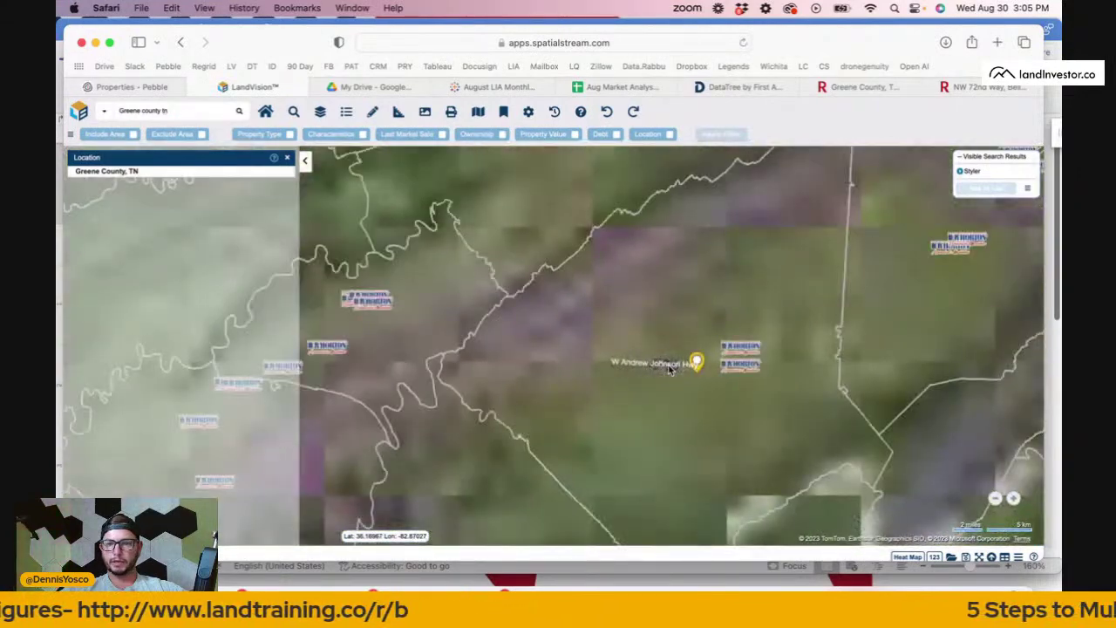
{"action": "left_click", "coordinate": [662, 390]}
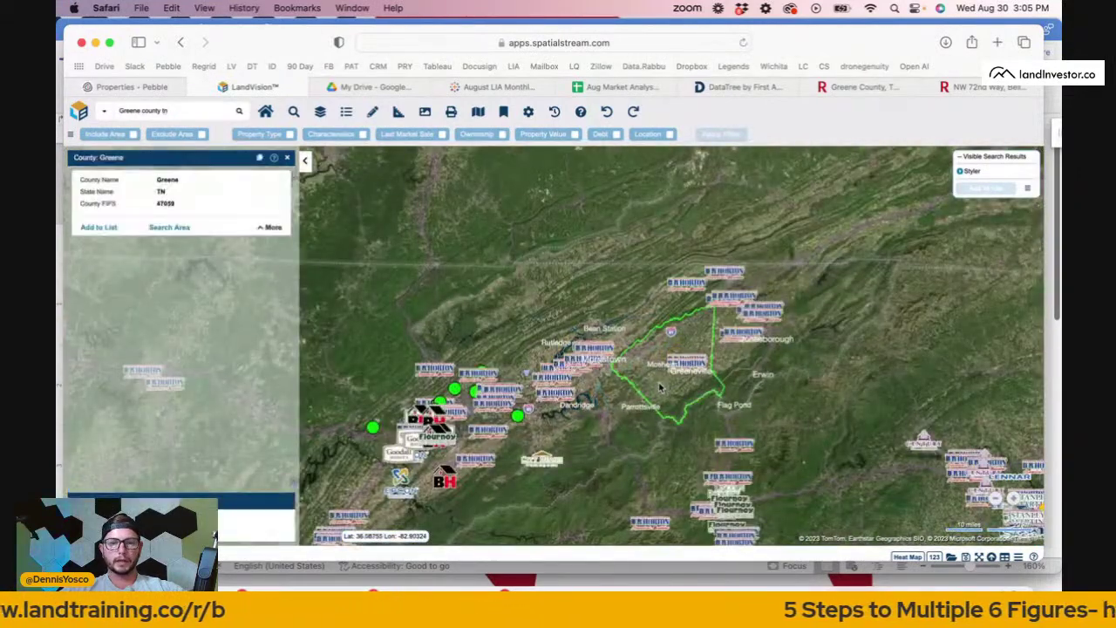
{"action": "left_click", "coordinate": [169, 226]}
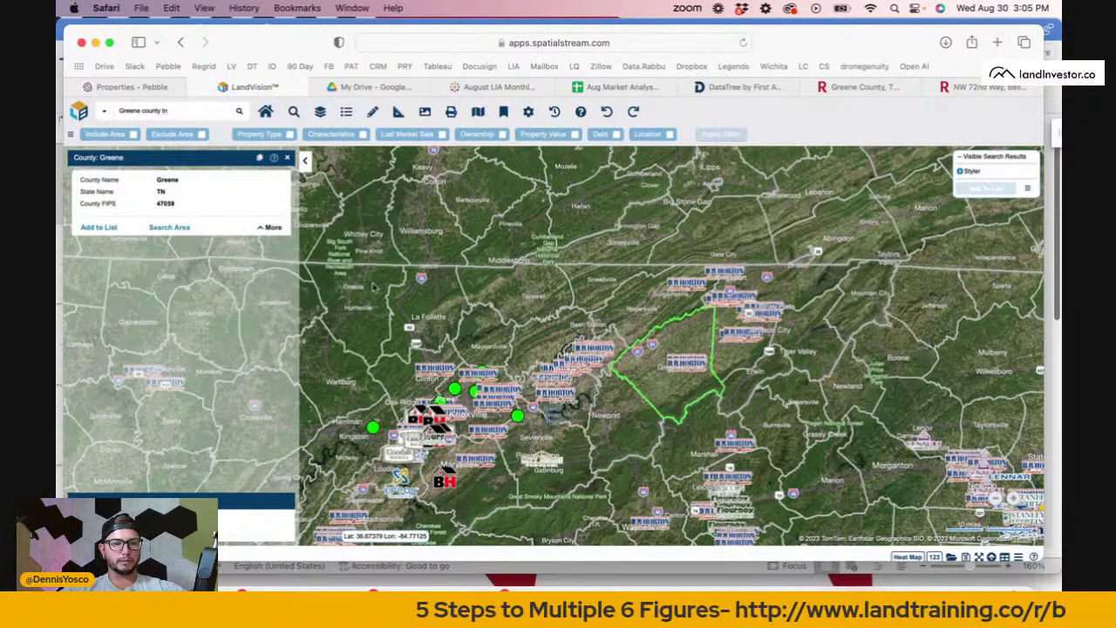
{"action": "left_click", "coordinate": [589, 360]}
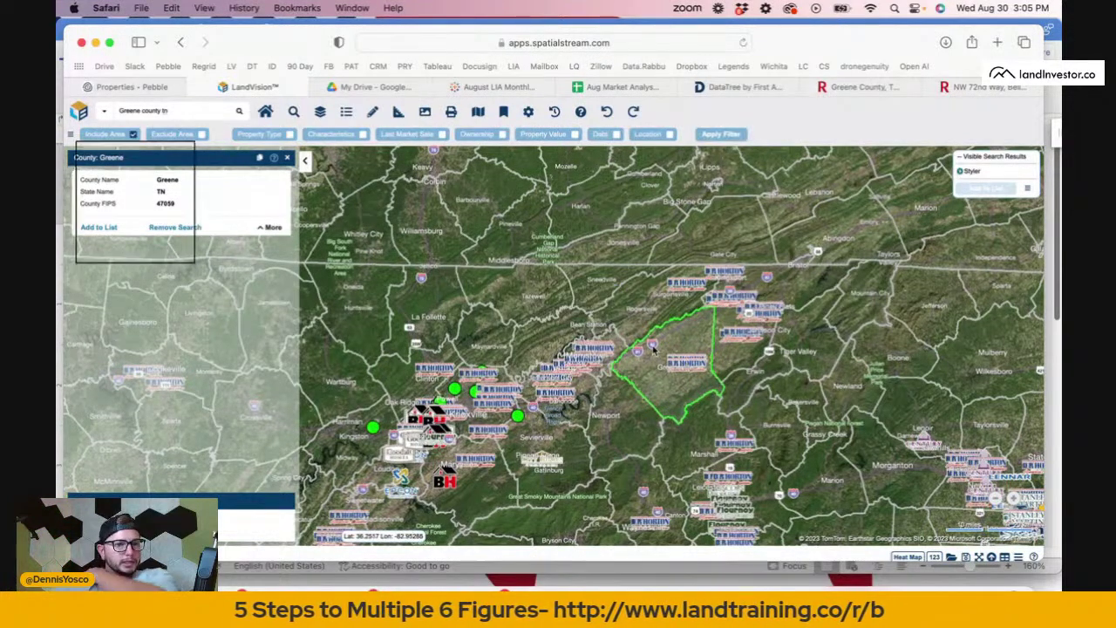
Limit the Greene County property search to the Vacant Land property type.
{"action": "left_click", "coordinate": [280, 137]}
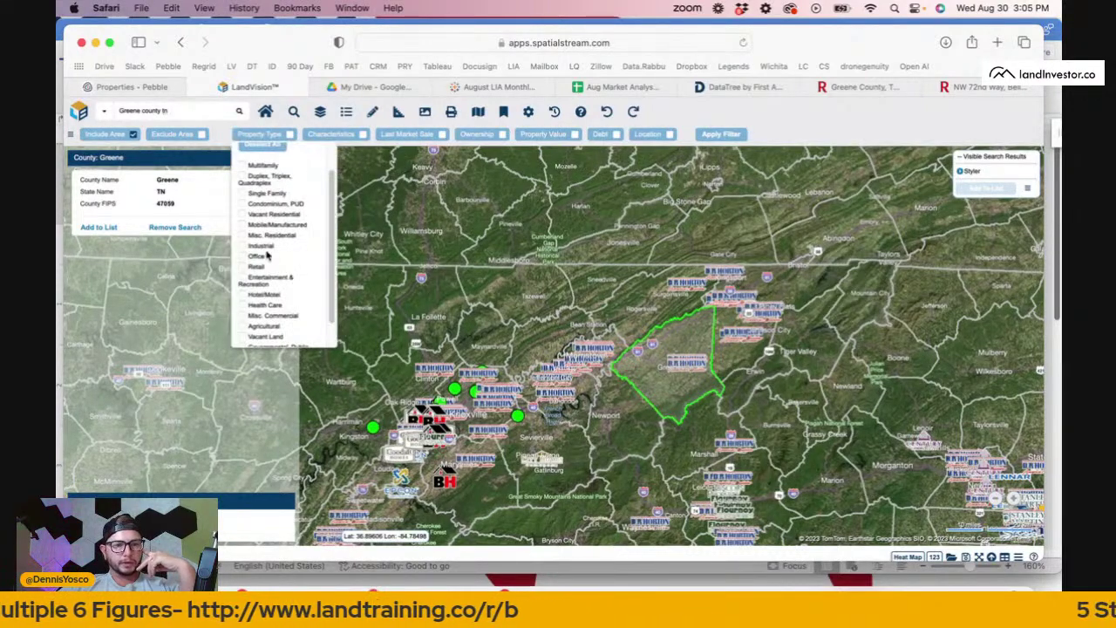
{"action": "scroll", "coordinate": [267, 255], "scroll_direction": "down", "scroll_amount": 3}
{"action": "left_click", "coordinate": [242, 307]}
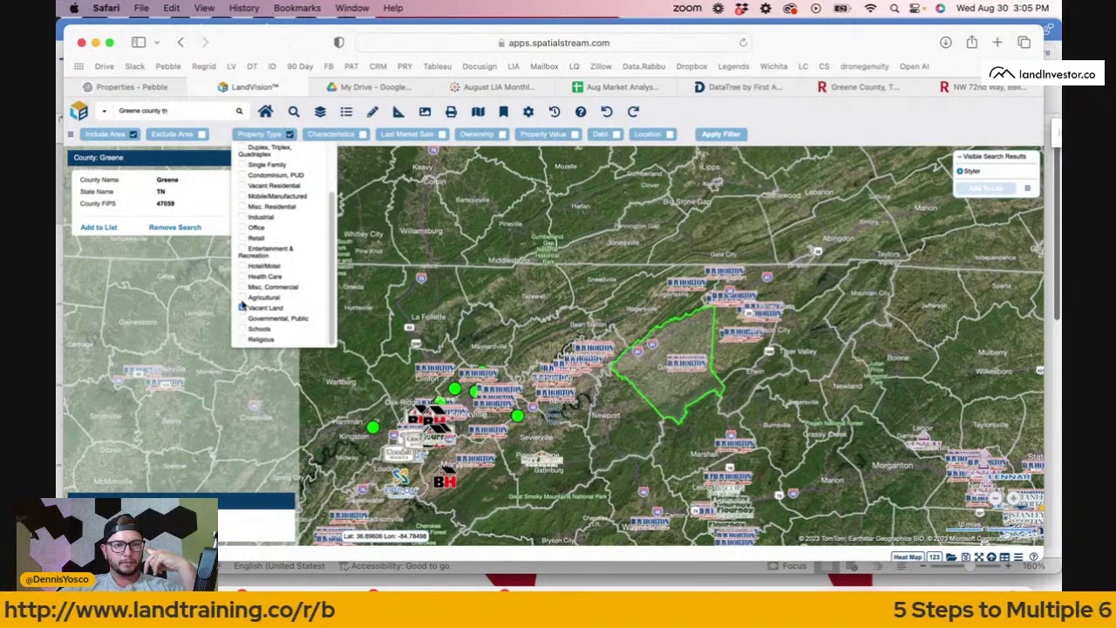
{"action": "left_click", "coordinate": [344, 225]}
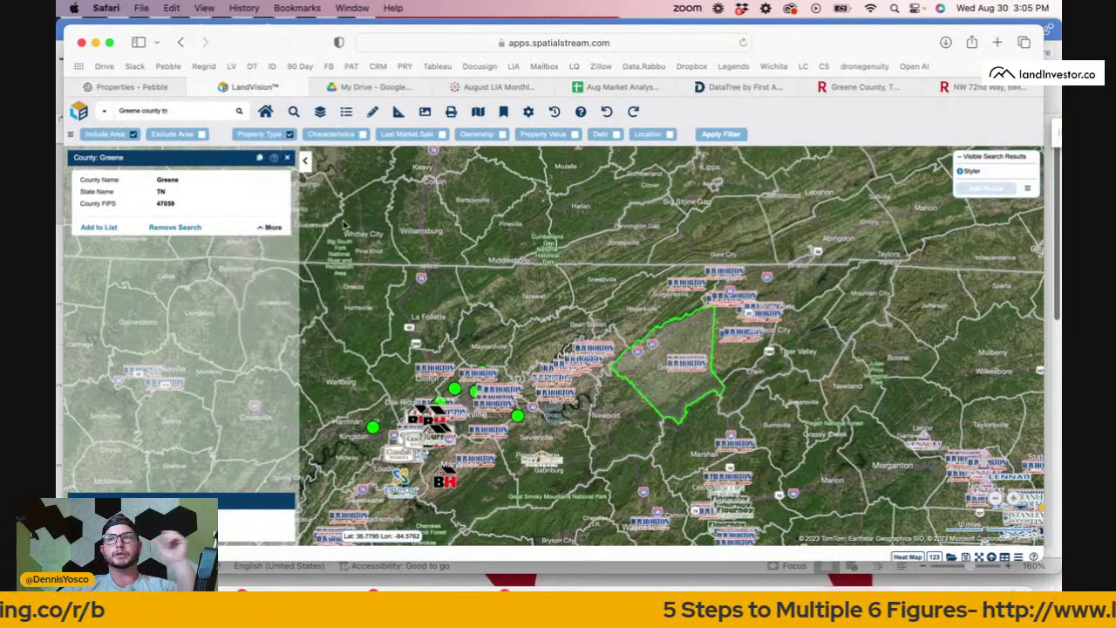
Enter a minimum lot size of 4.9 acres in the characteristics criteria and leave the maximum blank.
{"action": "left_click", "coordinate": [340, 136]}
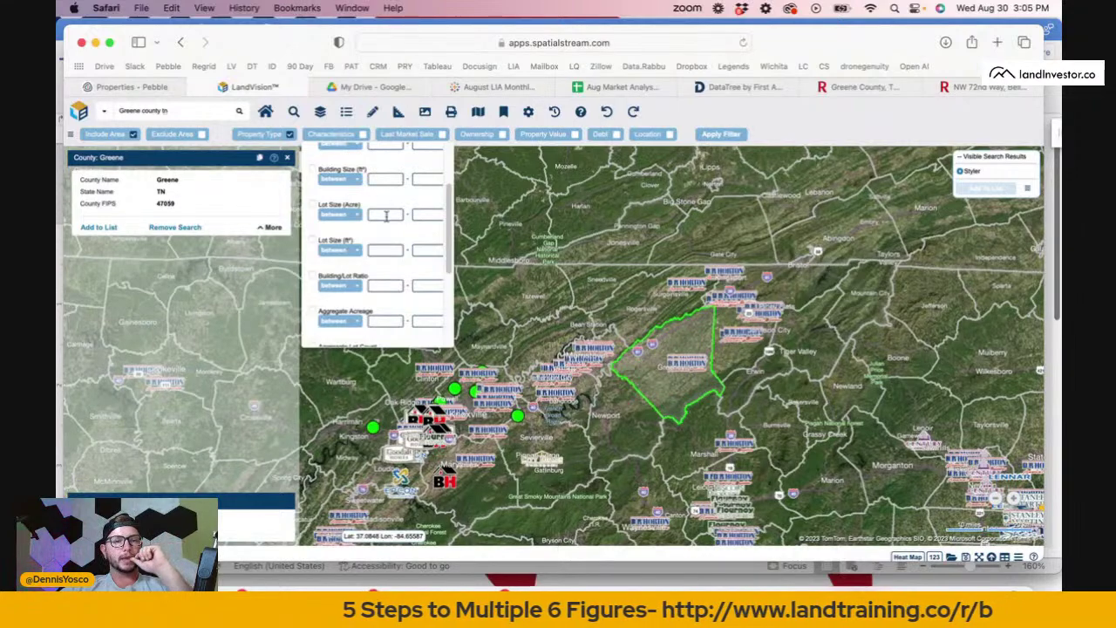
{"action": "scroll", "coordinate": [355, 228], "scroll_direction": "down", "scroll_amount": 3}
{"action": "scroll", "coordinate": [355, 227], "scroll_direction": "down", "scroll_amount": 1}
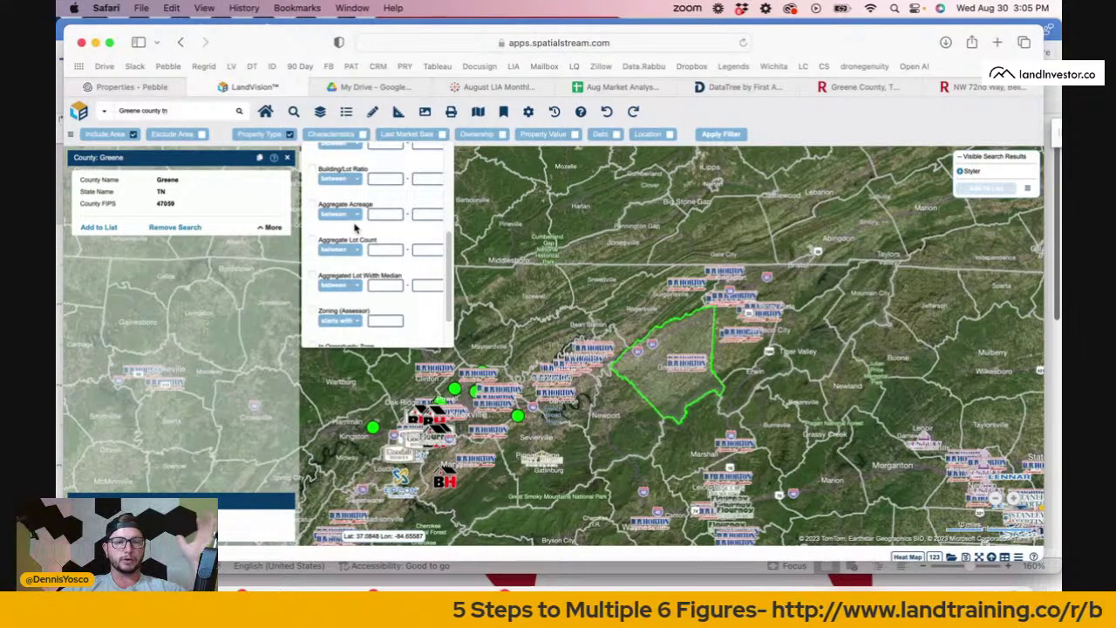
{"action": "scroll", "coordinate": [356, 225], "scroll_direction": "down", "scroll_amount": 3}
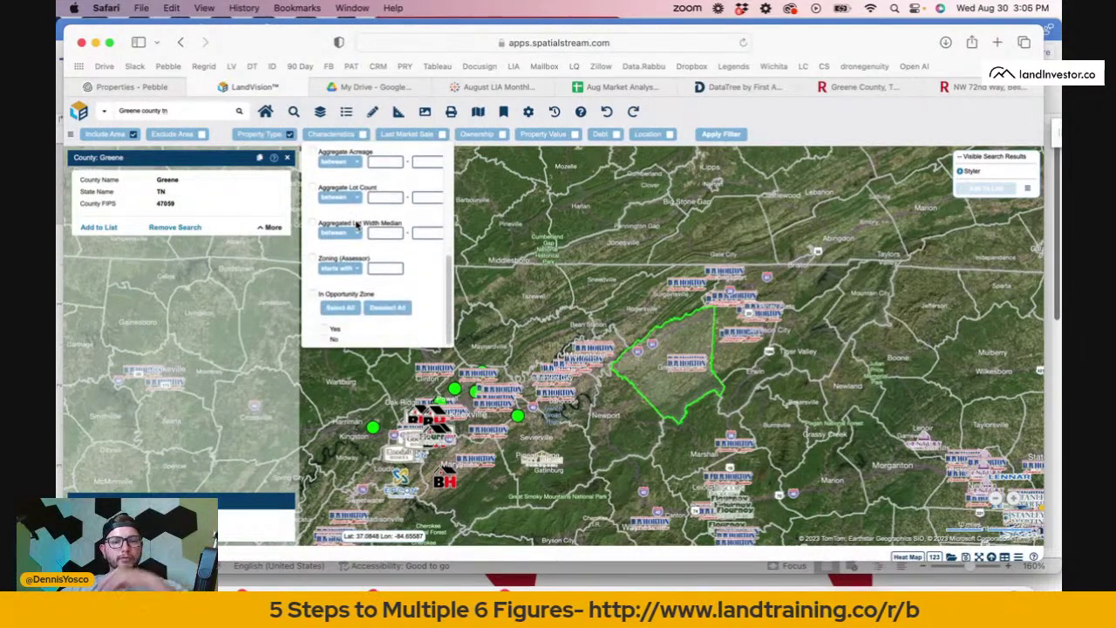
{"action": "scroll", "coordinate": [355, 225], "scroll_direction": "up", "scroll_amount": 3}
{"action": "scroll", "coordinate": [331, 225], "scroll_direction": "up", "scroll_amount": 1}
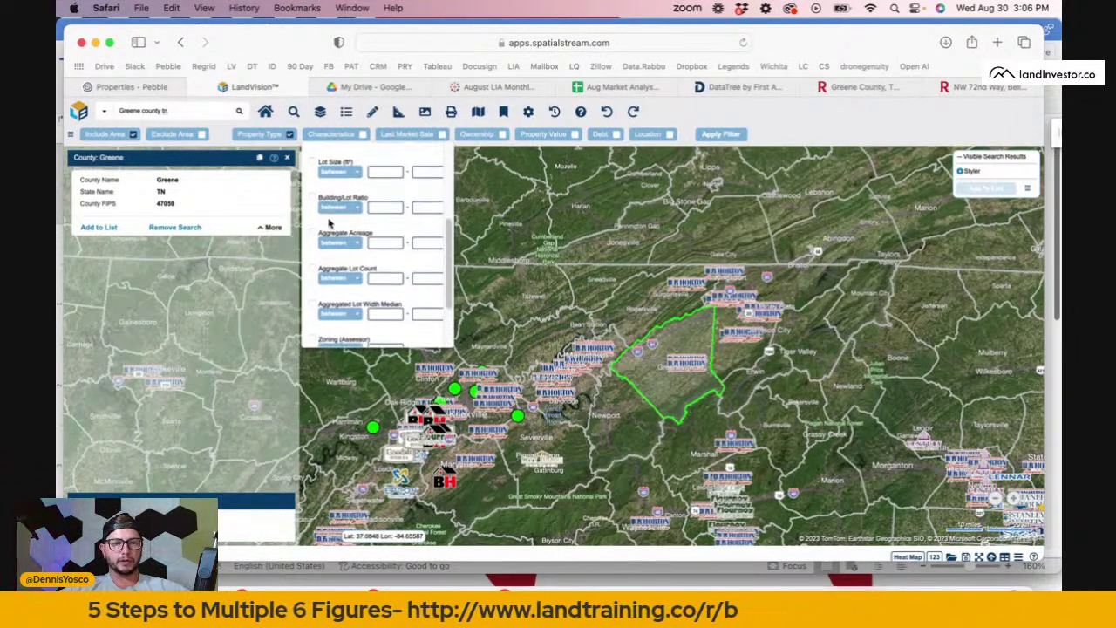
{"action": "scroll", "coordinate": [324, 235], "scroll_direction": "up", "scroll_amount": 3}
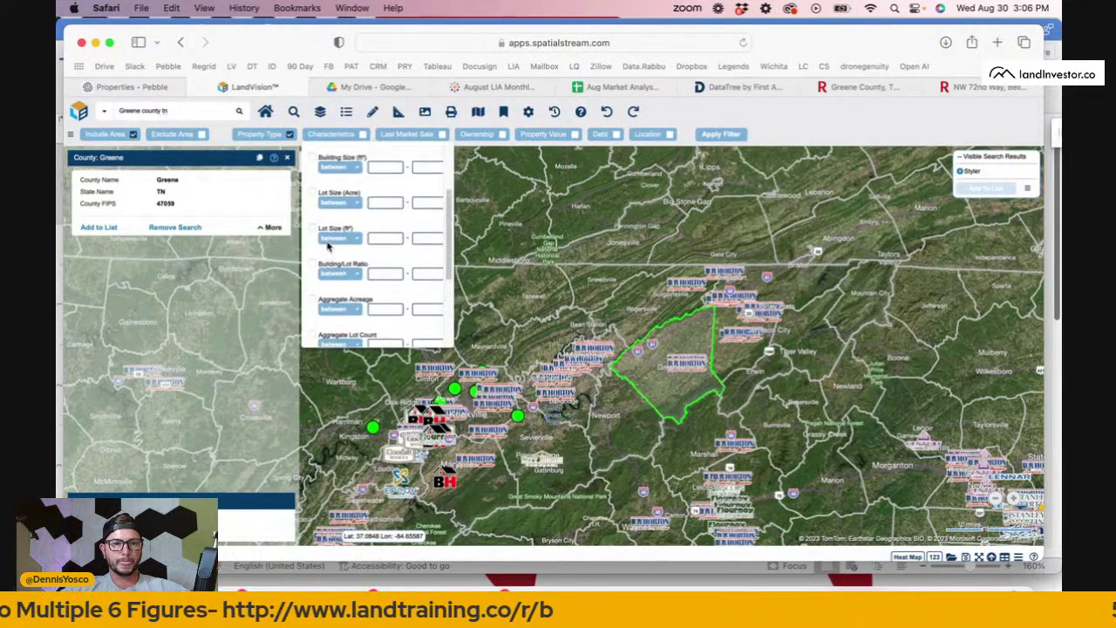
{"action": "left_click", "coordinate": [313, 197]}
{"action": "left_click", "coordinate": [397, 208]}
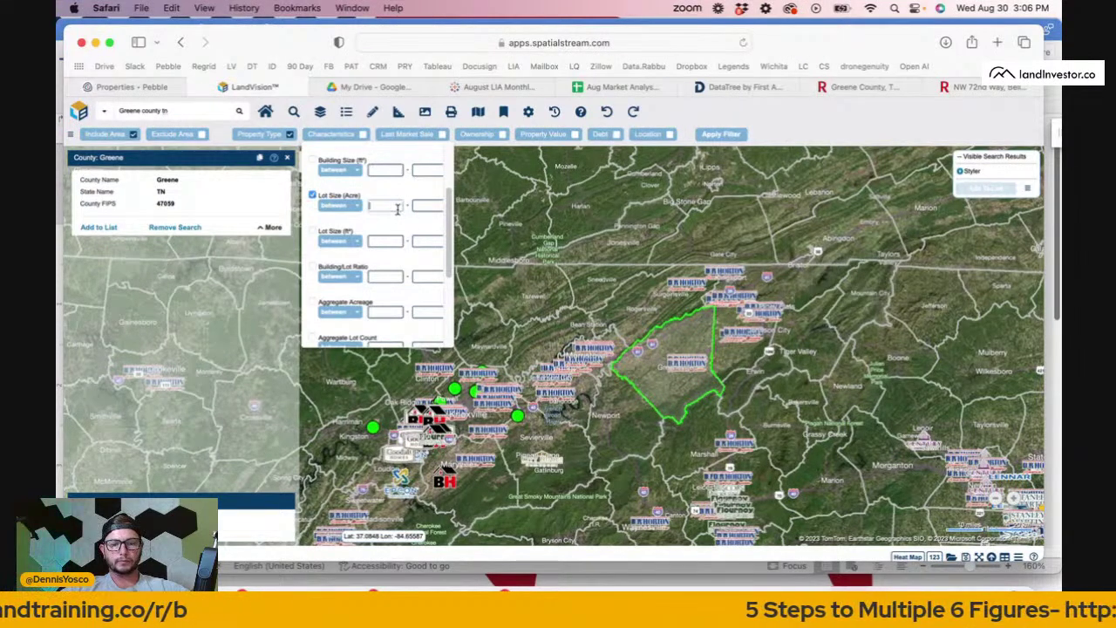
{"action": "type", "text": "4.5"}
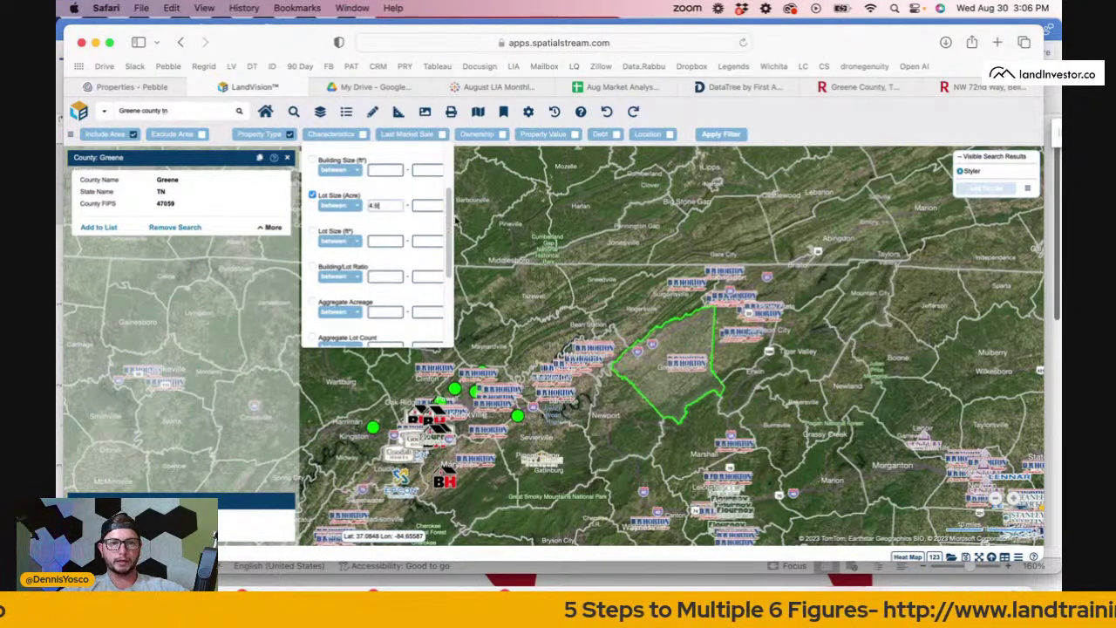
{"action": "left_click", "coordinate": [432, 203]}
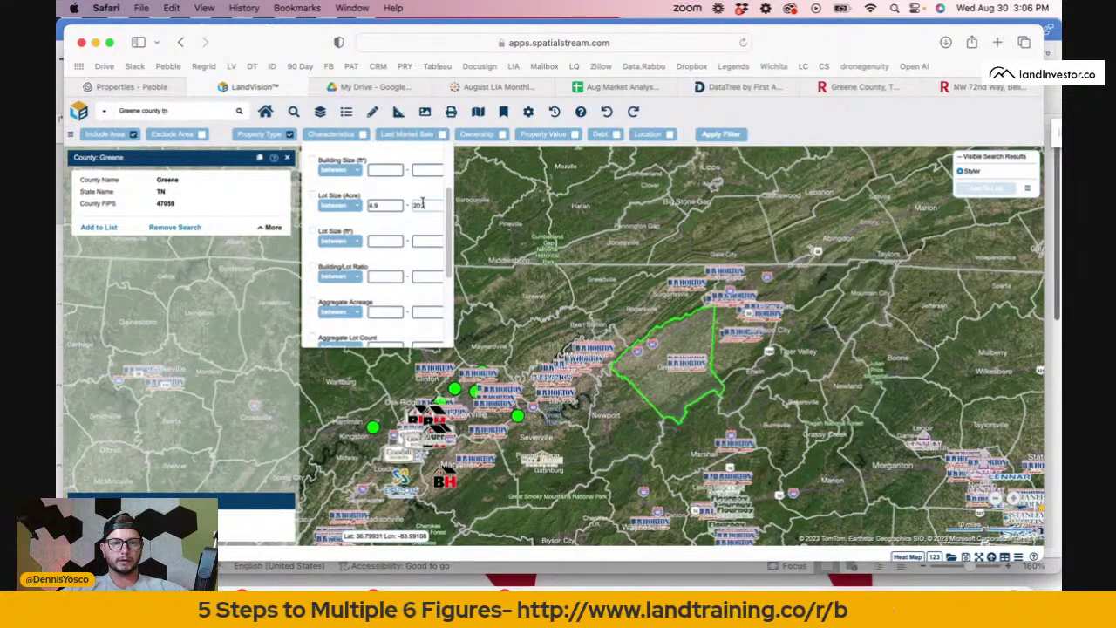
{"action": "double_click", "coordinate": [427, 204]}
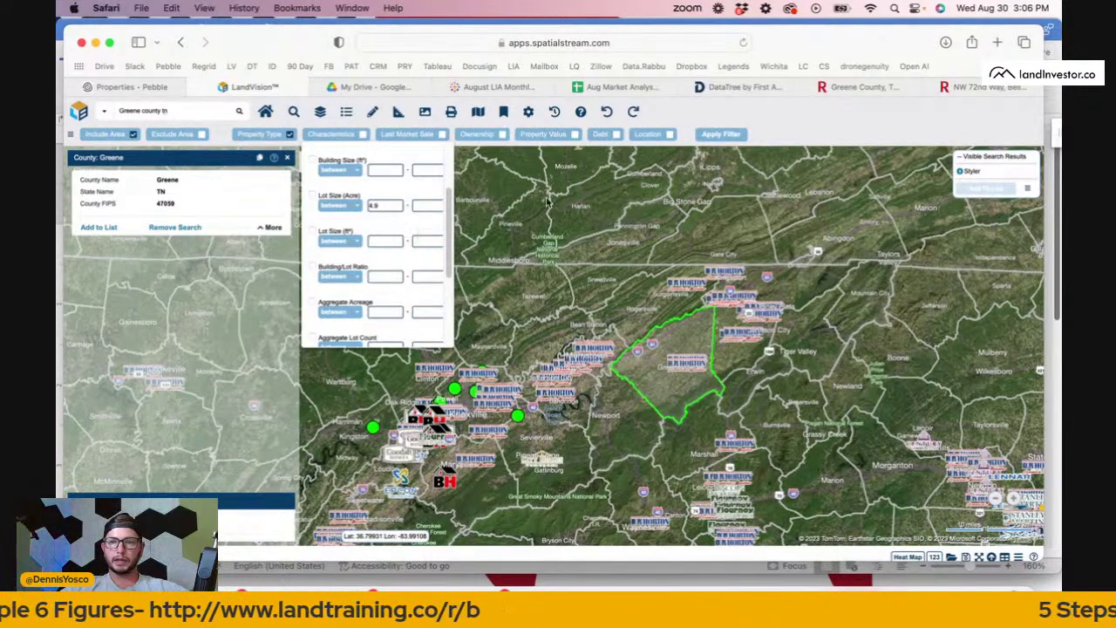
Restrict the ownership criteria to properties with Owner Occupied set to No and apply the filter.
{"action": "left_click", "coordinate": [677, 133]}
{"action": "mouse_move", "coordinate": [499, 138]}
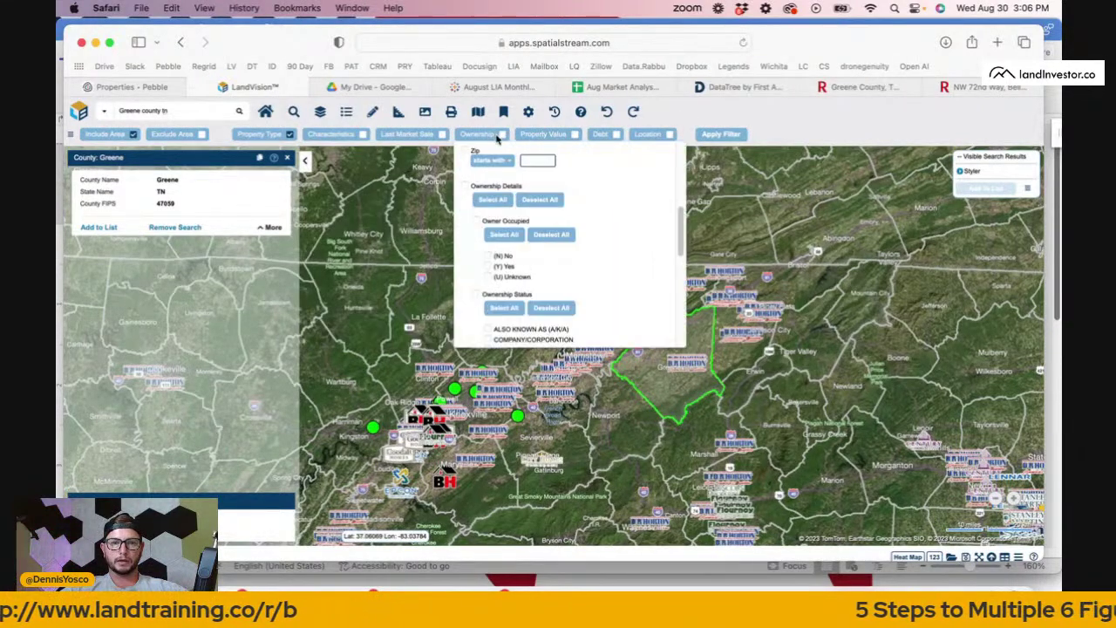
{"action": "scroll", "coordinate": [478, 214], "scroll_direction": "down", "scroll_amount": 1}
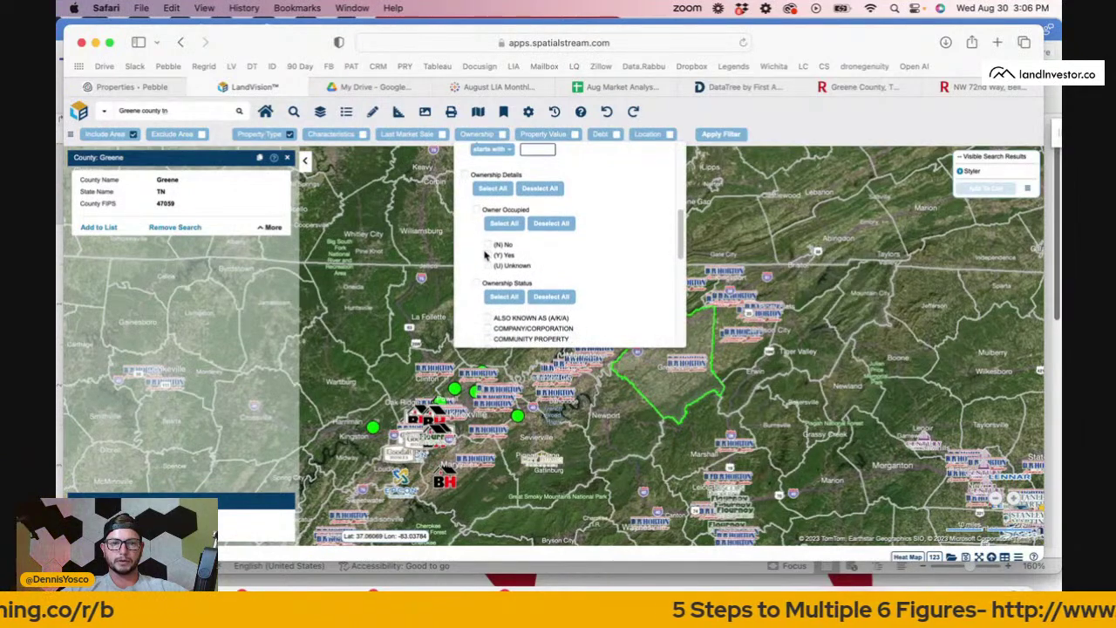
{"action": "left_click", "coordinate": [490, 249]}
{"action": "left_click", "coordinate": [718, 134]}
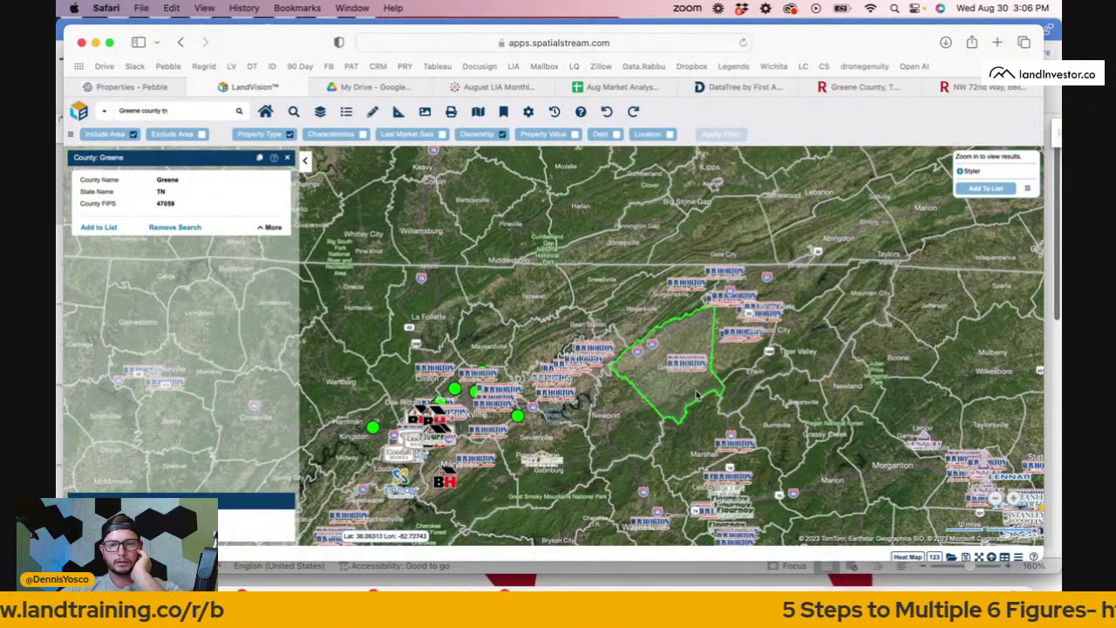
Load all matching Greene County parcels on the map and add them to a property list.
{"action": "scroll", "coordinate": [698, 395], "scroll_direction": "up", "scroll_amount": 2}
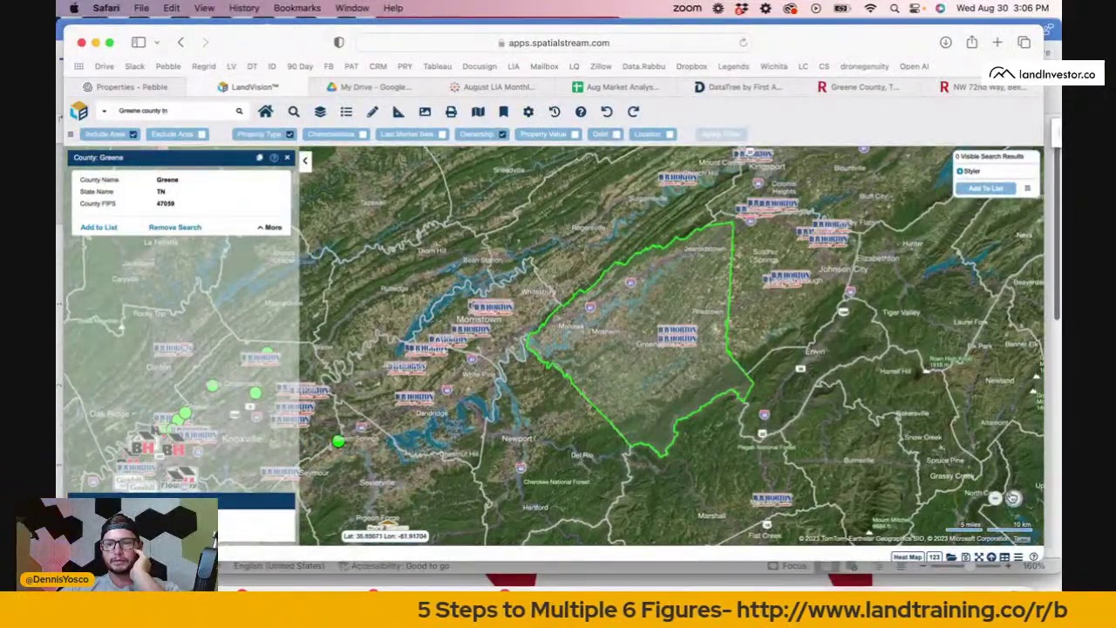
{"action": "left_click", "coordinate": [1013, 498]}
{"action": "left_click", "coordinate": [1012, 497]}
{"action": "left_click_drag", "start_coordinate": [601, 451], "coordinate": [726, 411]}
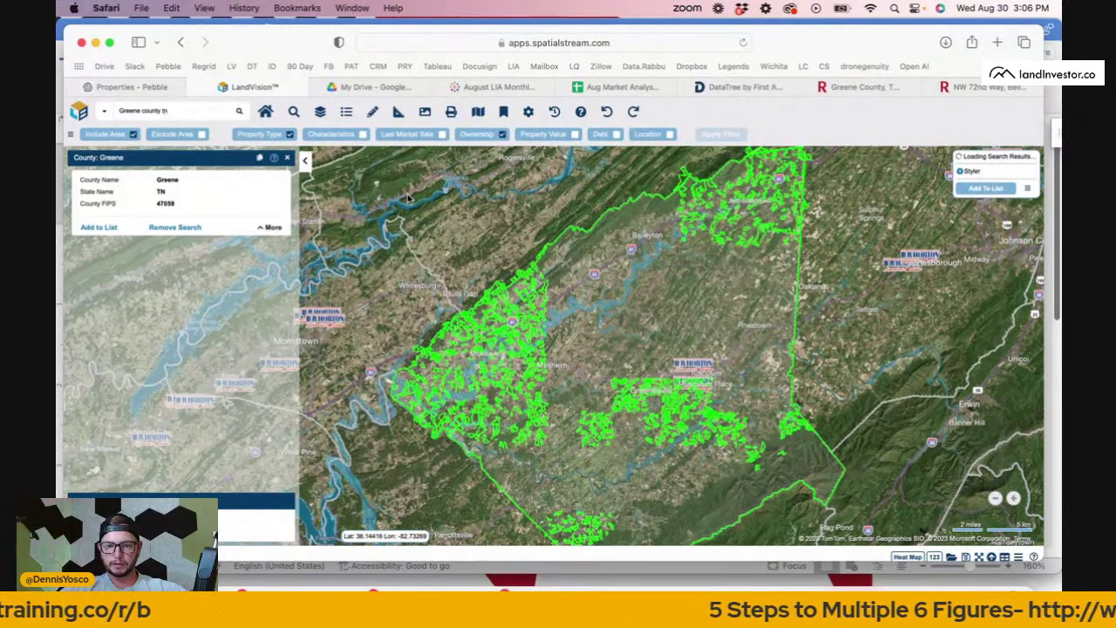
{"action": "key", "text": "super+minus"}
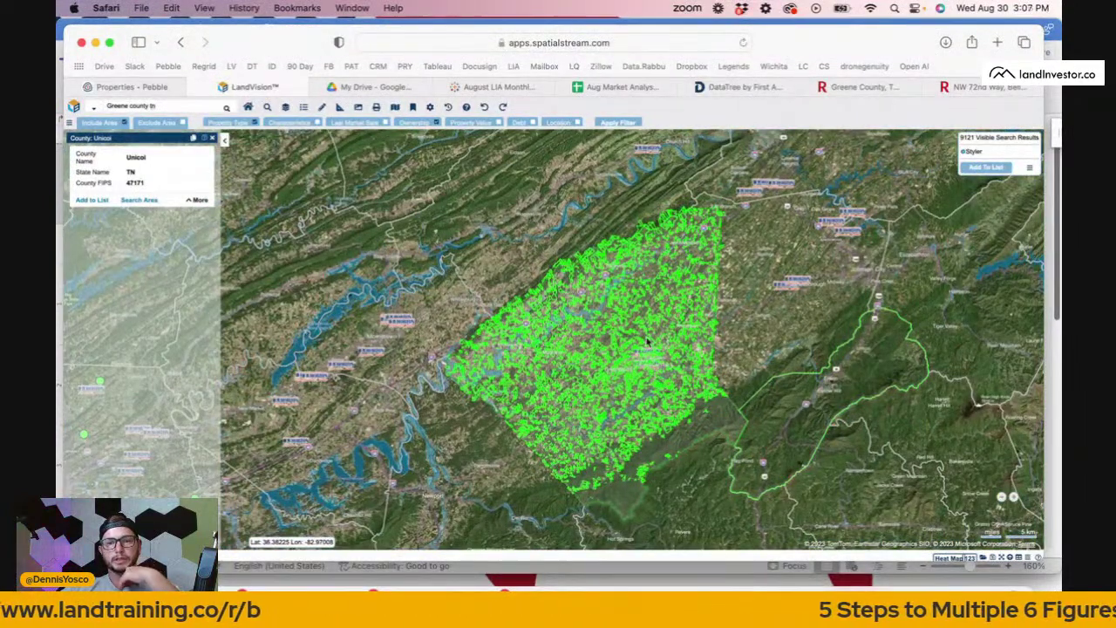
{"action": "left_click", "coordinate": [988, 169]}
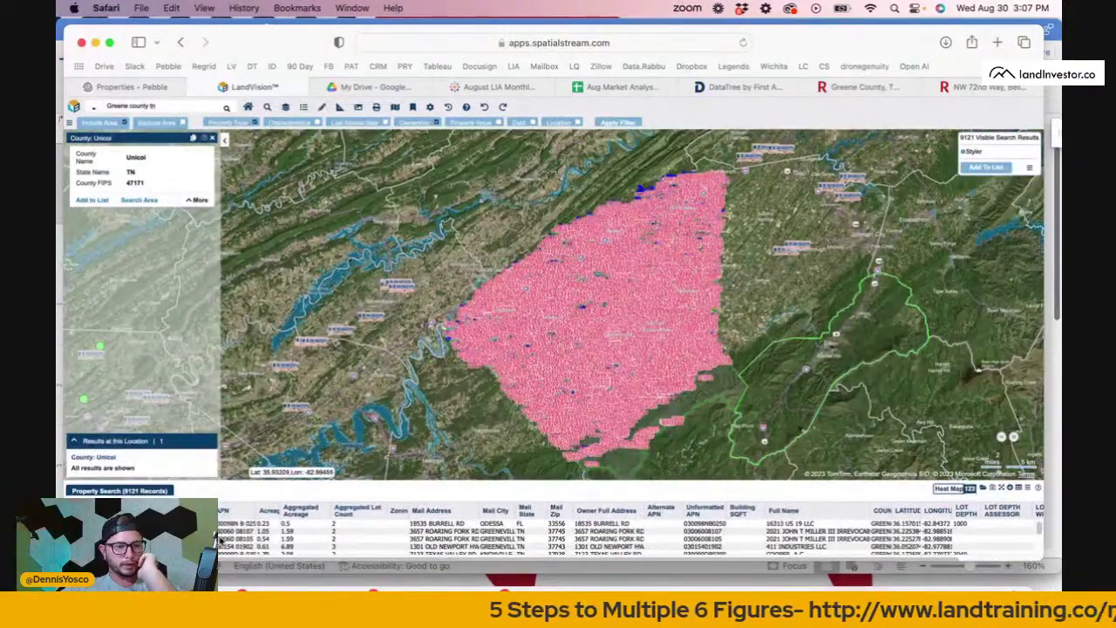
Examine the acreage and aggregated acreage of the parcel records in the property search list.
{"action": "scroll", "coordinate": [221, 541], "scroll_direction": "down", "scroll_amount": 3}
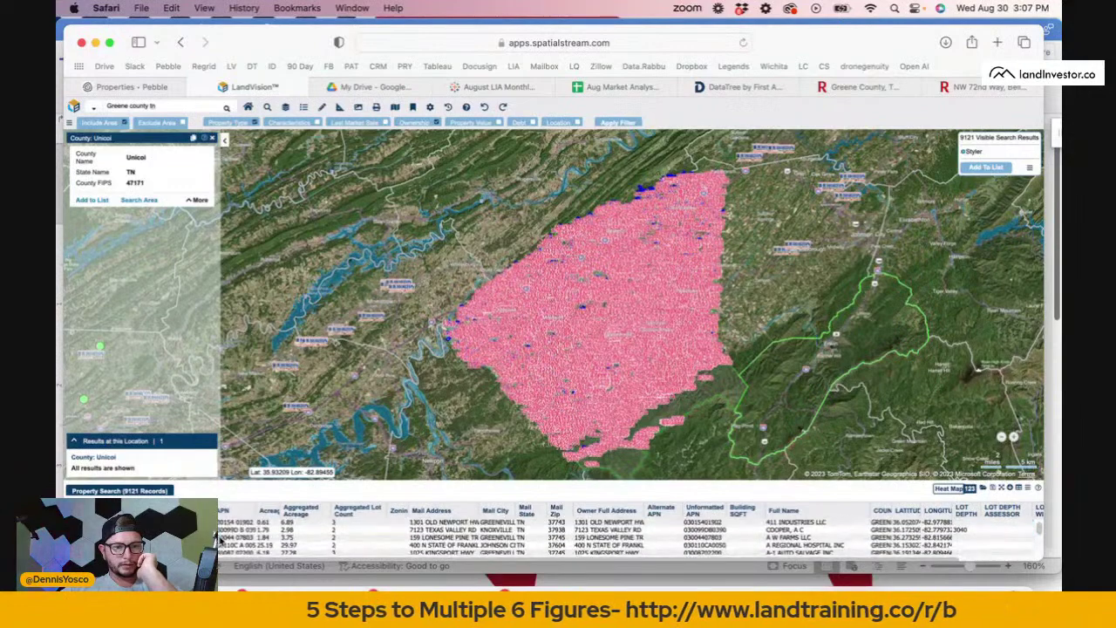
{"action": "scroll", "coordinate": [221, 541], "scroll_direction": "down", "scroll_amount": 2}
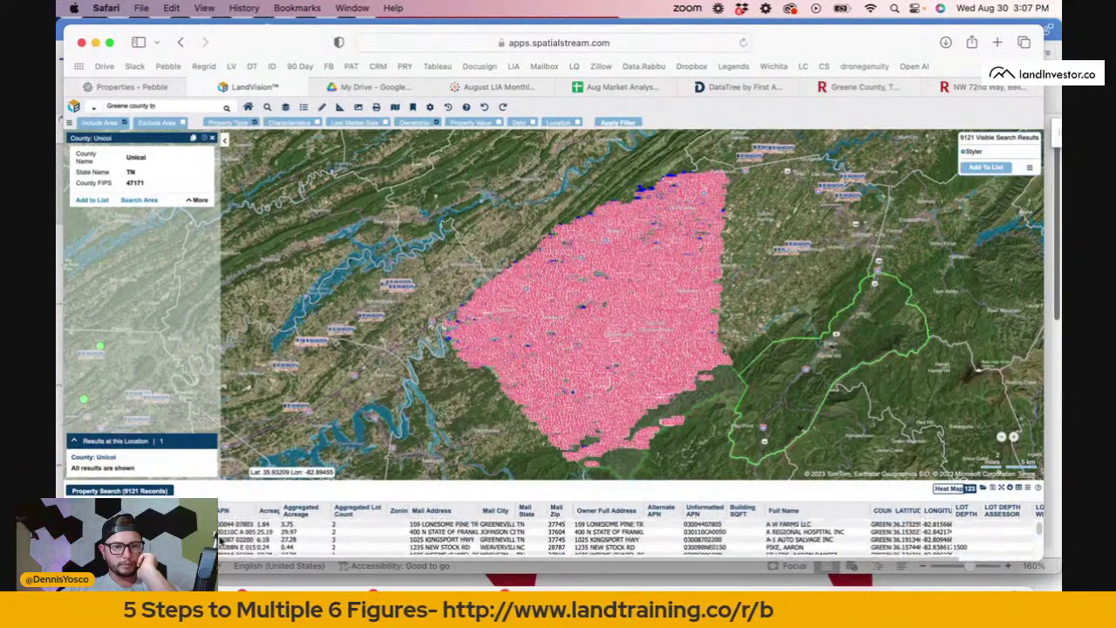
{"action": "scroll", "coordinate": [221, 540], "scroll_direction": "up", "scroll_amount": 5}
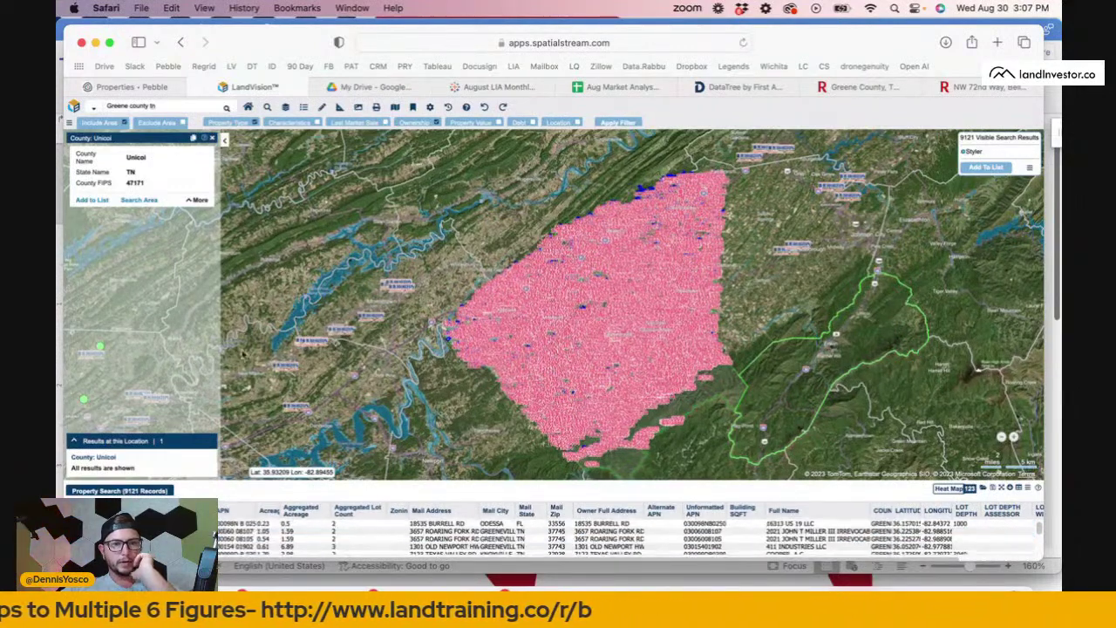
Review the property type and lot size criteria of the search and reapply the filter.
{"action": "left_click", "coordinate": [236, 123]}
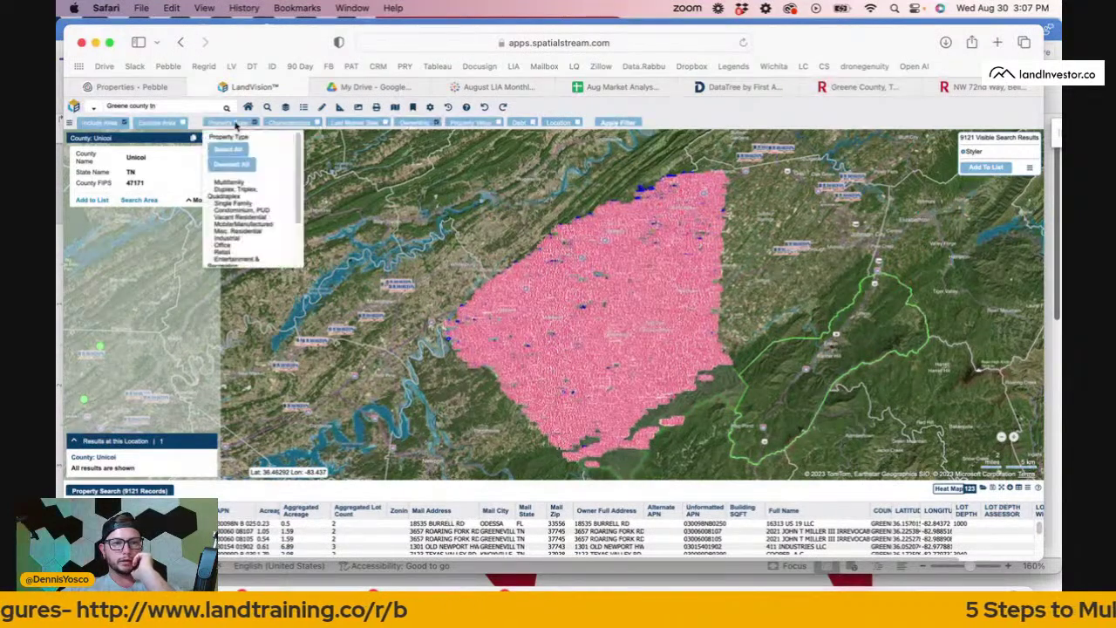
{"action": "scroll", "coordinate": [252, 211], "scroll_direction": "down", "scroll_amount": 3}
{"action": "left_click", "coordinate": [296, 121]}
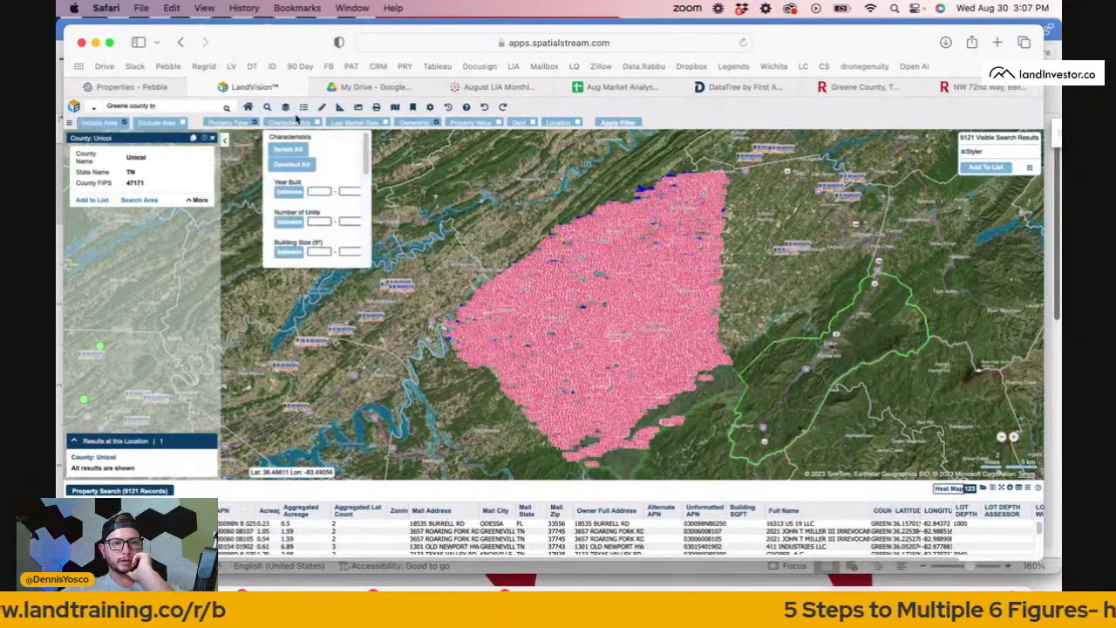
{"action": "left_click", "coordinate": [296, 121]}
{"action": "left_click", "coordinate": [296, 121]}
{"action": "scroll", "coordinate": [291, 213], "scroll_direction": "down", "scroll_amount": 3}
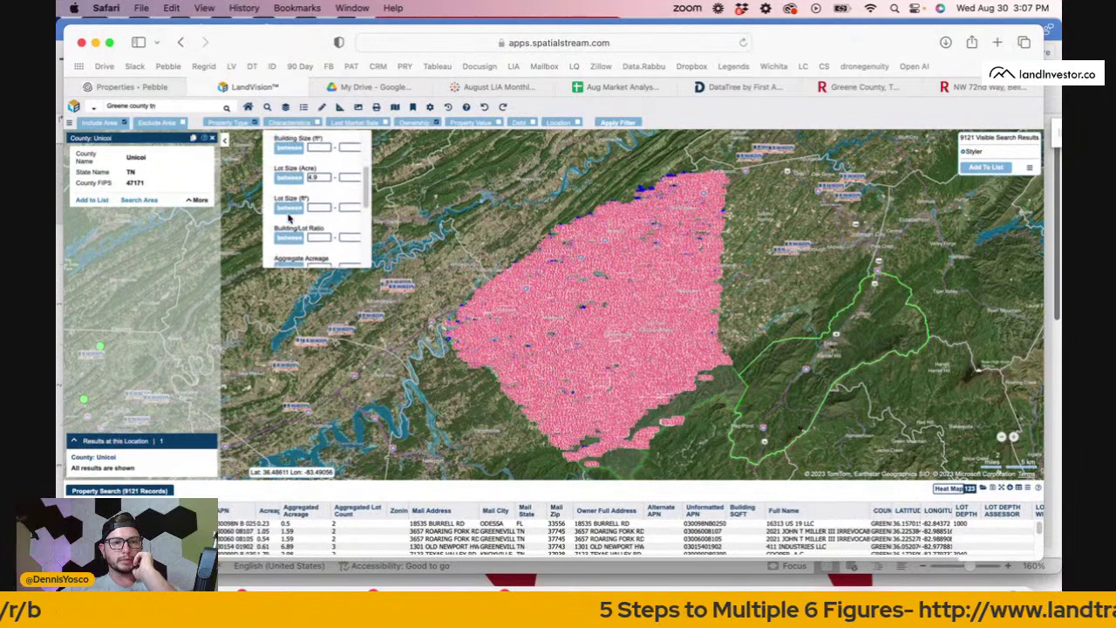
{"action": "scroll", "coordinate": [290, 218], "scroll_direction": "up", "scroll_amount": 1}
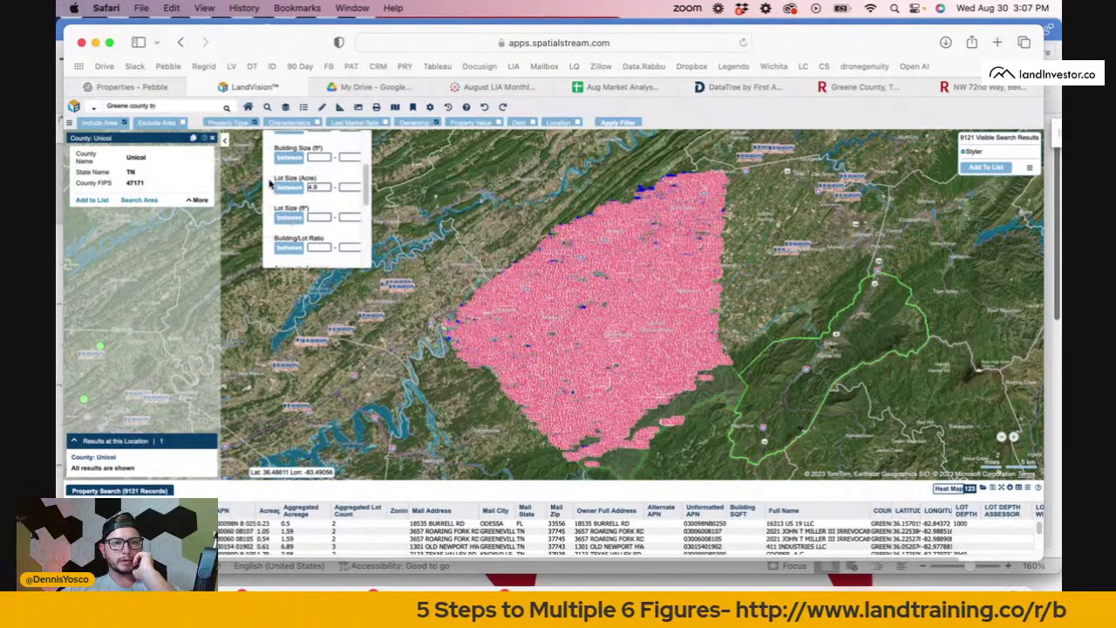
{"action": "left_click", "coordinate": [632, 124]}
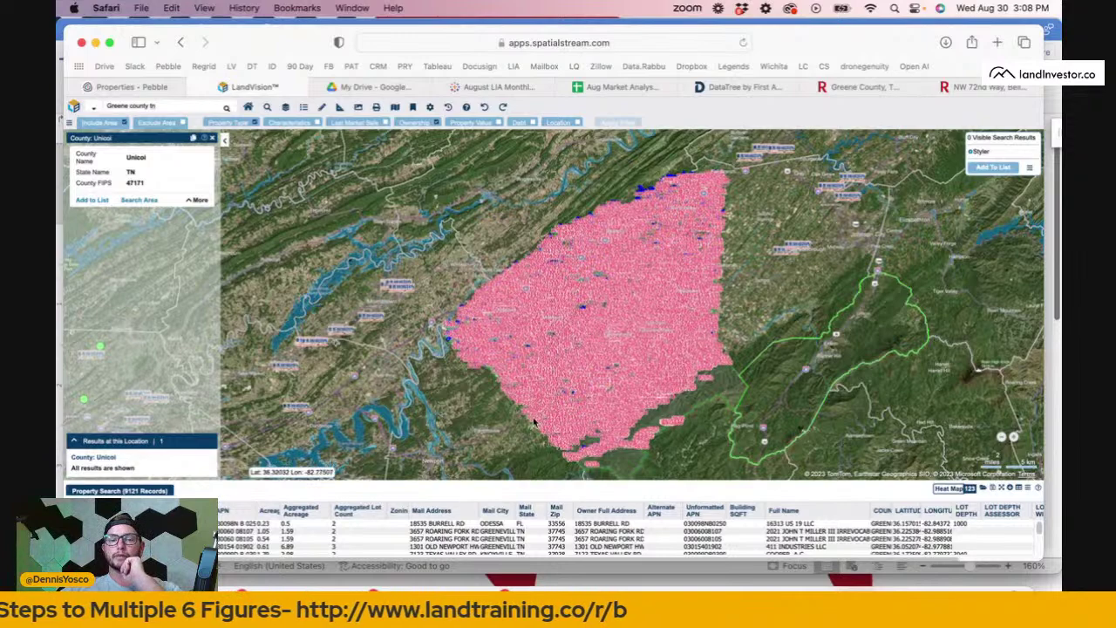
Enable the characteristics criteria with the 4.9-acre minimum lot size and apply the updated filter.
{"action": "left_click", "coordinate": [538, 314]}
{"action": "left_click", "coordinate": [548, 322]}
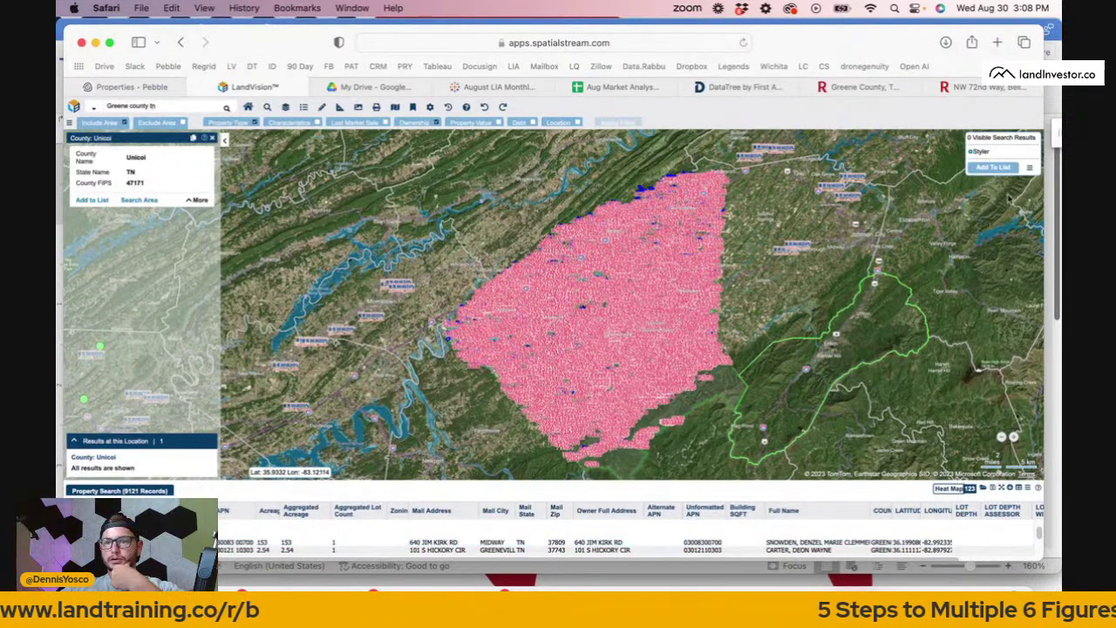
{"action": "left_click", "coordinate": [292, 122]}
{"action": "left_click", "coordinate": [618, 122]}
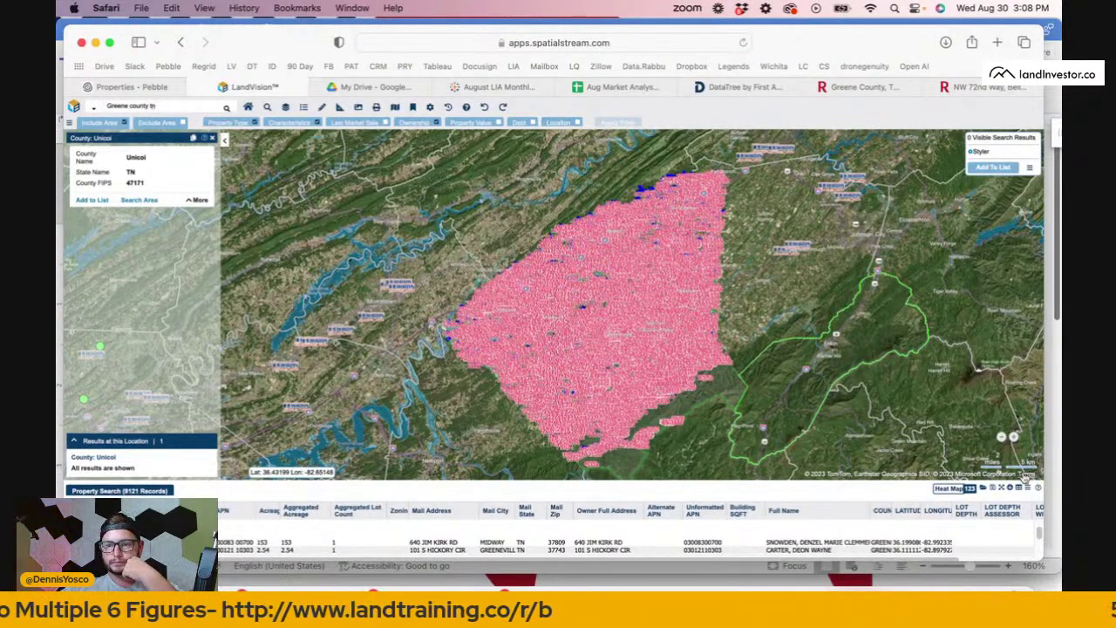
Remove the existing property search list and reload the filtered Greene County parcels on the map.
{"action": "left_click", "coordinate": [1026, 490]}
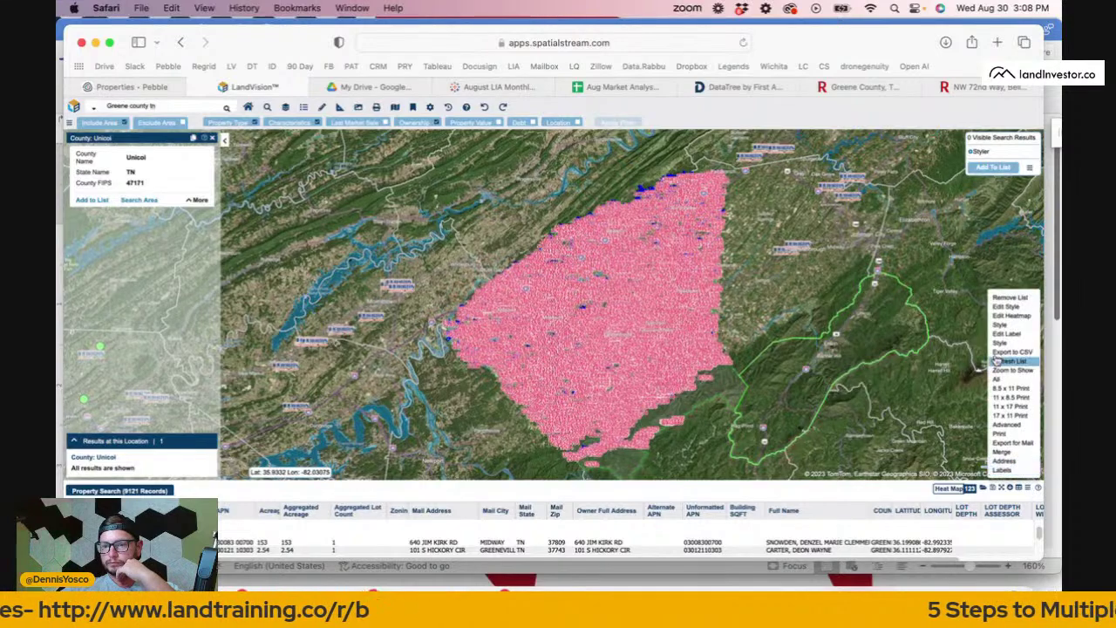
{"action": "left_click", "coordinate": [1009, 298]}
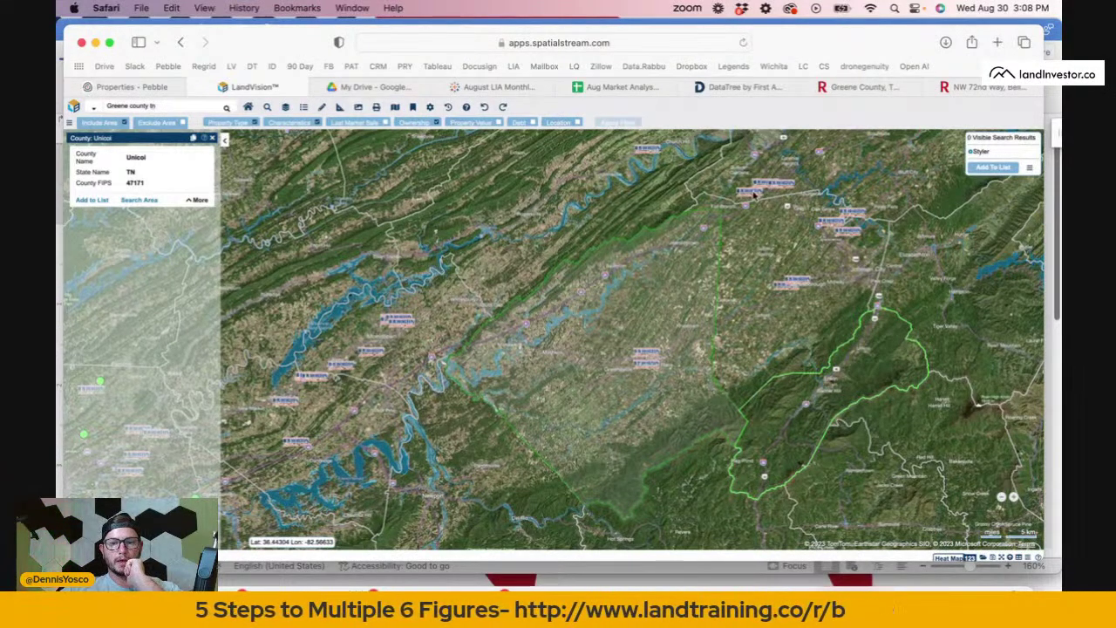
{"action": "scroll", "coordinate": [647, 312], "scroll_direction": "up", "scroll_amount": 2}
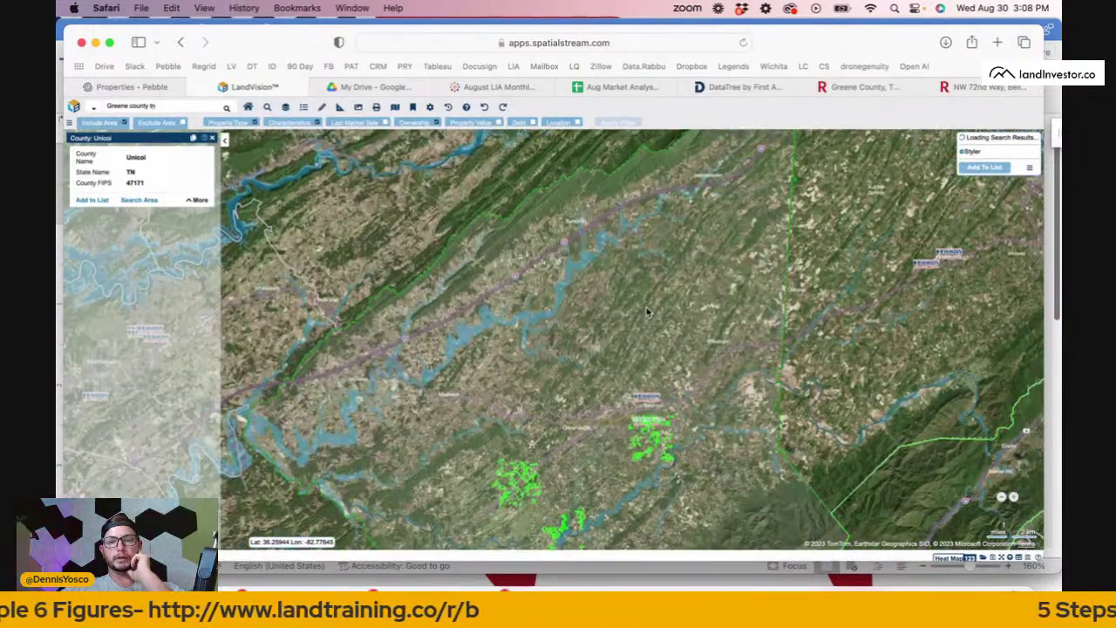
{"action": "scroll", "coordinate": [646, 313], "scroll_direction": "up", "scroll_amount": 2}
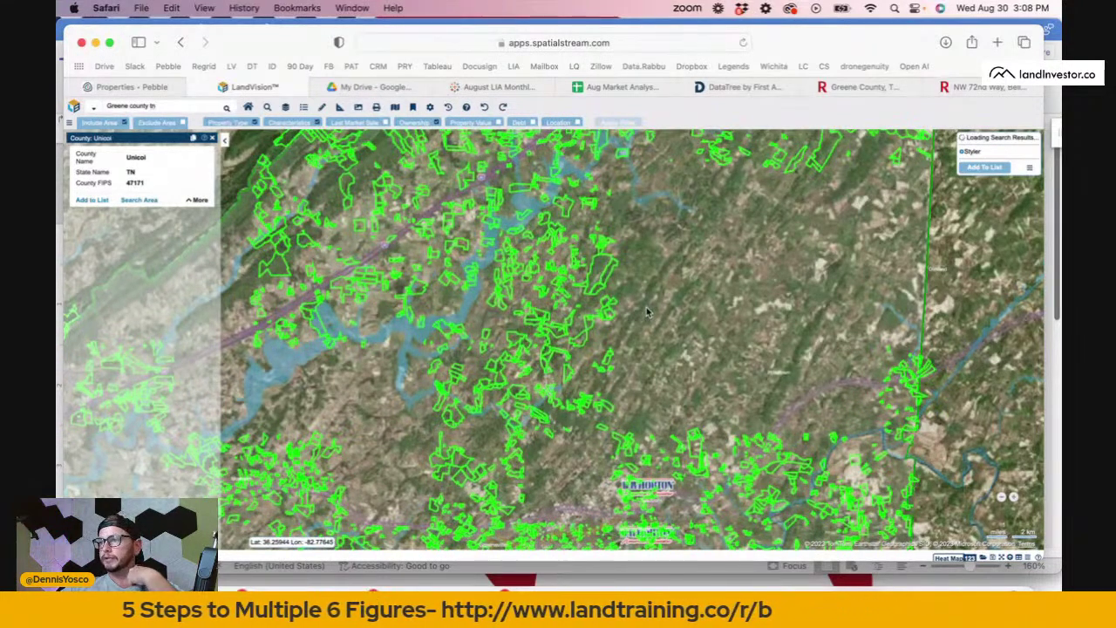
{"action": "scroll", "coordinate": [647, 312], "scroll_direction": "down", "scroll_amount": 2}
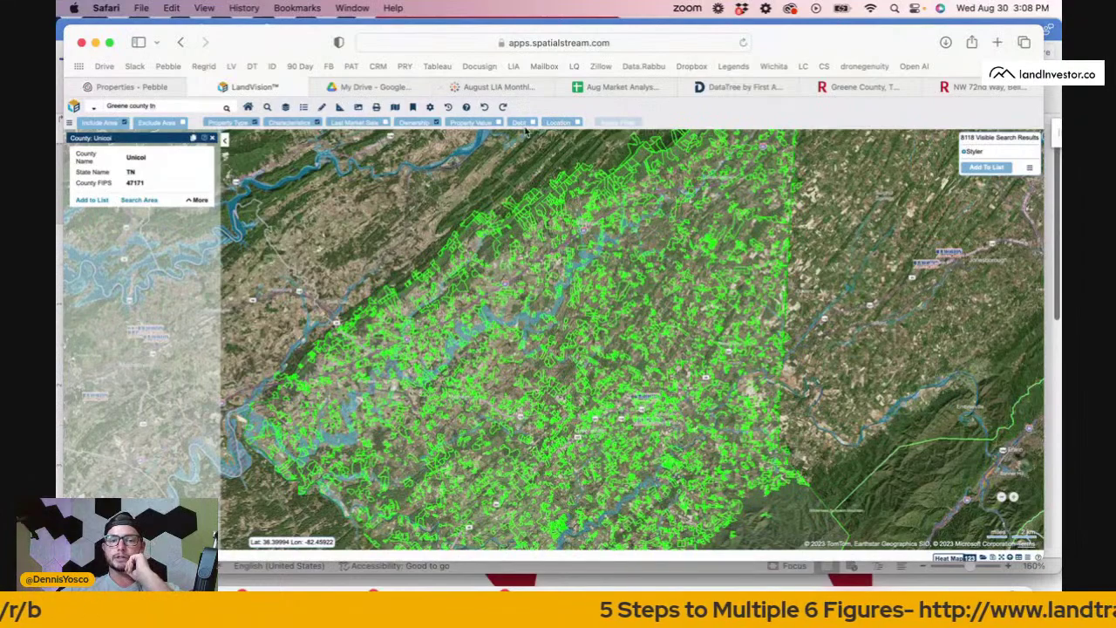
Show all of Greene County's matching parcels on the map and add them to a new property list.
{"action": "scroll", "coordinate": [572, 248], "scroll_direction": "down", "scroll_amount": 2}
{"action": "scroll", "coordinate": [572, 248], "scroll_direction": "down", "scroll_amount": 4}
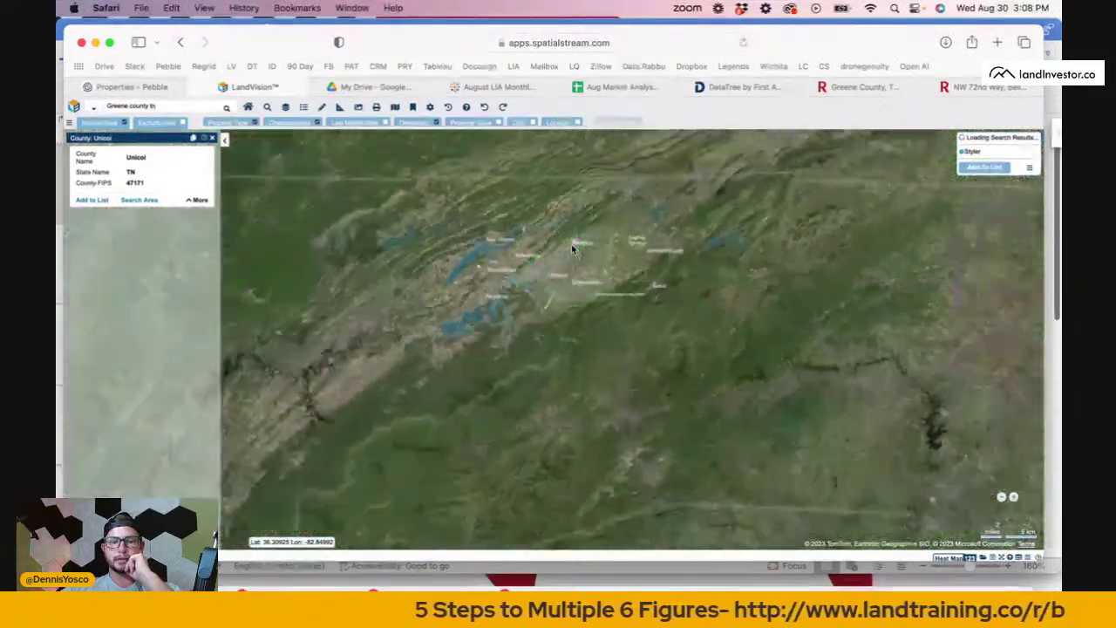
{"action": "scroll", "coordinate": [584, 261], "scroll_direction": "up", "scroll_amount": 2}
{"action": "left_click_drag", "start_coordinate": [541, 253], "coordinate": [613, 305]}
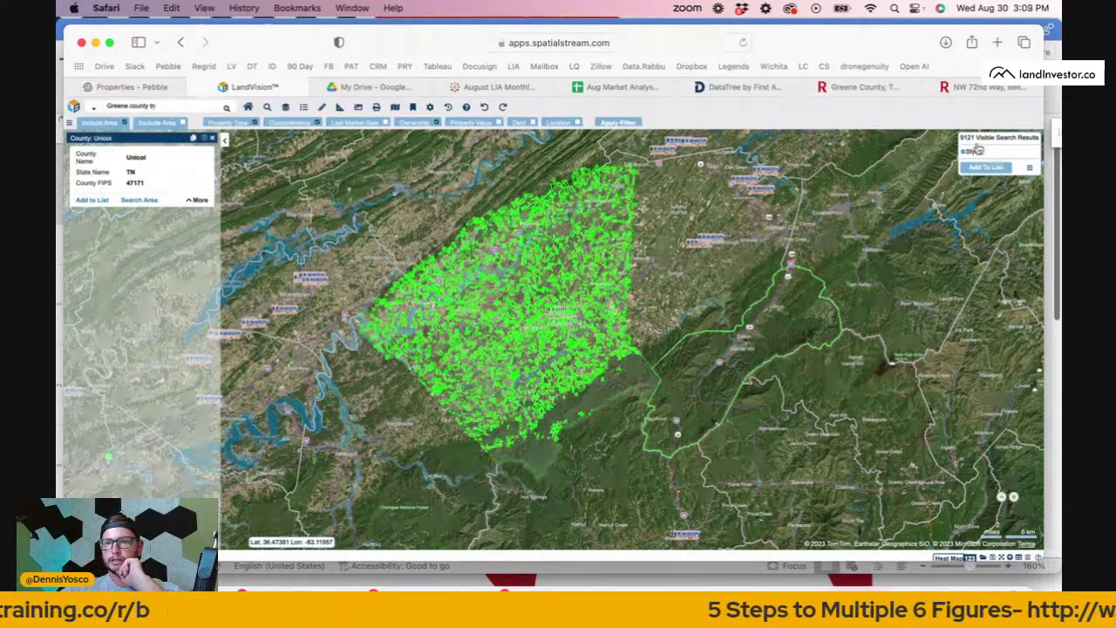
{"action": "left_click", "coordinate": [995, 168]}
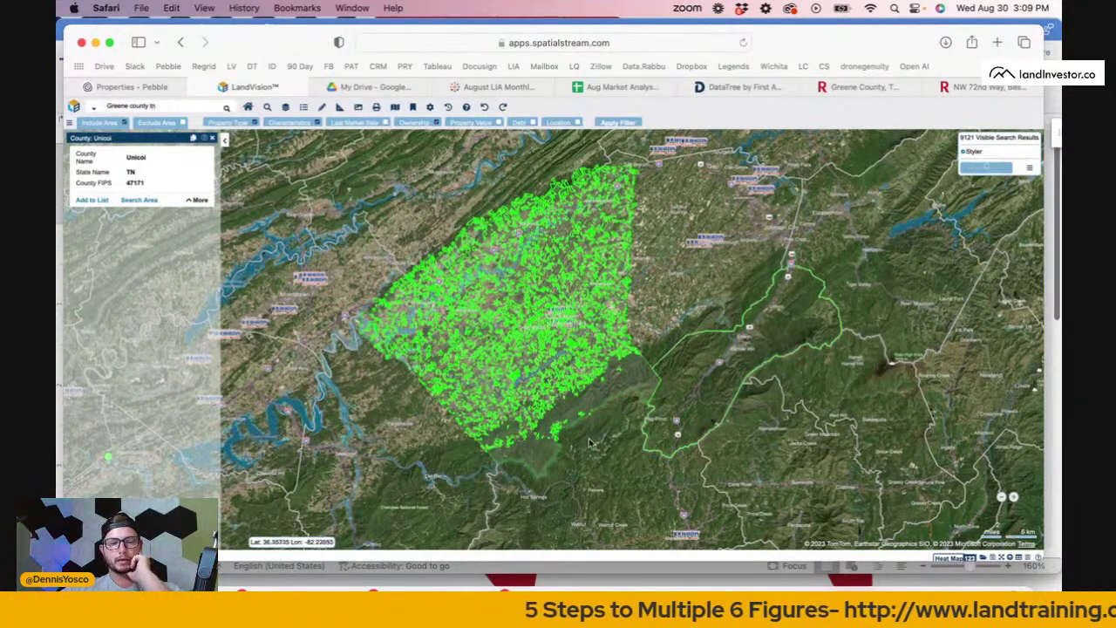
Review the lot size criterion and the acreage columns of the new property search list.
{"action": "left_click", "coordinate": [292, 122]}
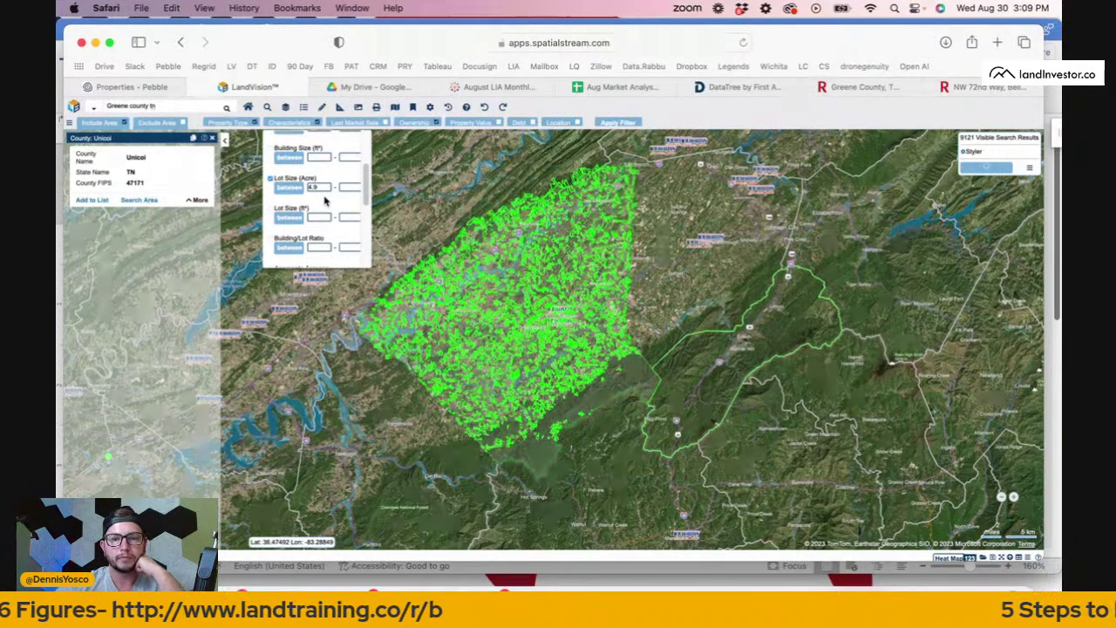
{"action": "left_click", "coordinate": [664, 321]}
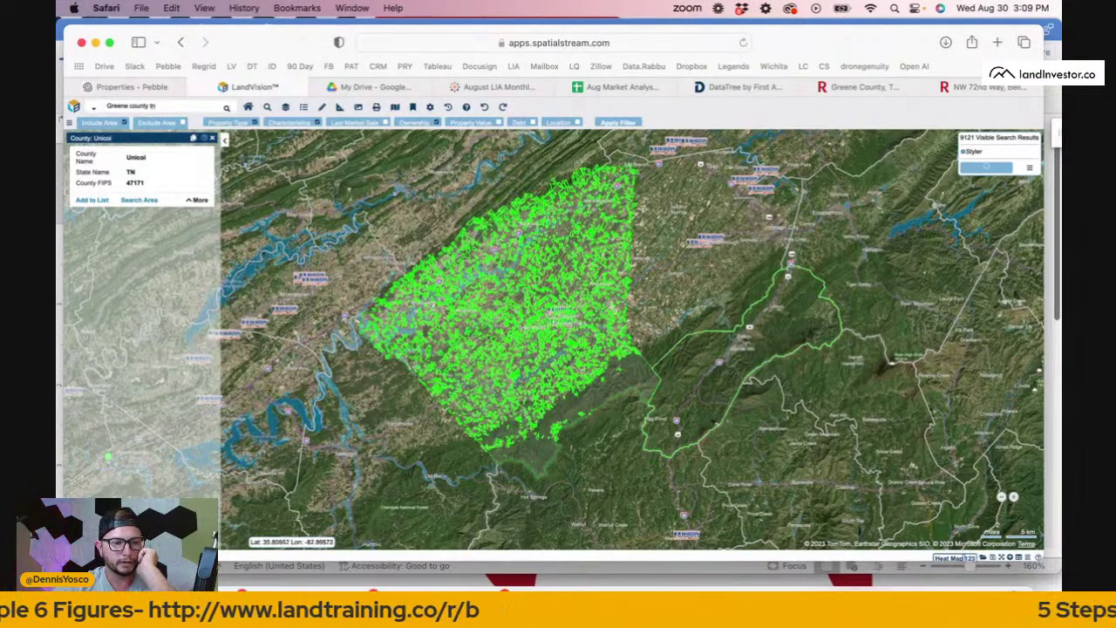
{"action": "left_click", "coordinate": [956, 558]}
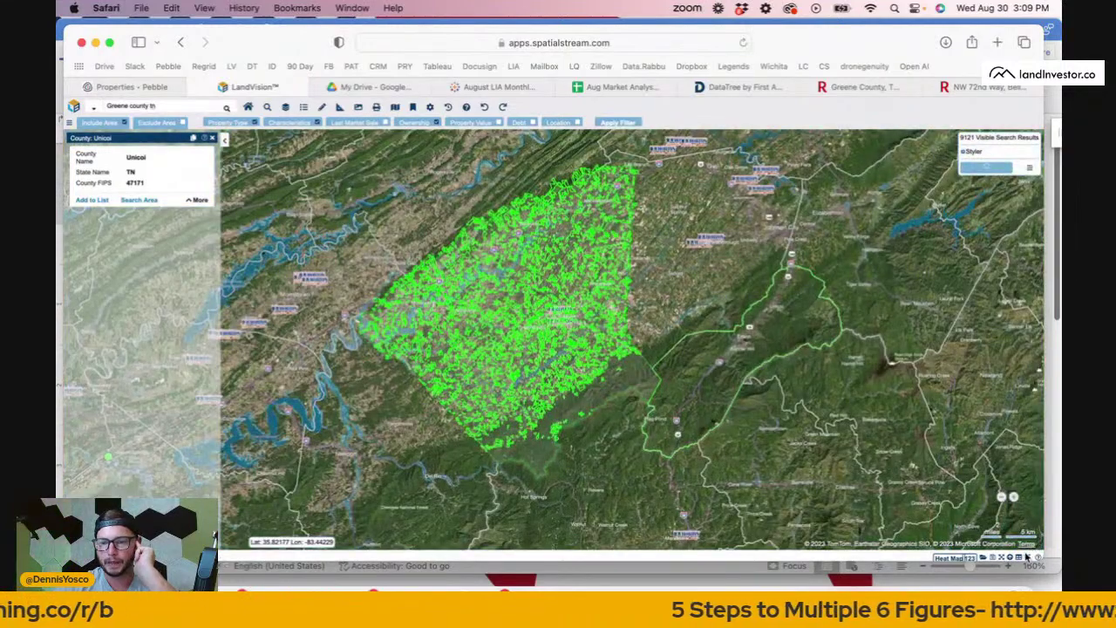
{"action": "left_click", "coordinate": [1009, 559]}
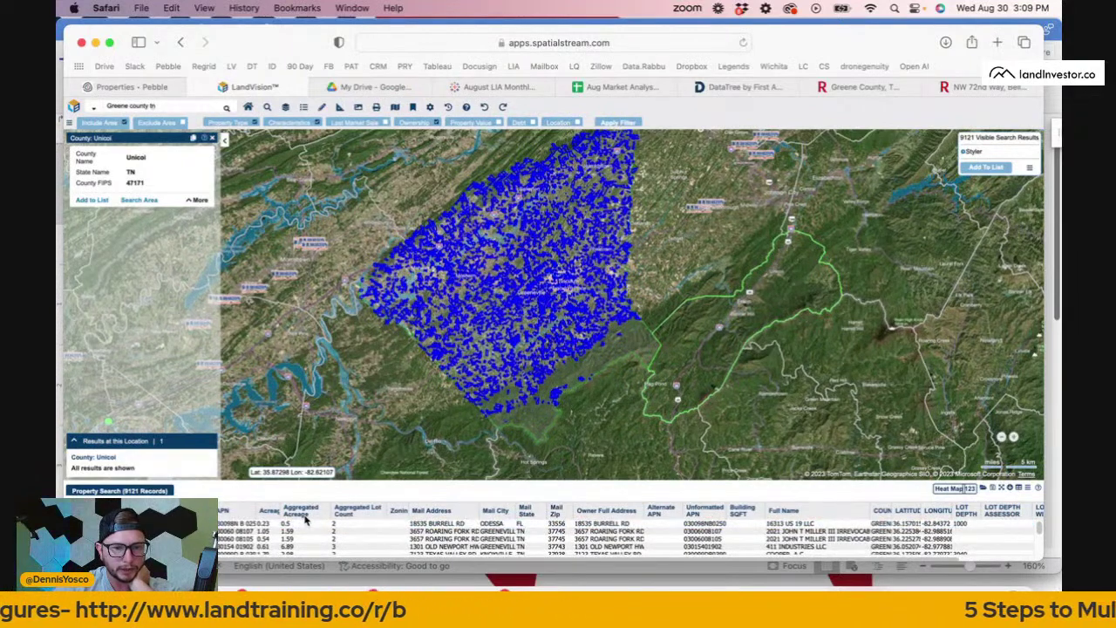
{"action": "scroll", "coordinate": [305, 520], "scroll_direction": "down", "scroll_amount": 3}
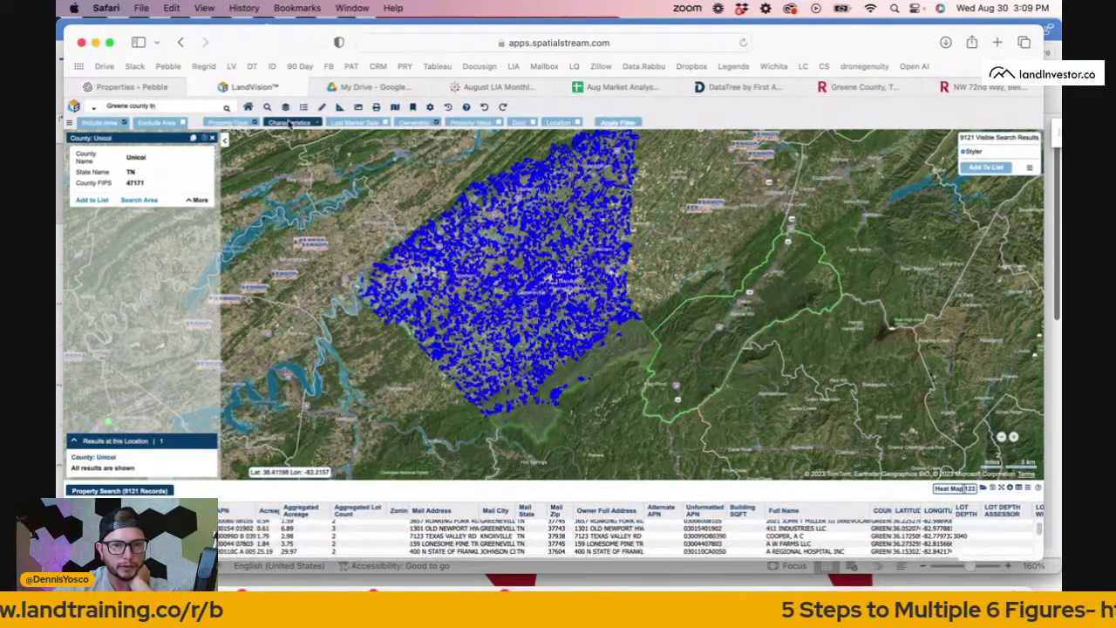
Set the lot size range to 4.9–201 acres, apply the filter and reload the matching parcels on the map.
{"action": "left_click", "coordinate": [620, 123]}
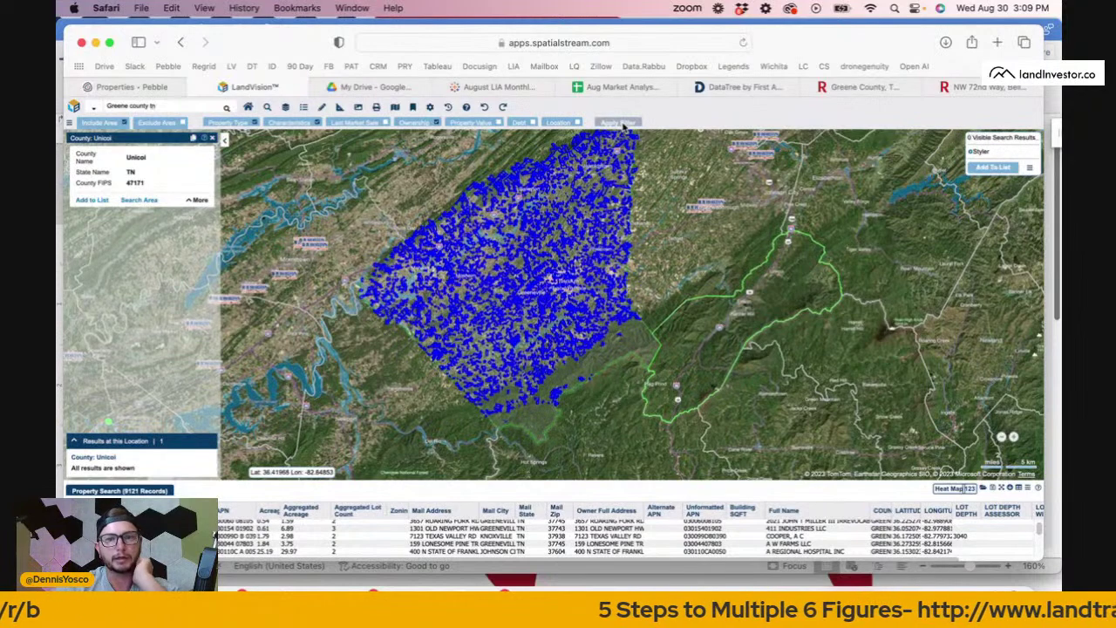
{"action": "mouse_move", "coordinate": [291, 123]}
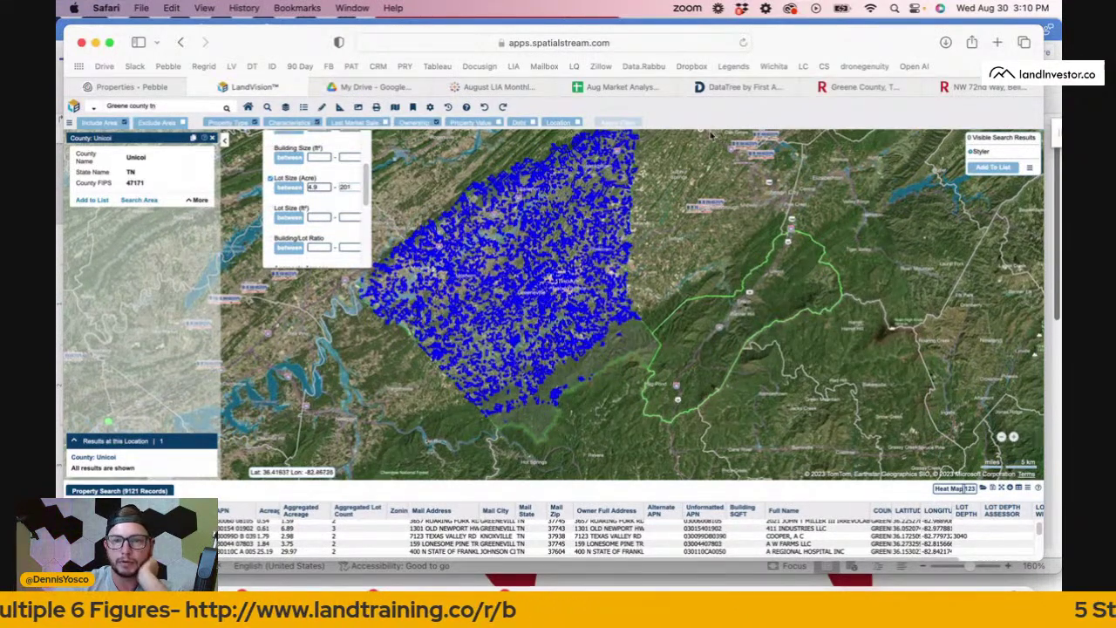
{"action": "left_click", "coordinate": [635, 124]}
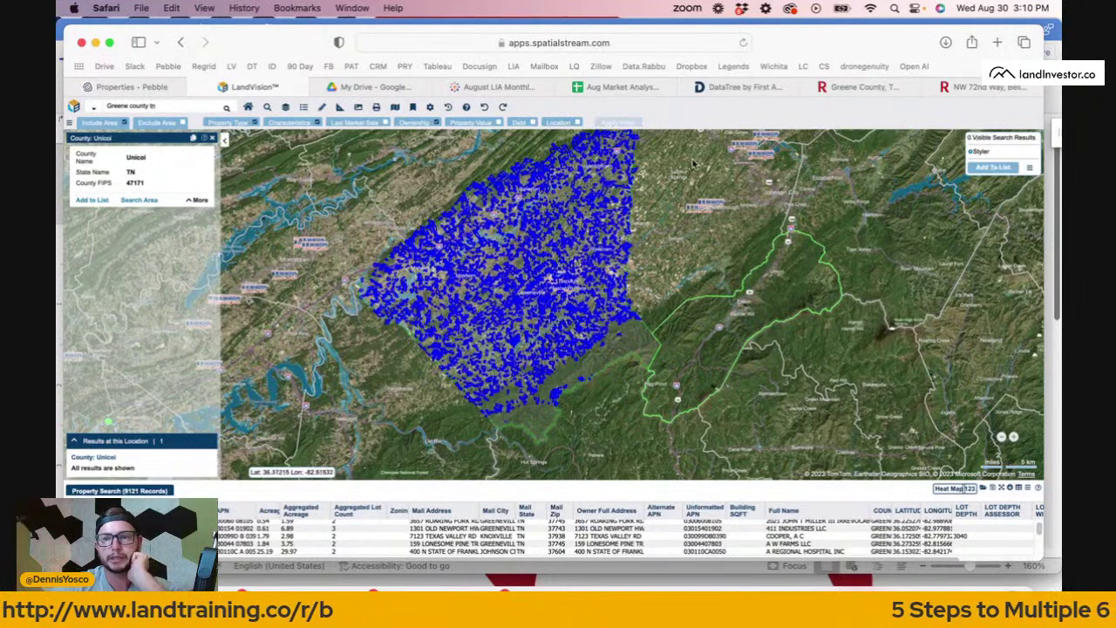
{"action": "scroll", "coordinate": [615, 216], "scroll_direction": "up", "scroll_amount": 2}
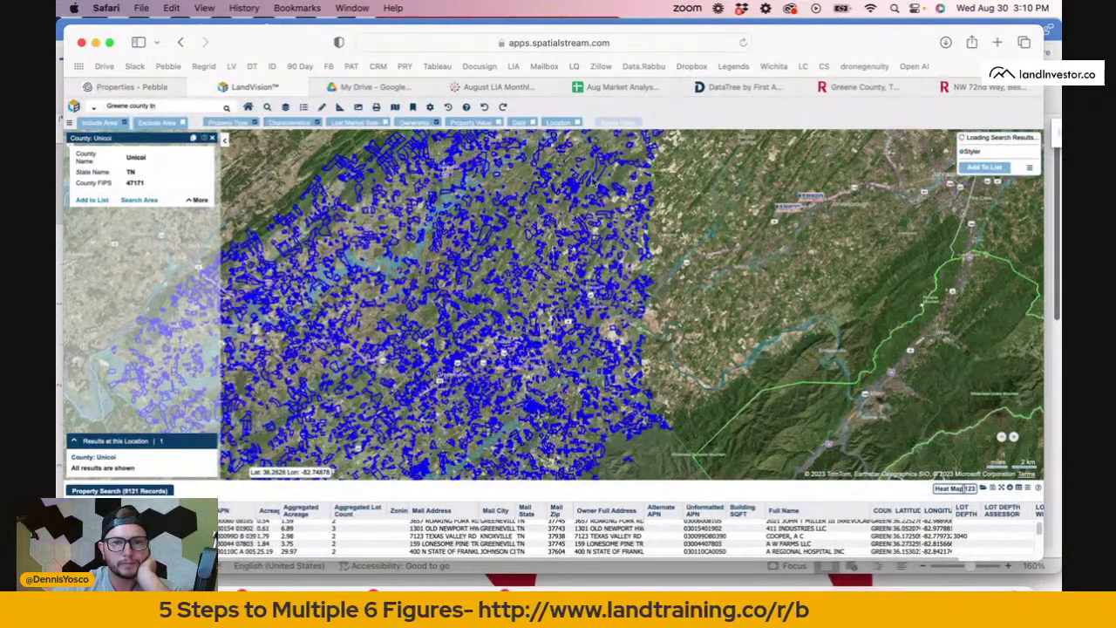
{"action": "scroll", "coordinate": [410, 306], "scroll_direction": "down", "scroll_amount": 3}
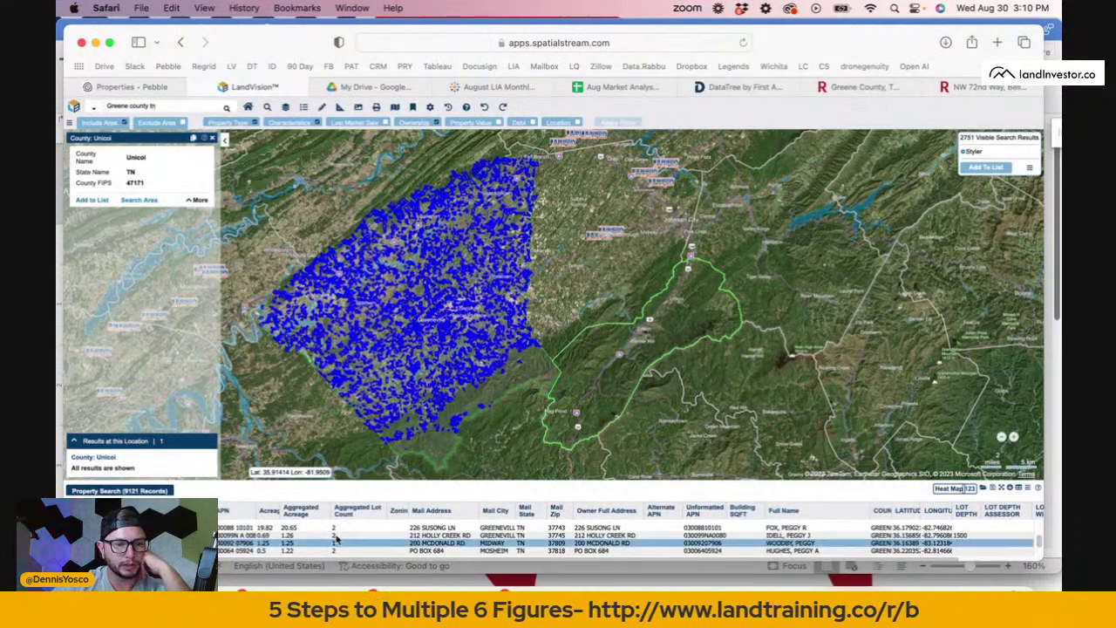
Look through the remaining property search records and export the list to CSV.
{"action": "scroll", "coordinate": [339, 541], "scroll_direction": "down", "scroll_amount": 5}
{"action": "scroll", "coordinate": [338, 541], "scroll_direction": "down", "scroll_amount": 5}
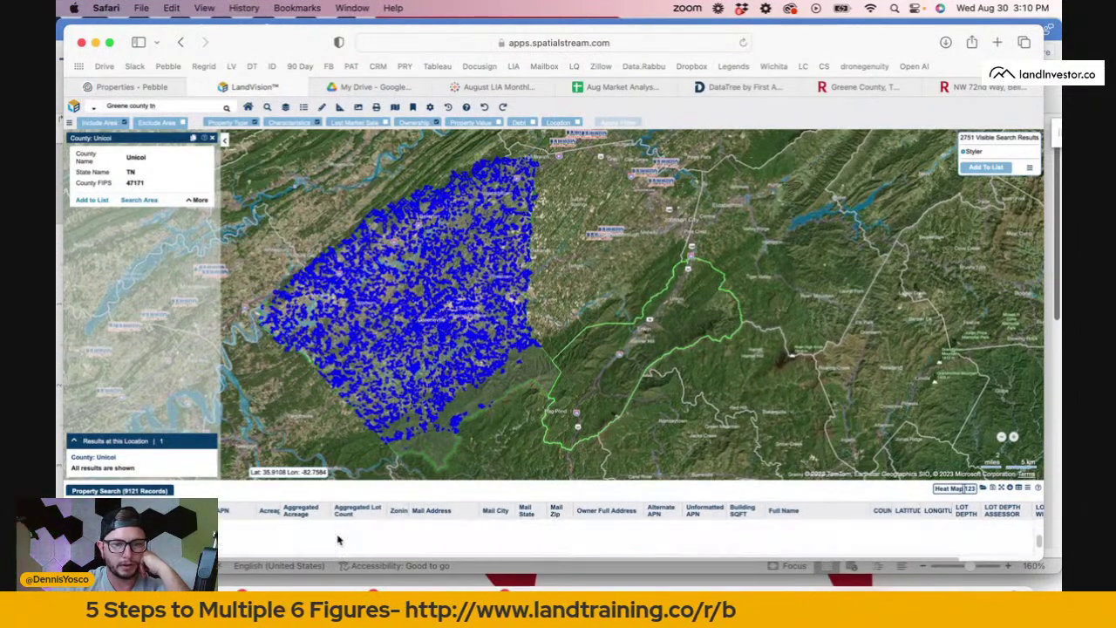
{"action": "left_click", "coordinate": [1028, 489]}
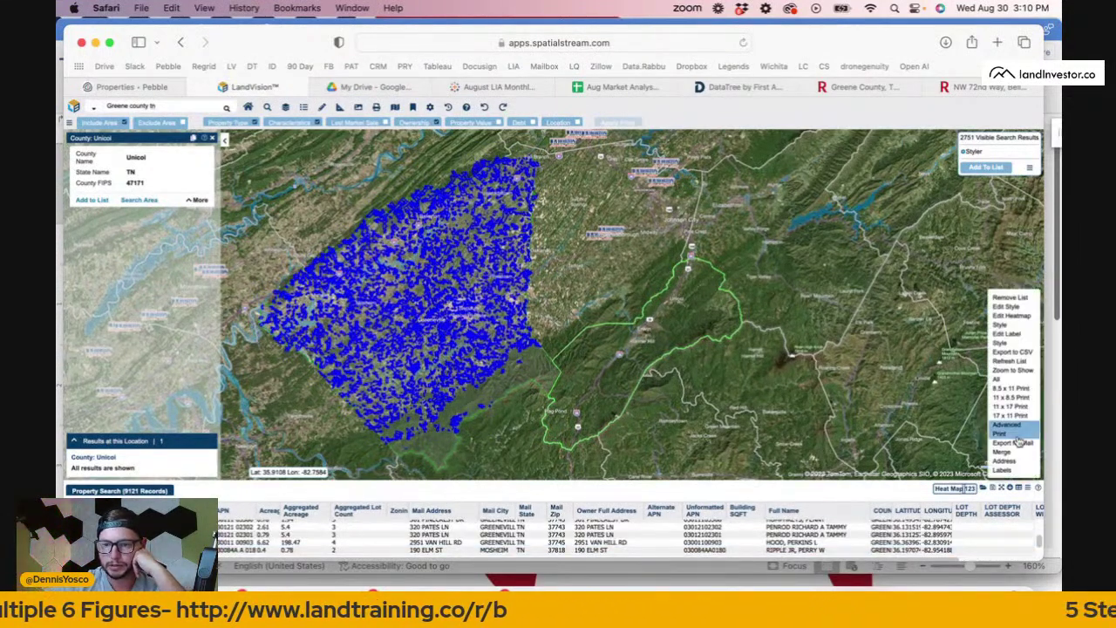
{"action": "left_click", "coordinate": [1026, 353]}
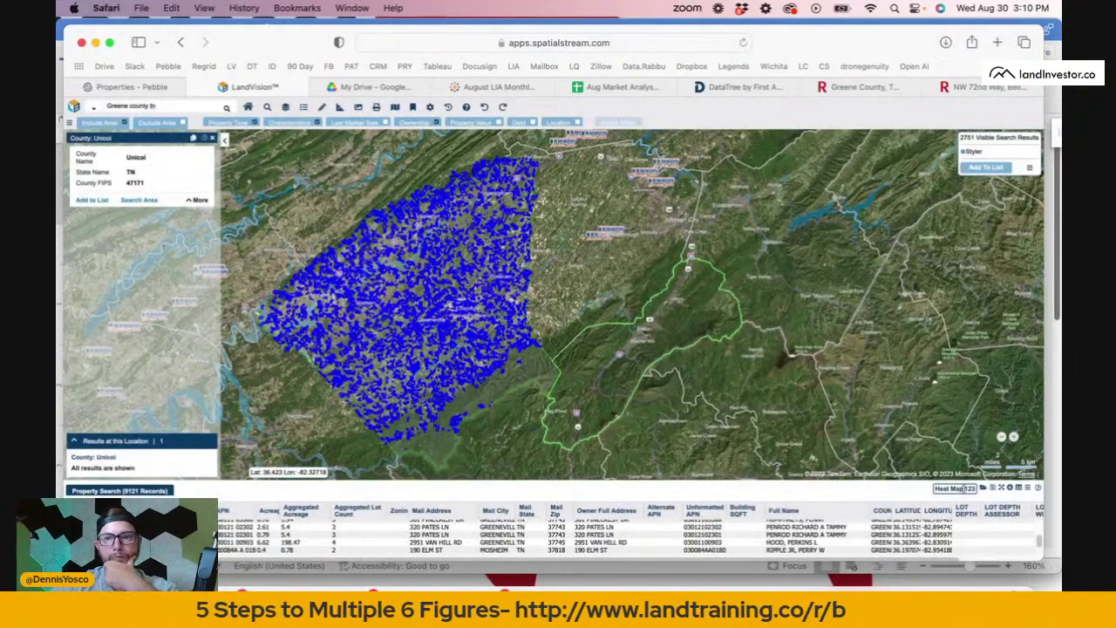
Locate the downloaded Property Search-8.csv in the Downloads folder and open it in Microsoft Excel.
{"action": "left_click", "coordinate": [946, 42]}
{"action": "left_click", "coordinate": [1033, 112]}
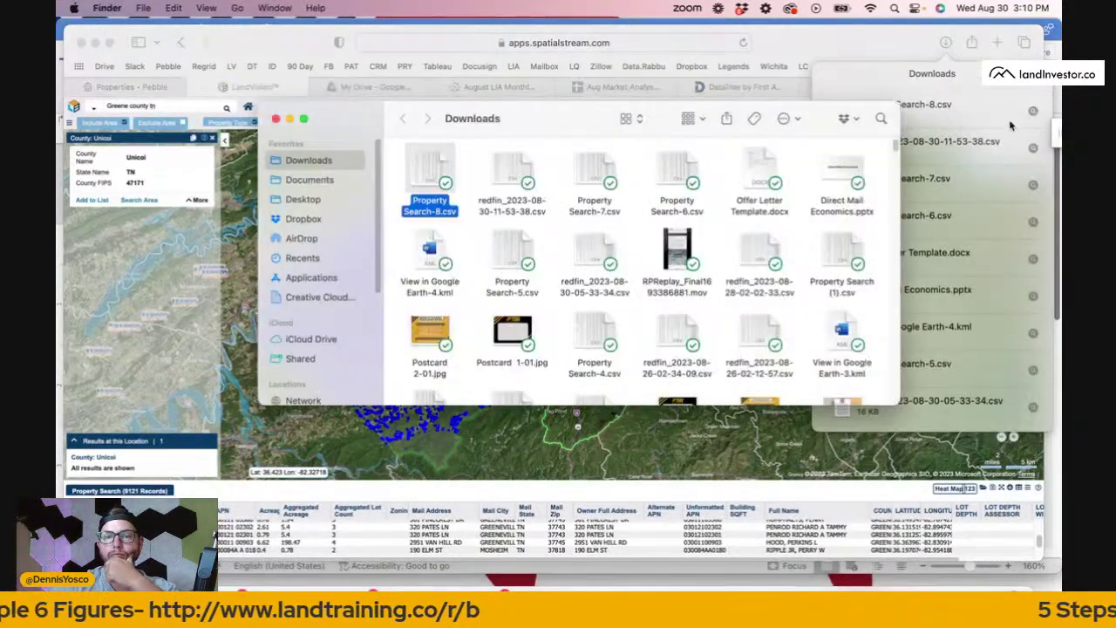
{"action": "right_click", "coordinate": [428, 183]}
{"action": "mouse_move", "coordinate": [471, 204]}
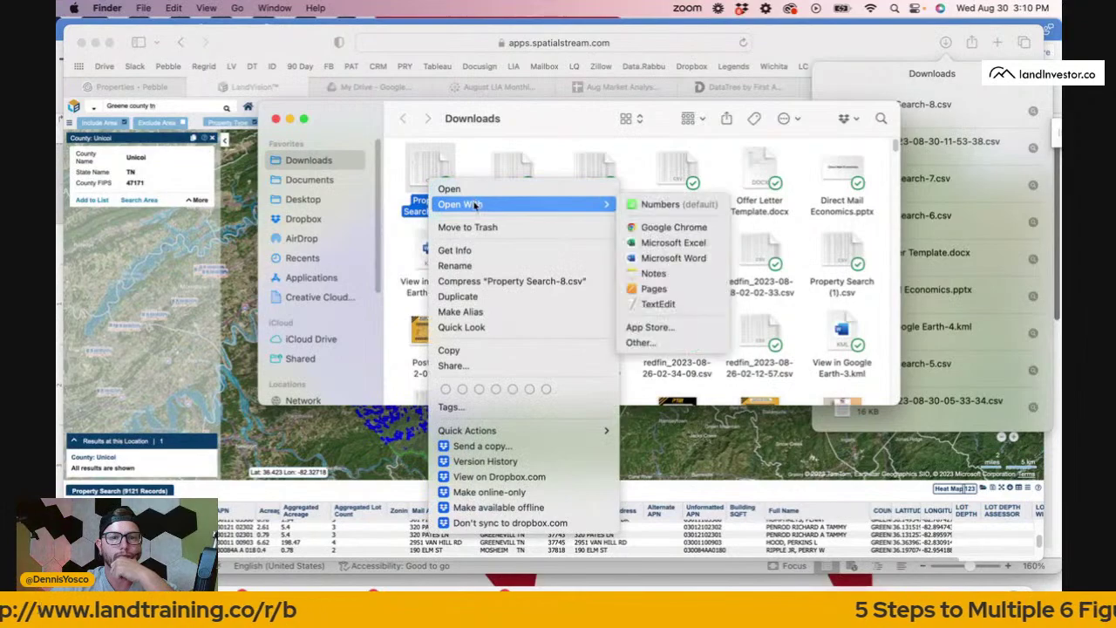
{"action": "left_click", "coordinate": [673, 243]}
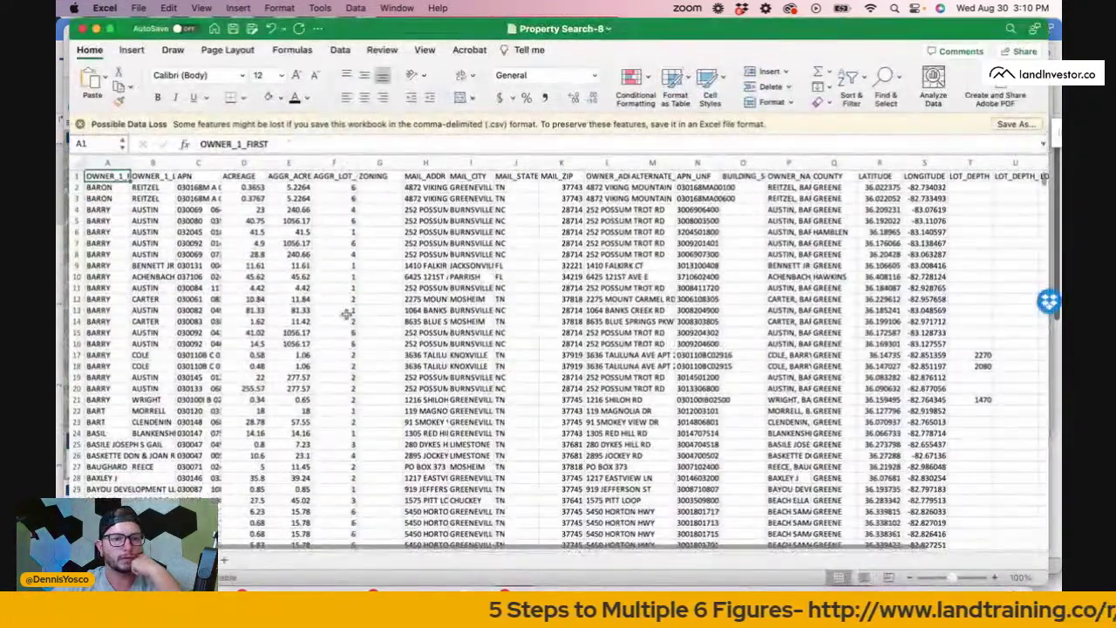
Delete the ZONING column from the exported property list.
{"action": "left_click", "coordinate": [356, 209]}
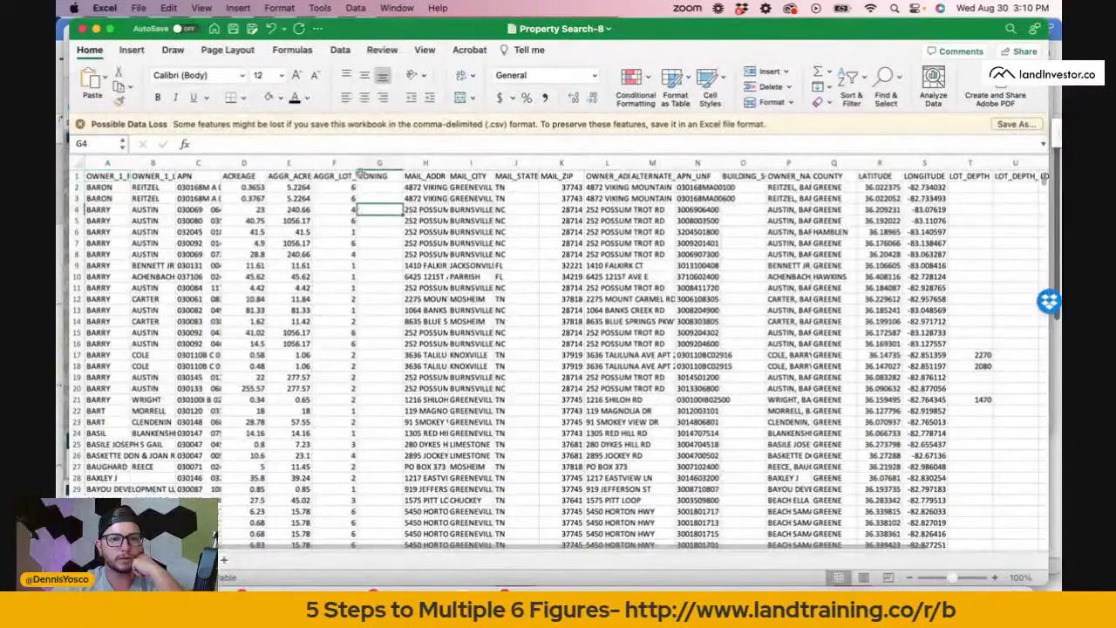
{"action": "left_click", "coordinate": [334, 163]}
{"action": "left_click", "coordinate": [380, 163]}
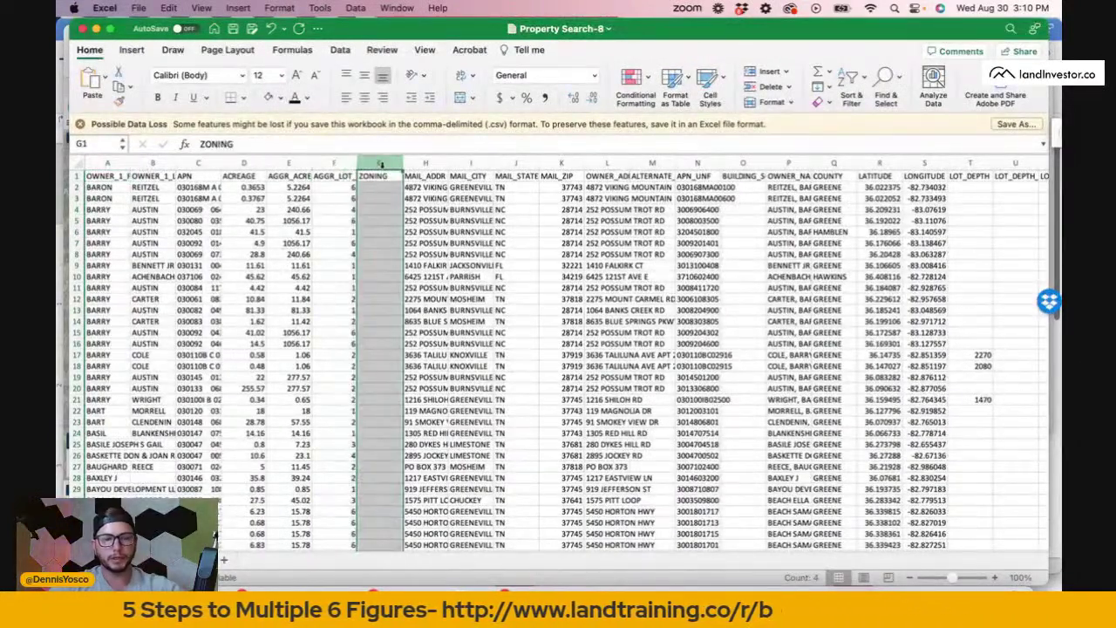
{"action": "right_click", "coordinate": [380, 164]}
{"action": "left_click", "coordinate": [419, 259]}
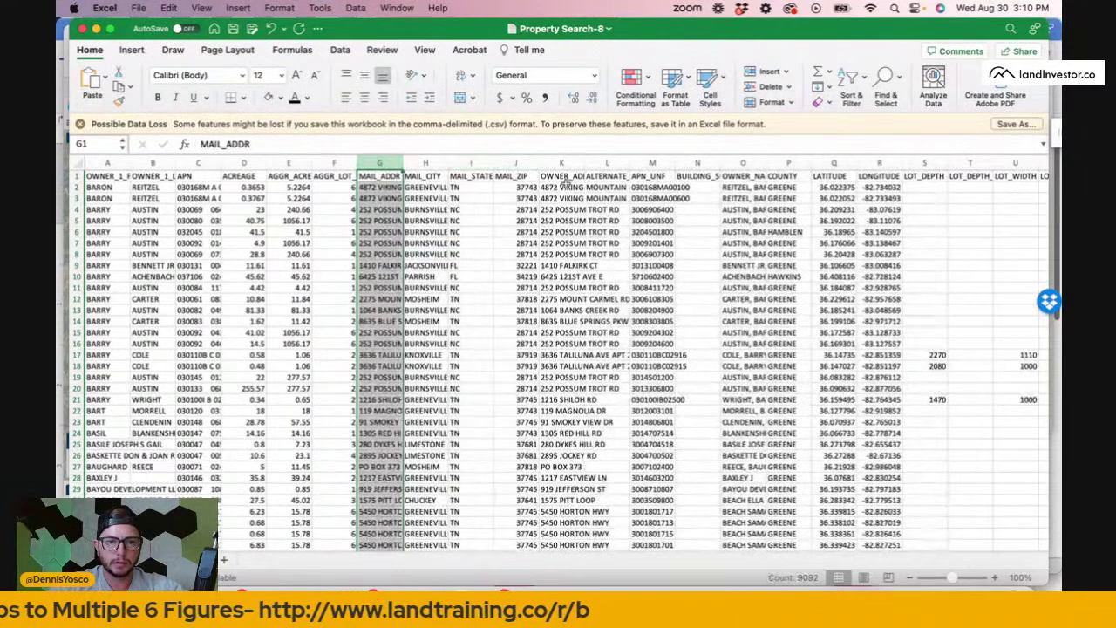
Delete the BUILDING_SQFT column from the property list.
{"action": "scroll", "coordinate": [702, 195], "scroll_direction": "right", "scroll_amount": 1}
{"action": "left_click", "coordinate": [689, 164]}
{"action": "right_click", "coordinate": [695, 166]}
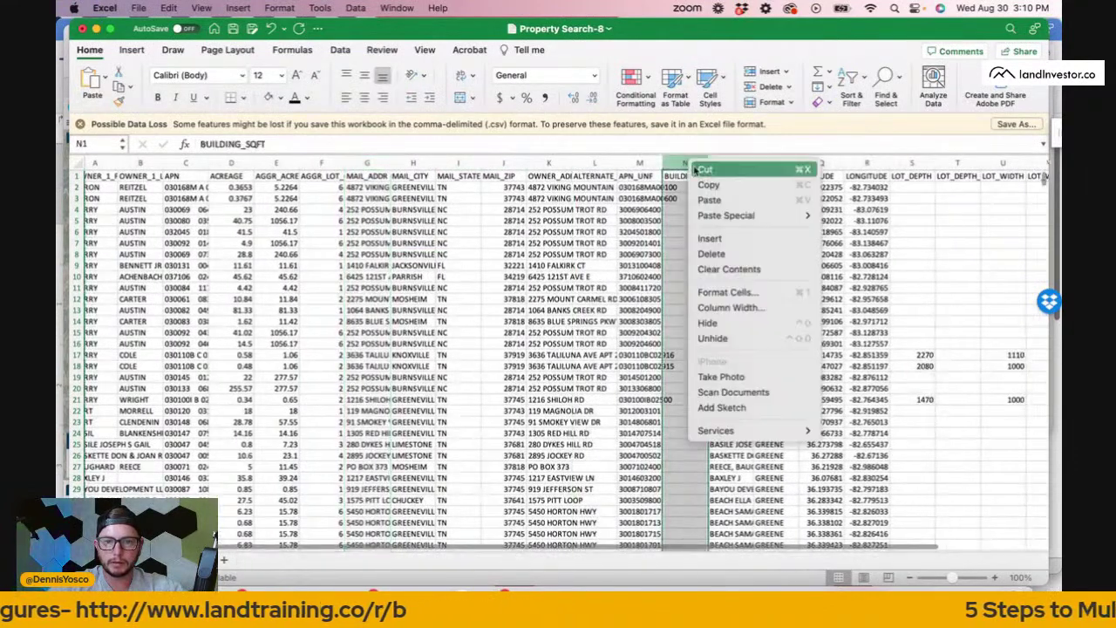
{"action": "left_click", "coordinate": [711, 254]}
Delete the lot depth, lot width and SIMPLIFIED columns at the end of the property list.
{"action": "scroll", "coordinate": [784, 261], "scroll_direction": "right", "scroll_amount": 2}
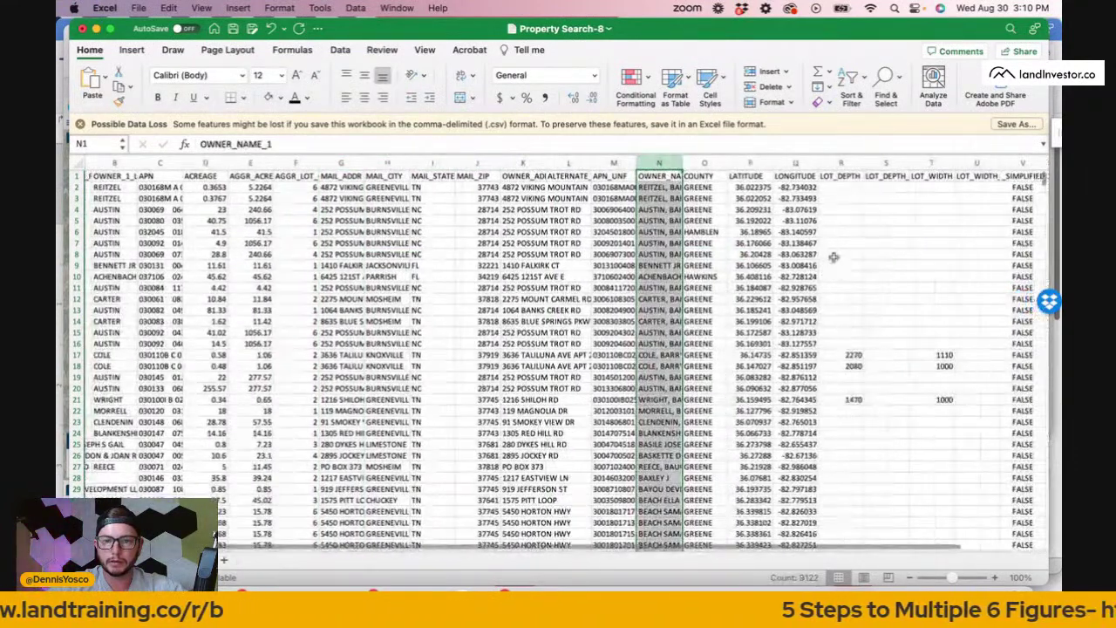
{"action": "scroll", "coordinate": [828, 257], "scroll_direction": "right", "scroll_amount": 5}
{"action": "left_click", "coordinate": [747, 164]}
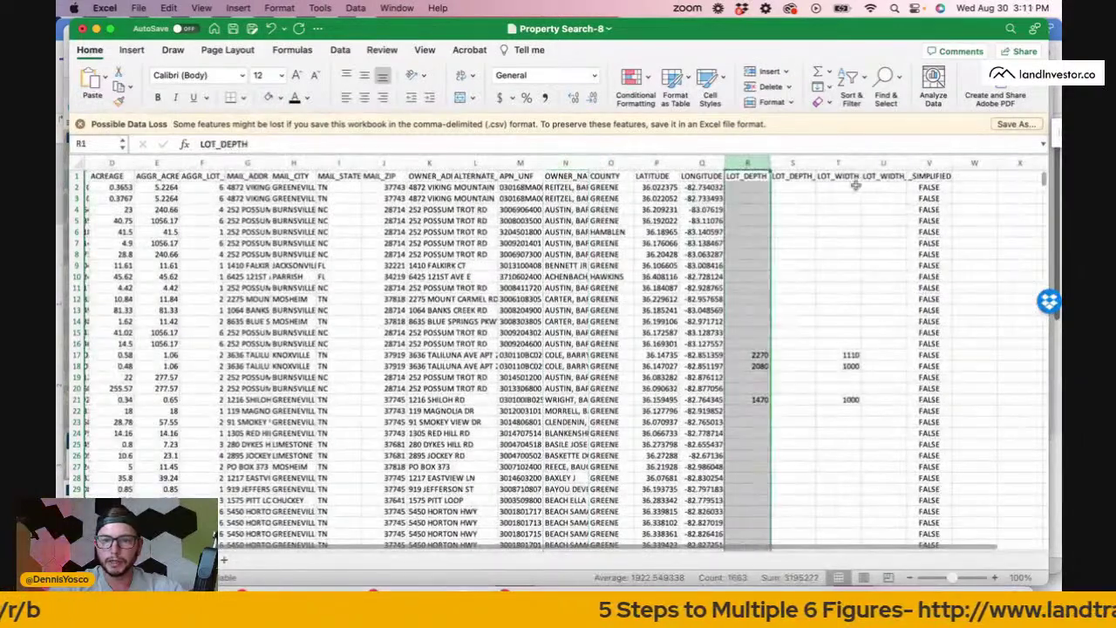
{"action": "left_click", "coordinate": [931, 164], "text": "shift"}
{"action": "right_click", "coordinate": [817, 166]}
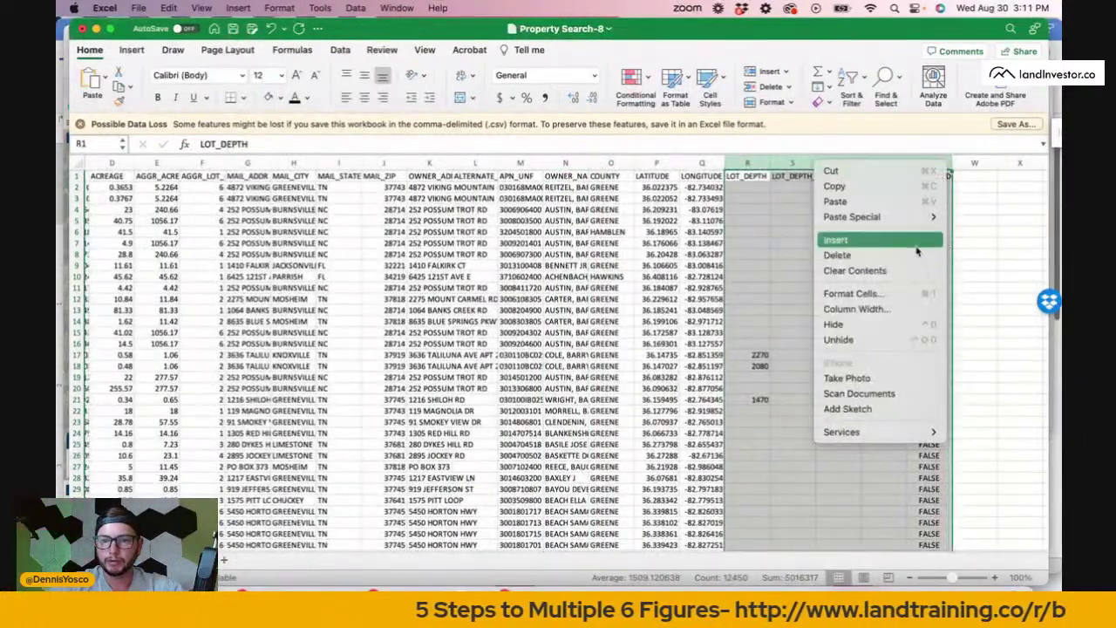
{"action": "left_click", "coordinate": [872, 254]}
Select the whole sheet and auto-fit the column widths to their contents.
{"action": "scroll", "coordinate": [654, 276], "scroll_direction": "left", "scroll_amount": 5}
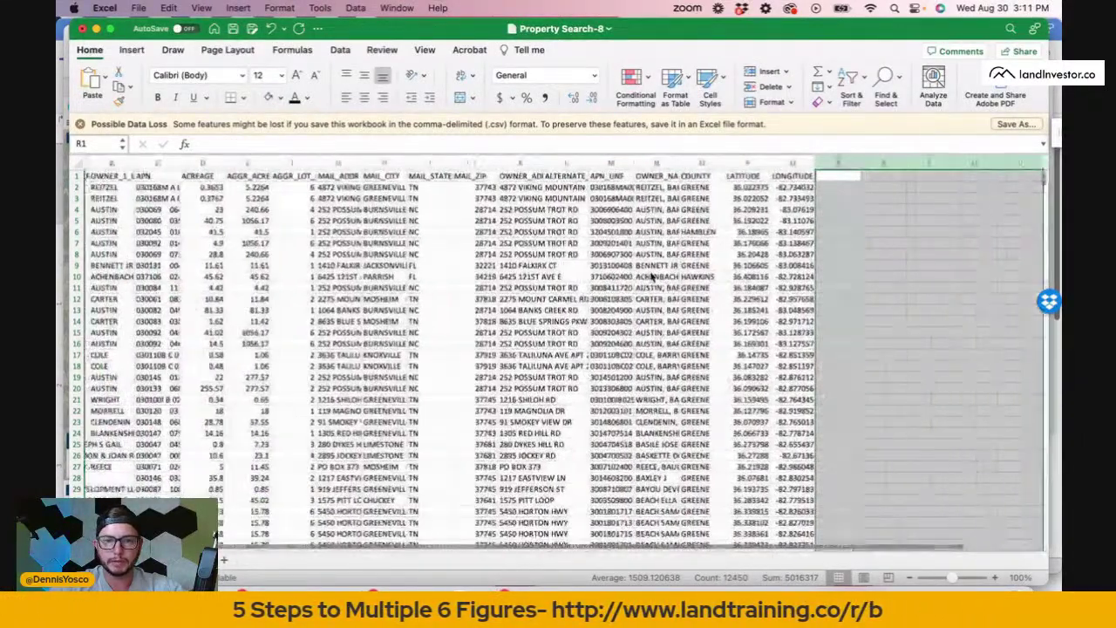
{"action": "scroll", "coordinate": [653, 276], "scroll_direction": "left", "scroll_amount": 3}
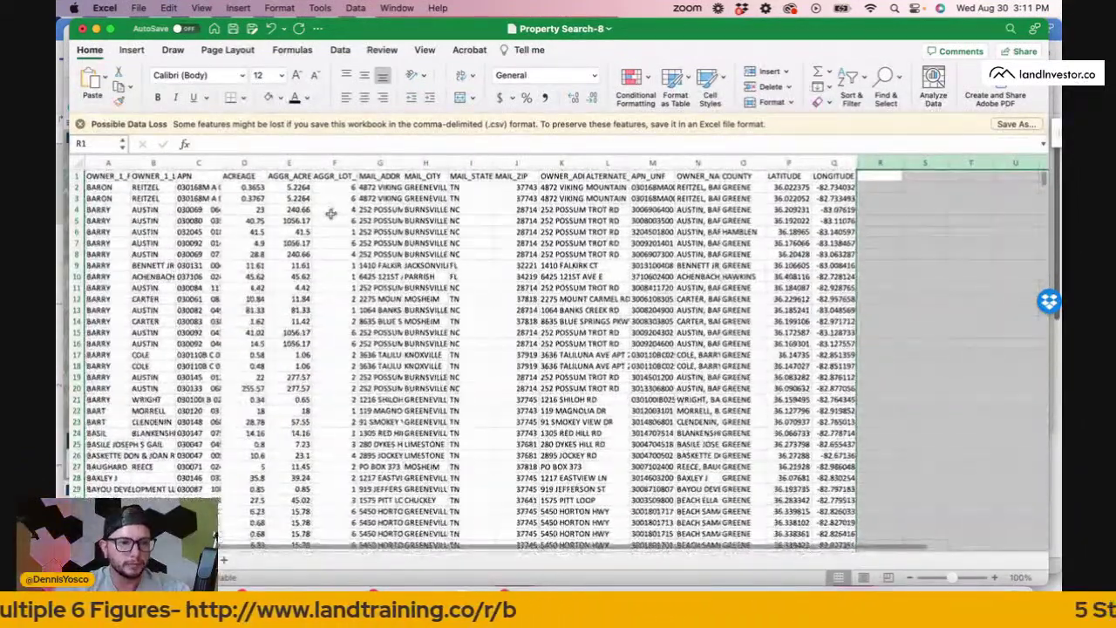
{"action": "left_click", "coordinate": [77, 163]}
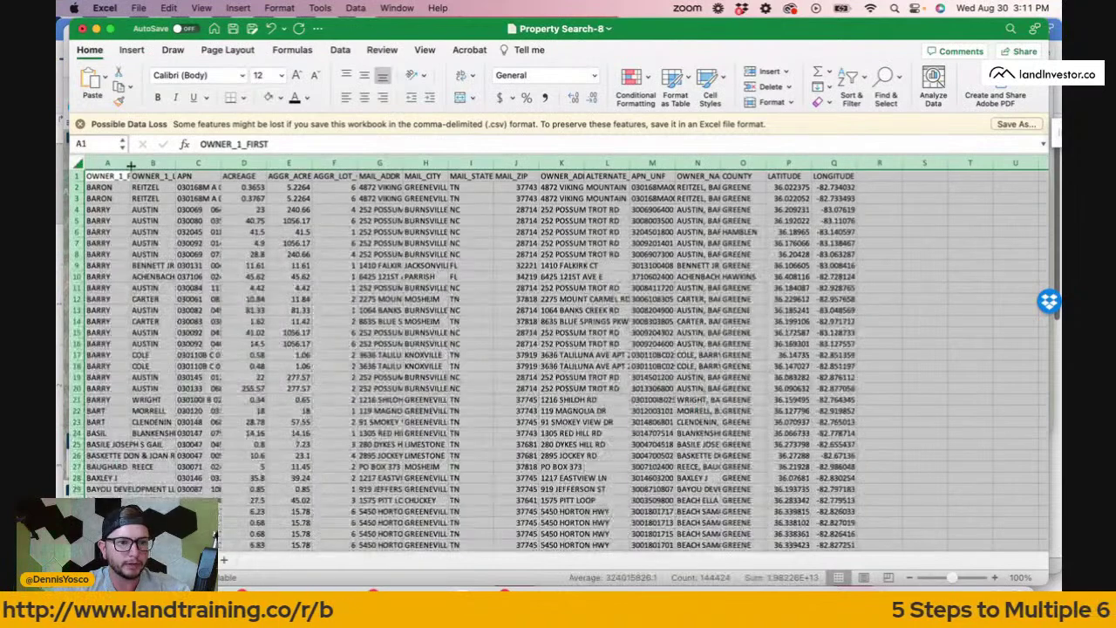
{"action": "double_click", "coordinate": [128, 163]}
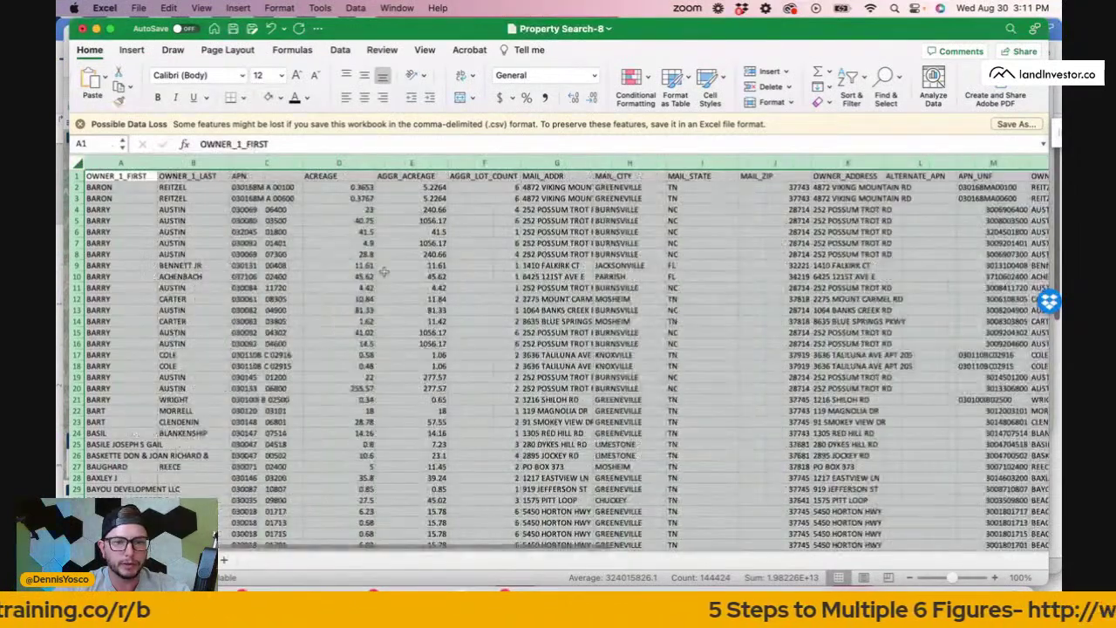
Freeze the header row of the property list so it stays in view.
{"action": "left_click", "coordinate": [411, 277]}
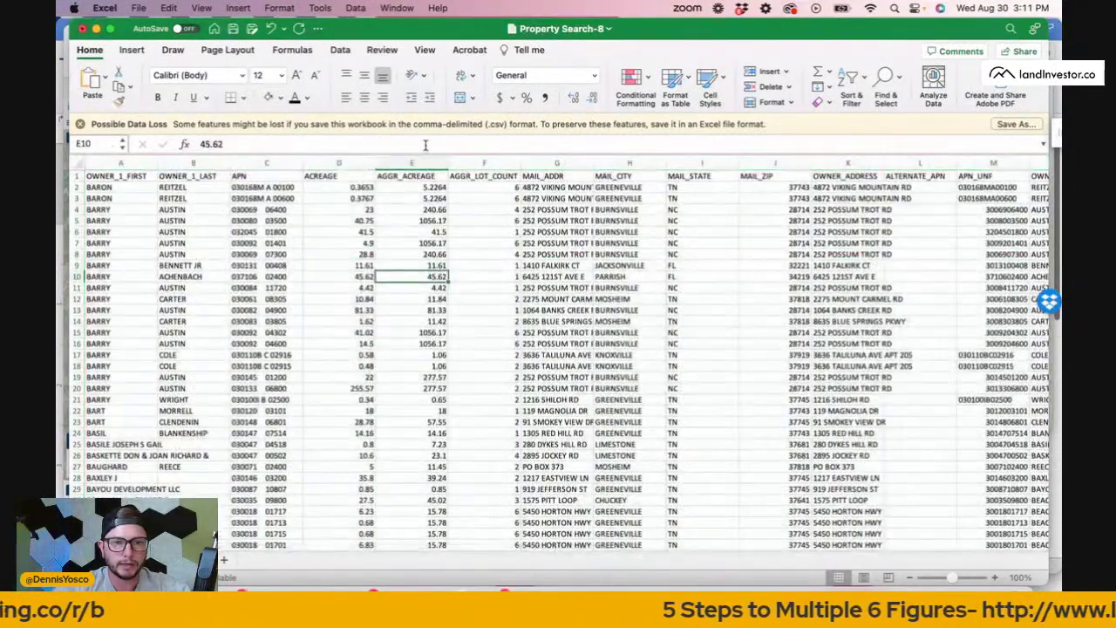
{"action": "left_click", "coordinate": [76, 176]}
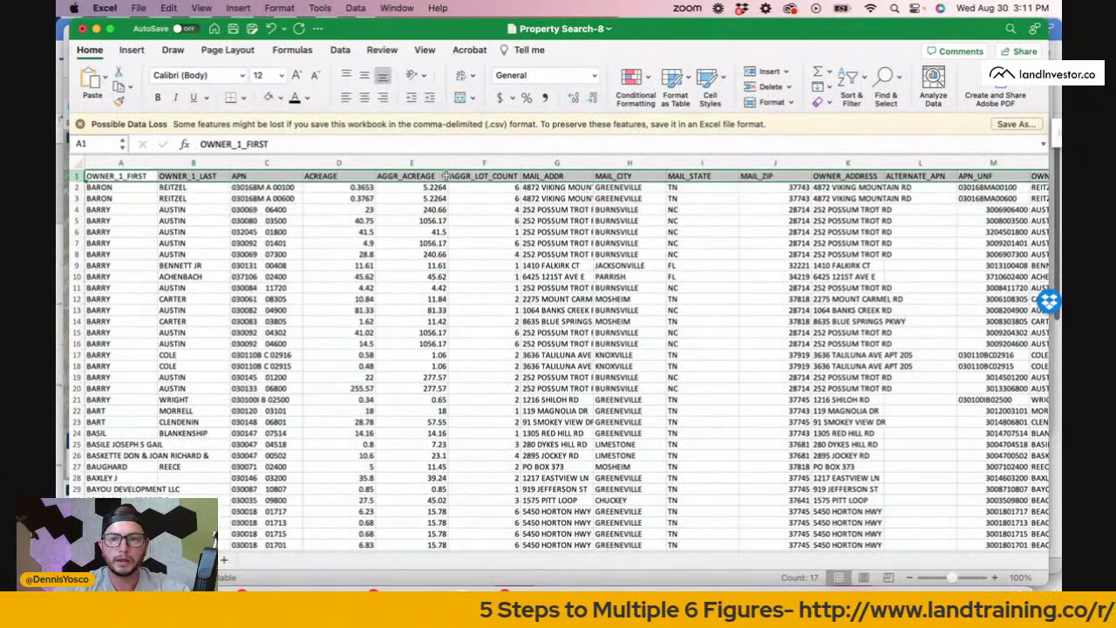
{"action": "left_click", "coordinate": [427, 51]}
{"action": "left_click", "coordinate": [837, 83]}
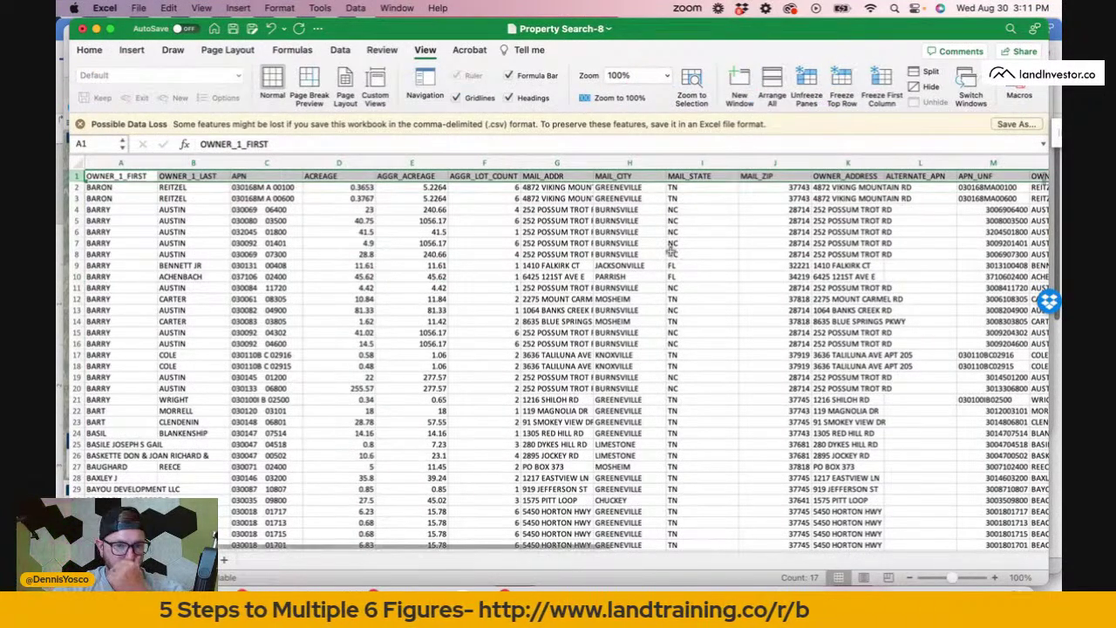
Sort the entire property list by AGGR_LOT_COUNT from largest to smallest, expanding the selection to all columns.
{"action": "left_click", "coordinate": [482, 163]}
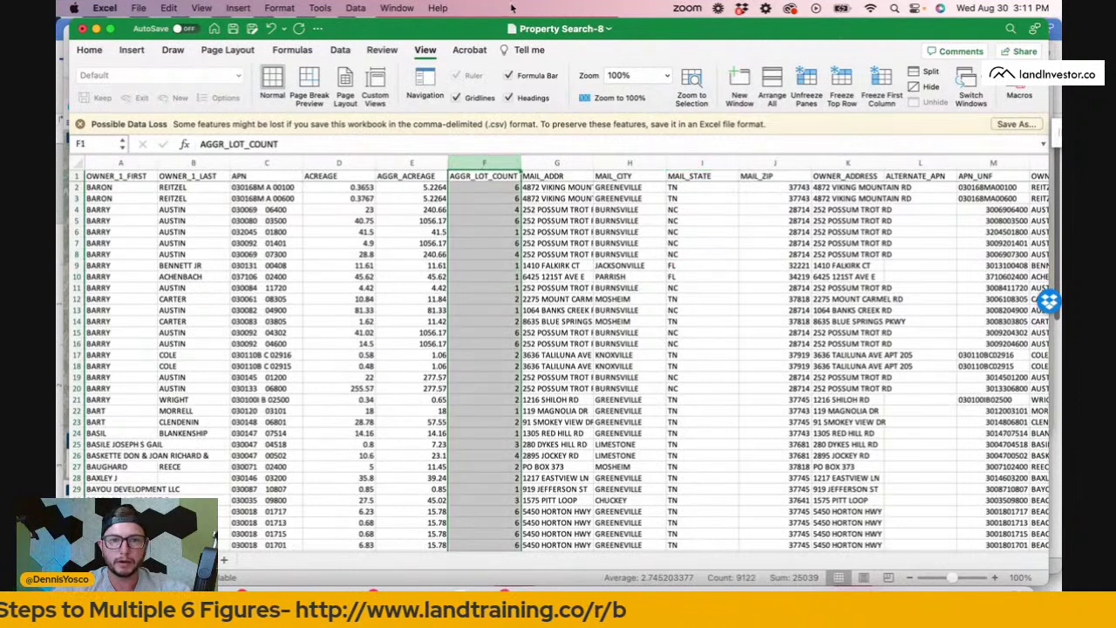
{"action": "left_click", "coordinate": [92, 50]}
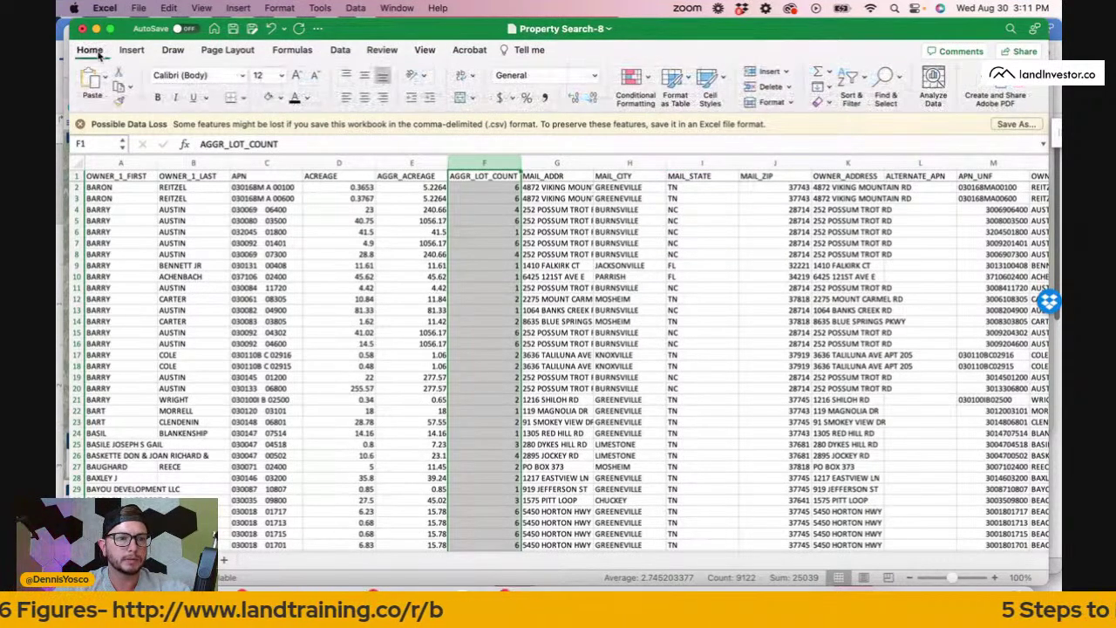
{"action": "left_click", "coordinate": [851, 83]}
{"action": "left_click", "coordinate": [930, 127]}
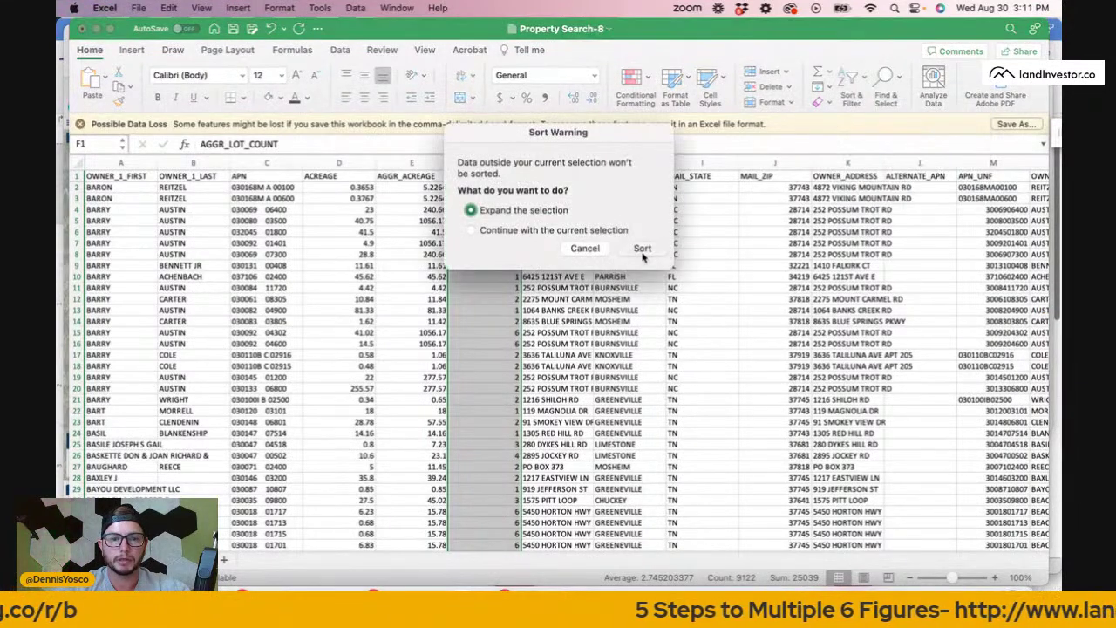
{"action": "left_click", "coordinate": [642, 250]}
{"action": "left_click", "coordinate": [364, 354]}
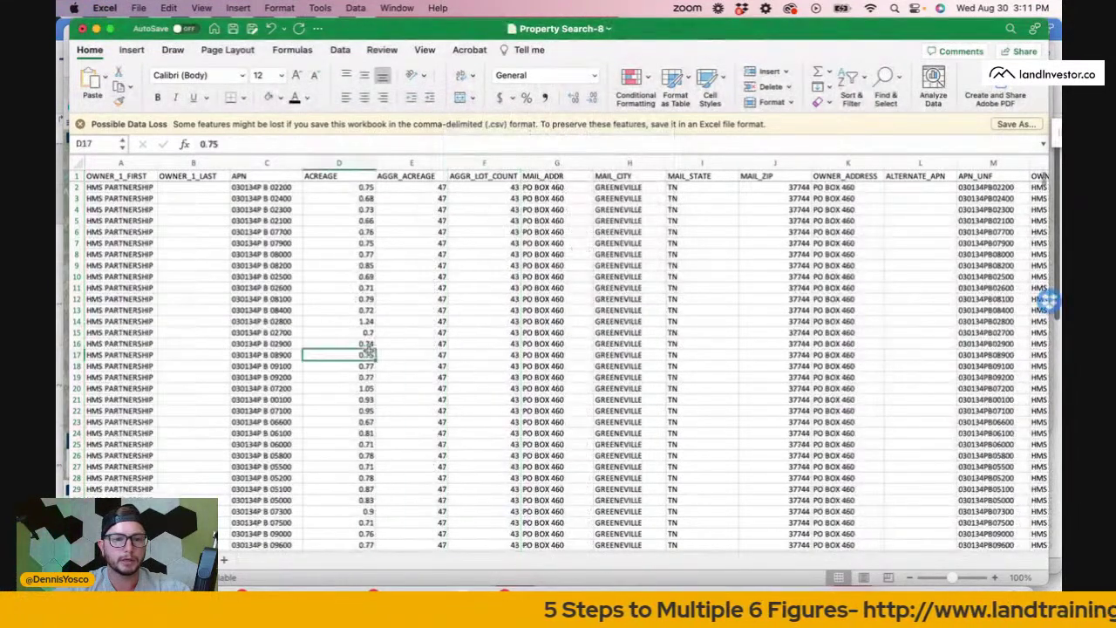
Copy the header row together with rows 2 to 3041, covering all parcels with an AGGR_LOT_COUNT of 3 or more.
{"action": "left_click", "coordinate": [76, 186]}
{"action": "scroll", "coordinate": [137, 265], "scroll_direction": "down", "scroll_amount": 20}
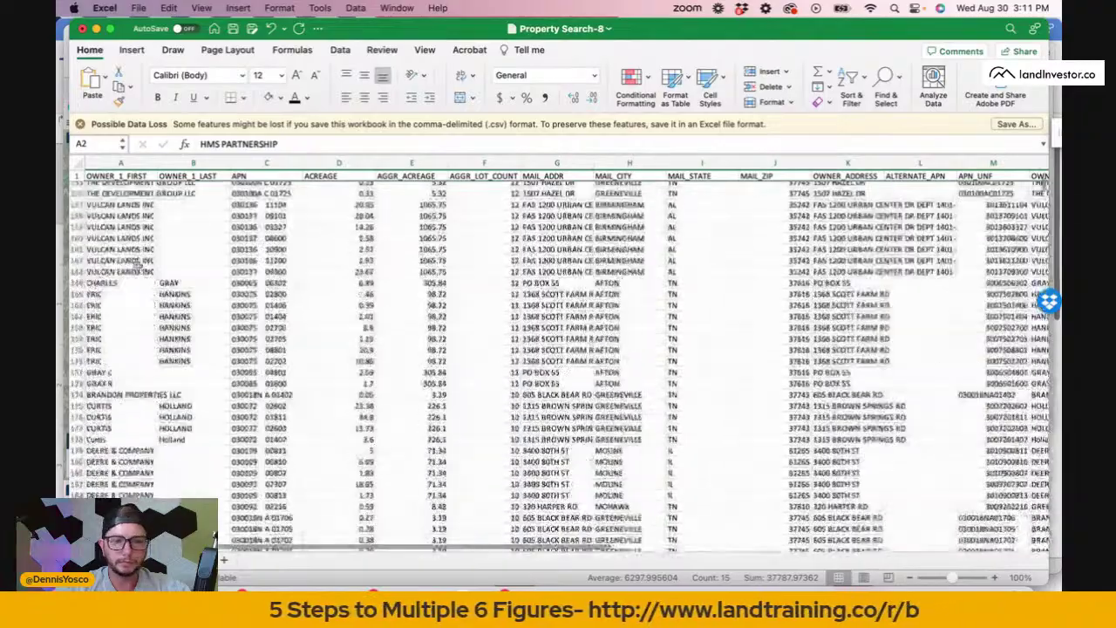
{"action": "scroll", "coordinate": [138, 265], "scroll_direction": "down", "scroll_amount": 20}
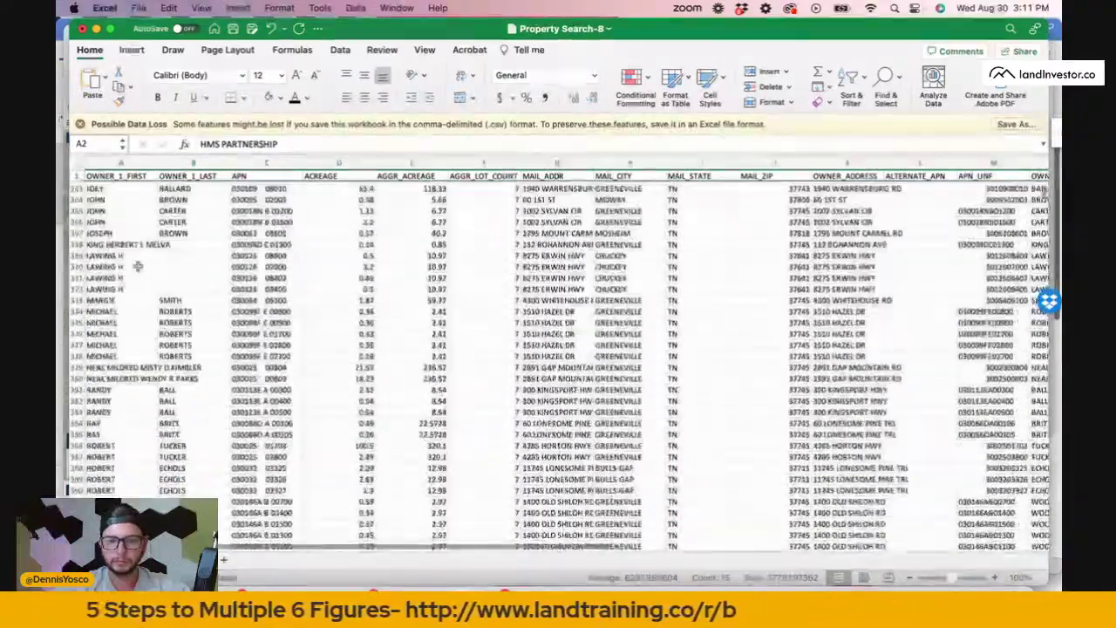
{"action": "scroll", "coordinate": [138, 265], "scroll_direction": "down", "scroll_amount": 8}
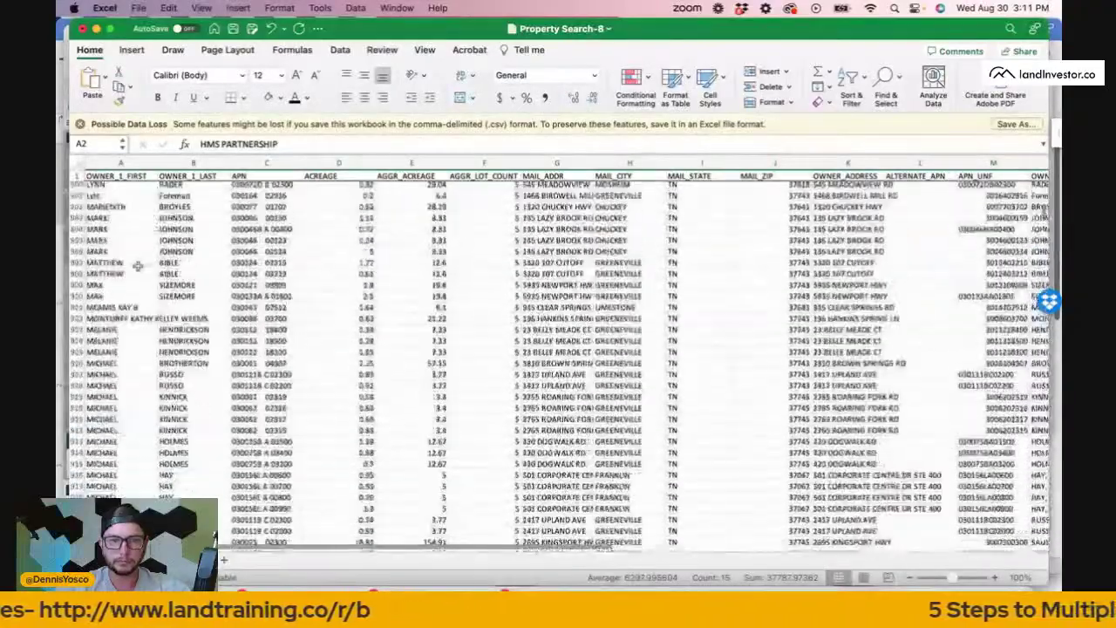
{"action": "scroll", "coordinate": [138, 265], "scroll_direction": "down", "scroll_amount": 10}
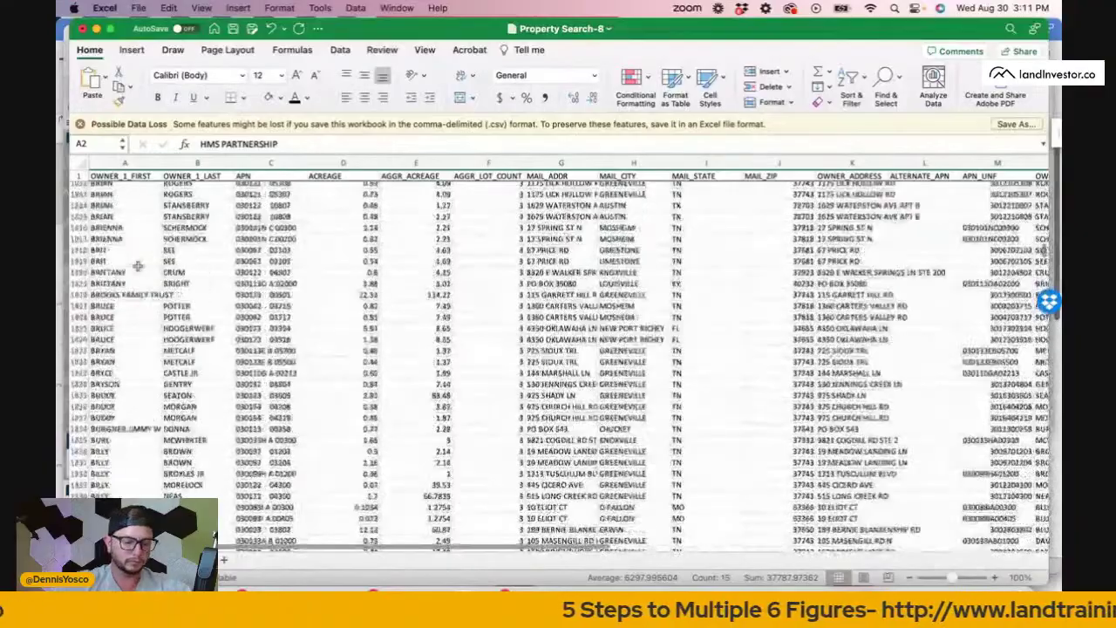
{"action": "scroll", "coordinate": [138, 265], "scroll_direction": "down", "scroll_amount": 6}
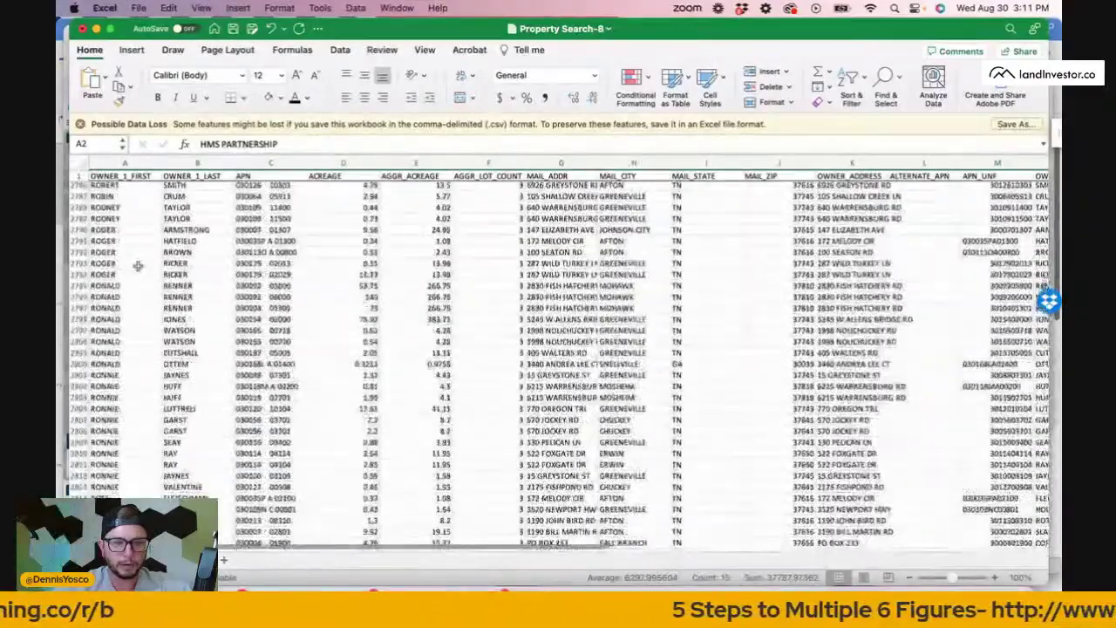
{"action": "scroll", "coordinate": [138, 265], "scroll_direction": "down", "scroll_amount": 15}
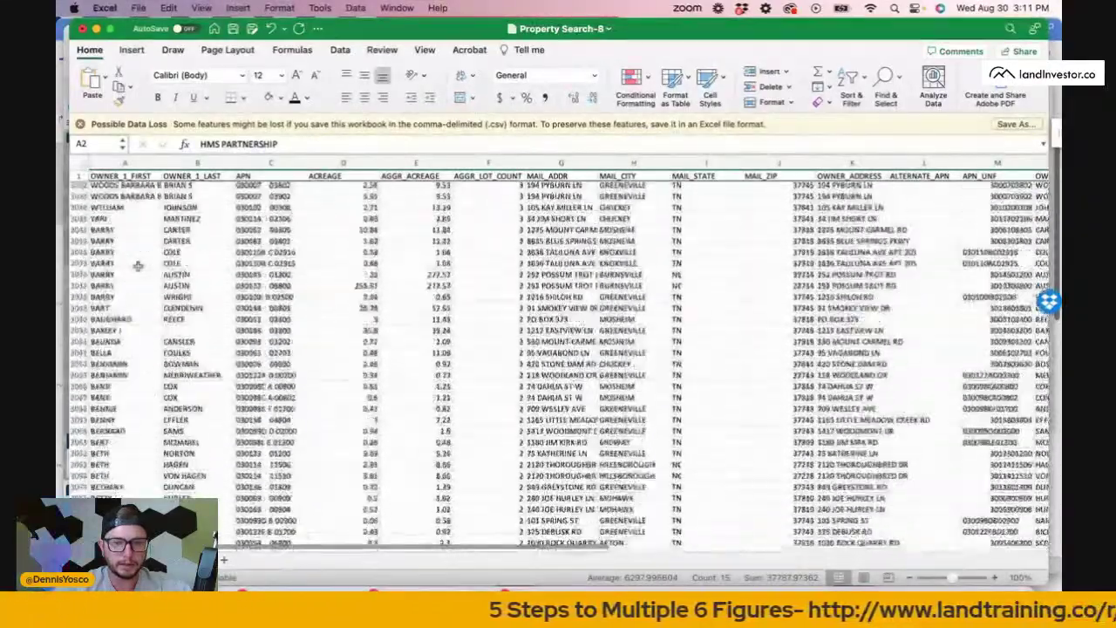
{"action": "scroll", "coordinate": [137, 265], "scroll_direction": "up", "scroll_amount": 5}
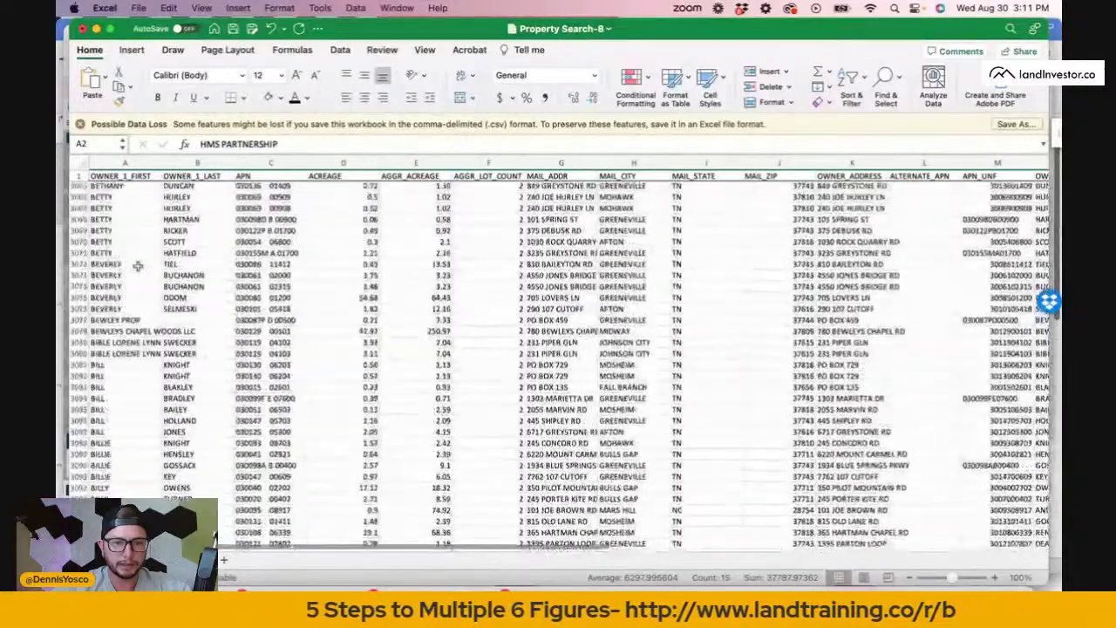
{"action": "scroll", "coordinate": [123, 288], "scroll_direction": "up", "scroll_amount": 8}
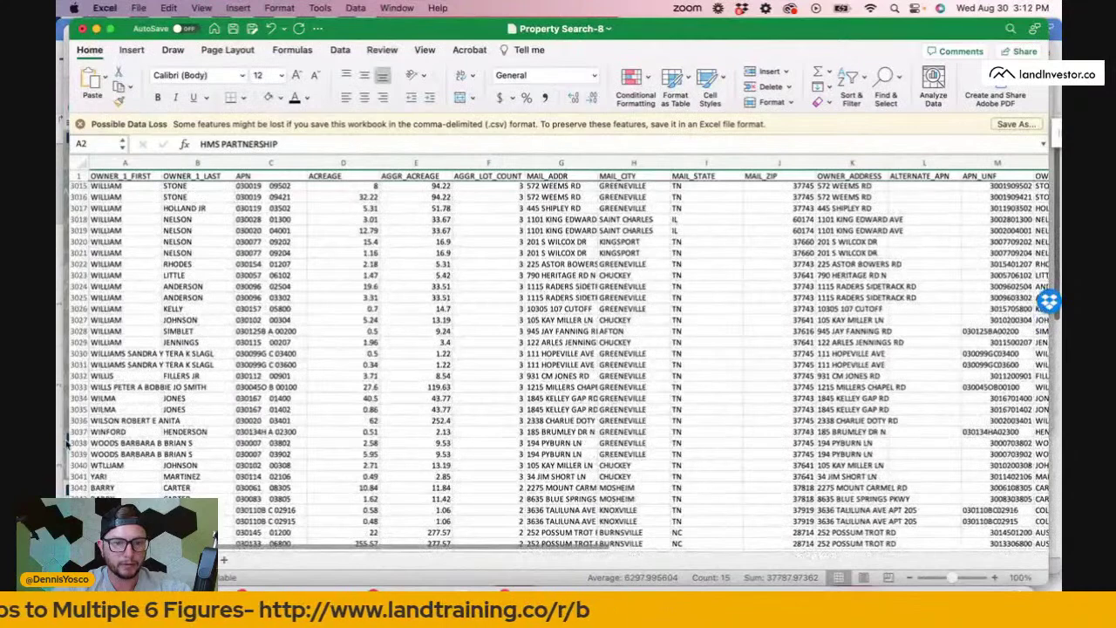
{"action": "left_click", "coordinate": [73, 476], "text": "shift"}
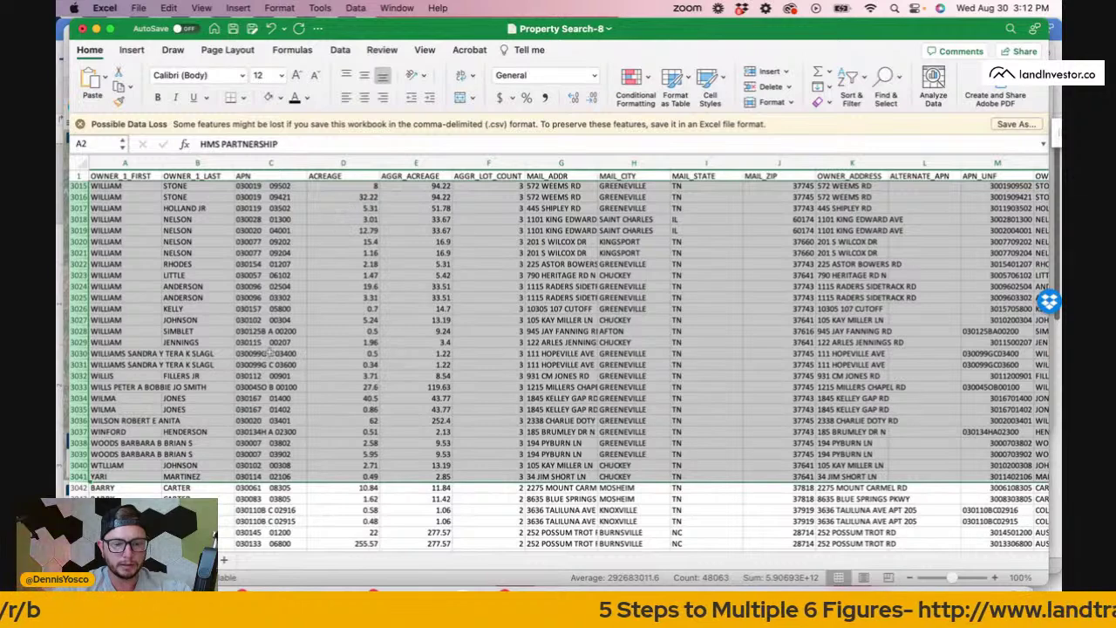
{"action": "key", "text": "super+c"}
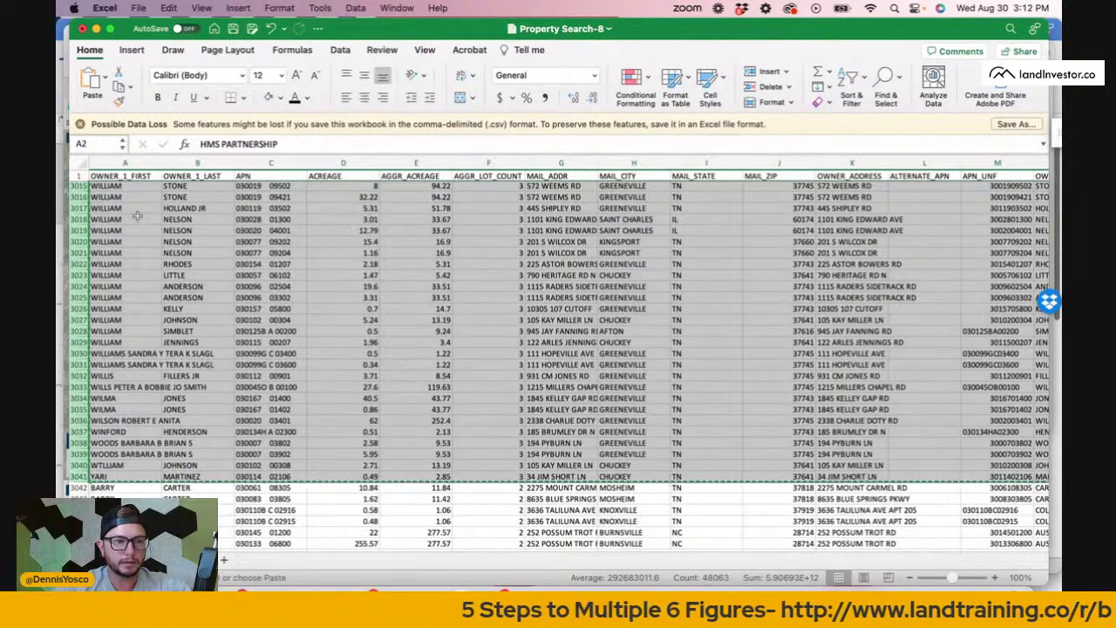
{"action": "left_click", "coordinate": [78, 175], "text": "super"}
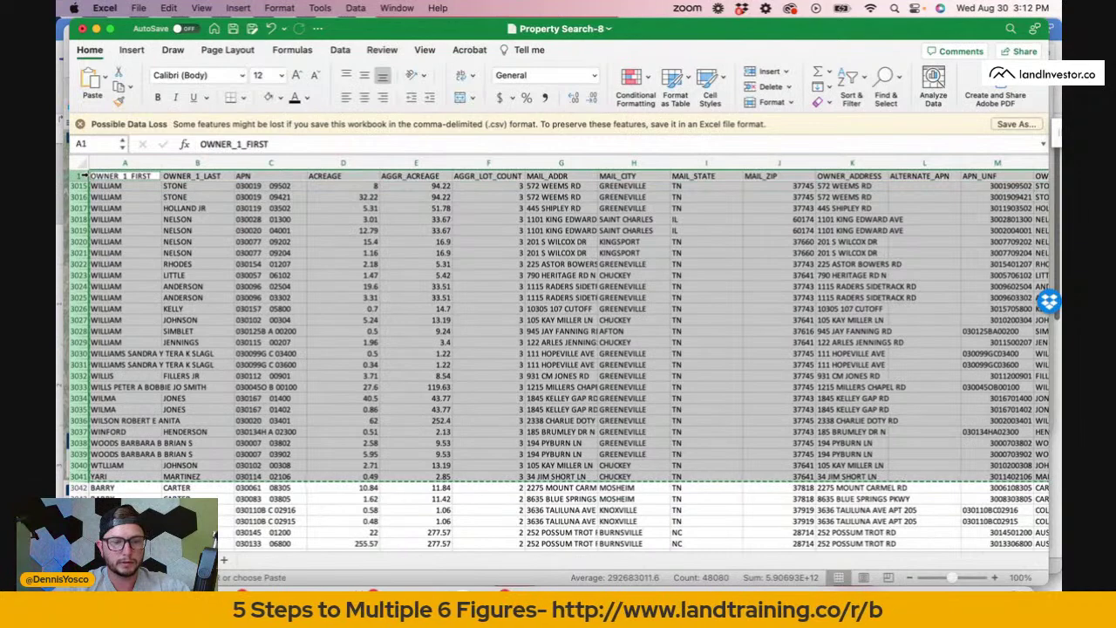
{"action": "key", "text": "super+c"}
Paste the copied multi-parcel rows and header into a new sheet, and return to the original property list.
{"action": "left_click", "coordinate": [224, 563]}
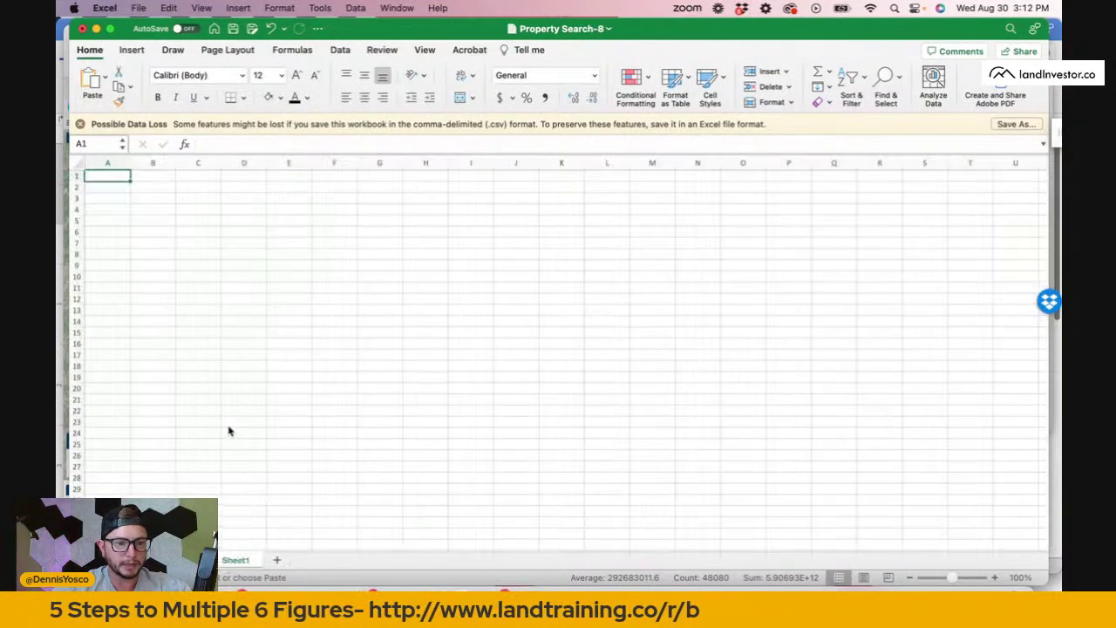
{"action": "key", "text": "super+v"}
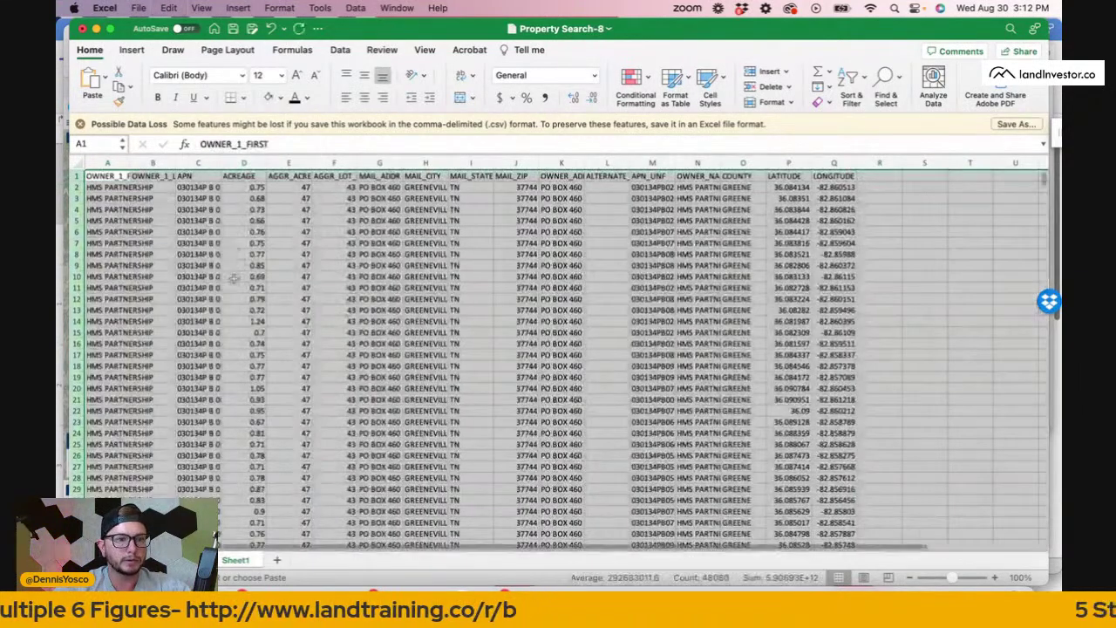
{"action": "left_click", "coordinate": [244, 276]}
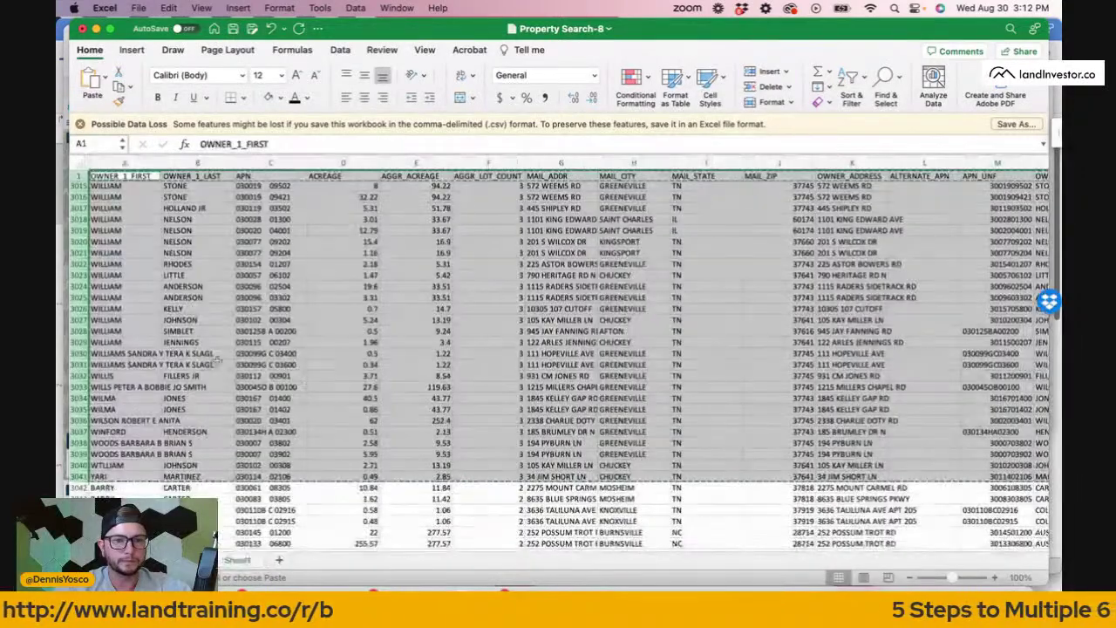
{"action": "key", "text": "ctrl+Page_Up"}
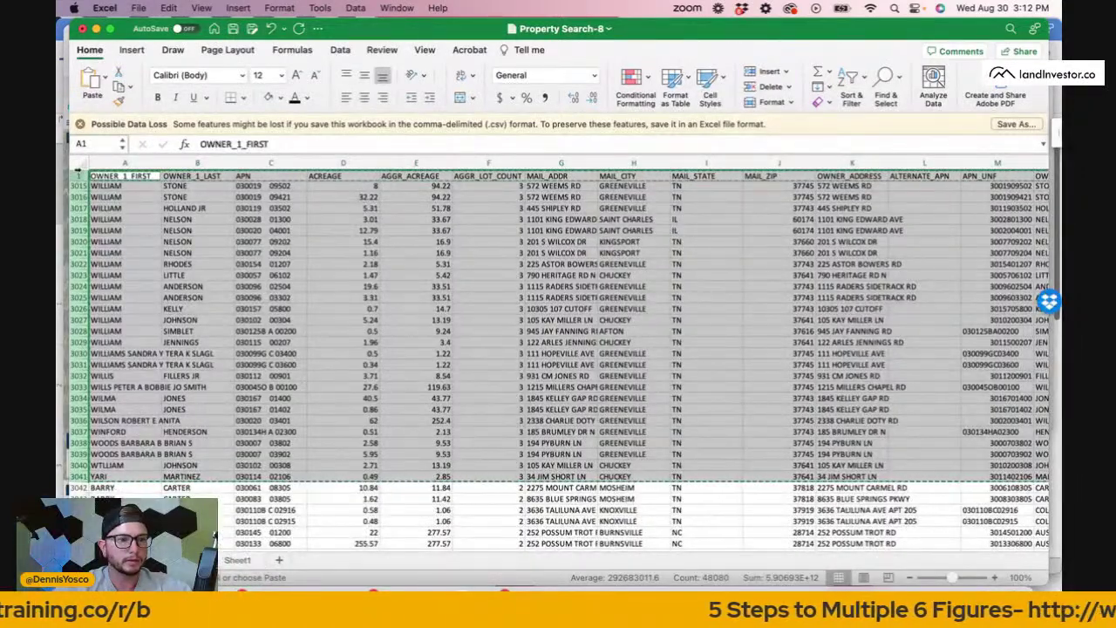
Take the header out of the selection and delete the copied property rows 2 through 3041.
{"action": "left_click", "coordinate": [79, 175], "text": "super"}
{"action": "right_click", "coordinate": [155, 235]}
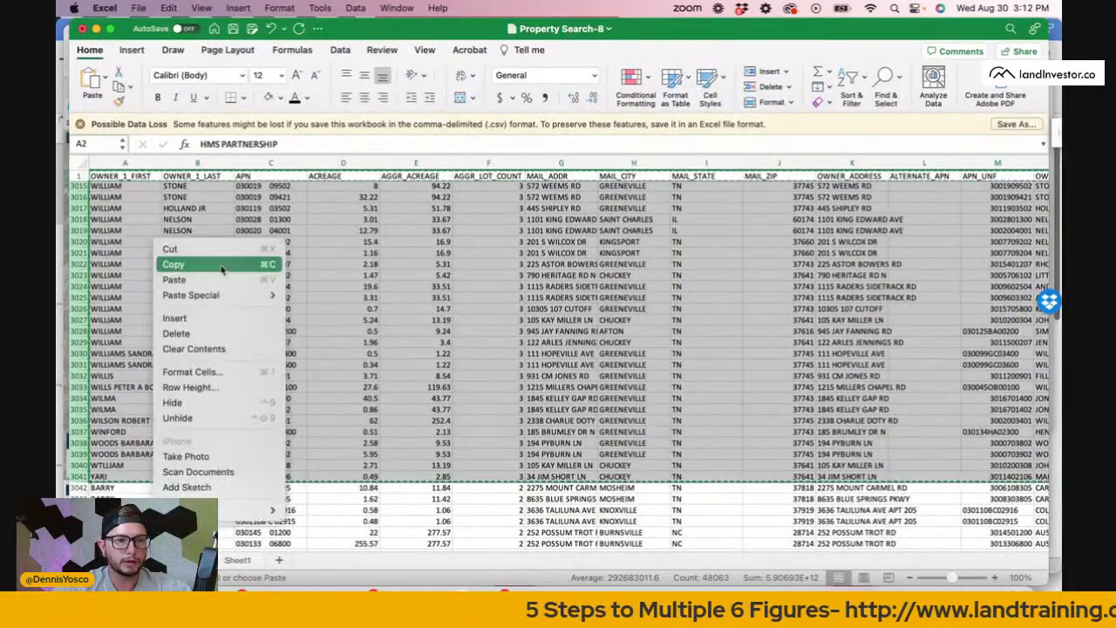
{"action": "left_click", "coordinate": [272, 332]}
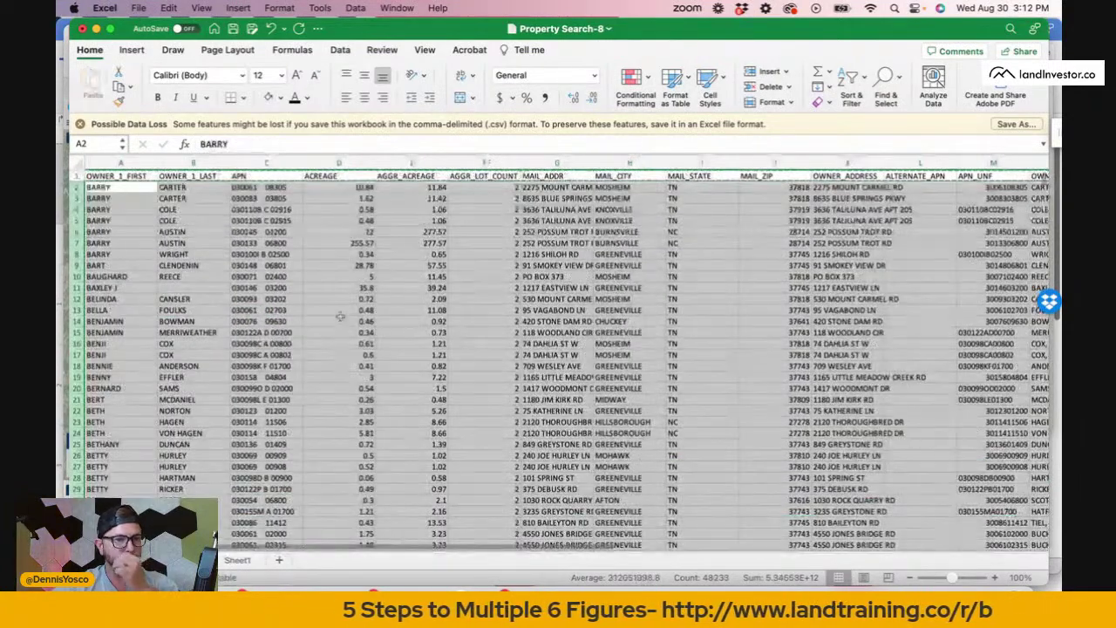
{"action": "left_click", "coordinate": [441, 288]}
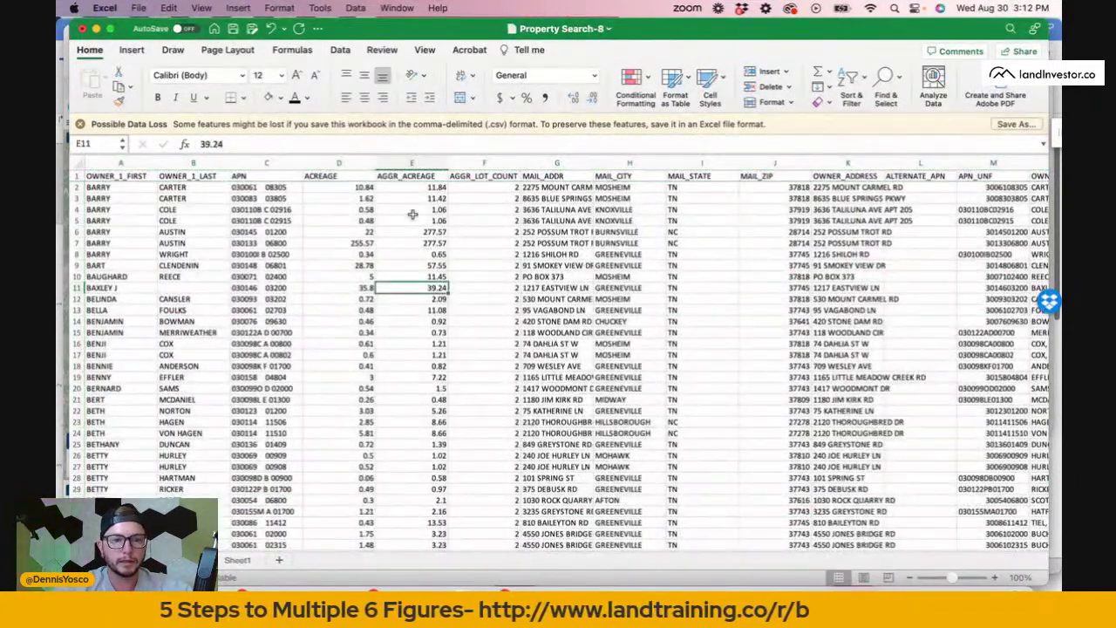
{"action": "left_click", "coordinate": [387, 229]}
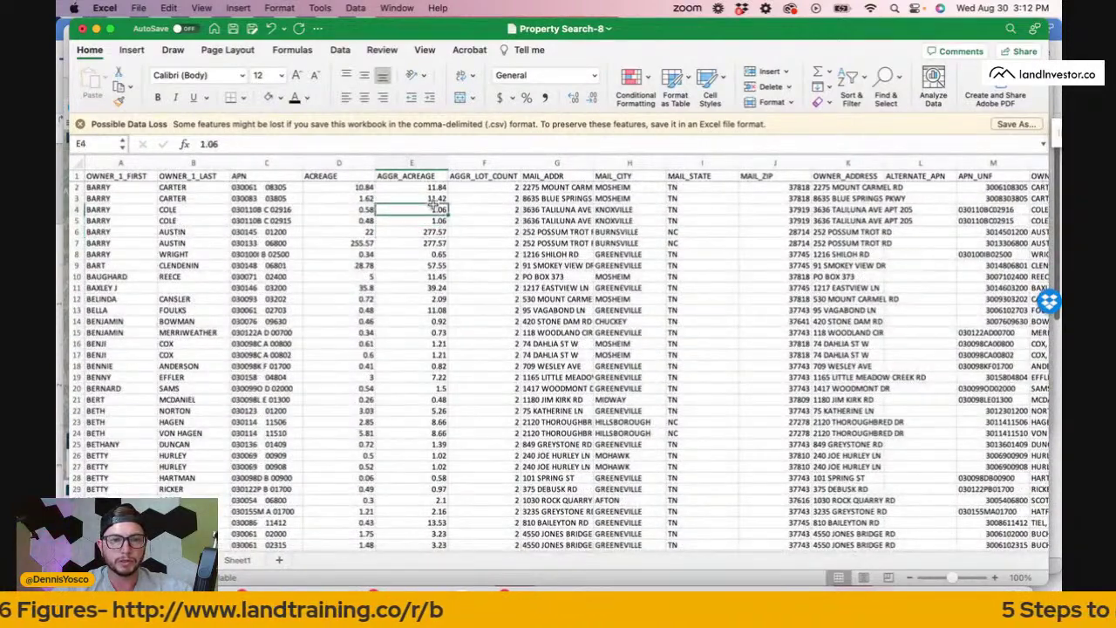
Sort the whole table by the ACREAGE column from smallest to largest, expanding the selection to include the other columns.
{"action": "left_click", "coordinate": [332, 161]}
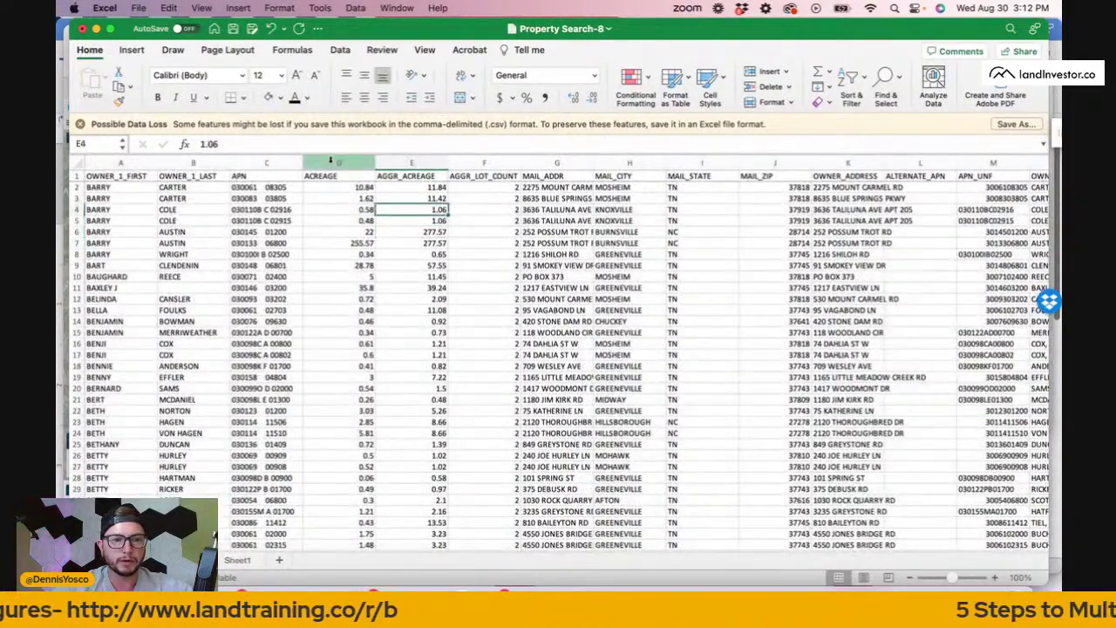
{"action": "left_click", "coordinate": [853, 79]}
{"action": "left_click", "coordinate": [903, 118]}
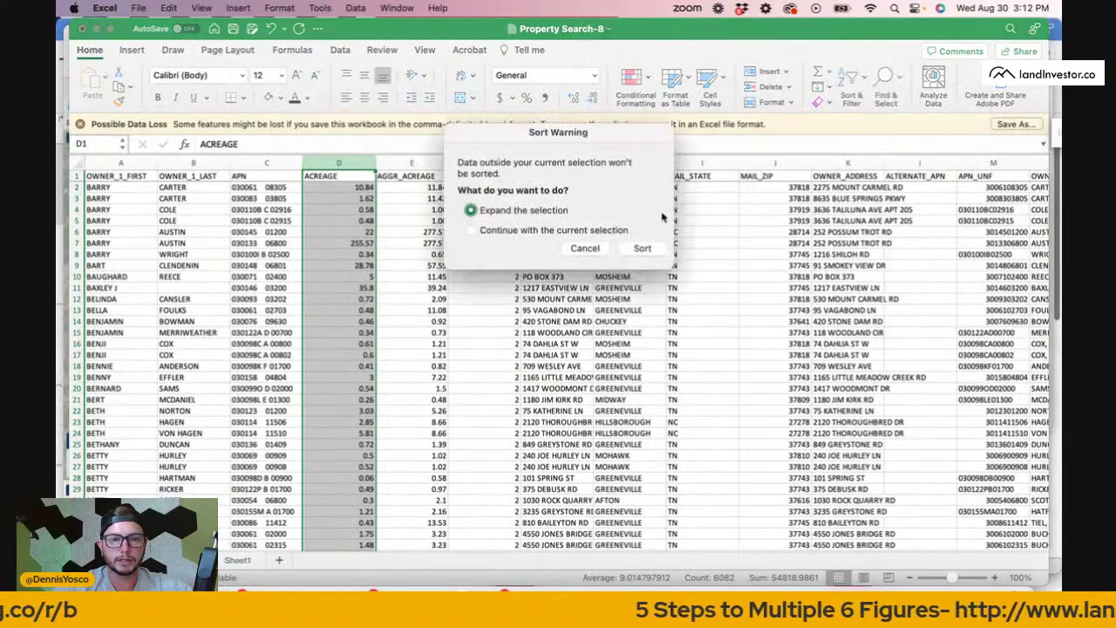
{"action": "left_click", "coordinate": [642, 247]}
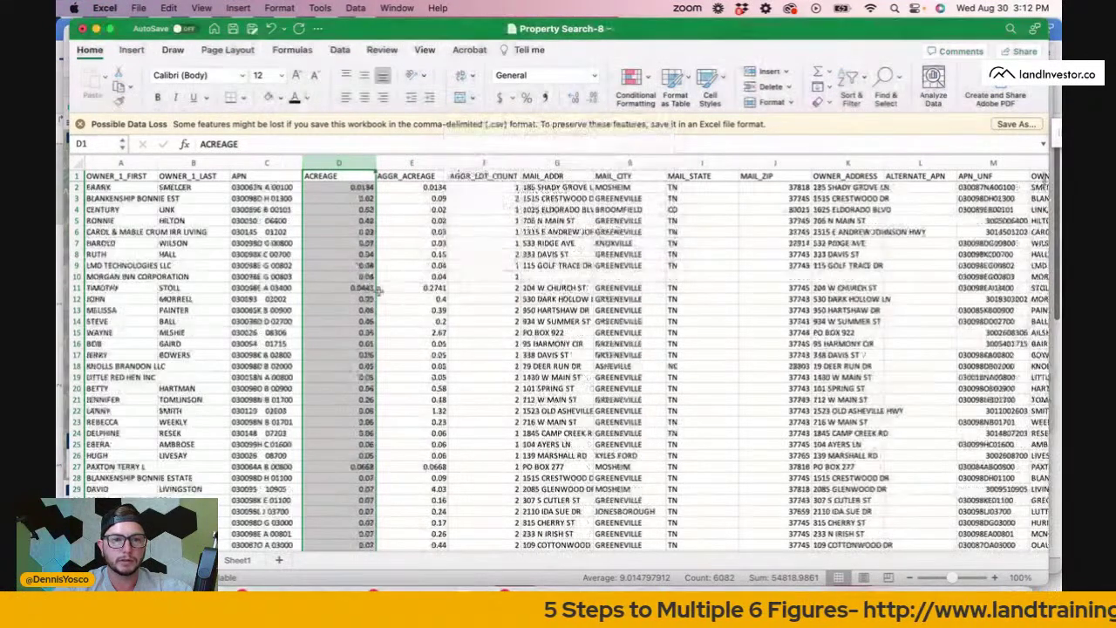
Copy the header row together with rows 2 through 3809, which hold all parcels under 4 acres.
{"action": "left_click", "coordinate": [77, 186]}
{"action": "scroll", "coordinate": [201, 310], "scroll_direction": "down", "scroll_amount": 10}
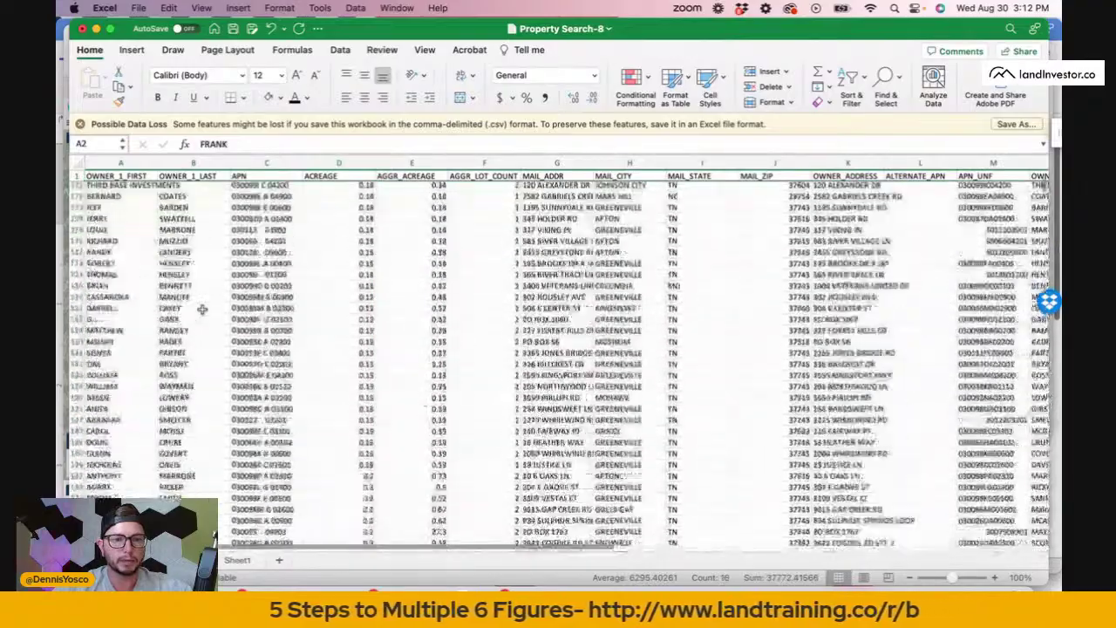
{"action": "scroll", "coordinate": [207, 304], "scroll_direction": "down", "scroll_amount": 10}
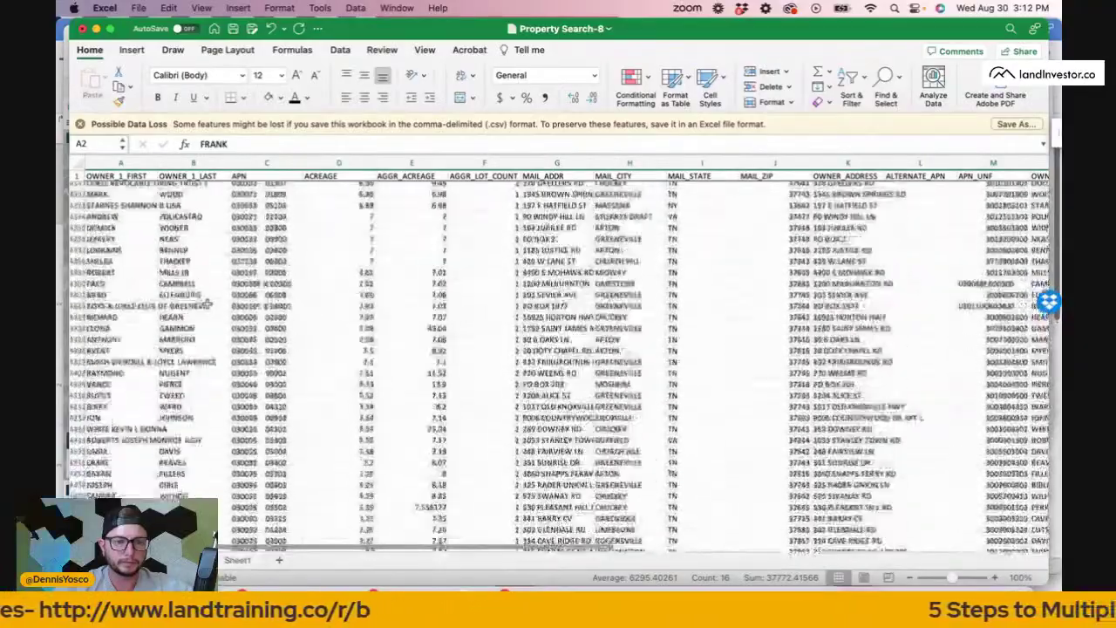
{"action": "scroll", "coordinate": [208, 303], "scroll_direction": "down", "scroll_amount": 10}
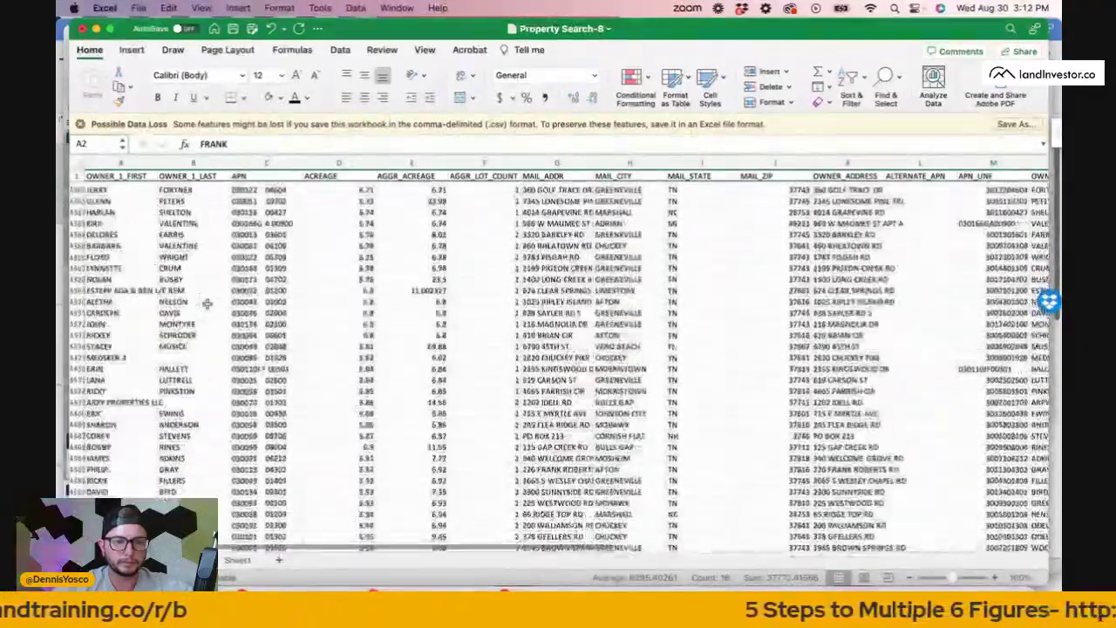
{"action": "scroll", "coordinate": [207, 303], "scroll_direction": "up", "scroll_amount": 10}
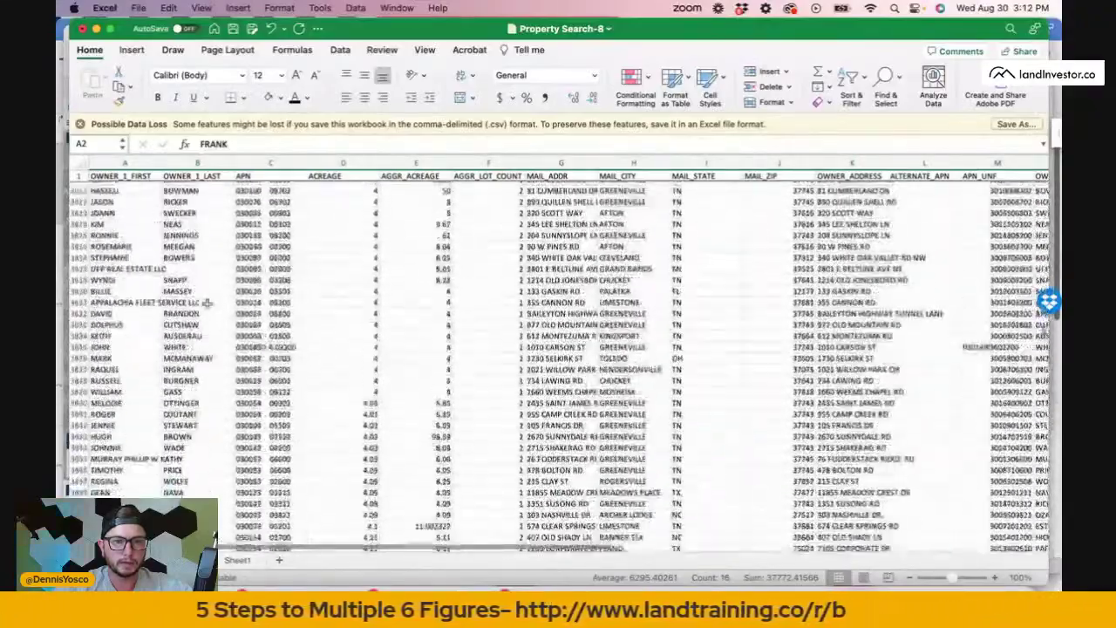
{"action": "scroll", "coordinate": [207, 303], "scroll_direction": "up", "scroll_amount": 1}
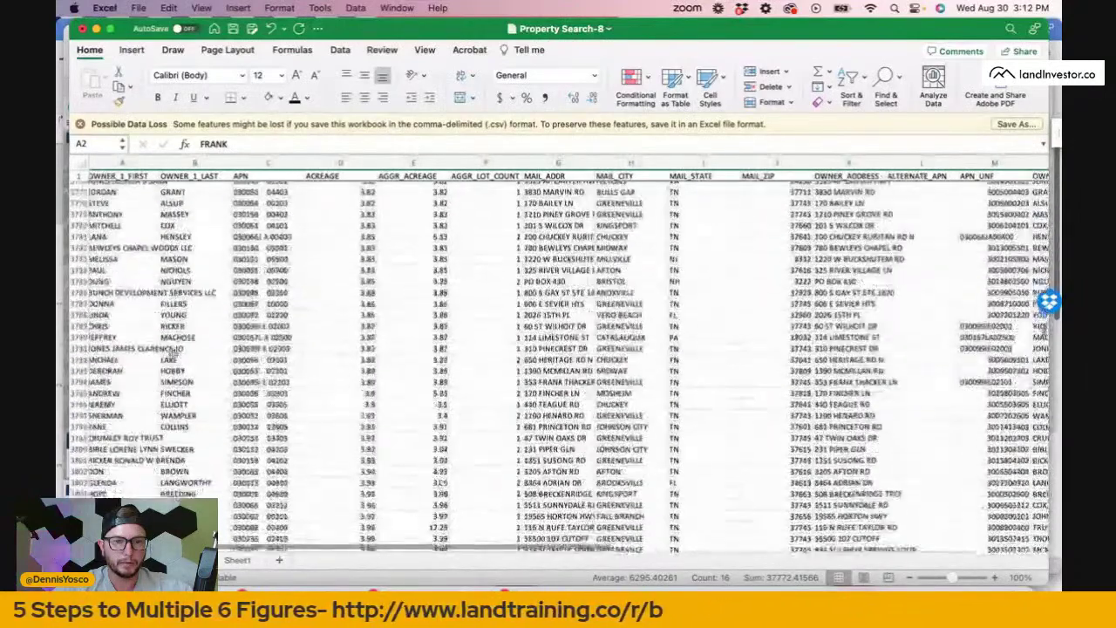
{"action": "scroll", "coordinate": [173, 351], "scroll_direction": "down", "scroll_amount": 6}
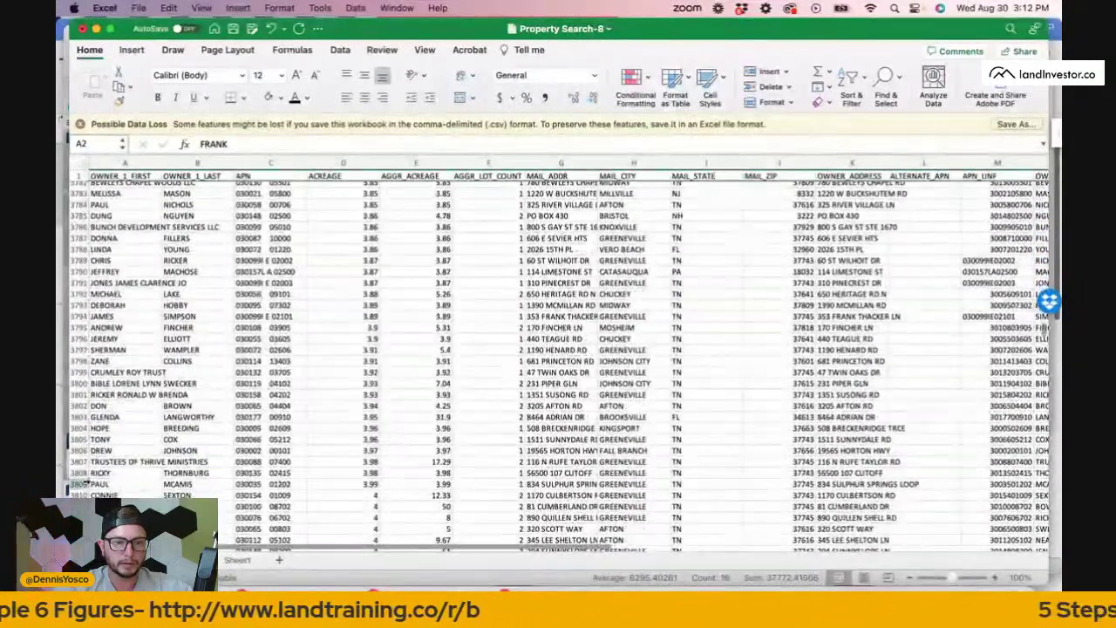
{"action": "left_click", "coordinate": [79, 484], "text": "shift"}
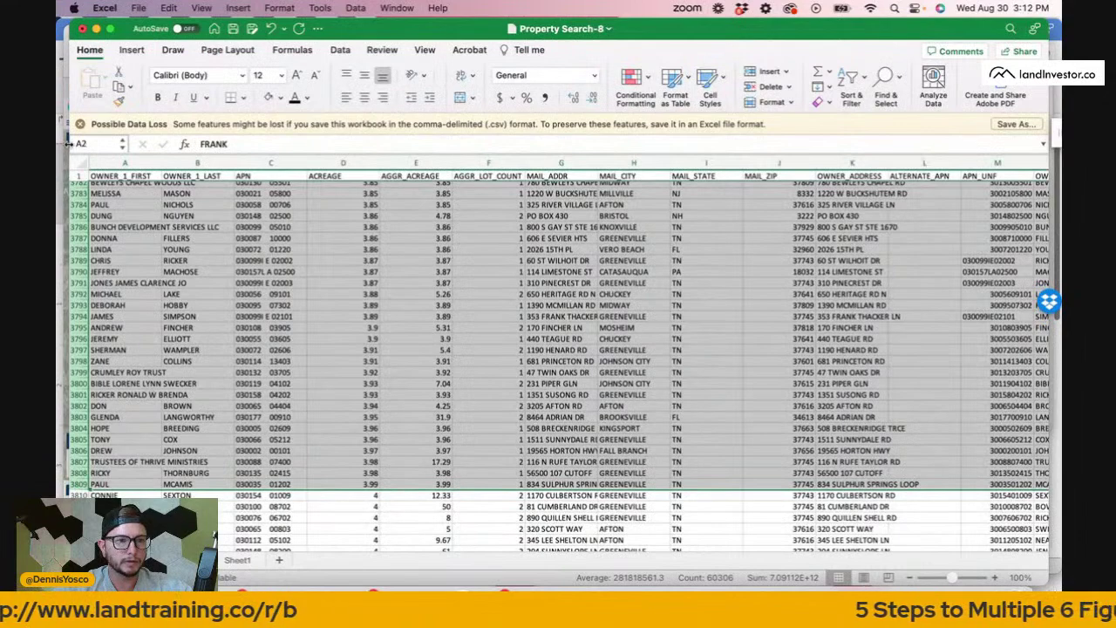
{"action": "left_click", "coordinate": [80, 175], "text": "super"}
{"action": "key", "text": "super+c"}
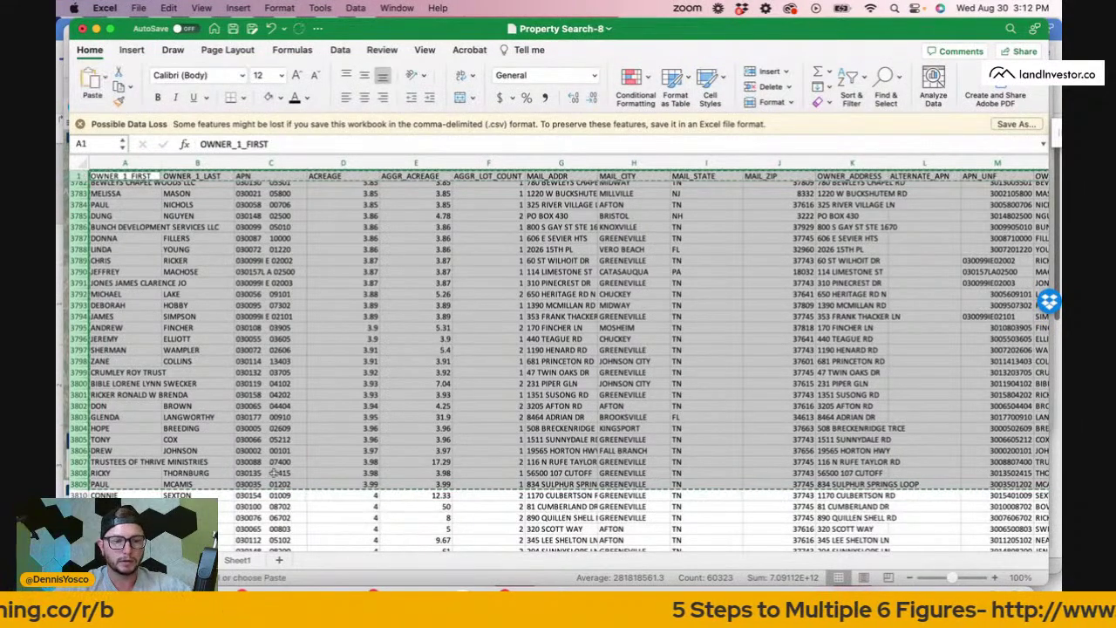
Paste the copied parcels into a new sheet and delete rows 2 through 3809 from the original sheet, keeping its header.
{"action": "left_click", "coordinate": [288, 560]}
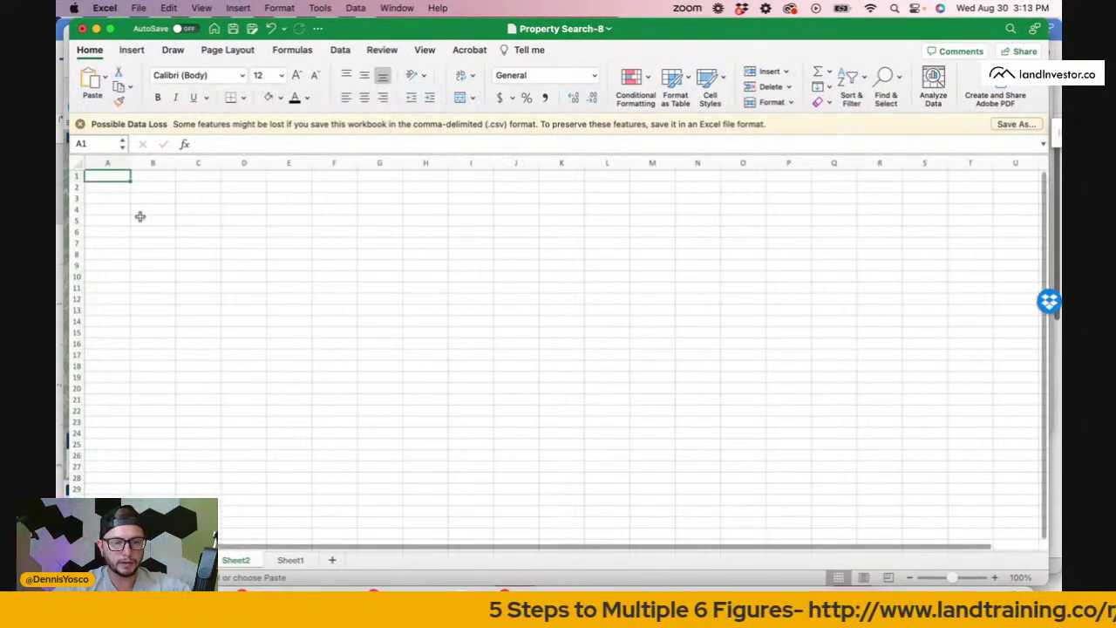
{"action": "key", "text": "super+v"}
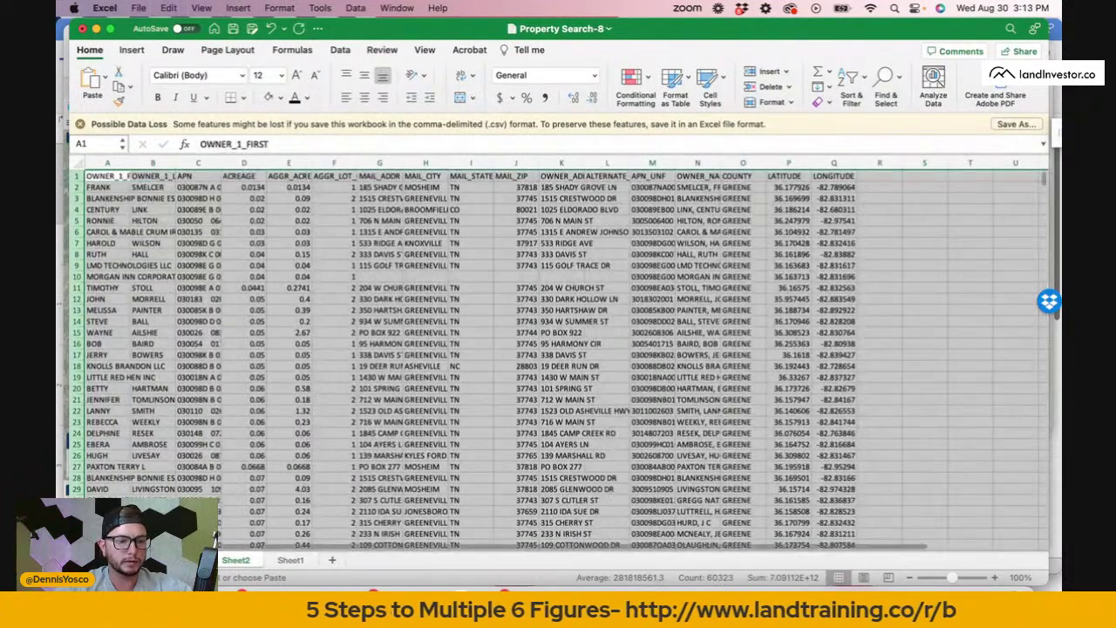
{"action": "scroll", "coordinate": [558, 358], "scroll_direction": "down", "scroll_amount": 20}
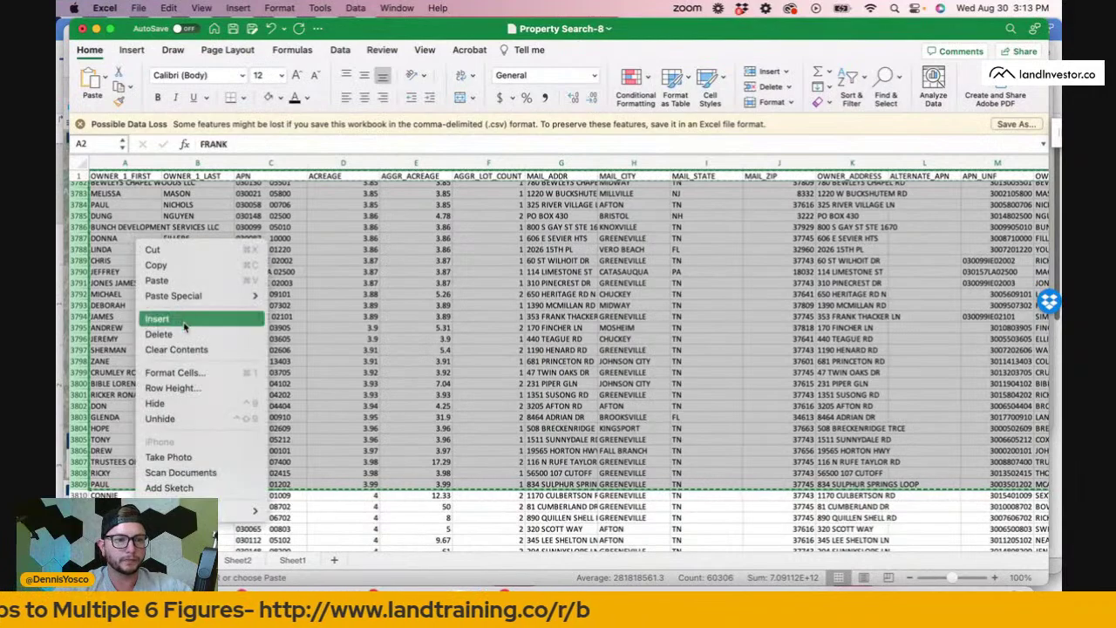
{"action": "key", "text": "super+minus"}
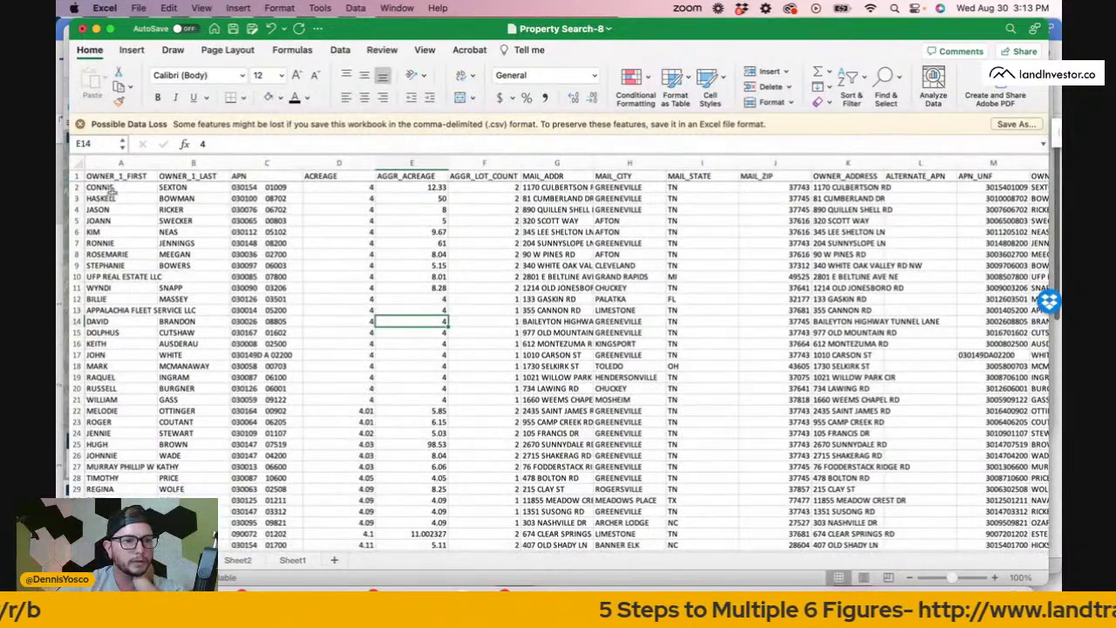
Review the acreage values of the remaining parcels down to the last row.
{"action": "scroll", "coordinate": [131, 236], "scroll_direction": "down", "scroll_amount": 10}
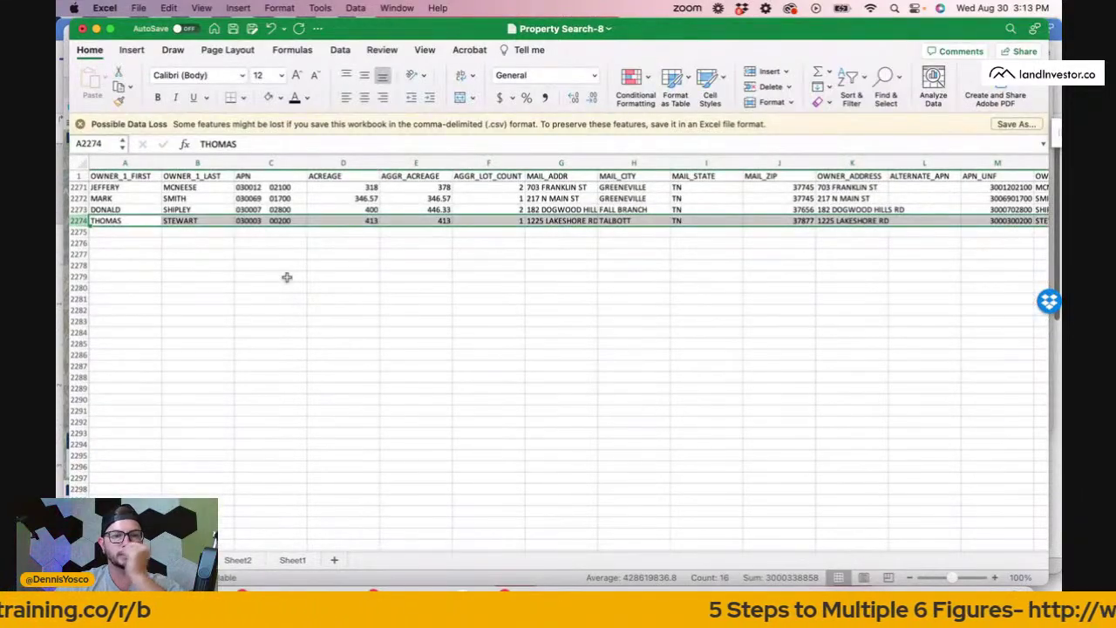
{"action": "scroll", "coordinate": [287, 278], "scroll_direction": "up", "scroll_amount": 15}
{"action": "scroll", "coordinate": [450, 407], "scroll_direction": "down", "scroll_amount": 10}
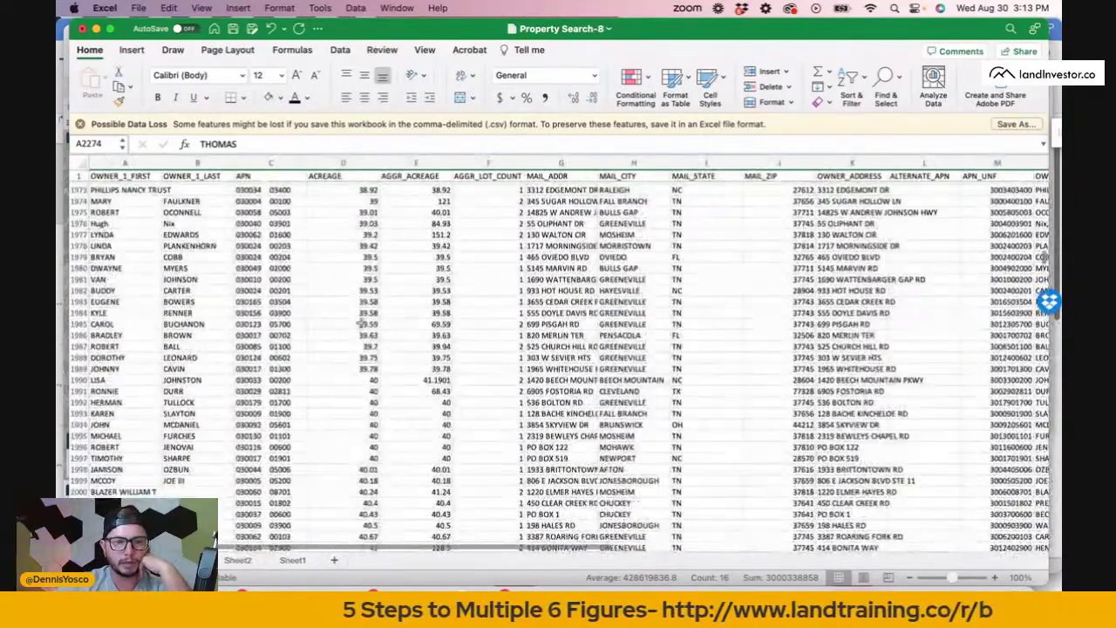
{"action": "scroll", "coordinate": [360, 322], "scroll_direction": "up", "scroll_amount": 3}
{"action": "scroll", "coordinate": [361, 307], "scroll_direction": "down", "scroll_amount": 15}
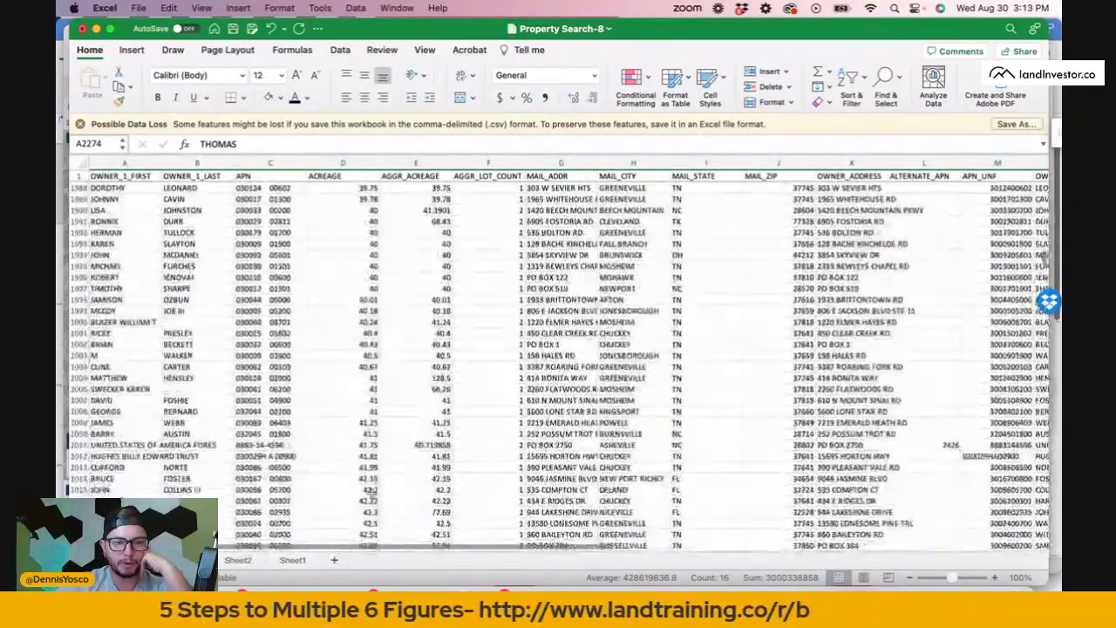
{"action": "scroll", "coordinate": [501, 524], "scroll_direction": "down", "scroll_amount": 4}
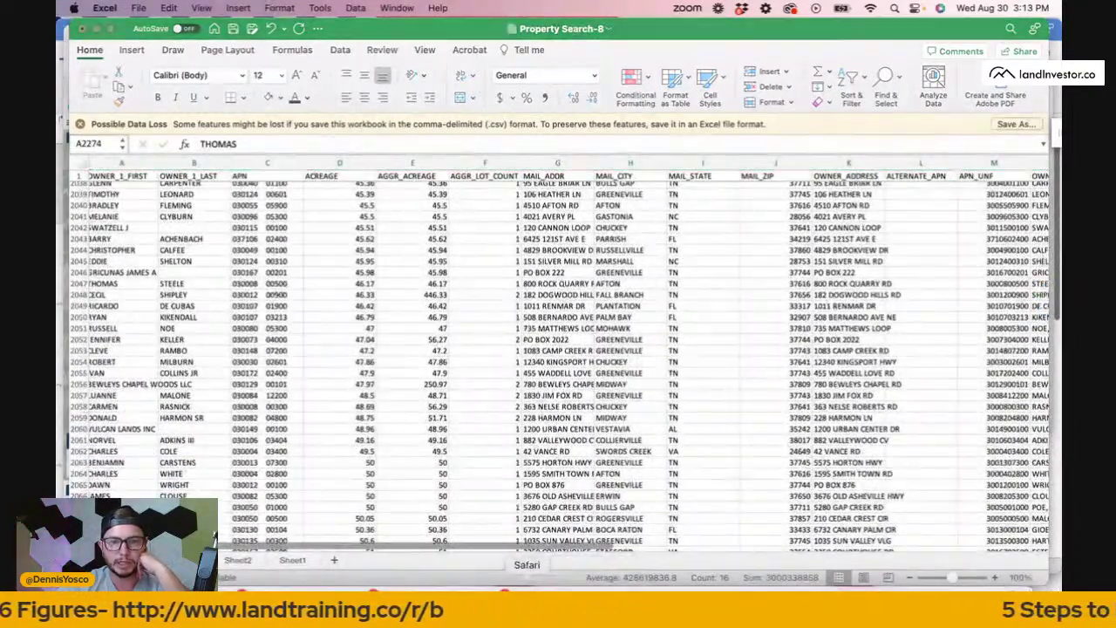
Switch to Safari and bring up the Redfin search of sold land in Greene County.
{"action": "left_click", "coordinate": [531, 600]}
{"action": "left_click", "coordinate": [945, 42]}
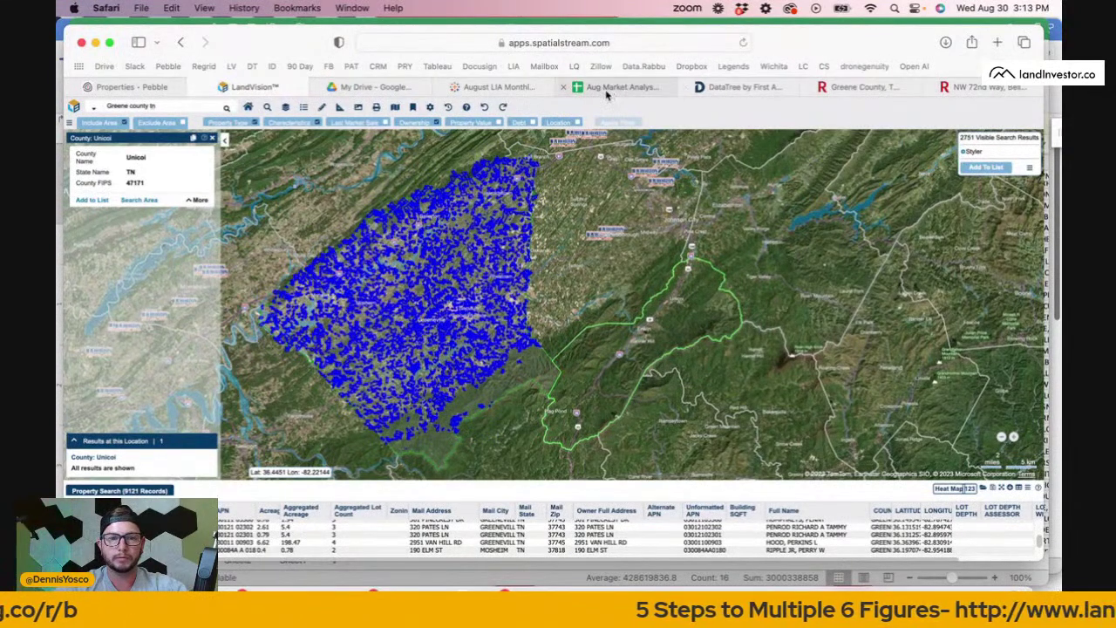
{"action": "left_click", "coordinate": [872, 91]}
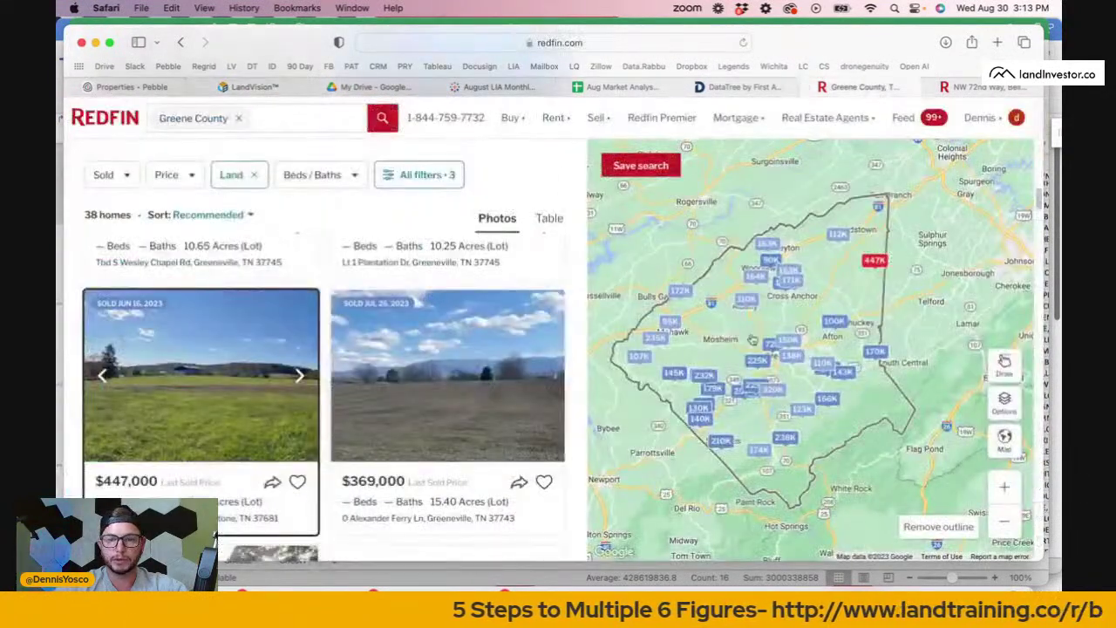
Change the lot size filter to a minimum of 4 acres with no maximum and apply it to the sold land results.
{"action": "left_click", "coordinate": [417, 181]}
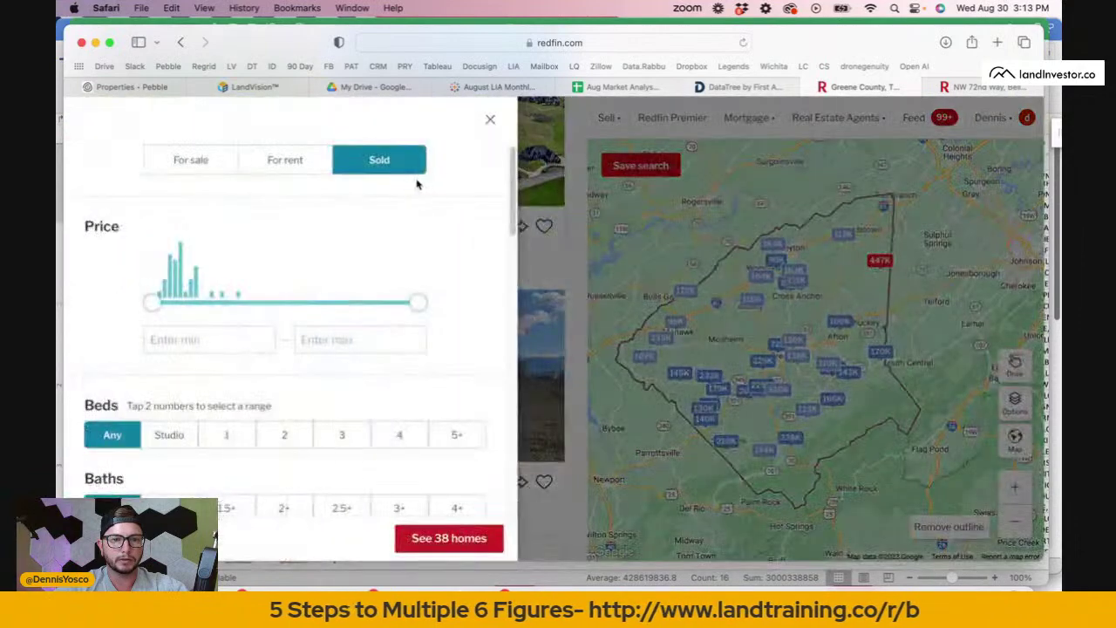
{"action": "scroll", "coordinate": [439, 273], "scroll_direction": "down", "scroll_amount": 10}
{"action": "scroll", "coordinate": [438, 277], "scroll_direction": "up", "scroll_amount": 5}
{"action": "scroll", "coordinate": [364, 489], "scroll_direction": "down", "scroll_amount": 1}
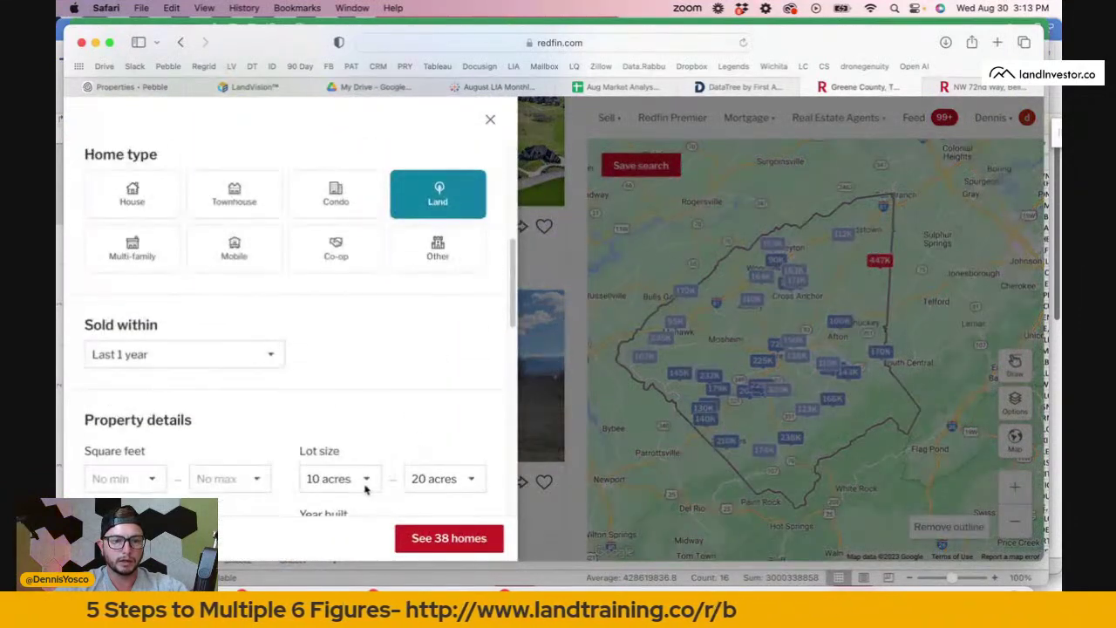
{"action": "left_click", "coordinate": [365, 489]}
{"action": "left_click", "coordinate": [348, 438]}
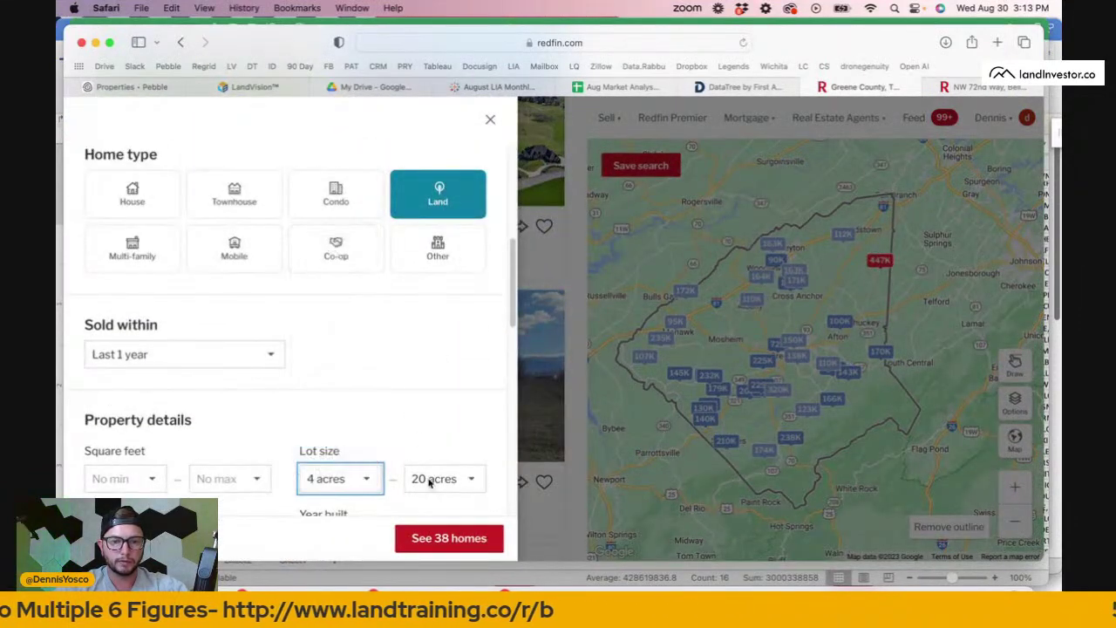
{"action": "left_click", "coordinate": [429, 483]}
{"action": "left_click", "coordinate": [433, 420]}
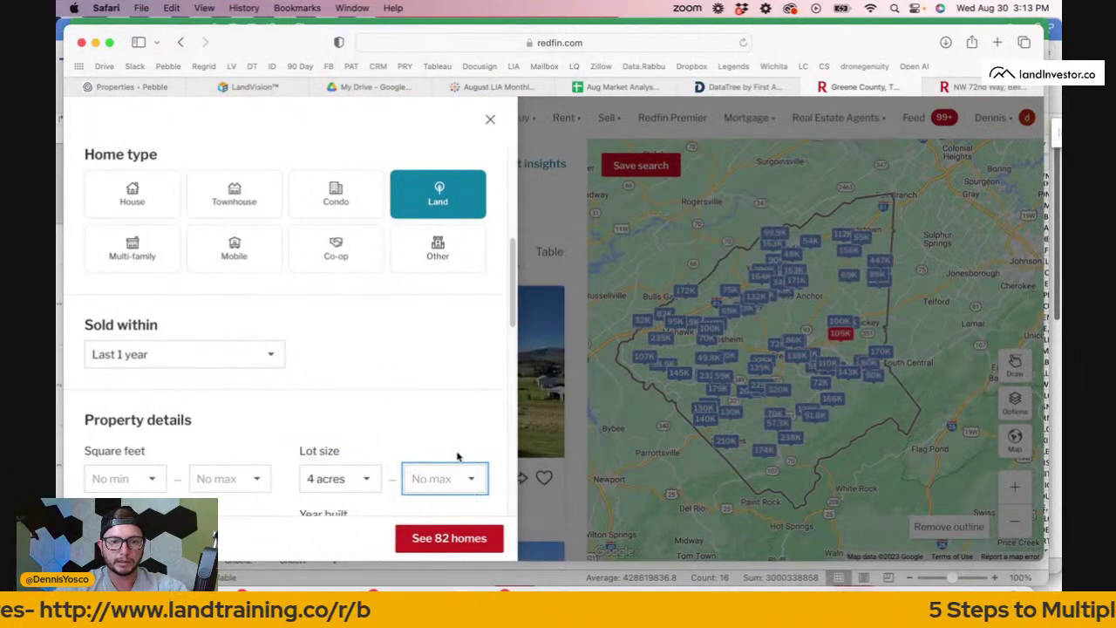
{"action": "left_click", "coordinate": [449, 538]}
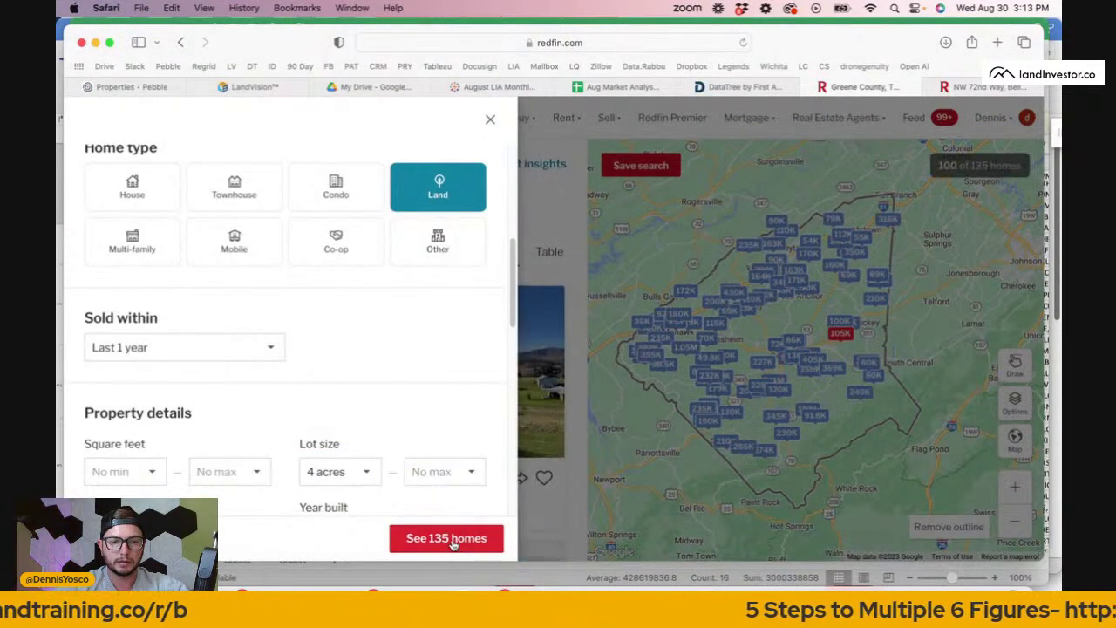
Download all filtered sold land listings from the end of the results list and open the newly downloaded Redfin CSV file.
{"action": "scroll", "coordinate": [319, 436], "scroll_direction": "down", "scroll_amount": 3}
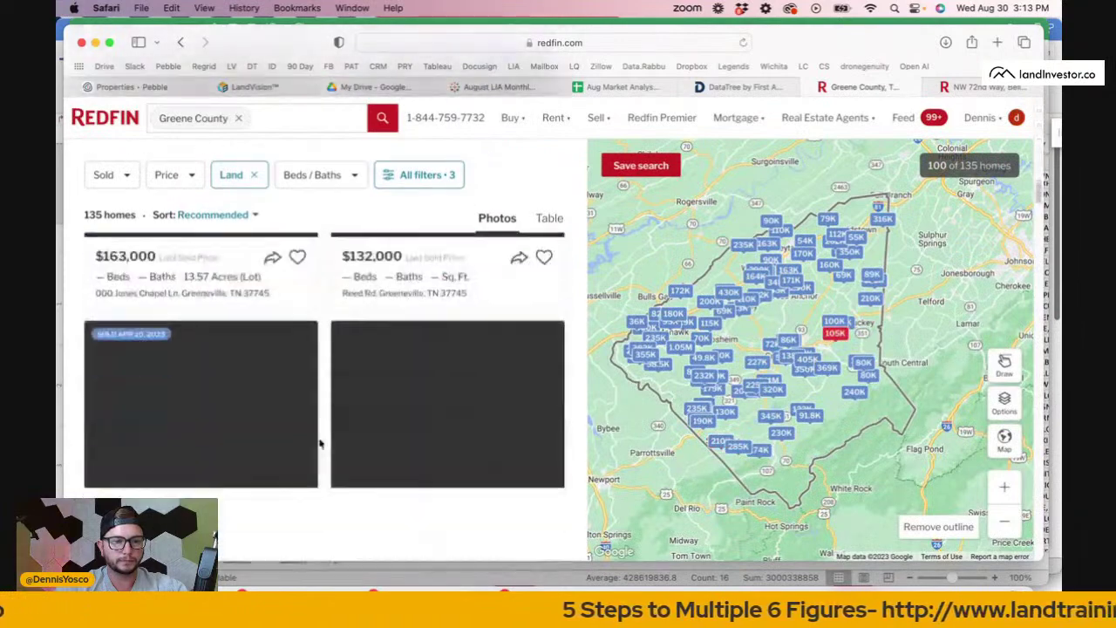
{"action": "scroll", "coordinate": [319, 445], "scroll_direction": "down", "scroll_amount": 15}
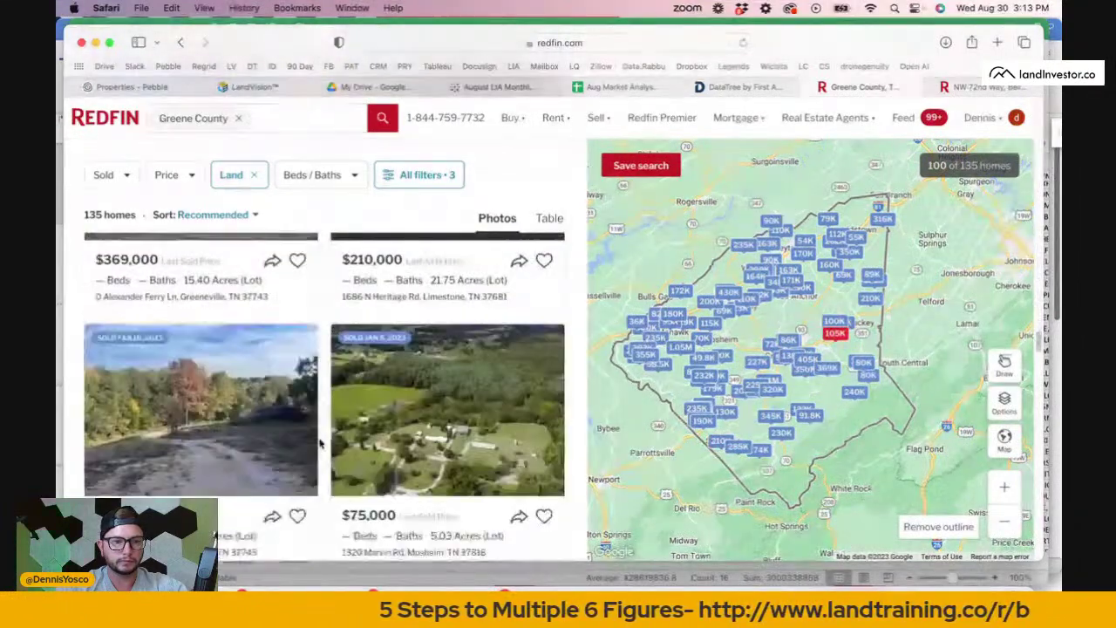
{"action": "scroll", "coordinate": [319, 445], "scroll_direction": "down", "scroll_amount": 5}
{"action": "scroll", "coordinate": [354, 356], "scroll_direction": "up", "scroll_amount": 4}
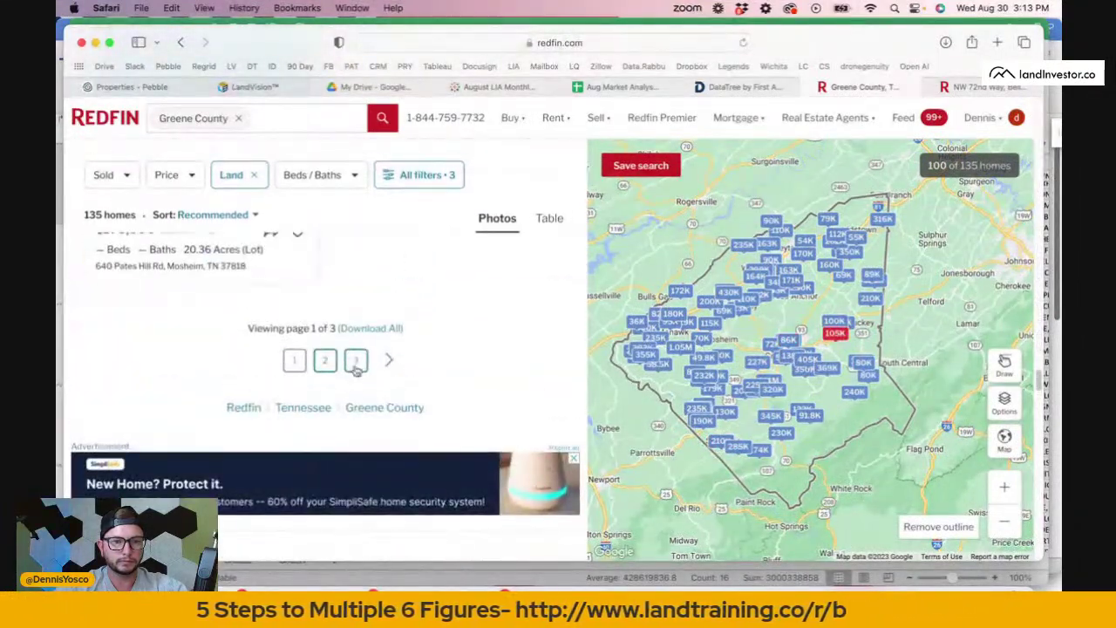
{"action": "left_click", "coordinate": [373, 329]}
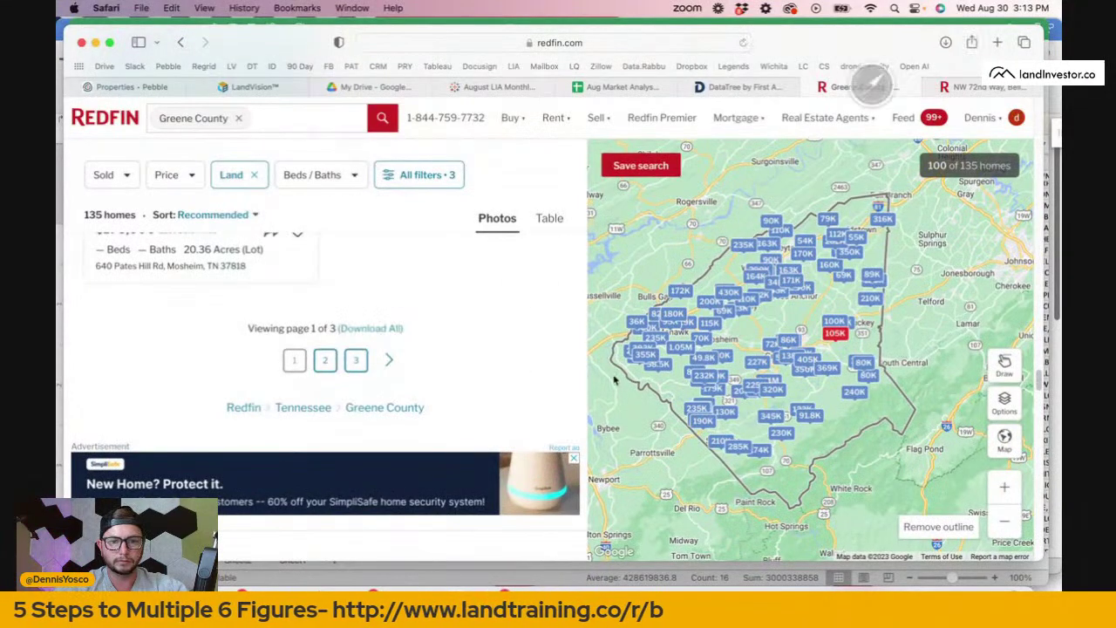
{"action": "left_click", "coordinate": [939, 106]}
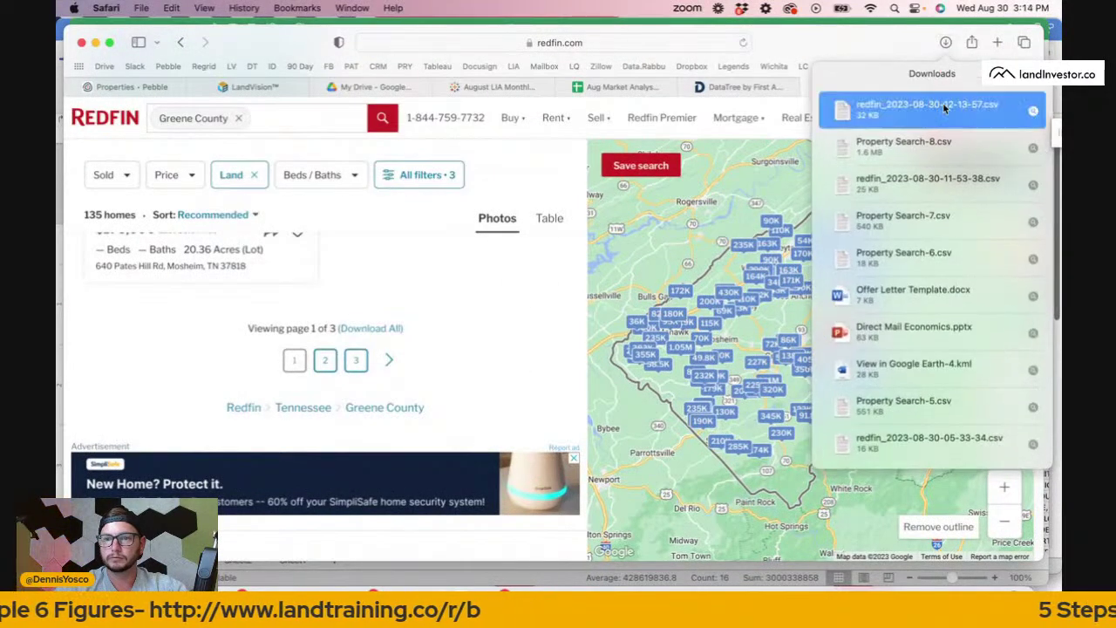
Locate the newest downloaded Redfin CSV file in the Downloads folder and open it in Excel.
{"action": "left_click", "coordinate": [1033, 111]}
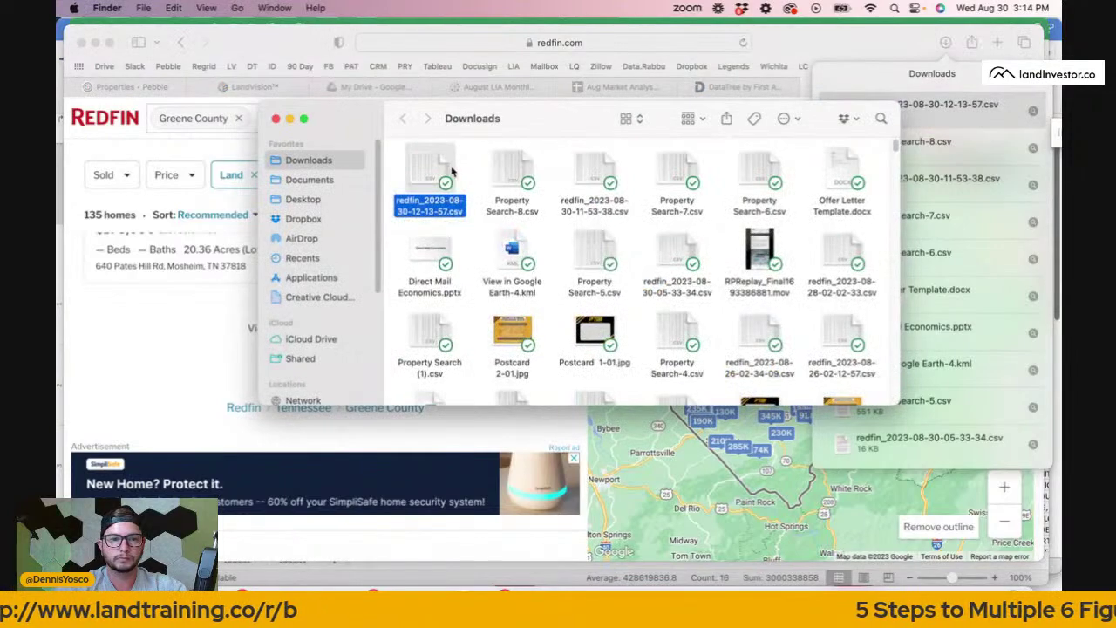
{"action": "right_click", "coordinate": [416, 175]}
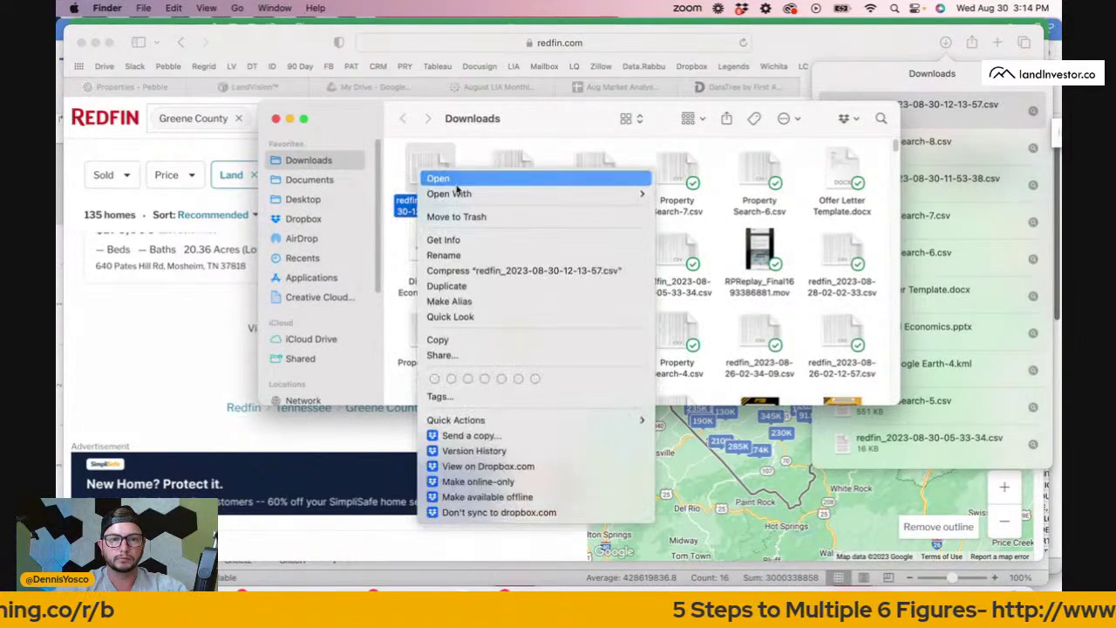
{"action": "mouse_move", "coordinate": [468, 192]}
{"action": "left_click", "coordinate": [724, 233]}
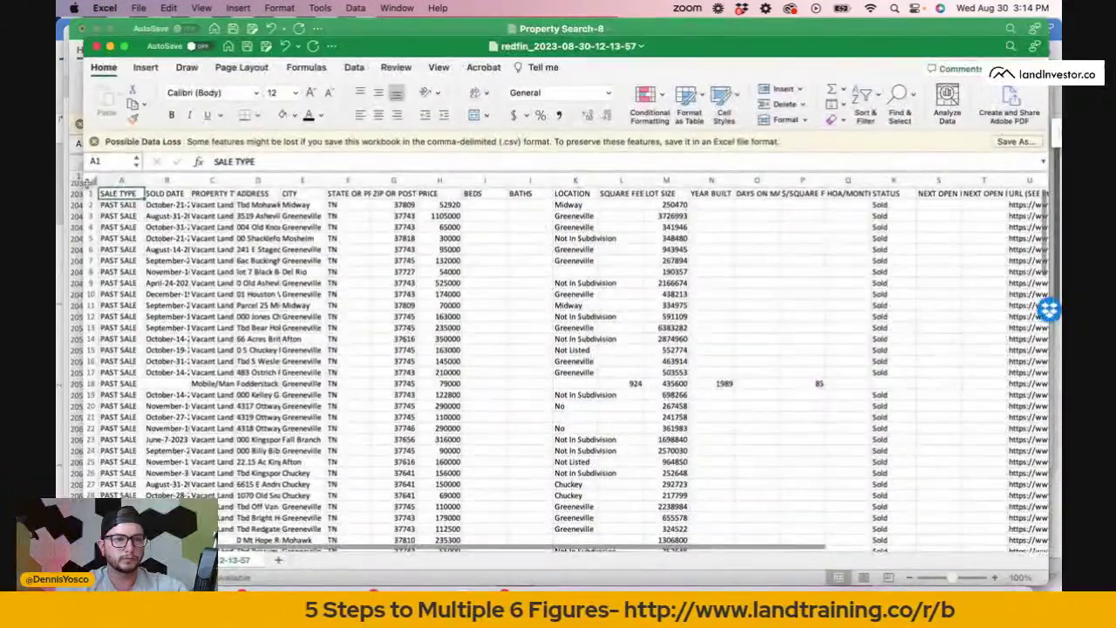
Copy the entire Redfin sales sheet and paste it into cell A1 of the empty Sheet3 in Property Search-8.
{"action": "left_click", "coordinate": [90, 180]}
{"action": "key", "text": "cmd+c"}
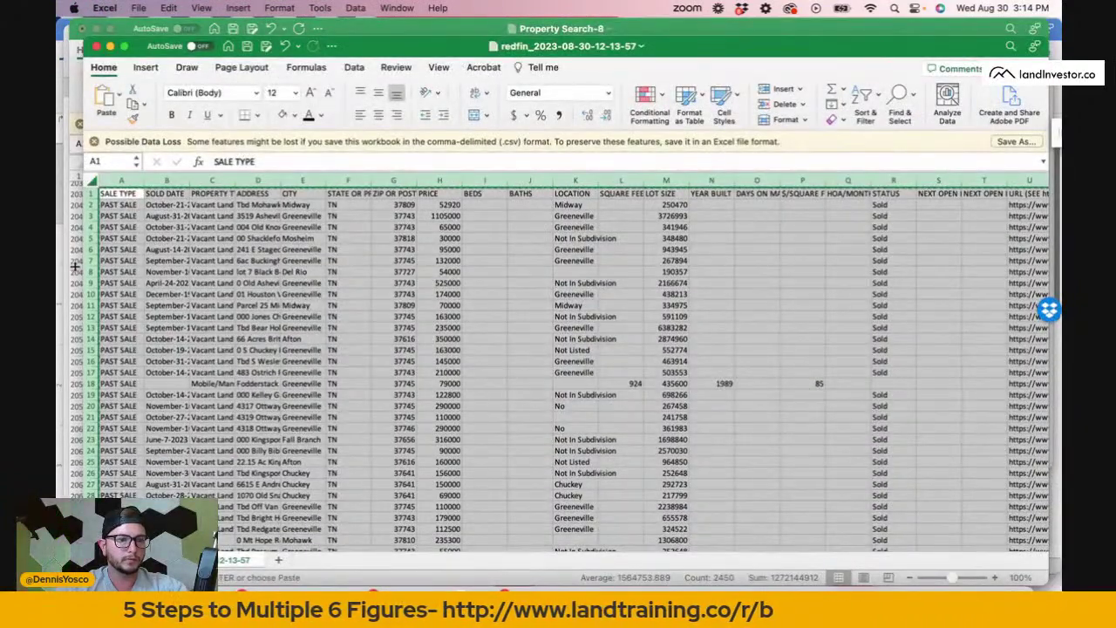
{"action": "left_click", "coordinate": [66, 262]}
{"action": "left_click", "coordinate": [335, 561]}
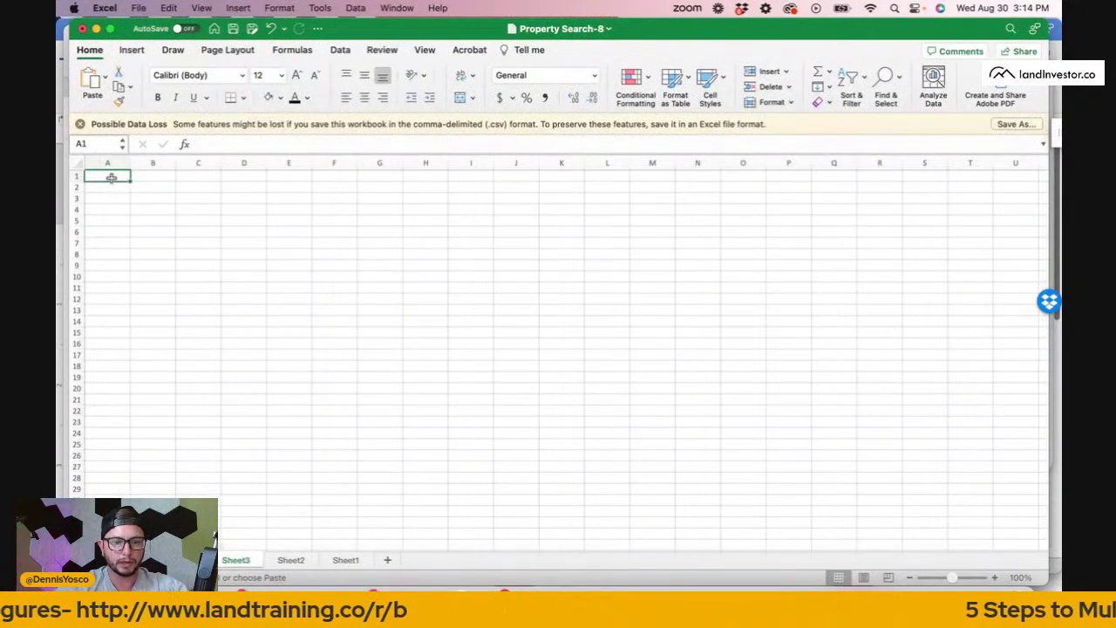
{"action": "key", "text": "cmd+v"}
{"action": "left_click", "coordinate": [244, 288]}
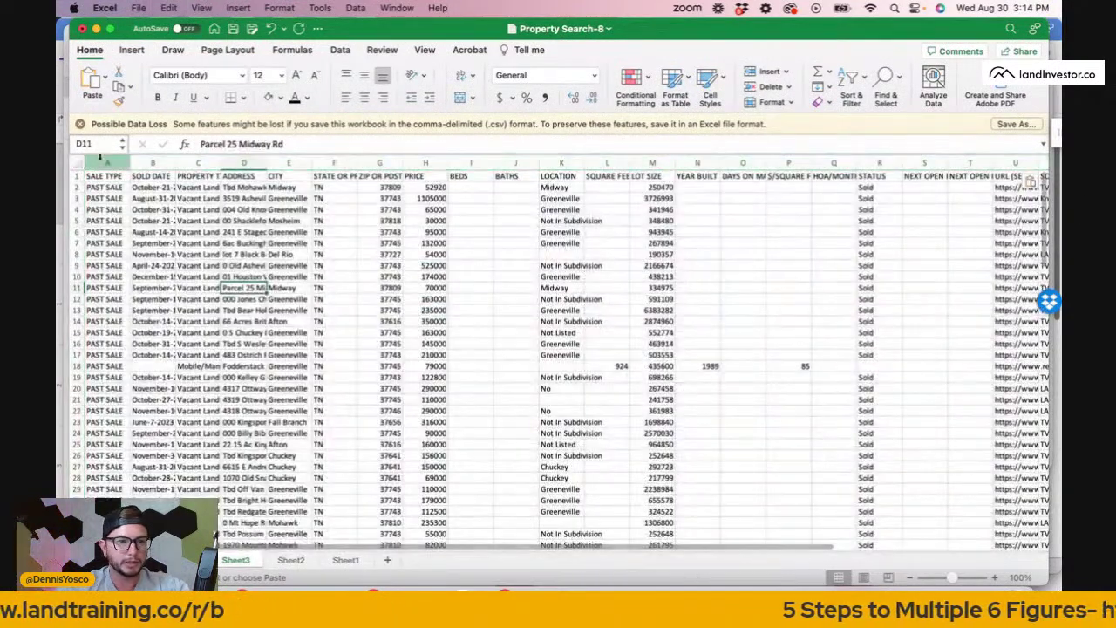
Delete the SALE TYPE, SOLD DATE and PROPERTY TYPE columns from the pasted sales data.
{"action": "left_click_drag", "start_coordinate": [101, 158], "coordinate": [213, 162]}
{"action": "right_click", "coordinate": [213, 162]}
{"action": "left_click", "coordinate": [317, 259]}
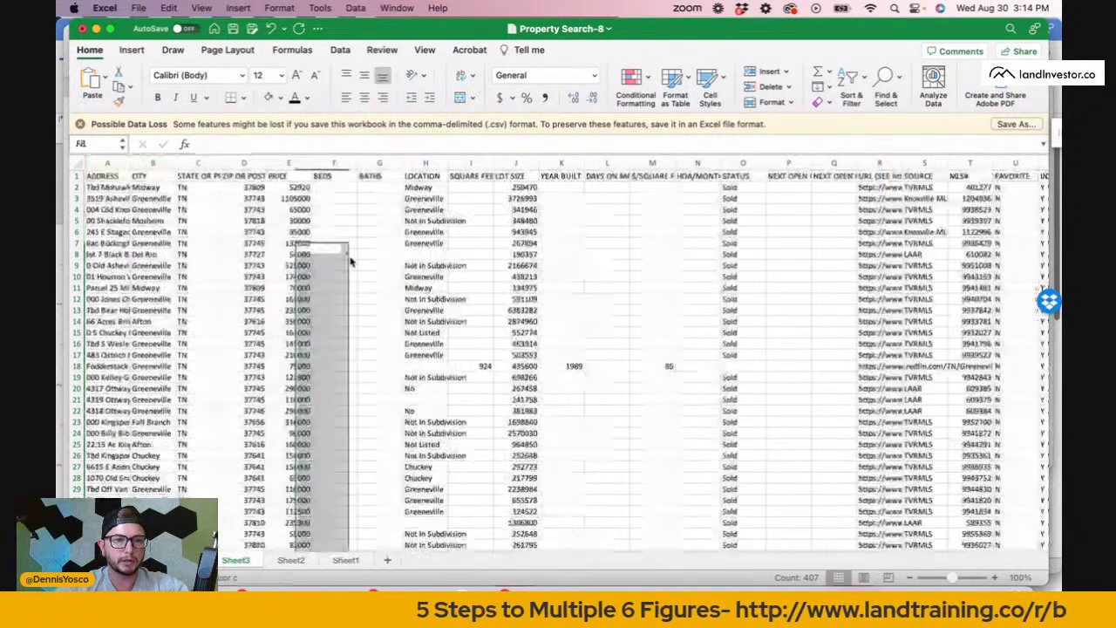
Rename the BEDS column header to Acres and the BATHS column header to PPA.
{"action": "left_click", "coordinate": [326, 186]}
{"action": "left_click", "coordinate": [335, 177]}
{"action": "type", "text": "Acres"}
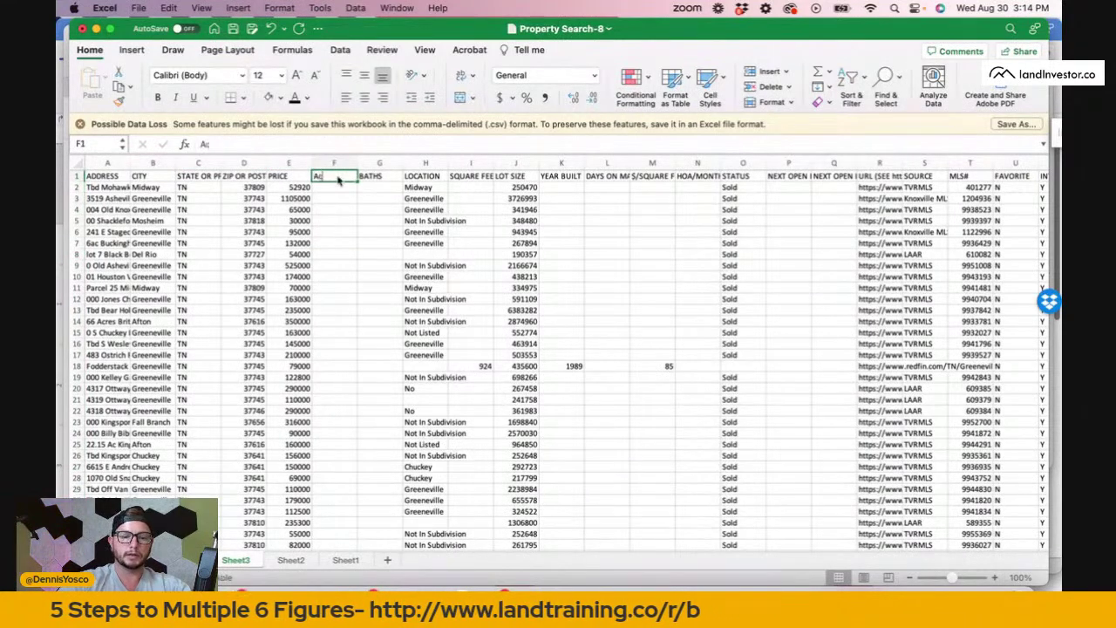
{"action": "left_click", "coordinate": [377, 178]}
{"action": "type", "text": "P"}
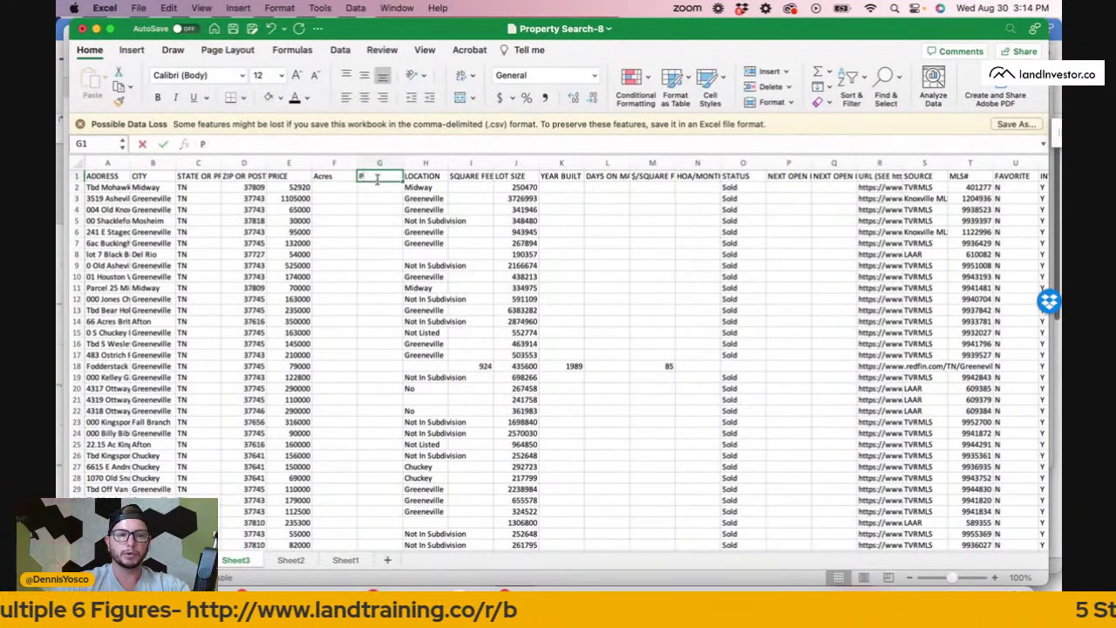
{"action": "type", "text": "PA"}
{"action": "key", "text": "Return"}
Calculate the first listing's acreage in F2 by dividing its lot size by 43560 with the formula =J2/43560.
{"action": "left_click", "coordinate": [331, 186]}
{"action": "type", "text": "="}
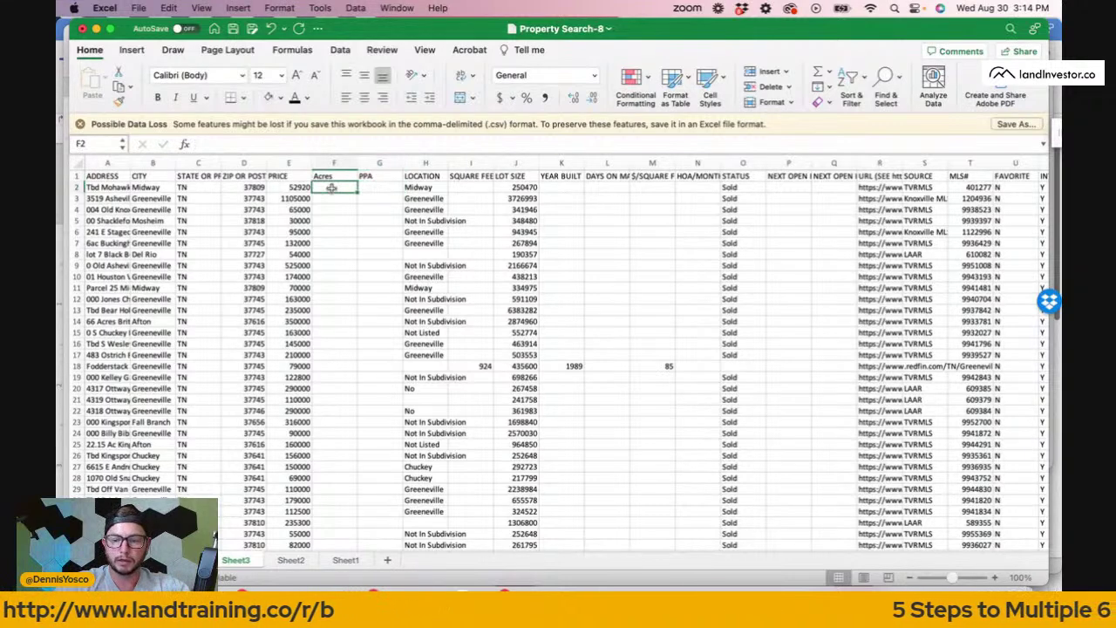
{"action": "left_click", "coordinate": [524, 188]}
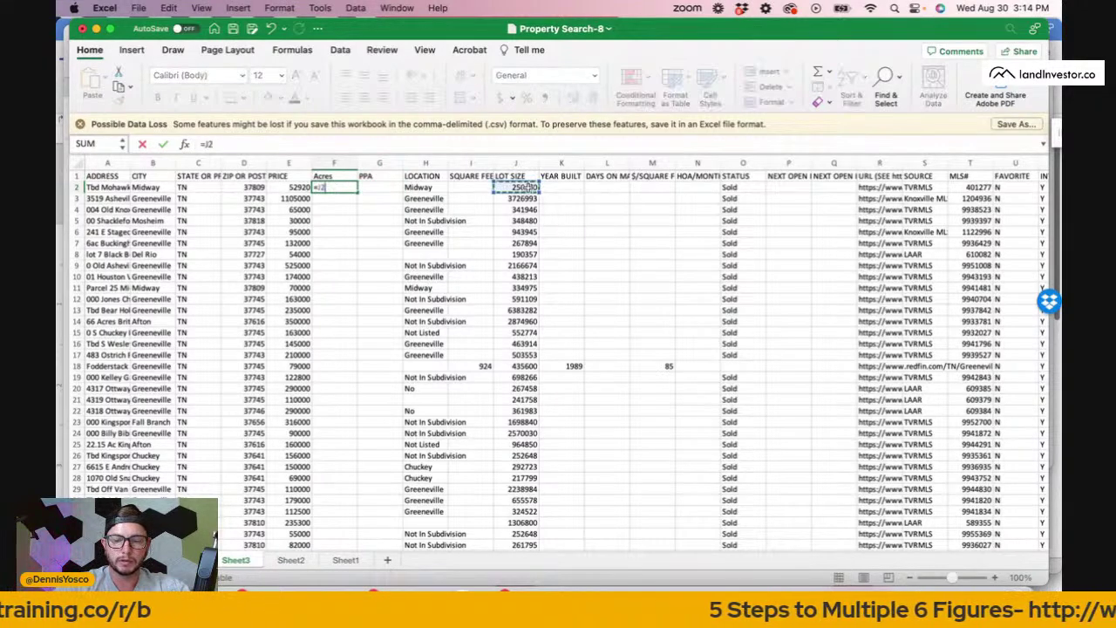
{"action": "type", "text": "/43560"}
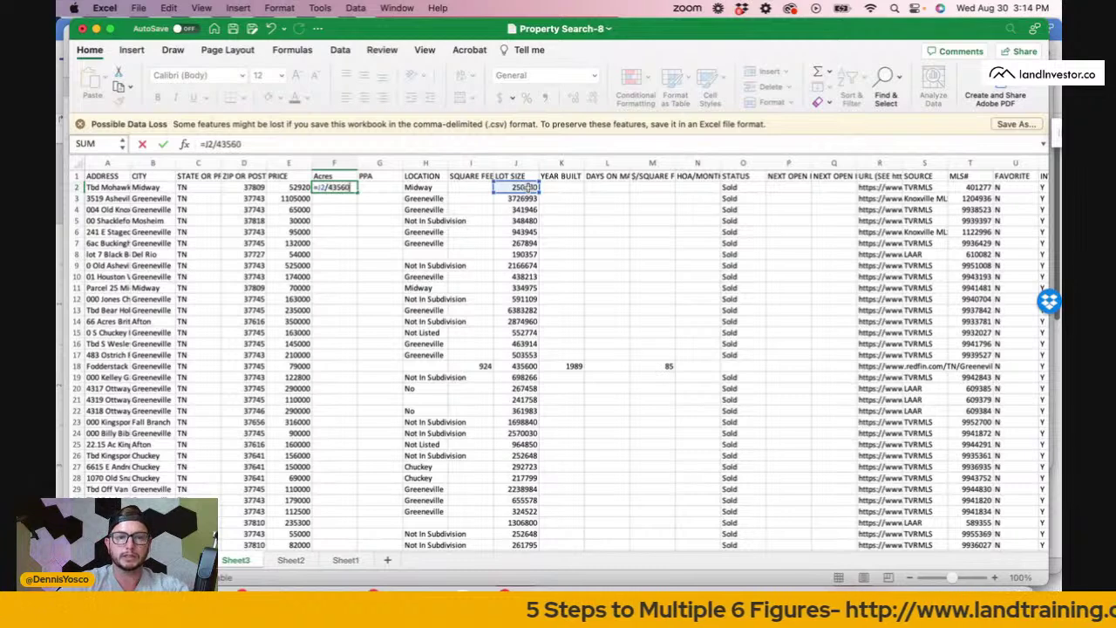
{"action": "key", "text": "Return"}
Calculate the first listing's price per acre in G2 by dividing its price in E2 by its acreage in F2.
{"action": "left_click", "coordinate": [383, 186]}
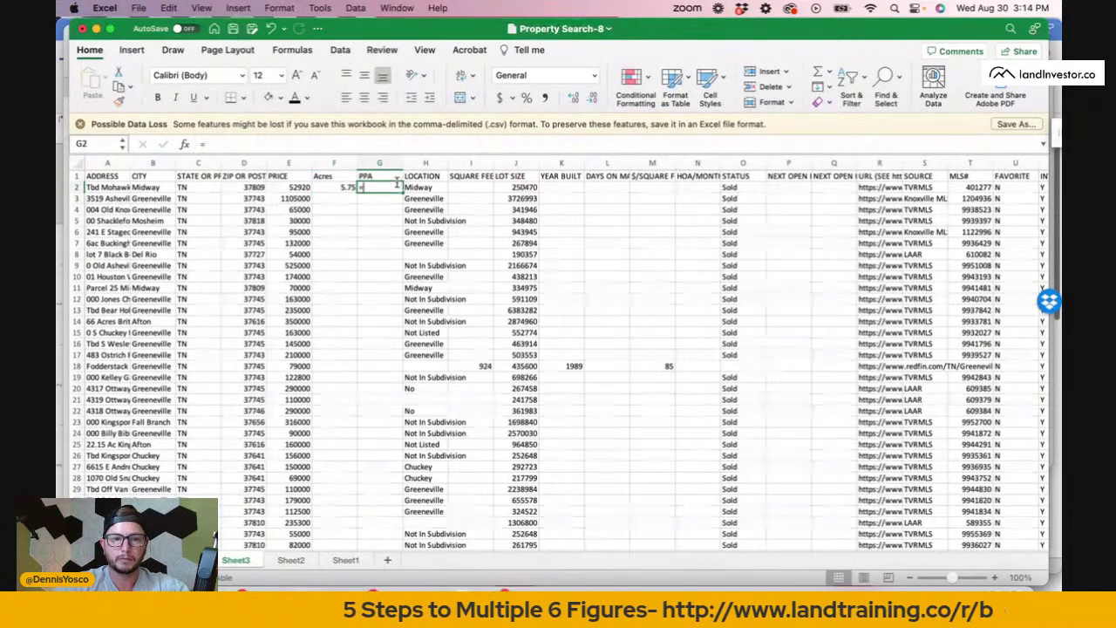
{"action": "type", "text": "="}
{"action": "left_click", "coordinate": [288, 187]}
{"action": "type", "text": "/"}
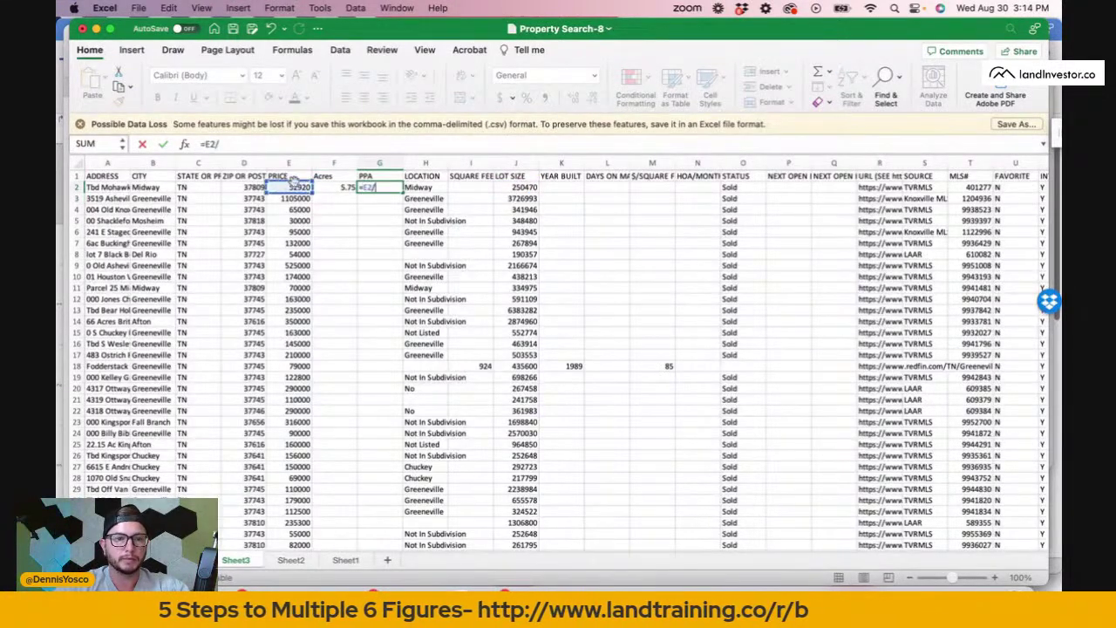
{"action": "left_click", "coordinate": [326, 190]}
{"action": "key", "text": "Return"}
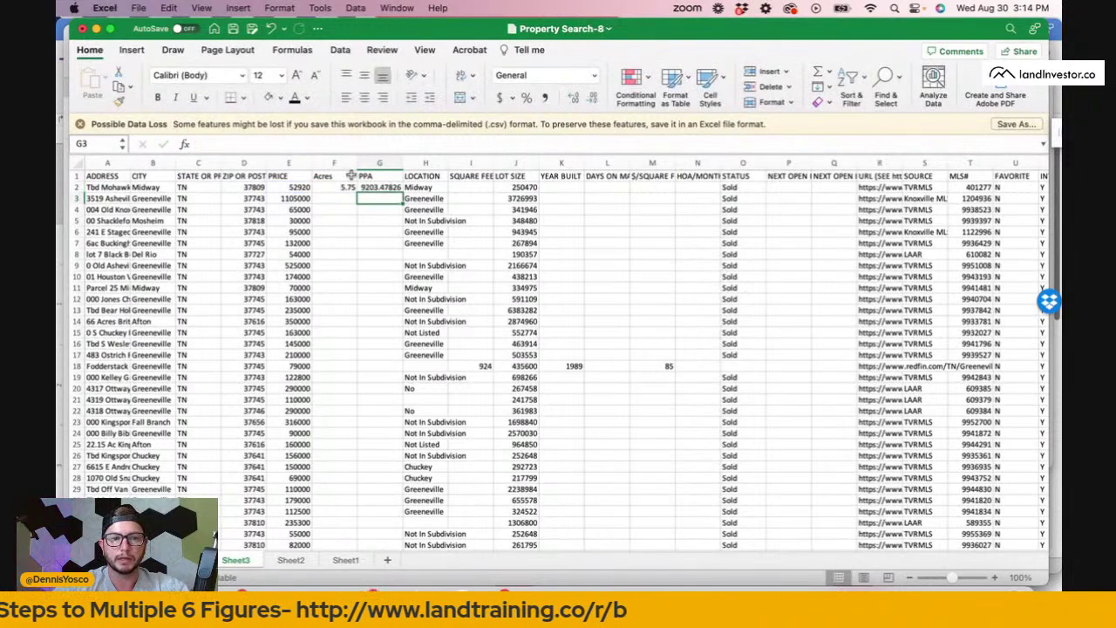
Format the PRICE and PPA columns as accounting currency.
{"action": "left_click", "coordinate": [379, 163]}
{"action": "left_click", "coordinate": [290, 163], "text": "shift"}
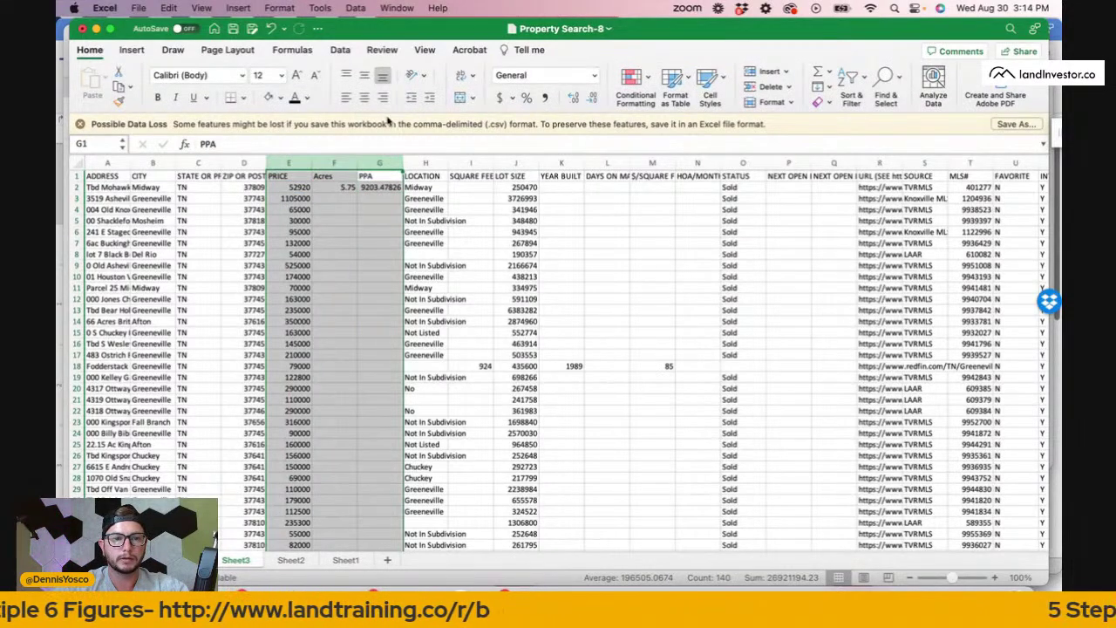
{"action": "left_click", "coordinate": [369, 165]}
{"action": "left_click", "coordinate": [297, 163], "text": "super"}
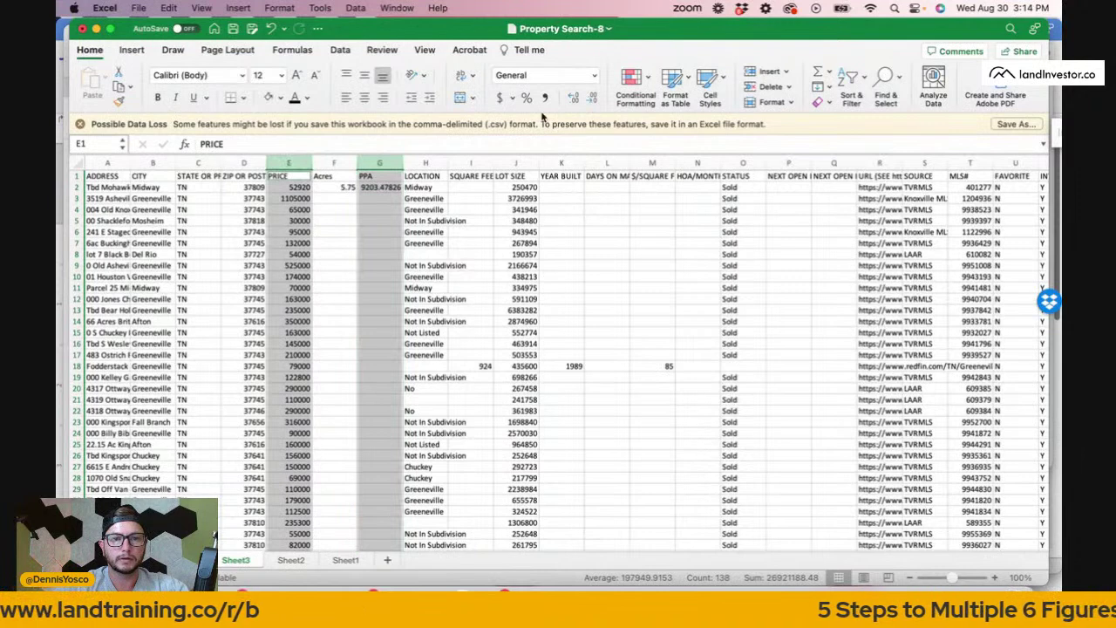
{"action": "left_click", "coordinate": [500, 97]}
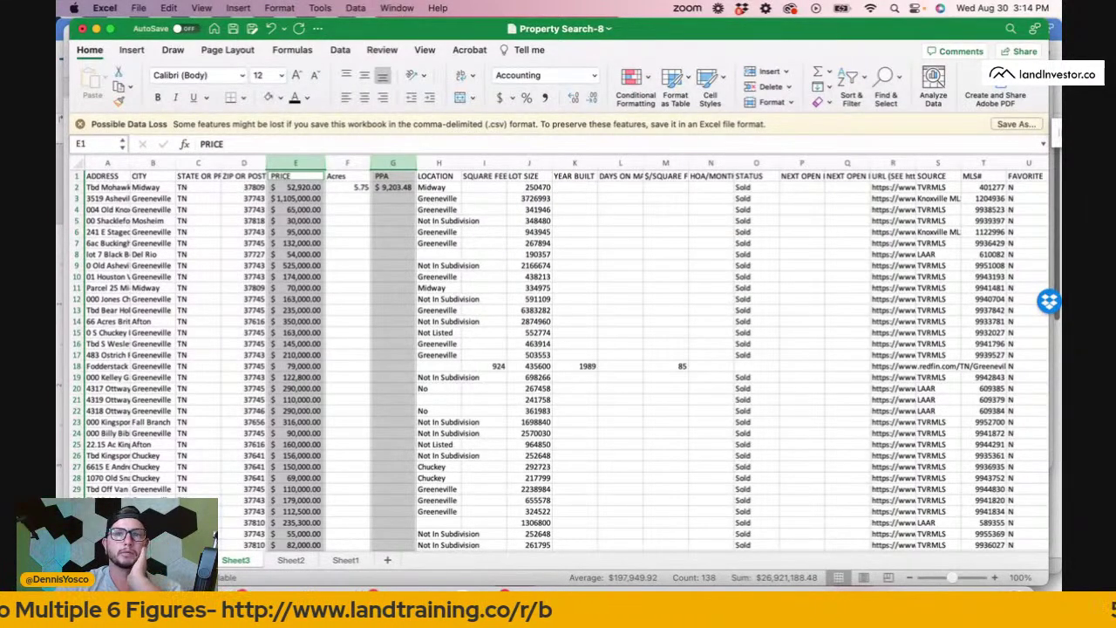
{"action": "left_click", "coordinate": [392, 253]}
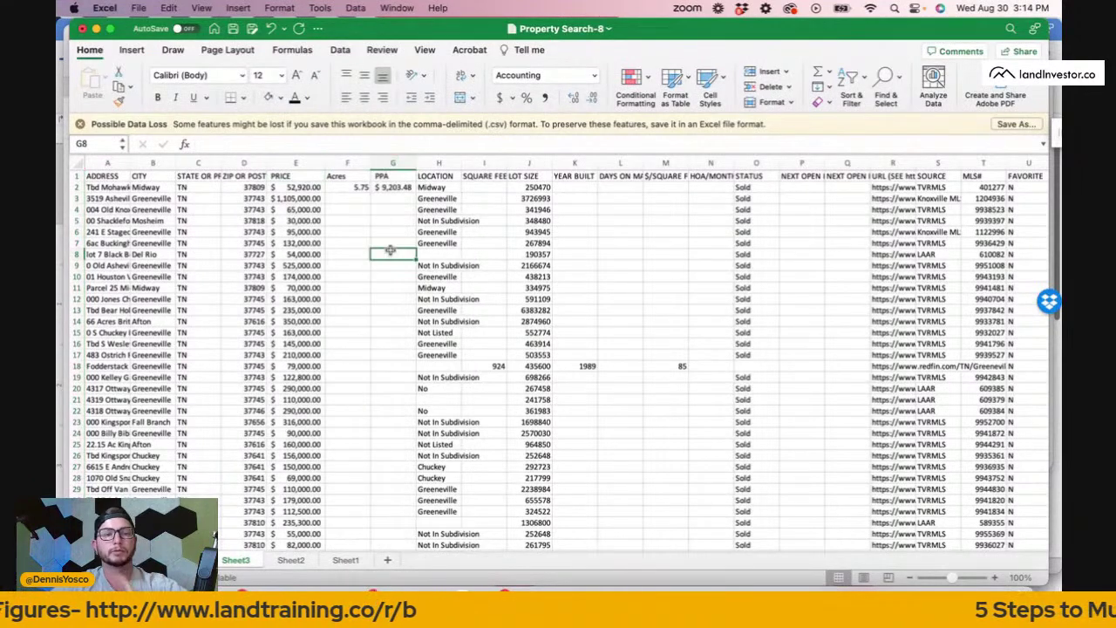
Switch to Safari and examine the Last Market Sale filter options for the county search in LandVision.
{"action": "left_click", "coordinate": [349, 199]}
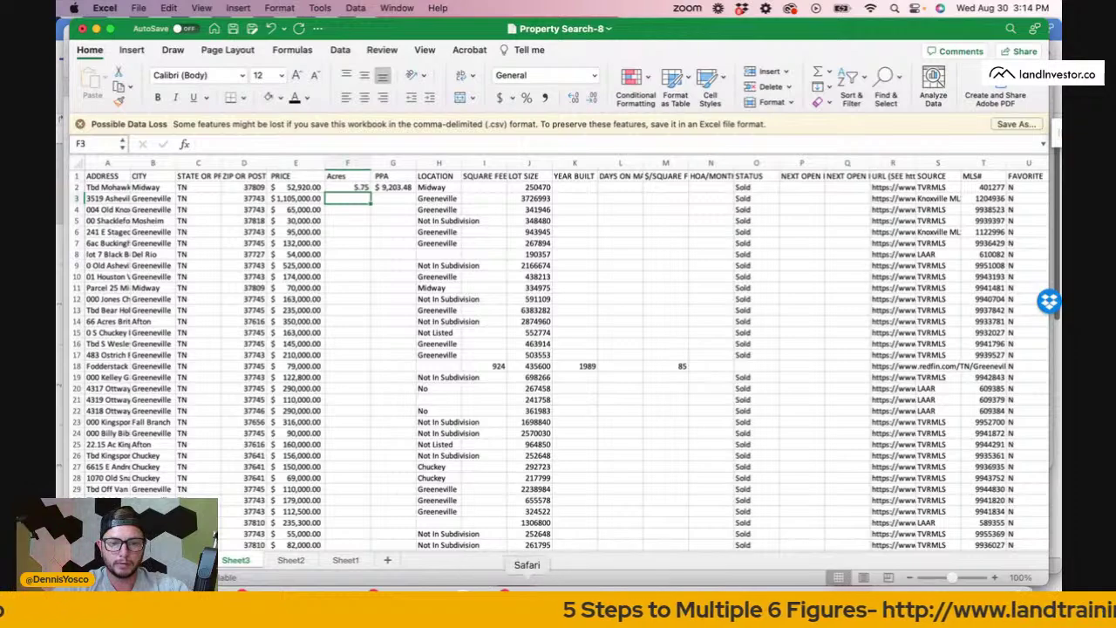
{"action": "left_click", "coordinate": [526, 597]}
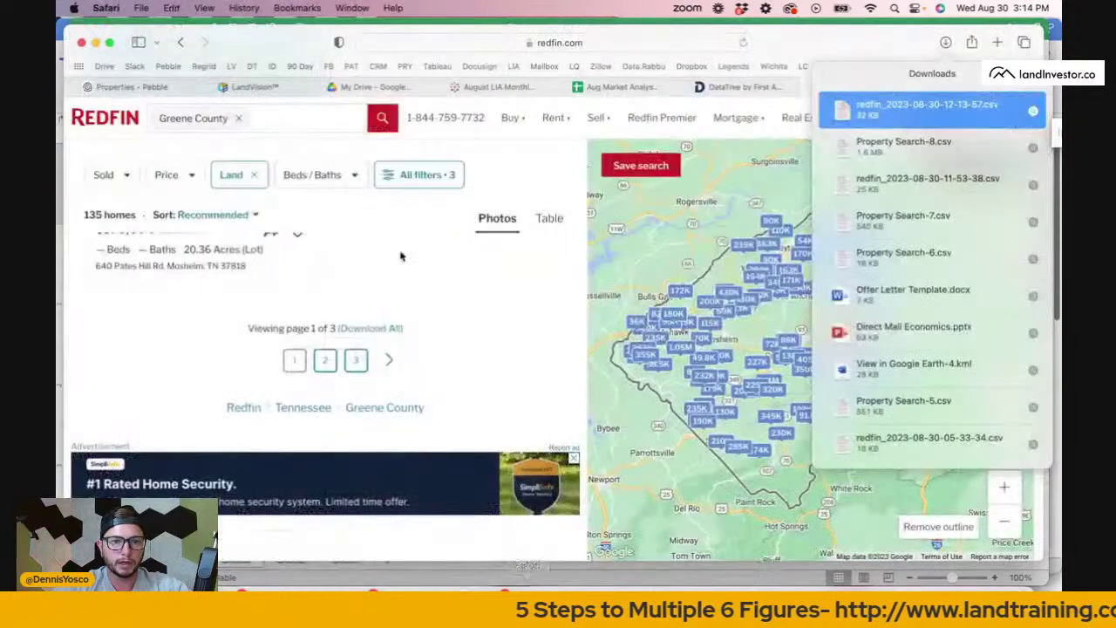
{"action": "left_click", "coordinate": [731, 87]}
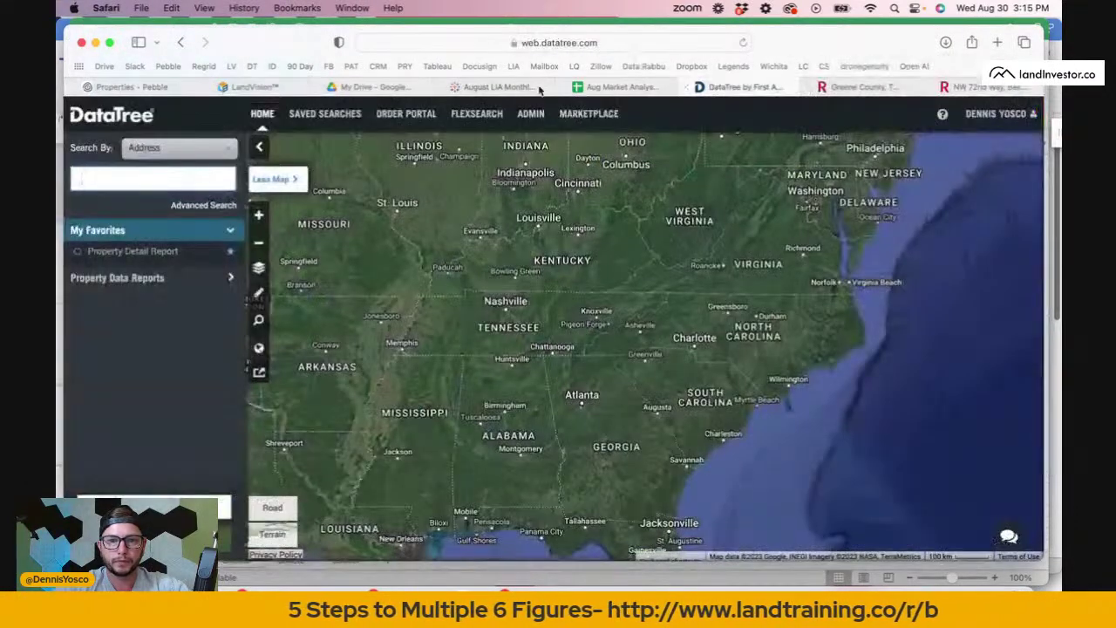
{"action": "left_click", "coordinate": [266, 87]}
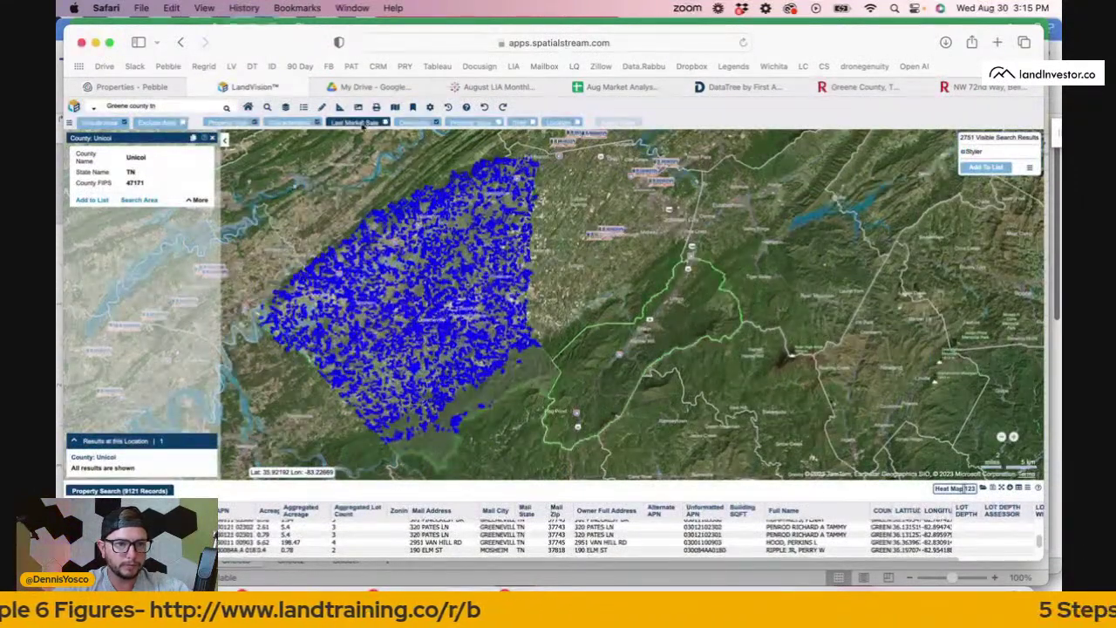
{"action": "left_click", "coordinate": [375, 124]}
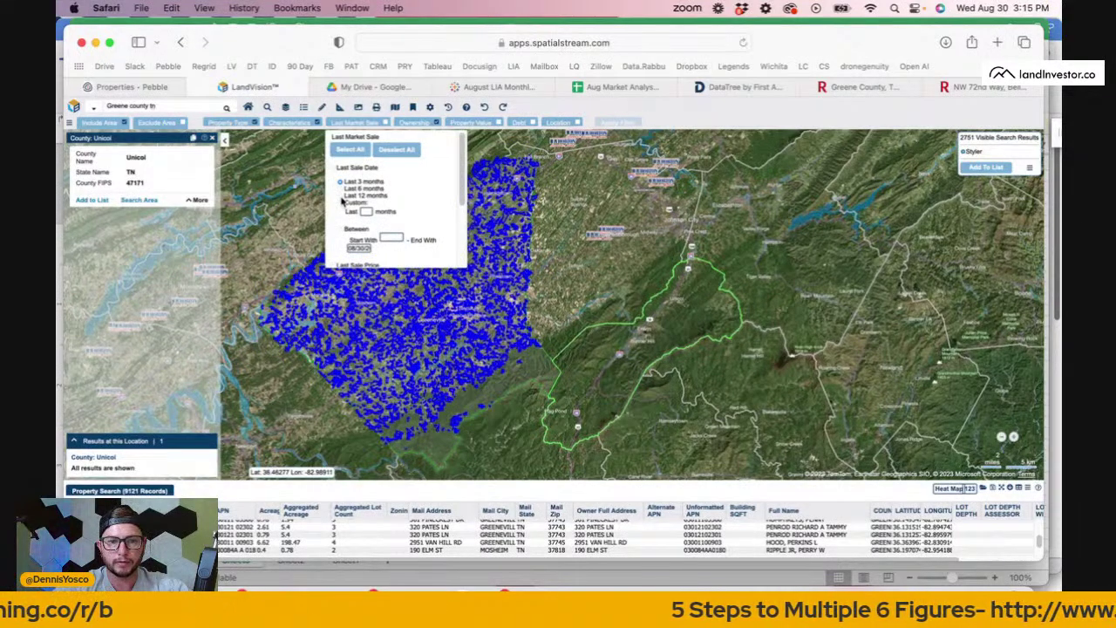
{"action": "scroll", "coordinate": [348, 209], "scroll_direction": "down", "scroll_amount": 4}
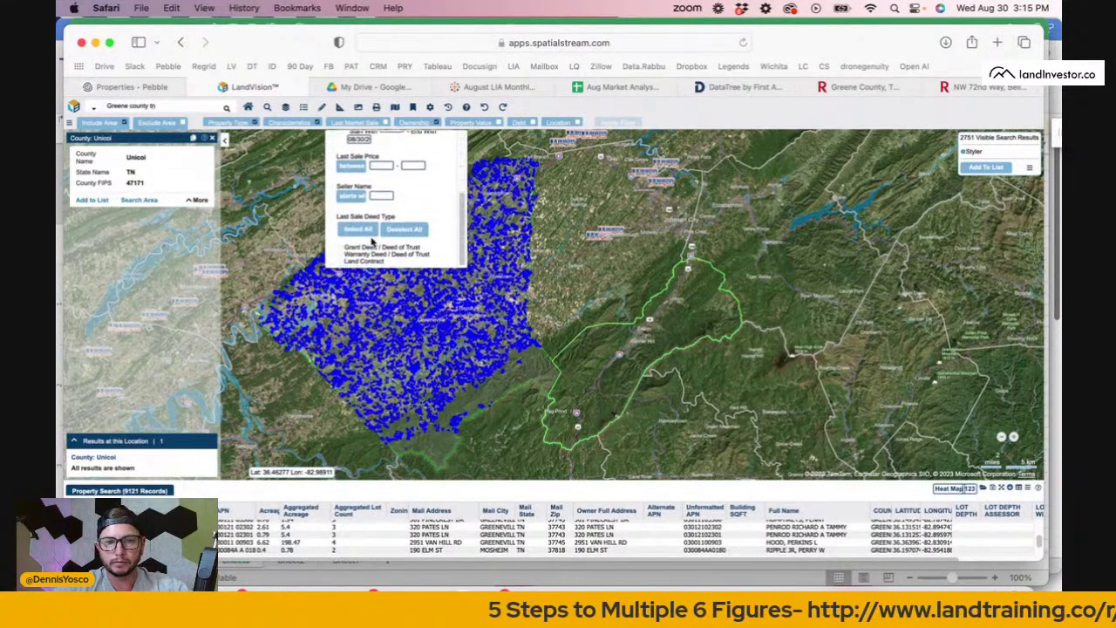
{"action": "scroll", "coordinate": [407, 193], "scroll_direction": "up", "scroll_amount": 4}
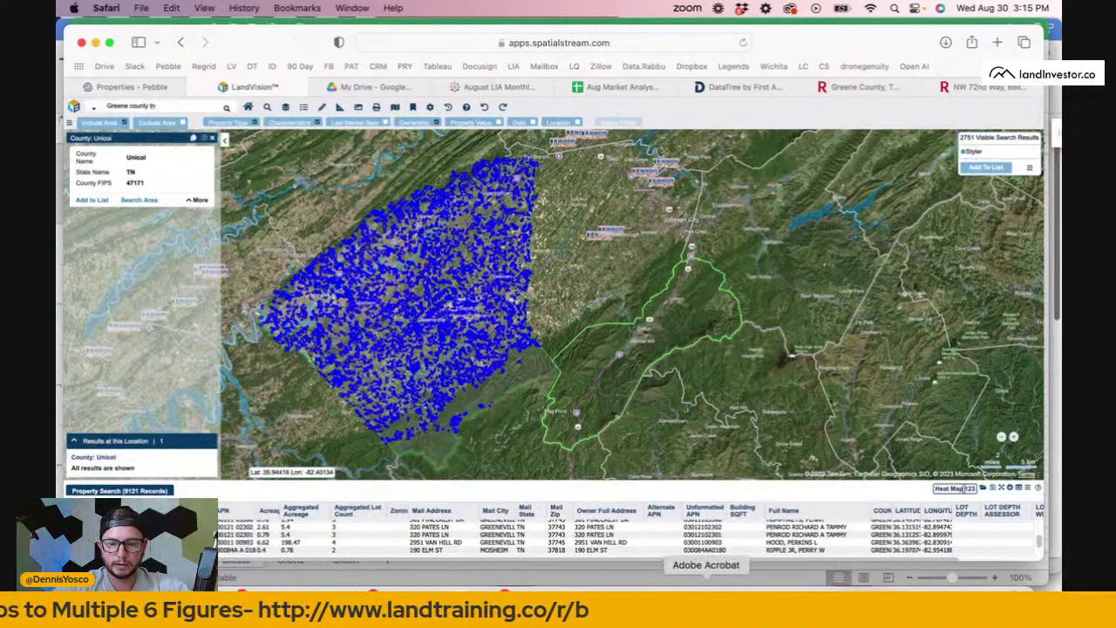
{"action": "left_click", "coordinate": [705, 586]}
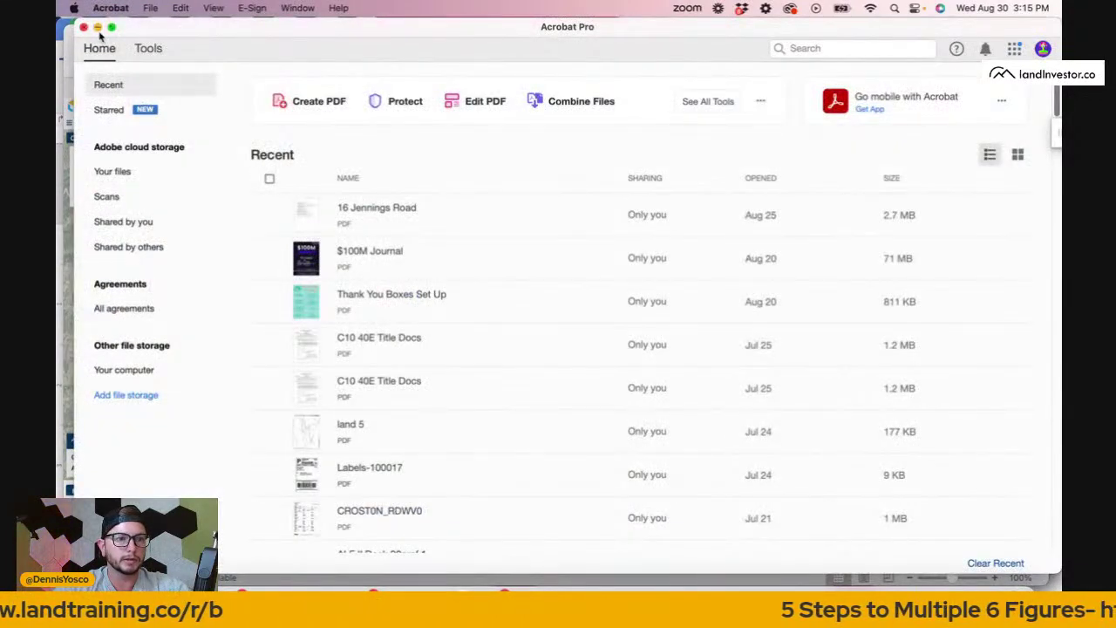
{"action": "left_click", "coordinate": [98, 29]}
Return to the Excel sheet and fill the Acres and PPA formulas down to the last sales row.
{"action": "left_click", "coordinate": [566, 576]}
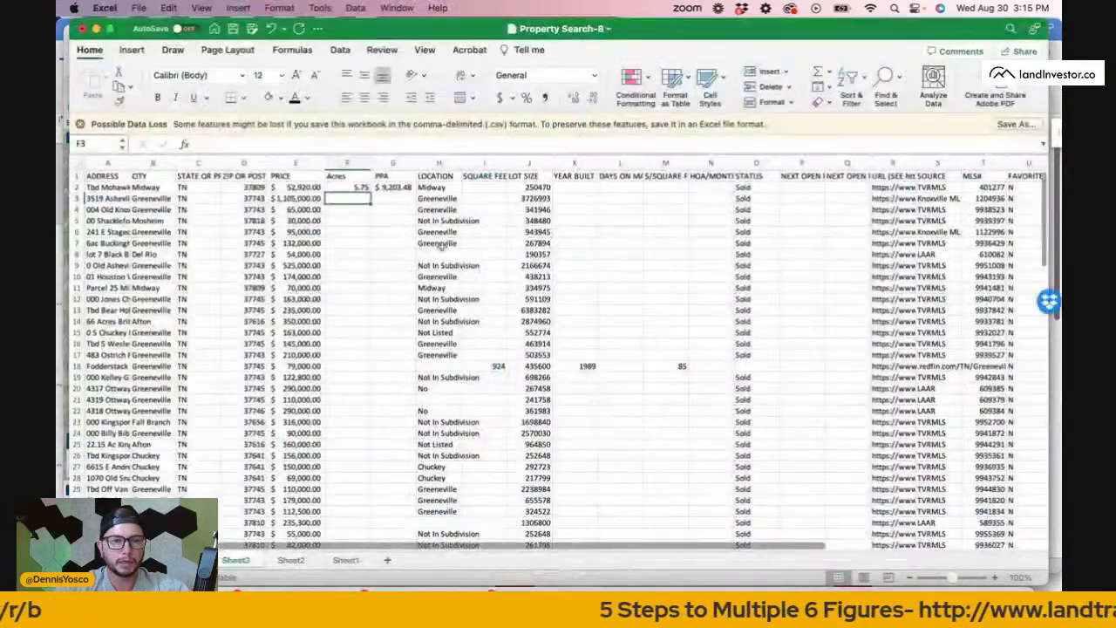
{"action": "left_click_drag", "start_coordinate": [349, 188], "coordinate": [388, 198]}
{"action": "double_click", "coordinate": [388, 190]}
{"action": "left_click", "coordinate": [369, 243]}
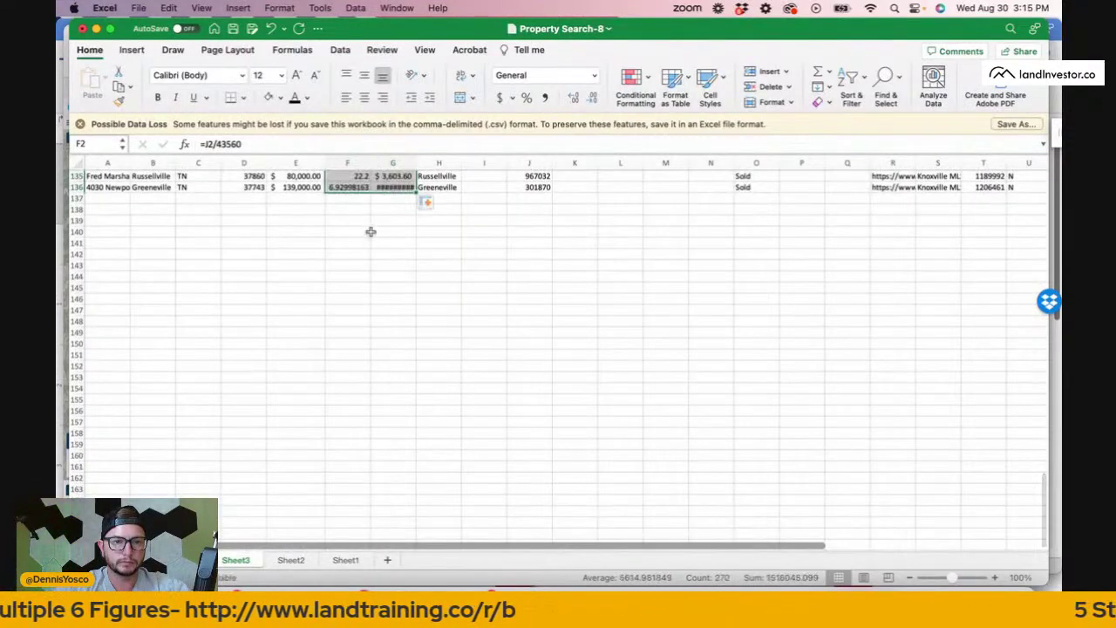
{"action": "scroll", "coordinate": [367, 262], "scroll_direction": "up", "scroll_amount": 20}
{"action": "left_click", "coordinate": [348, 164]}
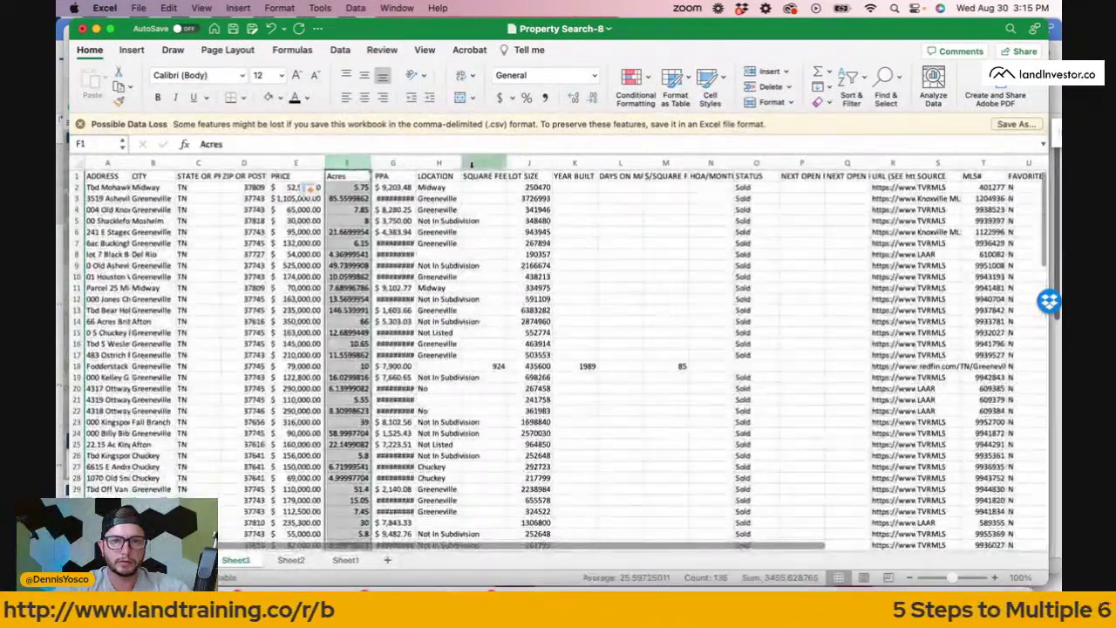
{"action": "left_click", "coordinate": [855, 77]}
{"action": "left_click", "coordinate": [898, 100]}
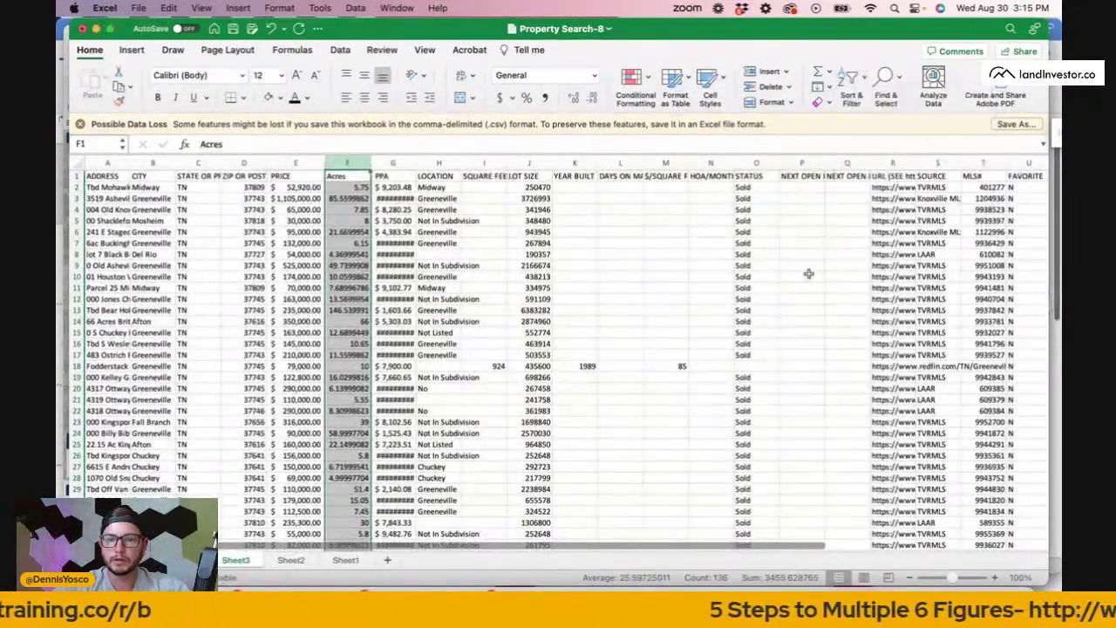
Delete row 18, the sale with a year built of 1989, from the sales data.
{"action": "left_click", "coordinate": [571, 164]}
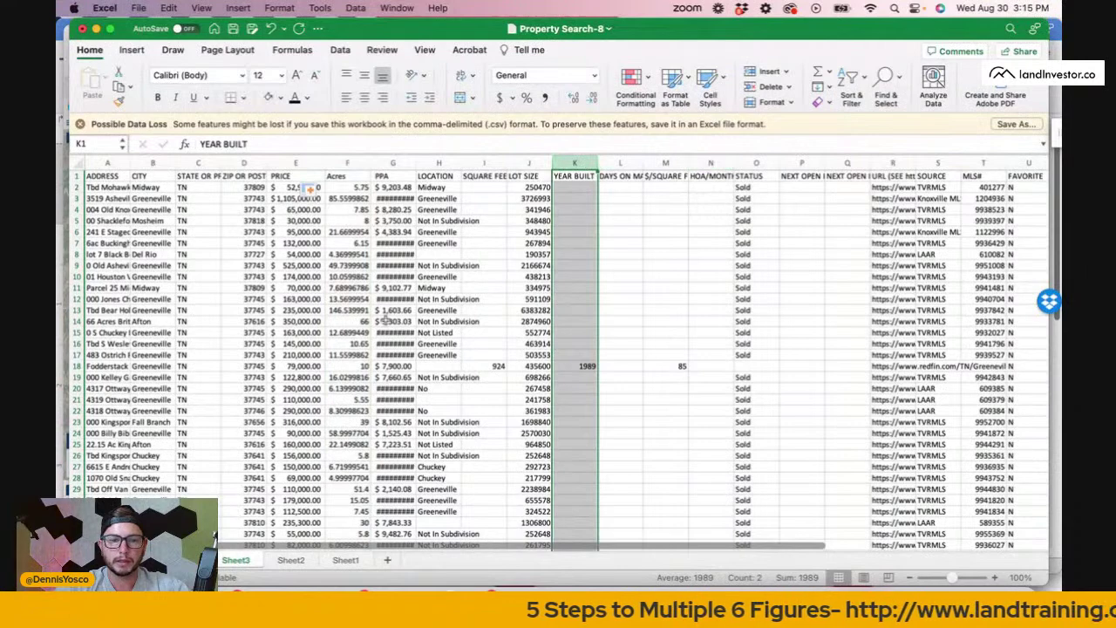
{"action": "left_click", "coordinate": [77, 367]}
{"action": "right_click", "coordinate": [77, 366]}
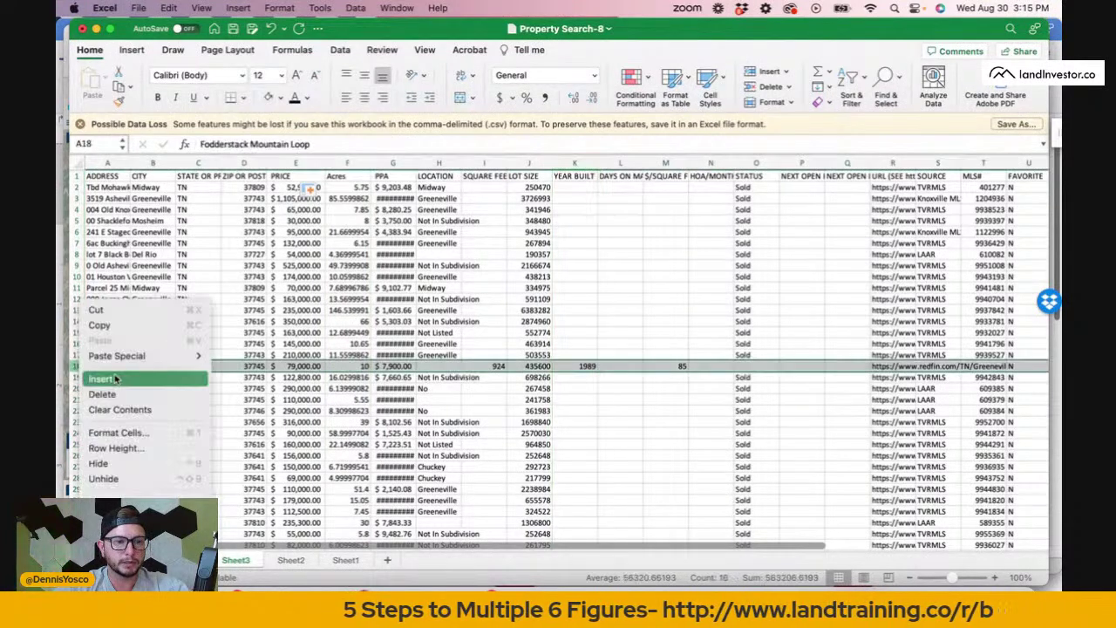
{"action": "left_click", "coordinate": [170, 393]}
{"action": "left_click", "coordinate": [634, 321]}
Delete the columns from YEAR BUILT through the second NEXT OPEN column.
{"action": "left_click", "coordinate": [571, 161]}
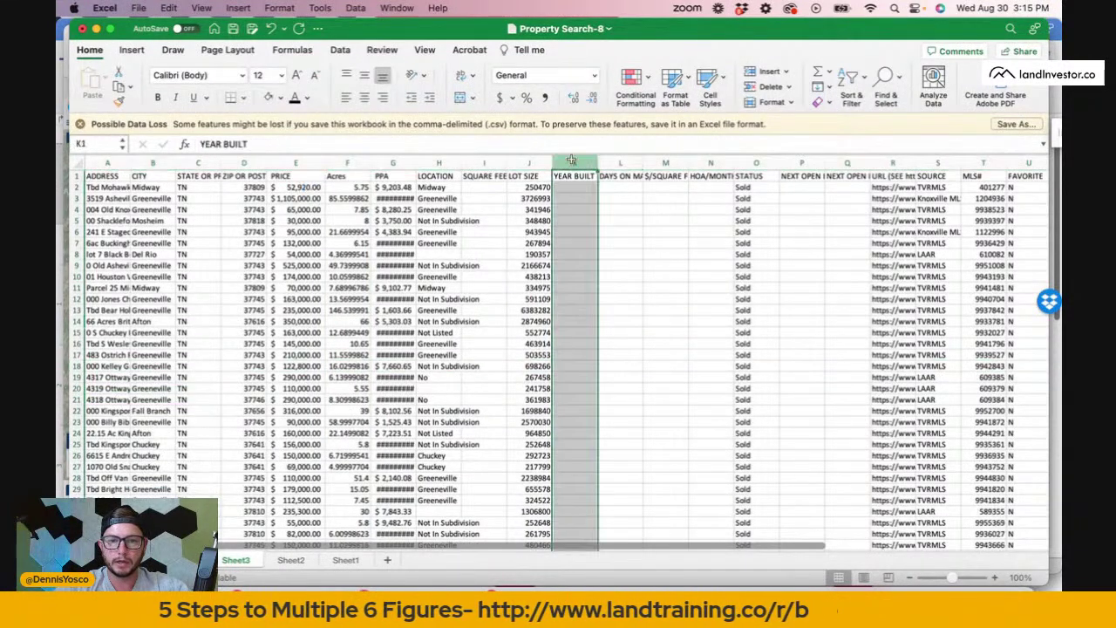
{"action": "left_click", "coordinate": [849, 164], "text": "shift"}
{"action": "right_click", "coordinate": [852, 167]}
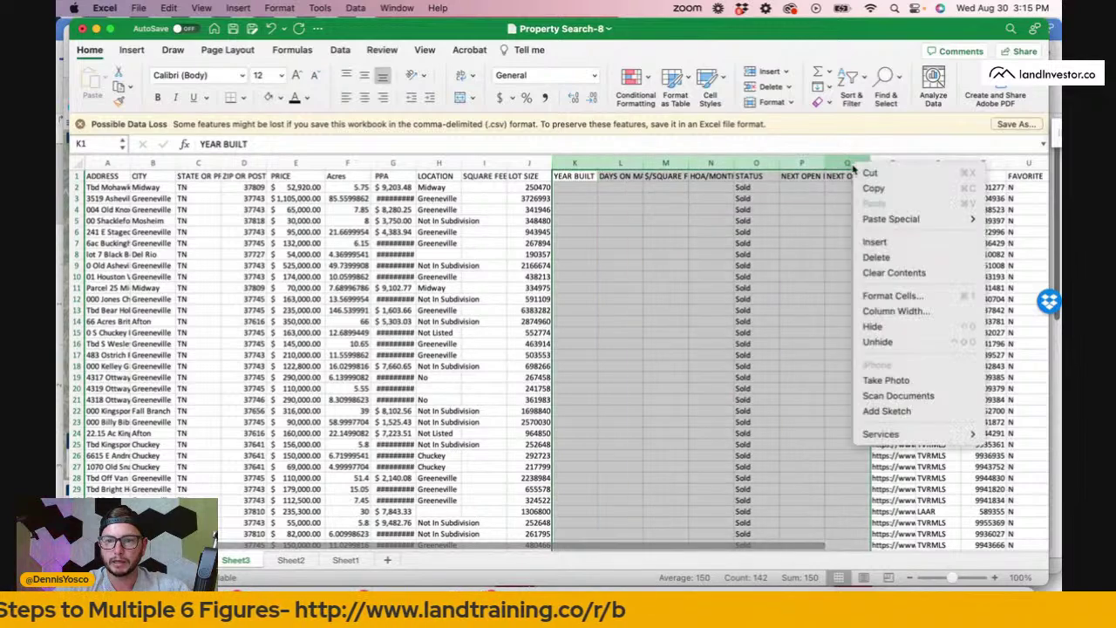
{"action": "left_click", "coordinate": [876, 257]}
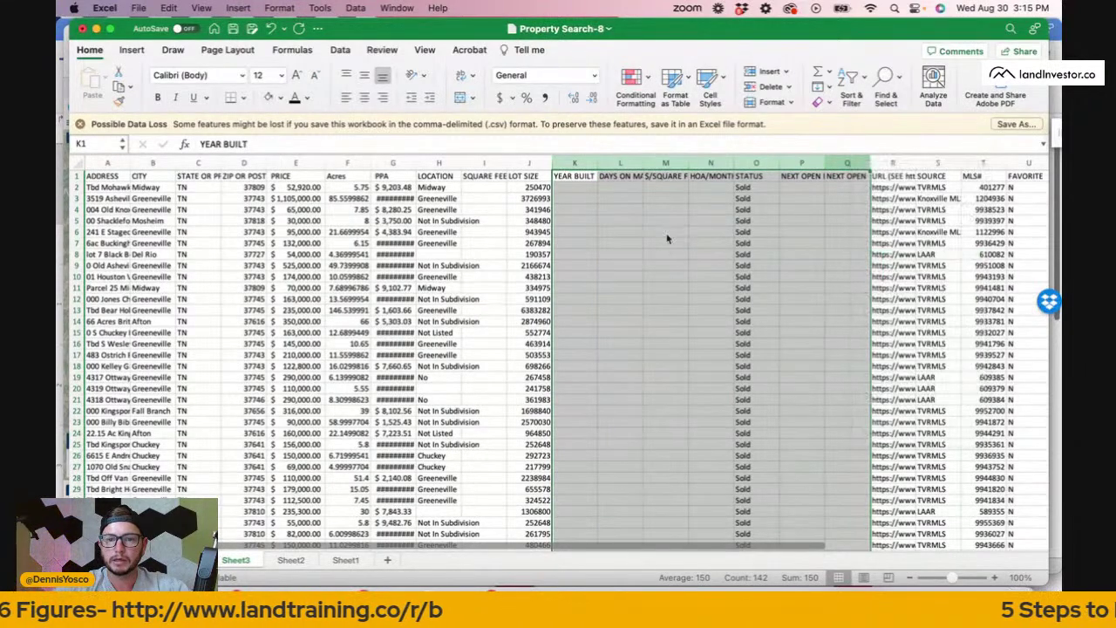
{"action": "left_click", "coordinate": [740, 197]}
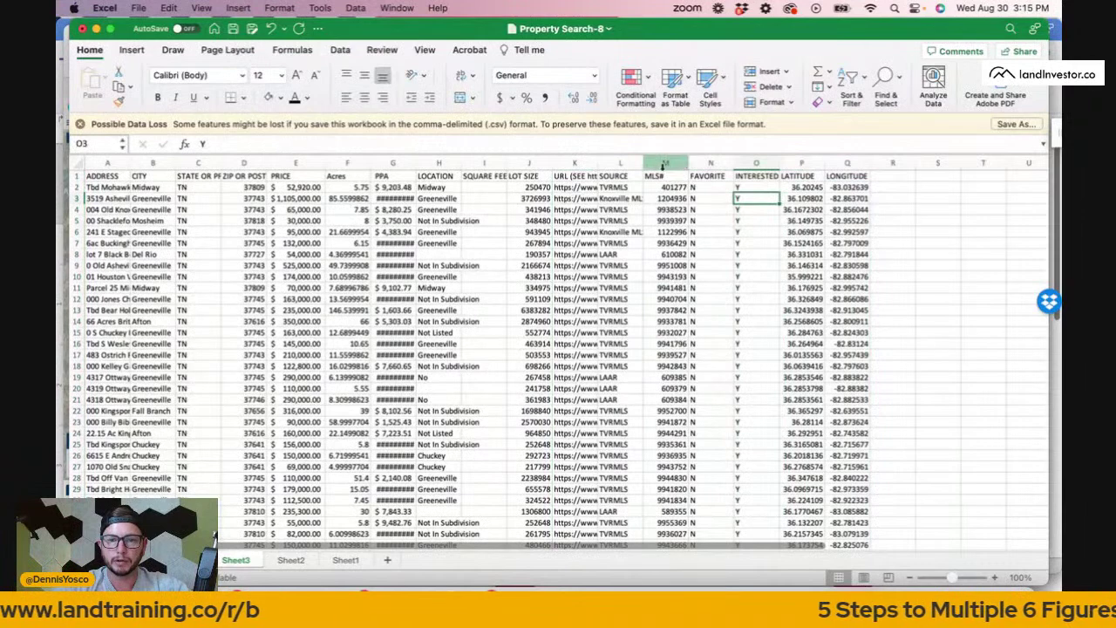
Clear the SOURCE through LONGITUDE columns and widen the URL column to about 97 so the full links fit.
{"action": "left_click", "coordinate": [627, 164]}
{"action": "left_click", "coordinate": [859, 164], "text": "shift"}
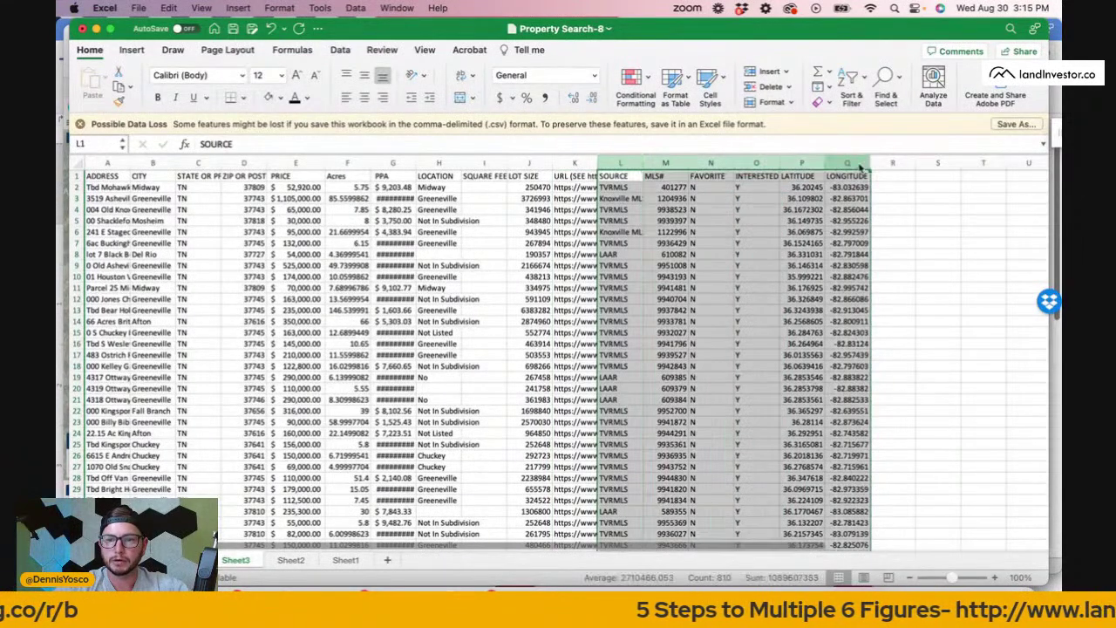
{"action": "right_click", "coordinate": [859, 166]}
{"action": "key", "text": "Escape"}
{"action": "key", "text": "Delete"}
{"action": "left_click", "coordinate": [687, 244]}
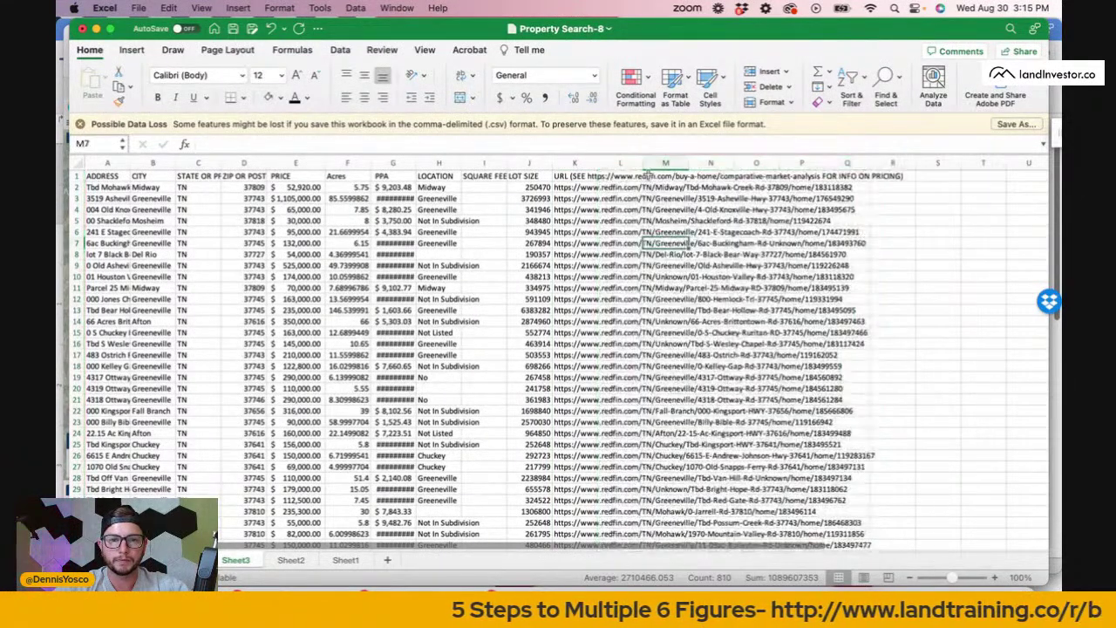
{"action": "left_click_drag", "start_coordinate": [598, 162], "coordinate": [964, 163]}
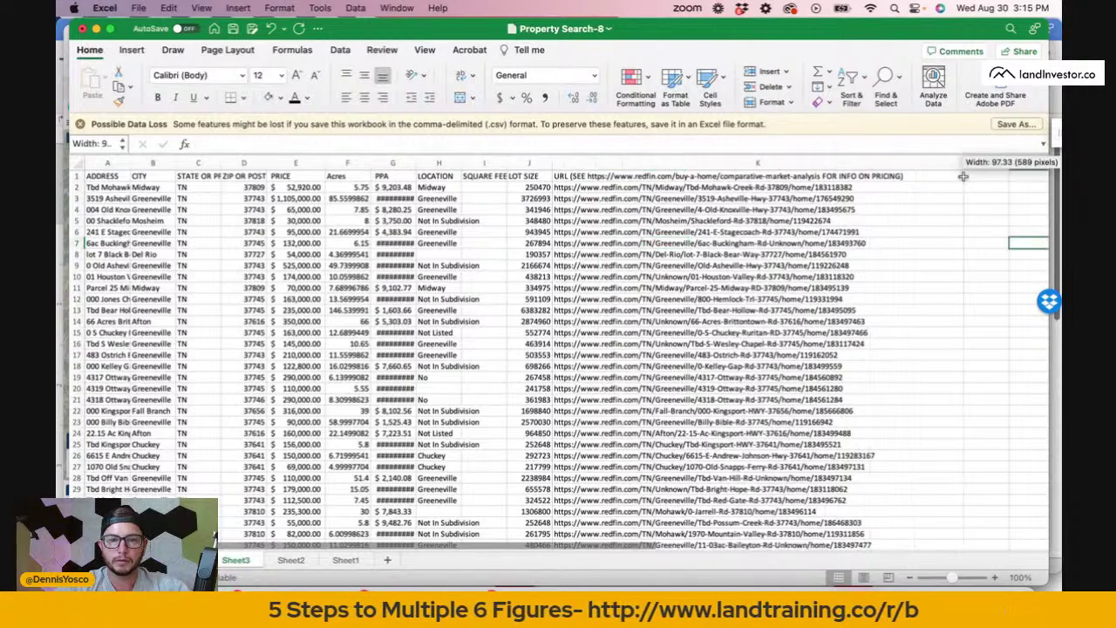
Delete the SQUARE FEET and LOCATION columns from the sales data.
{"action": "left_click", "coordinate": [494, 285]}
{"action": "right_click", "coordinate": [488, 159]}
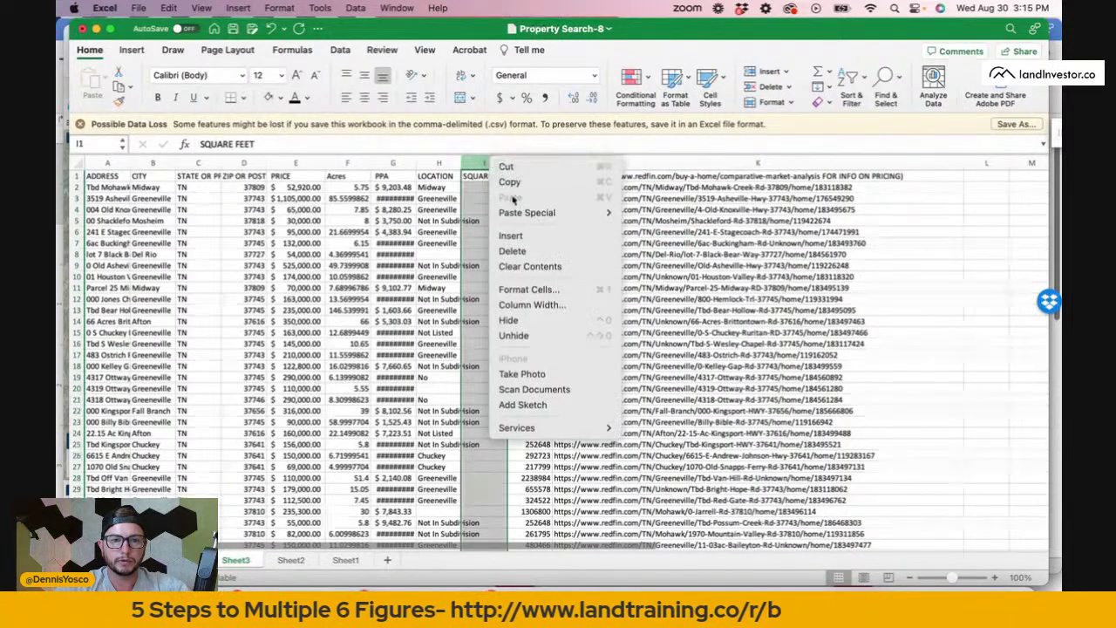
{"action": "left_click", "coordinate": [523, 252]}
{"action": "left_click", "coordinate": [439, 243]}
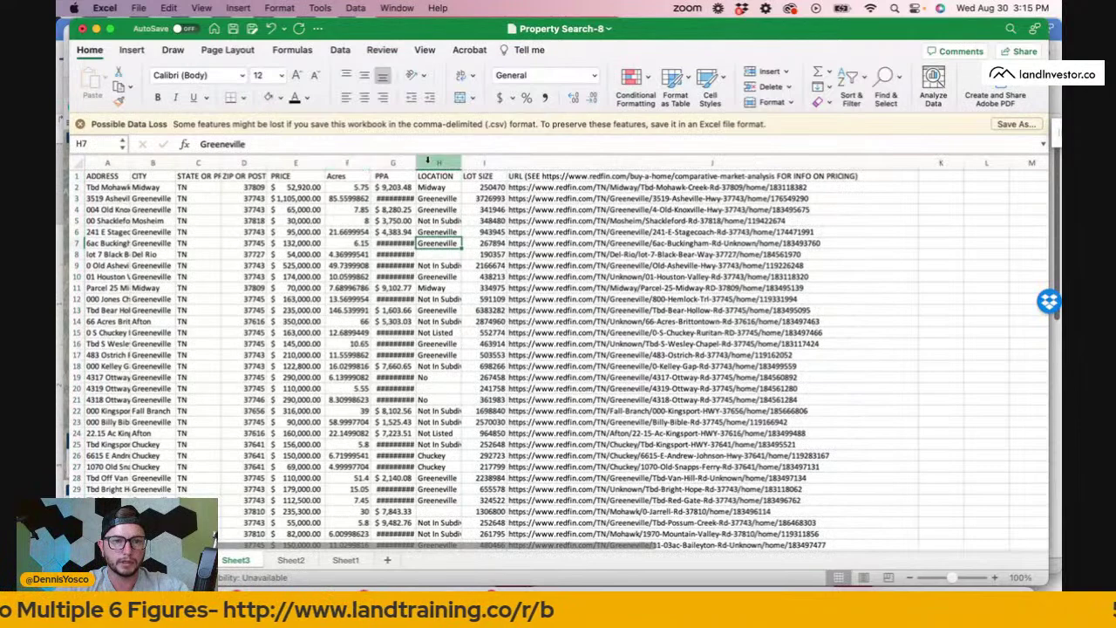
{"action": "left_click", "coordinate": [428, 160]}
{"action": "right_click", "coordinate": [440, 161]}
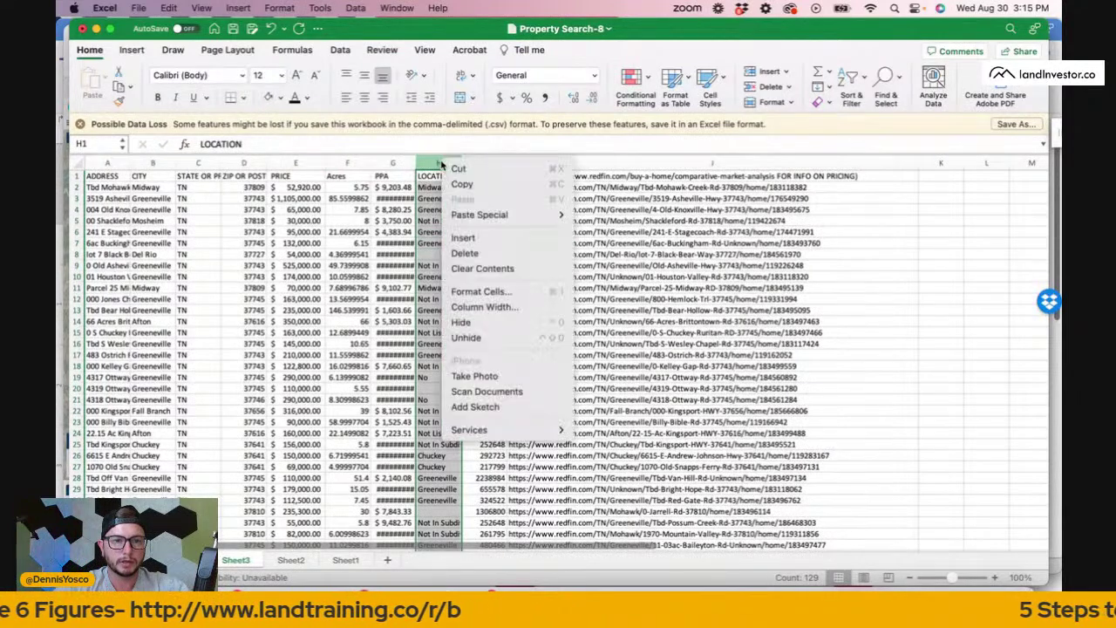
{"action": "left_click", "coordinate": [481, 252]}
Widen the PPA column to fit its amounts and sort all the sales data by Acres from smallest to largest.
{"action": "left_click_drag", "start_coordinate": [418, 162], "coordinate": [468, 163]}
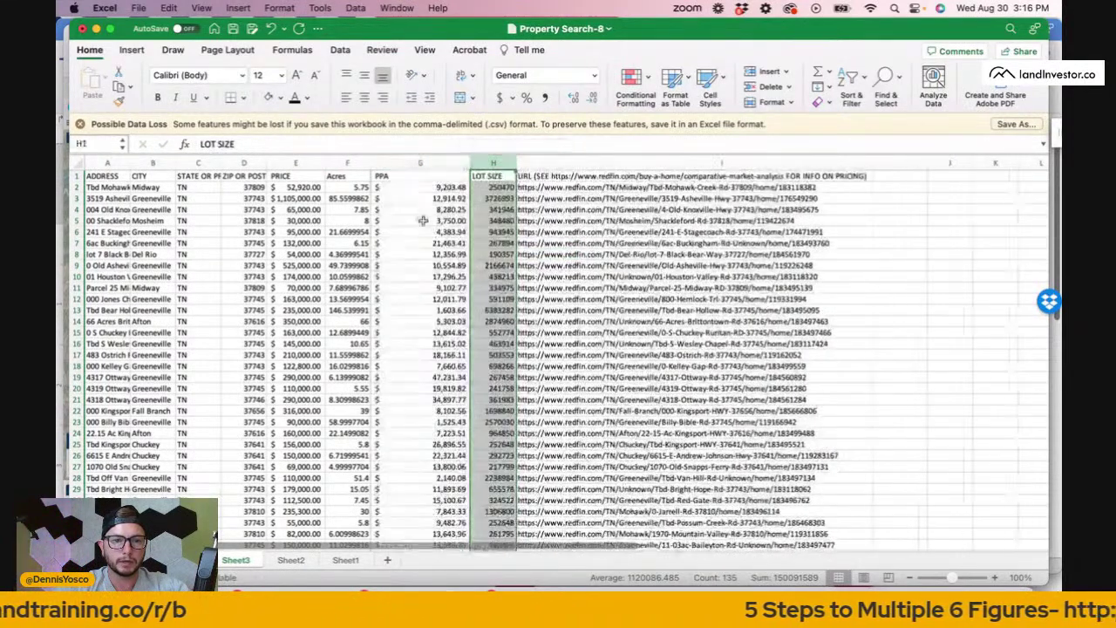
{"action": "left_click_drag", "start_coordinate": [422, 221], "coordinate": [422, 232]}
{"action": "left_click", "coordinate": [347, 164]}
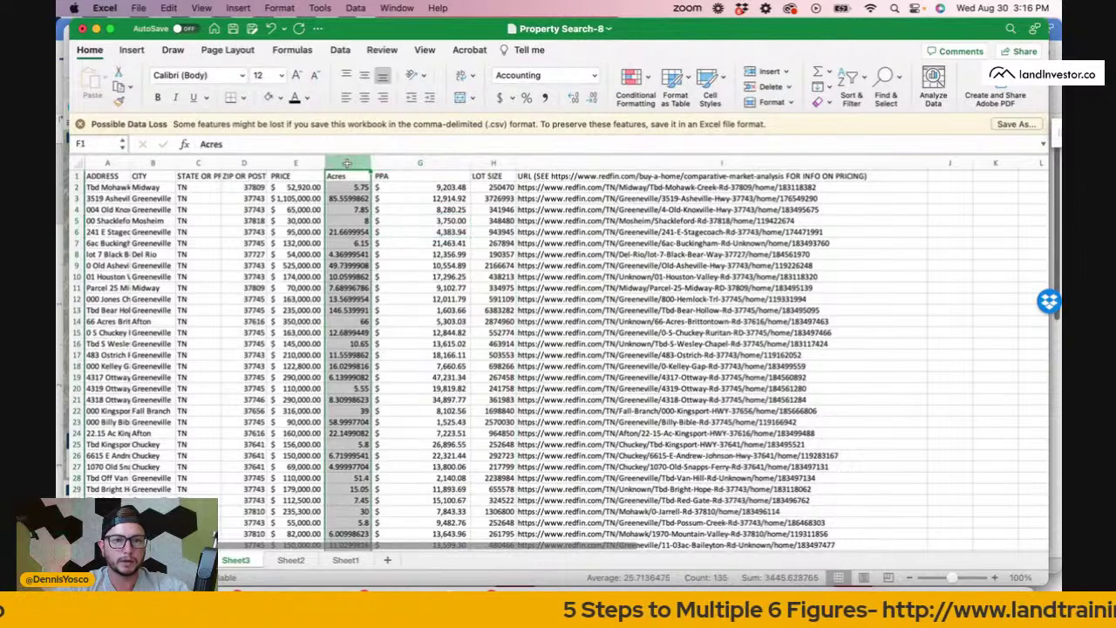
{"action": "left_click", "coordinate": [850, 80]}
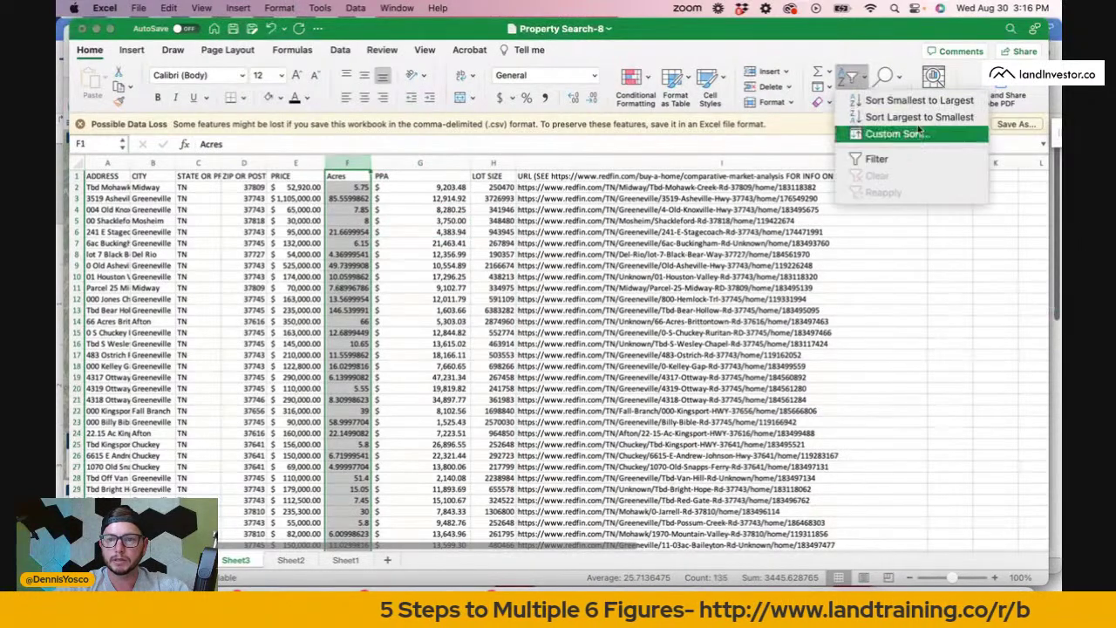
{"action": "left_click", "coordinate": [922, 100]}
{"action": "left_click", "coordinate": [654, 252]}
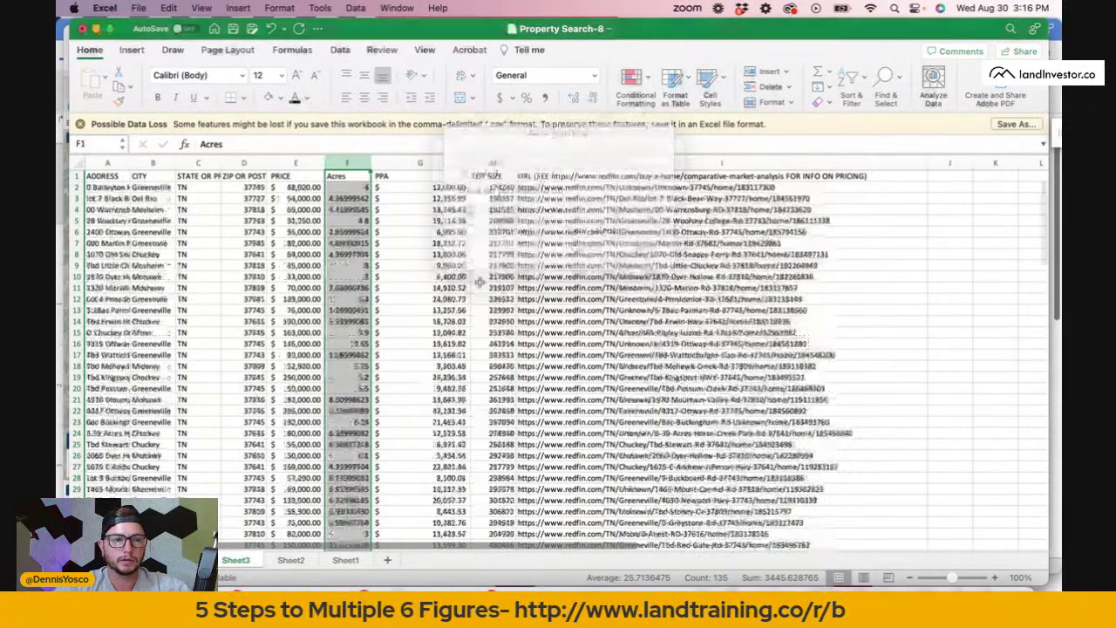
{"action": "left_click", "coordinate": [421, 274]}
Insert a blank column between PPA and LOT SIZE and head it "Averages".
{"action": "scroll", "coordinate": [447, 225], "scroll_direction": "down", "scroll_amount": 1}
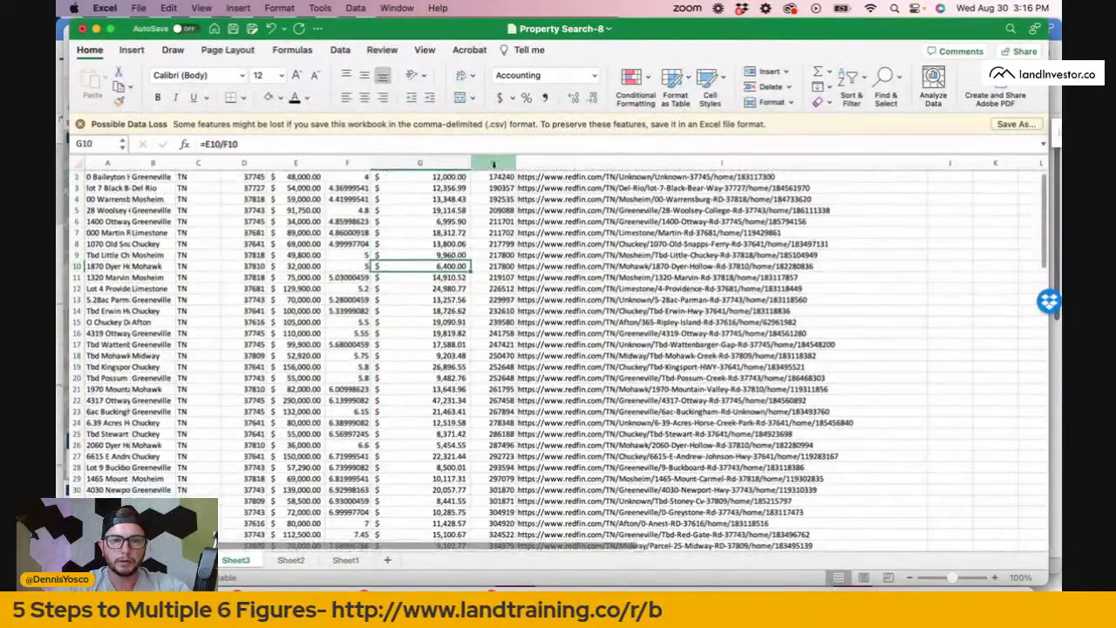
{"action": "left_click", "coordinate": [492, 163]}
{"action": "scroll", "coordinate": [493, 205], "scroll_direction": "down", "scroll_amount": 1}
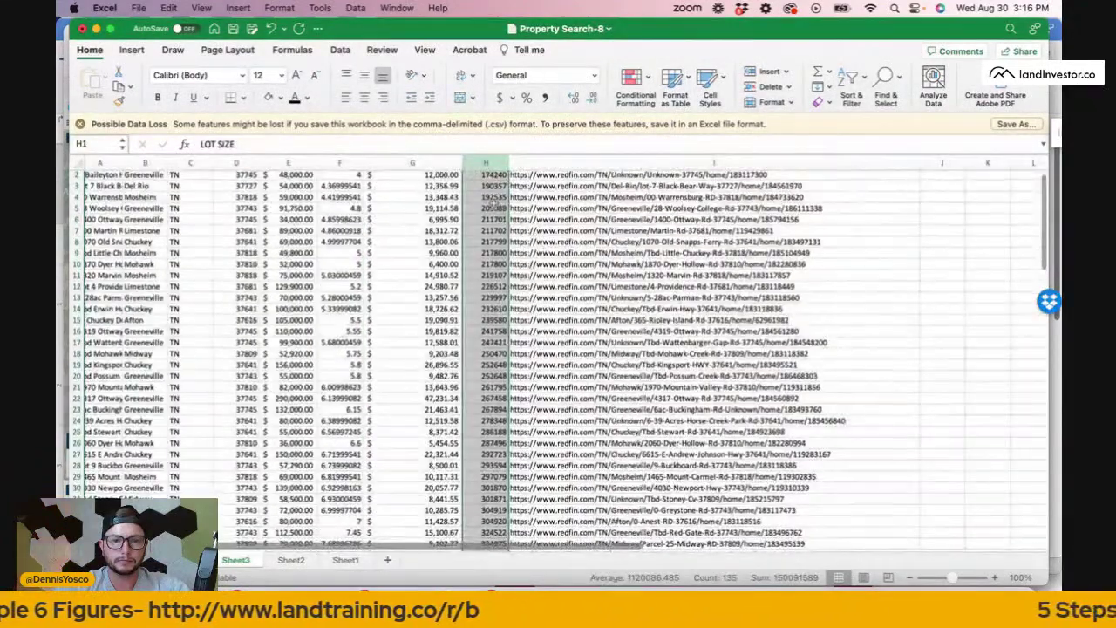
{"action": "scroll", "coordinate": [493, 206], "scroll_direction": "up", "scroll_amount": 1}
{"action": "right_click", "coordinate": [493, 166]}
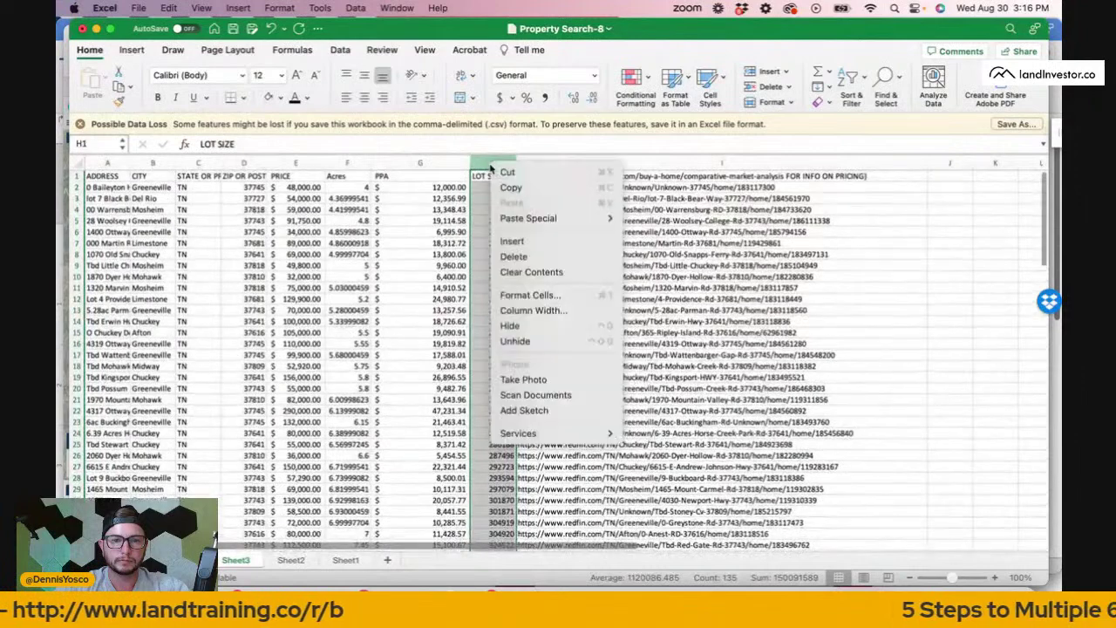
{"action": "left_click", "coordinate": [514, 240]}
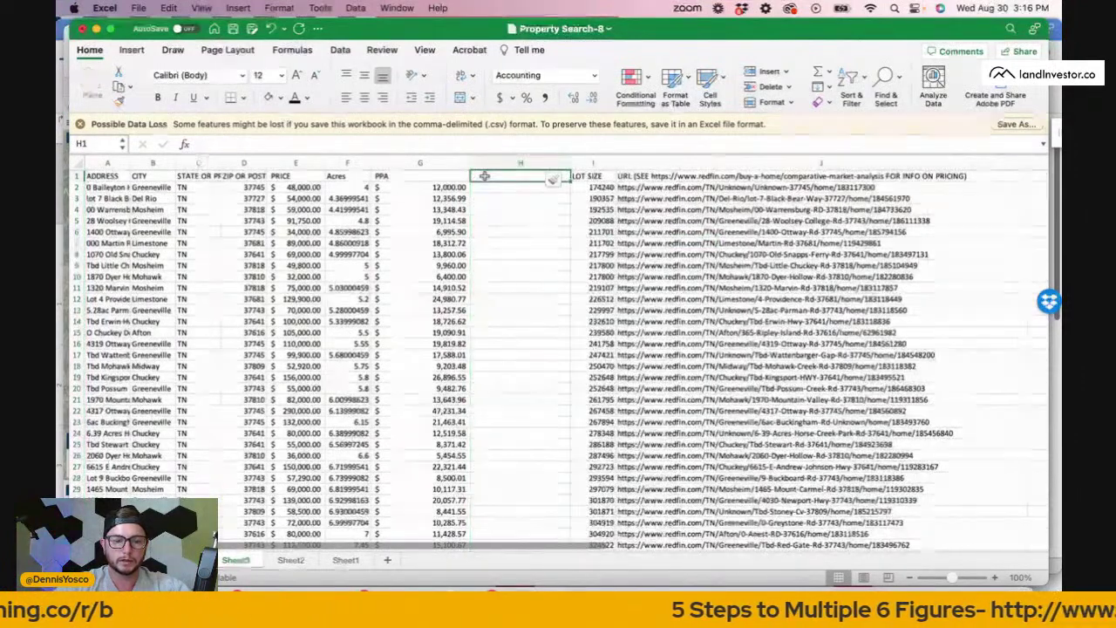
{"action": "type", "text": "Ac"}
{"action": "key", "text": "BackSpace"}
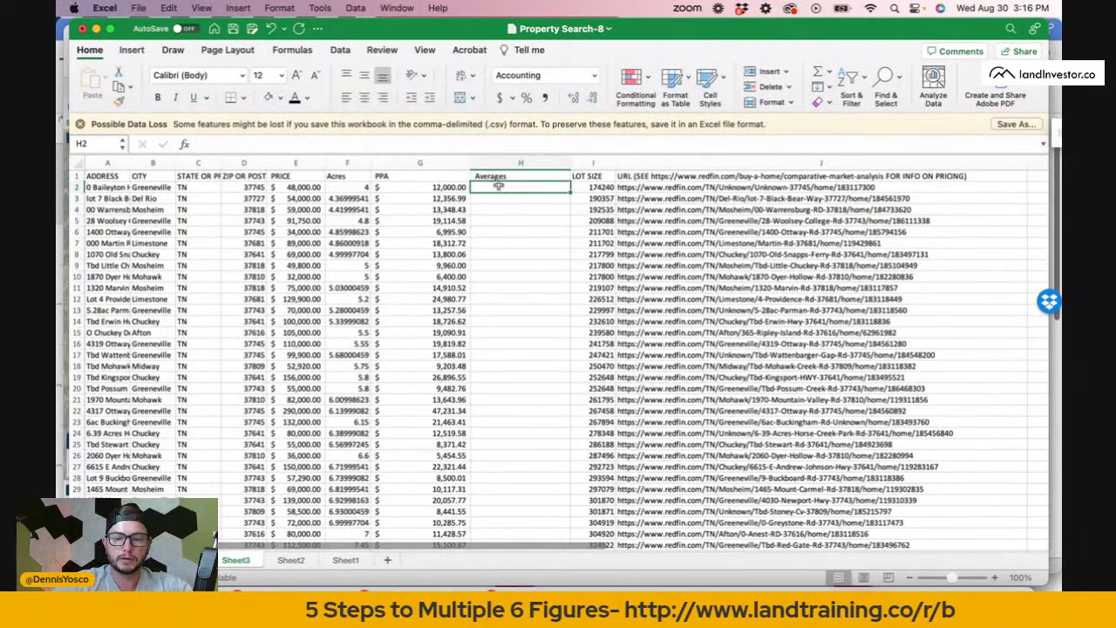
In H2, enter an AVERAGE formula over the PPA values G2 to G20, covering the sales from 4 to under 6 acres.
{"action": "key", "text": "BackSpace"}
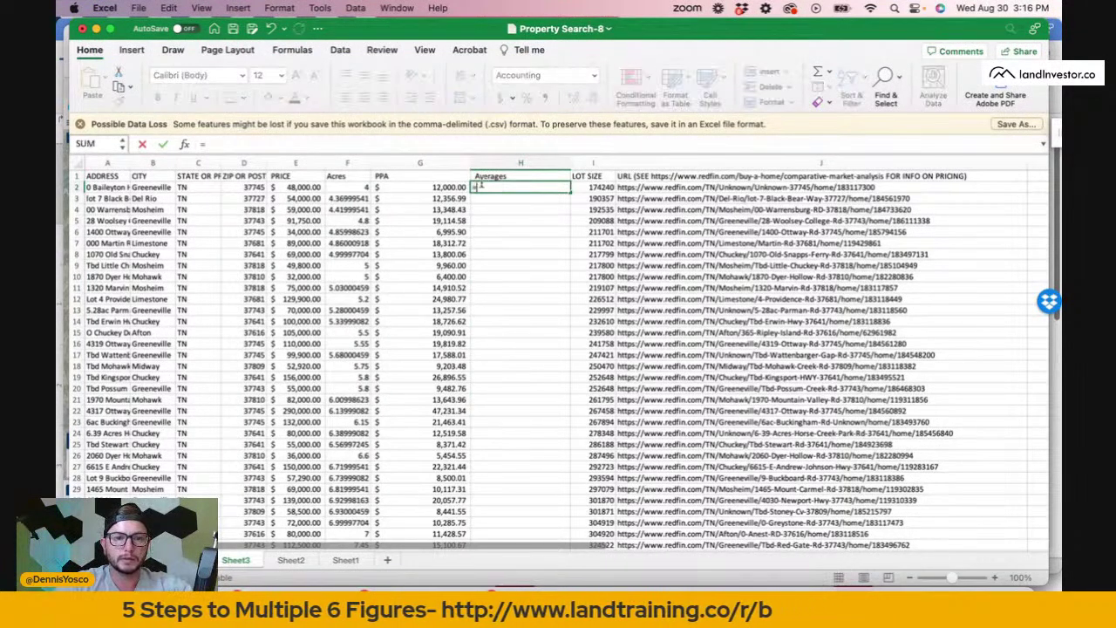
{"action": "type", "text": "=a"}
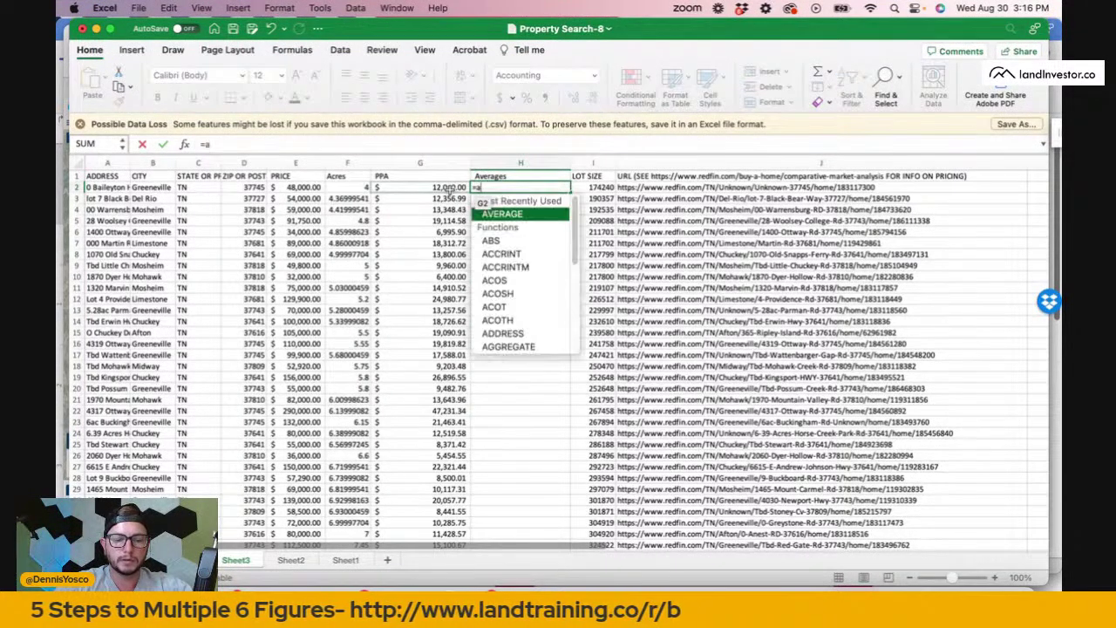
{"action": "double_click", "coordinate": [496, 217]}
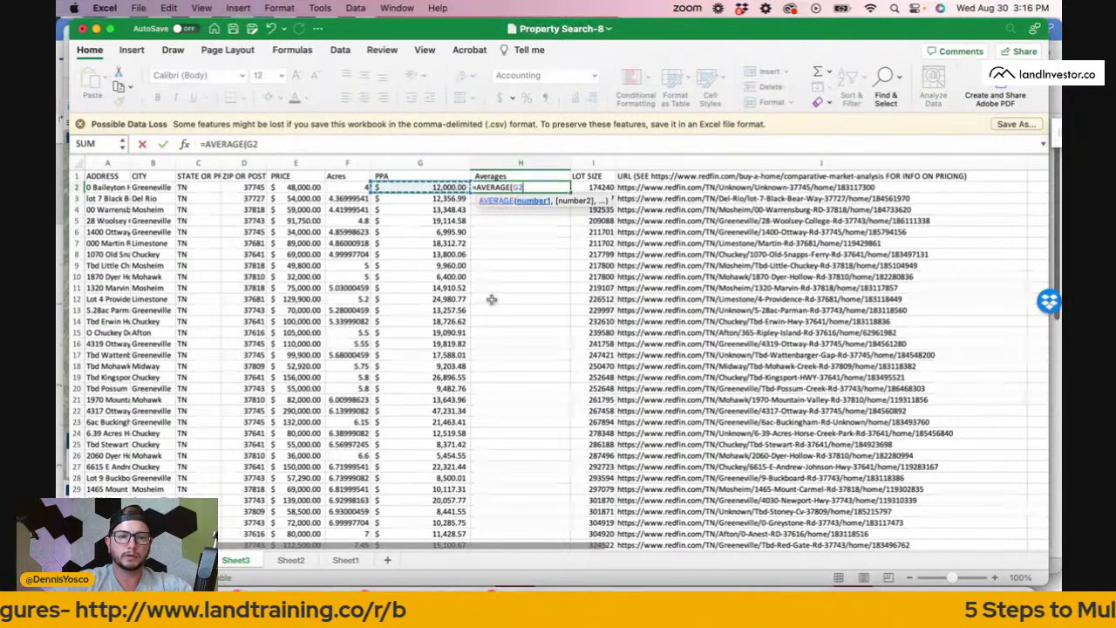
{"action": "scroll", "coordinate": [453, 322], "scroll_direction": "down", "scroll_amount": 10}
{"action": "scroll", "coordinate": [426, 344], "scroll_direction": "up", "scroll_amount": 3}
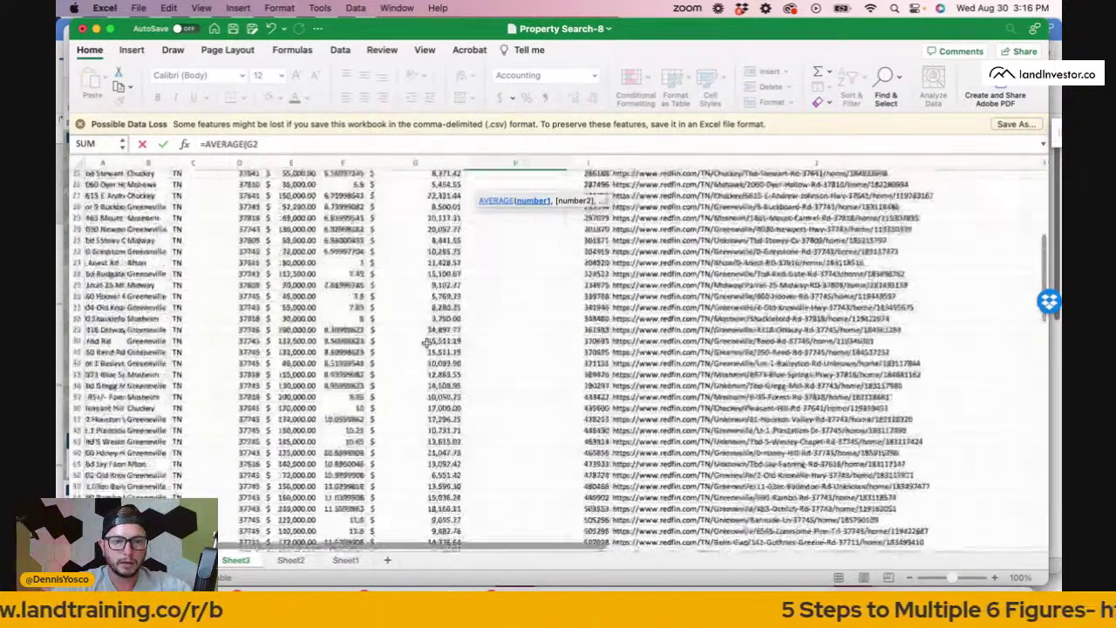
{"action": "scroll", "coordinate": [427, 343], "scroll_direction": "up", "scroll_amount": 5}
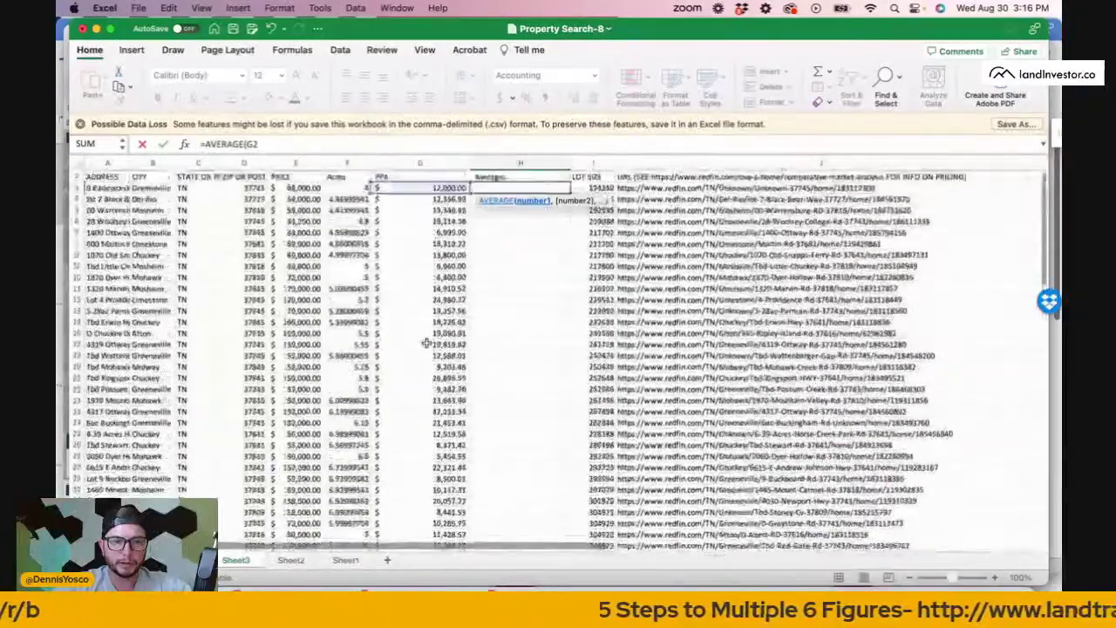
{"action": "scroll", "coordinate": [427, 344], "scroll_direction": "down", "scroll_amount": 2}
{"action": "scroll", "coordinate": [426, 344], "scroll_direction": "up", "scroll_amount": 2}
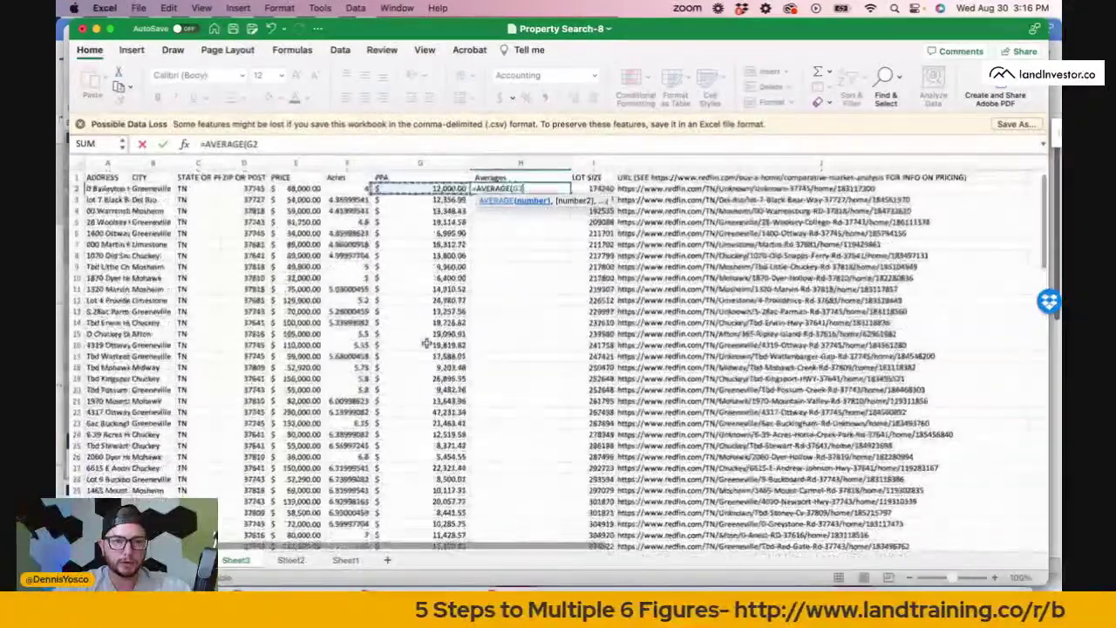
{"action": "scroll", "coordinate": [431, 353], "scroll_direction": "down", "scroll_amount": 1}
{"action": "scroll", "coordinate": [431, 371], "scroll_direction": "up", "scroll_amount": 1}
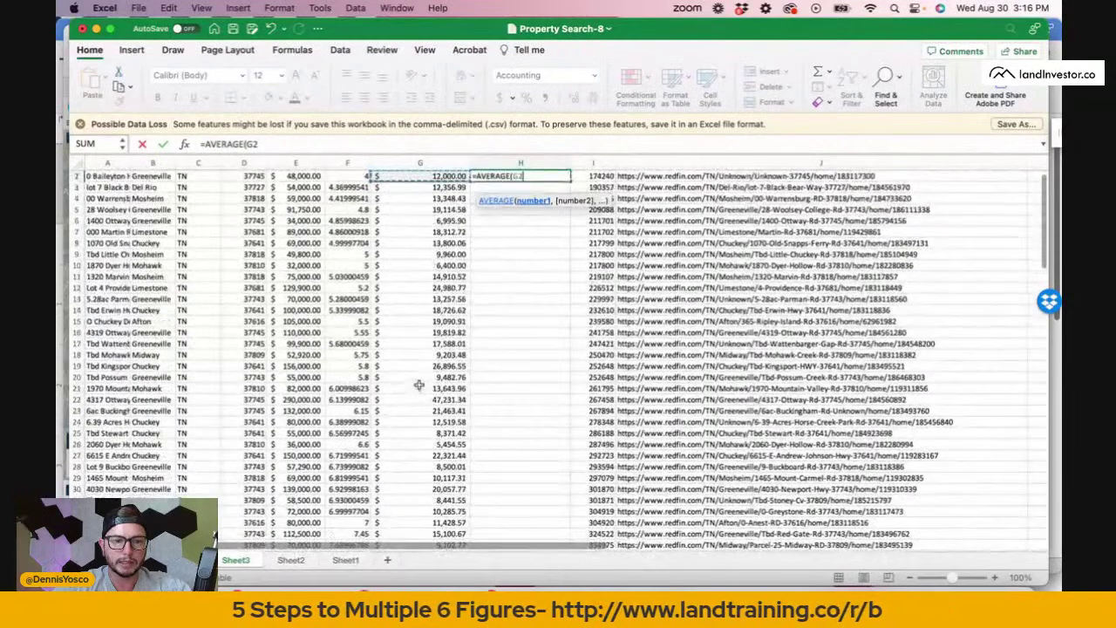
{"action": "left_click", "coordinate": [414, 390], "text": "shift"}
{"action": "key", "text": "Return"}
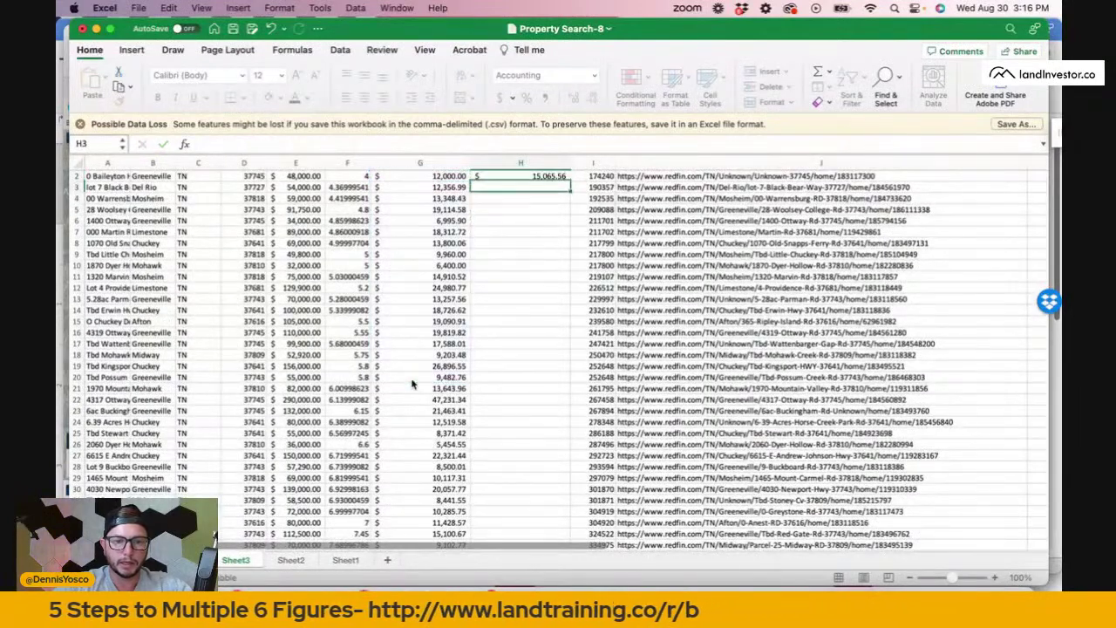
In H21, enter an AVERAGE formula over the PPA values starting at G21, covering the sales from 6 to under 10 acres.
{"action": "left_click", "coordinate": [512, 386]}
{"action": "type", "text": "=av"}
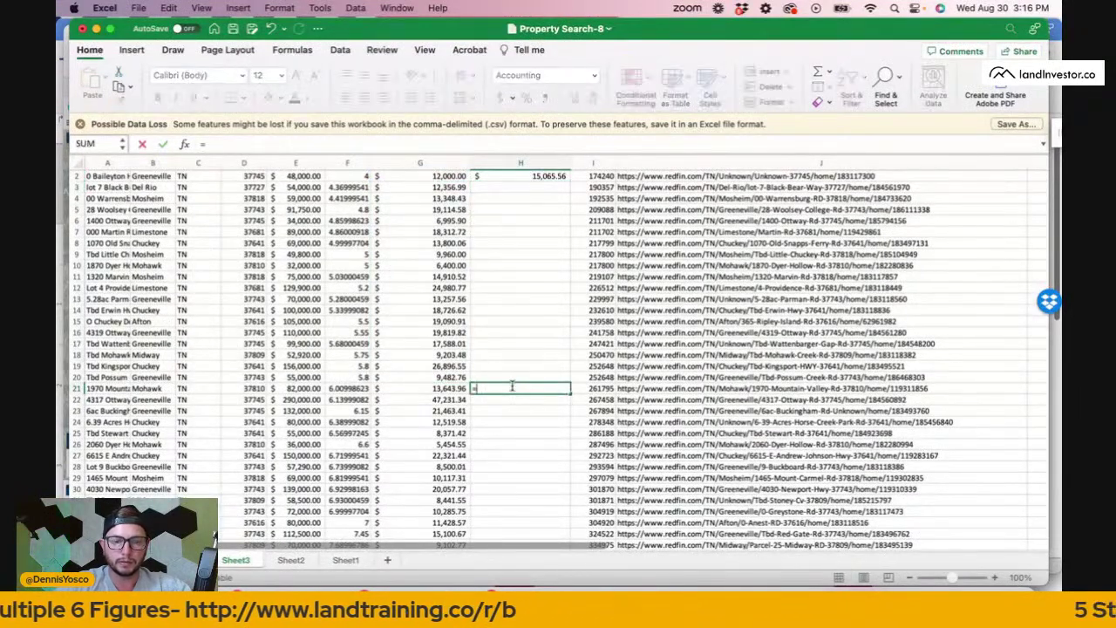
{"action": "double_click", "coordinate": [509, 415]}
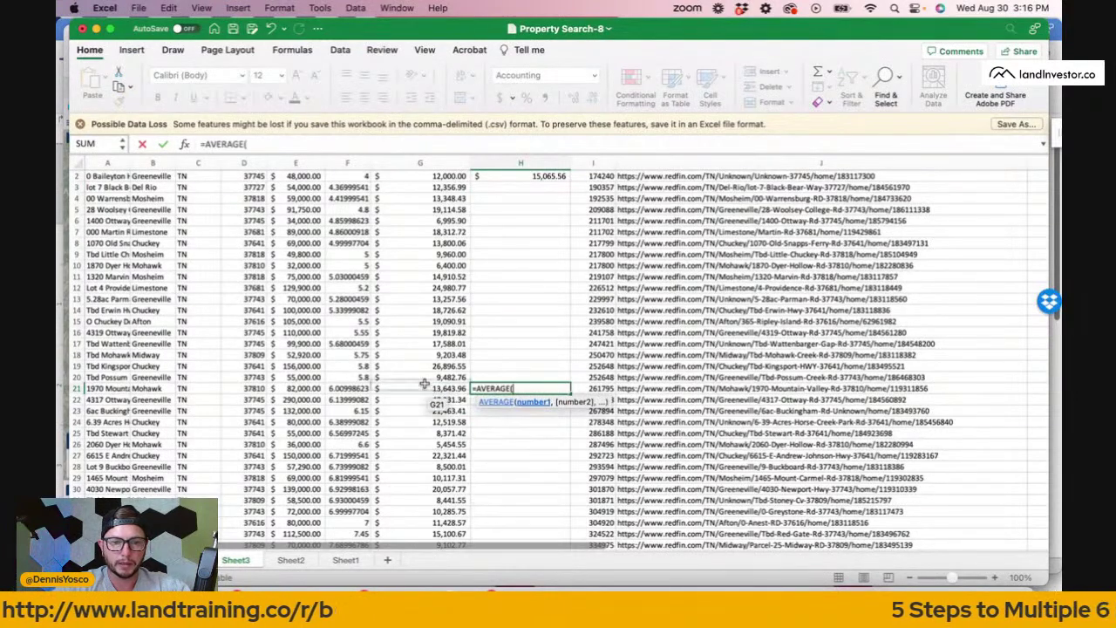
{"action": "scroll", "coordinate": [430, 415], "scroll_direction": "down", "scroll_amount": 5}
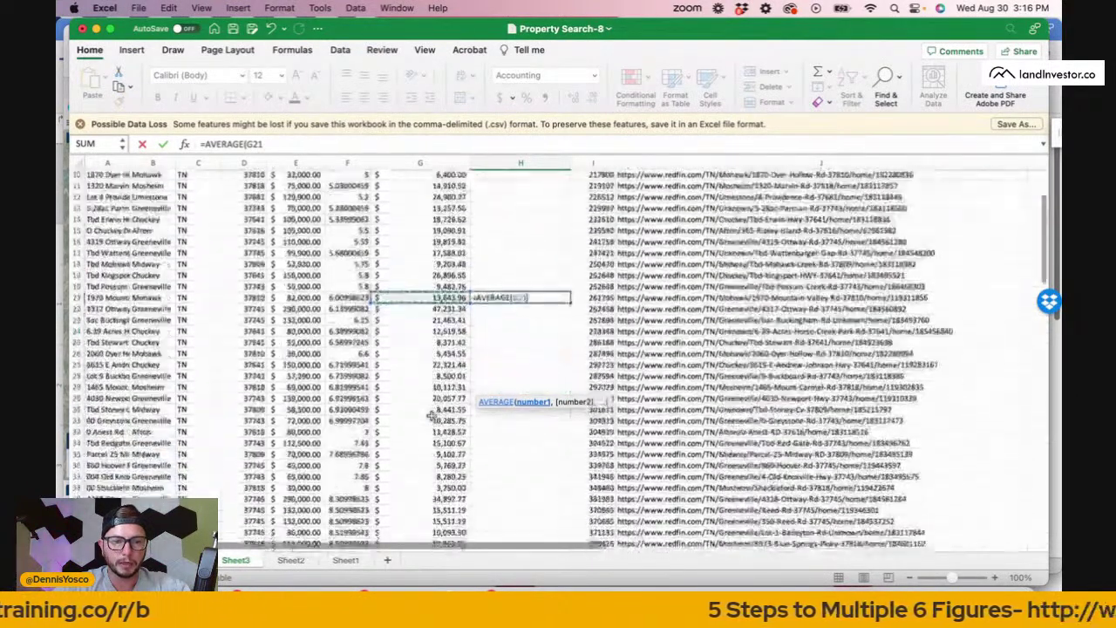
{"action": "scroll", "coordinate": [430, 416], "scroll_direction": "down", "scroll_amount": 2}
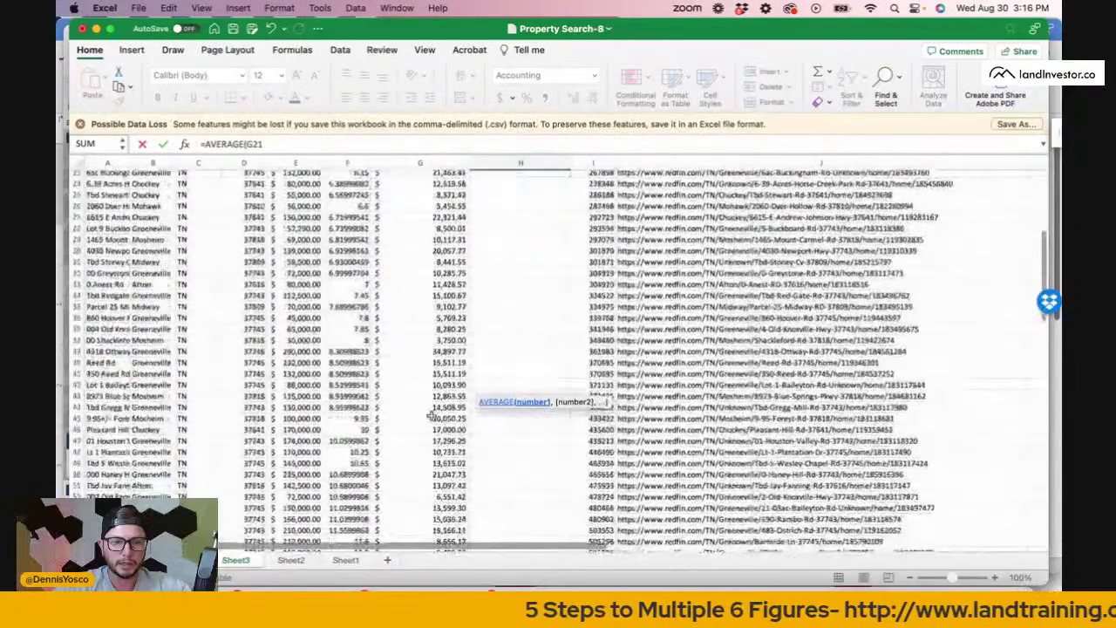
{"action": "key", "text": "Return"}
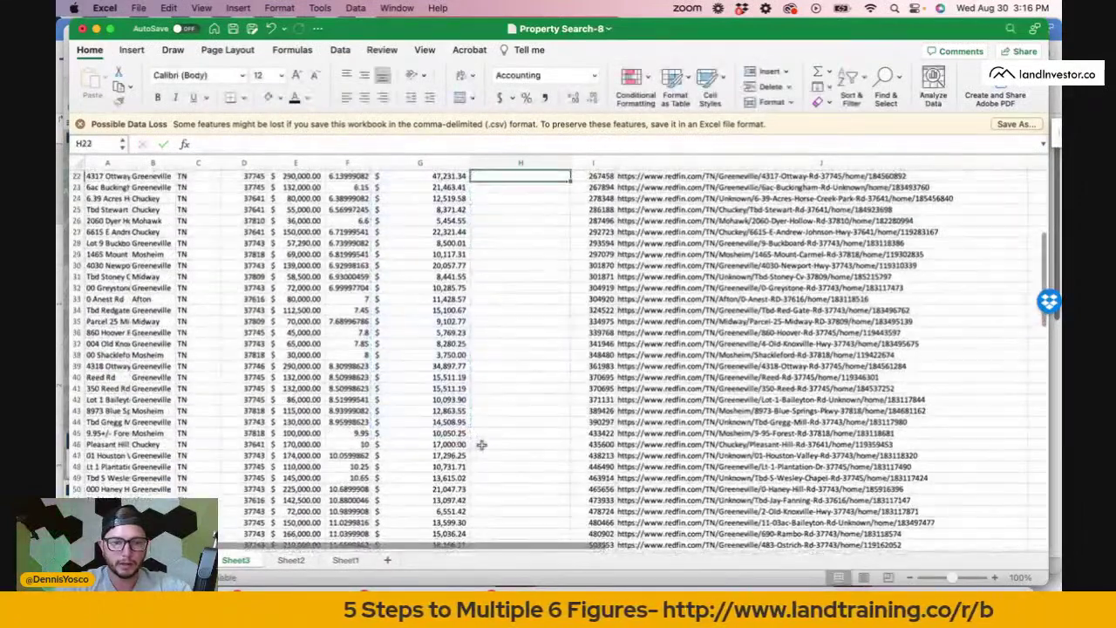
In H46, enter an AVERAGE formula over the PPA values G46 to G72, covering the sales from 10 to under 15 acres.
{"action": "left_click", "coordinate": [492, 445]}
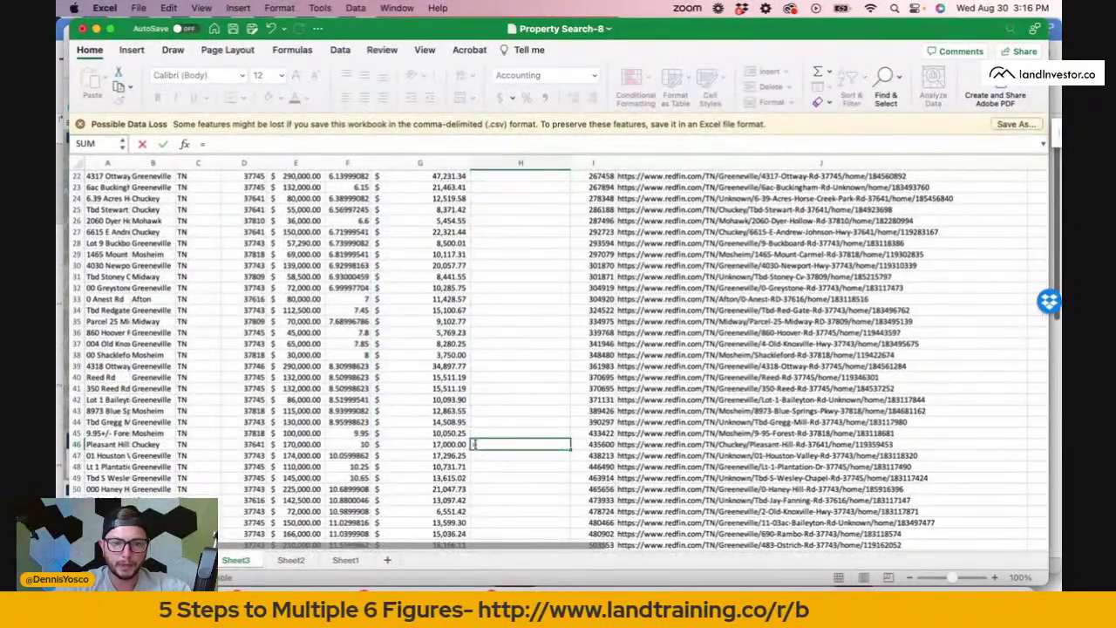
{"action": "type", "text": "=a"}
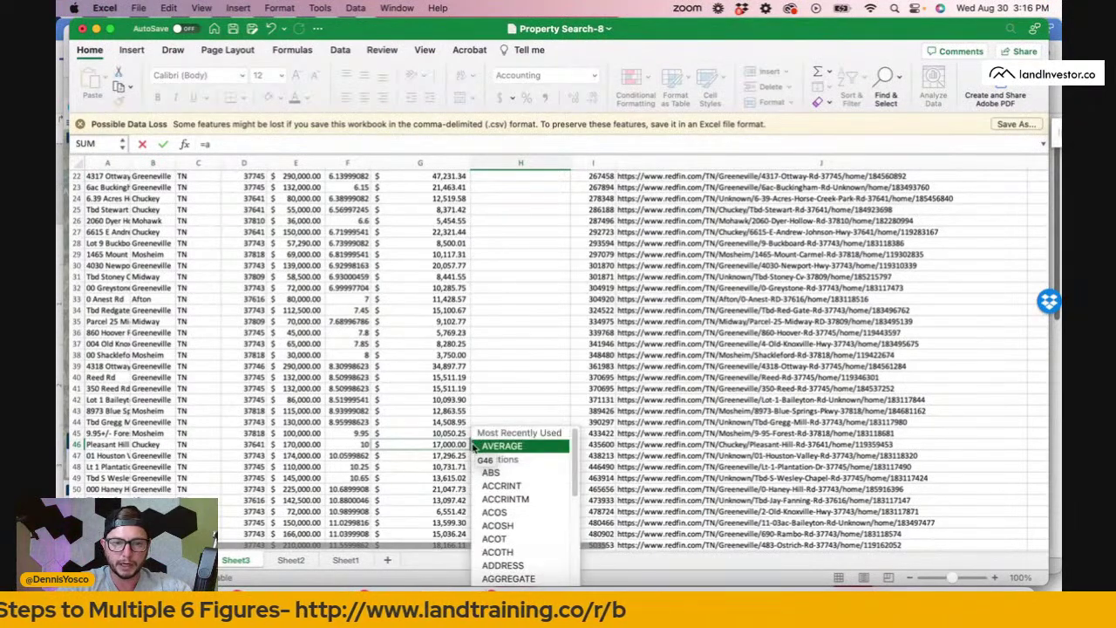
{"action": "key", "text": "Tab"}
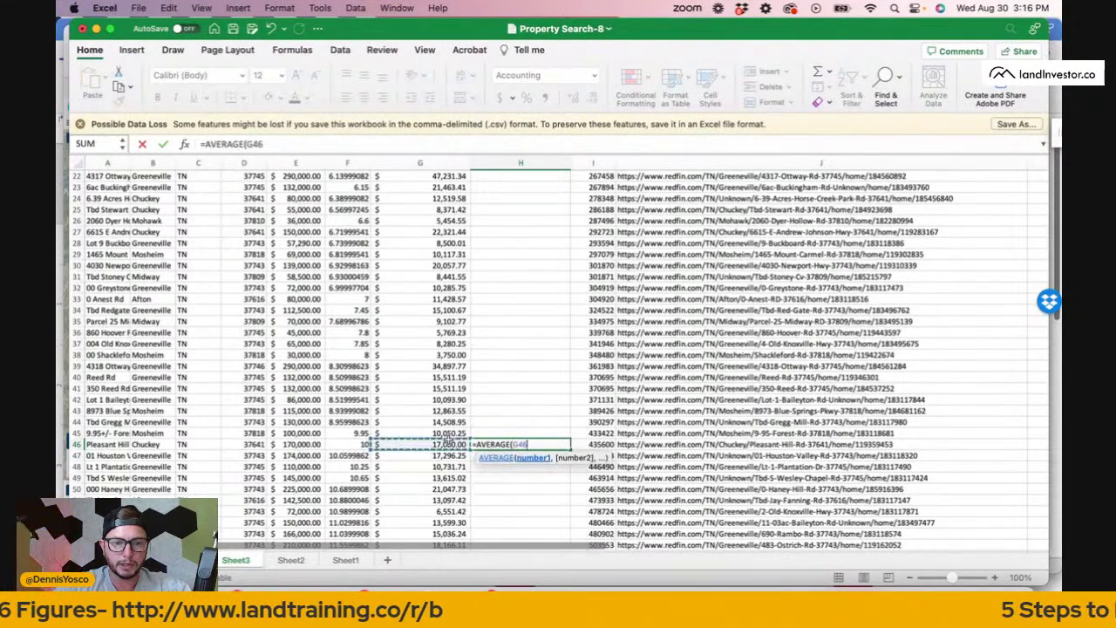
{"action": "scroll", "coordinate": [446, 442], "scroll_direction": "down", "scroll_amount": 6}
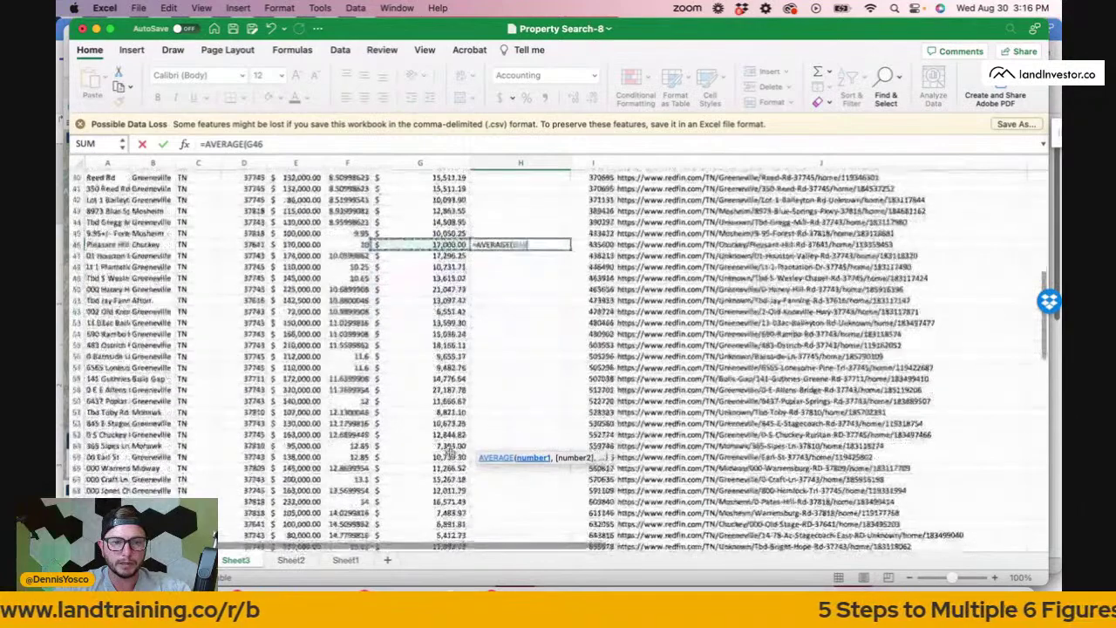
{"action": "scroll", "coordinate": [449, 454], "scroll_direction": "down", "scroll_amount": 4}
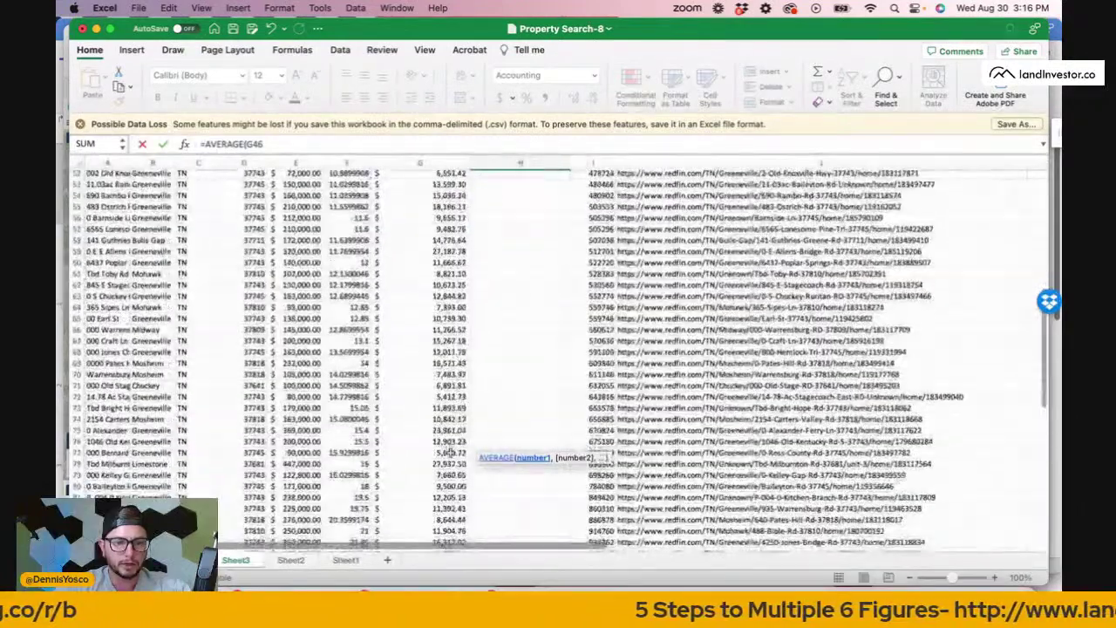
{"action": "scroll", "coordinate": [449, 454], "scroll_direction": "down", "scroll_amount": 1}
{"action": "left_click", "coordinate": [423, 394], "text": "shift"}
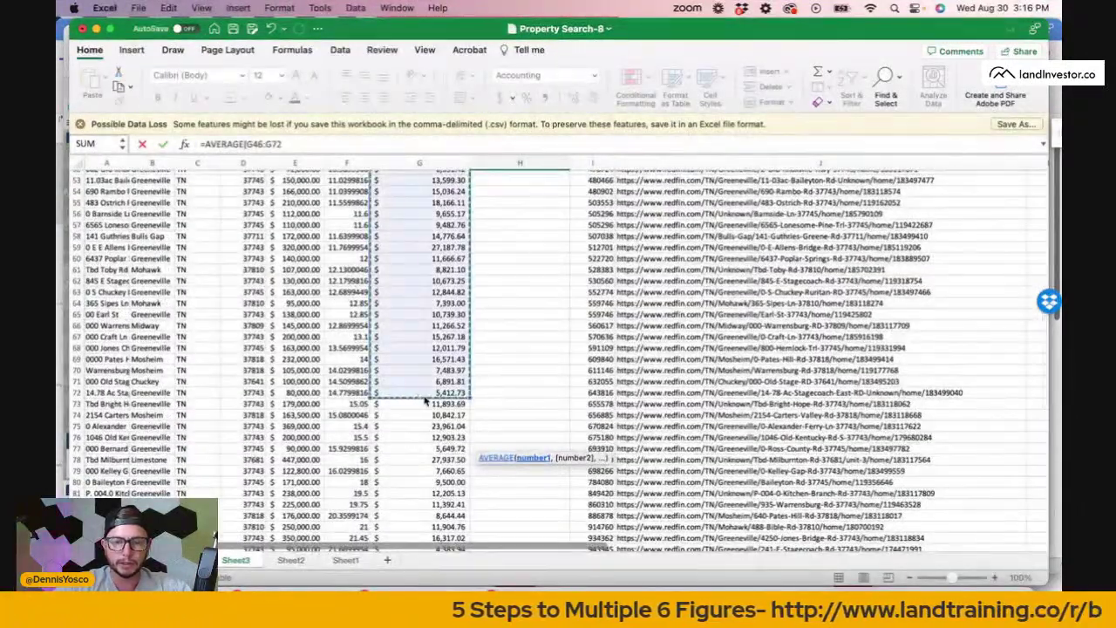
{"action": "key", "text": "Return"}
In H73, enter an AVERAGE formula over the PPA values G73 to G82, covering the sales from 15 to under 20 acres.
{"action": "scroll", "coordinate": [503, 449], "scroll_direction": "down", "scroll_amount": 3}
{"action": "left_click", "coordinate": [498, 441]}
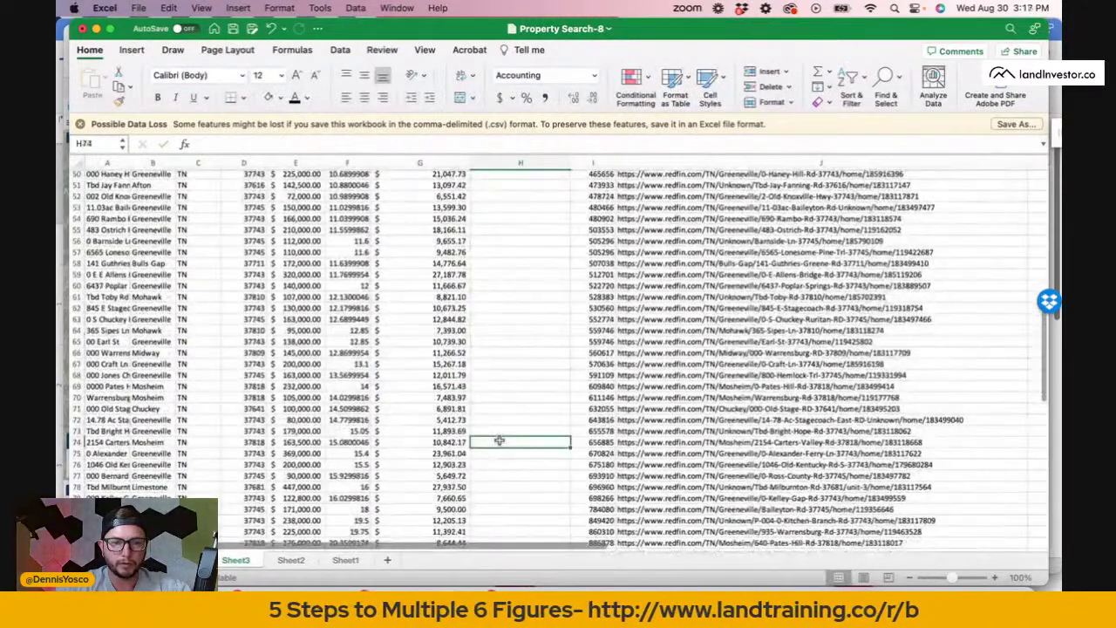
{"action": "left_click", "coordinate": [497, 432]}
{"action": "type", "text": "=av"}
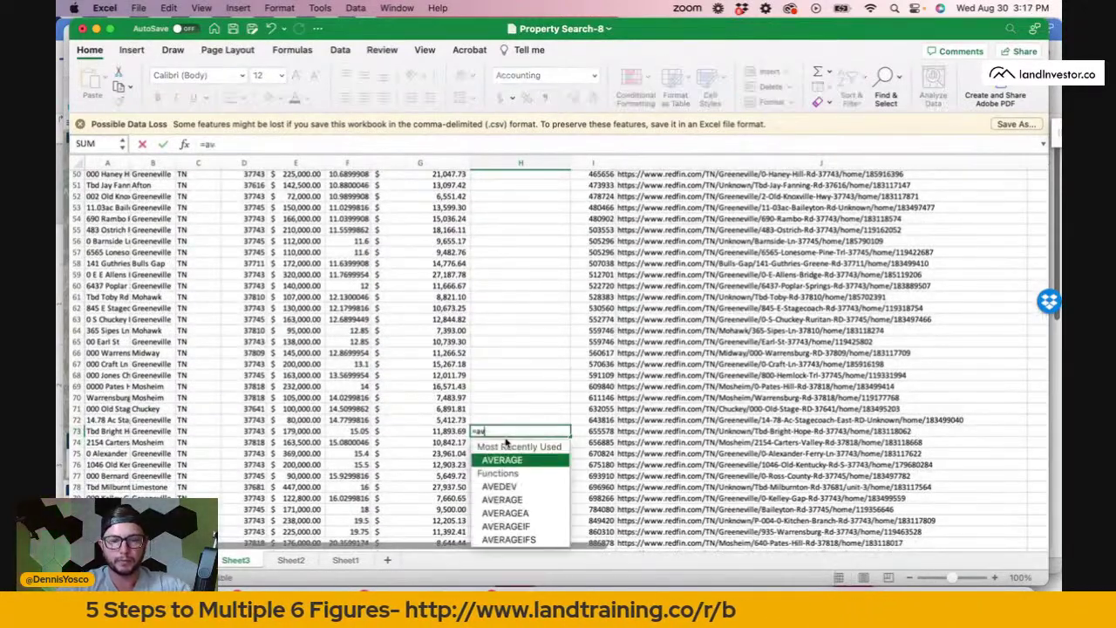
{"action": "double_click", "coordinate": [528, 459]}
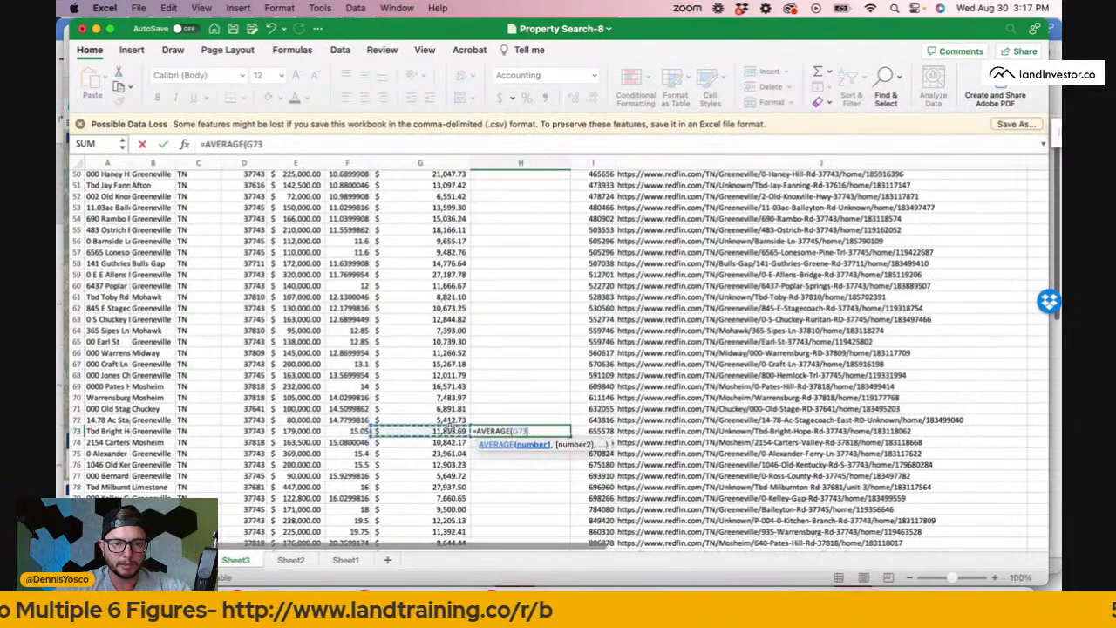
{"action": "scroll", "coordinate": [410, 338], "scroll_direction": "down", "scroll_amount": 6}
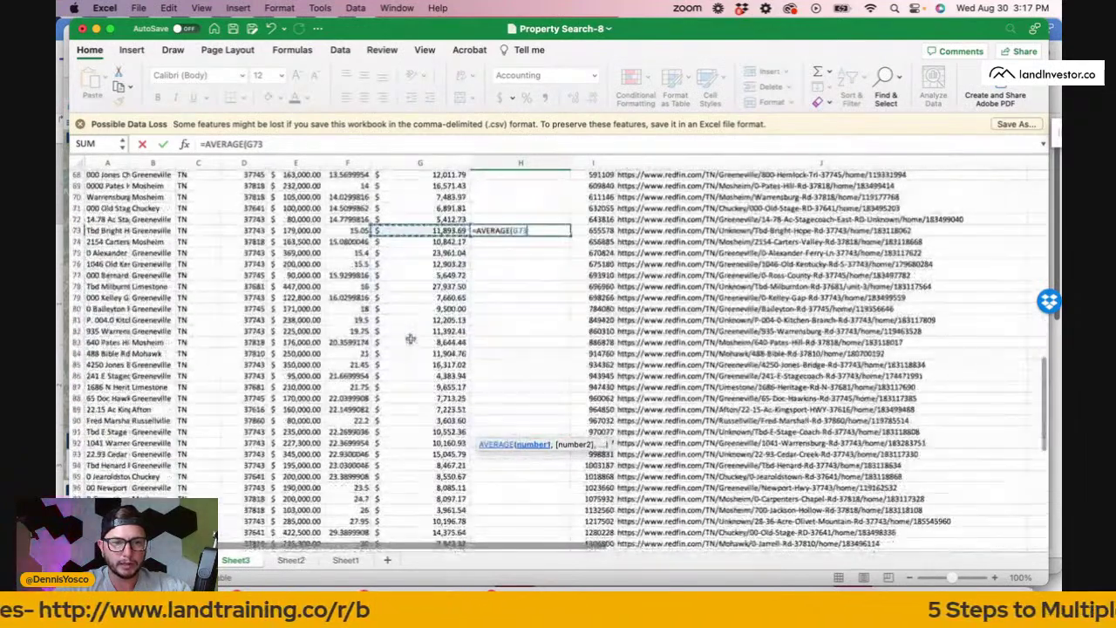
{"action": "left_click", "coordinate": [410, 337], "text": "shift"}
{"action": "key", "text": "Return"}
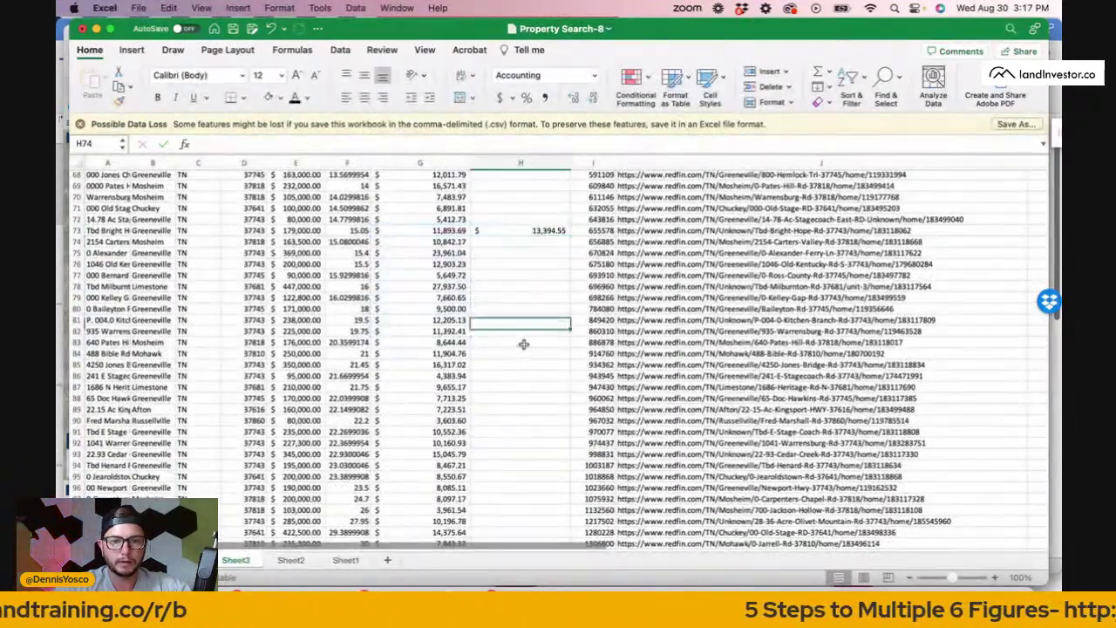
In H83, enter an AVERAGE formula over the PPA values G83 to G101, covering the sales from 20 to 30 acres.
{"action": "type", "text": "=av"}
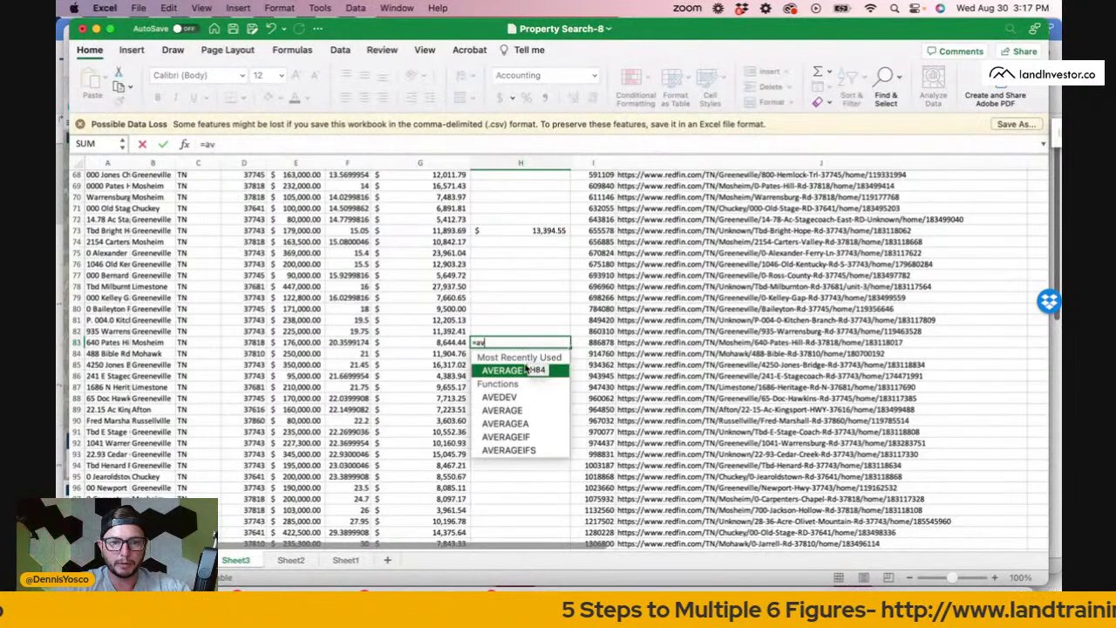
{"action": "double_click", "coordinate": [523, 370]}
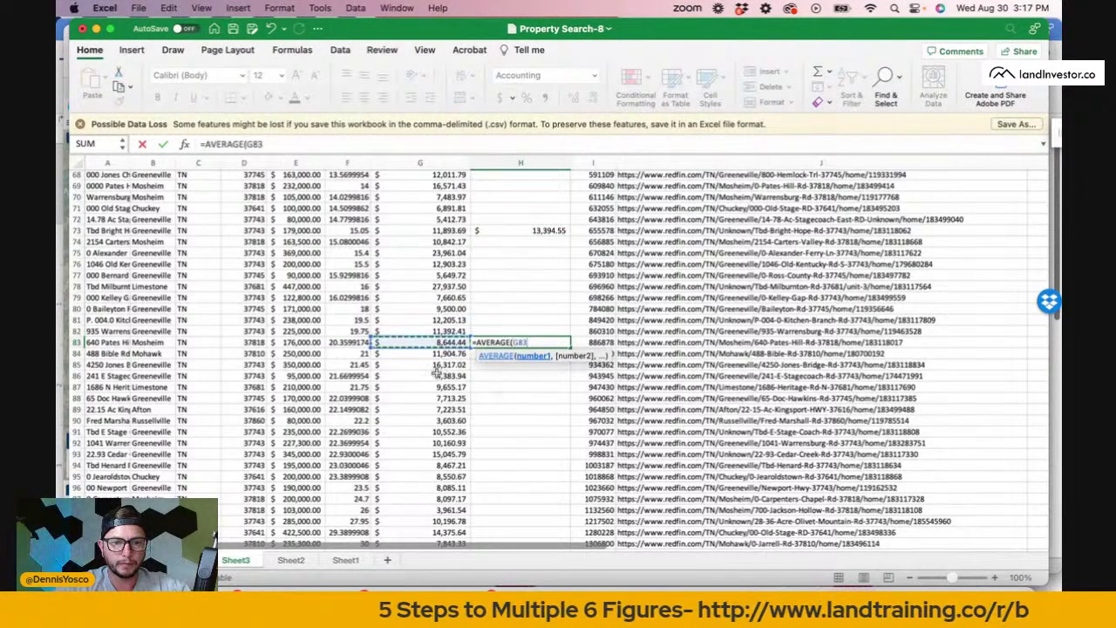
{"action": "scroll", "coordinate": [429, 420], "scroll_direction": "down", "scroll_amount": 3}
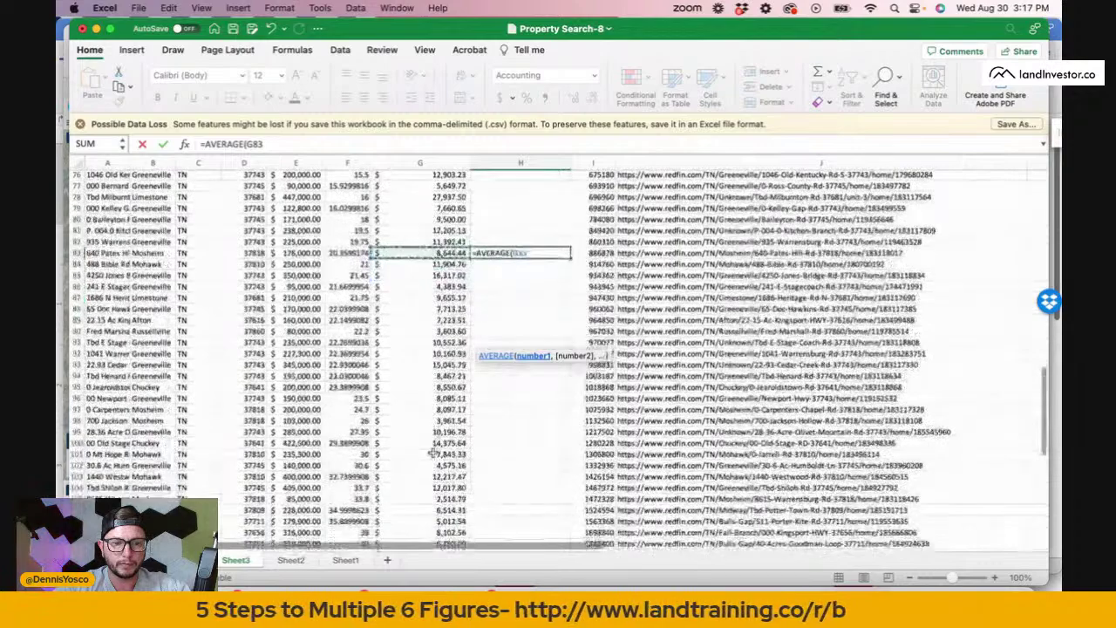
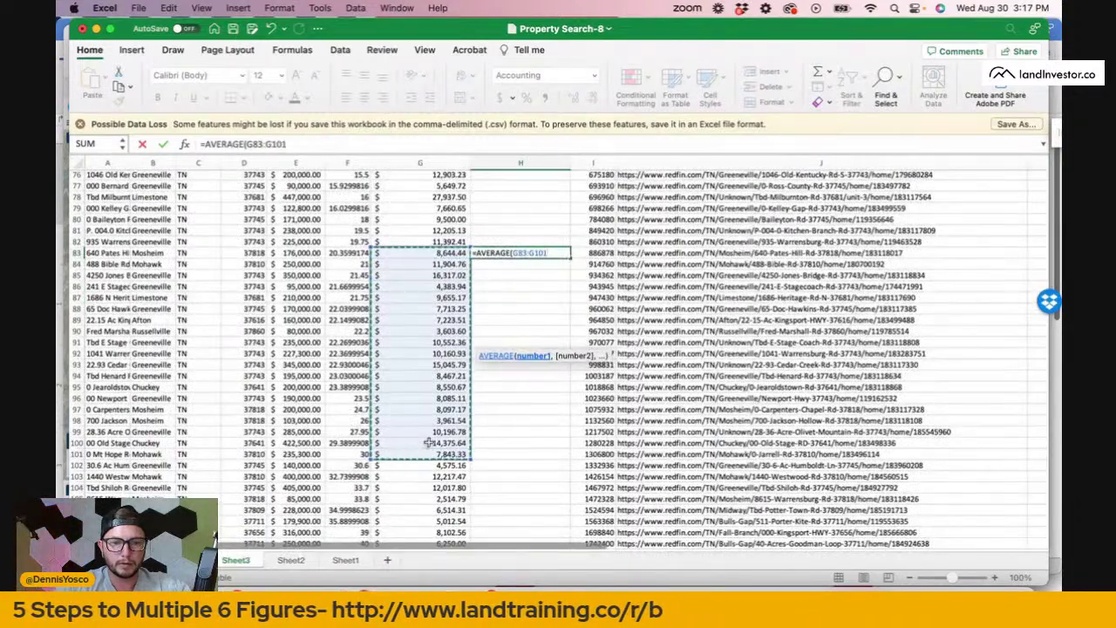
{"action": "key", "text": "Return"}
Review the averages of all acreage ranges and check the 15-to-20-acre PPA values for outliers.
{"action": "scroll", "coordinate": [529, 417], "scroll_direction": "up", "scroll_amount": 15}
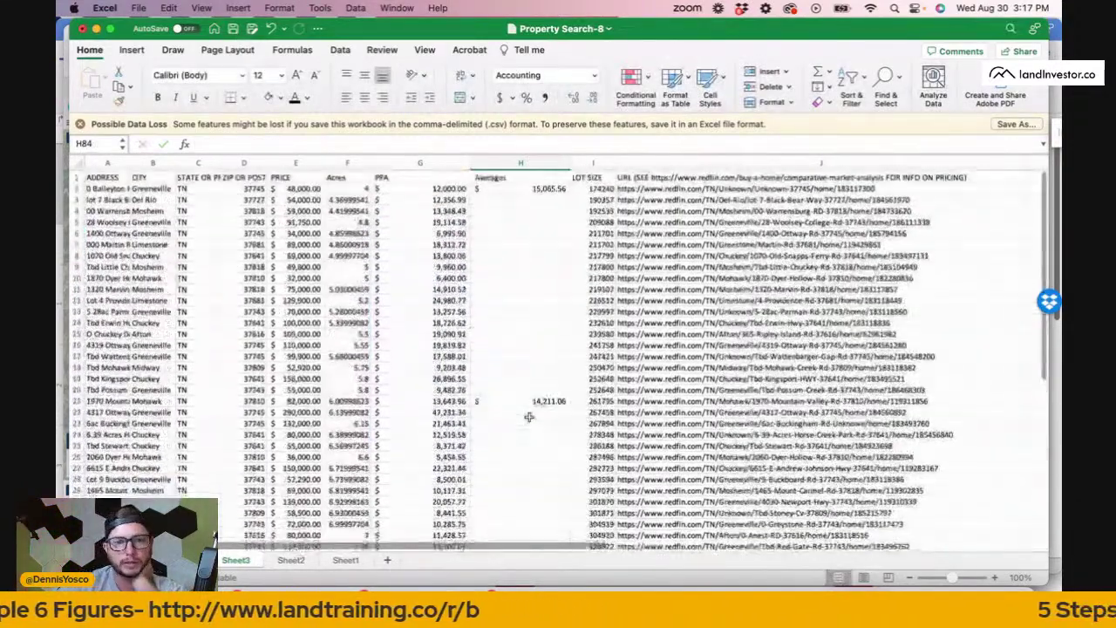
{"action": "scroll", "coordinate": [528, 417], "scroll_direction": "down", "scroll_amount": 9}
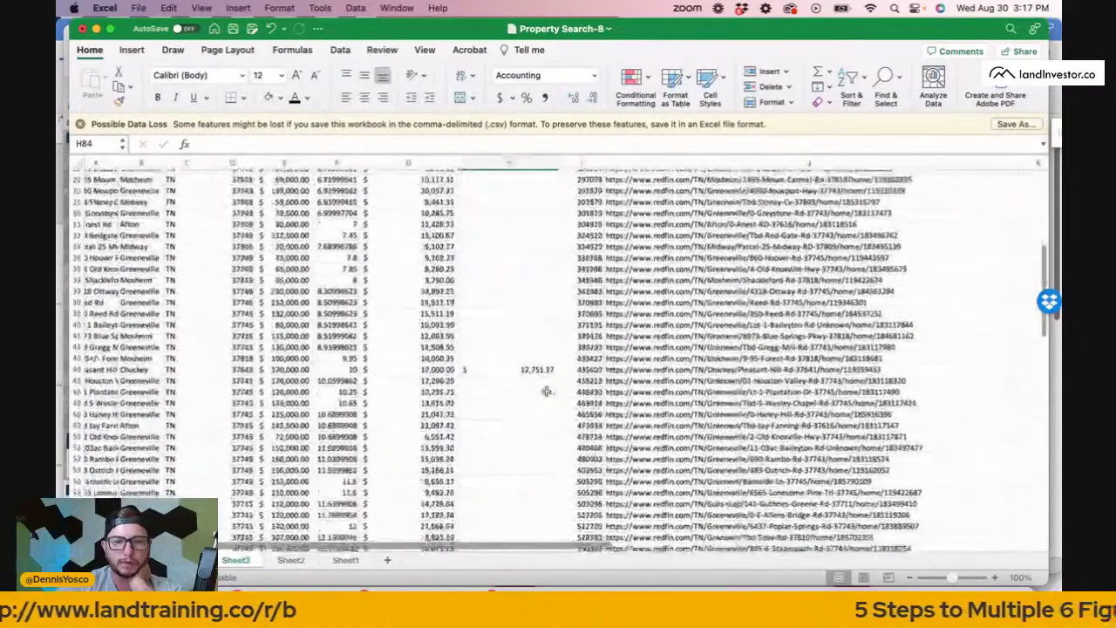
{"action": "scroll", "coordinate": [547, 392], "scroll_direction": "down", "scroll_amount": 7}
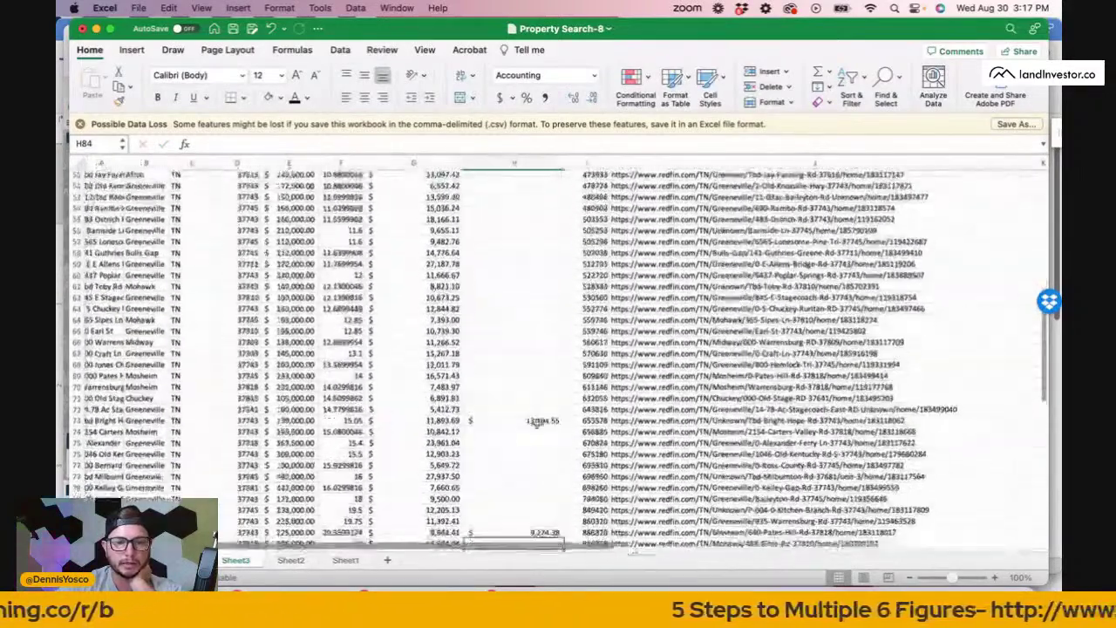
{"action": "scroll", "coordinate": [538, 423], "scroll_direction": "down", "scroll_amount": 2}
{"action": "left_click", "coordinate": [443, 447]}
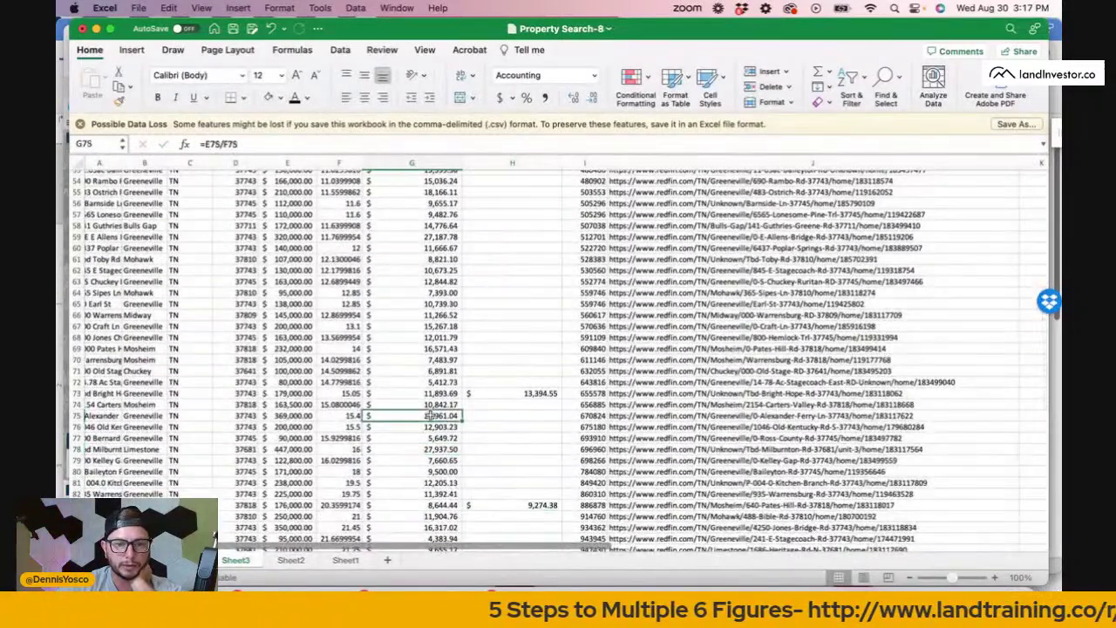
{"action": "scroll", "coordinate": [466, 483], "scroll_direction": "down", "scroll_amount": 2}
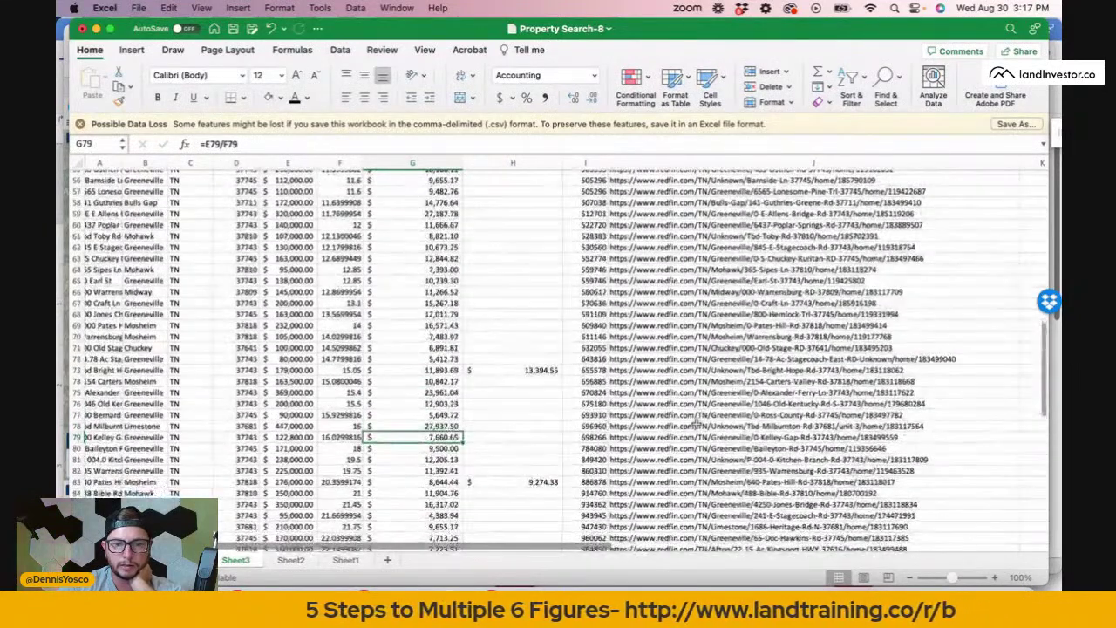
Open the Redfin listing of the 16-acre sale in row 78 and read its full property description.
{"action": "left_click", "coordinate": [698, 427]}
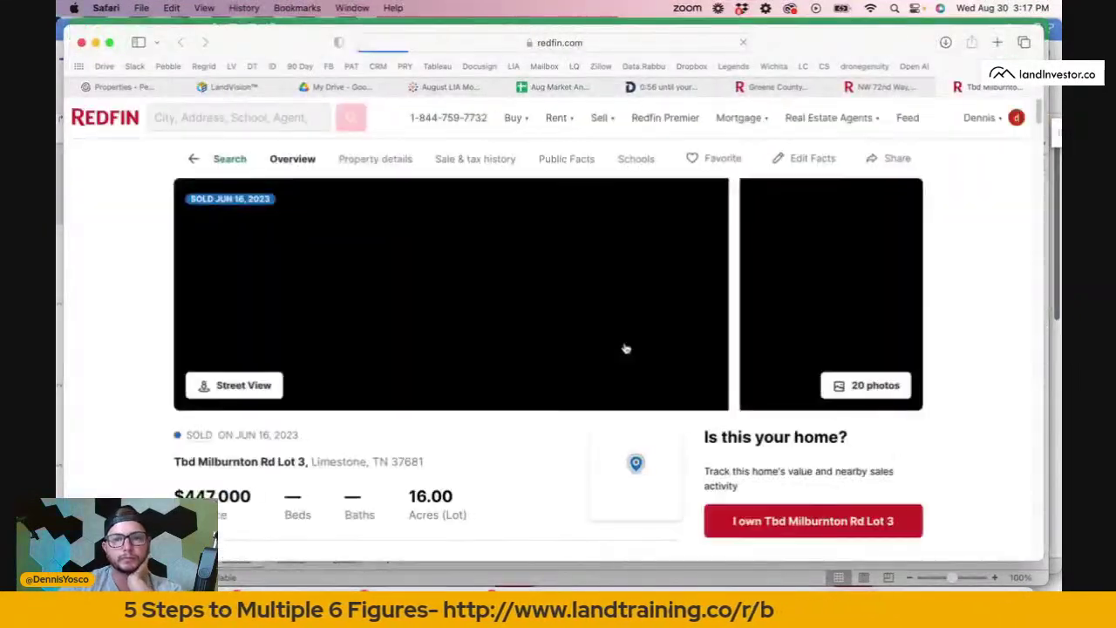
{"action": "scroll", "coordinate": [559, 397], "scroll_direction": "down", "scroll_amount": 3}
{"action": "scroll", "coordinate": [559, 397], "scroll_direction": "down", "scroll_amount": 3}
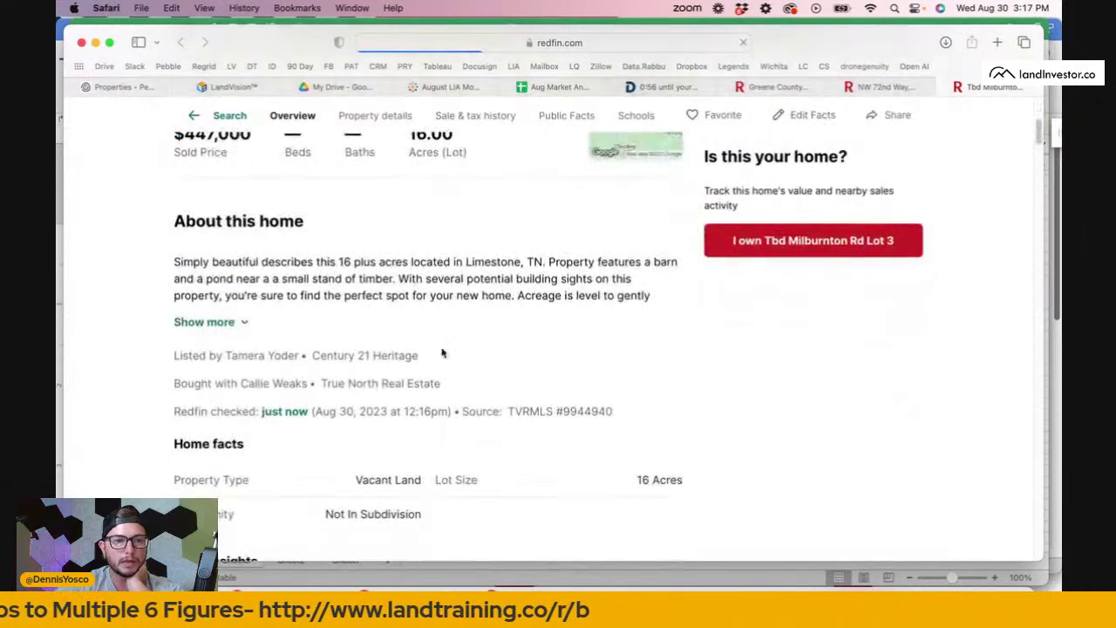
{"action": "left_click", "coordinate": [455, 274]}
{"action": "scroll", "coordinate": [455, 274], "scroll_direction": "down", "scroll_amount": 1}
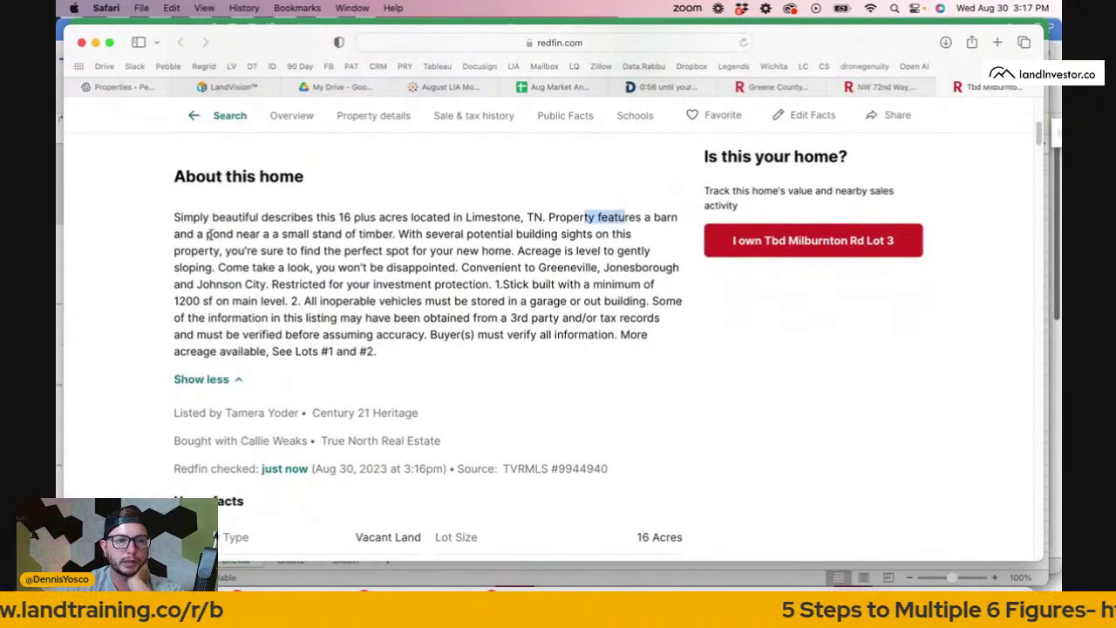
{"action": "scroll", "coordinate": [376, 291], "scroll_direction": "down", "scroll_amount": 1}
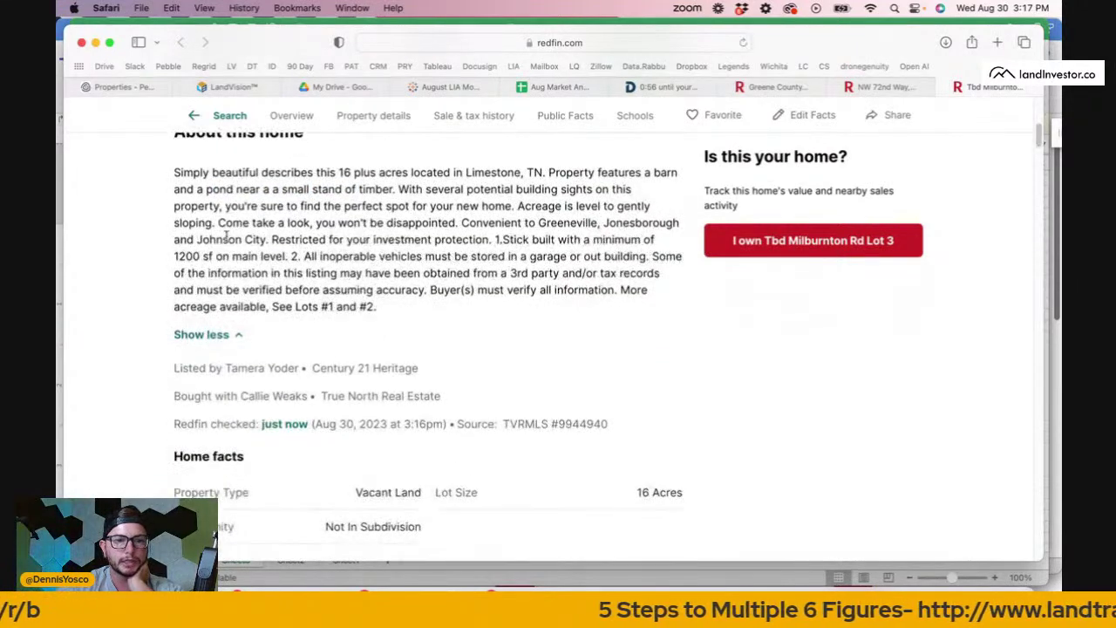
{"action": "left_click_drag", "start_coordinate": [269, 239], "coordinate": [301, 255]}
{"action": "scroll", "coordinate": [354, 254], "scroll_direction": "down", "scroll_amount": 1}
{"action": "scroll", "coordinate": [354, 255], "scroll_direction": "up", "scroll_amount": 10}
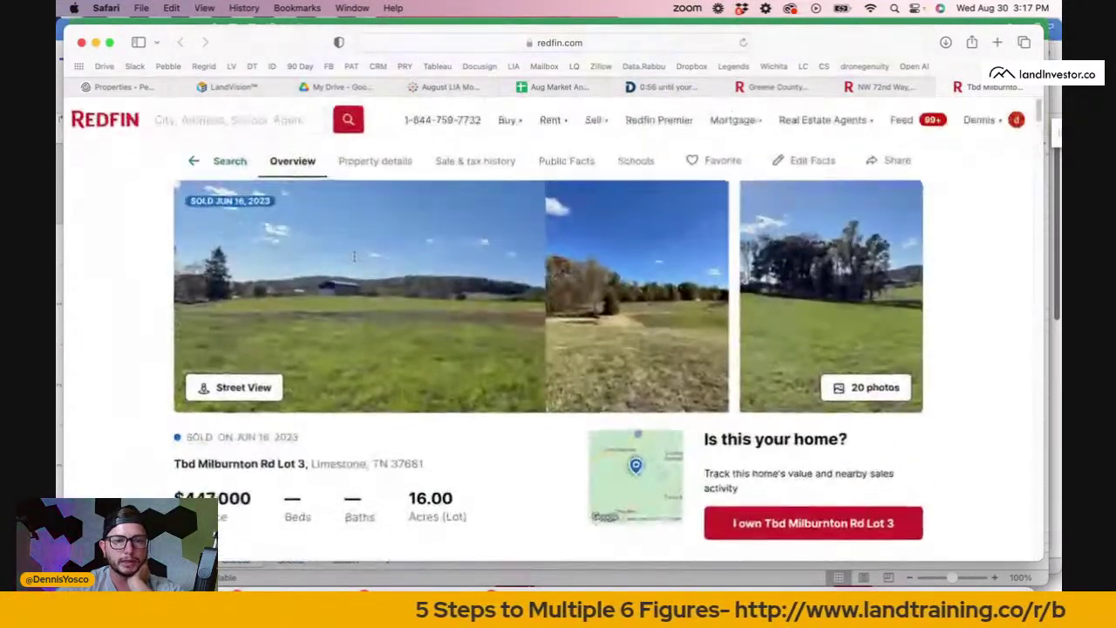
Browse the 16-acre listing's photos, view the barn picture, and close the gallery.
{"action": "left_click", "coordinate": [768, 273]}
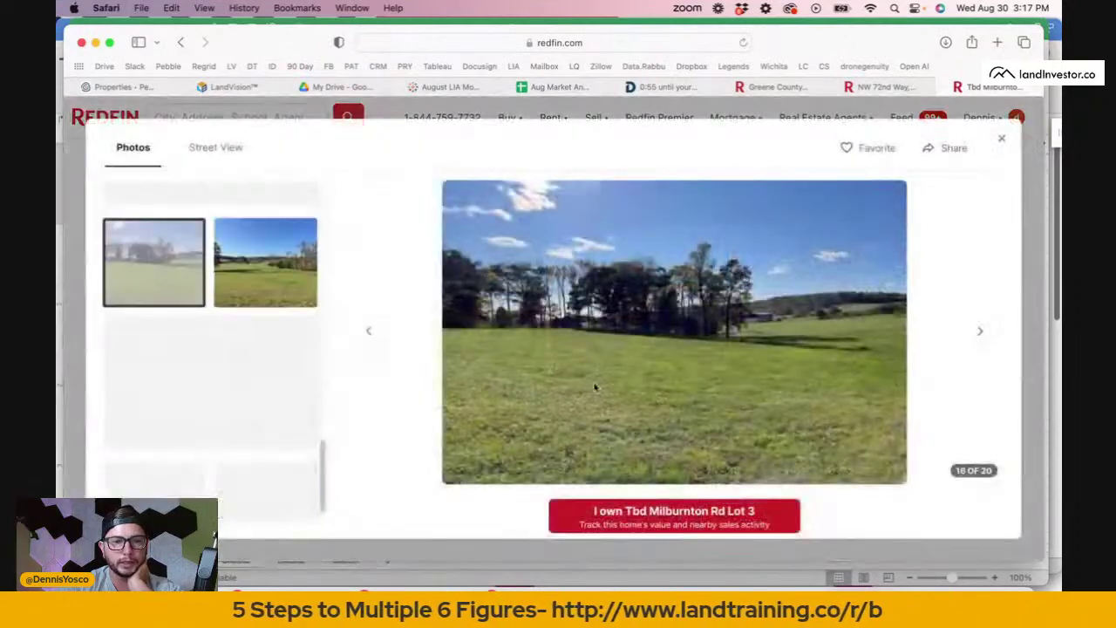
{"action": "scroll", "coordinate": [314, 391], "scroll_direction": "down", "scroll_amount": 3}
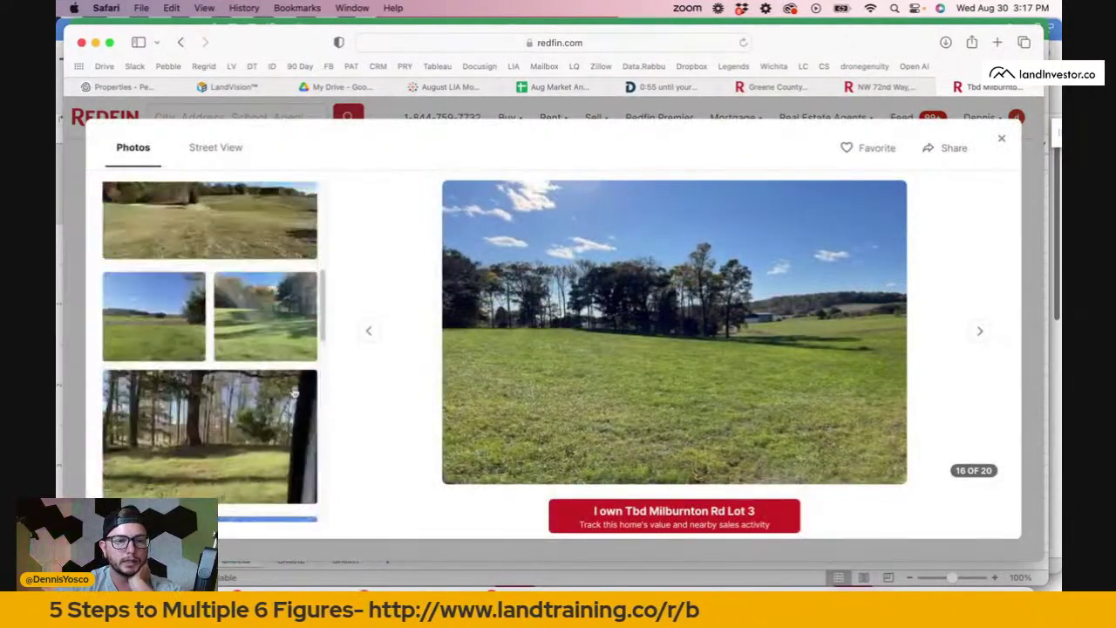
{"action": "scroll", "coordinate": [295, 394], "scroll_direction": "up", "scroll_amount": 6}
{"action": "left_click", "coordinate": [314, 326]}
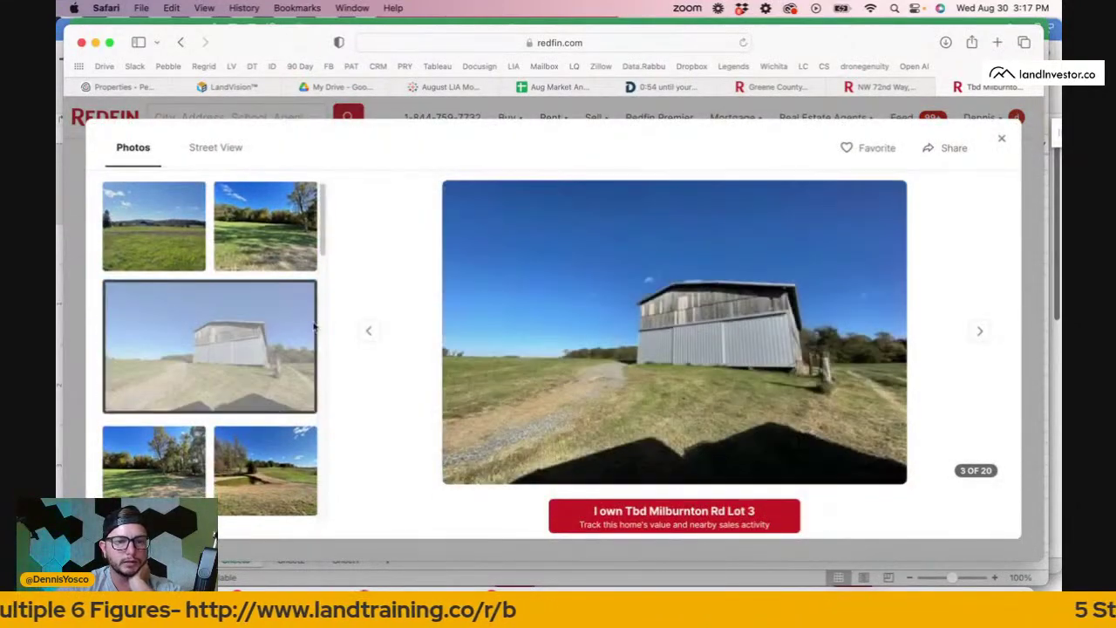
{"action": "left_click", "coordinate": [1002, 139]}
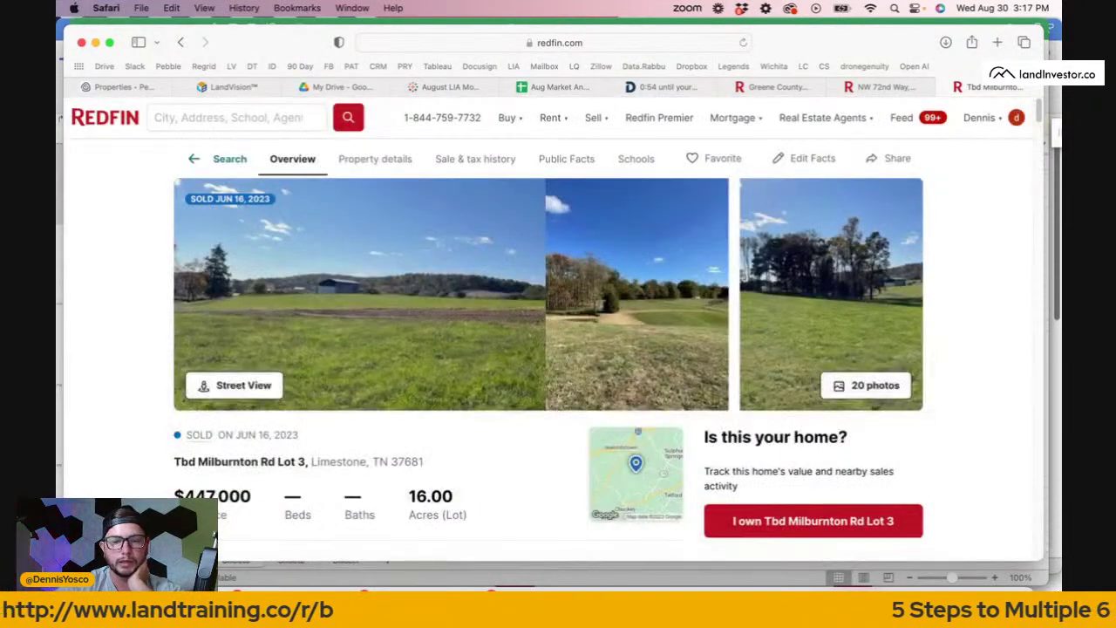
Switch back to Excel and delete row 78, the 16-acre sale priced at $447,000.
{"action": "left_click", "coordinate": [575, 593]}
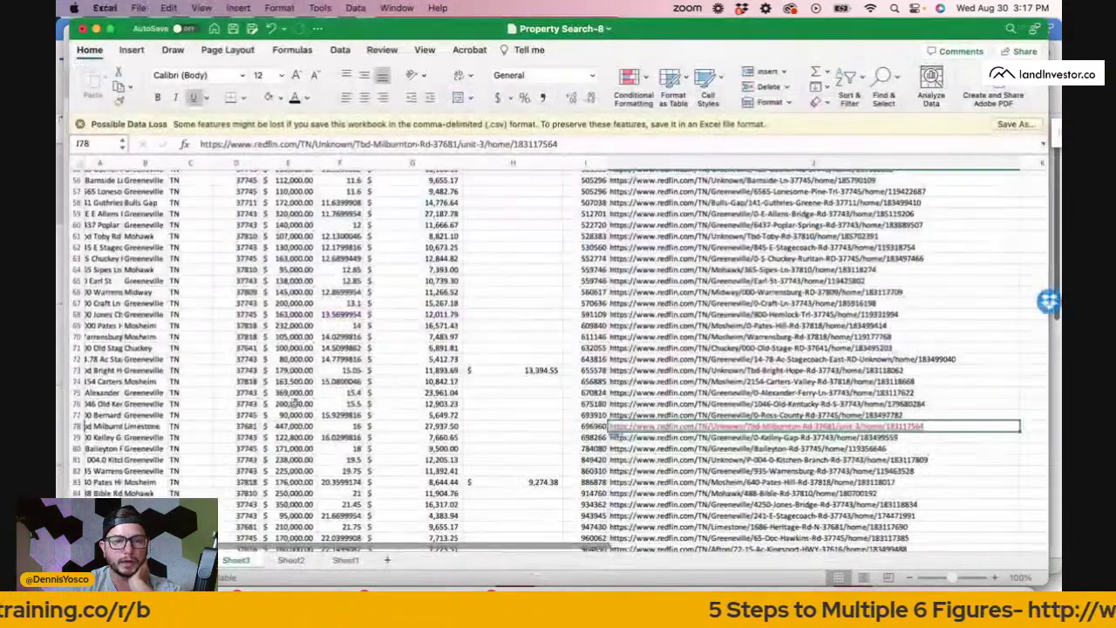
{"action": "left_click", "coordinate": [76, 426]}
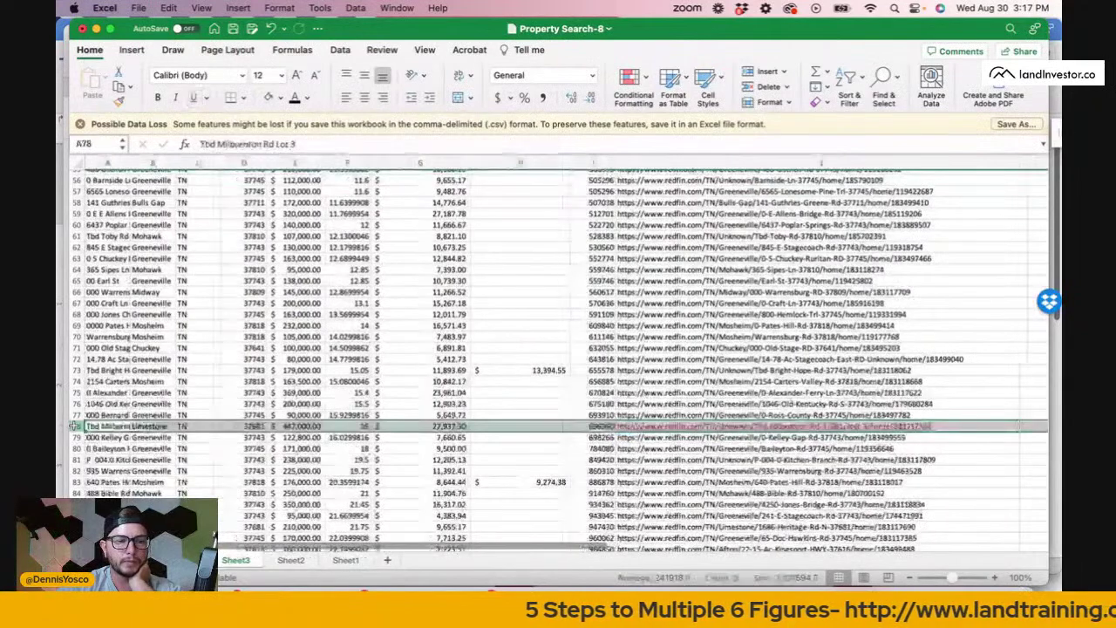
{"action": "right_click", "coordinate": [77, 425]}
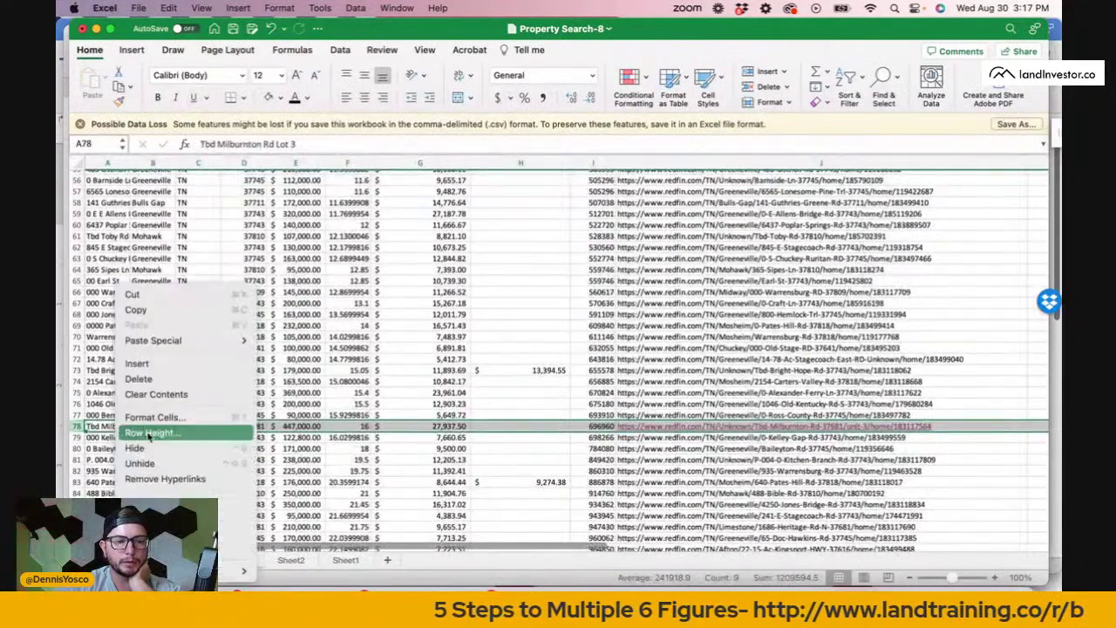
{"action": "left_click", "coordinate": [138, 378]}
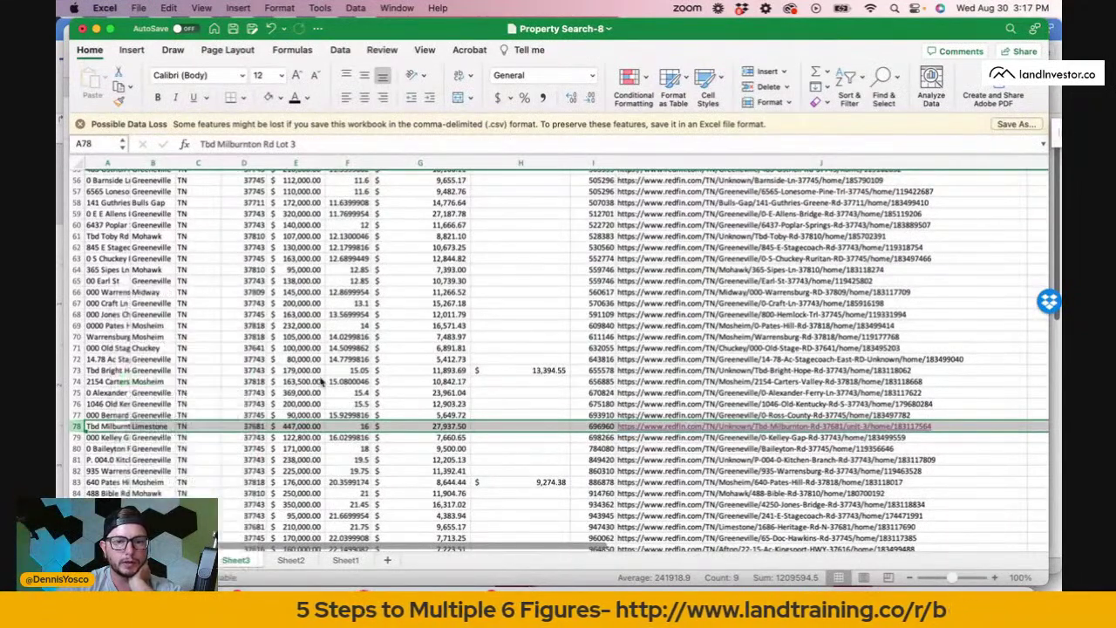
Open the Redfin listing of the 15.4-acre sale in row 75, browse its photos, and close the gallery.
{"action": "left_click", "coordinate": [632, 392]}
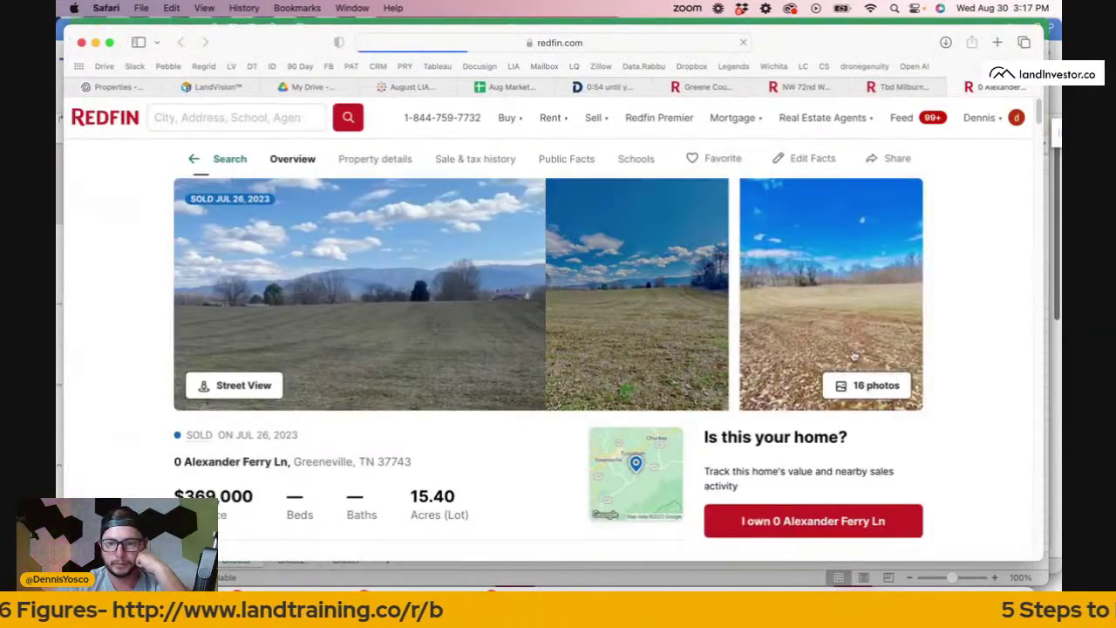
{"action": "left_click", "coordinate": [628, 378]}
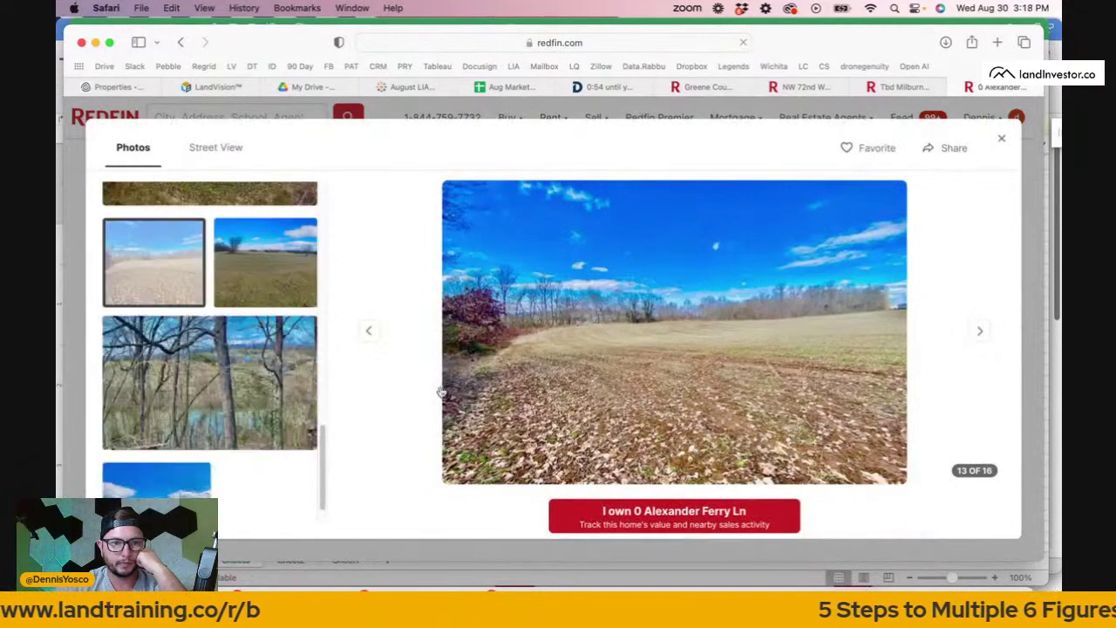
{"action": "left_click", "coordinate": [371, 342]}
{"action": "left_click", "coordinate": [371, 343]}
{"action": "left_click", "coordinate": [371, 343]}
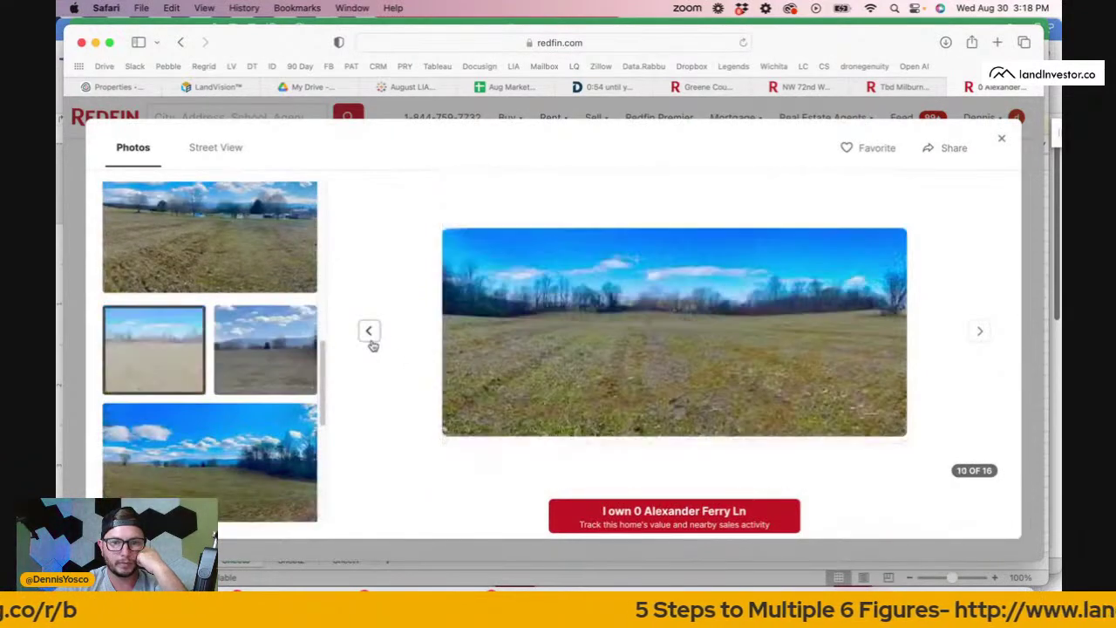
{"action": "left_click", "coordinate": [370, 342]}
{"action": "left_click", "coordinate": [369, 342]}
{"action": "left_click", "coordinate": [370, 342]}
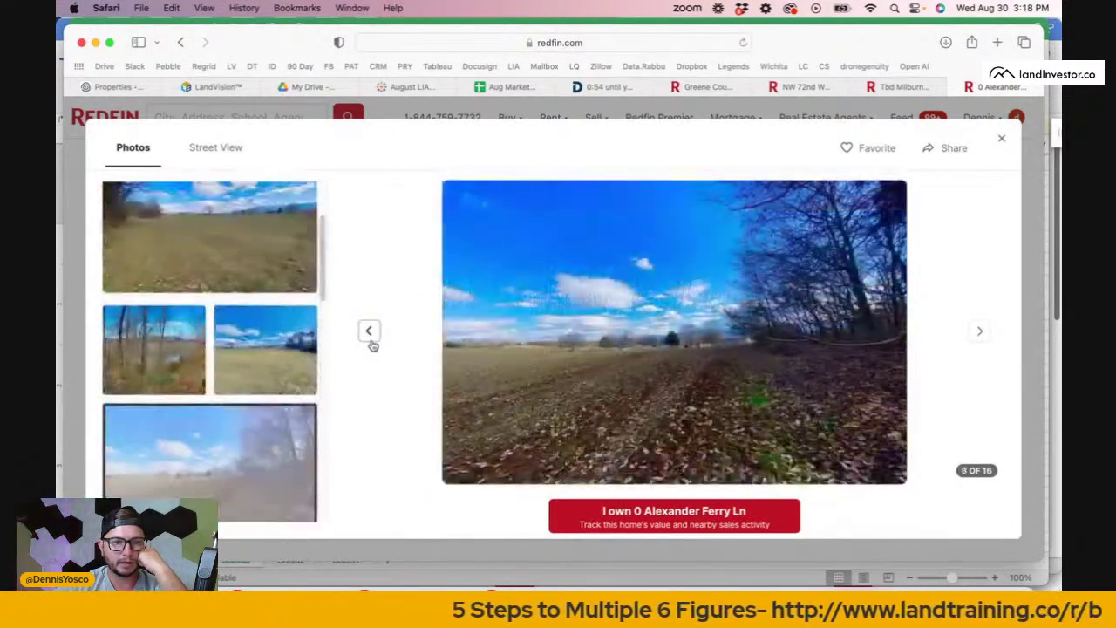
{"action": "left_click", "coordinate": [371, 343]}
{"action": "left_click", "coordinate": [370, 343]}
{"action": "left_click", "coordinate": [371, 343]}
{"action": "left_click", "coordinate": [370, 343]}
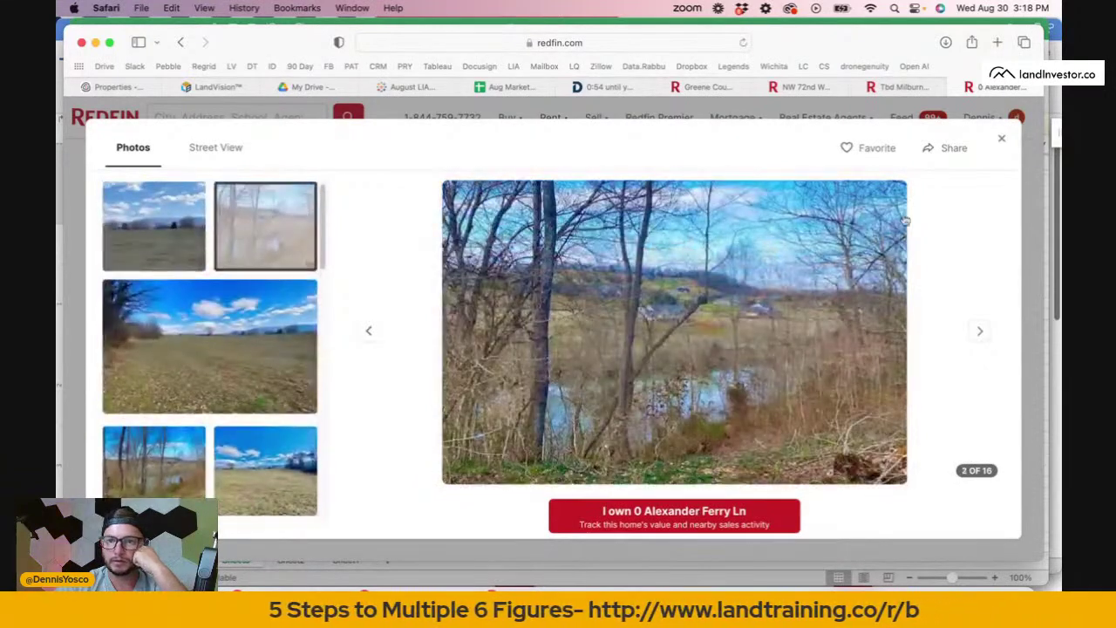
{"action": "left_click", "coordinate": [1002, 139]}
Read the 15.4-acre listing's property description and close the two reviewed listing tabs.
{"action": "scroll", "coordinate": [399, 444], "scroll_direction": "down", "scroll_amount": 5}
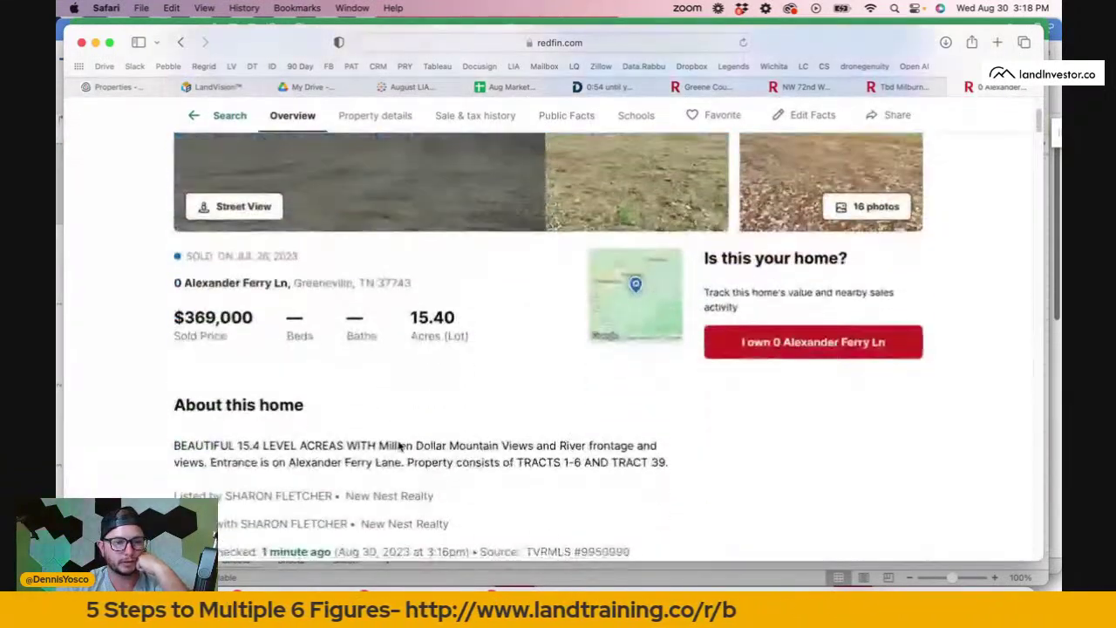
{"action": "left_click", "coordinate": [460, 414]}
{"action": "scroll", "coordinate": [458, 411], "scroll_direction": "down", "scroll_amount": 1}
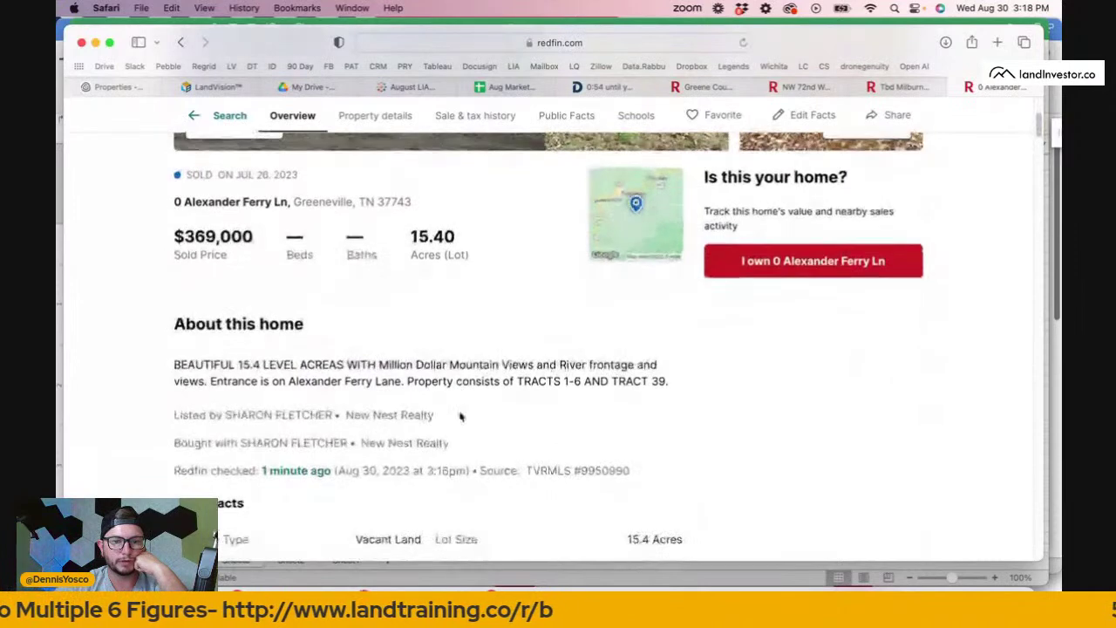
{"action": "scroll", "coordinate": [776, 191], "scroll_direction": "up", "scroll_amount": 5}
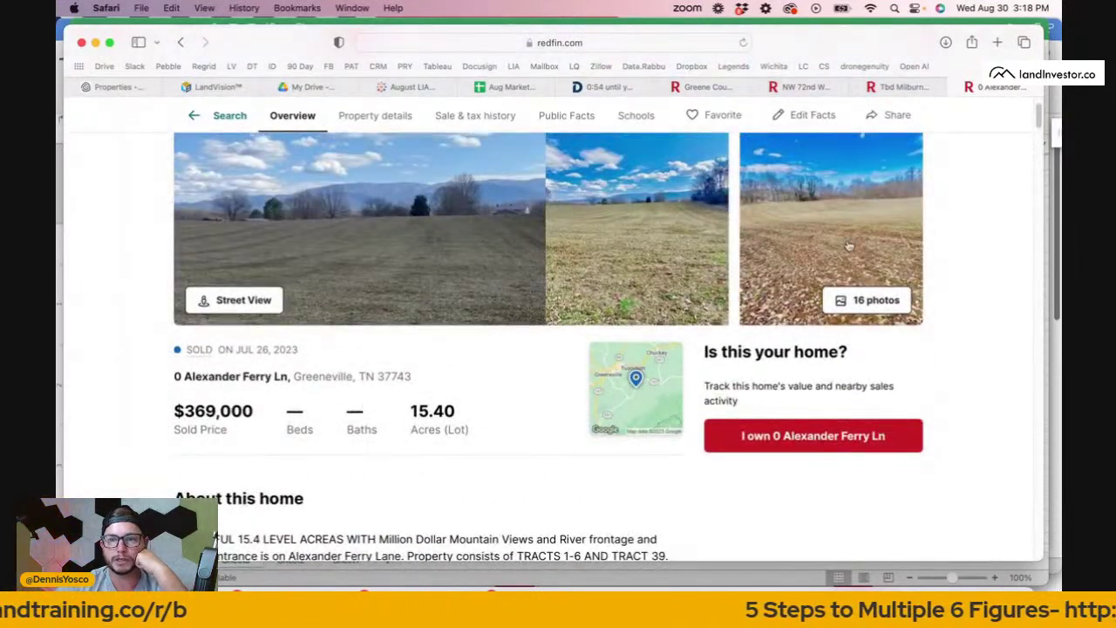
{"action": "left_click", "coordinate": [859, 87]}
{"action": "left_click", "coordinate": [859, 87]}
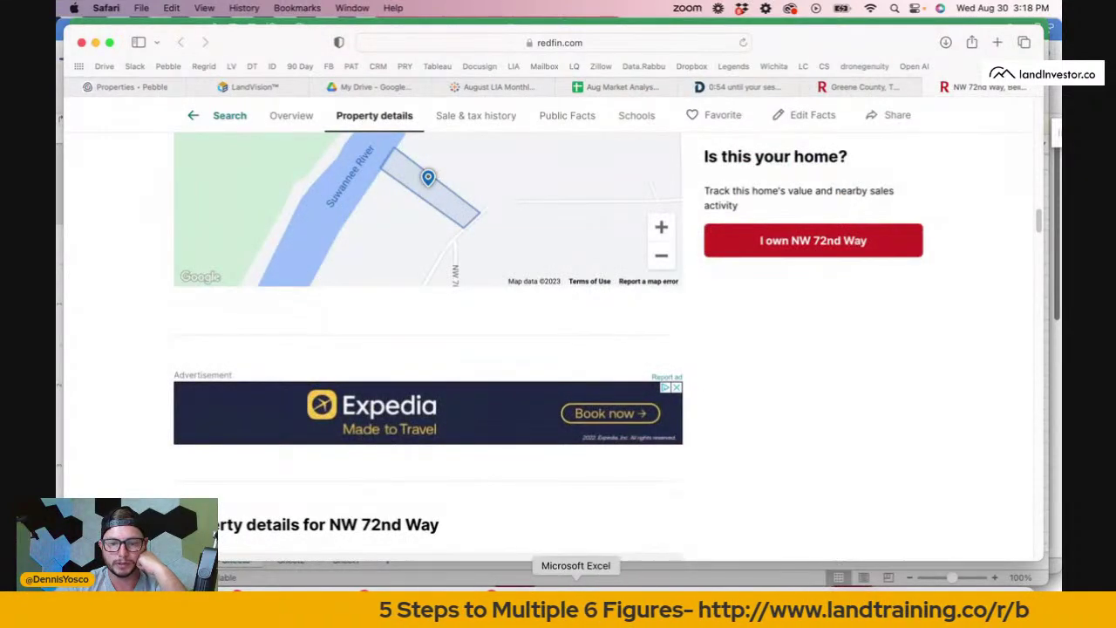
Switch back to Excel and review the range averages and the price-per-acre values of the larger sales for outliers.
{"action": "left_click", "coordinate": [576, 601]}
{"action": "scroll", "coordinate": [620, 358], "scroll_direction": "up", "scroll_amount": 5}
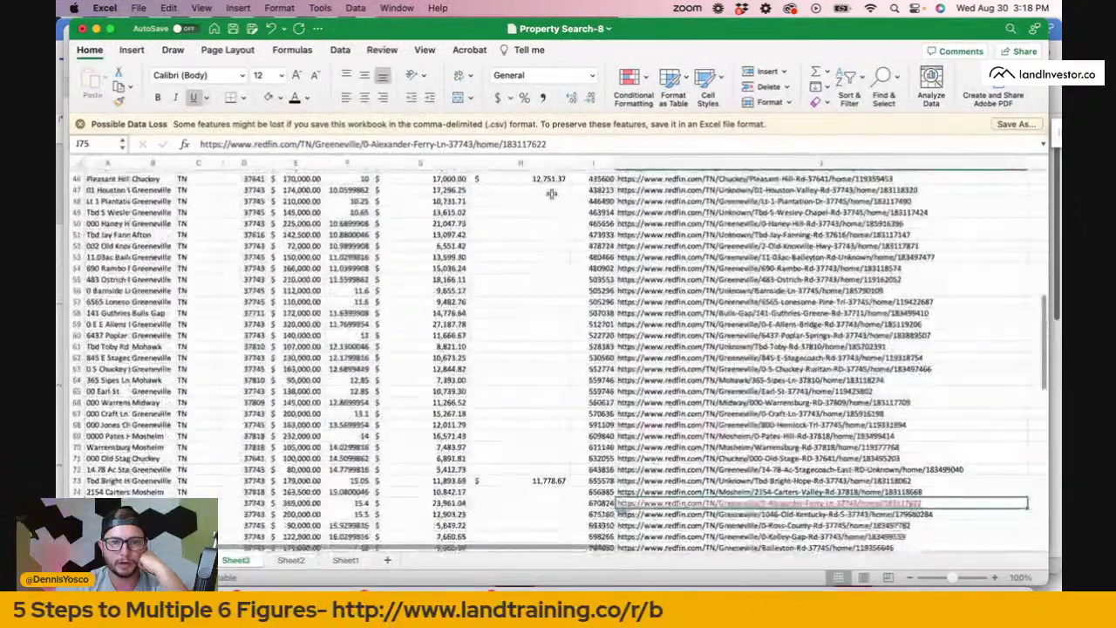
{"action": "scroll", "coordinate": [563, 481], "scroll_direction": "down", "scroll_amount": 5}
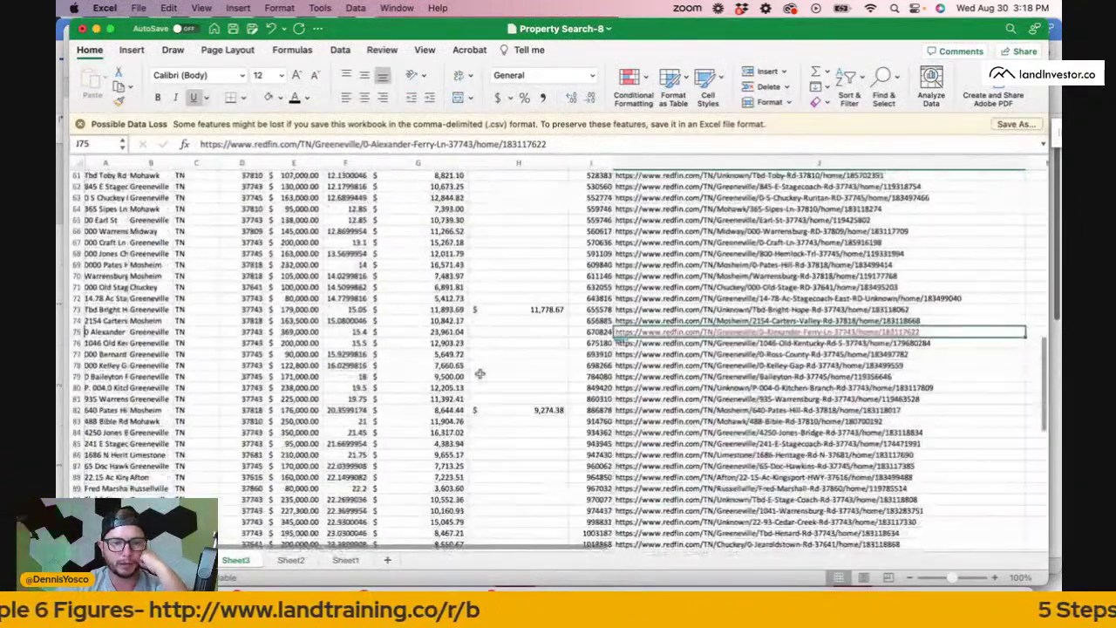
{"action": "scroll", "coordinate": [455, 349], "scroll_direction": "up", "scroll_amount": 4}
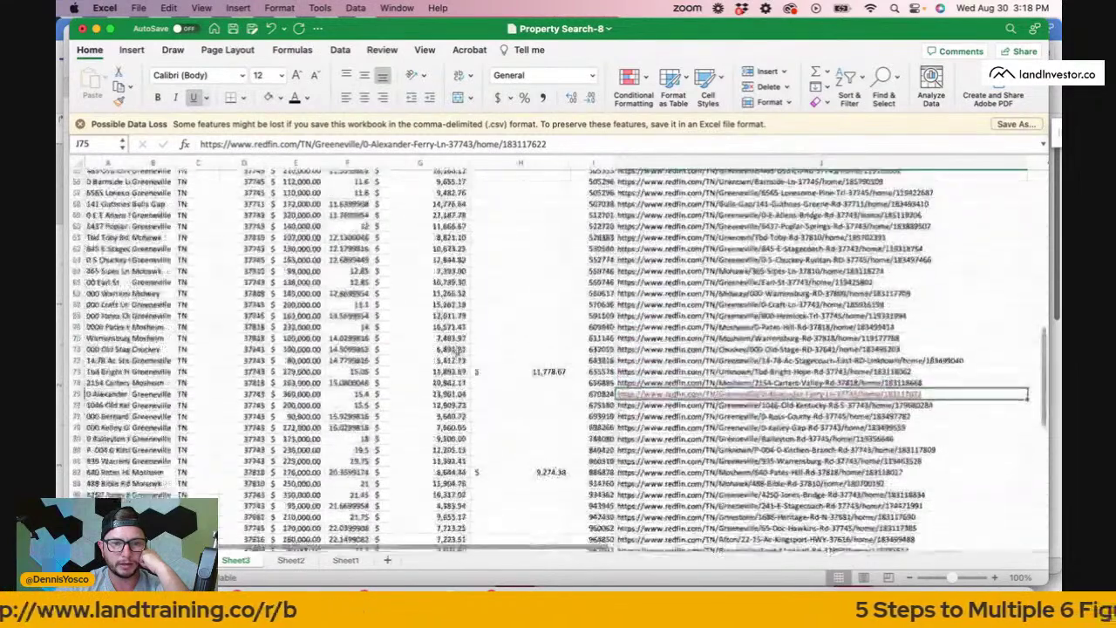
{"action": "scroll", "coordinate": [459, 296], "scroll_direction": "down", "scroll_amount": 10}
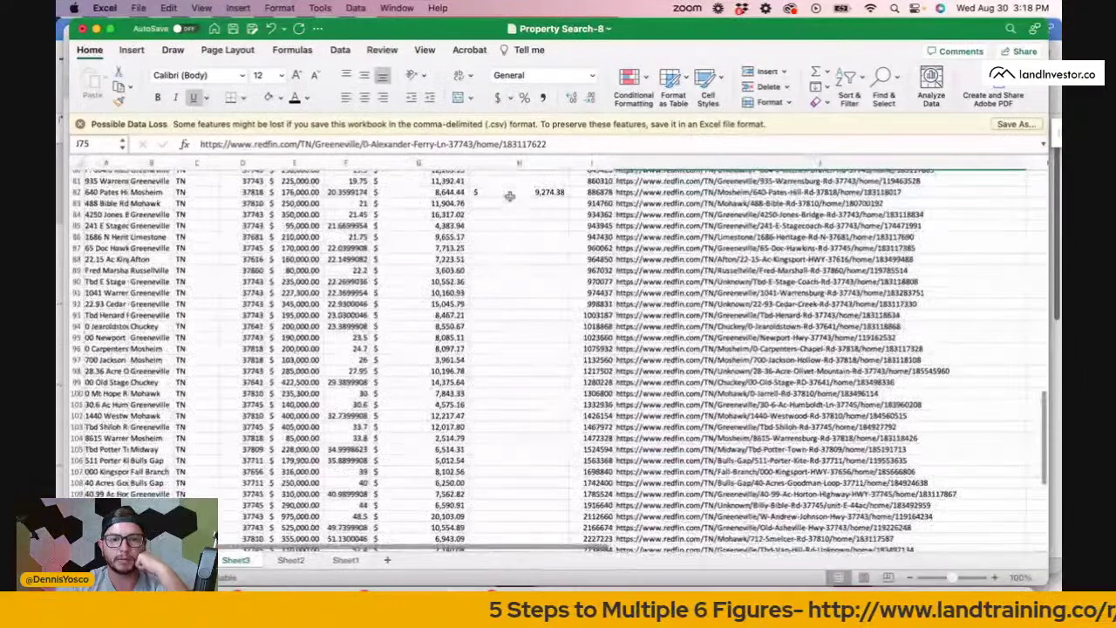
{"action": "scroll", "coordinate": [454, 296], "scroll_direction": "down", "scroll_amount": 1}
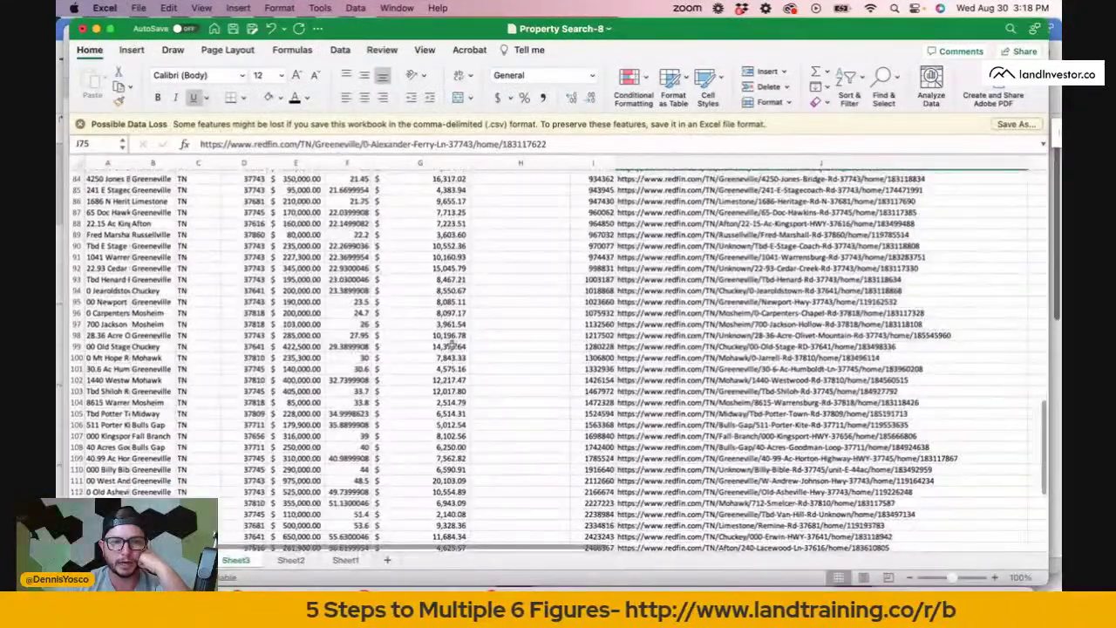
{"action": "scroll", "coordinate": [466, 349], "scroll_direction": "down", "scroll_amount": 5}
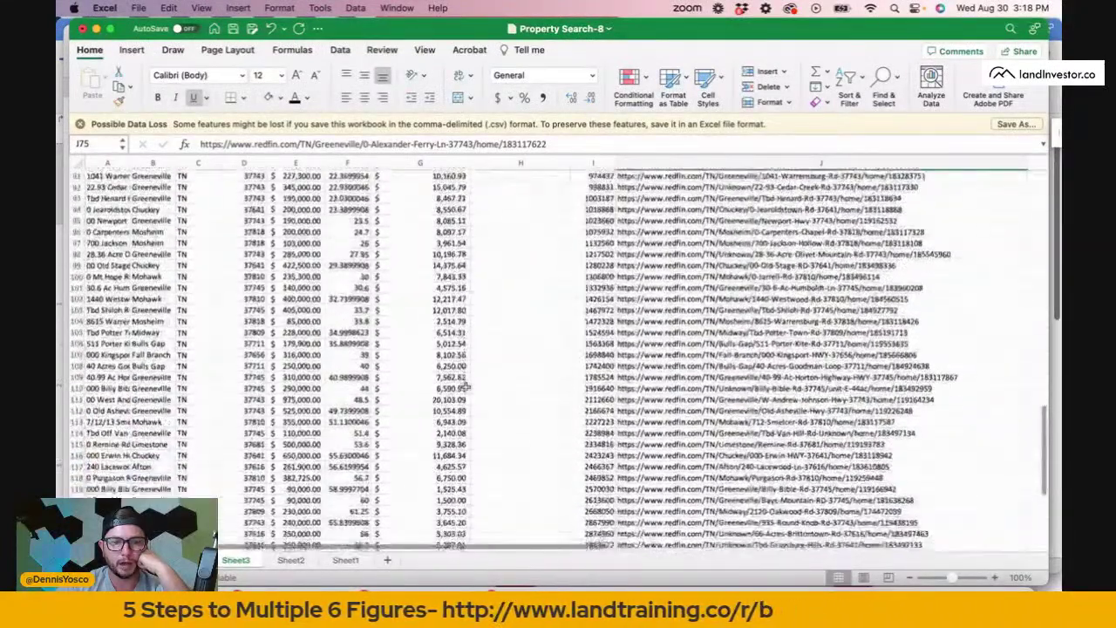
{"action": "scroll", "coordinate": [466, 387], "scroll_direction": "down", "scroll_amount": 1}
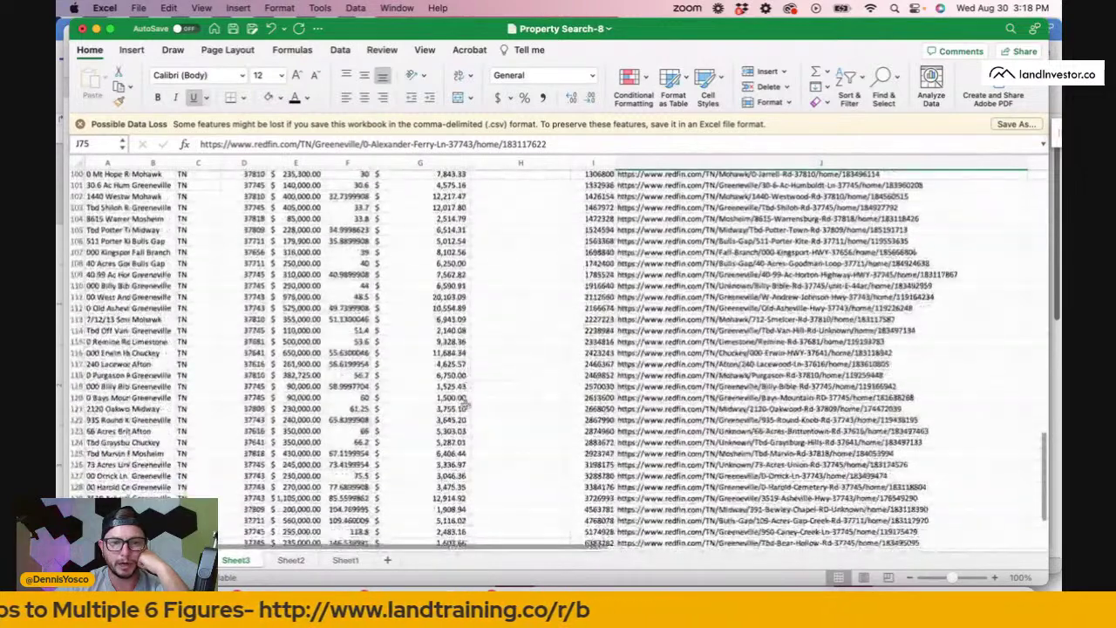
Open the Redfin listing of the 60-acre sale in row 120, examine its parcel images, and read its full property description.
{"action": "left_click", "coordinate": [683, 398]}
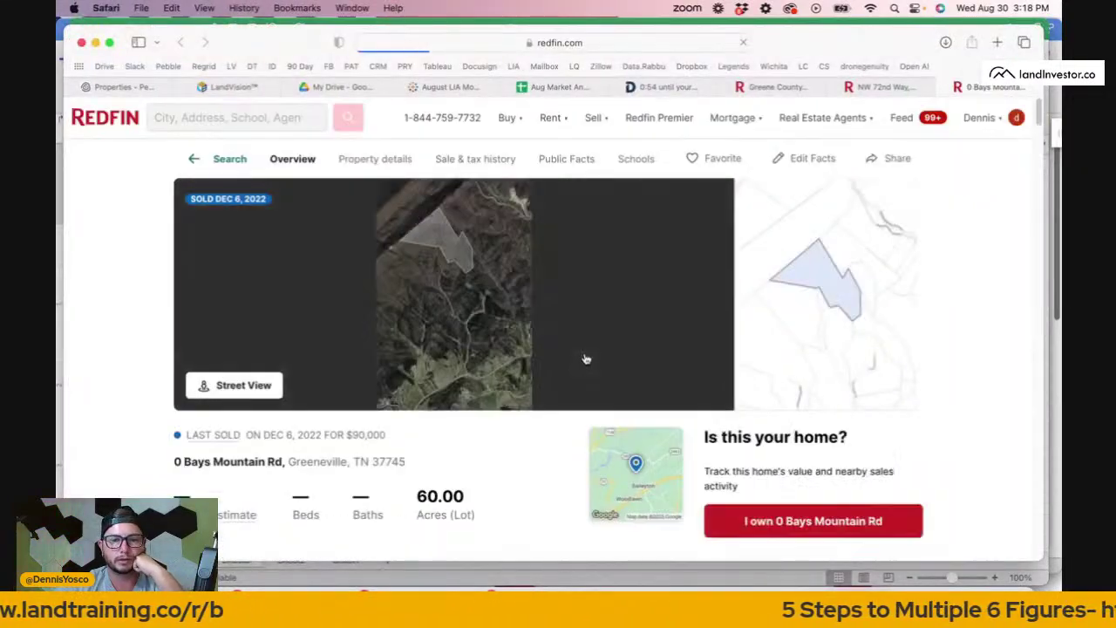
{"action": "scroll", "coordinate": [586, 359], "scroll_direction": "down", "scroll_amount": 1}
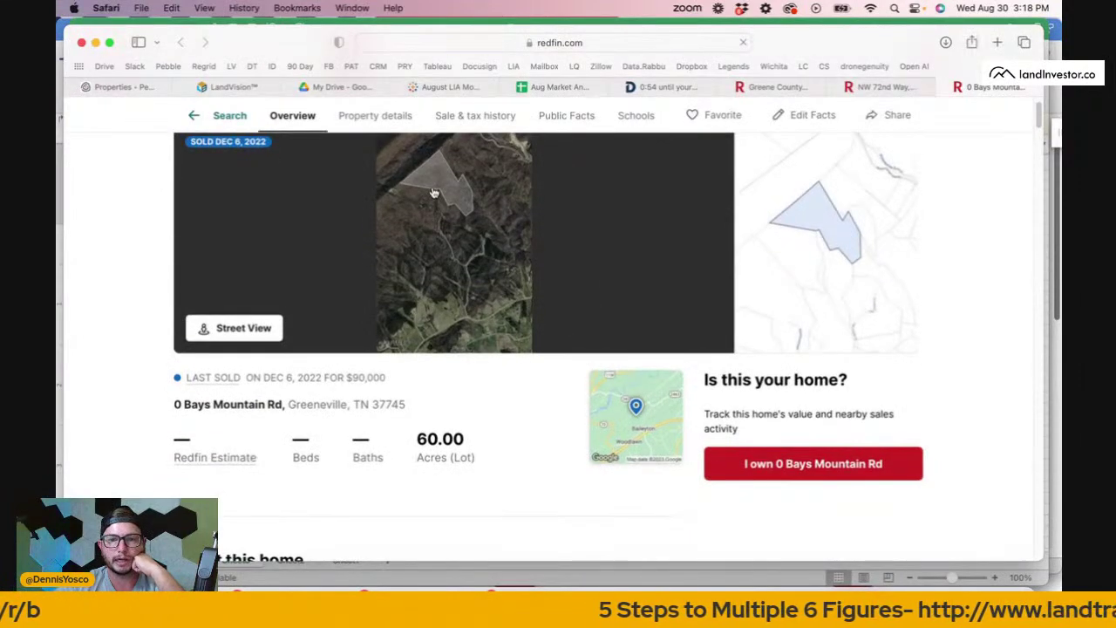
{"action": "scroll", "coordinate": [443, 191], "scroll_direction": "up", "scroll_amount": 1}
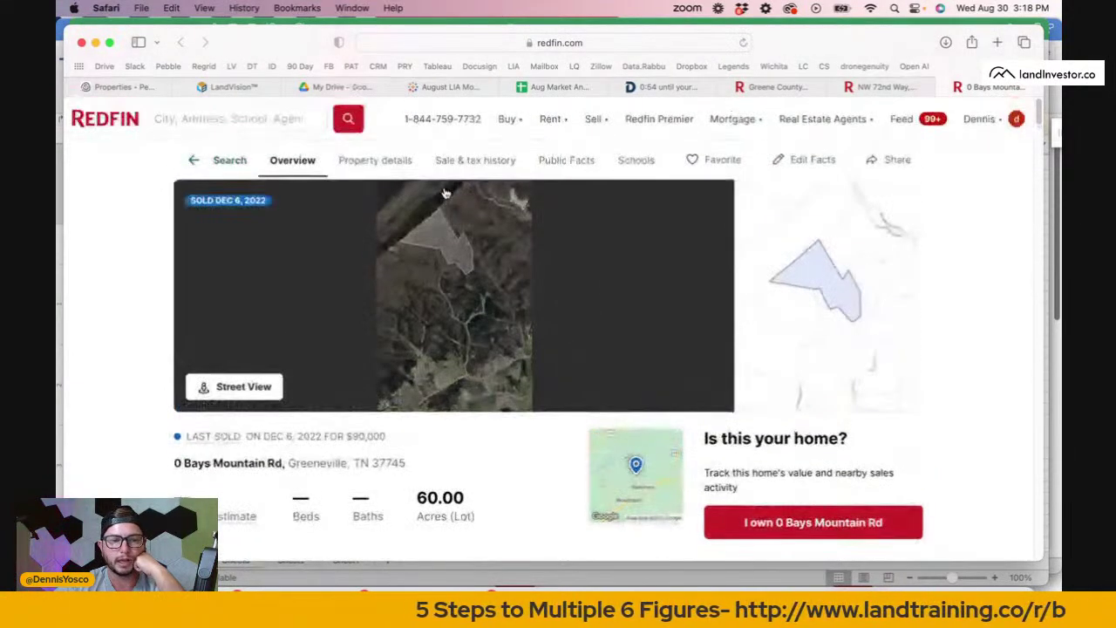
{"action": "scroll", "coordinate": [471, 384], "scroll_direction": "down", "scroll_amount": 4}
{"action": "scroll", "coordinate": [471, 384], "scroll_direction": "down", "scroll_amount": 3}
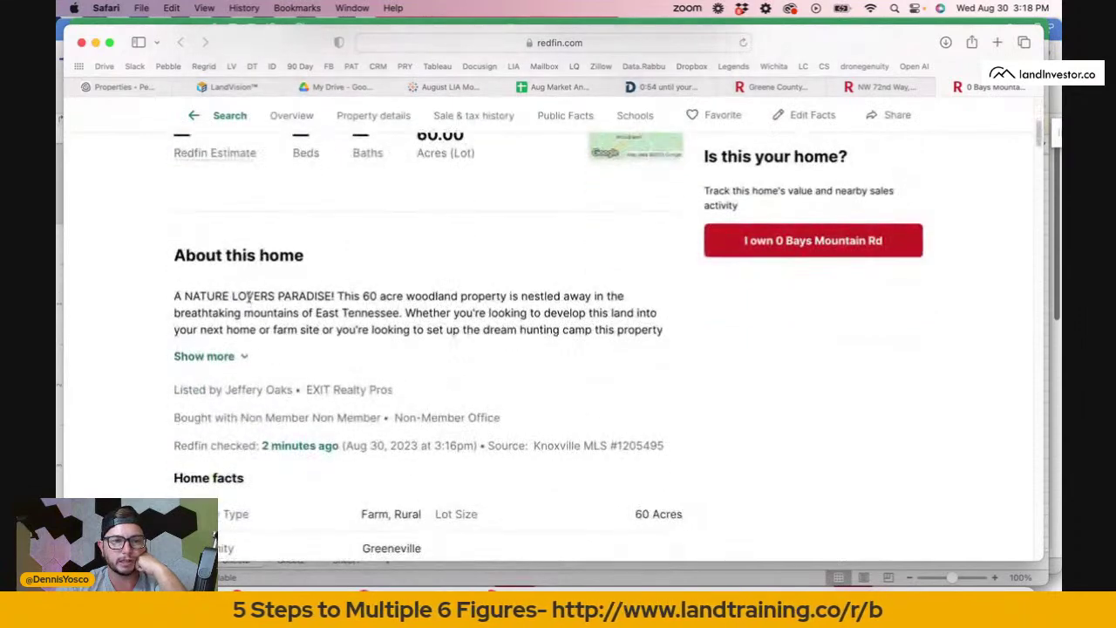
{"action": "left_click", "coordinate": [248, 296]}
{"action": "scroll", "coordinate": [433, 401], "scroll_direction": "down", "scroll_amount": 2}
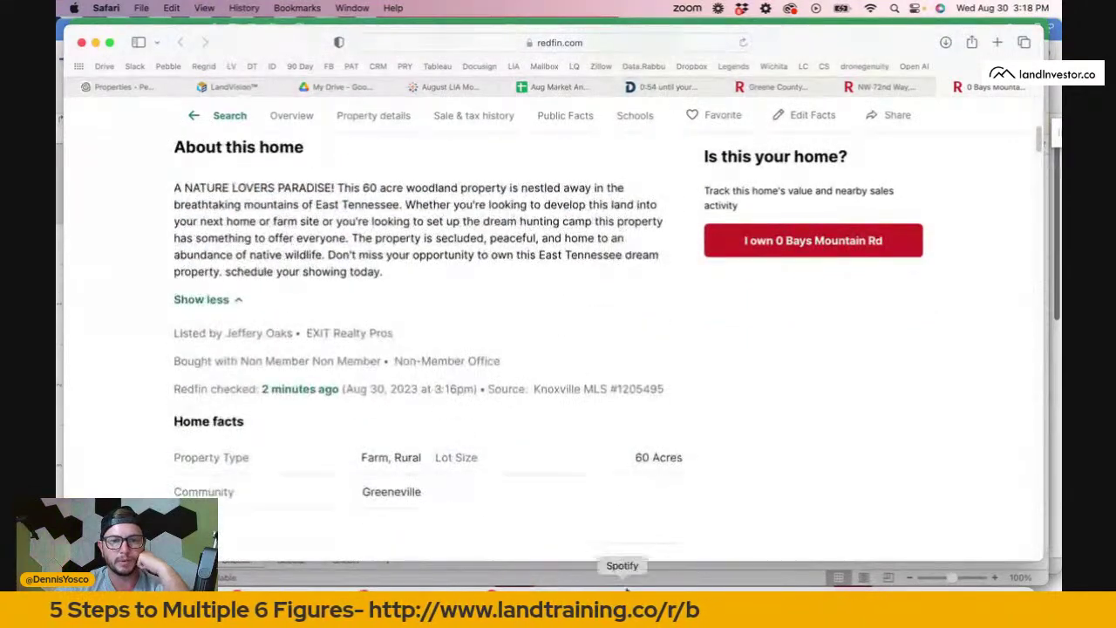
Return to Excel and open the Redfin listing of the roughly 85.56-acre sale in row 129.
{"action": "left_click", "coordinate": [575, 610]}
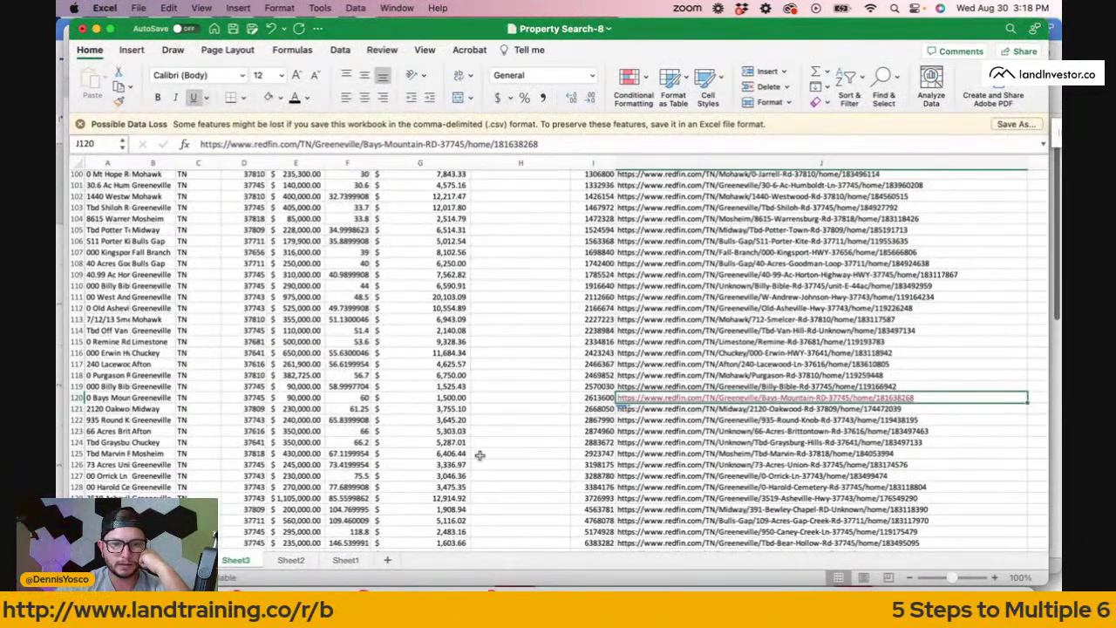
{"action": "scroll", "coordinate": [479, 454], "scroll_direction": "down", "scroll_amount": 3}
{"action": "left_click", "coordinate": [420, 430]}
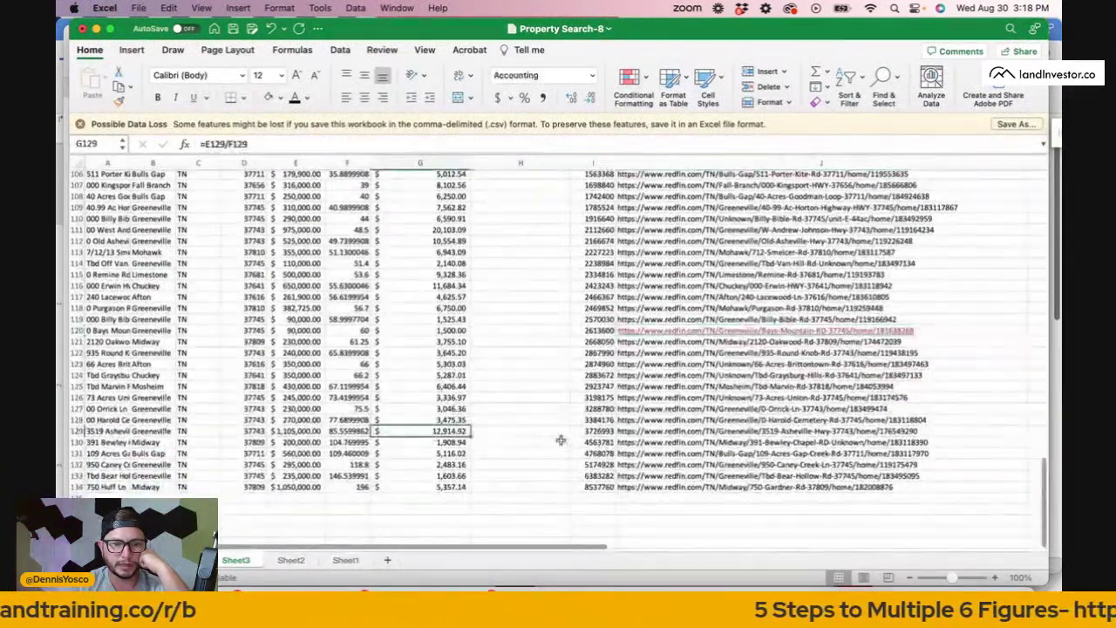
{"action": "left_click", "coordinate": [651, 443]}
{"action": "left_click", "coordinate": [653, 433]}
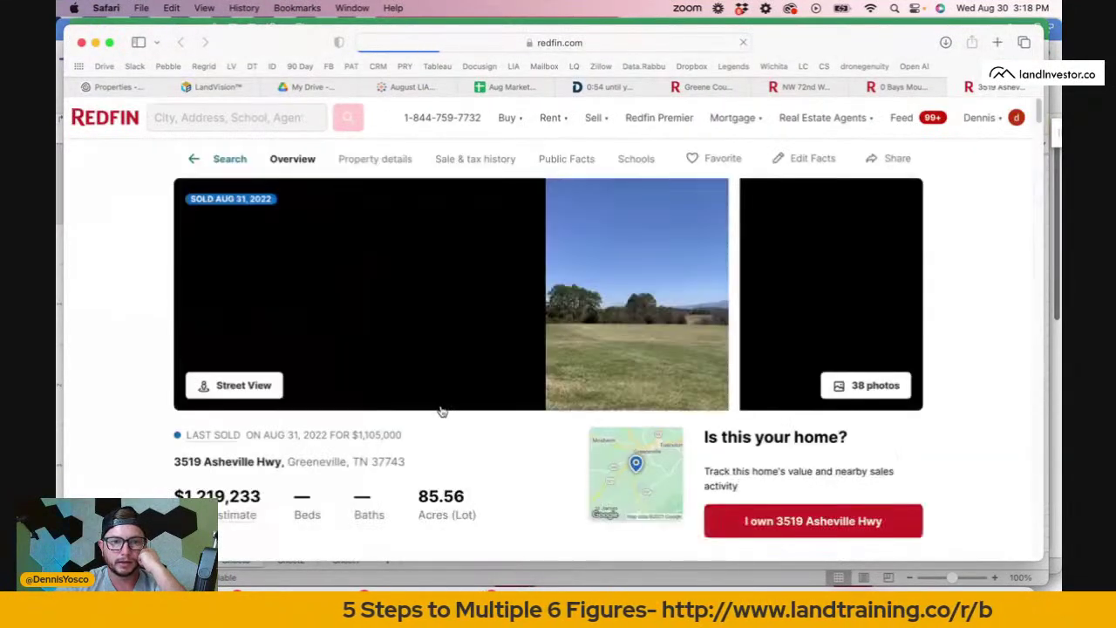
Look over the 85.56-acre listing's cover photos and sale details and expand its property description.
{"action": "scroll", "coordinate": [441, 411], "scroll_direction": "down", "scroll_amount": 2}
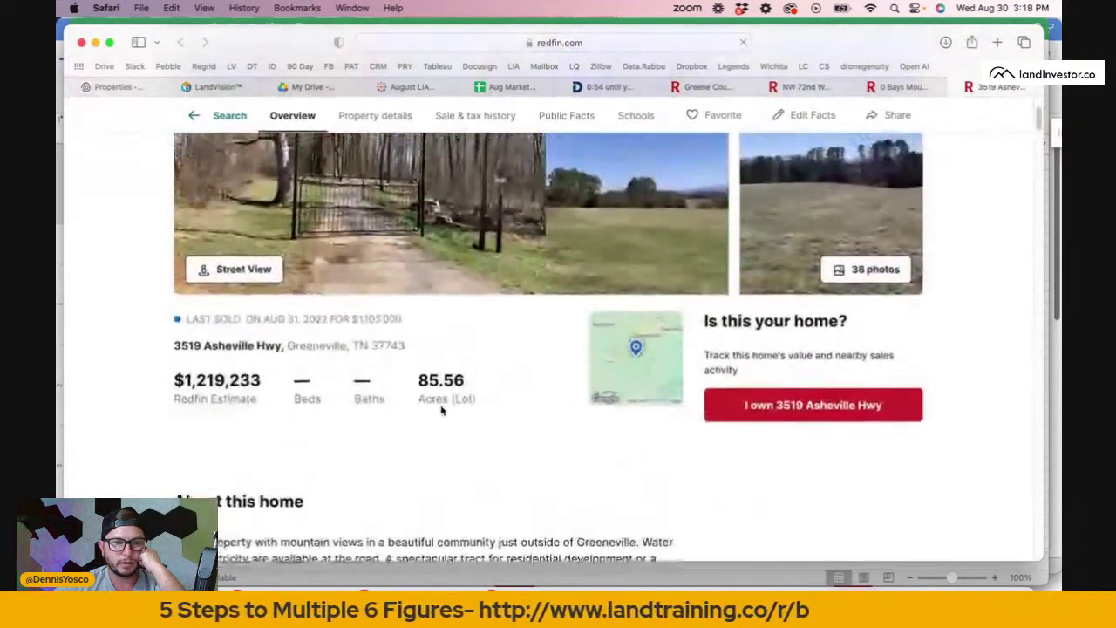
{"action": "scroll", "coordinate": [441, 410], "scroll_direction": "up", "scroll_amount": 2}
{"action": "scroll", "coordinate": [392, 329], "scroll_direction": "down", "scroll_amount": 1}
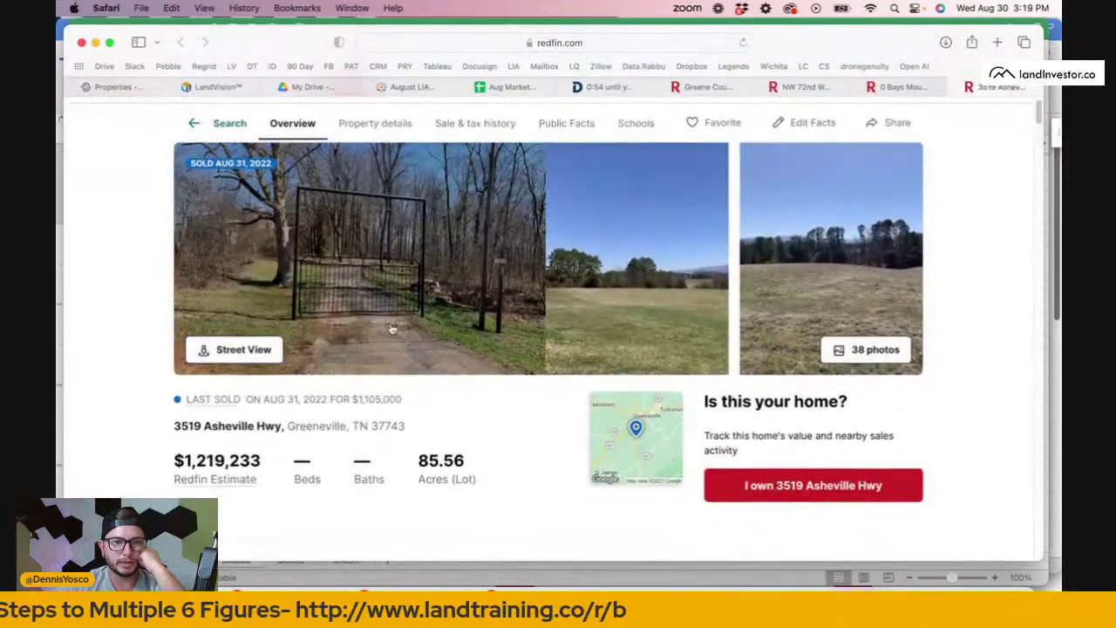
{"action": "scroll", "coordinate": [393, 329], "scroll_direction": "down", "scroll_amount": 1}
{"action": "scroll", "coordinate": [394, 418], "scroll_direction": "down", "scroll_amount": 1}
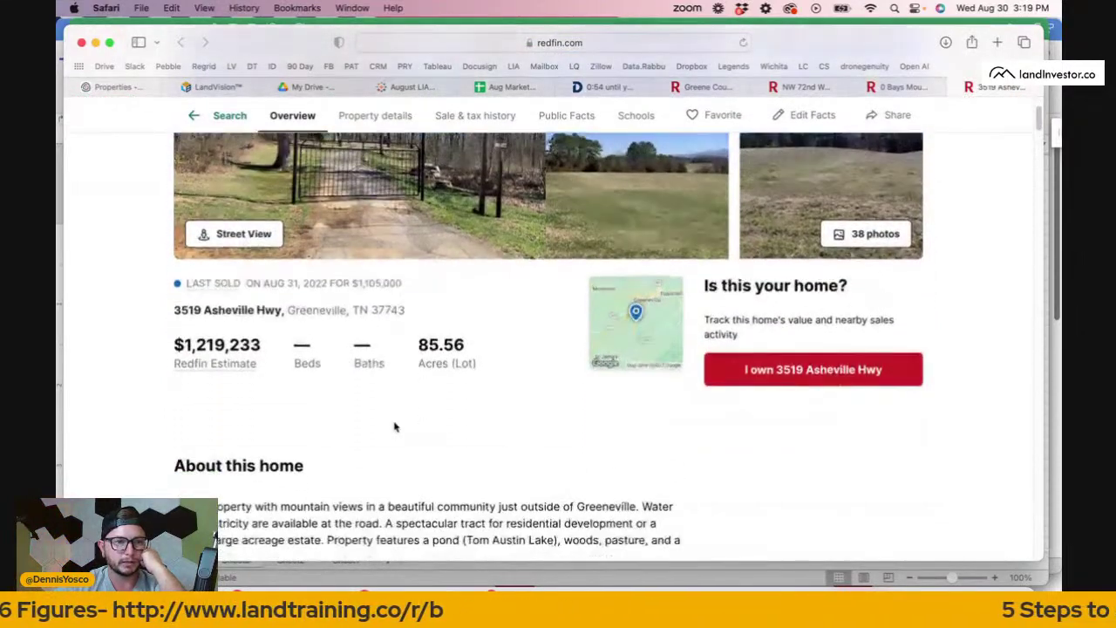
{"action": "scroll", "coordinate": [394, 426], "scroll_direction": "down", "scroll_amount": 3}
{"action": "left_click", "coordinate": [200, 413]}
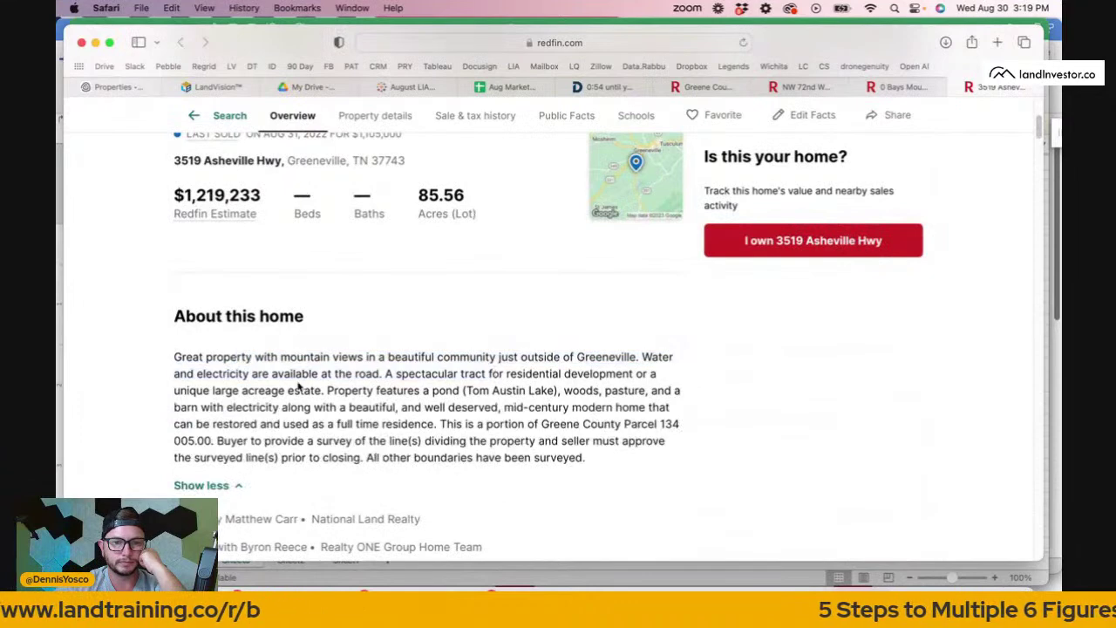
Read the expanded description of the 85.56-acre property, checking its improvements, parcel details and survey terms.
{"action": "scroll", "coordinate": [301, 388], "scroll_direction": "down", "scroll_amount": 2}
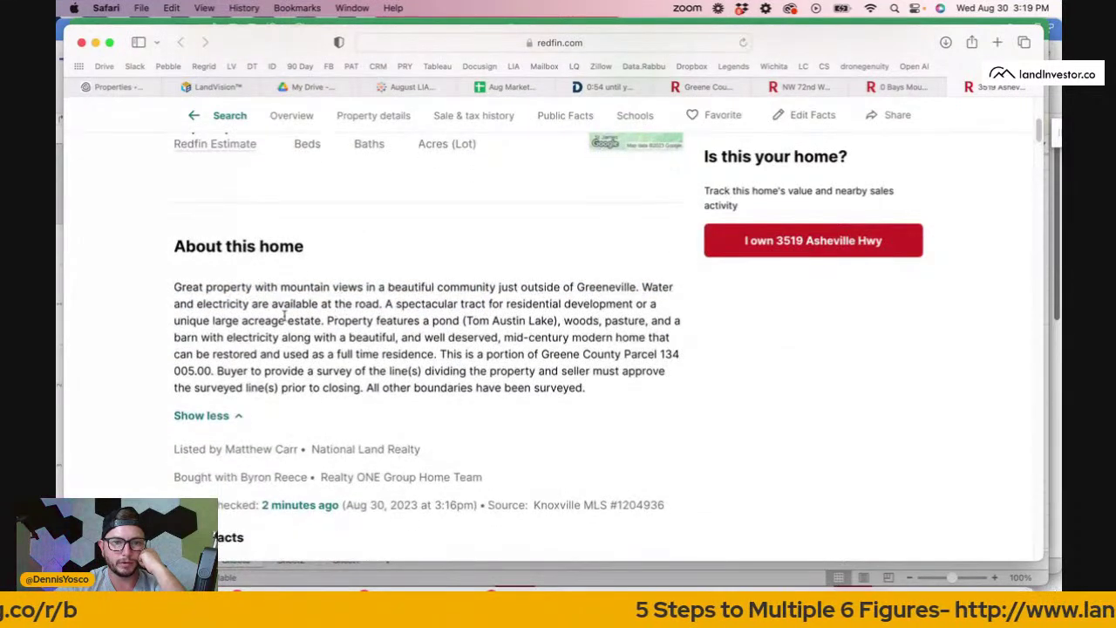
{"action": "left_click_drag", "start_coordinate": [226, 320], "coordinate": [388, 336]}
{"action": "left_click", "coordinate": [390, 337]}
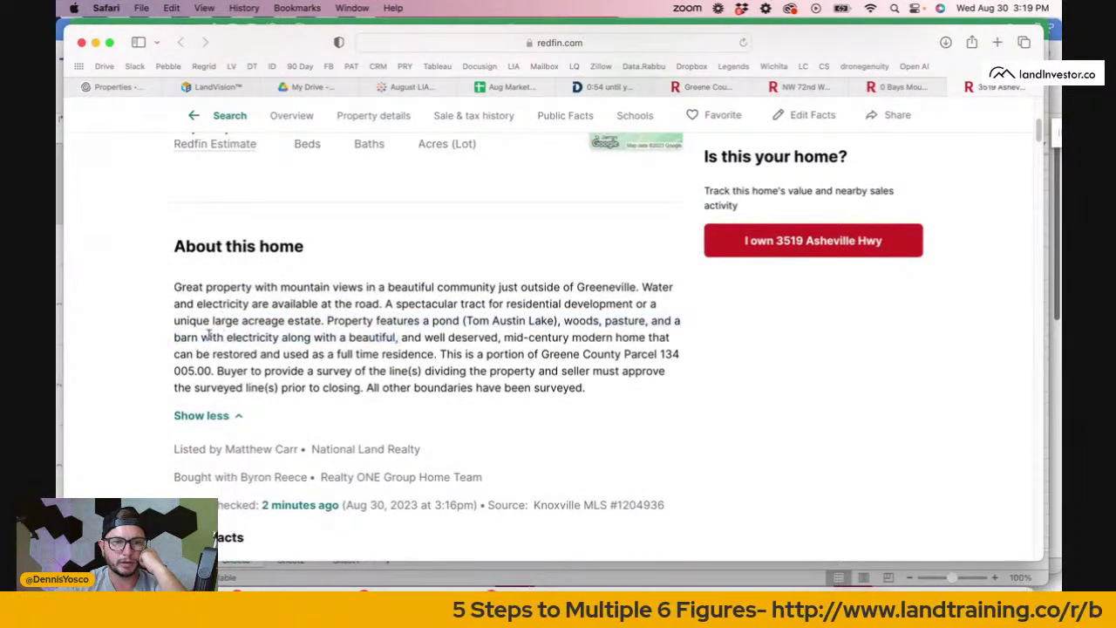
{"action": "left_click_drag", "start_coordinate": [209, 337], "coordinate": [316, 410]}
{"action": "left_click", "coordinate": [316, 410]}
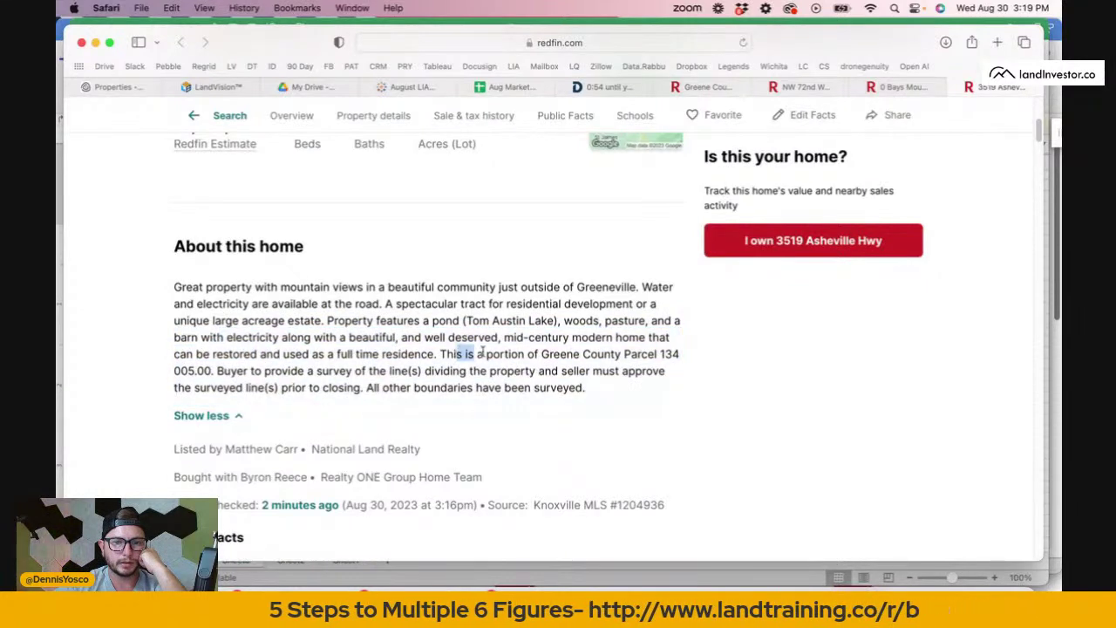
{"action": "left_click_drag", "start_coordinate": [482, 351], "coordinate": [586, 388]}
{"action": "left_click", "coordinate": [586, 388]}
{"action": "left_click_drag", "start_coordinate": [215, 371], "coordinate": [315, 371]}
{"action": "left_click", "coordinate": [410, 391]}
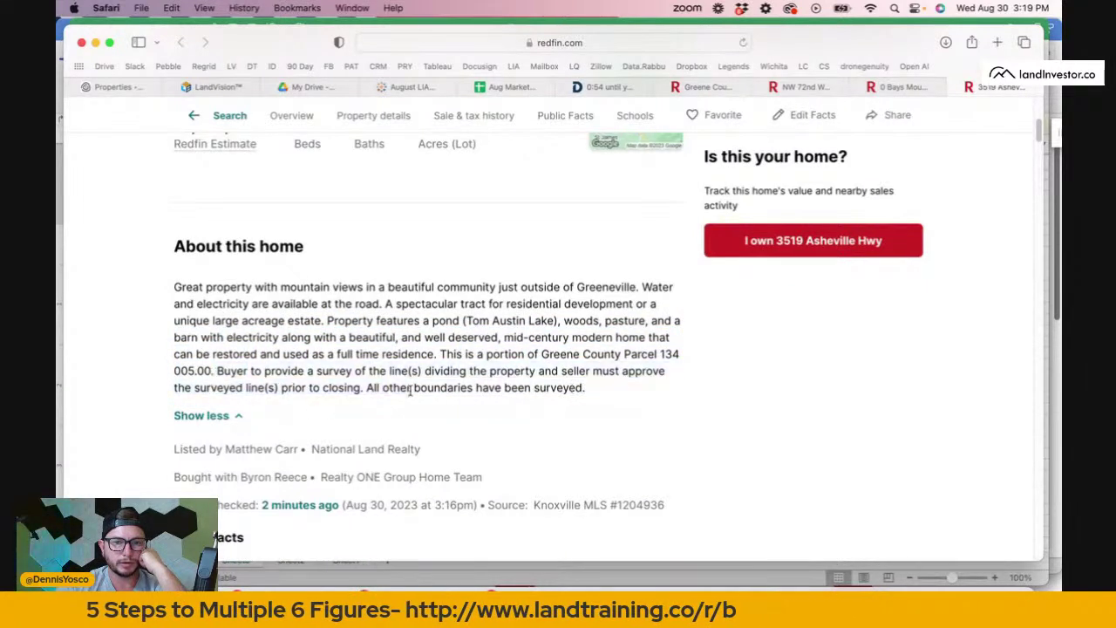
Browse the 85.56-acre listing's photo gallery through to the barn photos, view the house photo, and close the gallery.
{"action": "scroll", "coordinate": [410, 391], "scroll_direction": "up", "scroll_amount": 5}
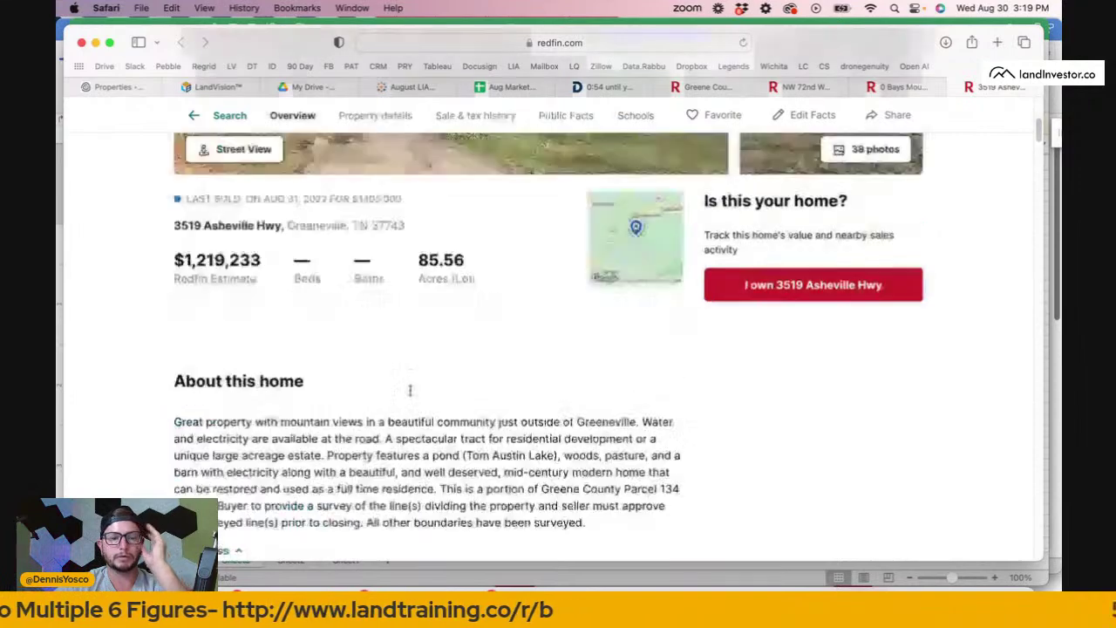
{"action": "left_click", "coordinate": [831, 355]}
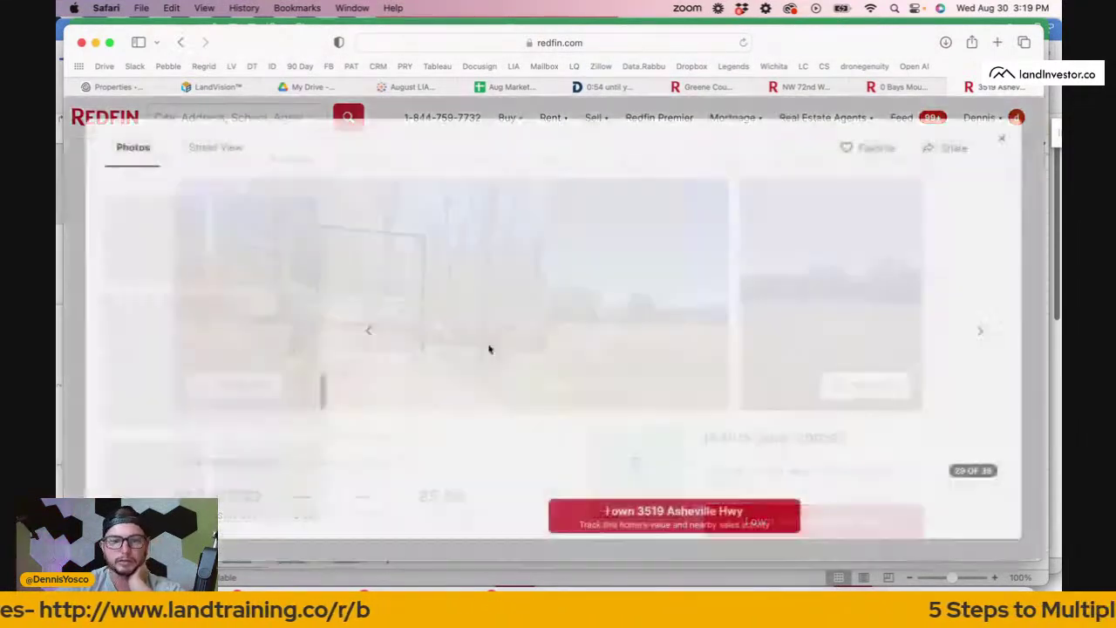
{"action": "left_click", "coordinate": [977, 332]}
{"action": "left_click", "coordinate": [978, 333]}
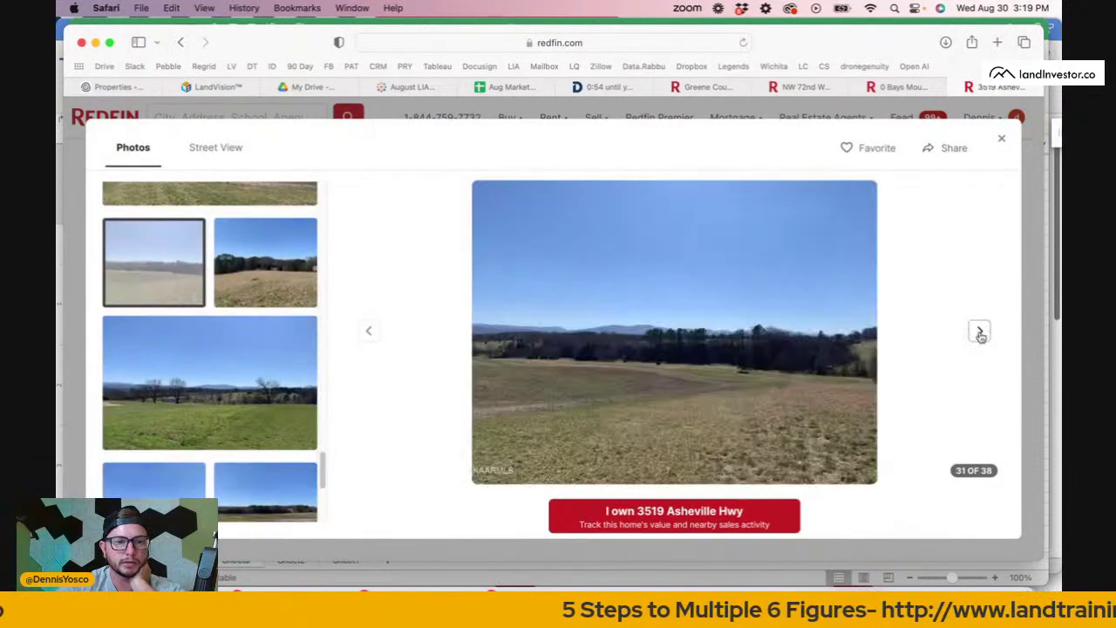
{"action": "left_click", "coordinate": [980, 335]}
{"action": "left_click", "coordinate": [980, 334]}
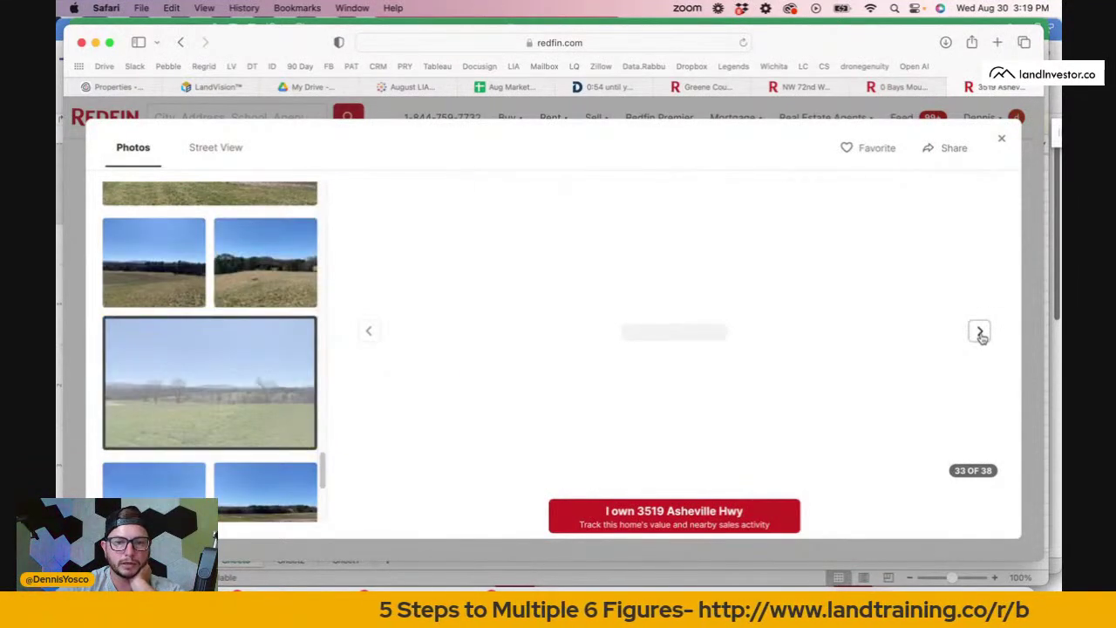
{"action": "left_click", "coordinate": [980, 335]}
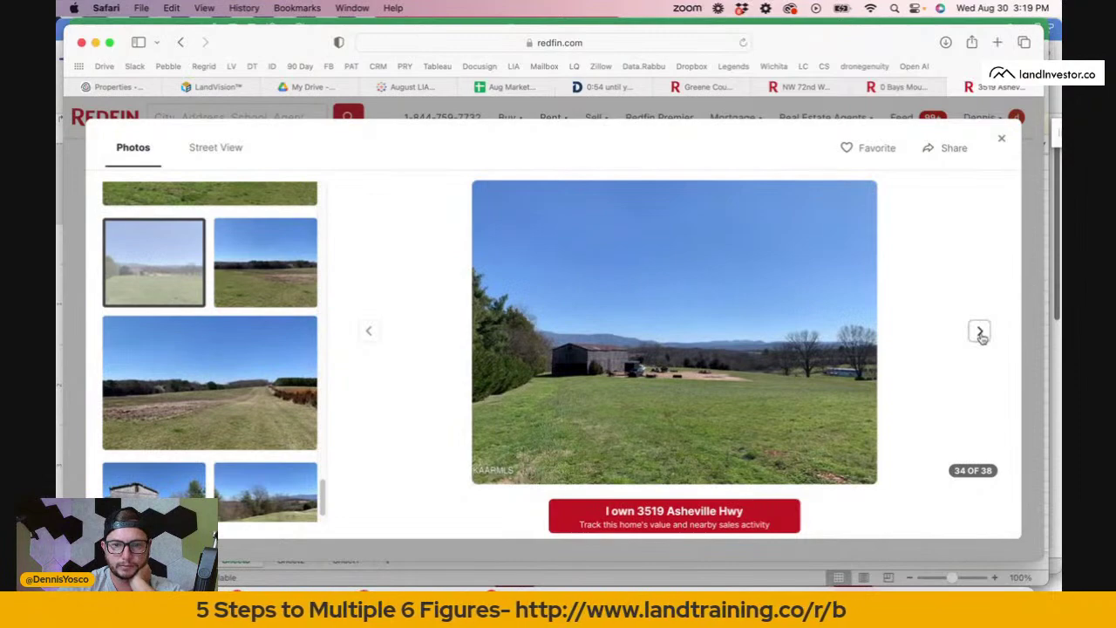
{"action": "left_click", "coordinate": [980, 335]}
{"action": "left_click", "coordinate": [980, 335]}
{"action": "left_click", "coordinate": [980, 335]}
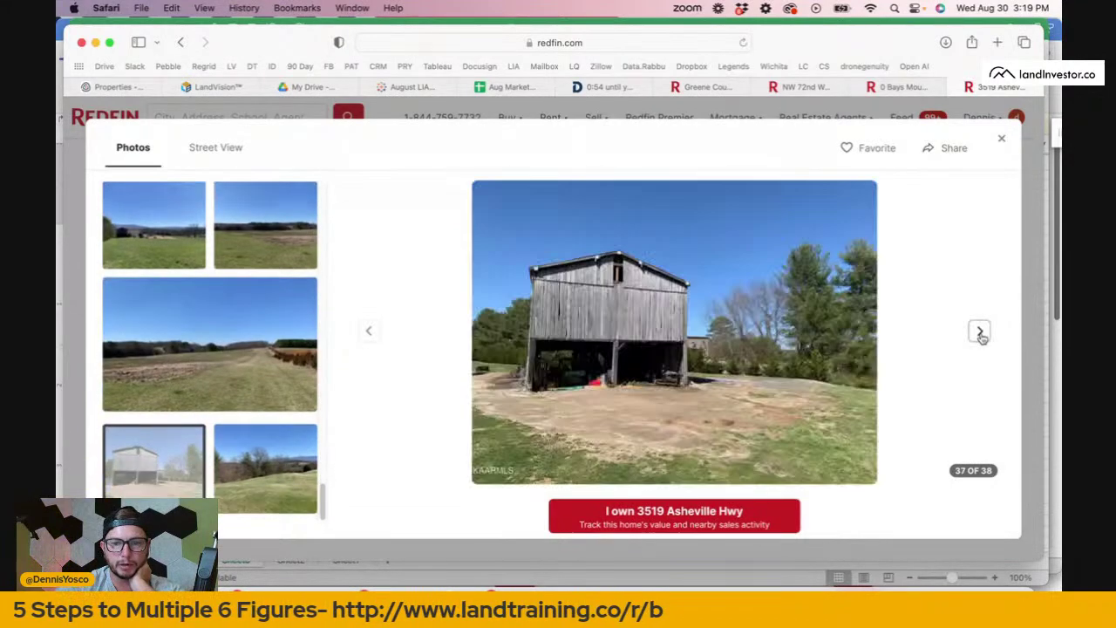
{"action": "left_click", "coordinate": [980, 335]}
{"action": "left_click", "coordinate": [980, 335]}
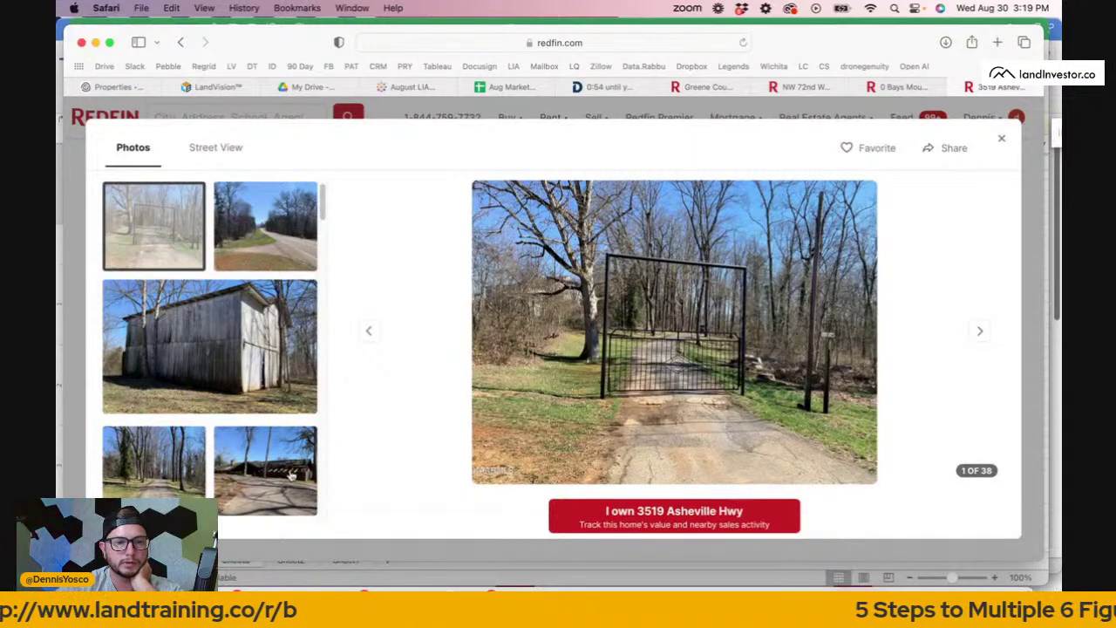
{"action": "left_click", "coordinate": [293, 475]}
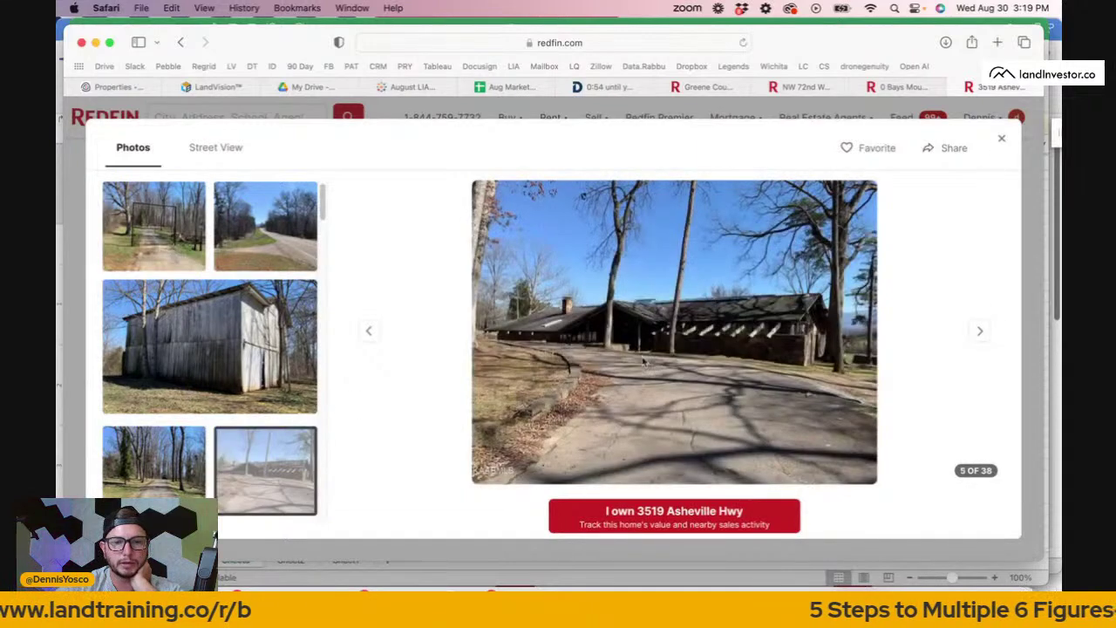
{"action": "left_click", "coordinate": [1002, 140]}
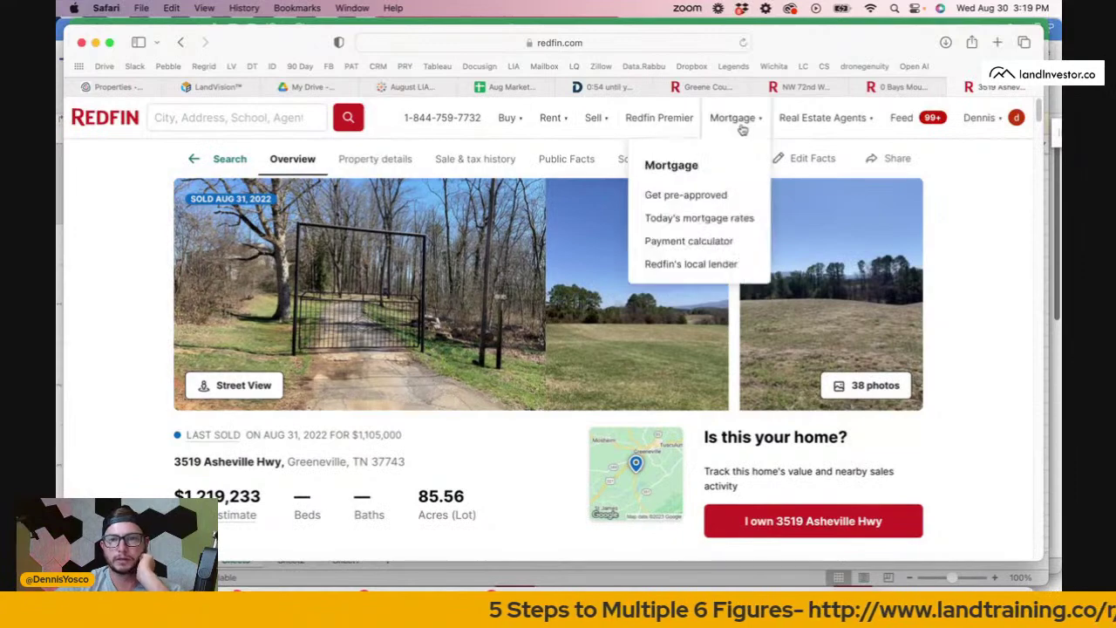
Return to Excel and delete row 129, the 85.56-acre sale, from the sold comparables.
{"action": "left_click", "coordinate": [576, 584]}
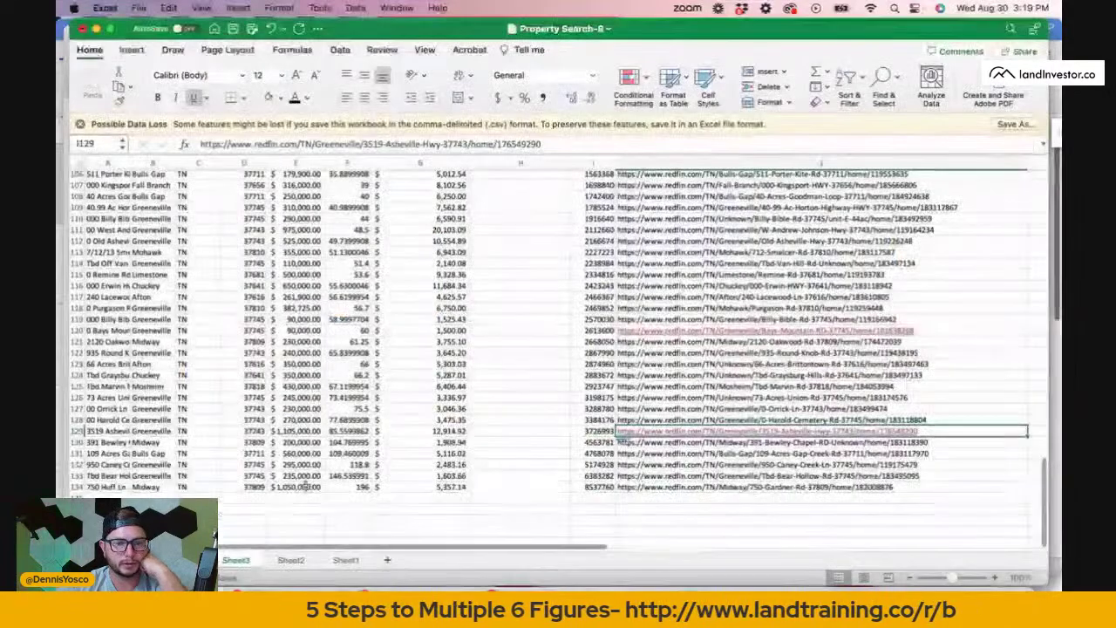
{"action": "right_click", "coordinate": [73, 431]}
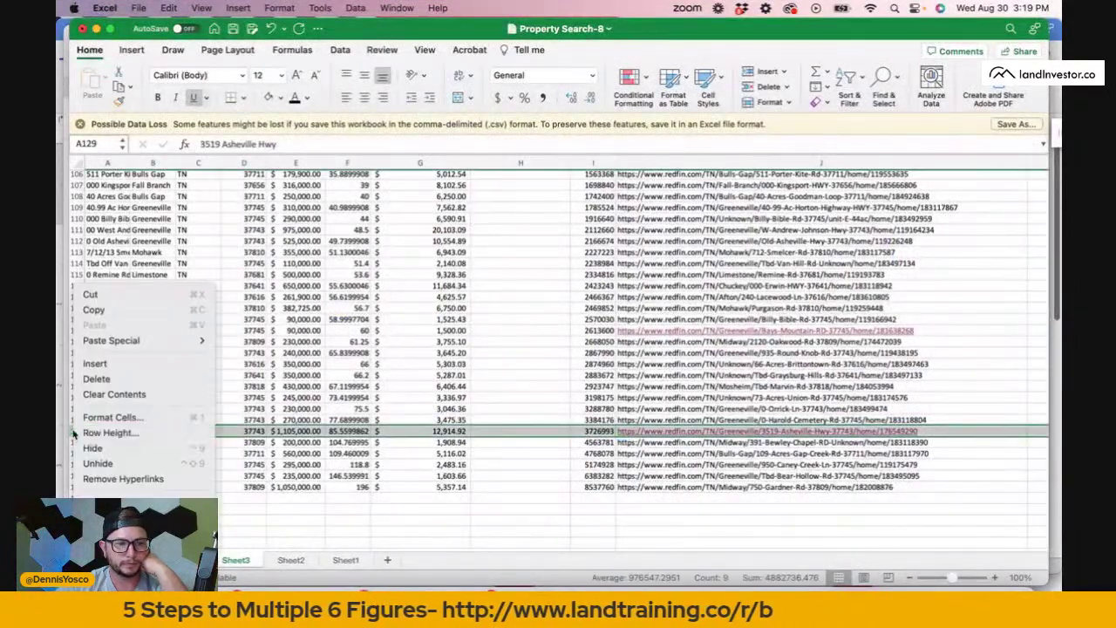
{"action": "left_click", "coordinate": [127, 381]}
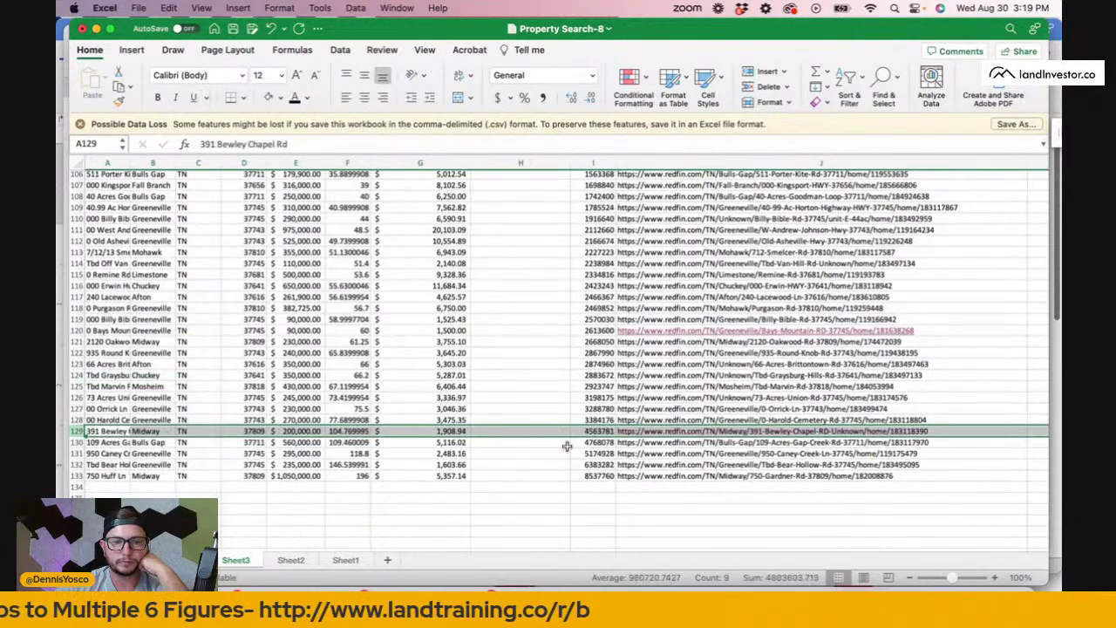
{"action": "left_click", "coordinate": [540, 443]}
Copy the first acreage range's average price per acre from cell H2 and go to the top of the property owner list sheet.
{"action": "scroll", "coordinate": [565, 446], "scroll_direction": "up", "scroll_amount": 10}
{"action": "scroll", "coordinate": [566, 446], "scroll_direction": "up", "scroll_amount": 5}
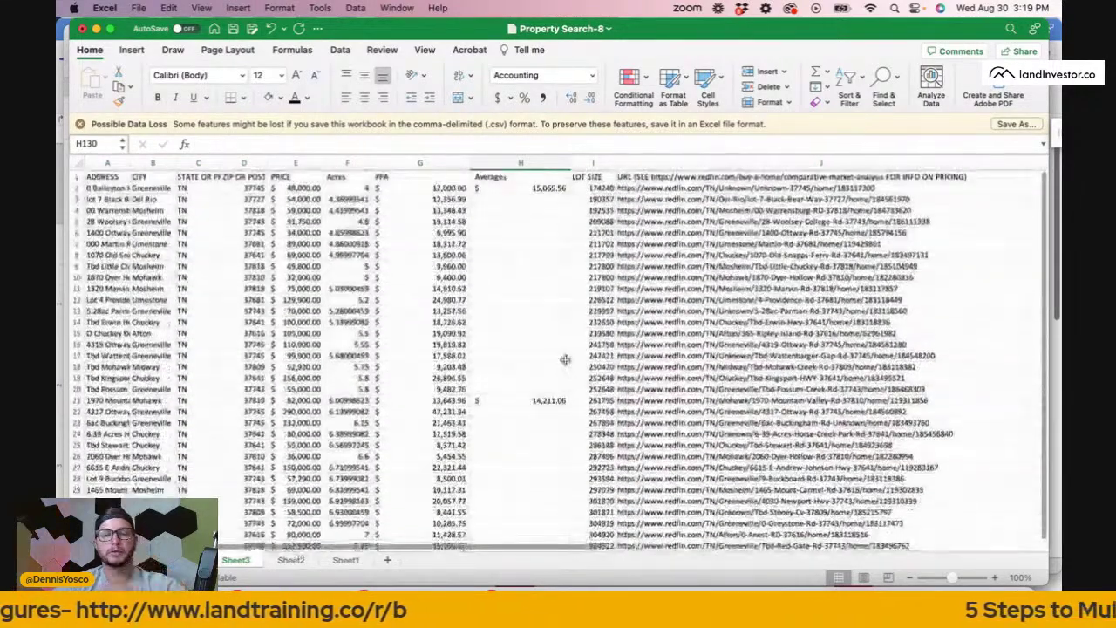
{"action": "scroll", "coordinate": [567, 357], "scroll_direction": "down", "scroll_amount": 2}
{"action": "scroll", "coordinate": [563, 196], "scroll_direction": "up", "scroll_amount": 2}
{"action": "left_click", "coordinate": [549, 185]}
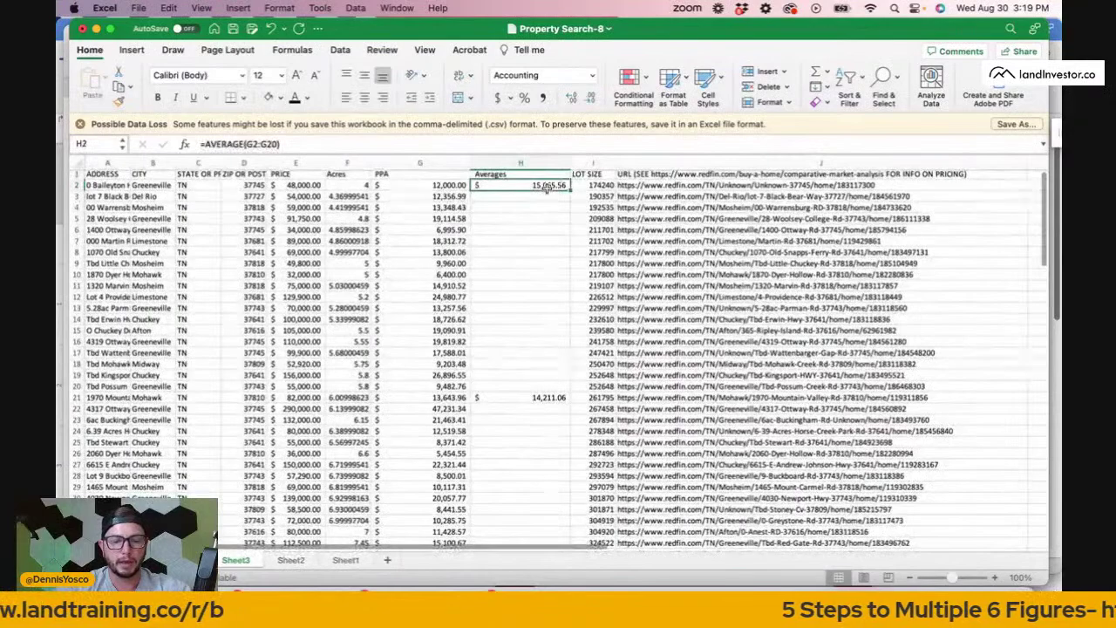
{"action": "key", "text": "cmd+c"}
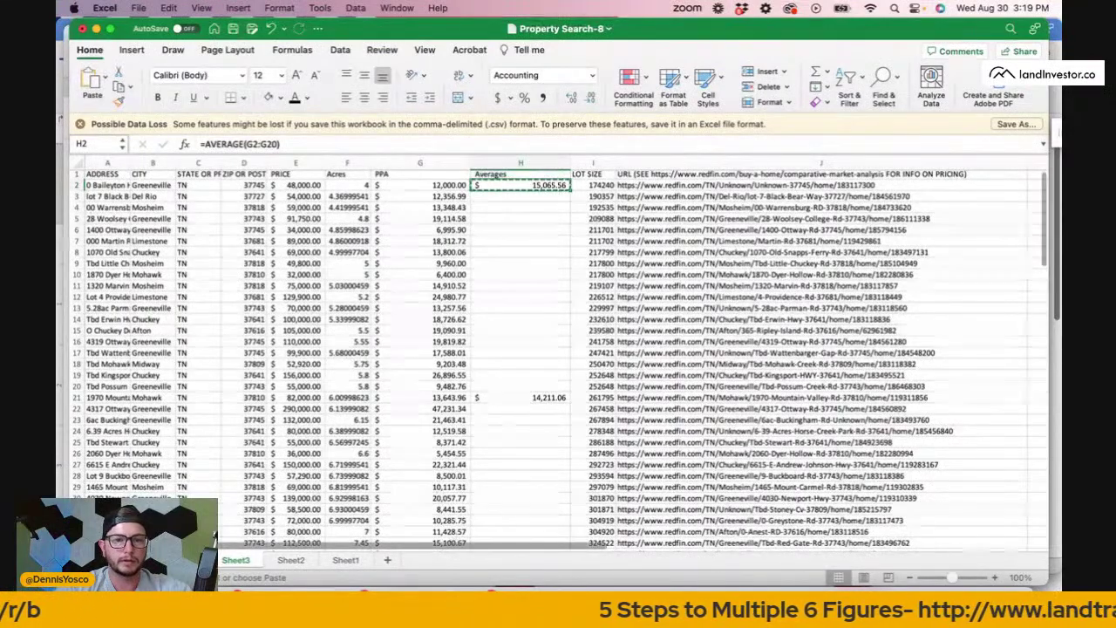
{"action": "key", "text": "ctrl+Page_Down"}
{"action": "scroll", "coordinate": [468, 261], "scroll_direction": "up", "scroll_amount": 20}
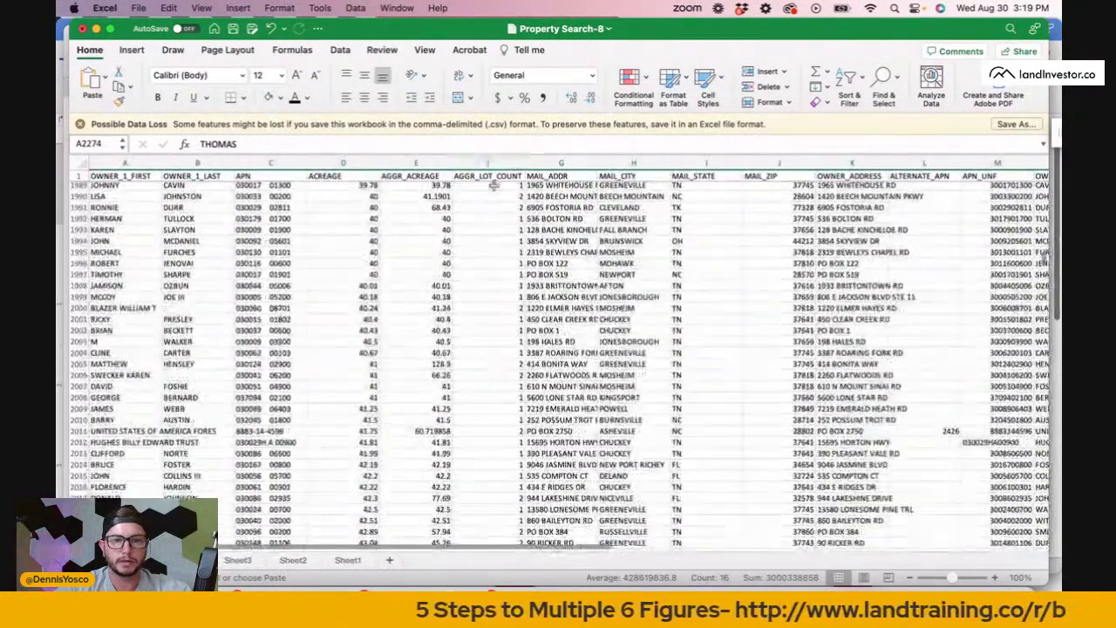
{"action": "scroll", "coordinate": [494, 188], "scroll_direction": "up", "scroll_amount": 20}
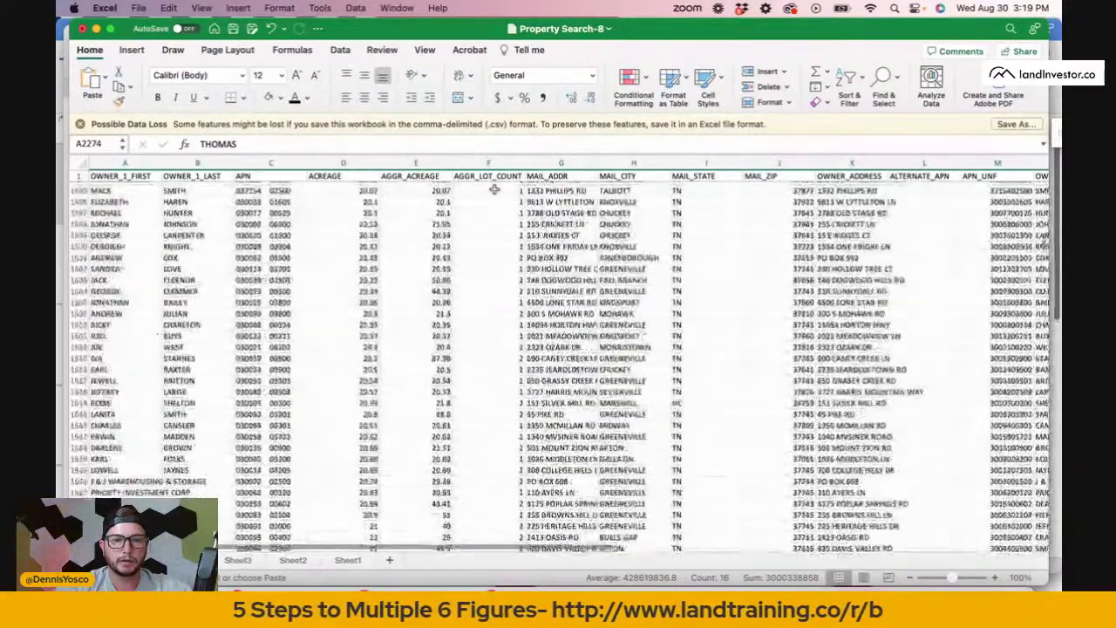
{"action": "scroll", "coordinate": [494, 188], "scroll_direction": "up", "scroll_amount": 20}
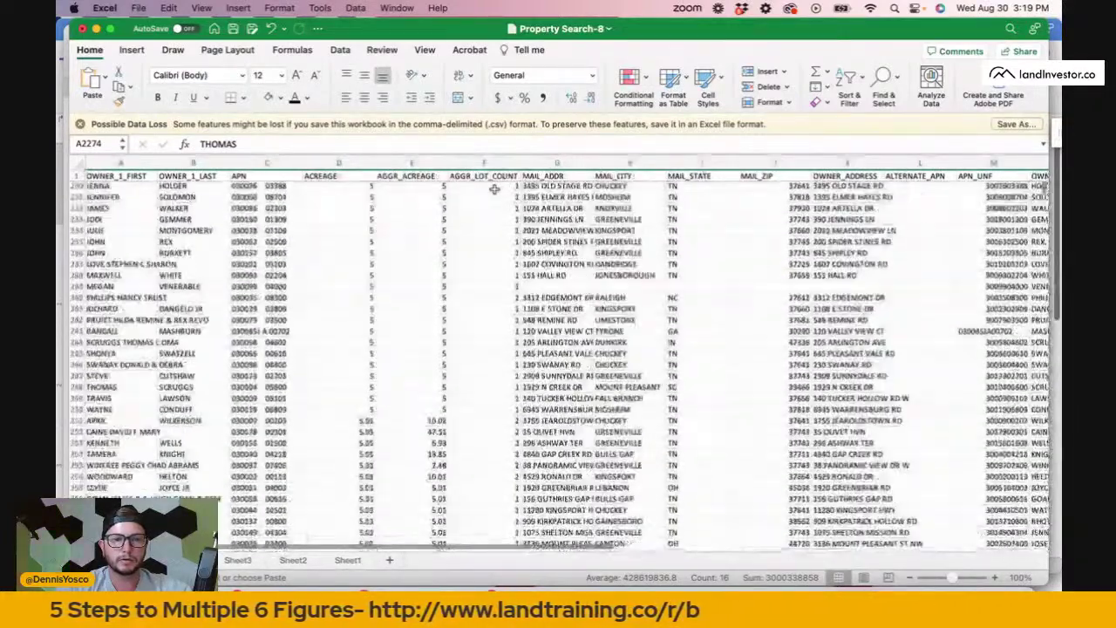
{"action": "left_click", "coordinate": [408, 164]}
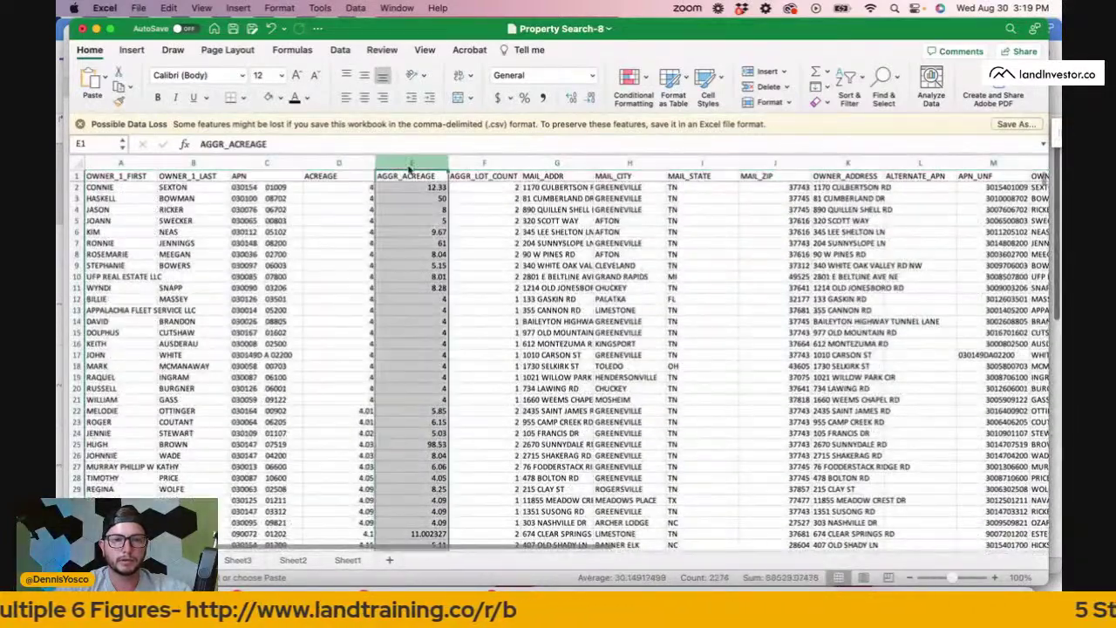
{"action": "right_click", "coordinate": [411, 166]}
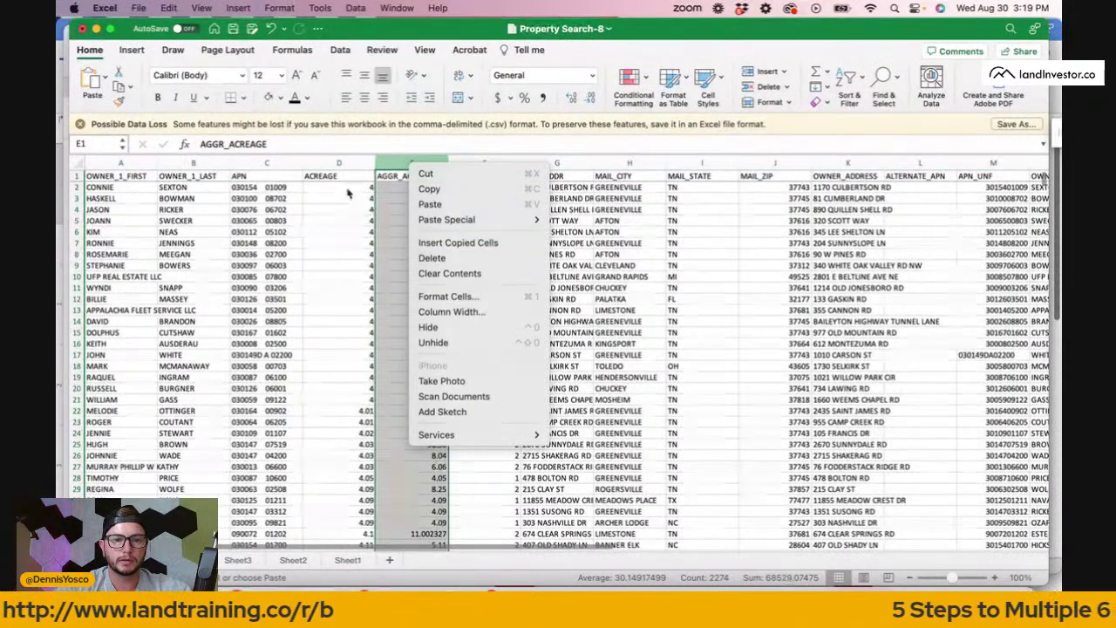
{"action": "left_click", "coordinate": [407, 157]}
{"action": "right_click", "coordinate": [408, 163]}
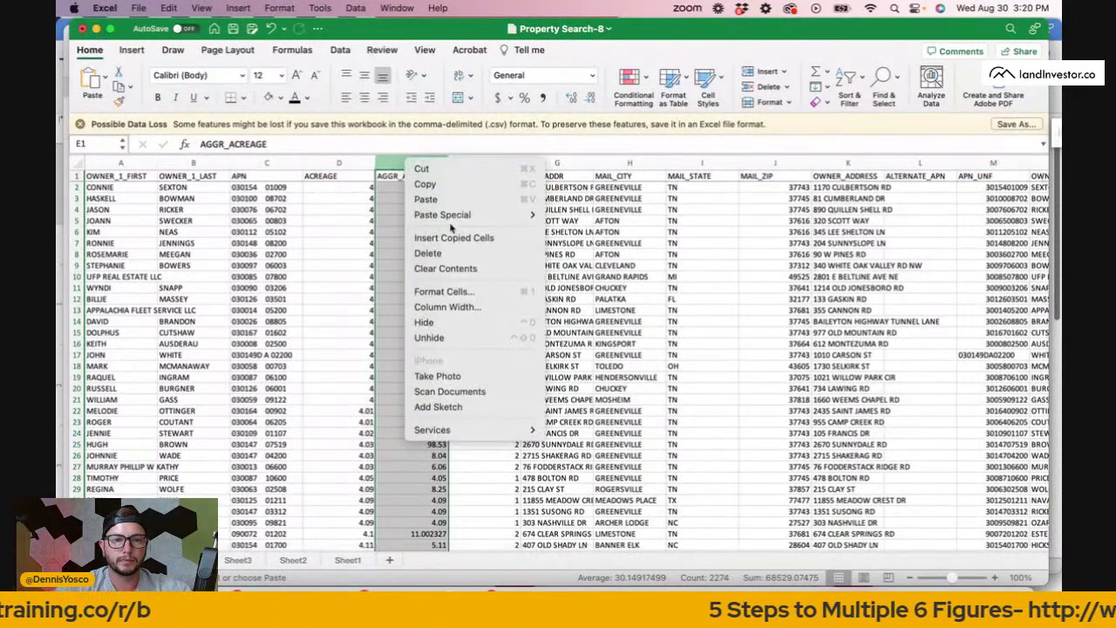
{"action": "left_click", "coordinate": [392, 280]}
{"action": "left_click", "coordinate": [391, 164]}
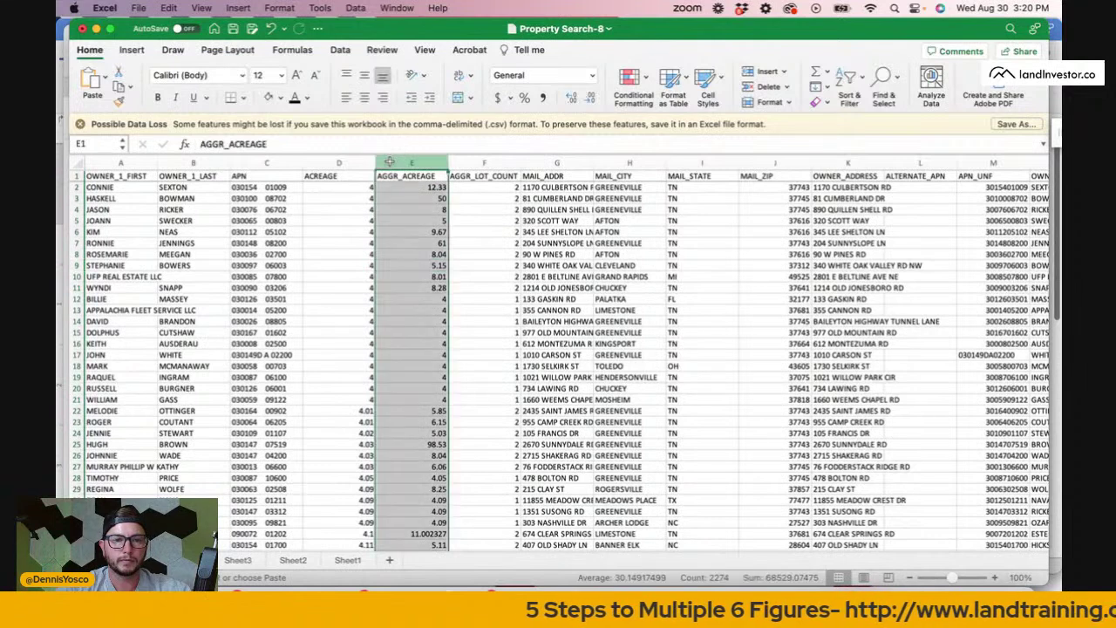
{"action": "right_click", "coordinate": [391, 166]}
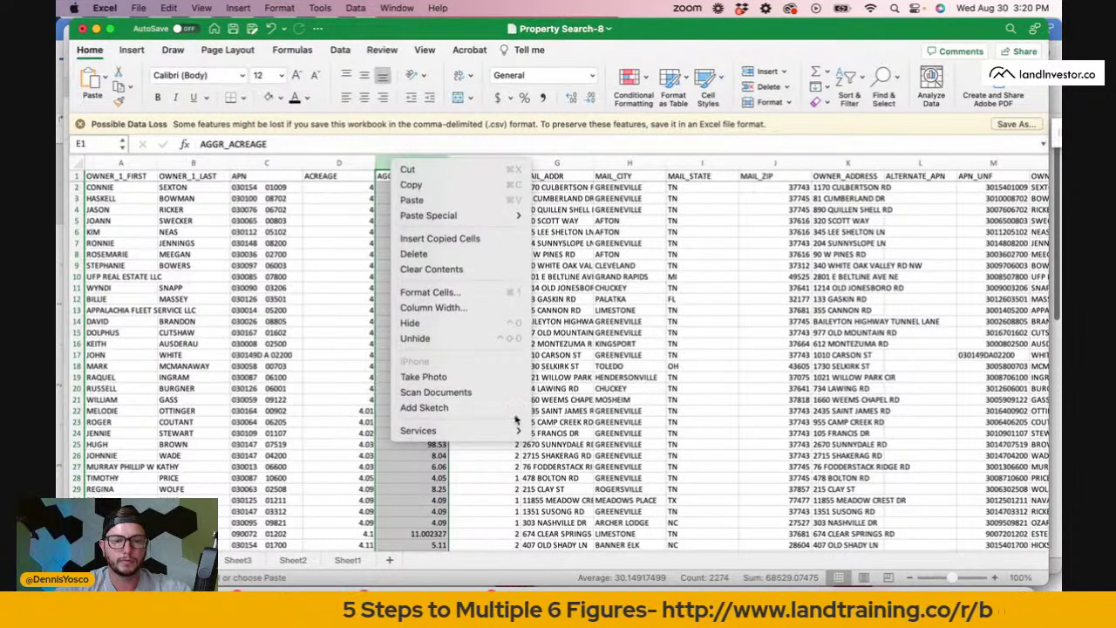
{"action": "left_click", "coordinate": [375, 571]}
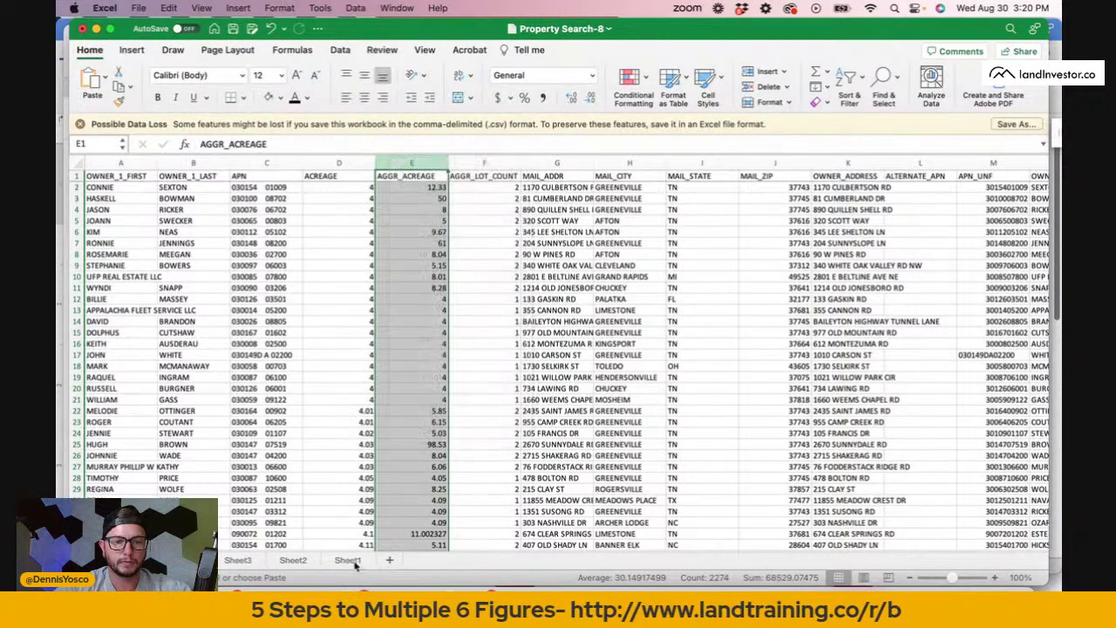
Try inserting the copied average as a new column before AGGR_ACREAGE, and undo the insertion.
{"action": "right_click", "coordinate": [403, 162]}
{"action": "left_click", "coordinate": [449, 237]}
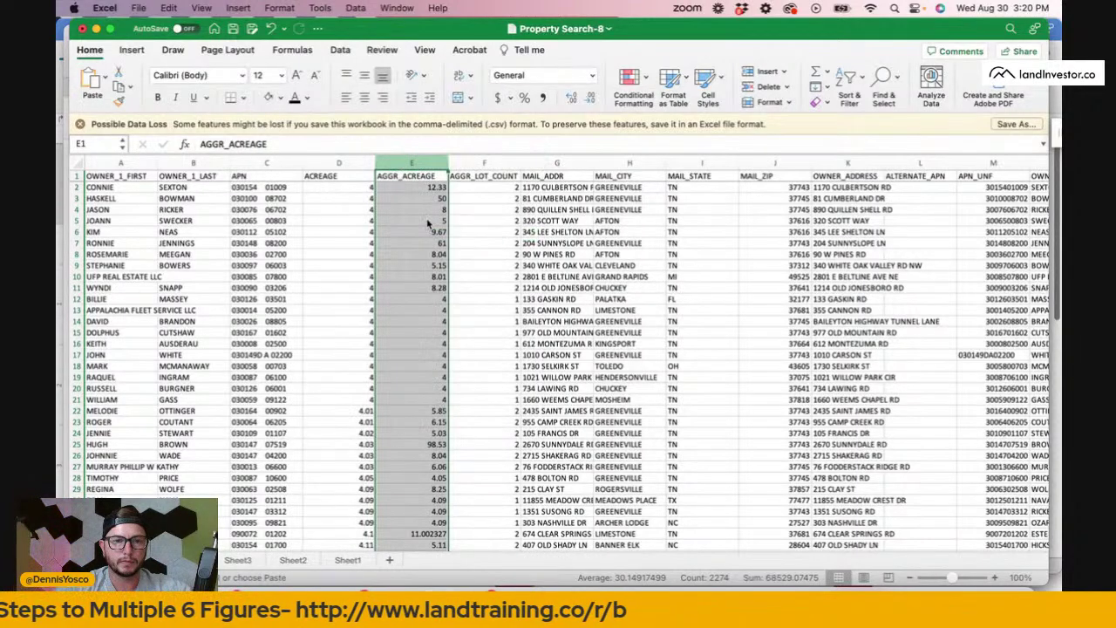
{"action": "left_click", "coordinate": [510, 263]}
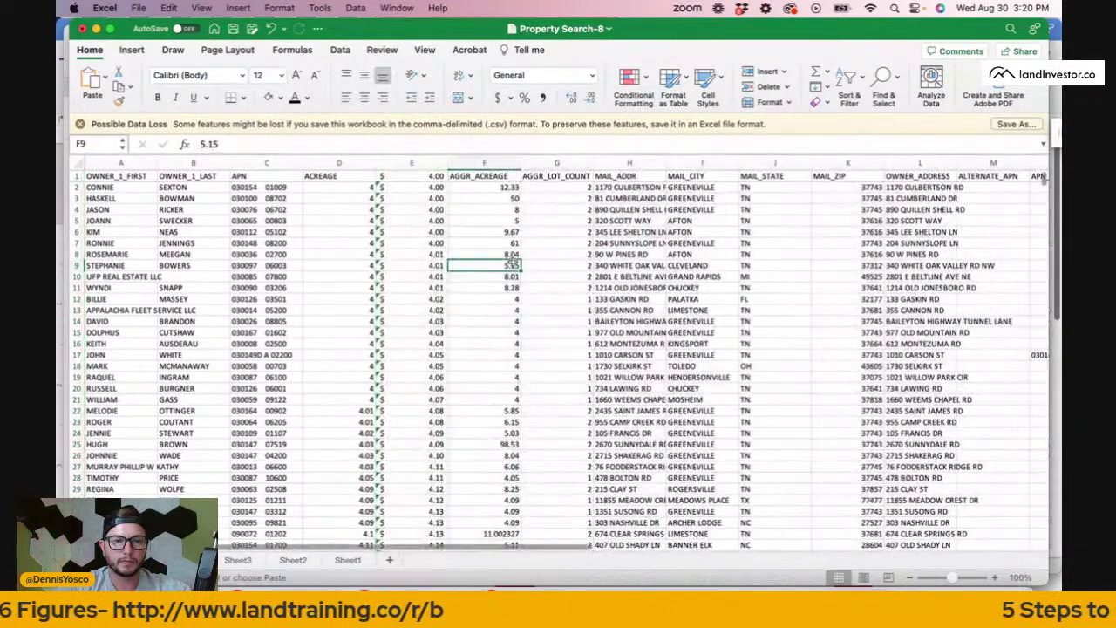
{"action": "left_click", "coordinate": [406, 209]}
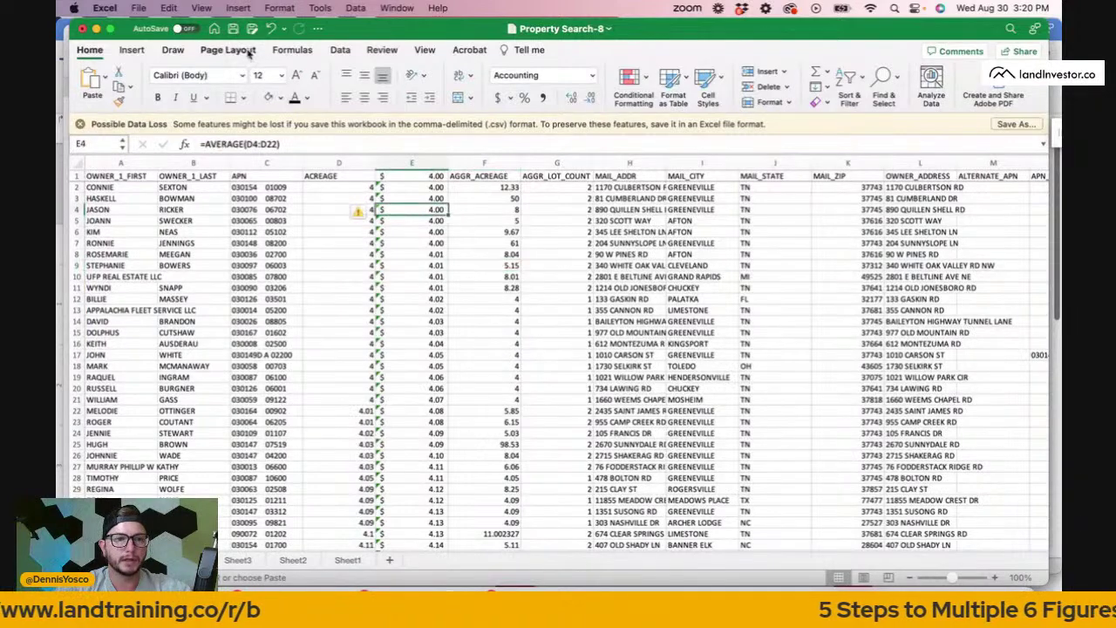
{"action": "key", "text": "cmd+z"}
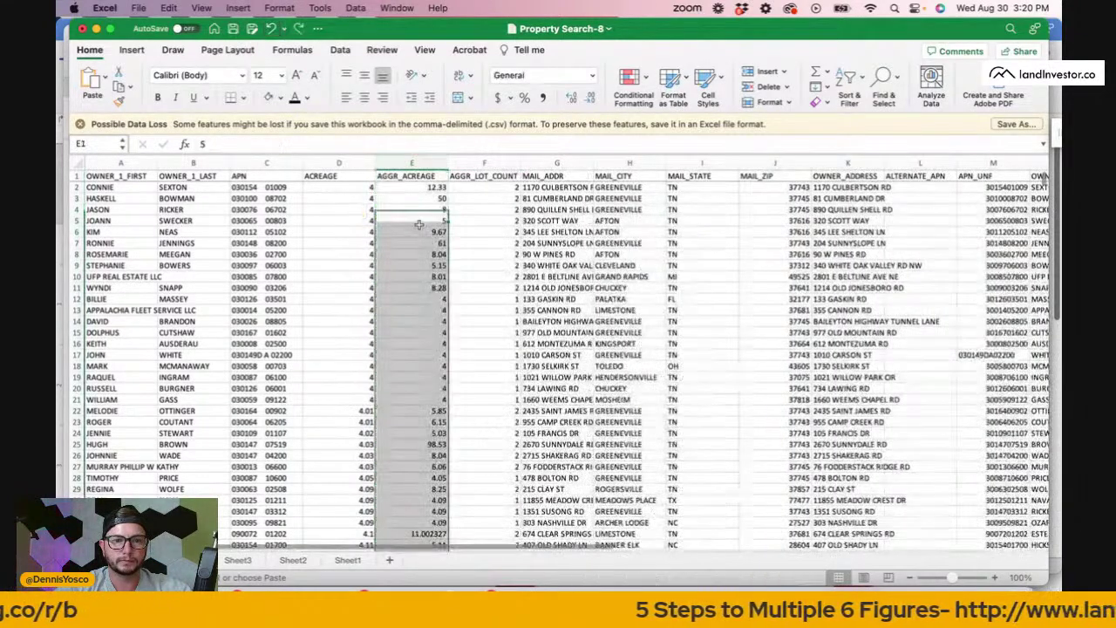
Try to paste the copied average into the empty column after LONGITUDE.
{"action": "left_click", "coordinate": [402, 165]}
{"action": "scroll", "coordinate": [880, 225], "scroll_direction": "right", "scroll_amount": 6}
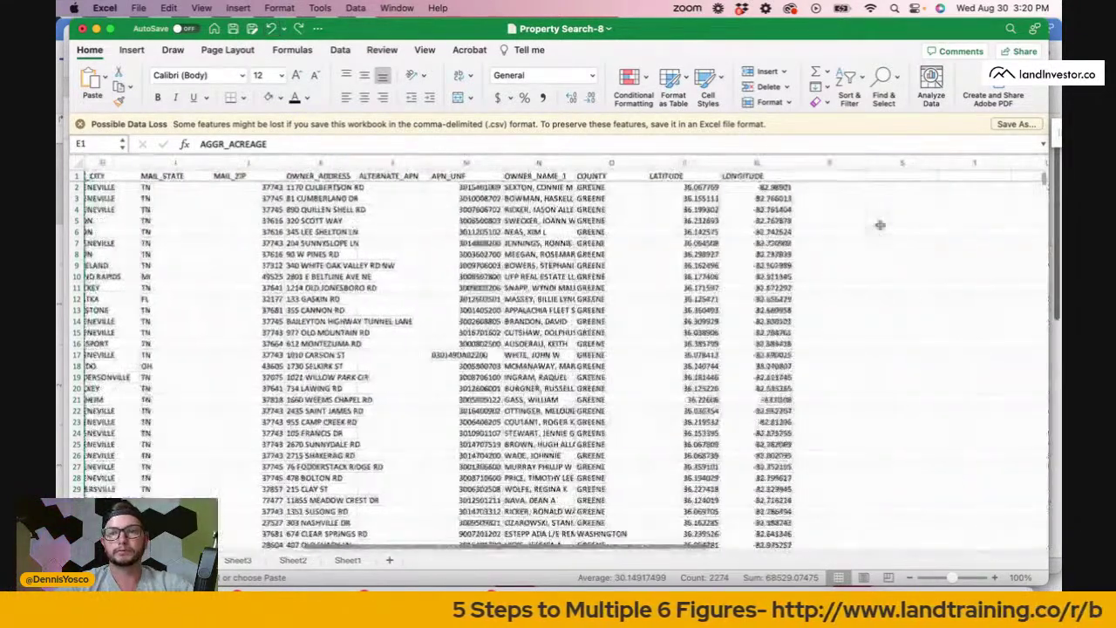
{"action": "right_click", "coordinate": [842, 163]}
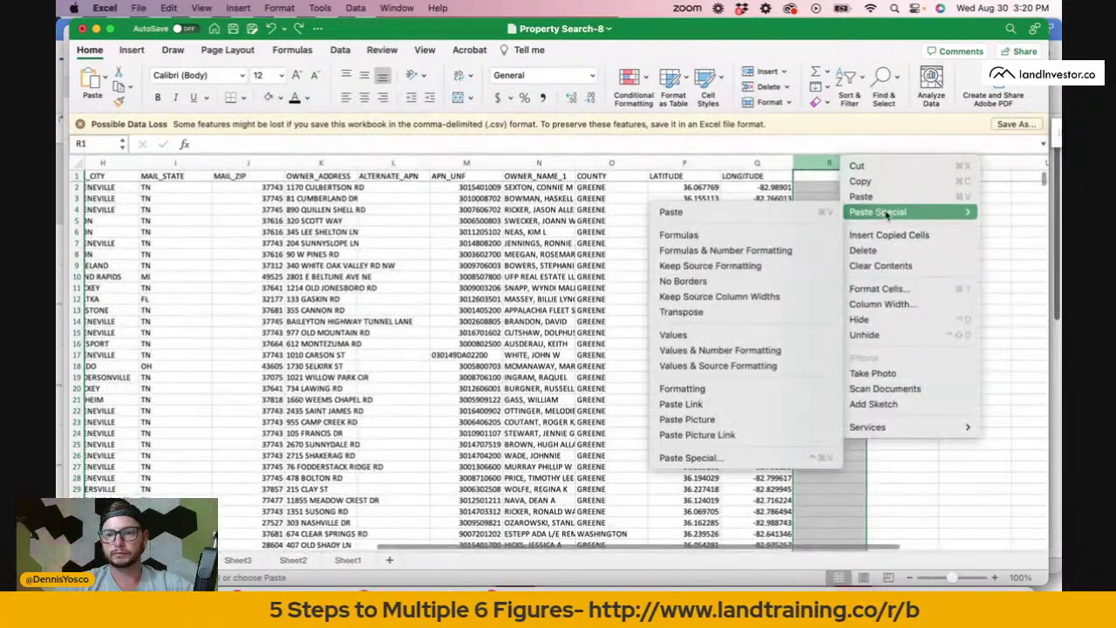
{"action": "left_click", "coordinate": [862, 196]}
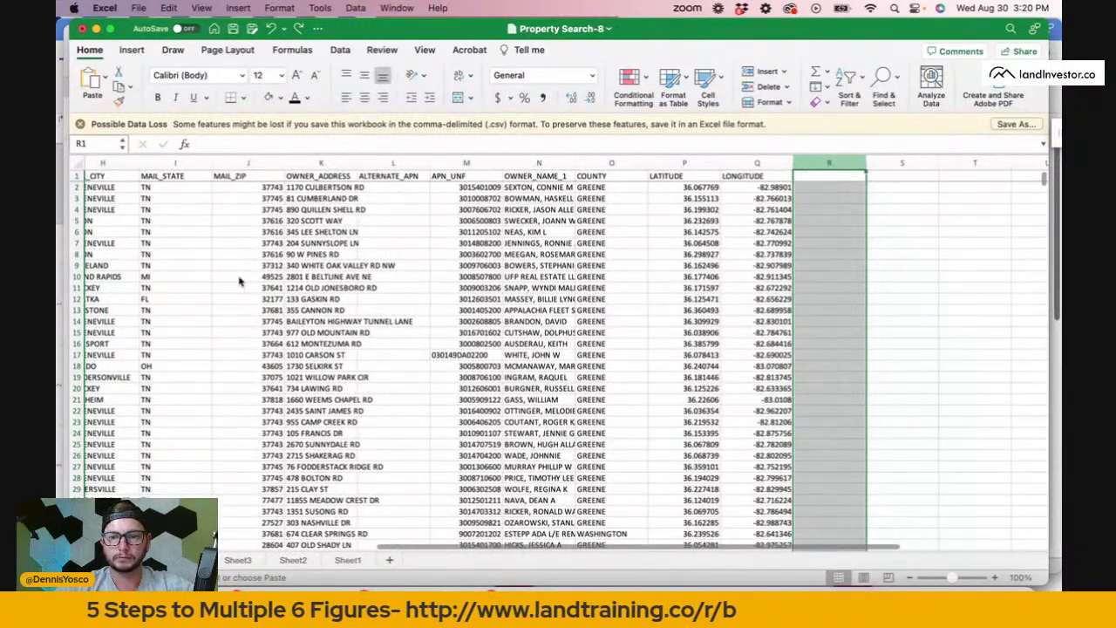
{"action": "scroll", "coordinate": [240, 281], "scroll_direction": "left", "scroll_amount": 10}
{"action": "left_click", "coordinate": [393, 276]}
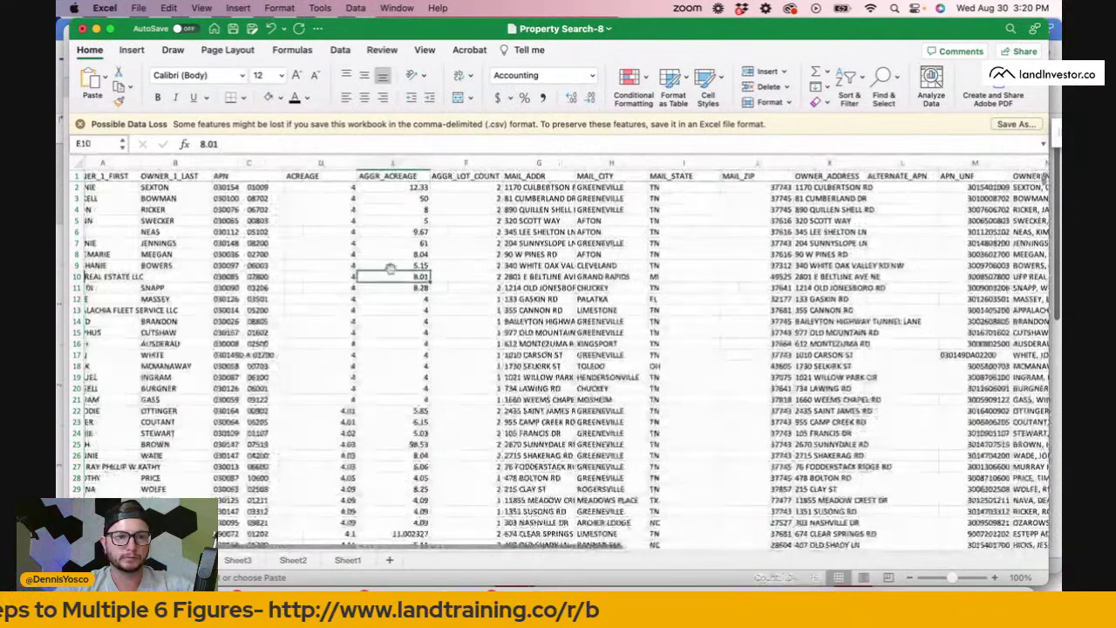
Insert three empty columns between ACREAGE and AGGR_ACREAGE in the property owner list.
{"action": "right_click", "coordinate": [370, 160]}
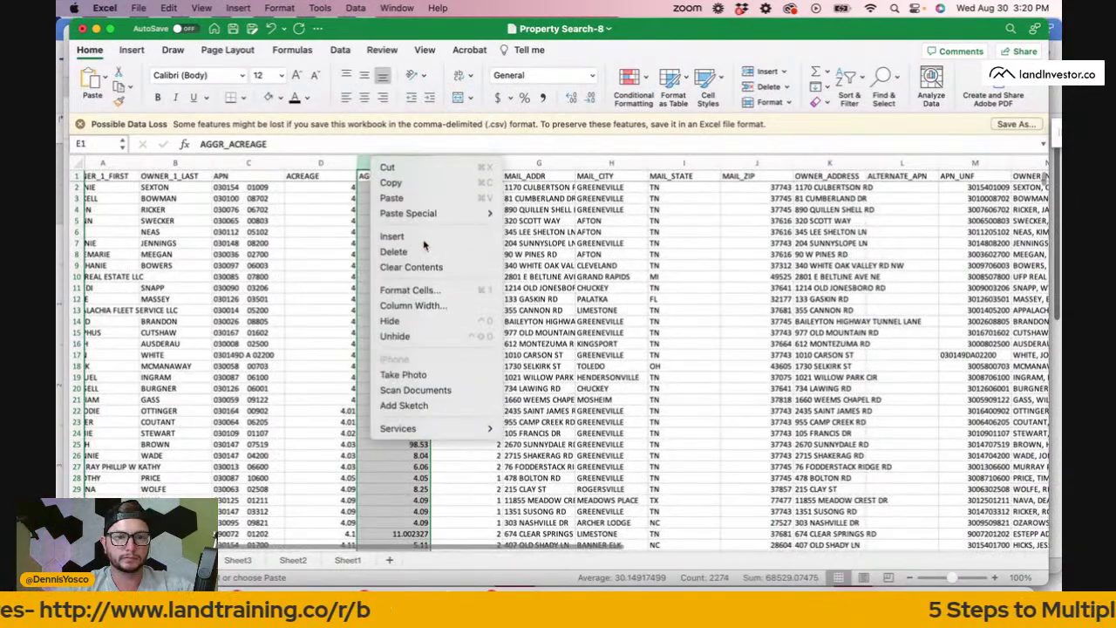
{"action": "left_click", "coordinate": [410, 181]}
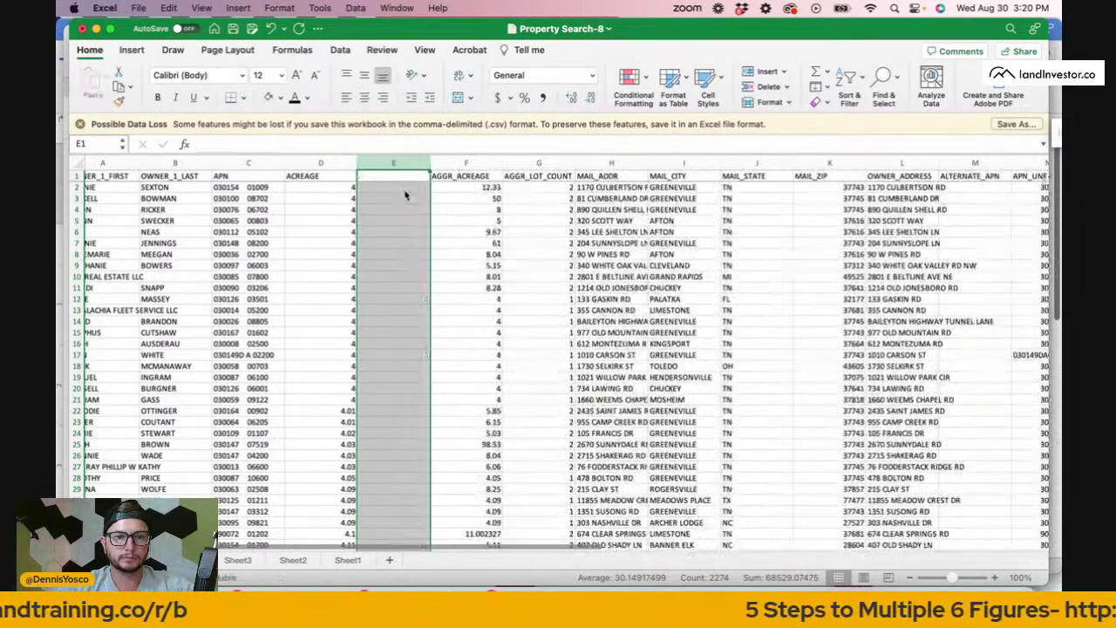
{"action": "right_click", "coordinate": [464, 163]}
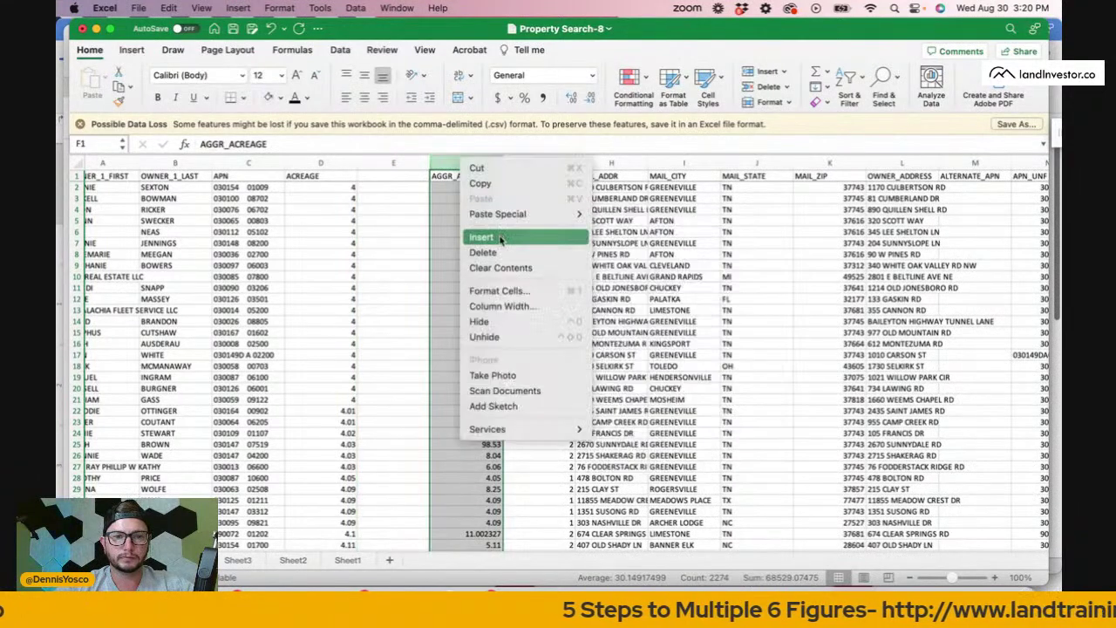
{"action": "left_click", "coordinate": [515, 163]}
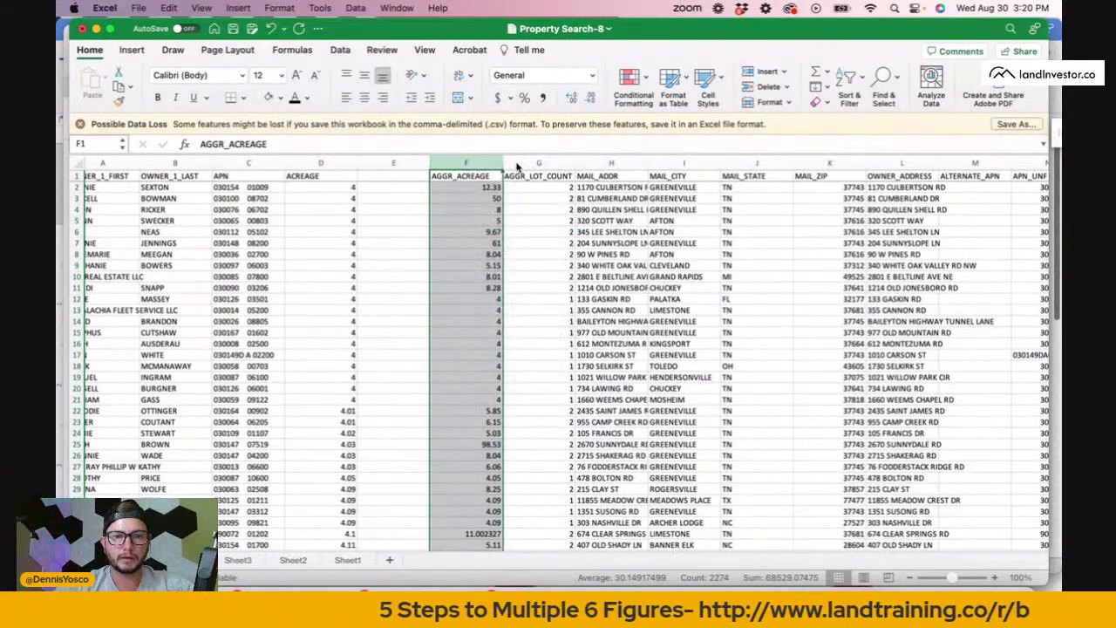
{"action": "key", "text": "super+shift+equal"}
{"action": "right_click", "coordinate": [521, 163]}
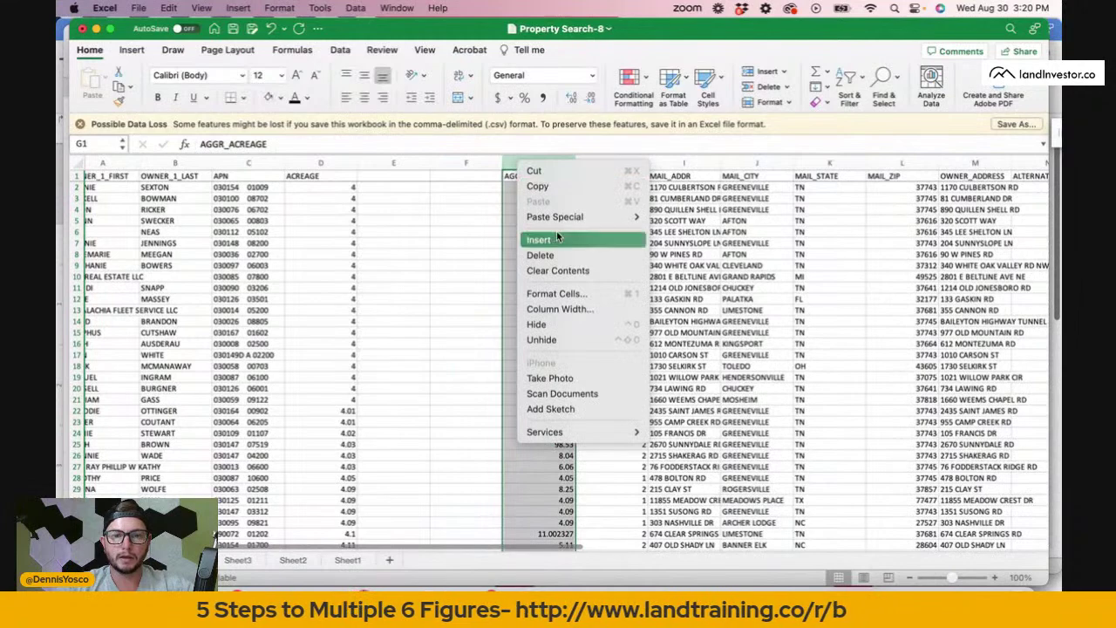
{"action": "left_click", "coordinate": [408, 184]}
{"action": "key", "text": "super+shift+equal"}
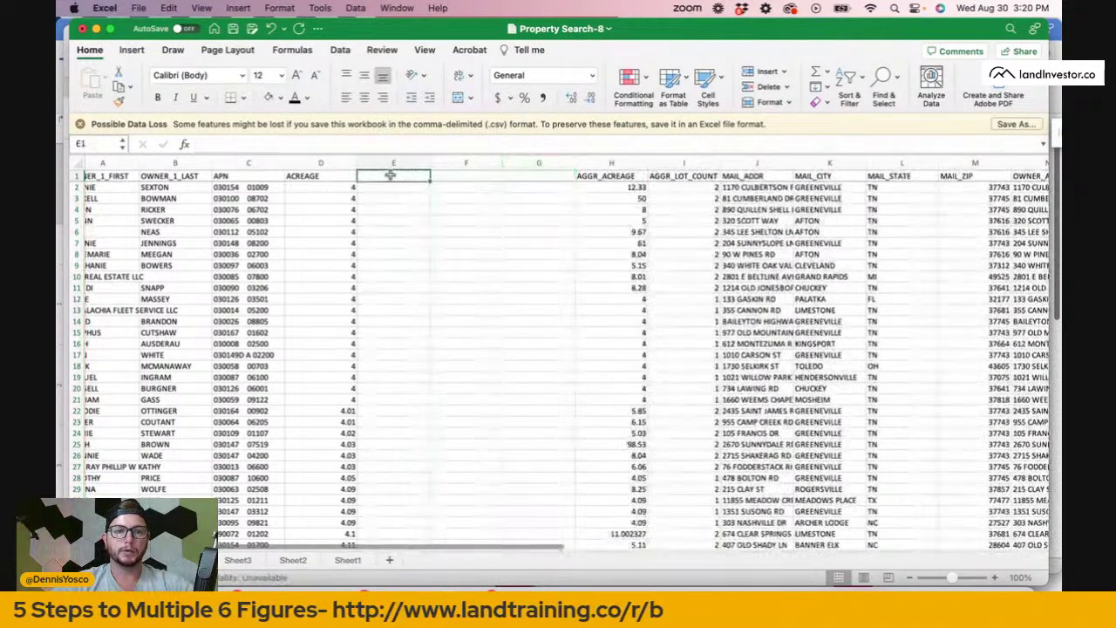
Head the three new columns PPA, Market Price and 40% in cells E1 to G1.
{"action": "left_click", "coordinate": [393, 175]}
{"action": "type", "text": "PPA"}
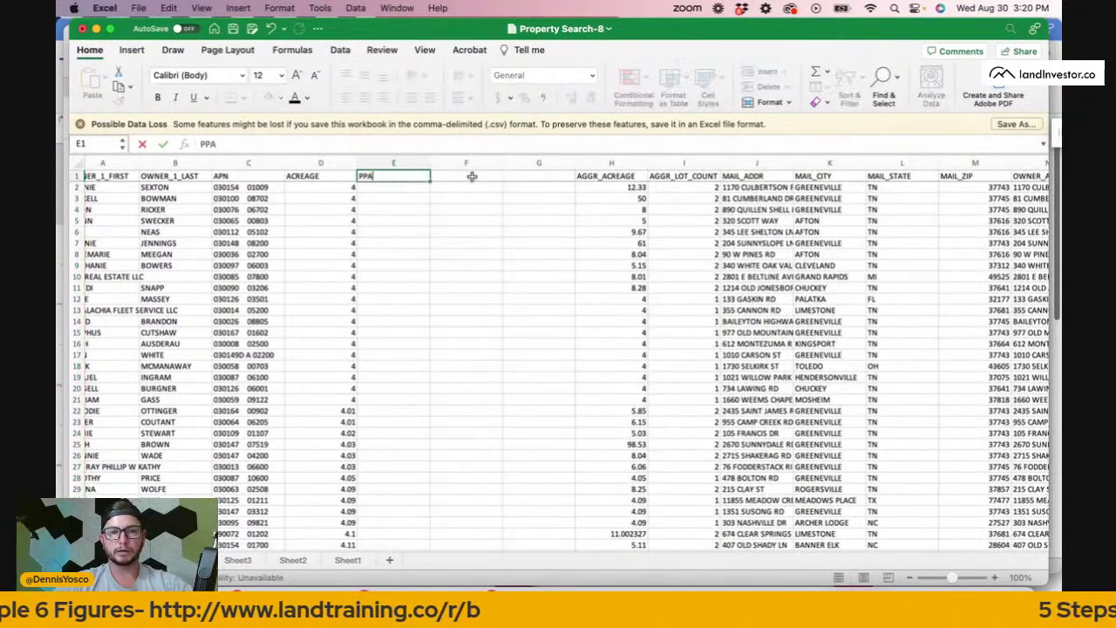
{"action": "left_click", "coordinate": [472, 175]}
{"action": "type", "text": "MAr"}
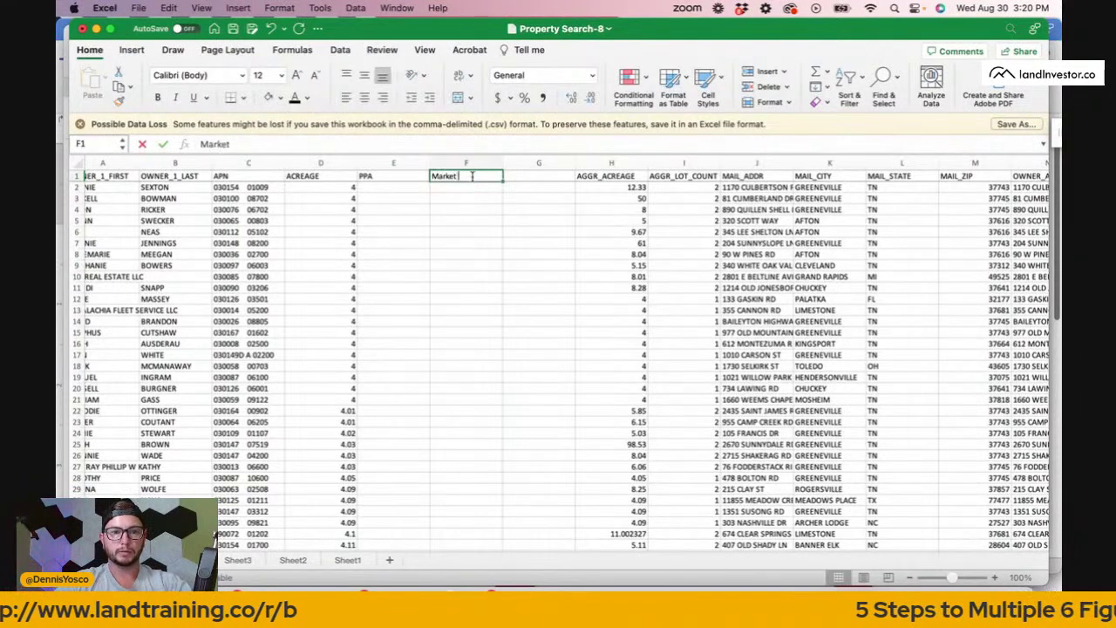
{"action": "type", "text": "ket Price"}
{"action": "left_click", "coordinate": [534, 177]}
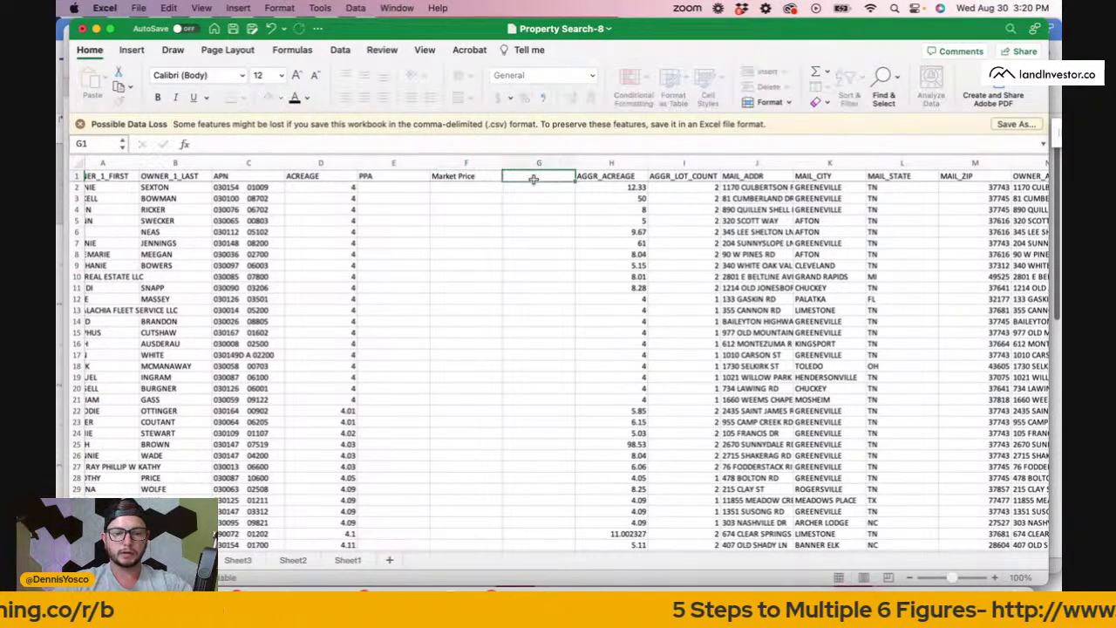
{"action": "type", "text": "55%"}
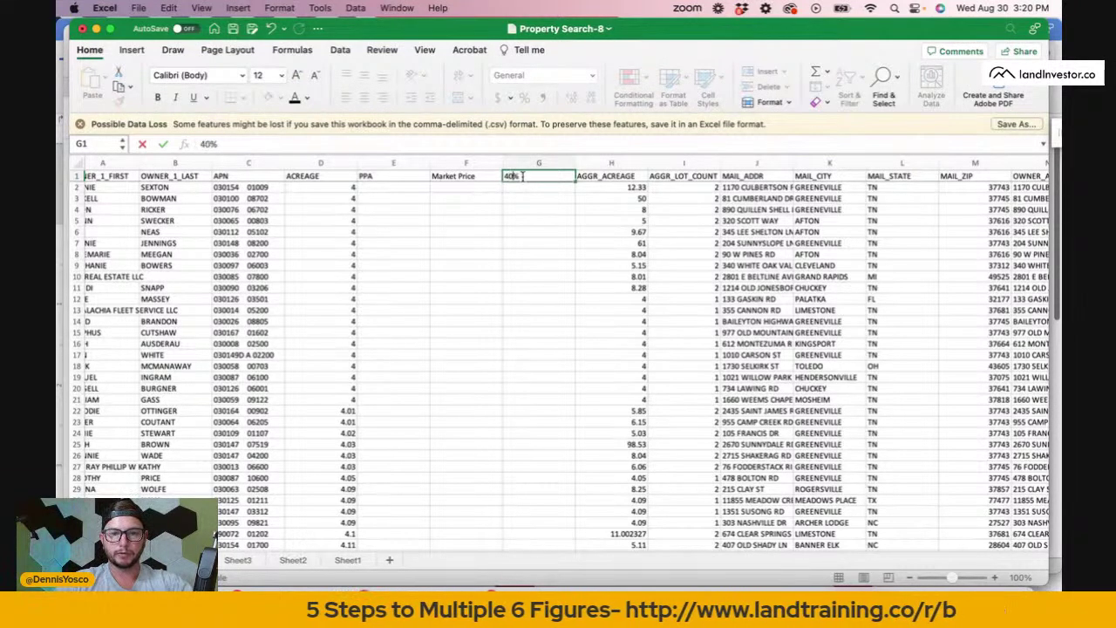
Insert five more empty columns between the 40% column and AGGR_ACREAGE.
{"action": "left_click", "coordinate": [587, 168]}
{"action": "right_click", "coordinate": [588, 168]}
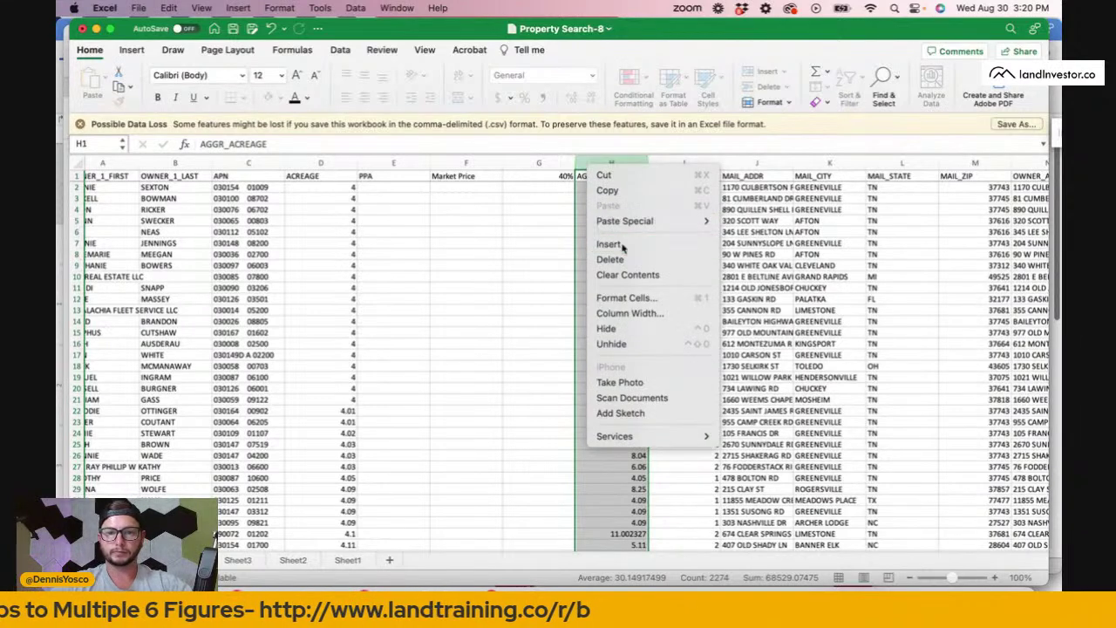
{"action": "key", "text": "Escape"}
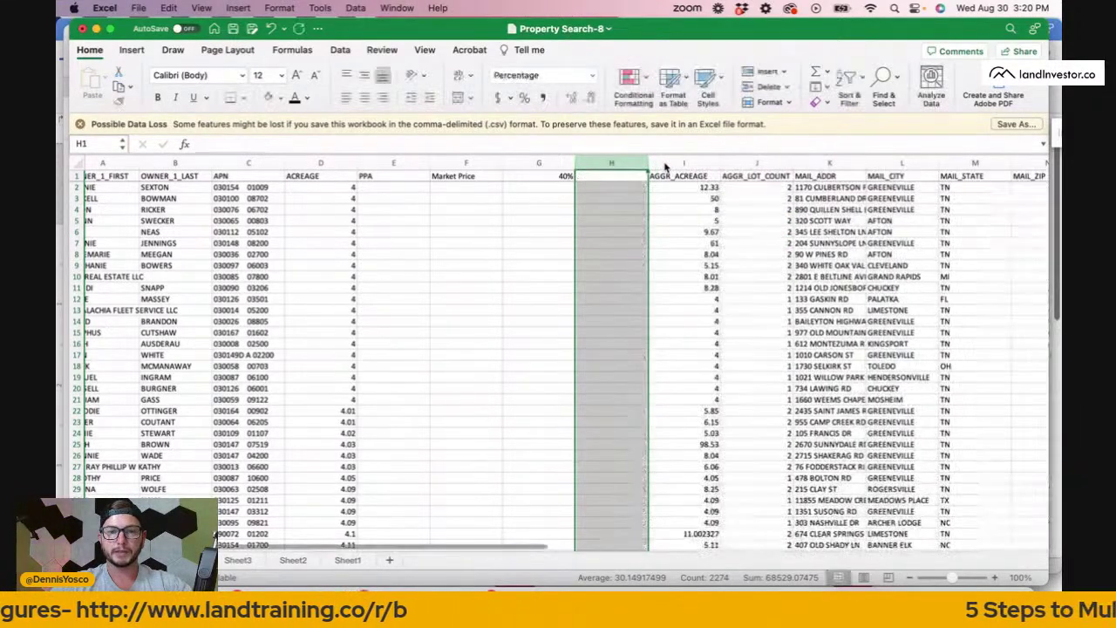
{"action": "left_click", "coordinate": [667, 167]}
{"action": "right_click", "coordinate": [668, 166]}
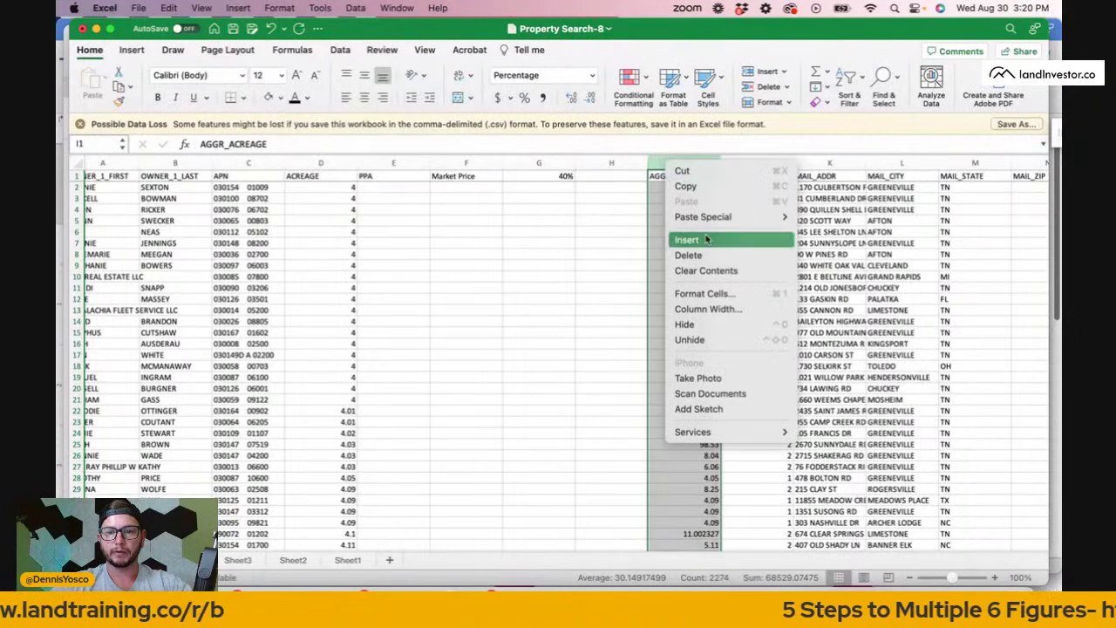
{"action": "key", "text": "Escape"}
{"action": "key", "text": "ctrl+shift+equal"}
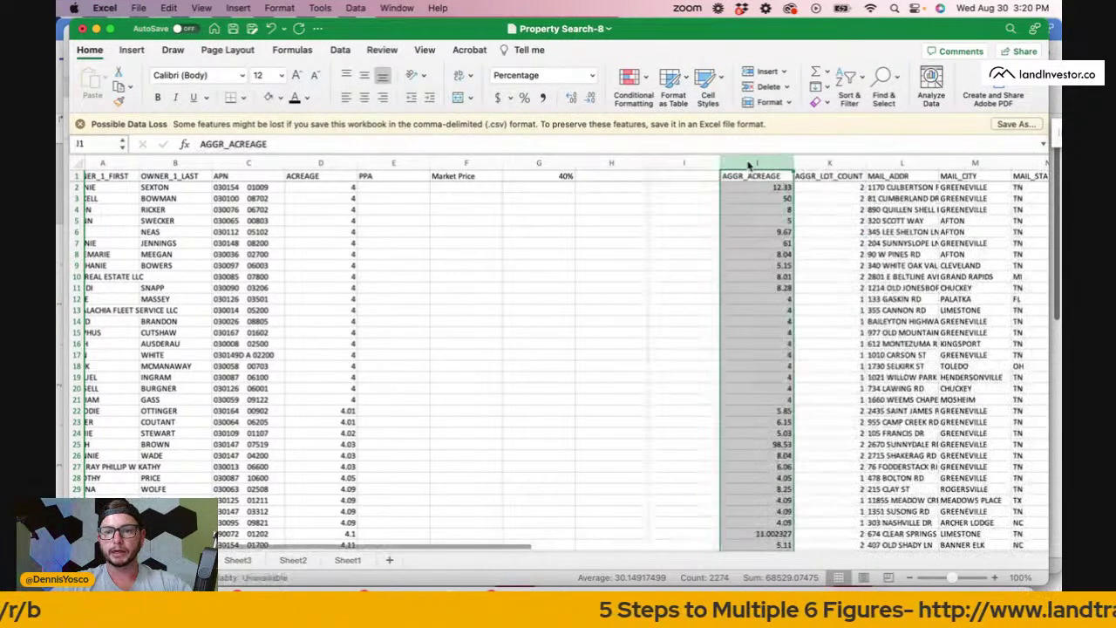
{"action": "right_click", "coordinate": [748, 166]}
{"action": "key", "text": "Escape"}
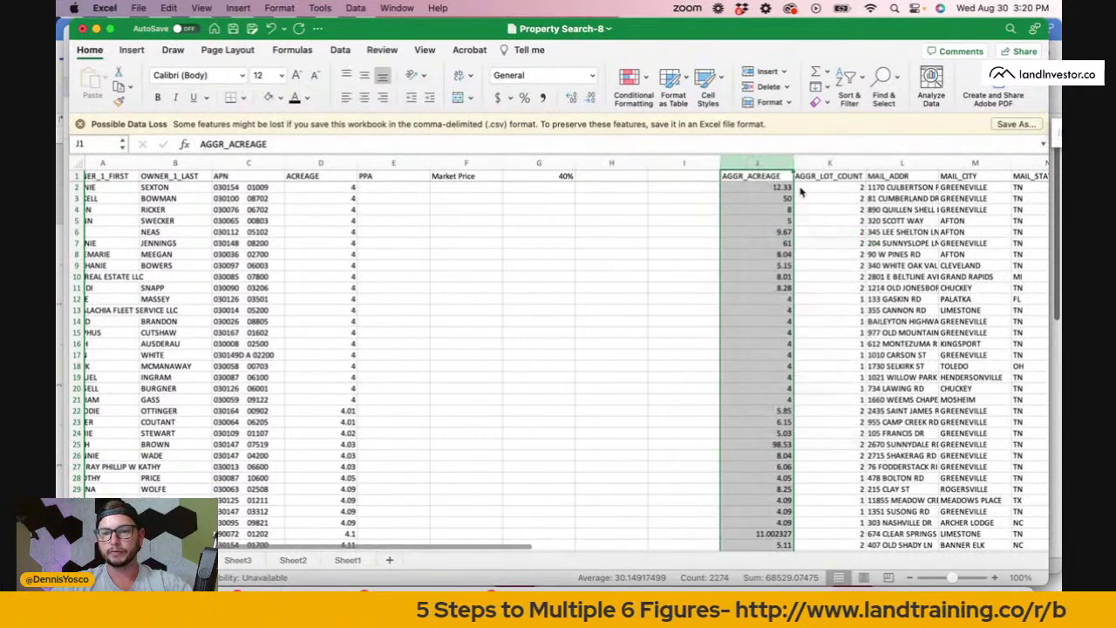
{"action": "key", "text": "ctrl+shift+equal"}
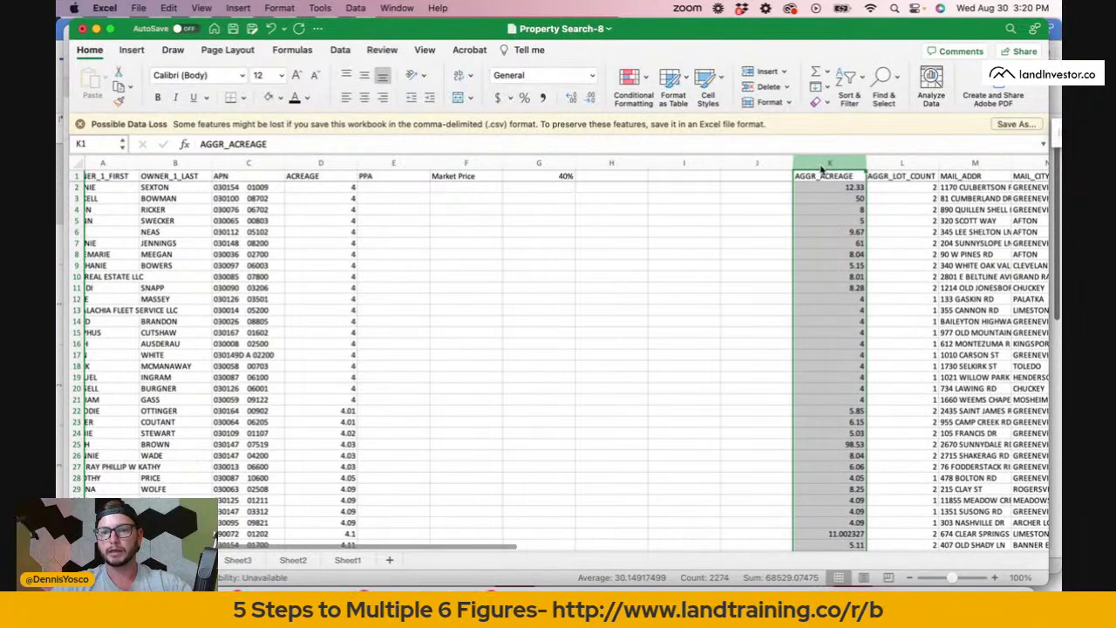
{"action": "right_click", "coordinate": [823, 169]}
{"action": "key", "text": "Escape"}
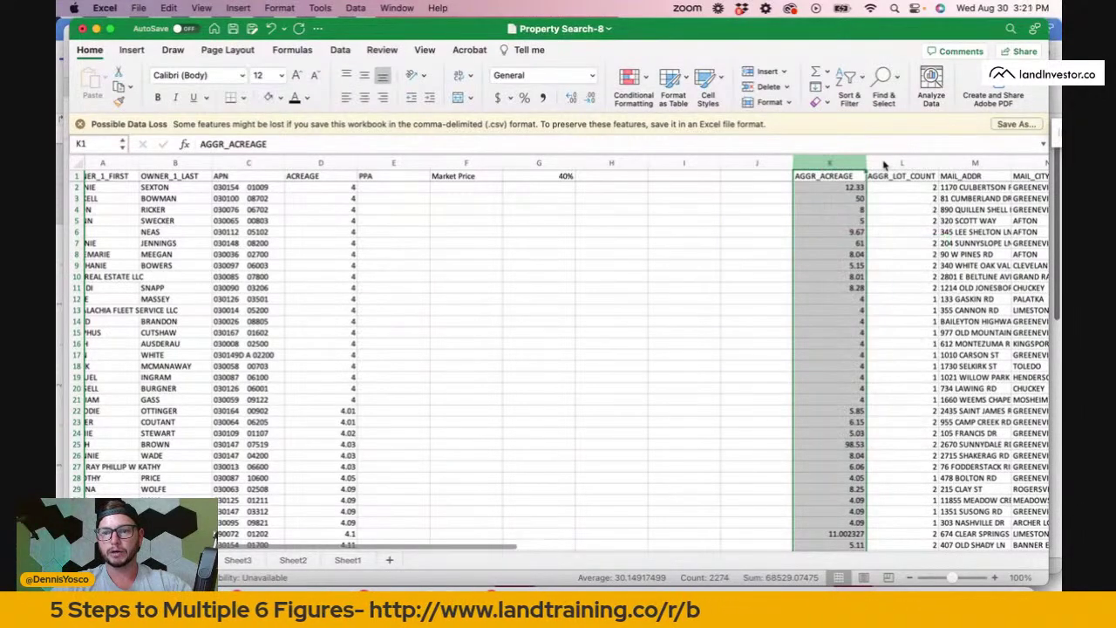
{"action": "left_click", "coordinate": [883, 165]}
{"action": "right_click", "coordinate": [886, 165]}
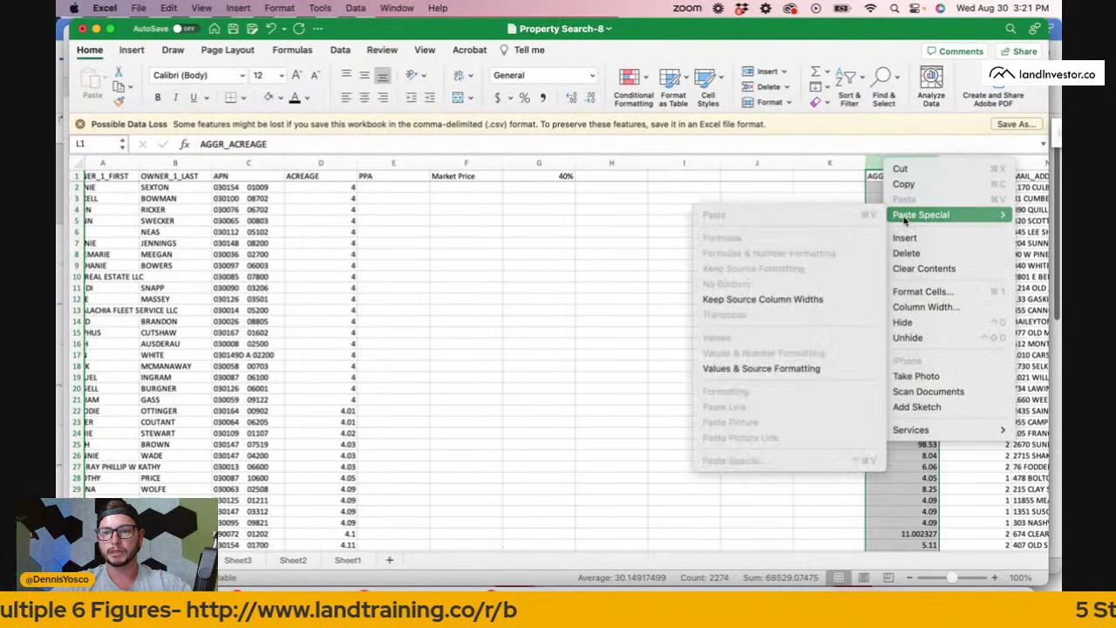
{"action": "key", "text": "Escape"}
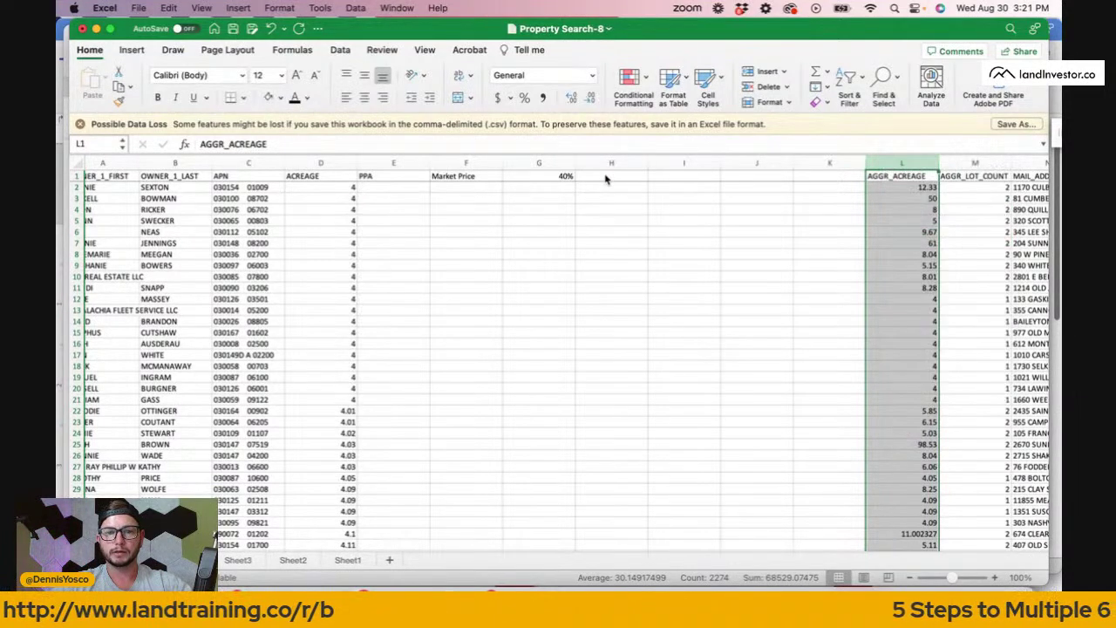
{"action": "key", "text": "super+shift+equal"}
Head the five new columns 45%, 50%, 55%, 60% and 65% in cells H1 to L1.
{"action": "left_click", "coordinate": [603, 176]}
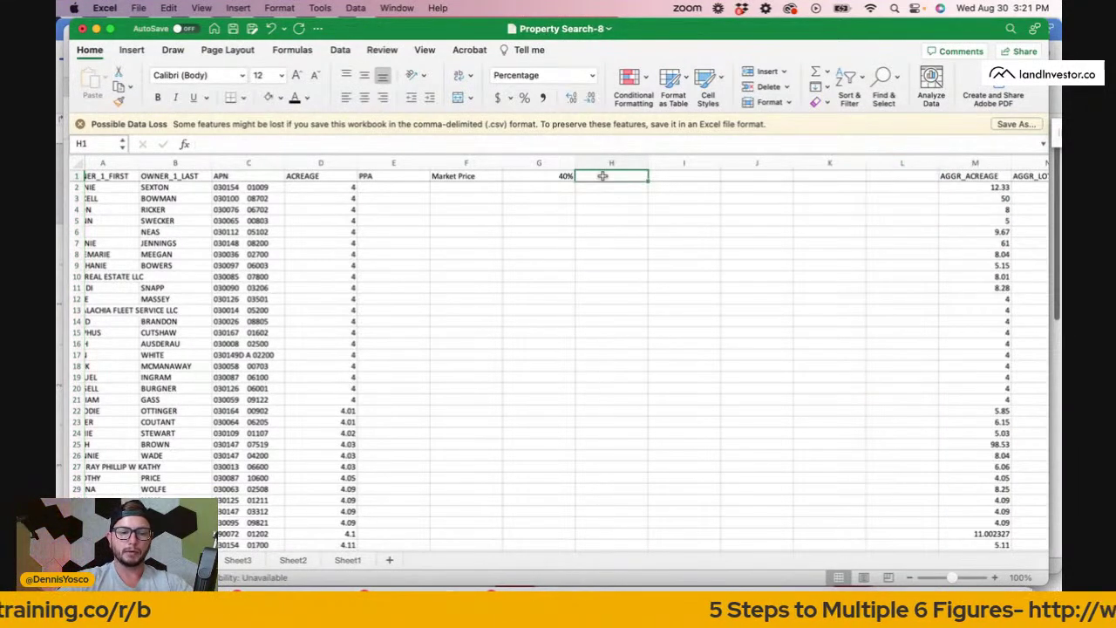
{"action": "type", "text": "45"}
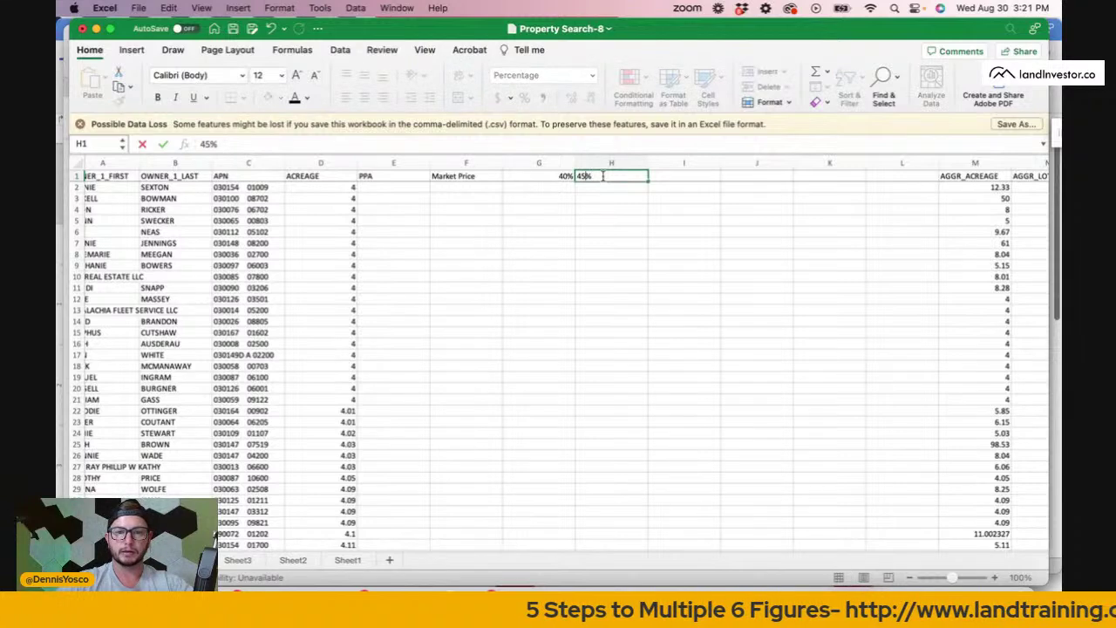
{"action": "key", "text": "Tab"}
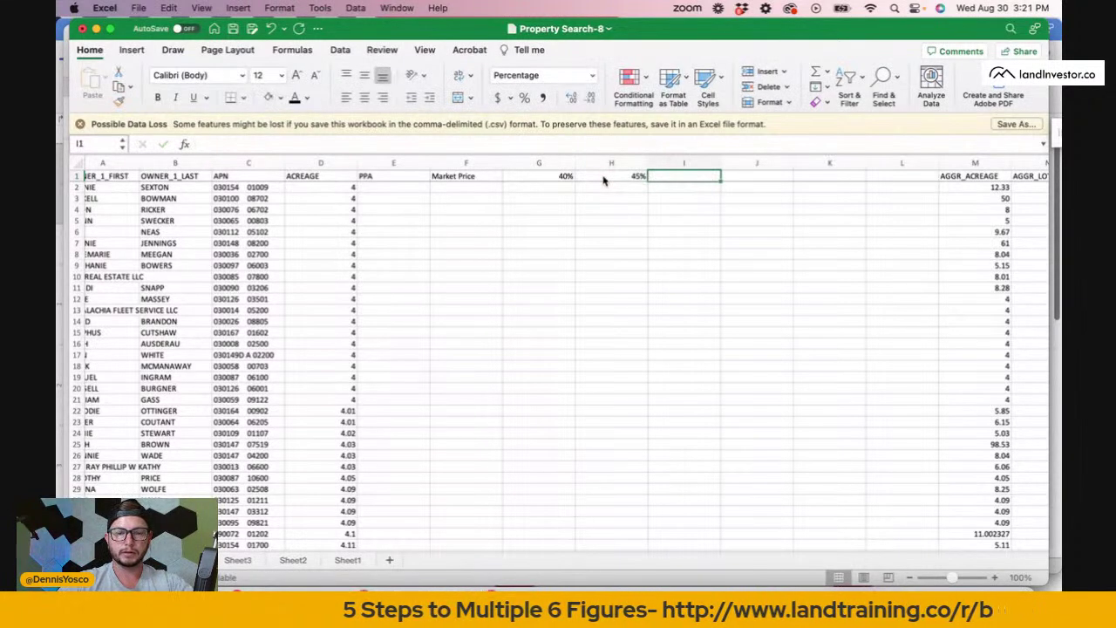
{"action": "key", "text": "Tab"}
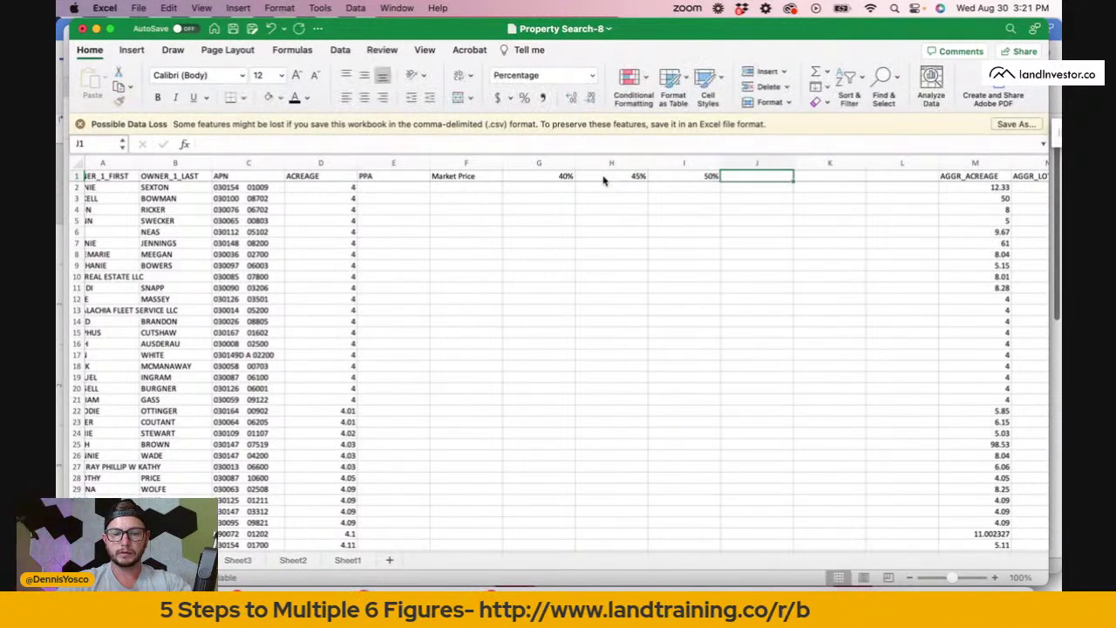
{"action": "key", "text": "Tab"}
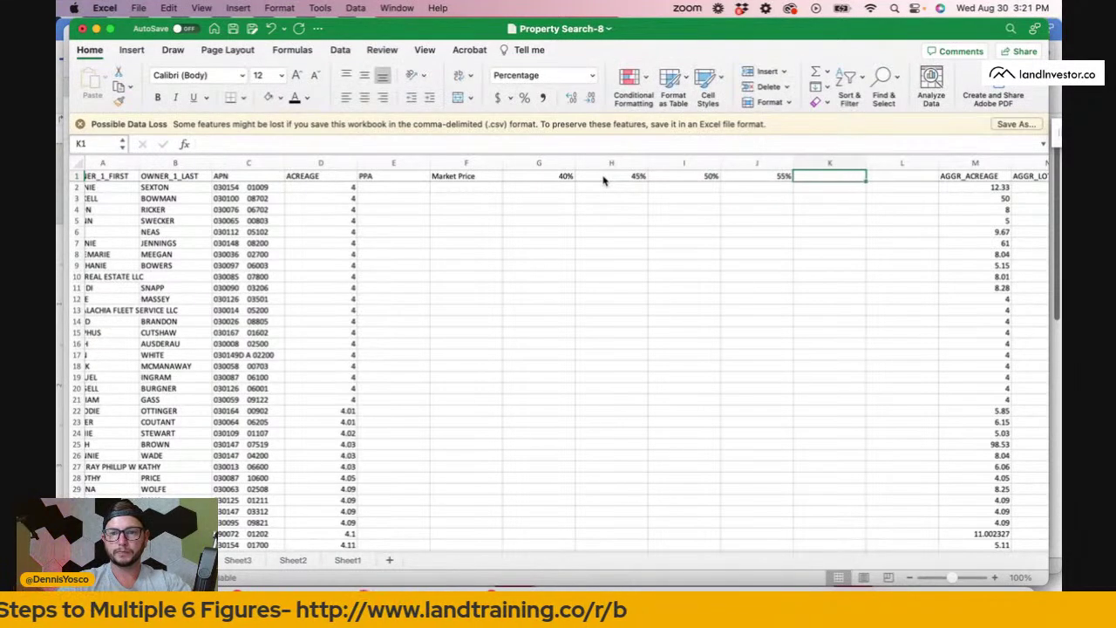
{"action": "type", "text": "60%"}
{"action": "key", "text": "Tab"}
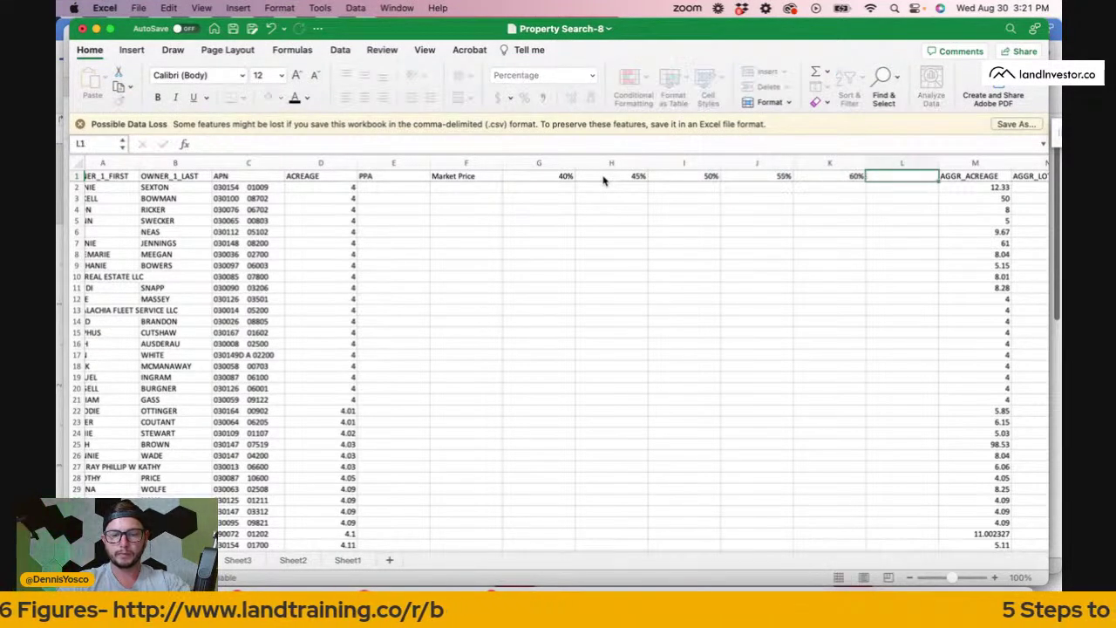
{"action": "type", "text": "65%"}
{"action": "left_click", "coordinate": [572, 221]}
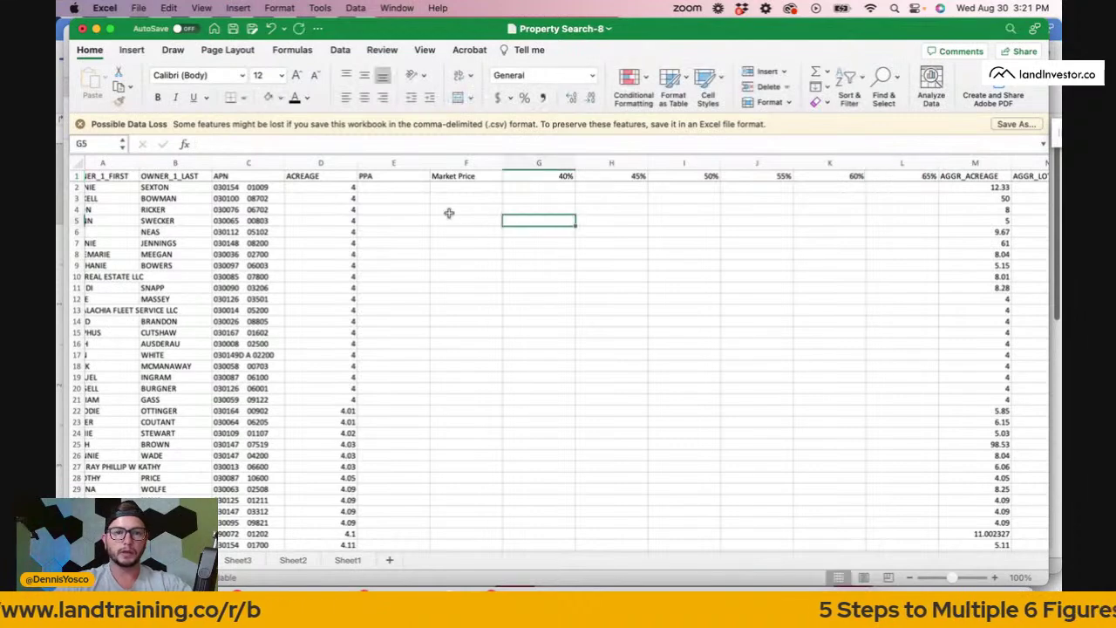
Copy the first acreage range's average, $15,065.56, from cell H2 of Sheet3 into the owner list's first PPA cell, E2.
{"action": "left_click", "coordinate": [402, 192]}
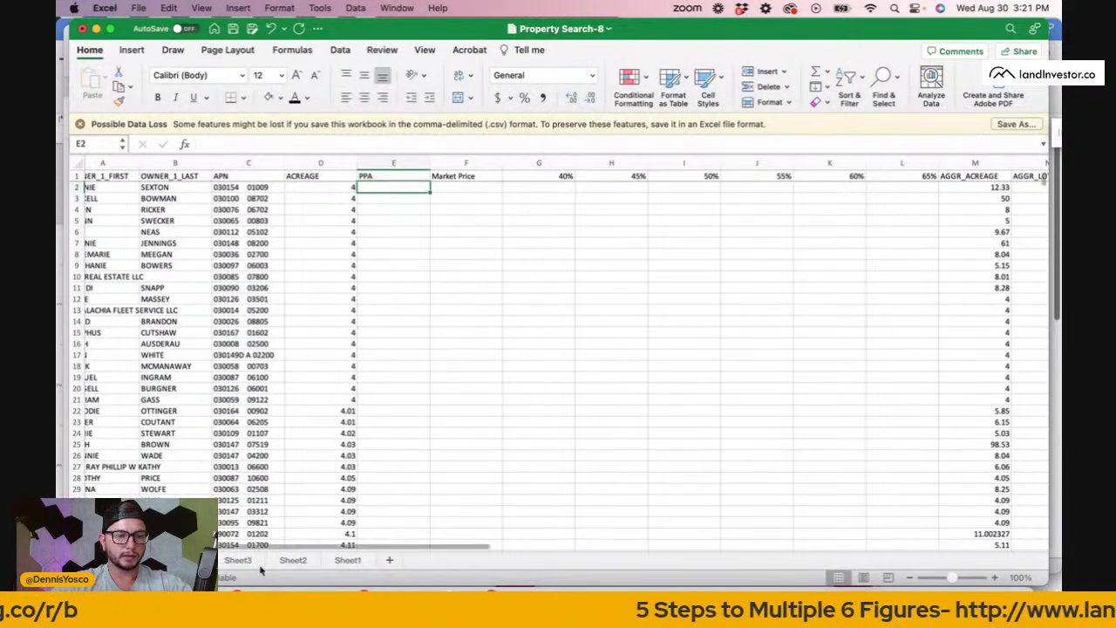
{"action": "left_click", "coordinate": [347, 560]}
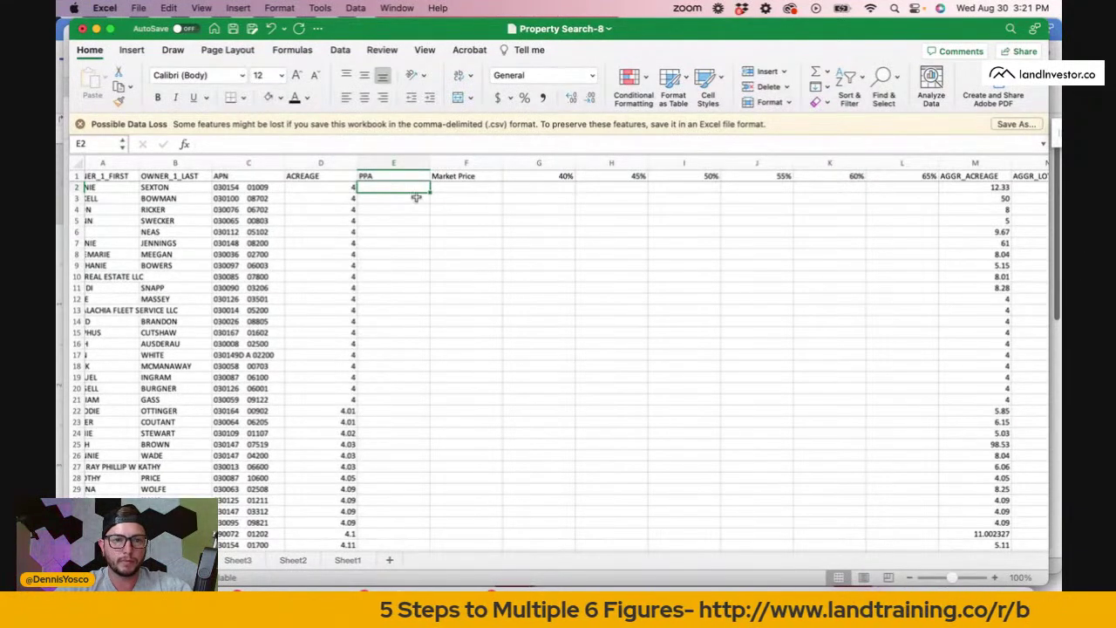
{"action": "left_click", "coordinate": [287, 145]}
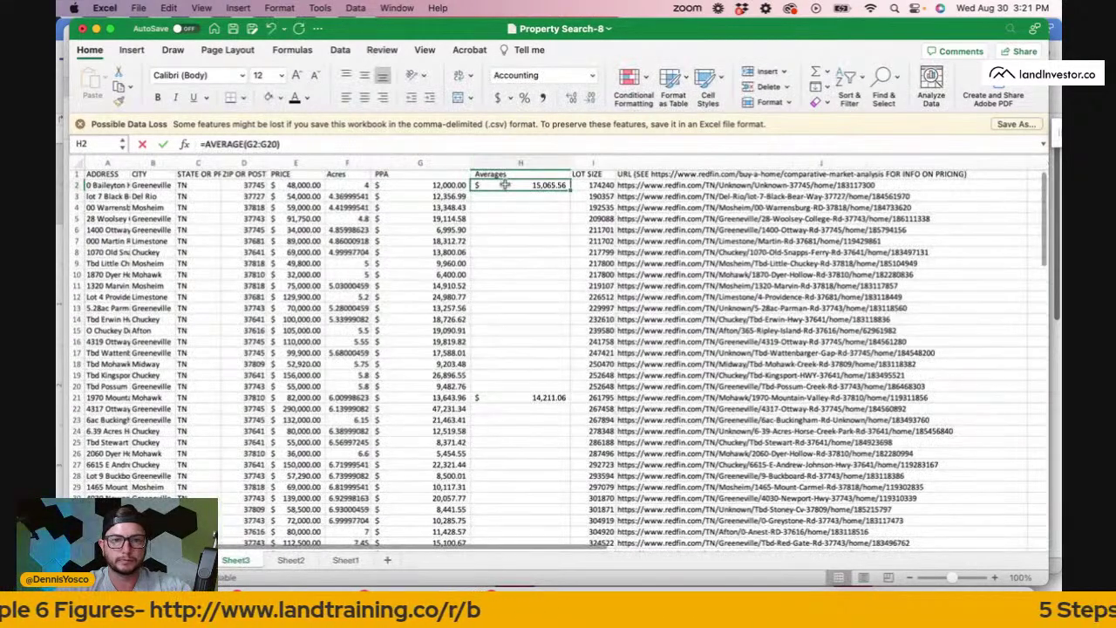
{"action": "key", "text": "super+c"}
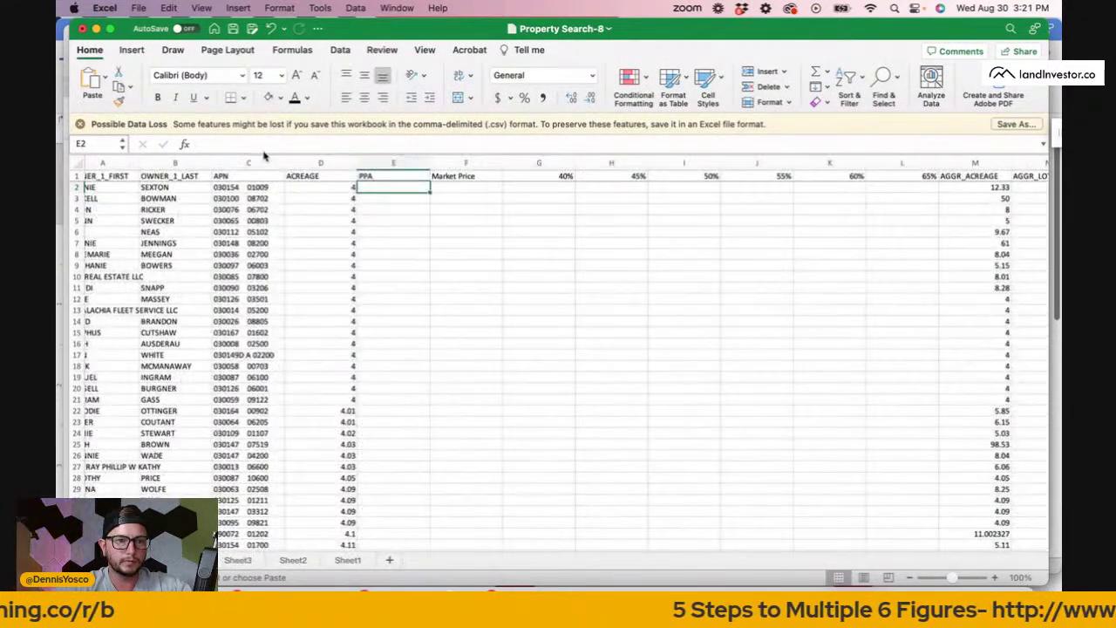
{"action": "key", "text": "super+v"}
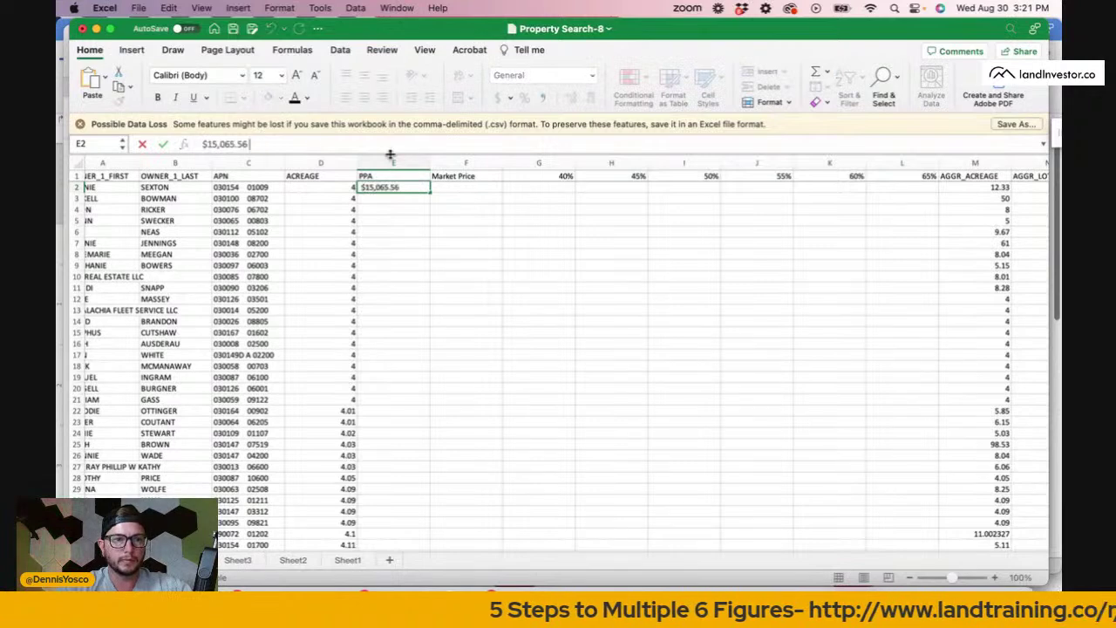
Calculate the first property's Market Price in F2 by multiplying acreage by price per acre, =D2*E2.
{"action": "left_click", "coordinate": [470, 186]}
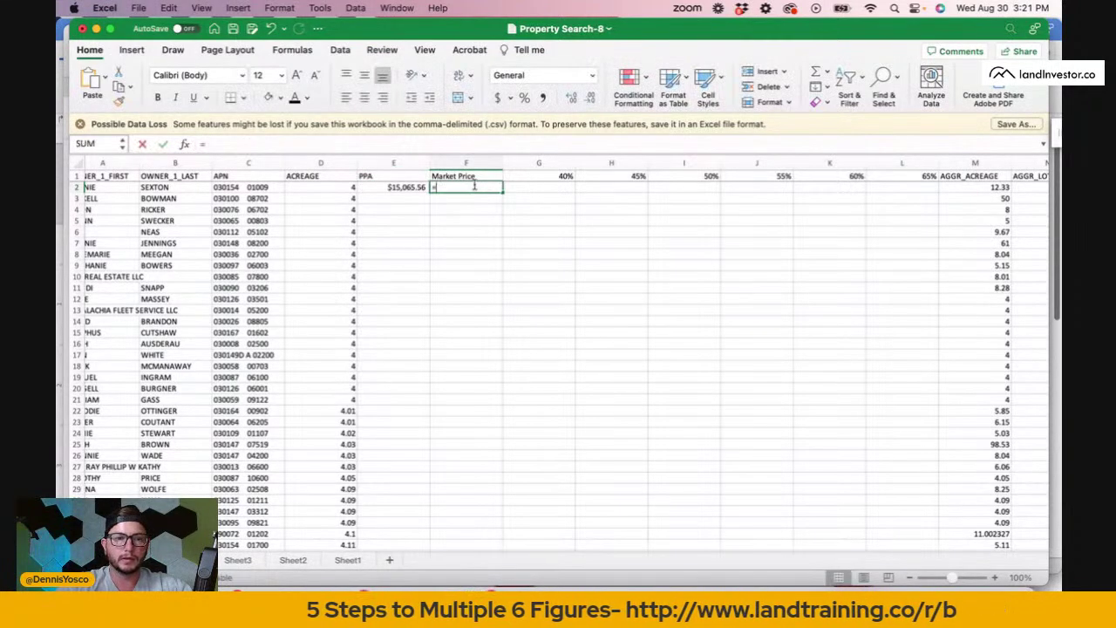
{"action": "type", "text": "="}
{"action": "left_click", "coordinate": [336, 186]}
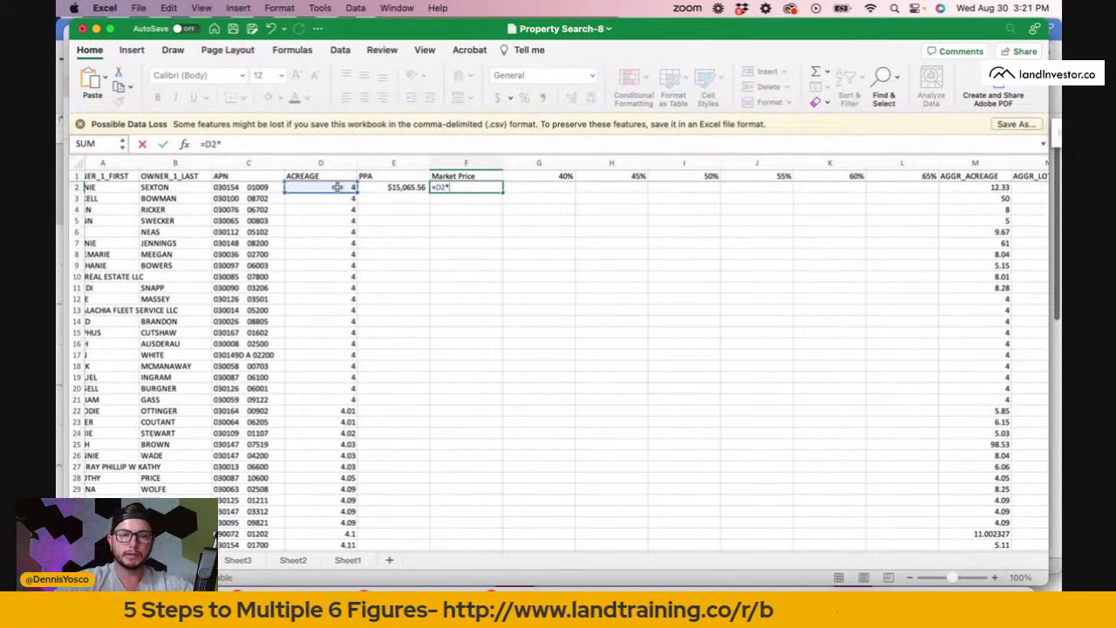
{"action": "type", "text": "*"}
{"action": "left_click", "coordinate": [375, 187]}
{"action": "key", "text": "Return"}
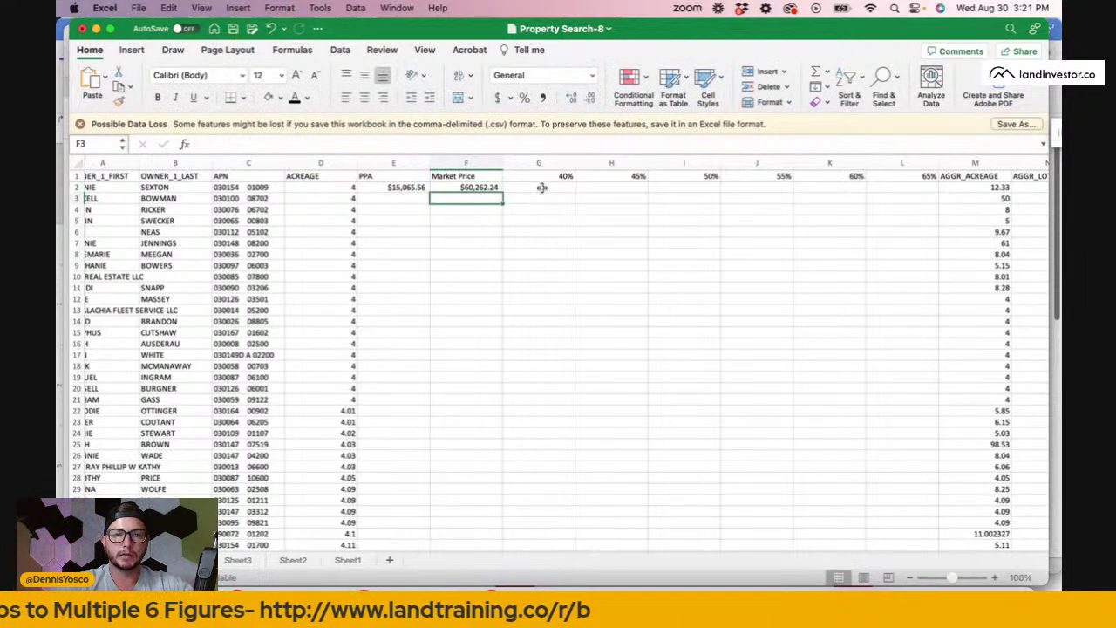
Calculate the first property's 40% offer in G2 from its Market Price, =F2*.4.
{"action": "left_click", "coordinate": [541, 186]}
{"action": "type", "text": "="}
{"action": "left_click", "coordinate": [489, 188]}
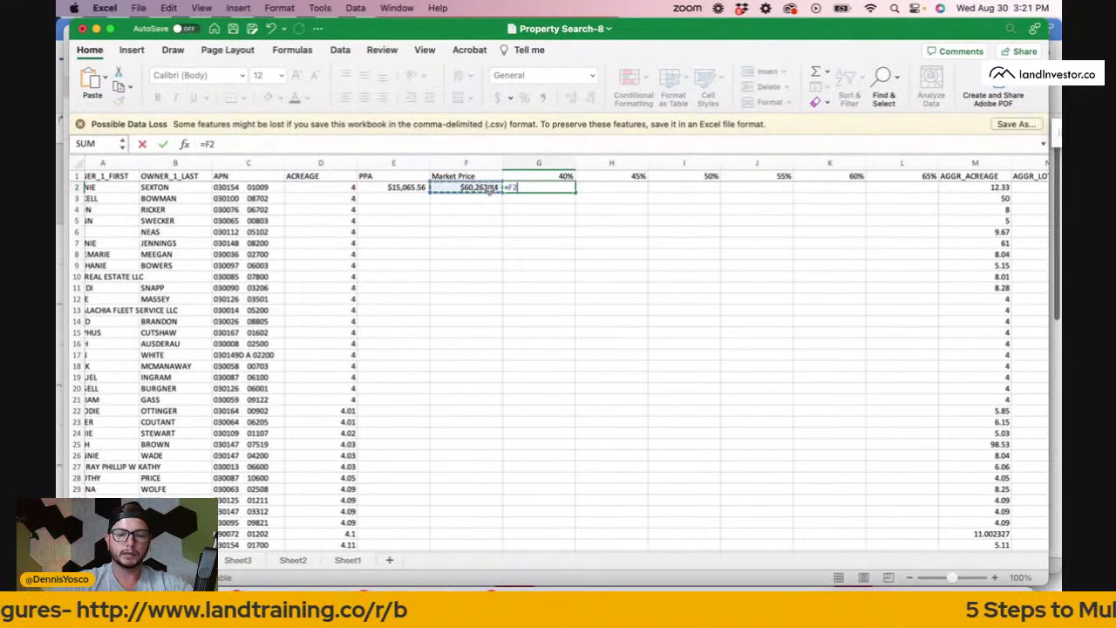
{"action": "type", "text": ".4"}
{"action": "key", "text": "Return"}
{"action": "key", "text": "Right"}
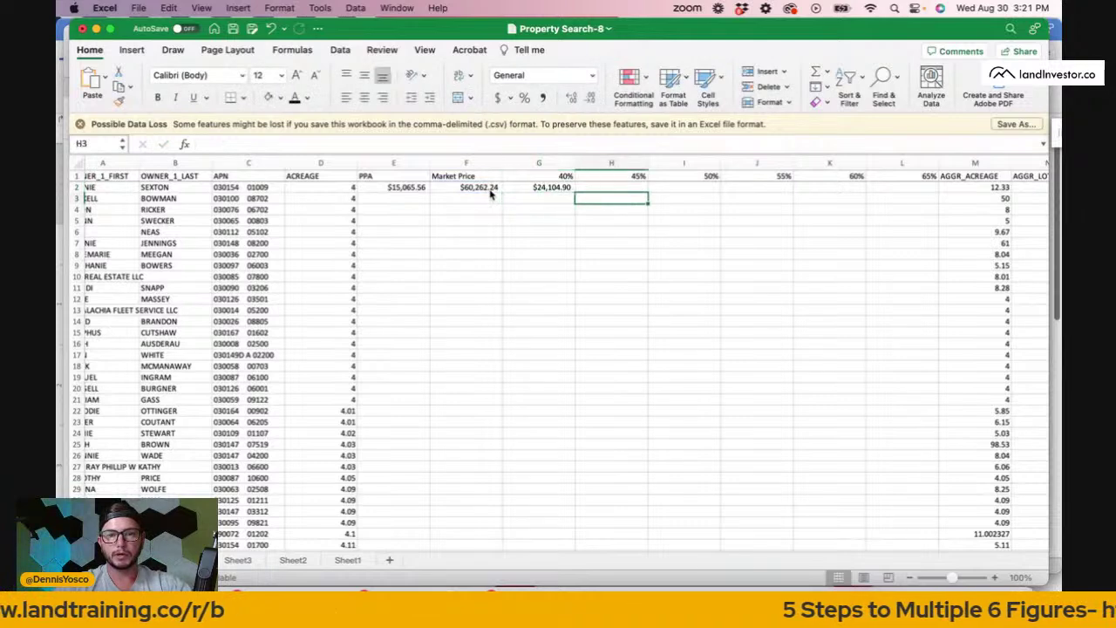
Calculate the first property's 45% offer in H2 from its Market Price, =F2*.45.
{"action": "left_click", "coordinate": [597, 186]}
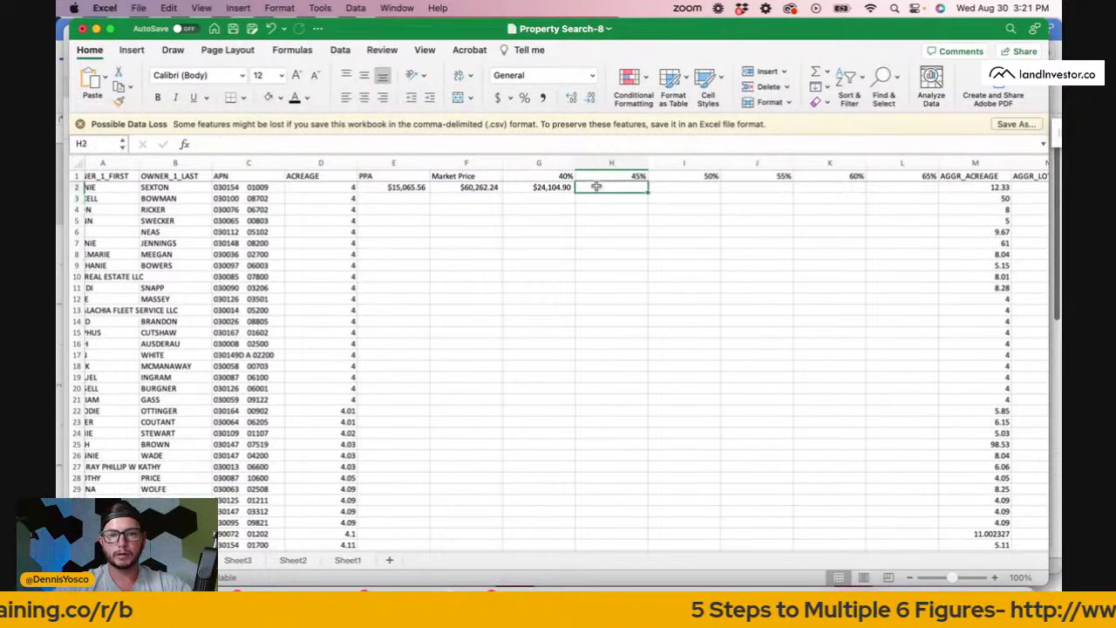
{"action": "type", "text": "="}
{"action": "left_click", "coordinate": [491, 188]}
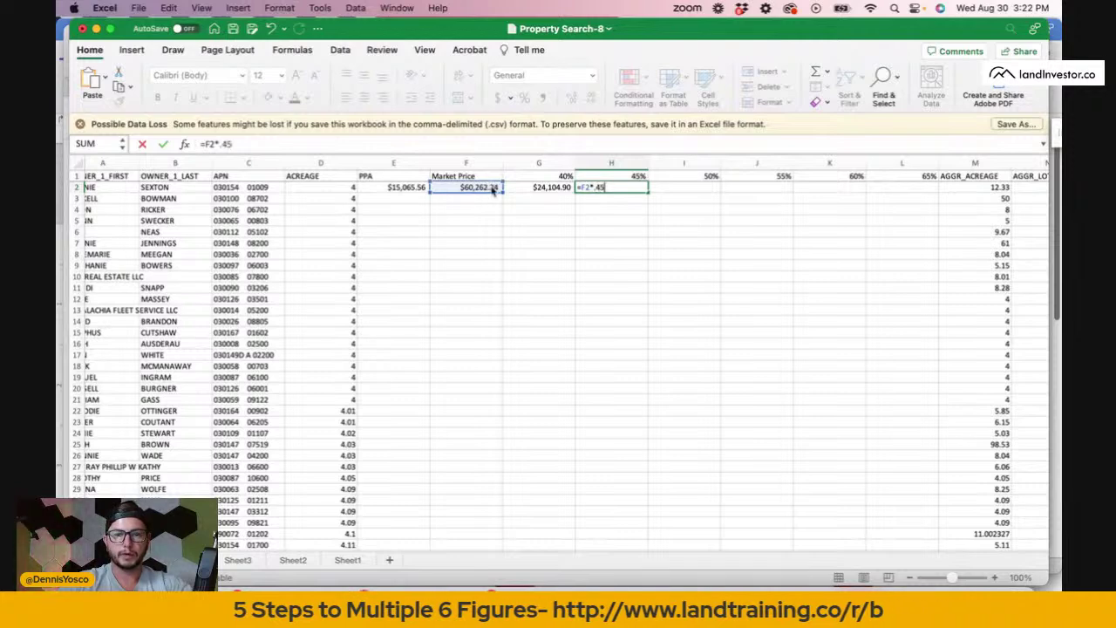
{"action": "type", "text": "*.45"}
{"action": "key", "text": "Return"}
{"action": "key", "text": "Right"}
Calculate the first property's 50% offer in I2 from its Market Price, =F2*.5.
{"action": "left_click", "coordinate": [692, 188]}
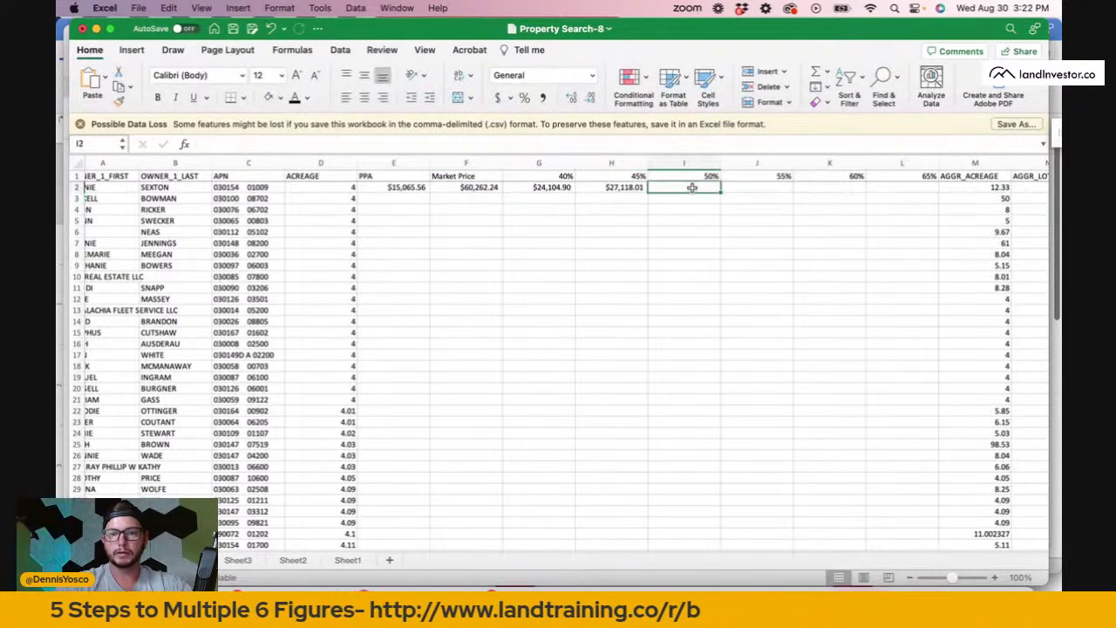
{"action": "type", "text": "="}
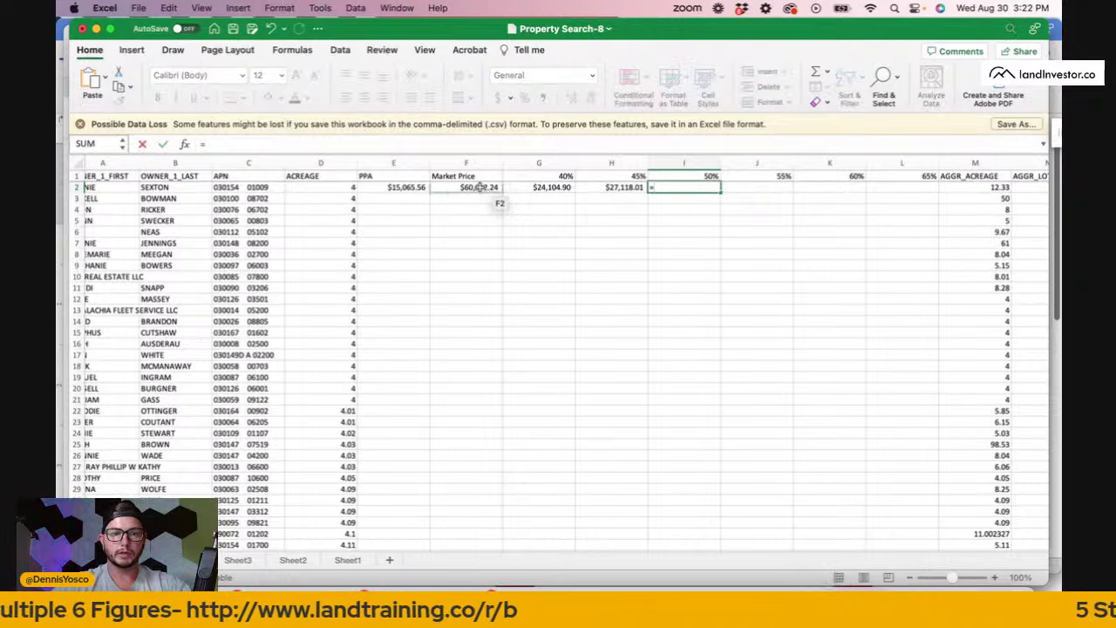
{"action": "left_click", "coordinate": [479, 188]}
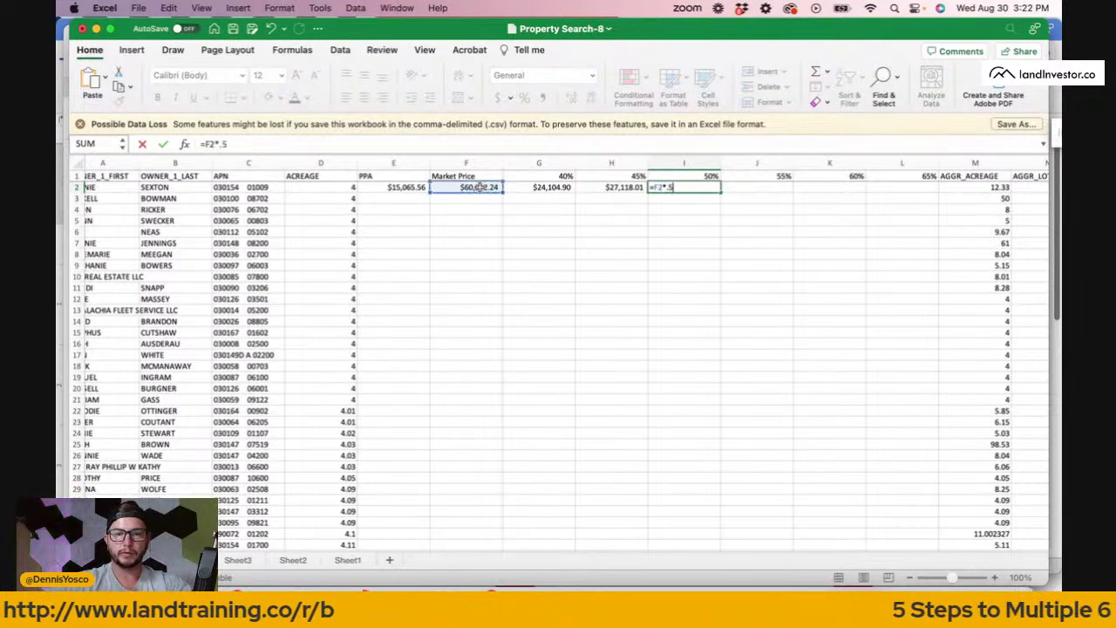
{"action": "key", "text": "Return"}
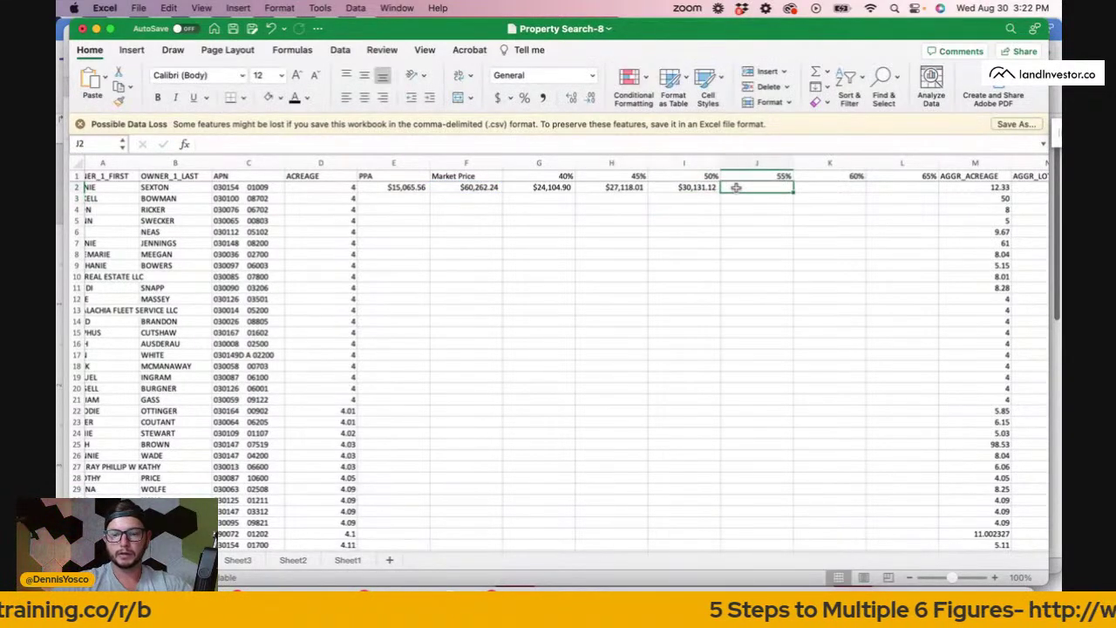
Calculate the first property's 55% offer in J2 from its Market Price, =F2*.55.
{"action": "type", "text": "="}
{"action": "left_click", "coordinate": [476, 188]}
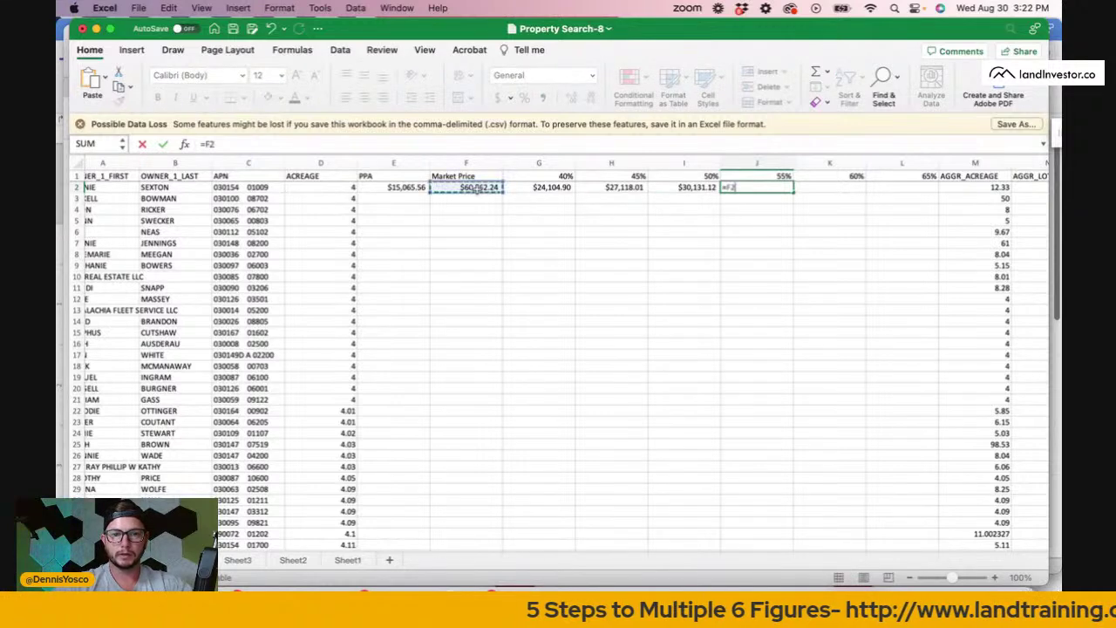
{"action": "type", "text": "*"}
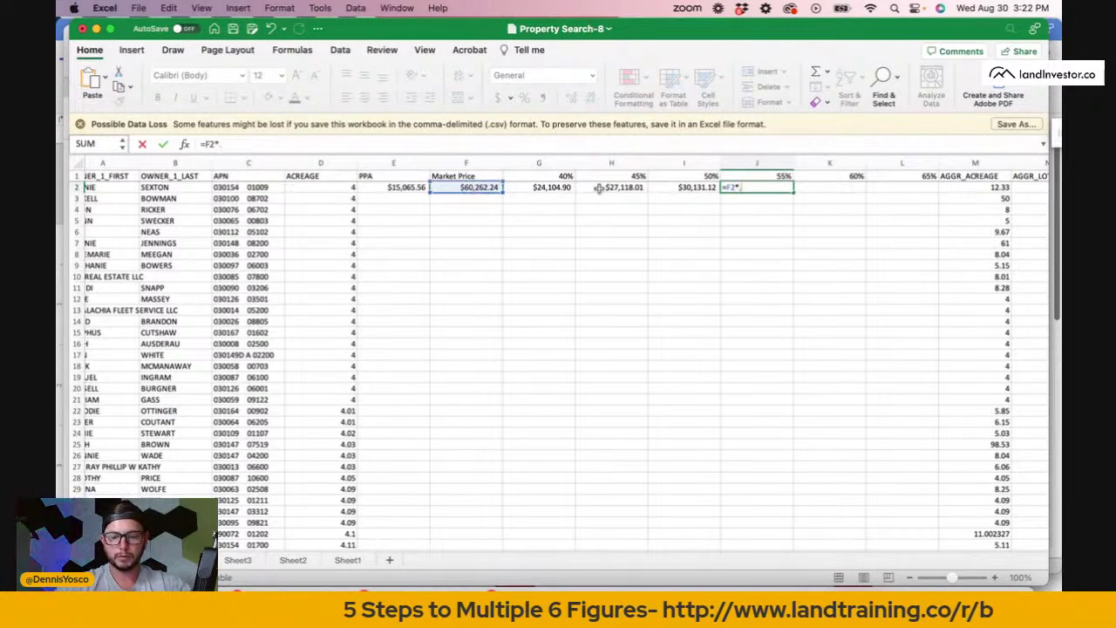
{"action": "type", "text": ".55"}
{"action": "key", "text": "Tab"}
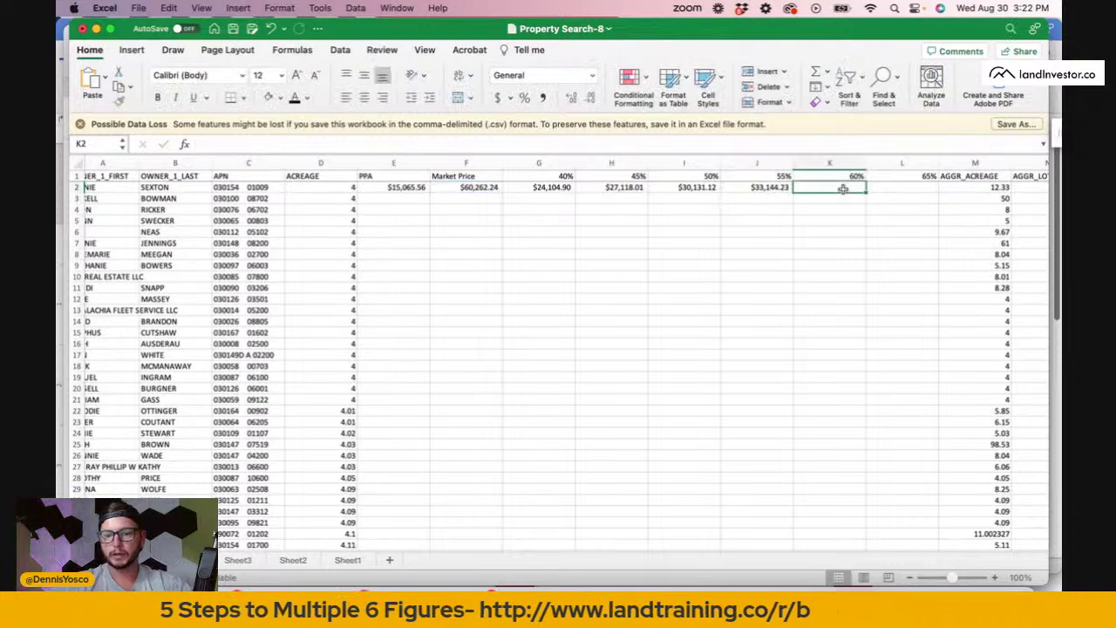
Calculate the first property's 60% offer in K2 from its Market Price, =F2*.6.
{"action": "type", "text": "="}
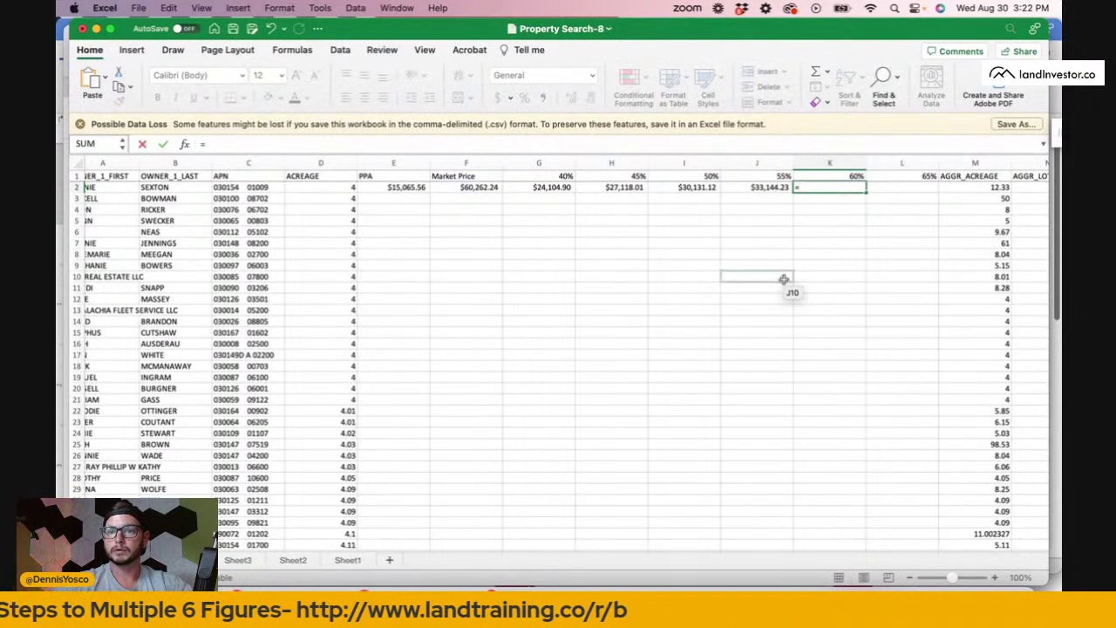
{"action": "left_click", "coordinate": [477, 187]}
{"action": "type", "text": "*.6"}
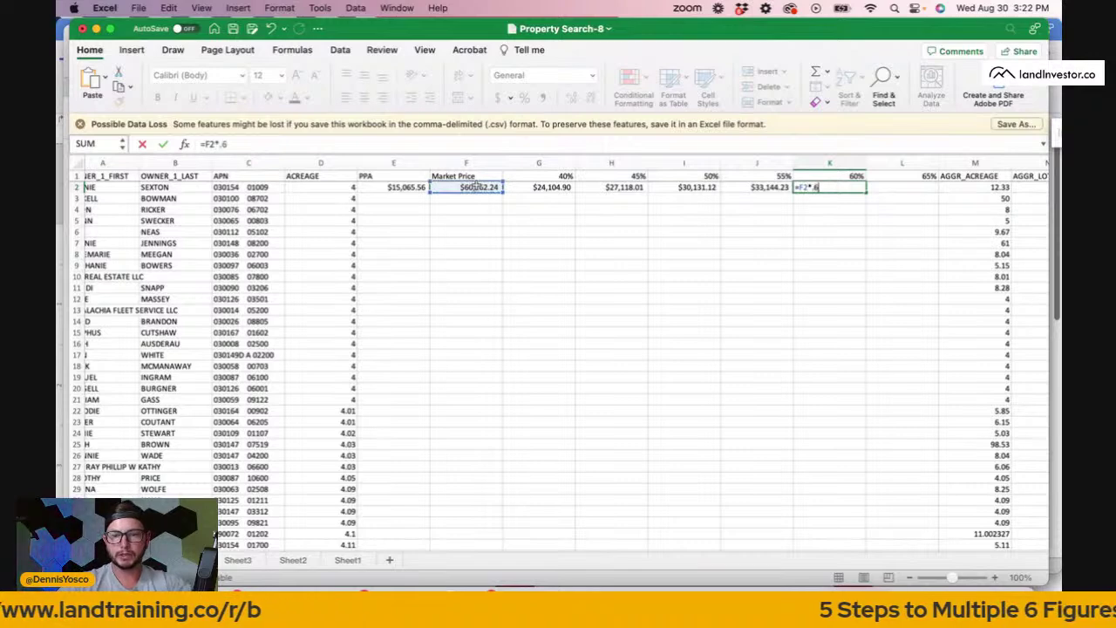
{"action": "key", "text": "Return"}
Calculate the first property's 65% offer in L2 from its Market Price, =F2*.65.
{"action": "left_click", "coordinate": [904, 188]}
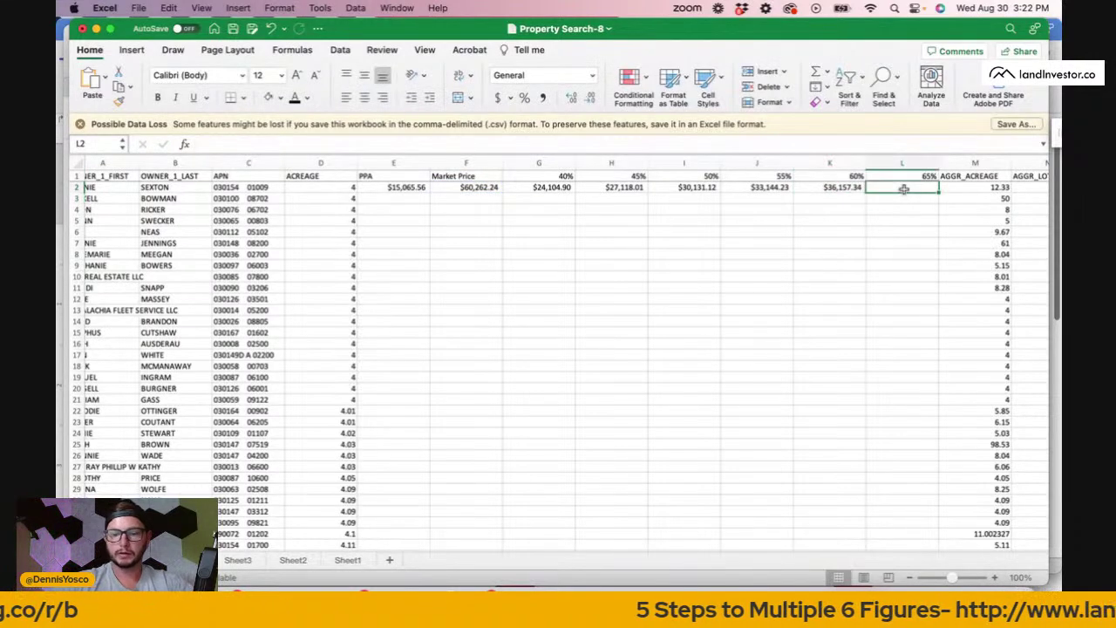
{"action": "type", "text": "="}
{"action": "left_click", "coordinate": [463, 187]}
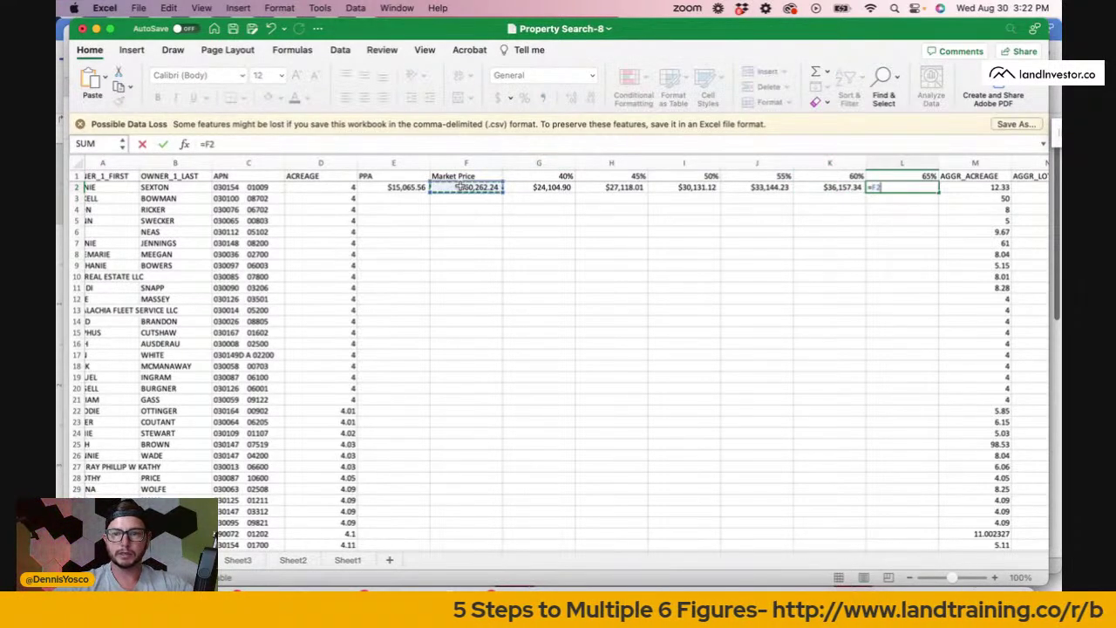
{"action": "type", "text": "*"}
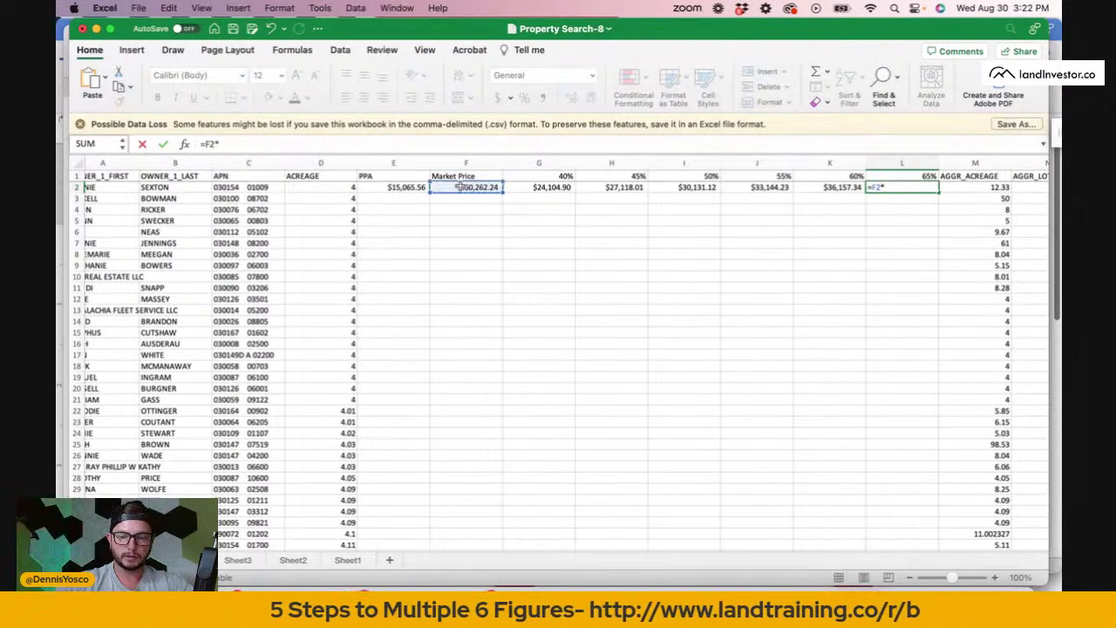
{"action": "type", "text": ".65"}
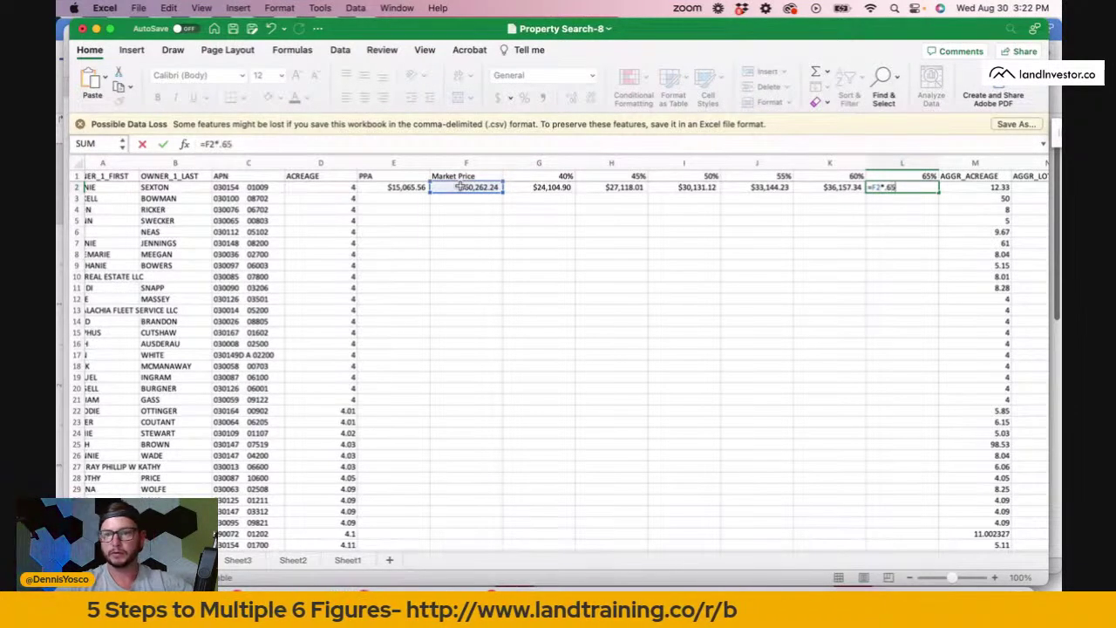
{"action": "key", "text": "Return"}
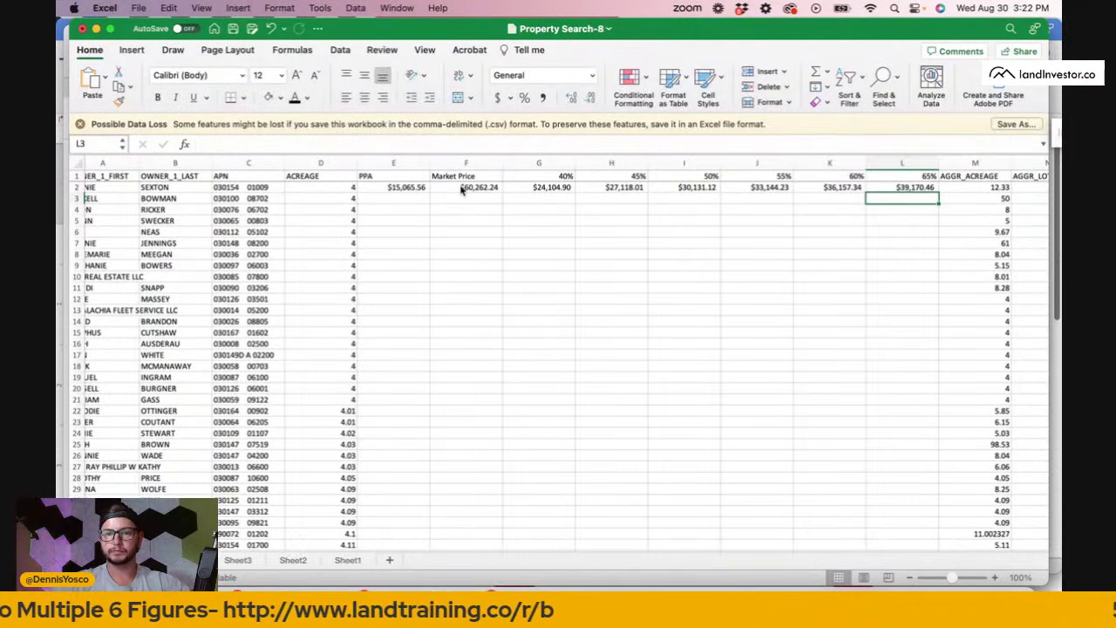
Try filling PPA down to row 7, and PPA together with Market Price down to row 5.
{"action": "left_click", "coordinate": [406, 188]}
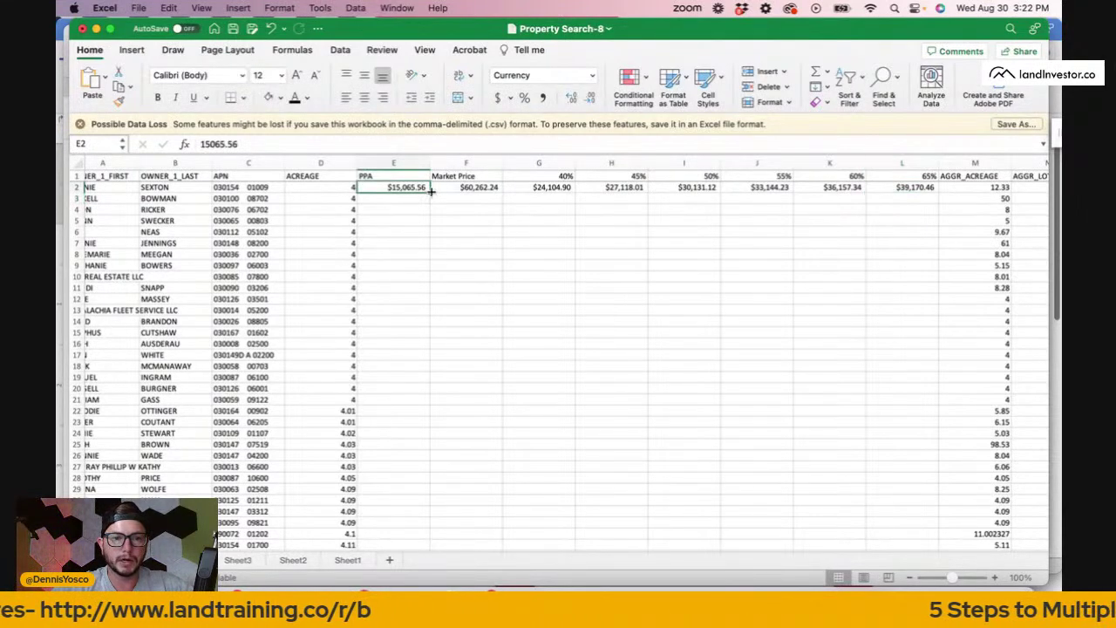
{"action": "left_click_drag", "start_coordinate": [430, 191], "coordinate": [427, 246]}
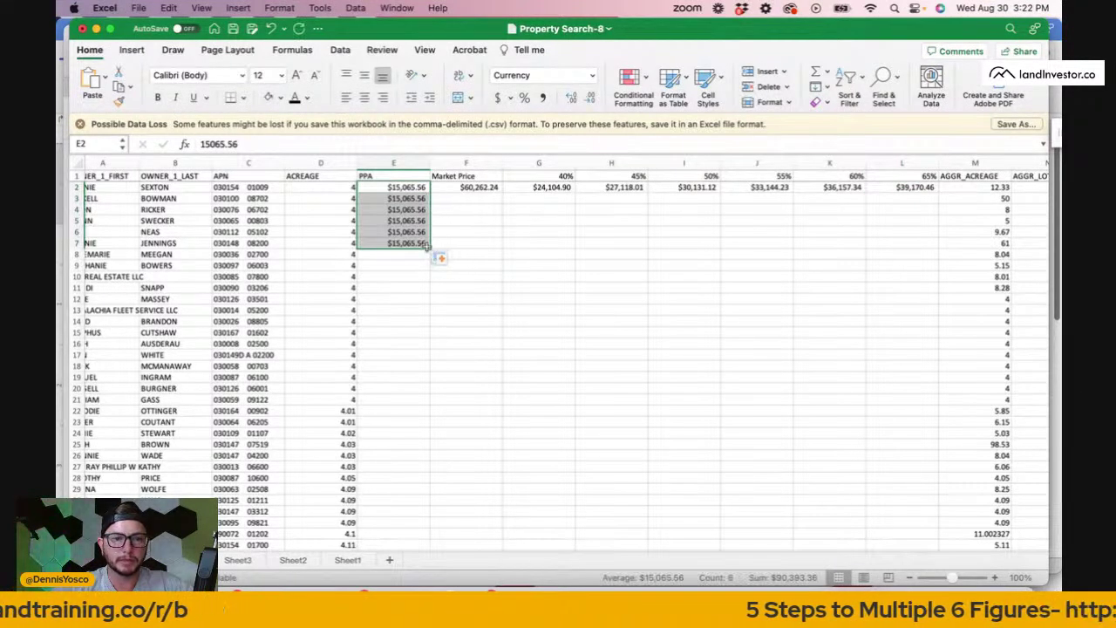
{"action": "left_click", "coordinate": [464, 191]}
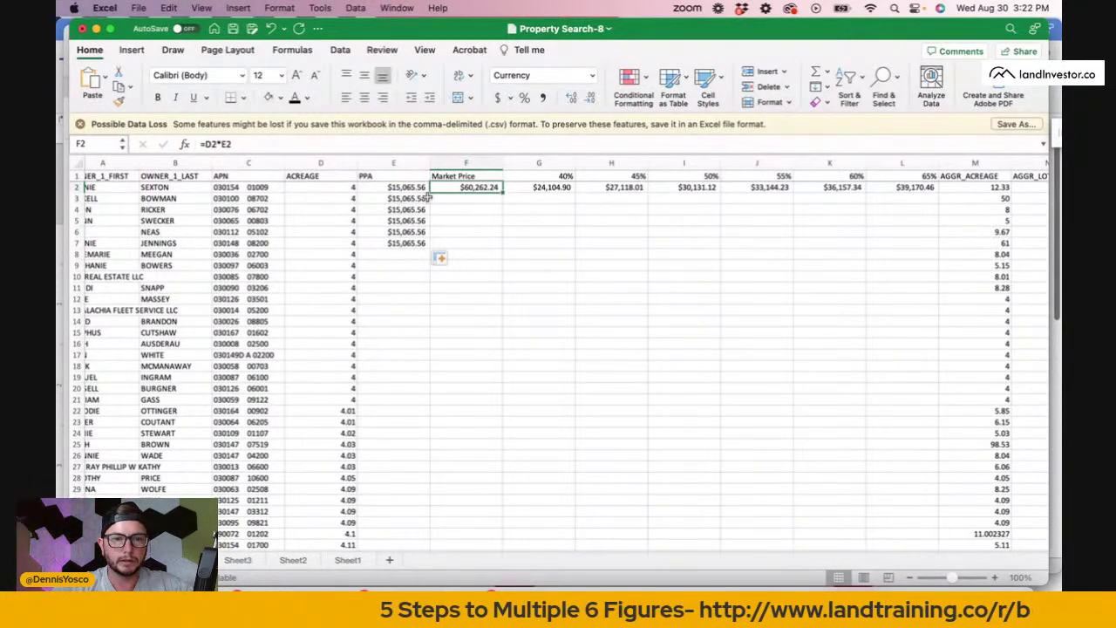
{"action": "left_click_drag", "start_coordinate": [436, 185], "coordinate": [503, 224]}
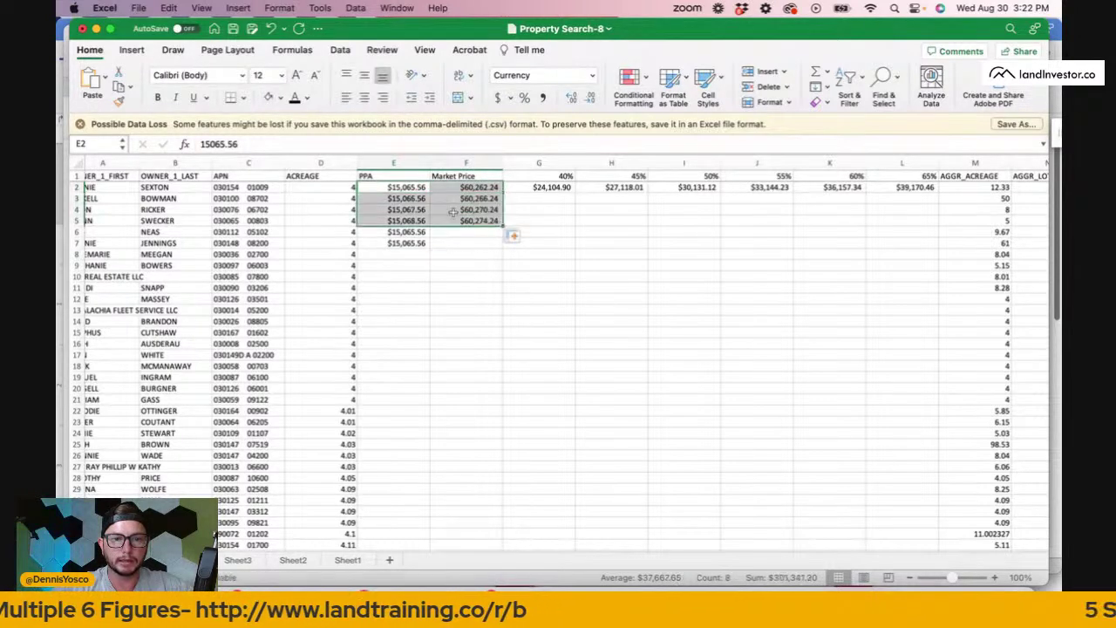
{"action": "left_click", "coordinate": [408, 212]}
Fill the $15,065.56 price per acre from E2 down the PPA column through the whole owner list.
{"action": "left_click", "coordinate": [417, 187]}
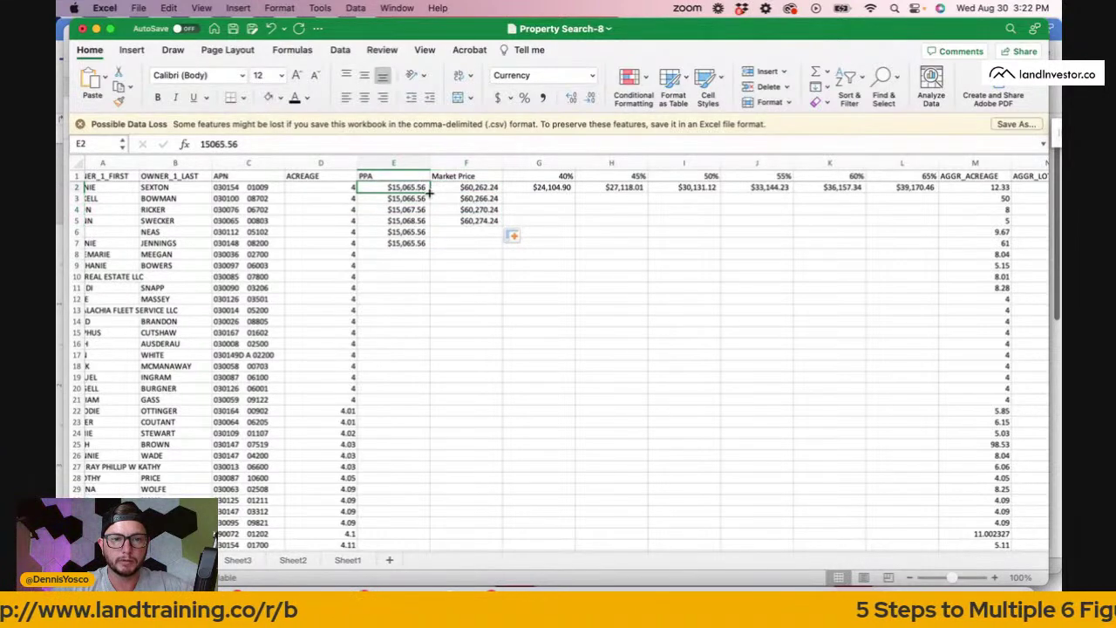
{"action": "left_click_drag", "start_coordinate": [429, 194], "coordinate": [432, 580]}
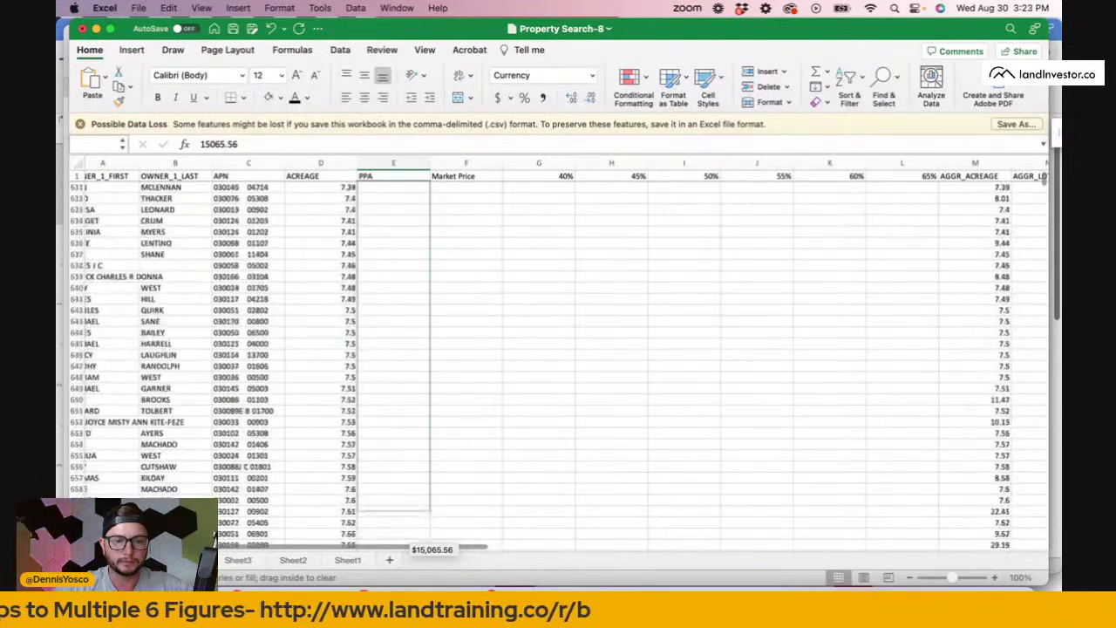
{"action": "left_click_drag", "start_coordinate": [431, 579], "coordinate": [432, 579]}
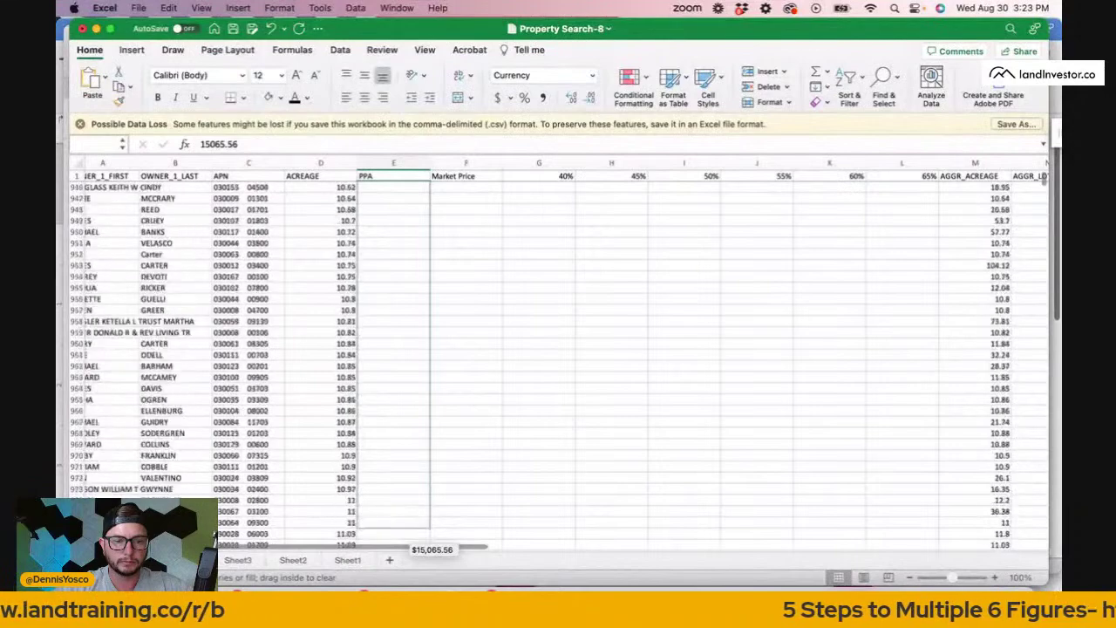
{"action": "left_click_drag", "start_coordinate": [431, 580], "coordinate": [431, 580]}
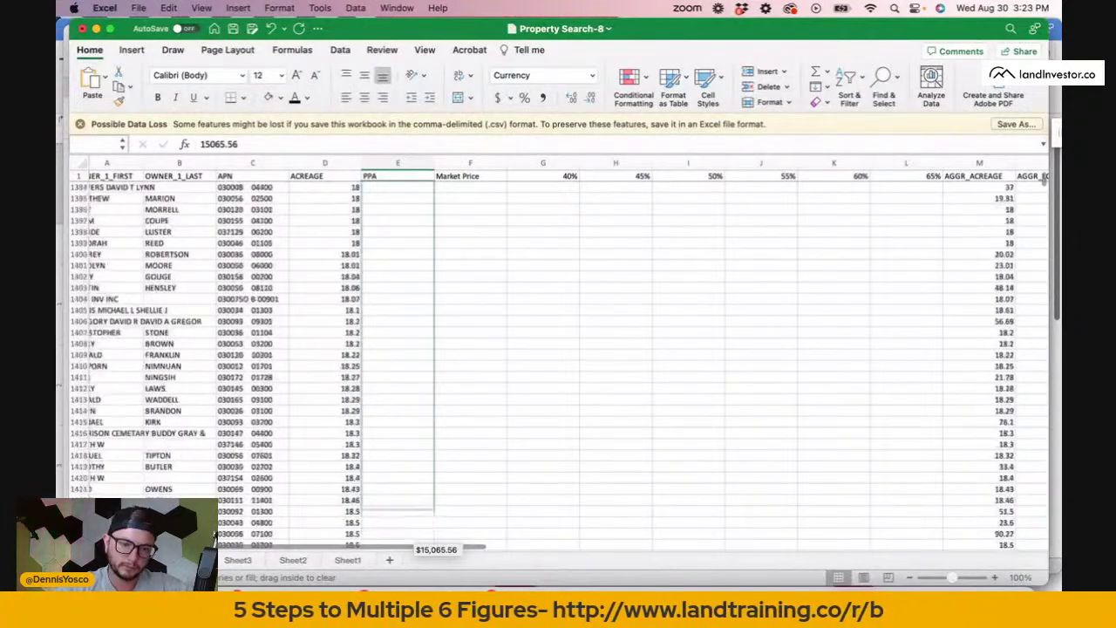
{"action": "left_click_drag", "start_coordinate": [432, 580], "coordinate": [432, 580]}
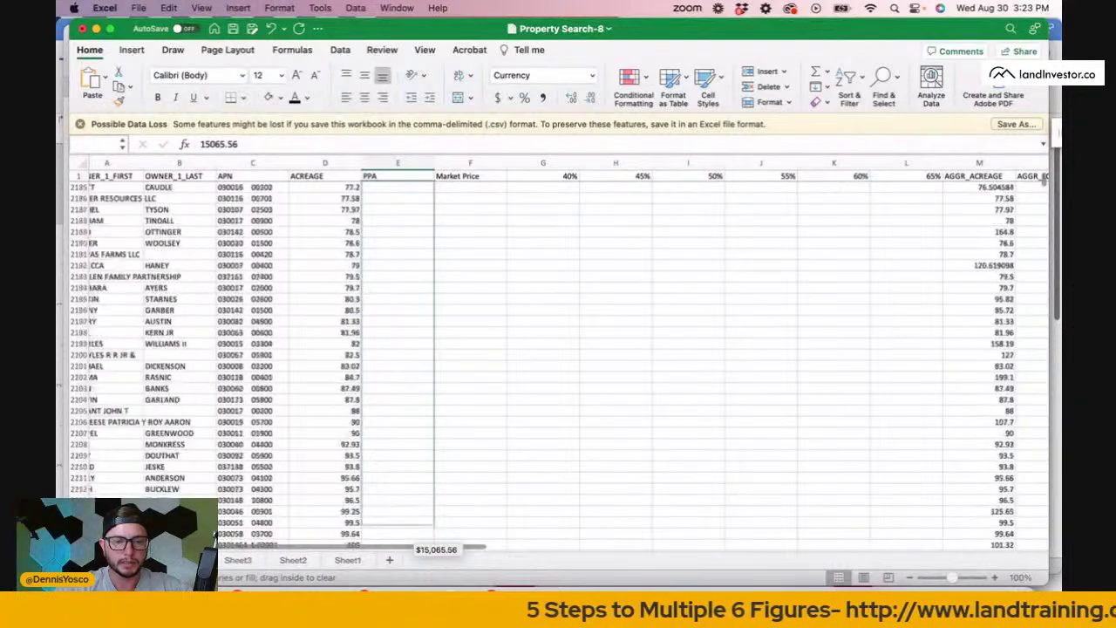
{"action": "left_click_drag", "start_coordinate": [433, 542], "coordinate": [408, 300]}
{"action": "left_click", "coordinate": [490, 264]}
Fill the Market Price and 40% to 65% offer formulas from F2:L2 down through the whole owner list.
{"action": "scroll", "coordinate": [490, 266], "scroll_direction": "up", "scroll_amount": 20}
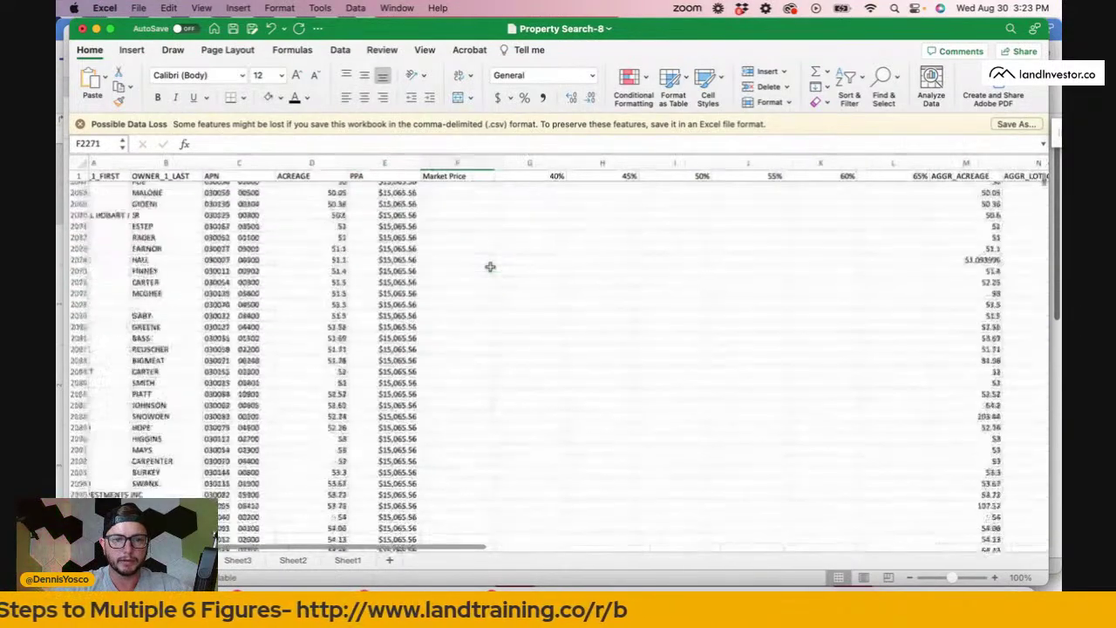
{"action": "scroll", "coordinate": [490, 266], "scroll_direction": "up", "scroll_amount": 20}
{"action": "scroll", "coordinate": [490, 266], "scroll_direction": "left", "scroll_amount": 2}
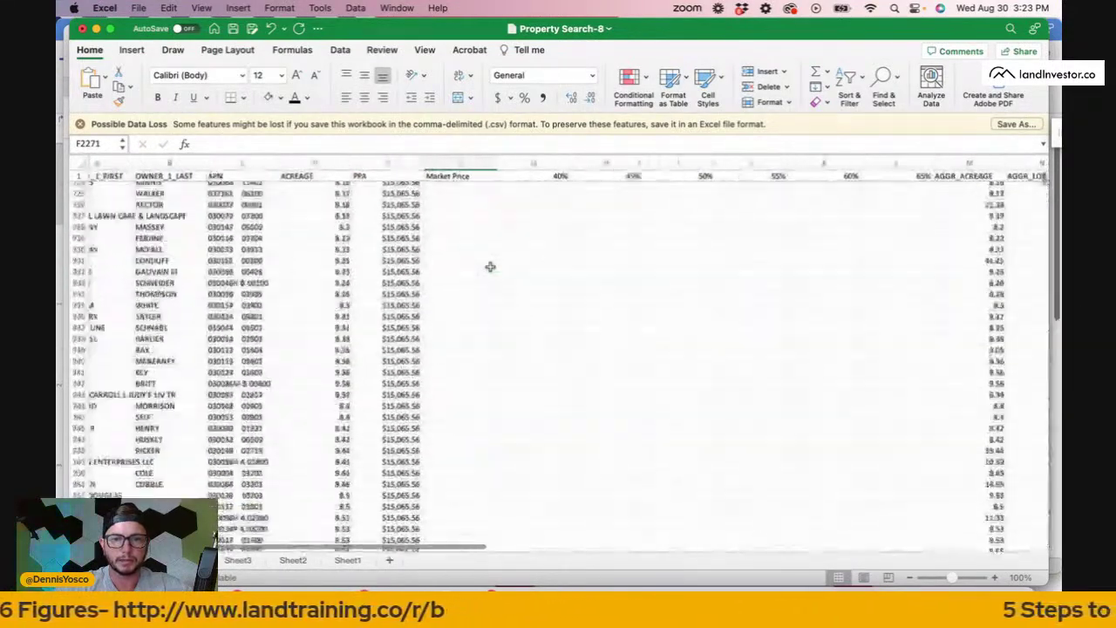
{"action": "scroll", "coordinate": [490, 266], "scroll_direction": "up", "scroll_amount": 10}
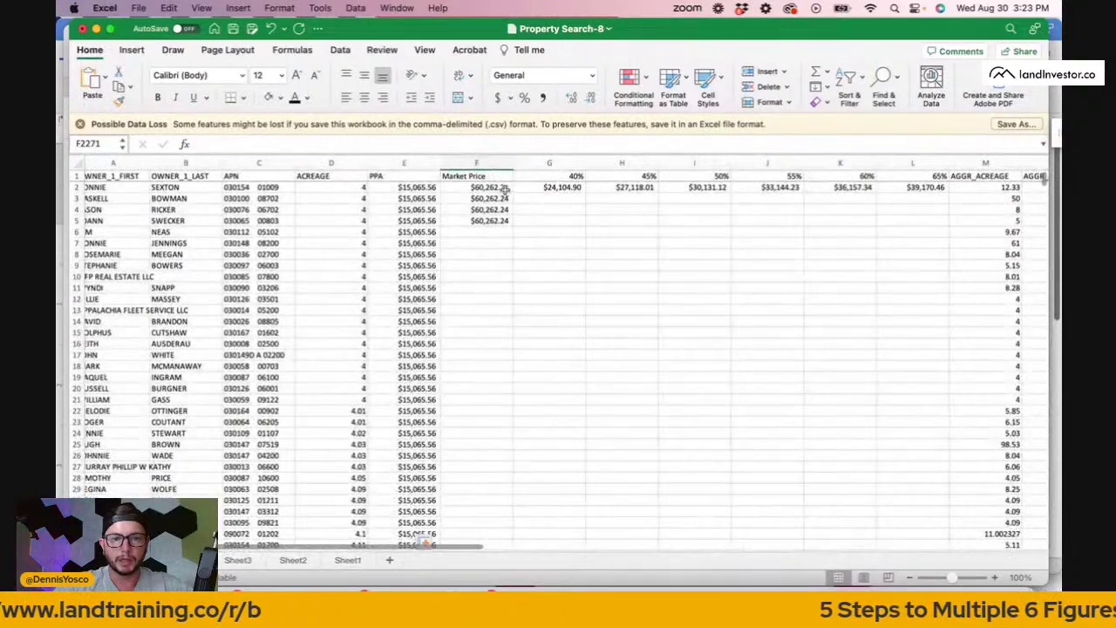
{"action": "left_click", "coordinate": [476, 186]}
{"action": "left_click", "coordinate": [918, 188], "text": "shift"}
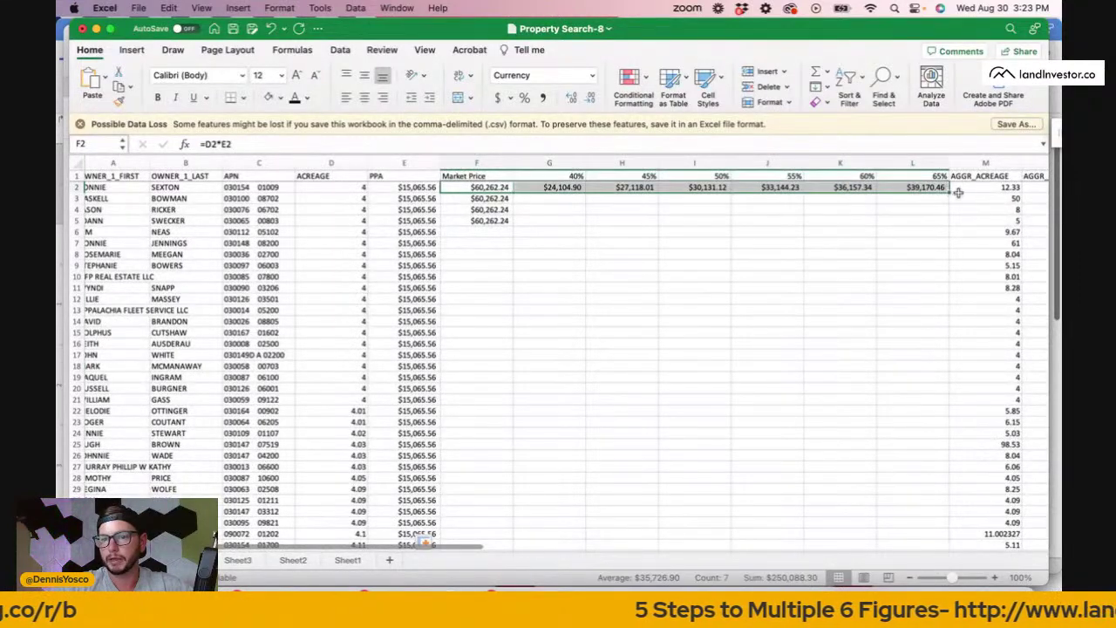
{"action": "left_click_drag", "start_coordinate": [948, 190], "coordinate": [989, 591]}
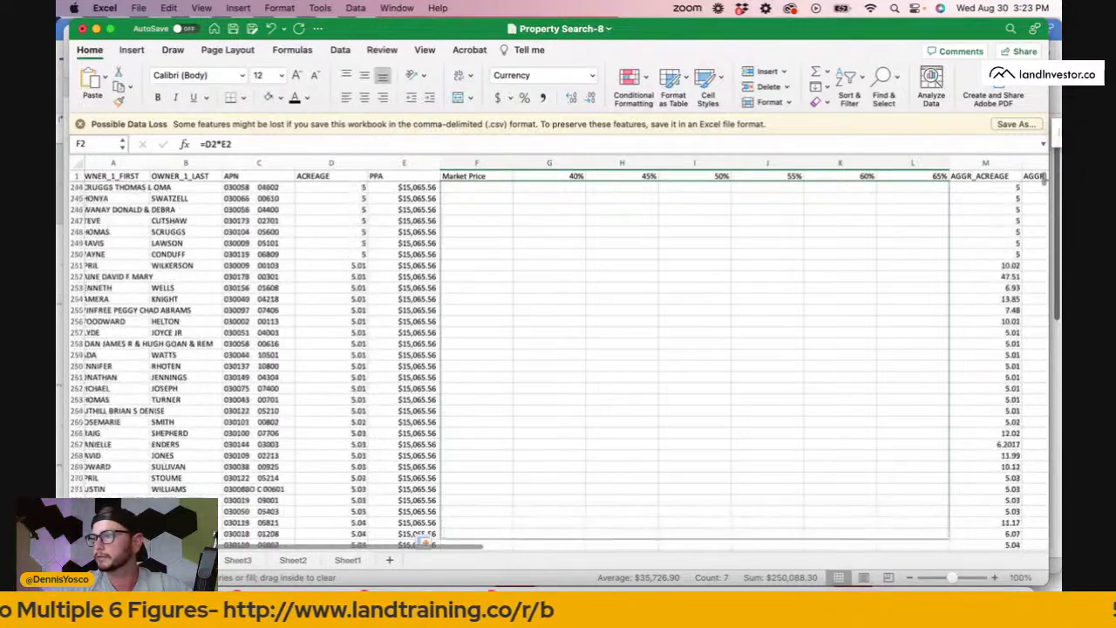
{"action": "left_click_drag", "start_coordinate": [990, 591], "coordinate": [989, 591]}
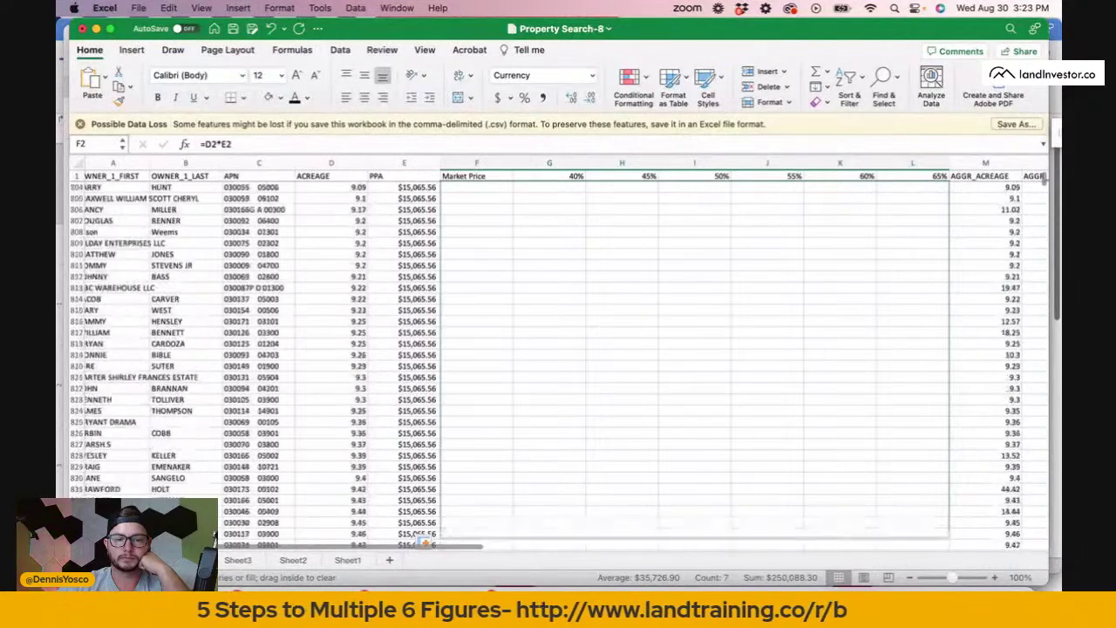
{"action": "scroll", "coordinate": [558, 358], "scroll_direction": "down", "scroll_amount": 5}
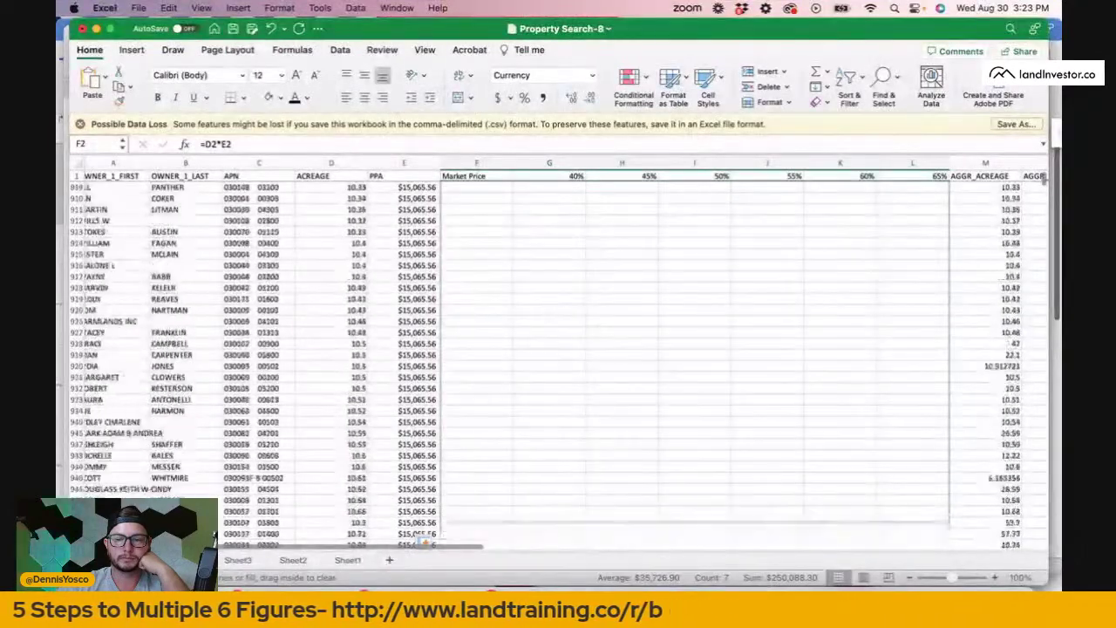
{"action": "scroll", "coordinate": [426, 542], "scroll_direction": "down", "scroll_amount": 12}
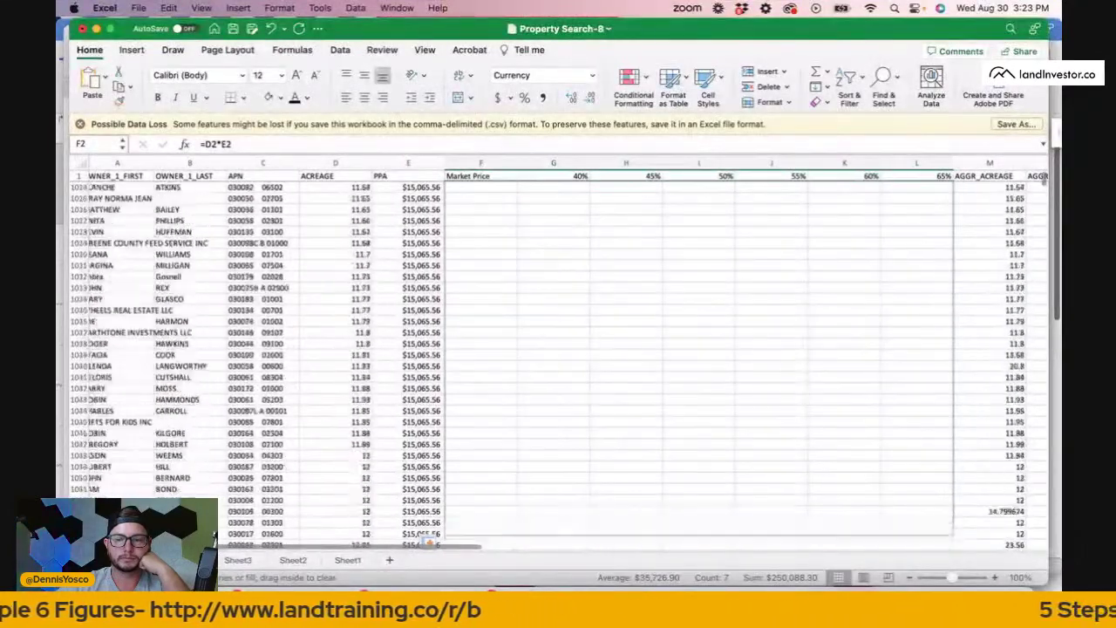
{"action": "scroll", "coordinate": [427, 541], "scroll_direction": "down", "scroll_amount": 5}
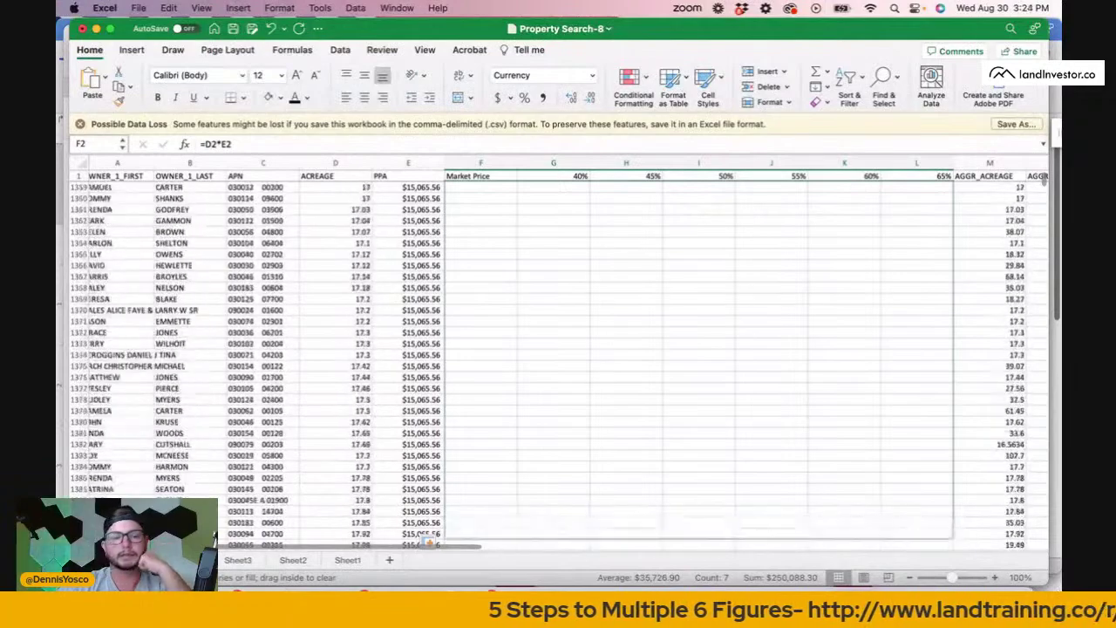
{"action": "scroll", "coordinate": [427, 542], "scroll_direction": "down", "scroll_amount": 5}
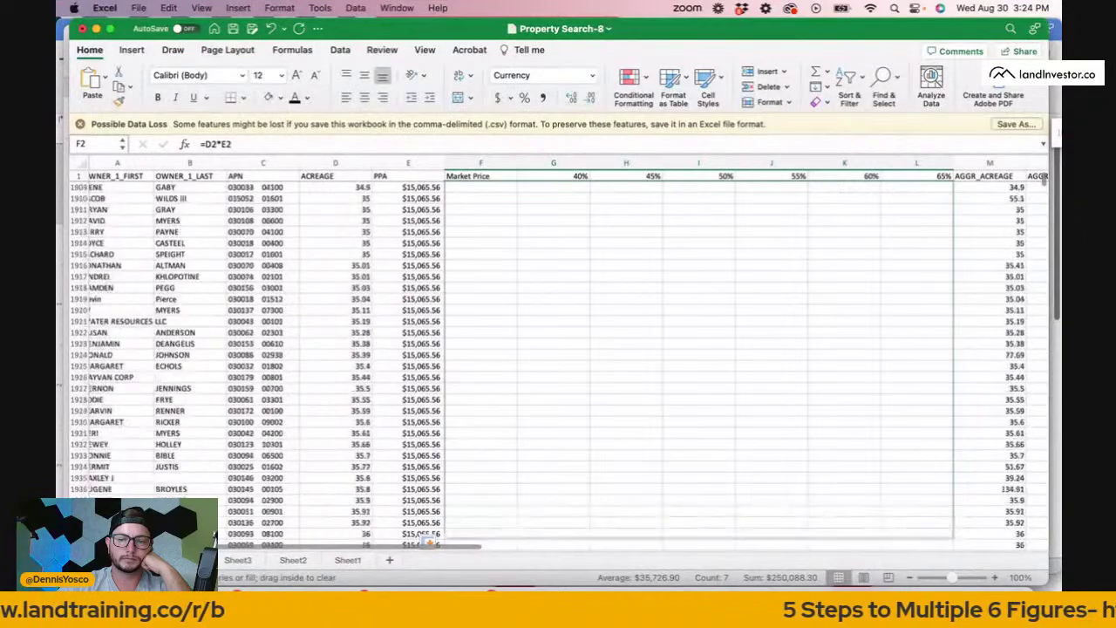
{"action": "left_click_drag", "start_coordinate": [427, 542], "coordinate": [428, 542]}
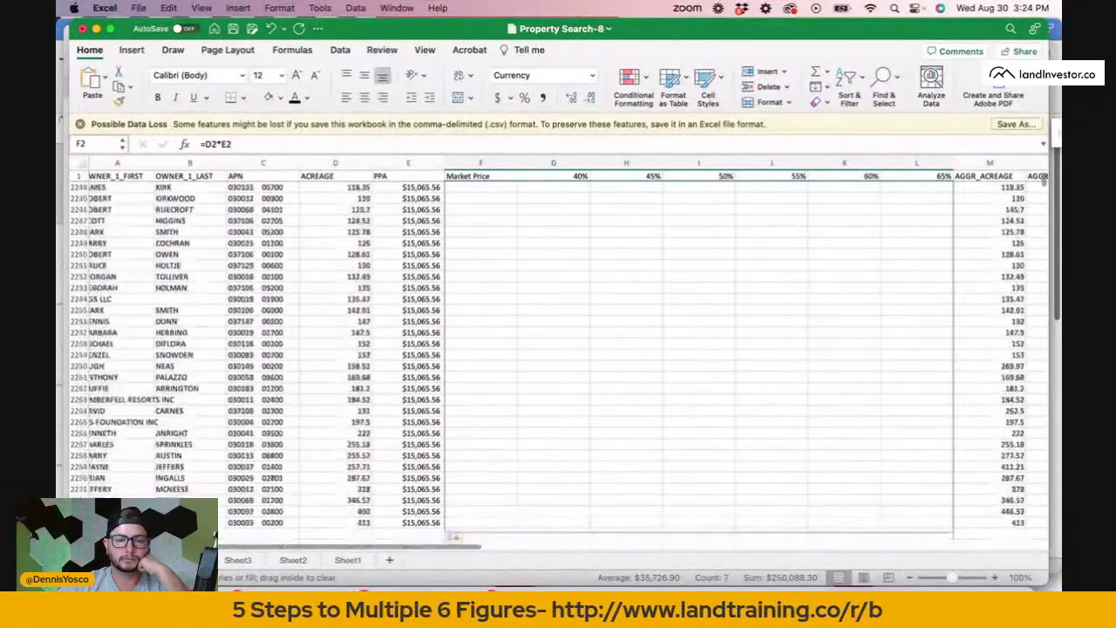
{"action": "left_click_drag", "start_coordinate": [455, 537], "coordinate": [909, 254]}
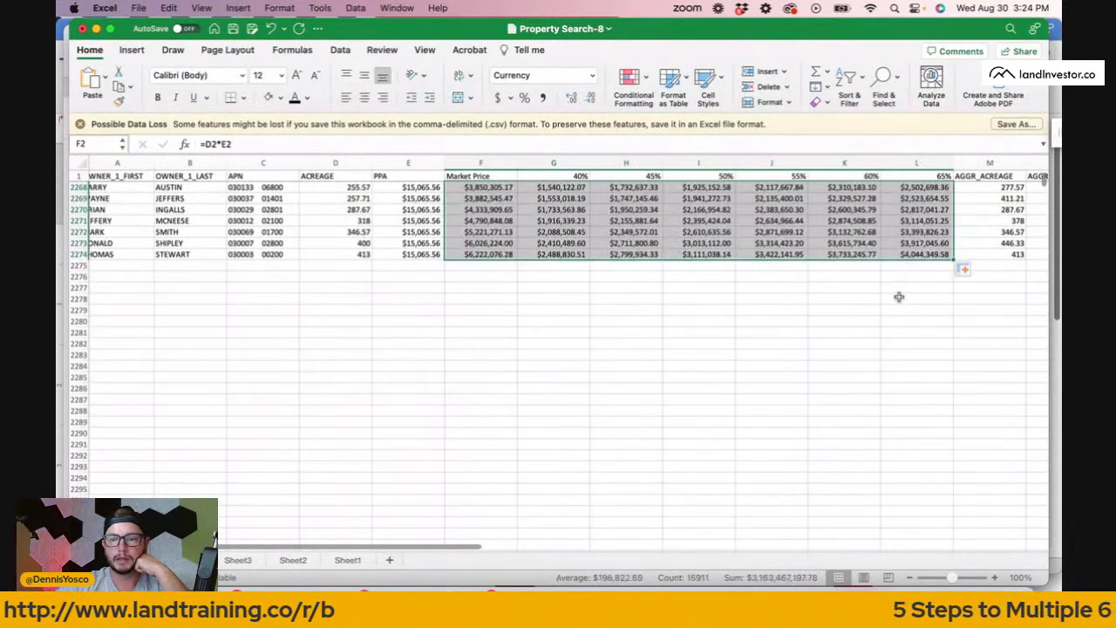
{"action": "left_click", "coordinate": [899, 299]}
Try copying the 14,211.06 average from the comparable sales sheet into E431, the PPA of the first 6-acre property.
{"action": "scroll", "coordinate": [898, 302], "scroll_direction": "up", "scroll_amount": 20}
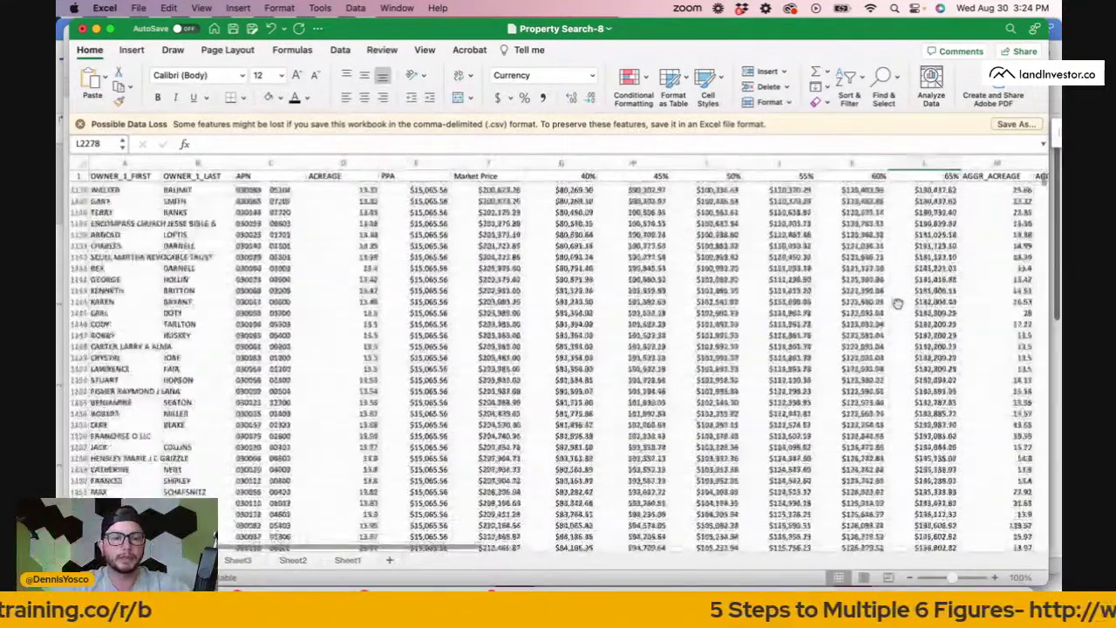
{"action": "scroll", "coordinate": [897, 302], "scroll_direction": "up", "scroll_amount": 20}
{"action": "scroll", "coordinate": [443, 298], "scroll_direction": "left", "scroll_amount": 1}
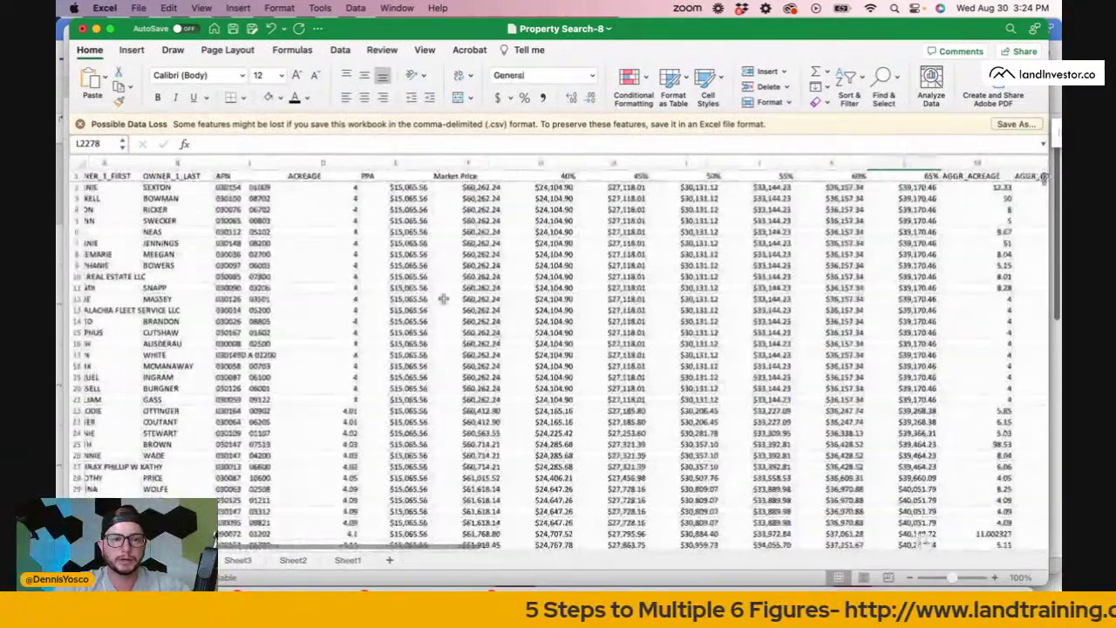
{"action": "scroll", "coordinate": [427, 297], "scroll_direction": "down", "scroll_amount": 5}
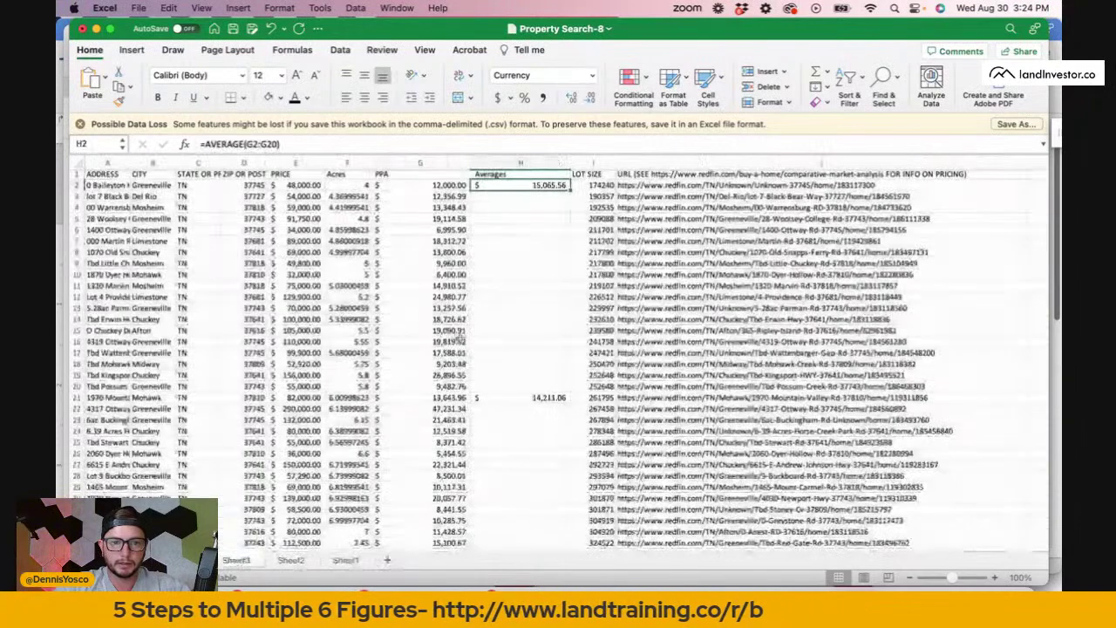
{"action": "left_click", "coordinate": [550, 397]}
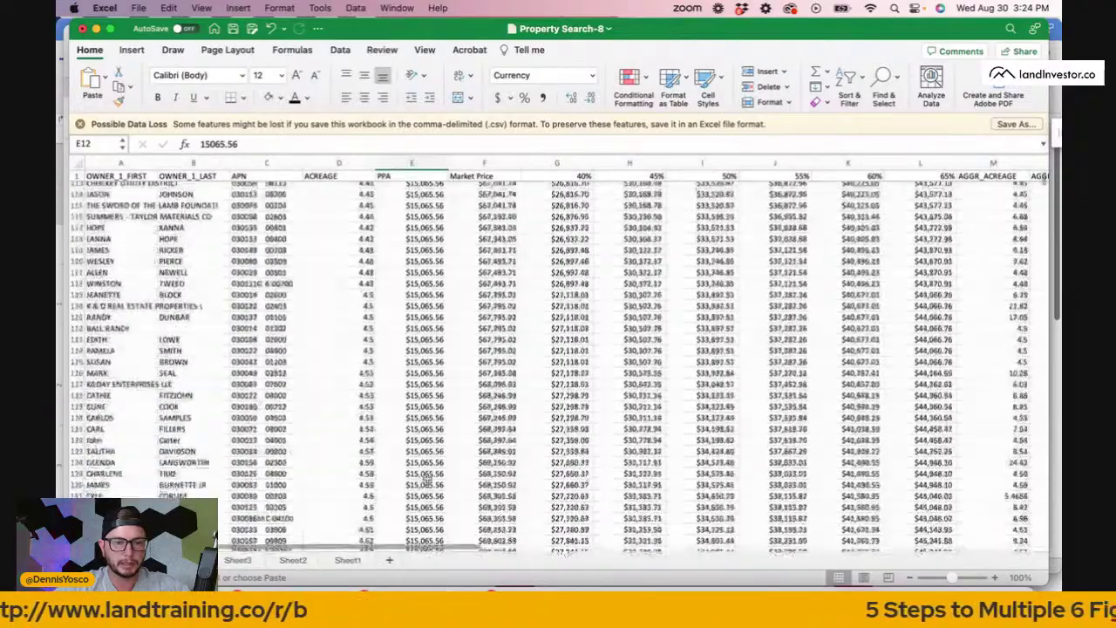
{"action": "scroll", "coordinate": [427, 478], "scroll_direction": "up", "scroll_amount": 2}
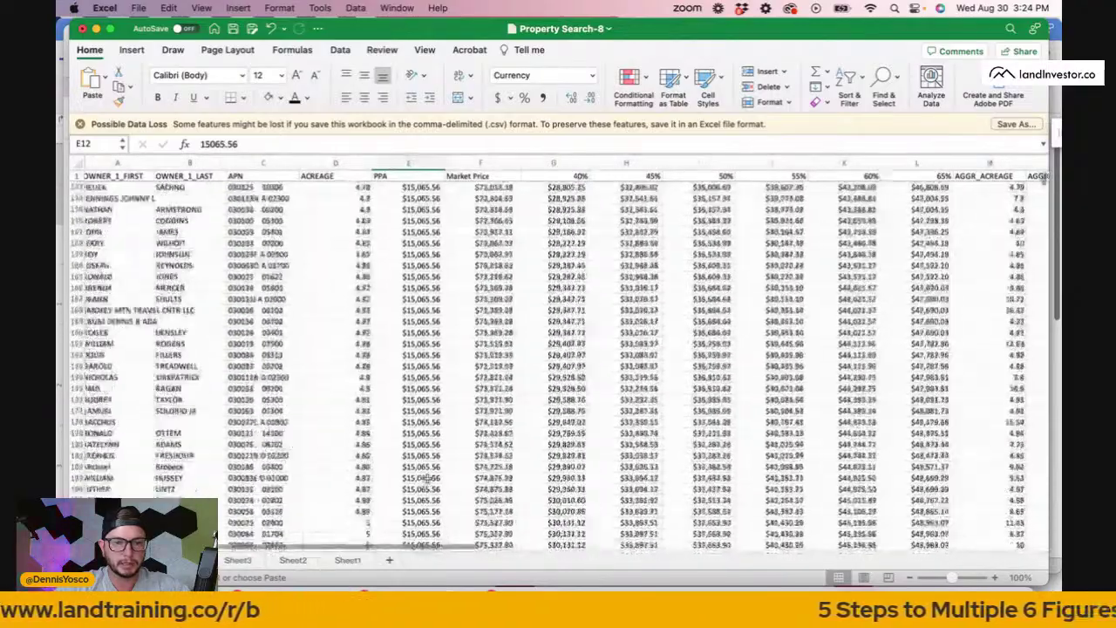
{"action": "scroll", "coordinate": [427, 478], "scroll_direction": "down", "scroll_amount": 15}
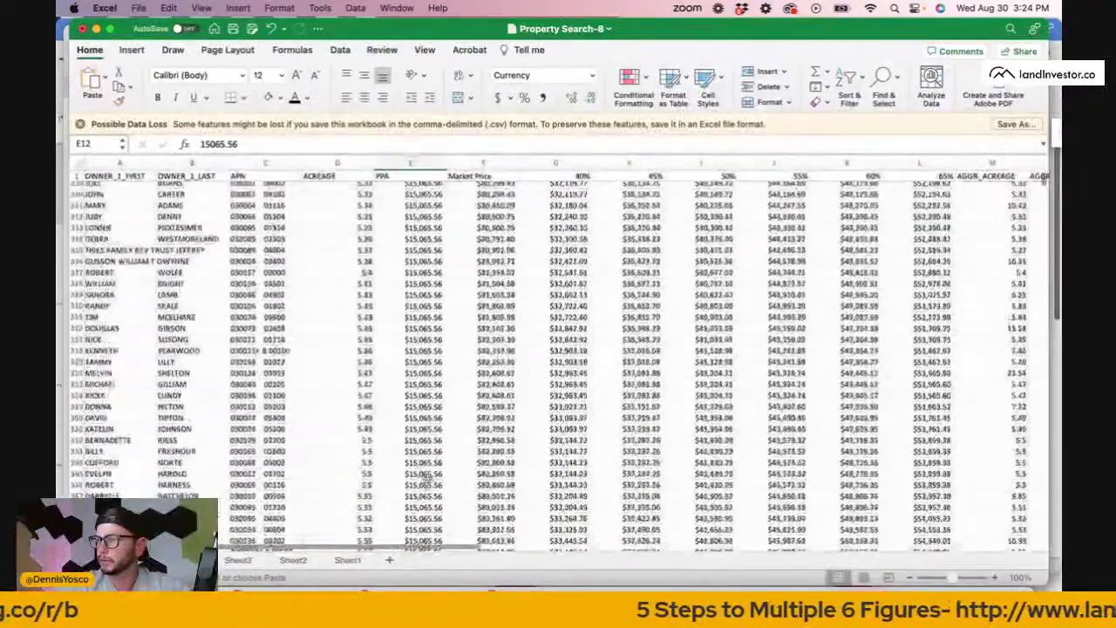
{"action": "scroll", "coordinate": [427, 478], "scroll_direction": "down", "scroll_amount": 15}
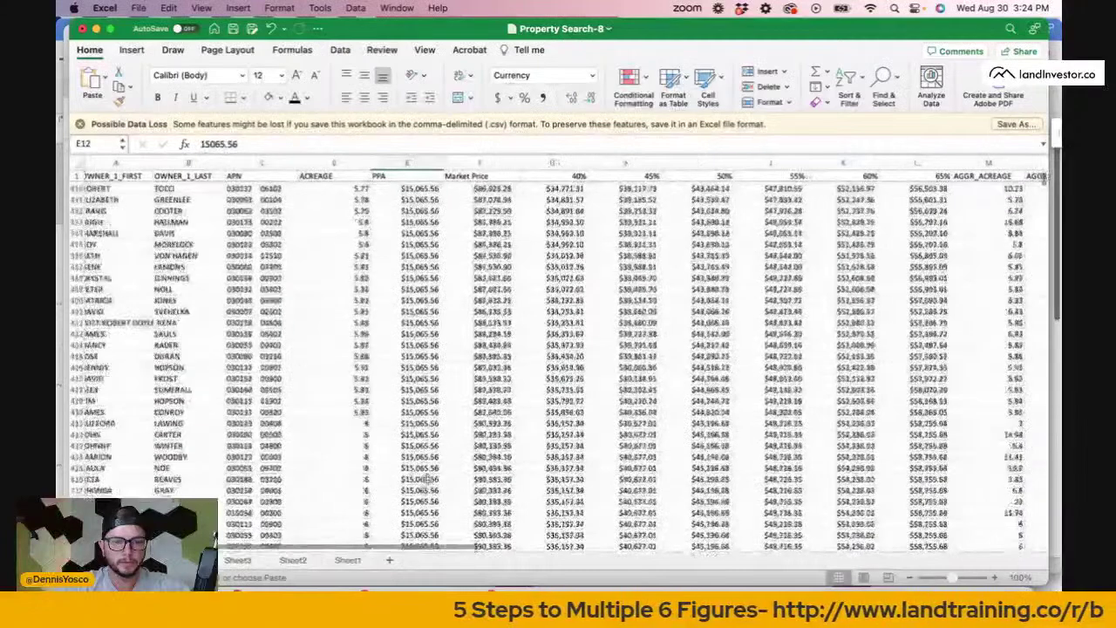
{"action": "scroll", "coordinate": [427, 478], "scroll_direction": "down", "scroll_amount": 2}
{"action": "left_click", "coordinate": [427, 402]}
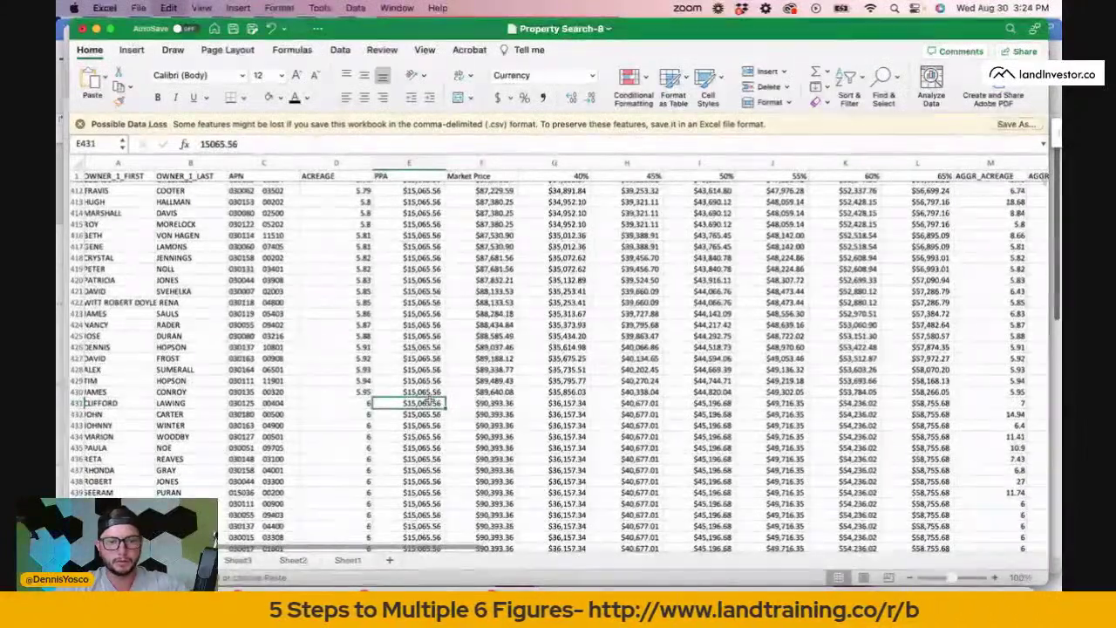
{"action": "type", "text": "=AVERAGE(D431:D455)"}
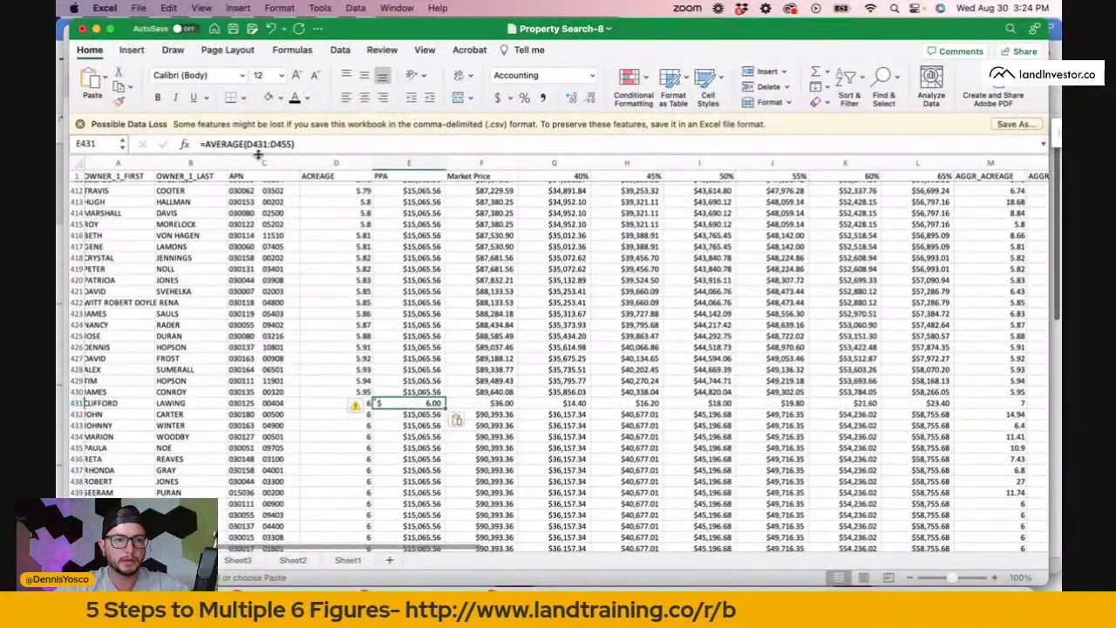
Undo the AVERAGE formula pasted into E431.
{"action": "left_click", "coordinate": [258, 144]}
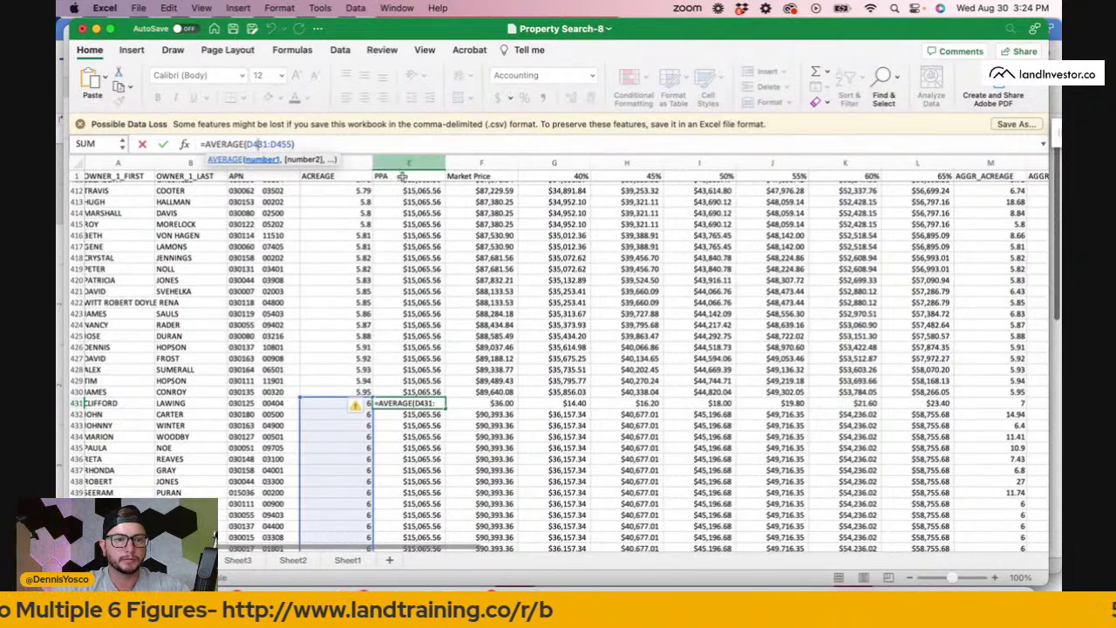
{"action": "left_click", "coordinate": [414, 347]}
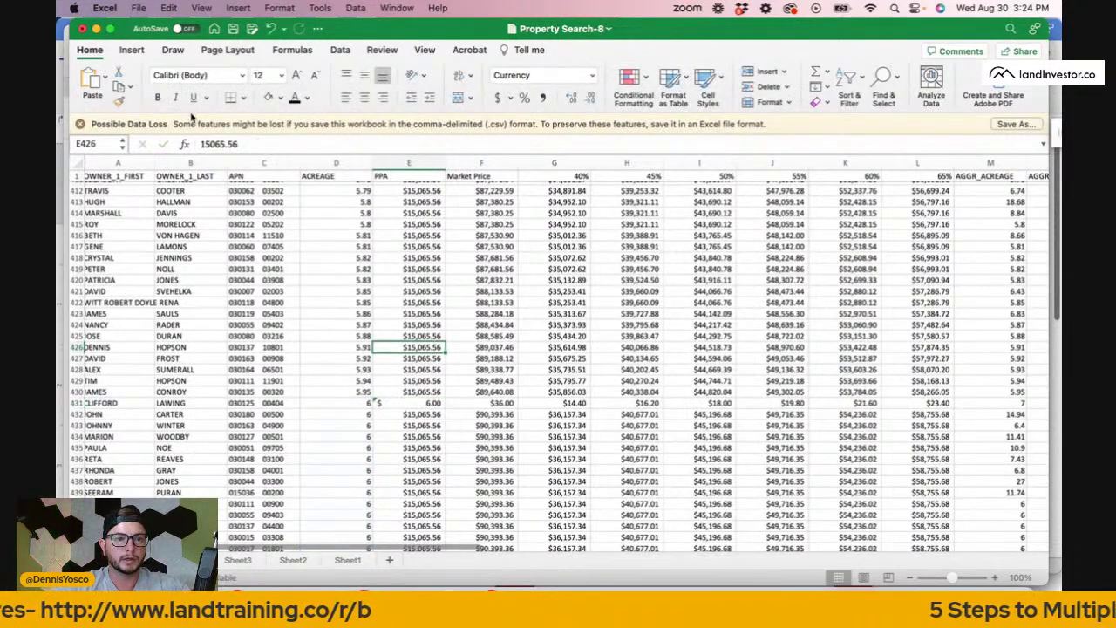
{"action": "left_click", "coordinate": [271, 28]}
{"action": "left_click", "coordinate": [271, 28]}
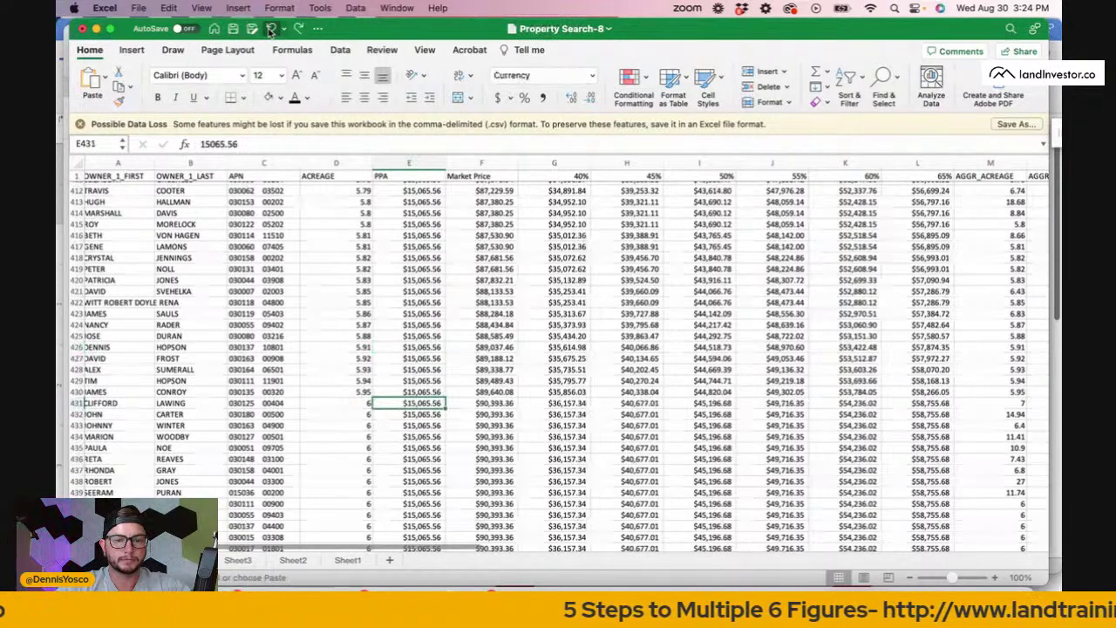
Set the PPA of the first 6-acre property, E431, to $14,211.06.
{"action": "double_click", "coordinate": [234, 144]}
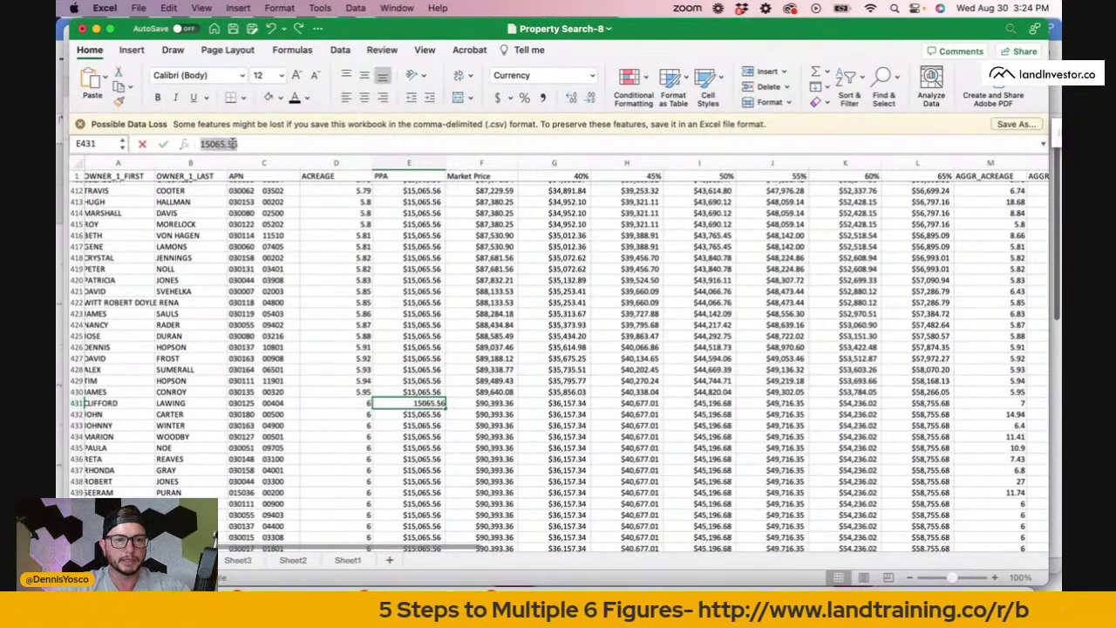
{"action": "type", "text": "$14,211.06"}
{"action": "key", "text": "Return"}
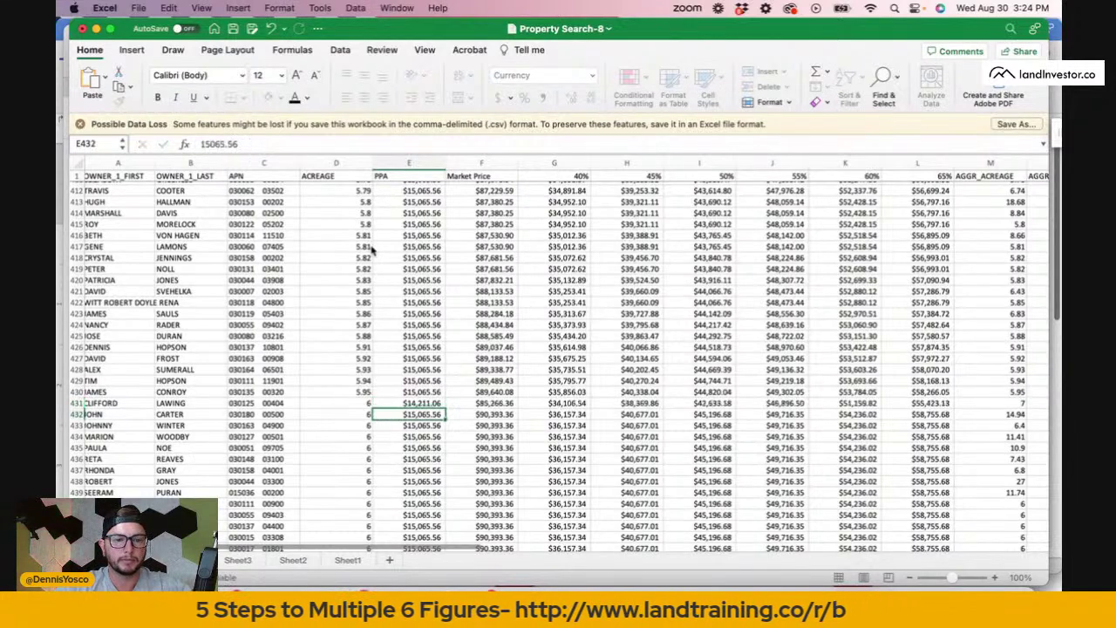
{"action": "left_click", "coordinate": [440, 403]}
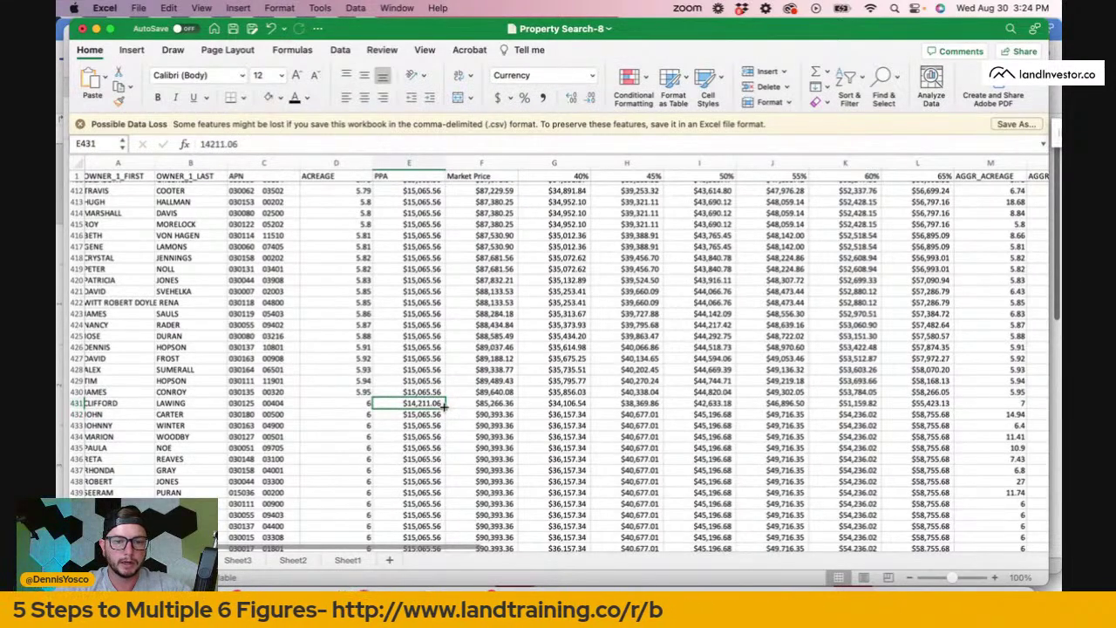
{"action": "left_click", "coordinate": [434, 394]}
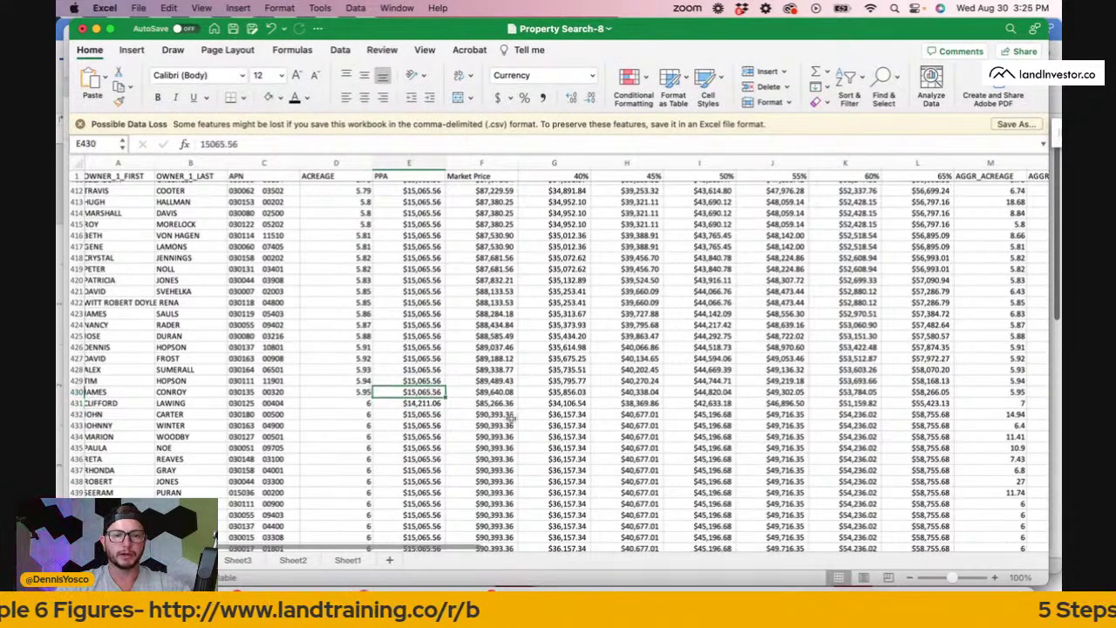
{"action": "left_click", "coordinate": [438, 403]}
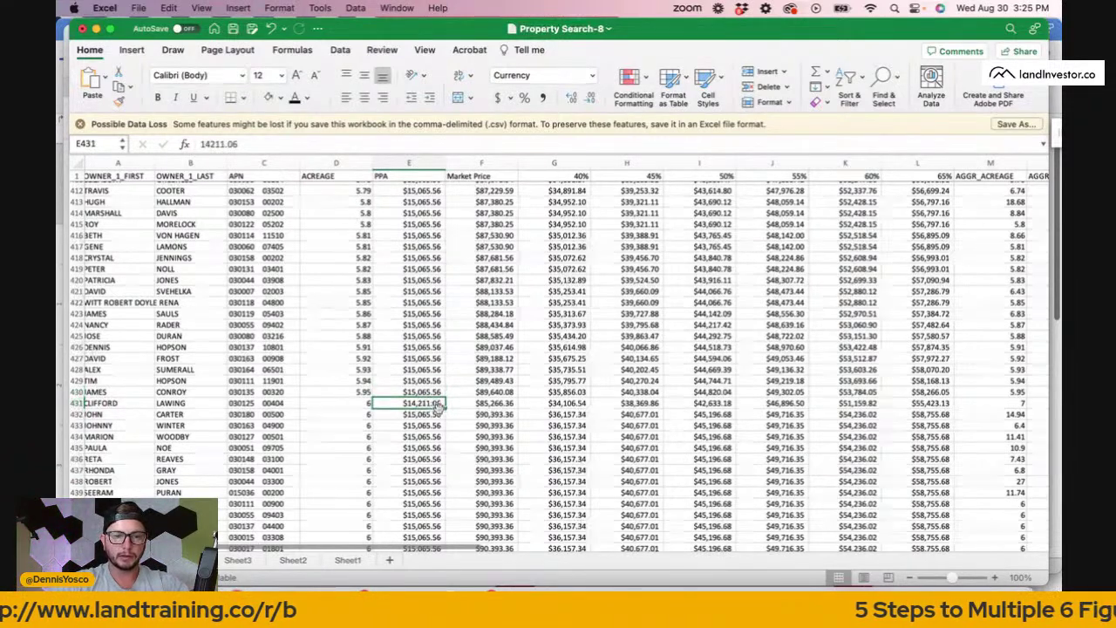
{"action": "key", "text": "Delete"}
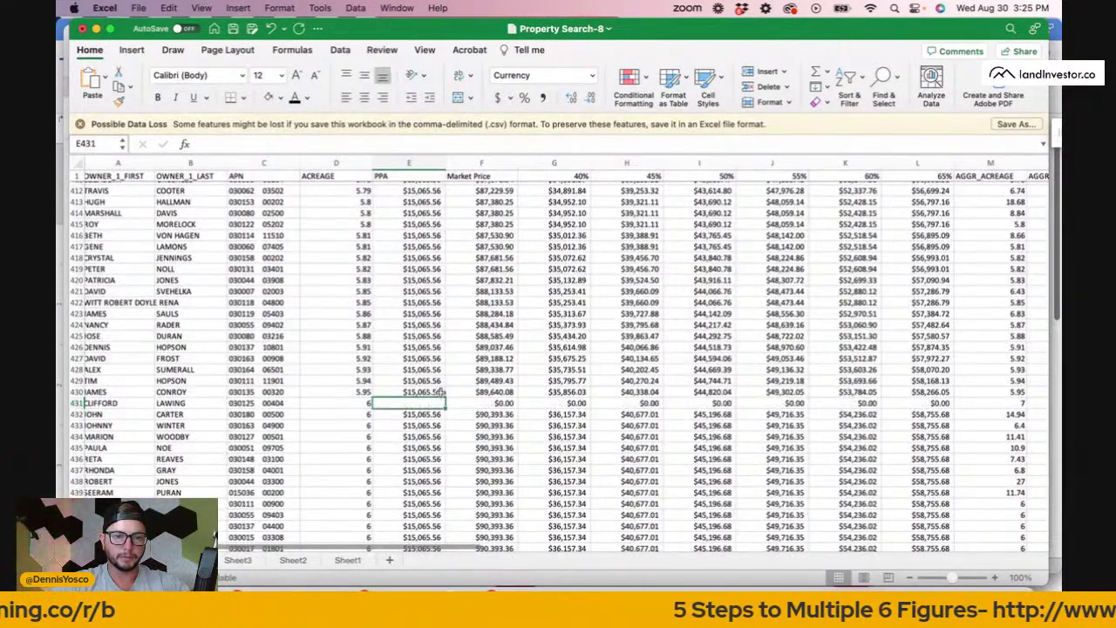
{"action": "left_click", "coordinate": [271, 27]}
{"action": "left_click_drag", "start_coordinate": [443, 402], "coordinate": [450, 410]}
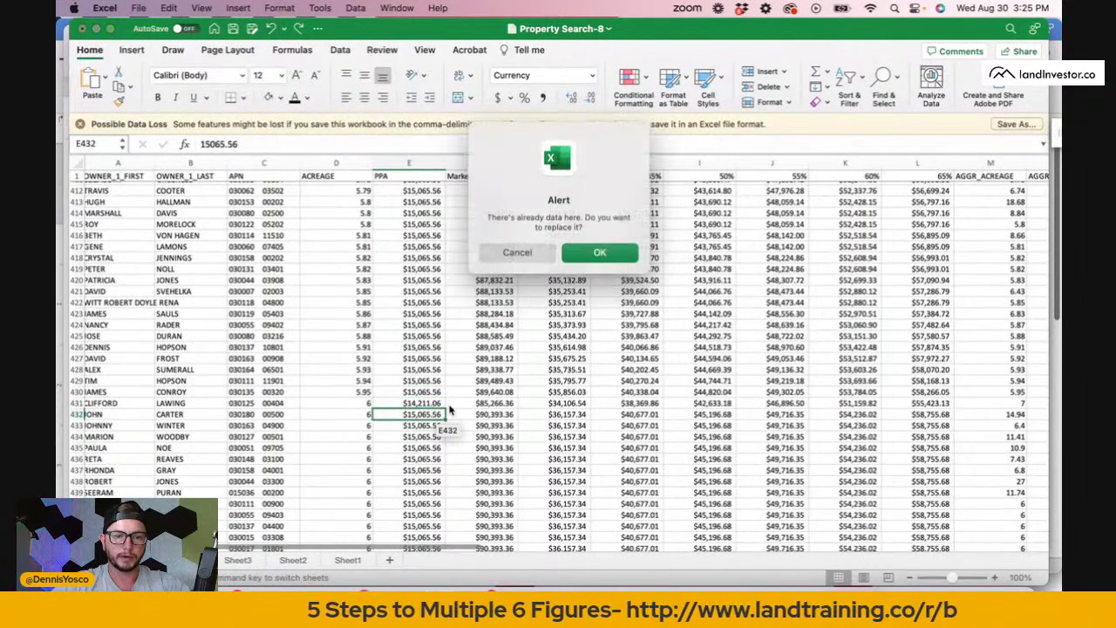
{"action": "left_click", "coordinate": [516, 252]}
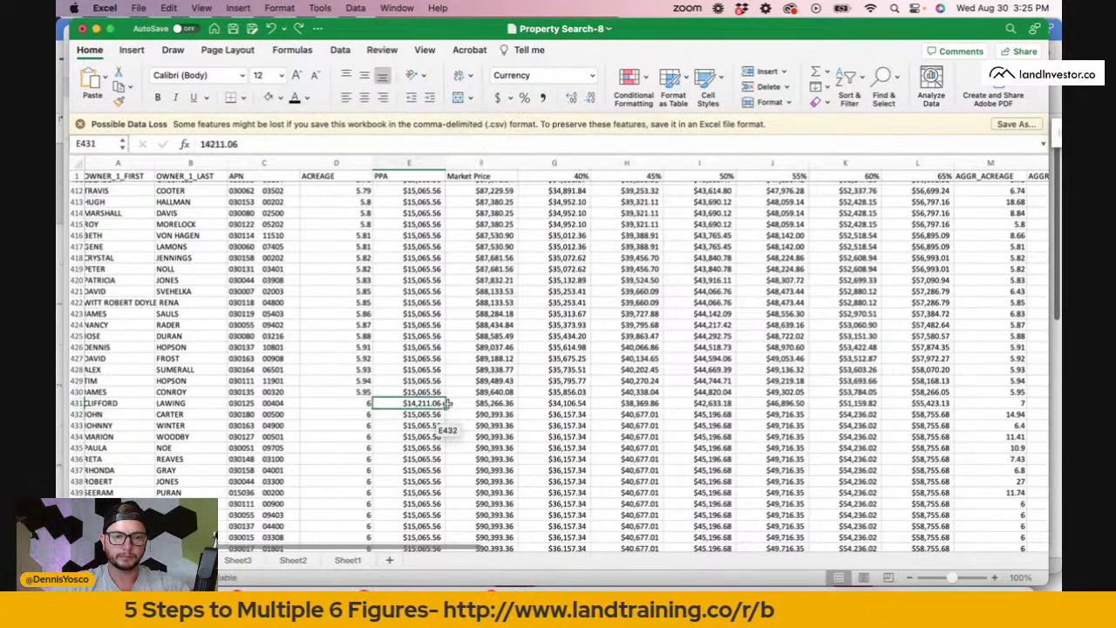
Set the PPA of the last property under 6 acres, E430, to $14,611.06.
{"action": "left_click_drag", "start_coordinate": [446, 407], "coordinate": [439, 386]}
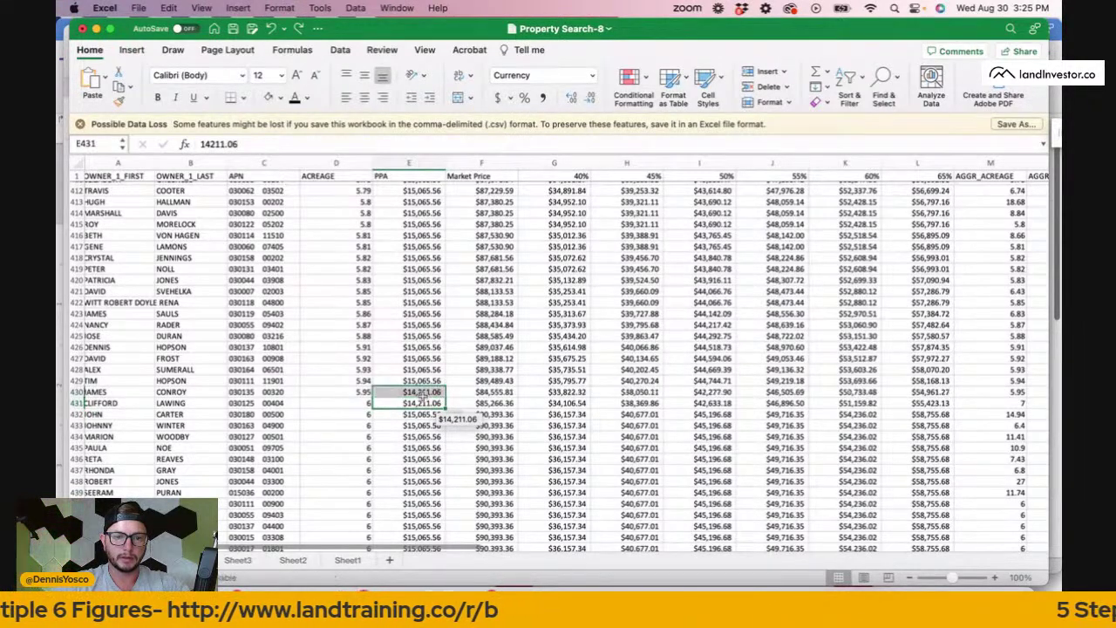
{"action": "left_click", "coordinate": [212, 144]}
{"action": "key", "text": "BackSpace"}
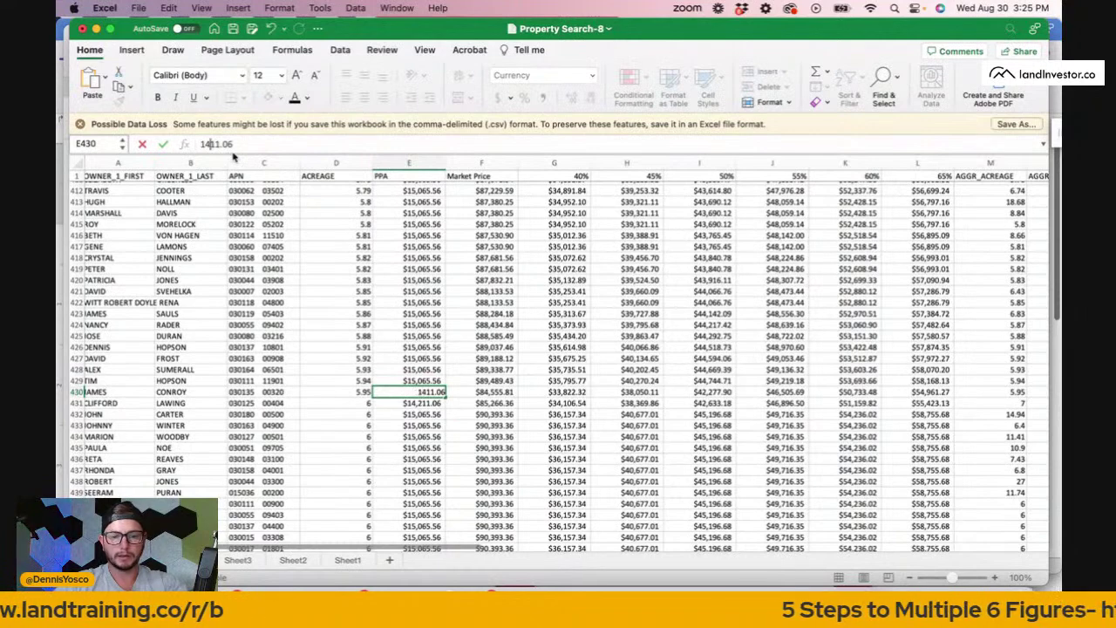
{"action": "type", "text": "6"}
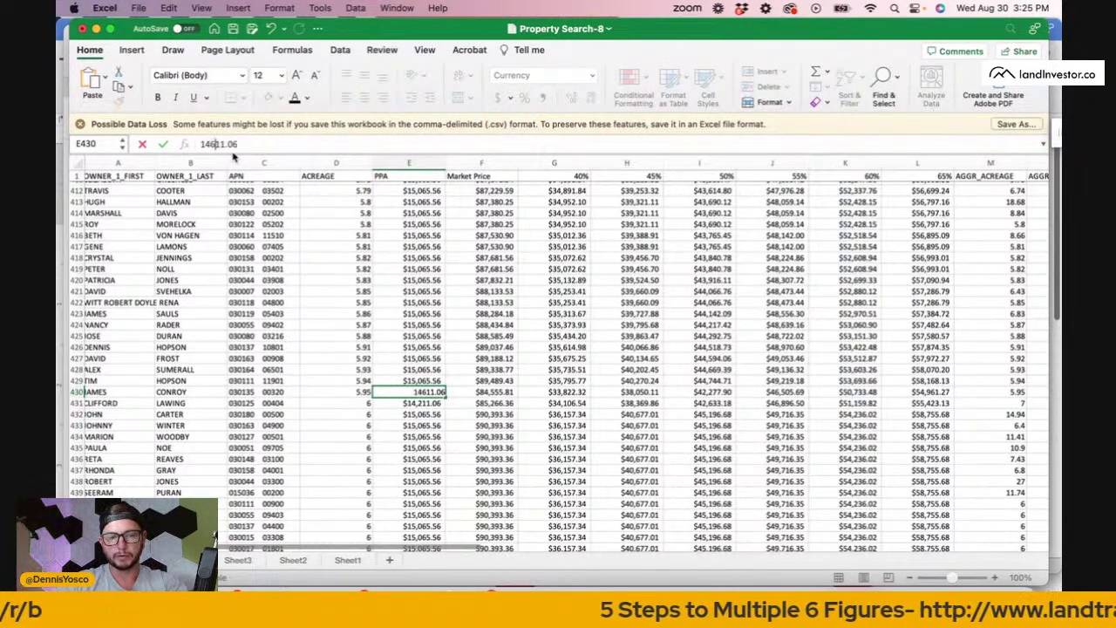
{"action": "key", "text": "Return"}
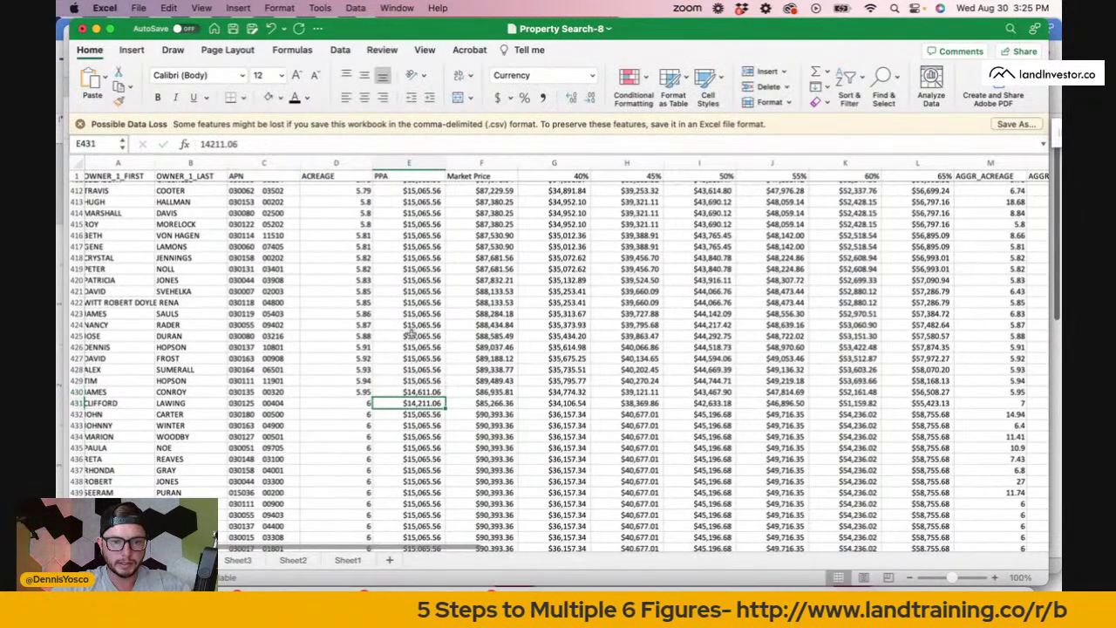
Fill the $14,611.06 PPA from E430 upward through E392, covering the 5.64 to 5.95 acre properties.
{"action": "left_click", "coordinate": [432, 392]}
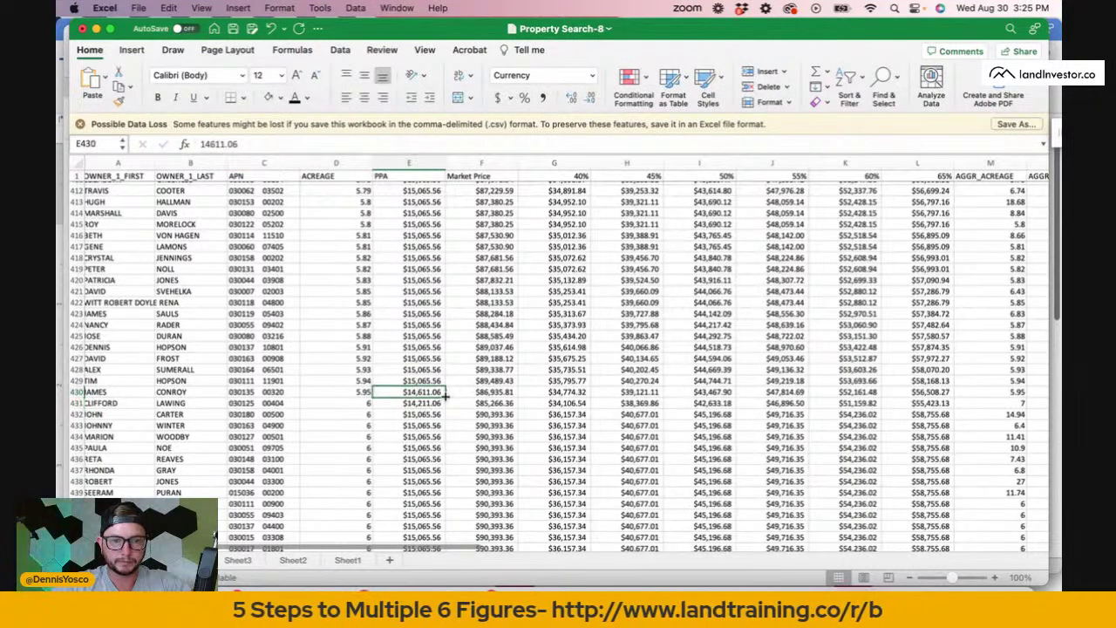
{"action": "left_click_drag", "start_coordinate": [445, 398], "coordinate": [424, 232]}
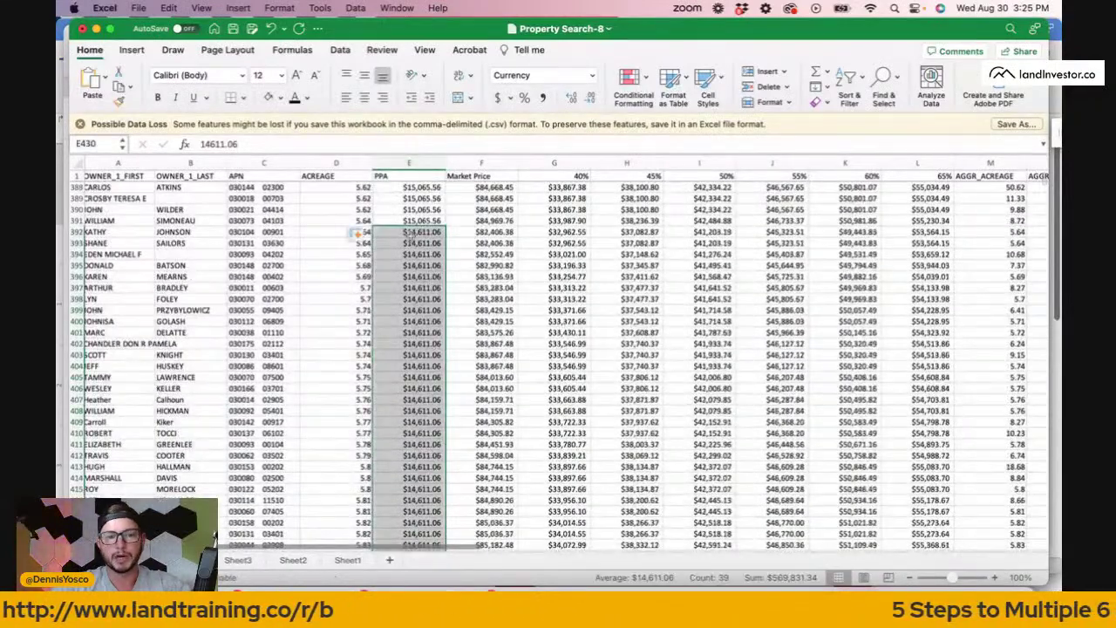
{"action": "scroll", "coordinate": [425, 246], "scroll_direction": "down", "scroll_amount": 7}
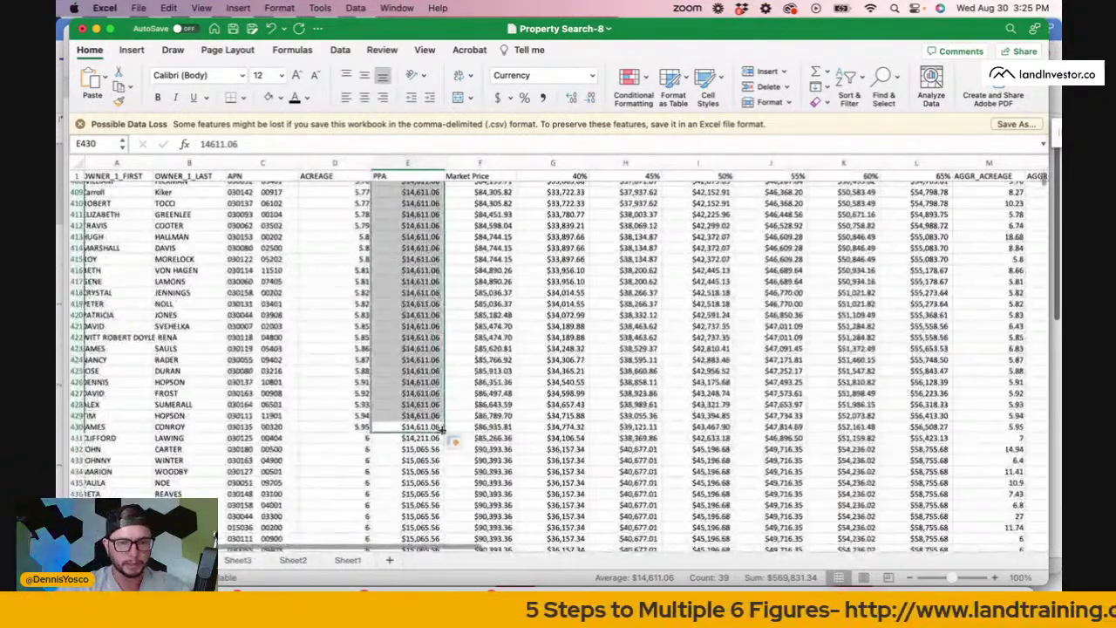
Fill the $14,211.06 PPA from E431 down through E872, the last property under 10 acres.
{"action": "scroll", "coordinate": [443, 429], "scroll_direction": "down", "scroll_amount": 3}
{"action": "scroll", "coordinate": [443, 430], "scroll_direction": "right", "scroll_amount": 1}
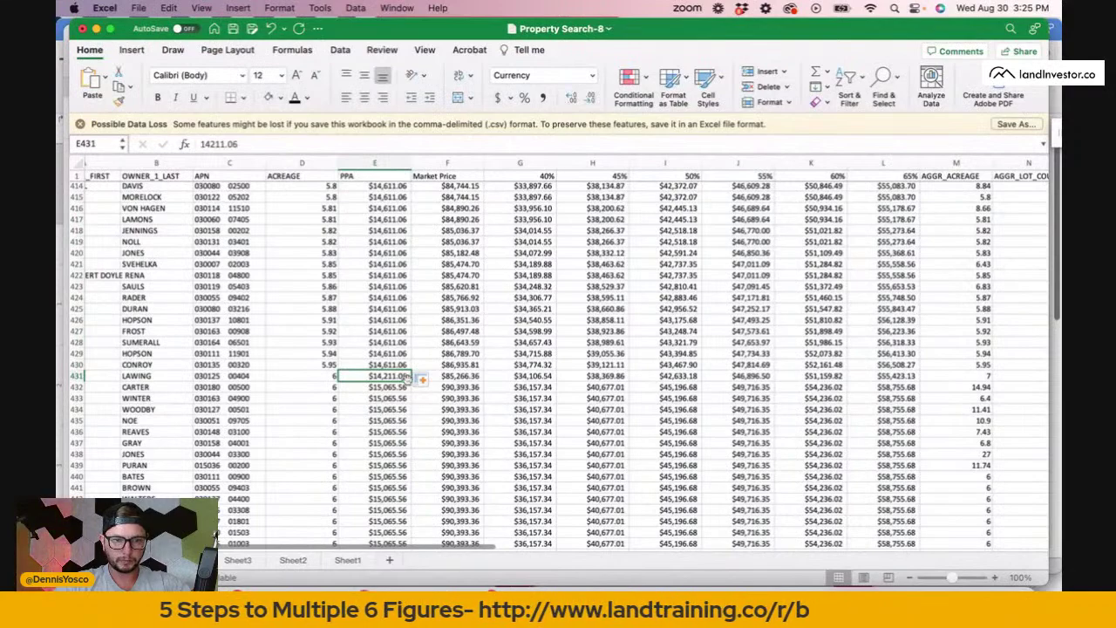
{"action": "scroll", "coordinate": [408, 384], "scroll_direction": "down", "scroll_amount": 2}
{"action": "scroll", "coordinate": [408, 383], "scroll_direction": "right", "scroll_amount": 1}
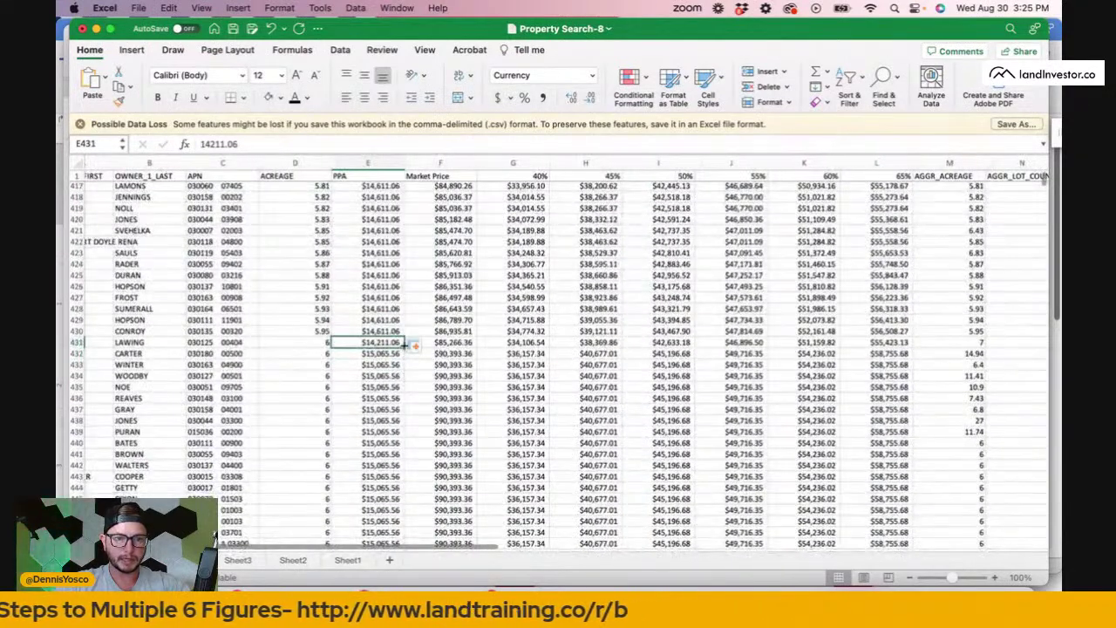
{"action": "mouse_move", "coordinate": [415, 346]}
{"action": "left_mouse_down"}
{"action": "mouse_move", "coordinate": [396, 549]}
{"action": "mouse_move", "coordinate": [394, 491]}
{"action": "mouse_move", "coordinate": [404, 549]}
{"action": "mouse_move", "coordinate": [397, 348]}
{"action": "left_mouse_up"}
{"action": "left_click_drag", "start_coordinate": [395, 388], "coordinate": [395, 388]}
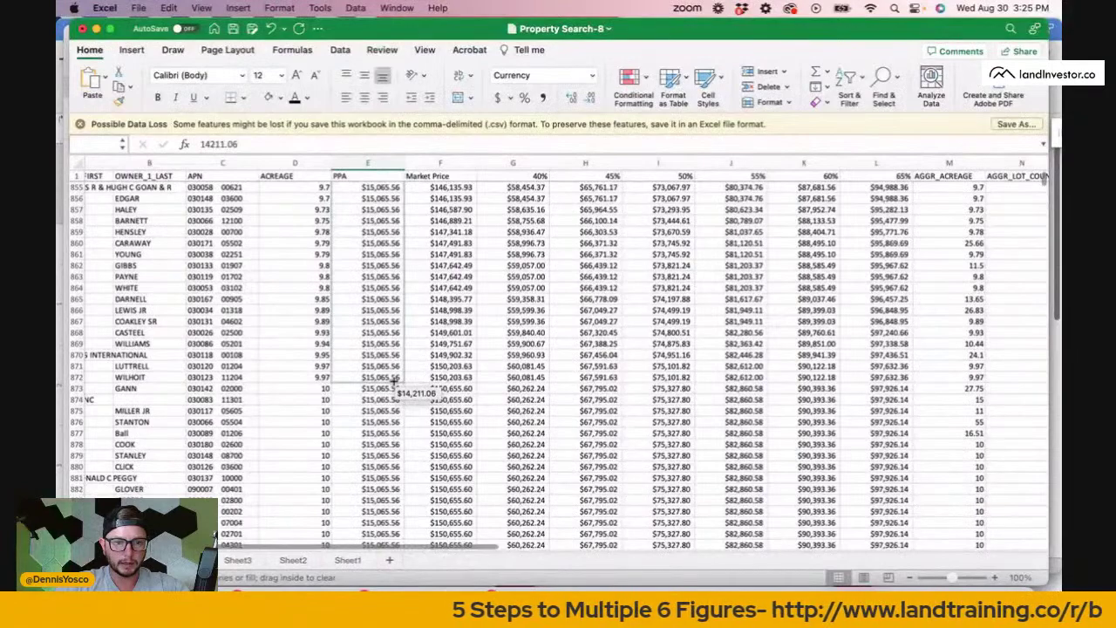
{"action": "scroll", "coordinate": [273, 420], "scroll_direction": "up", "scroll_amount": 2}
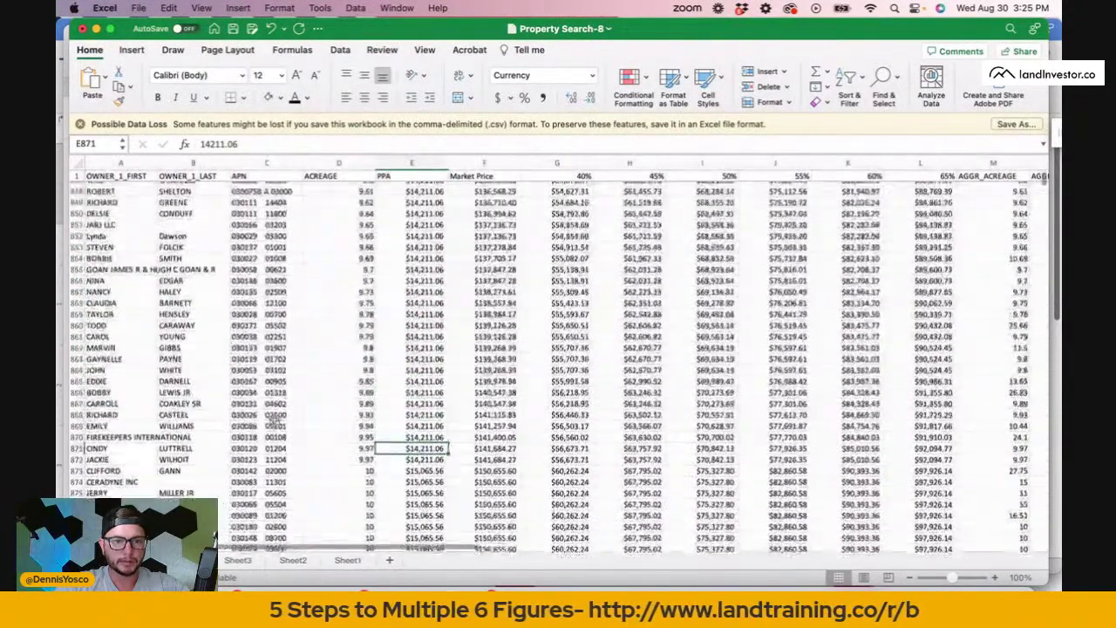
Copy the APN of the 9.42-acre property in C831 as a sample parcel to check.
{"action": "scroll", "coordinate": [308, 375], "scroll_direction": "up", "scroll_amount": 5}
{"action": "scroll", "coordinate": [308, 375], "scroll_direction": "up", "scroll_amount": 5}
{"action": "left_click", "coordinate": [253, 371]}
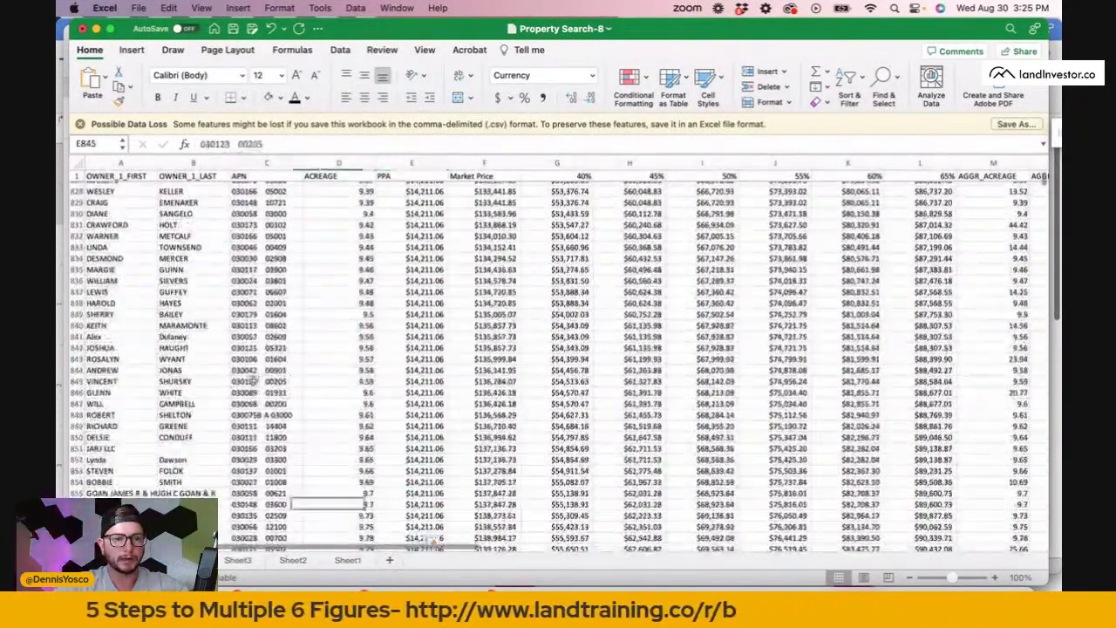
{"action": "scroll", "coordinate": [249, 381], "scroll_direction": "up", "scroll_amount": 1}
{"action": "scroll", "coordinate": [248, 381], "scroll_direction": "down", "scroll_amount": 8}
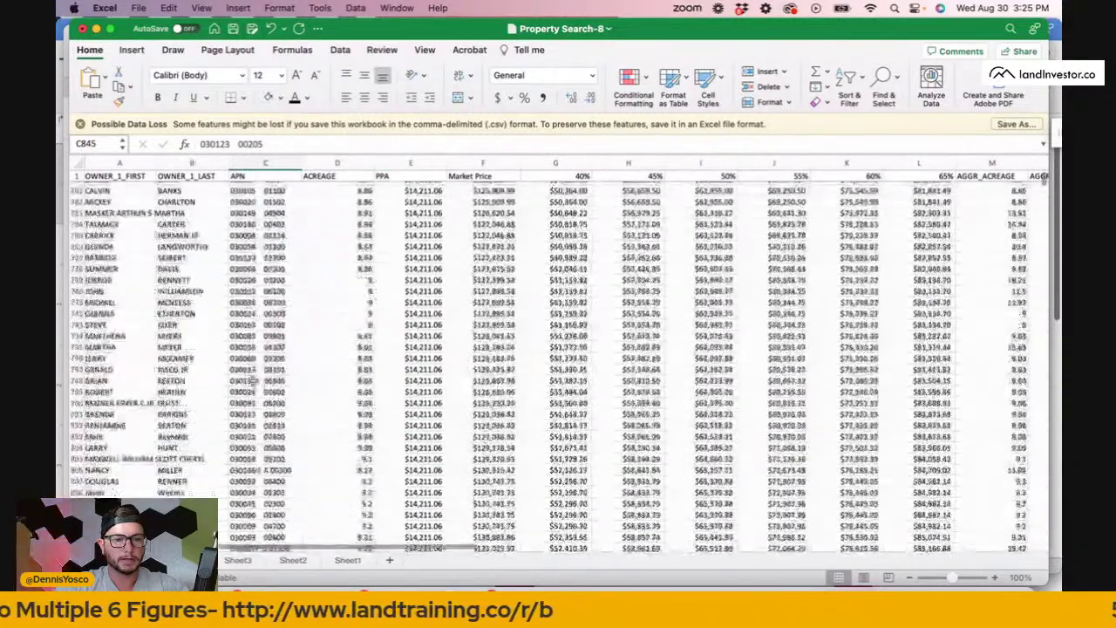
{"action": "scroll", "coordinate": [261, 381], "scroll_direction": "up", "scroll_amount": 3}
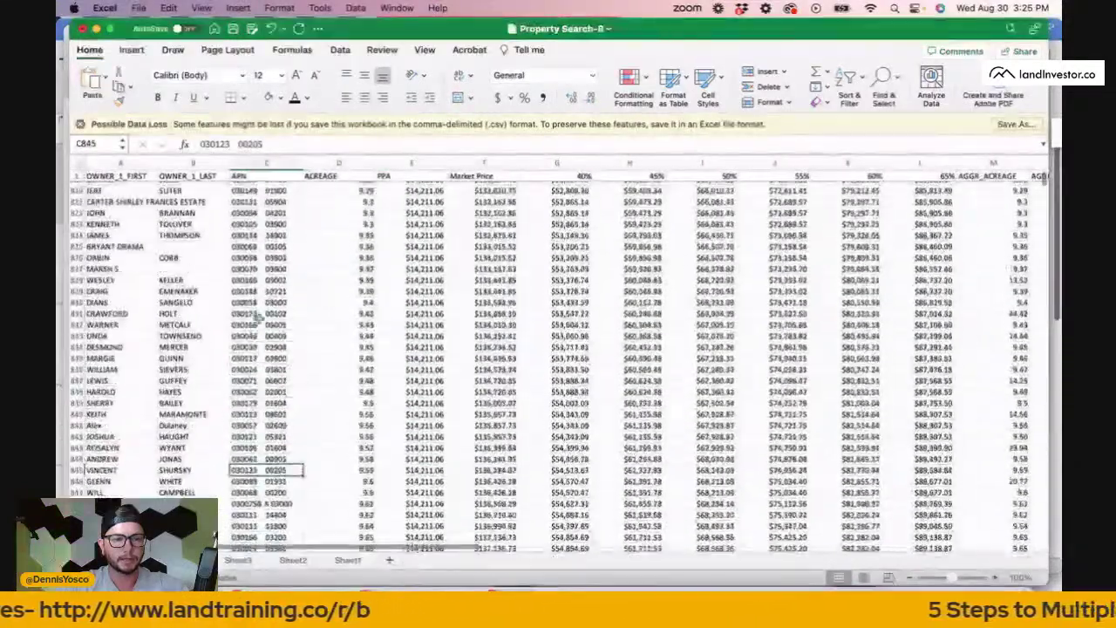
{"action": "left_click", "coordinate": [262, 313]}
{"action": "key", "text": "cmd+c"}
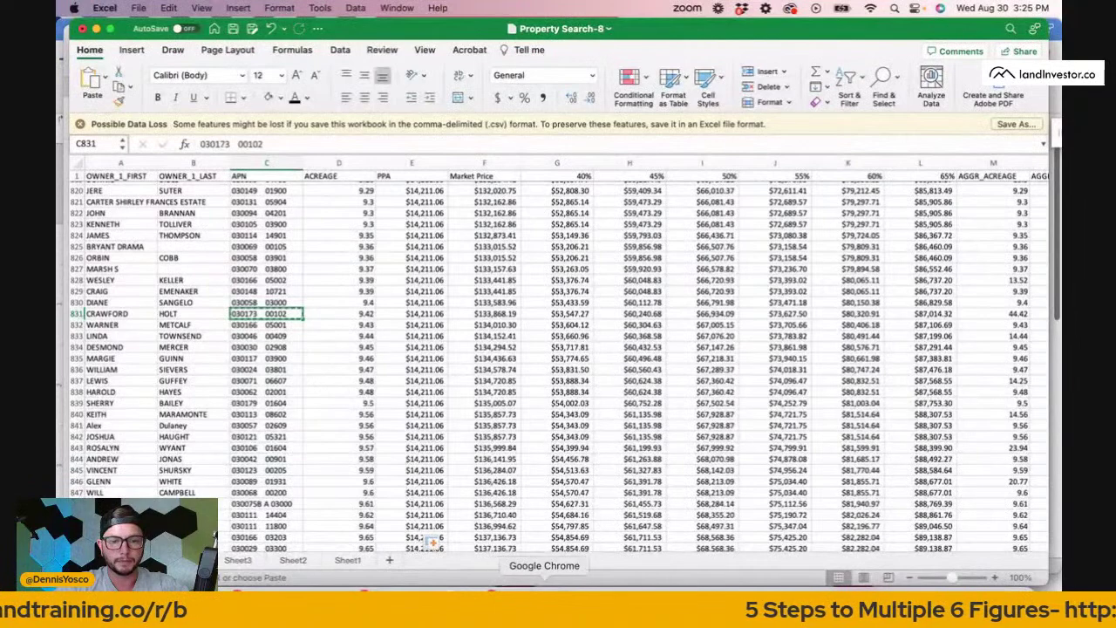
Switch to LandVision in Safari and locate the sample property by its copied APN.
{"action": "left_click", "coordinate": [513, 578]}
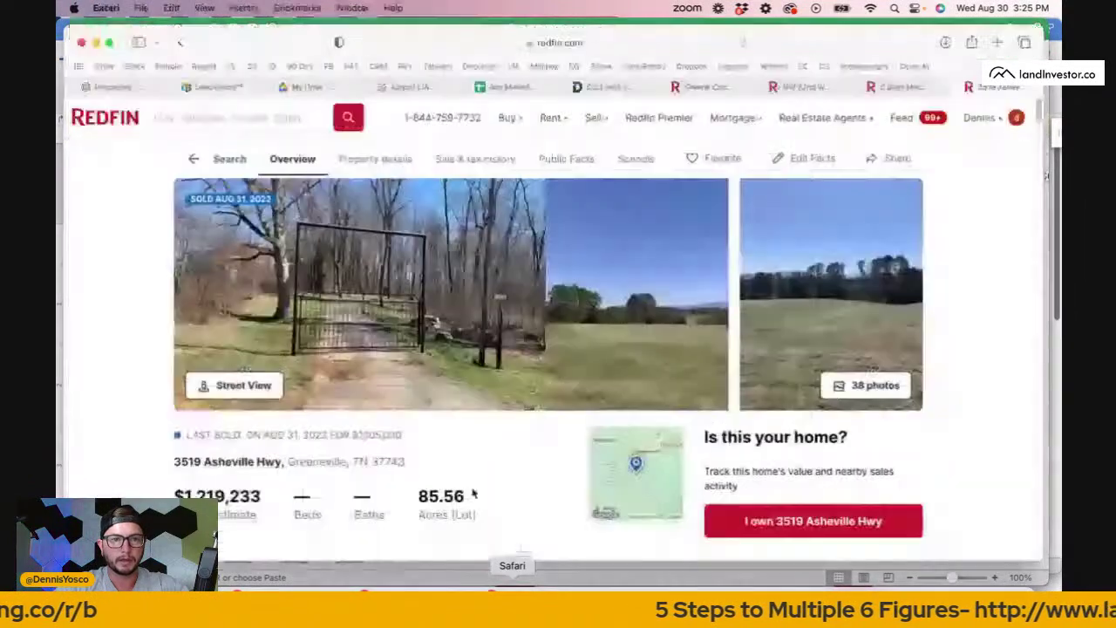
{"action": "left_click", "coordinate": [219, 87]}
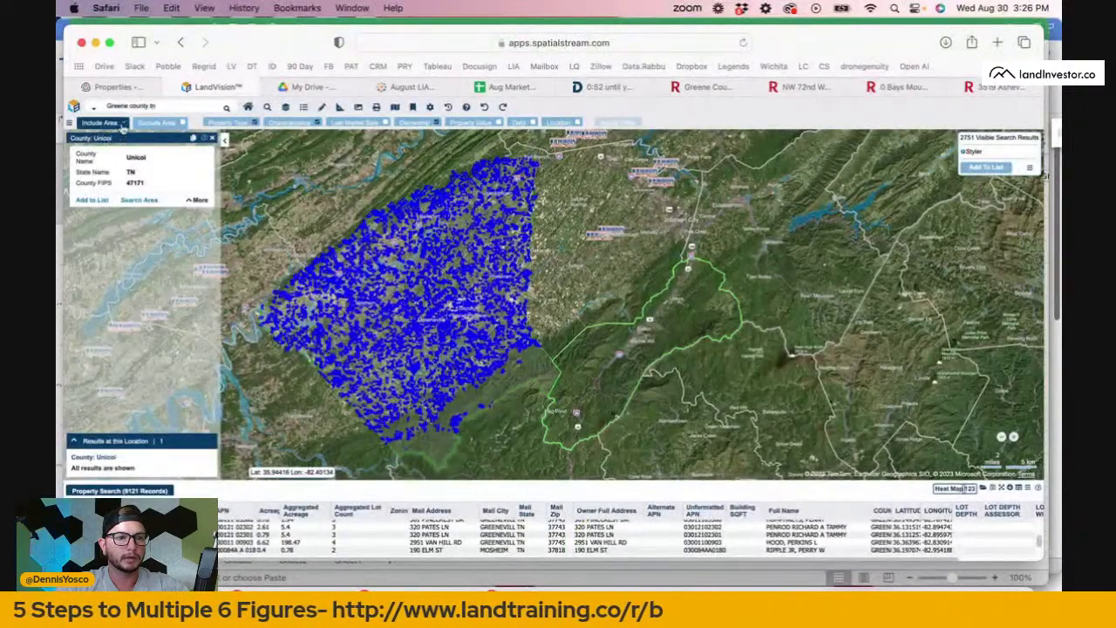
{"action": "left_click", "coordinate": [124, 126]}
{"action": "left_click", "coordinate": [105, 138]}
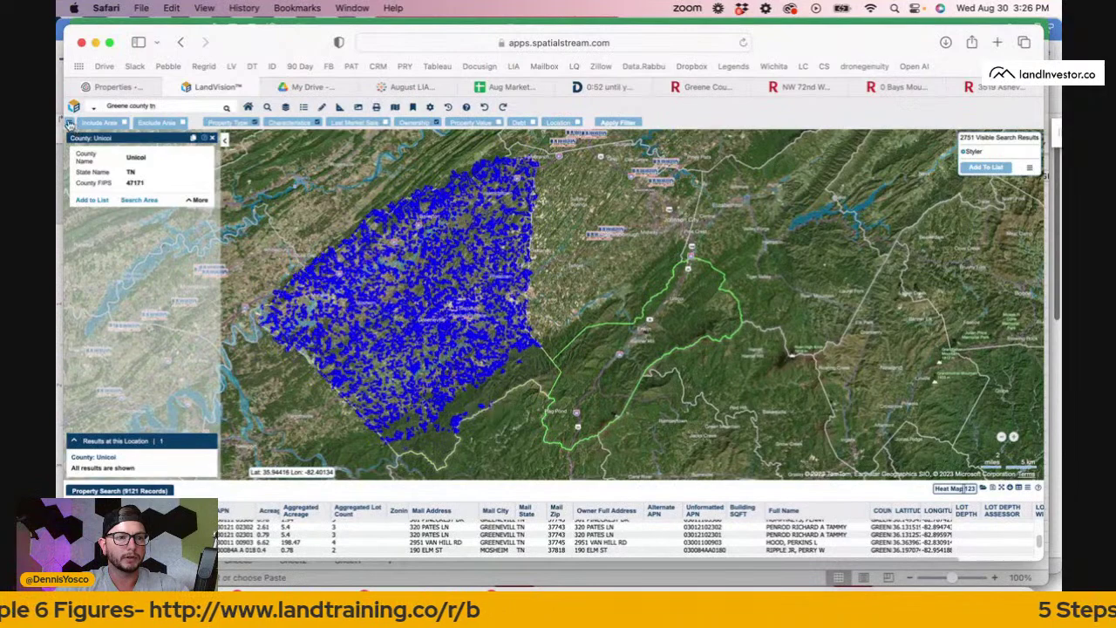
{"action": "left_click", "coordinate": [105, 154]}
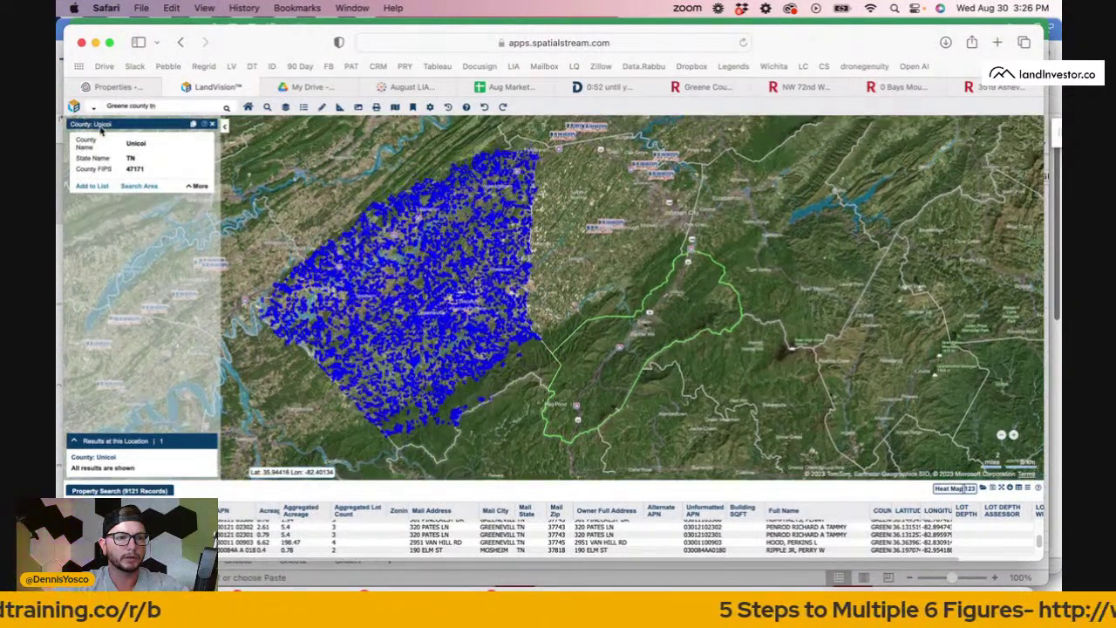
{"action": "left_click", "coordinate": [90, 111]}
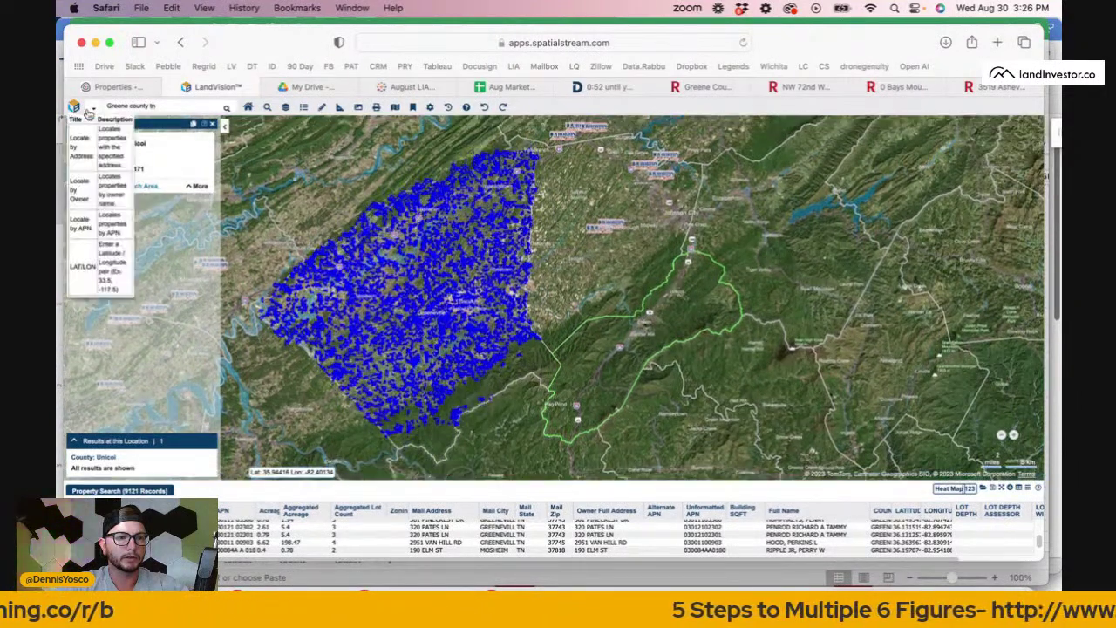
{"action": "left_click", "coordinate": [117, 228]}
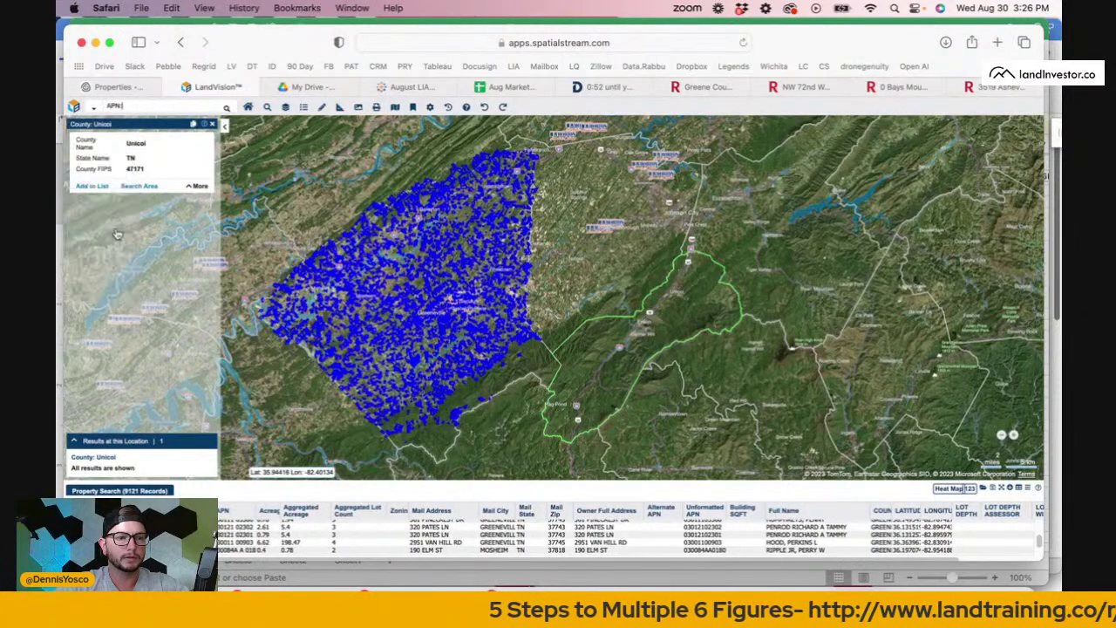
{"action": "left_click", "coordinate": [157, 104]}
{"action": "key", "text": "super+v"}
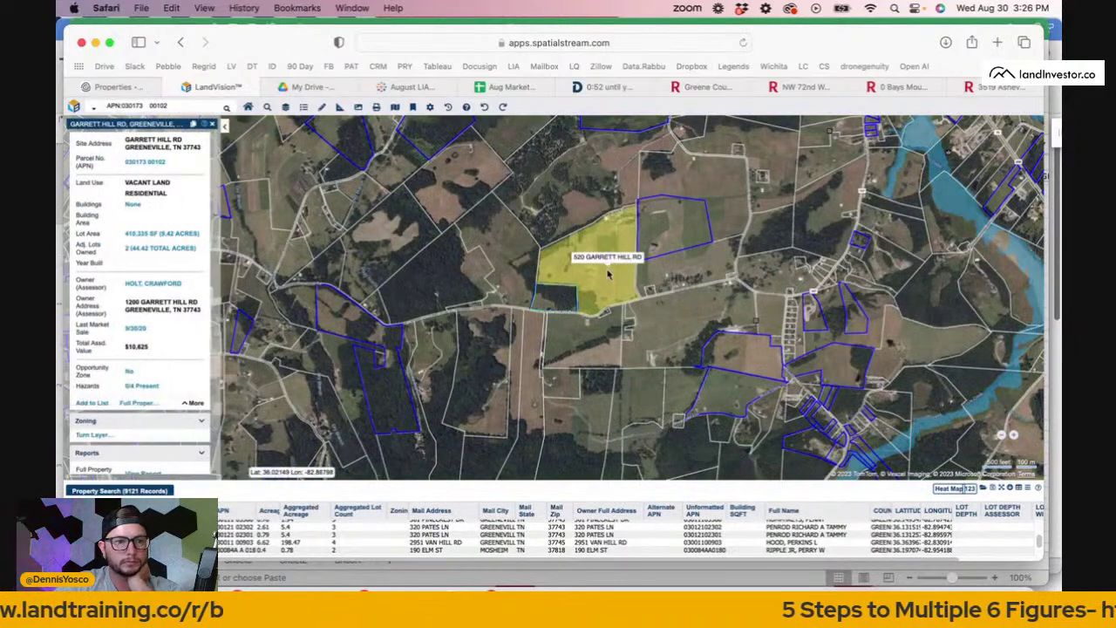
Inspect the 9.42-acre lot on the map, select the nearby single-family house parcel and copy its site address.
{"action": "left_click", "coordinate": [565, 307]}
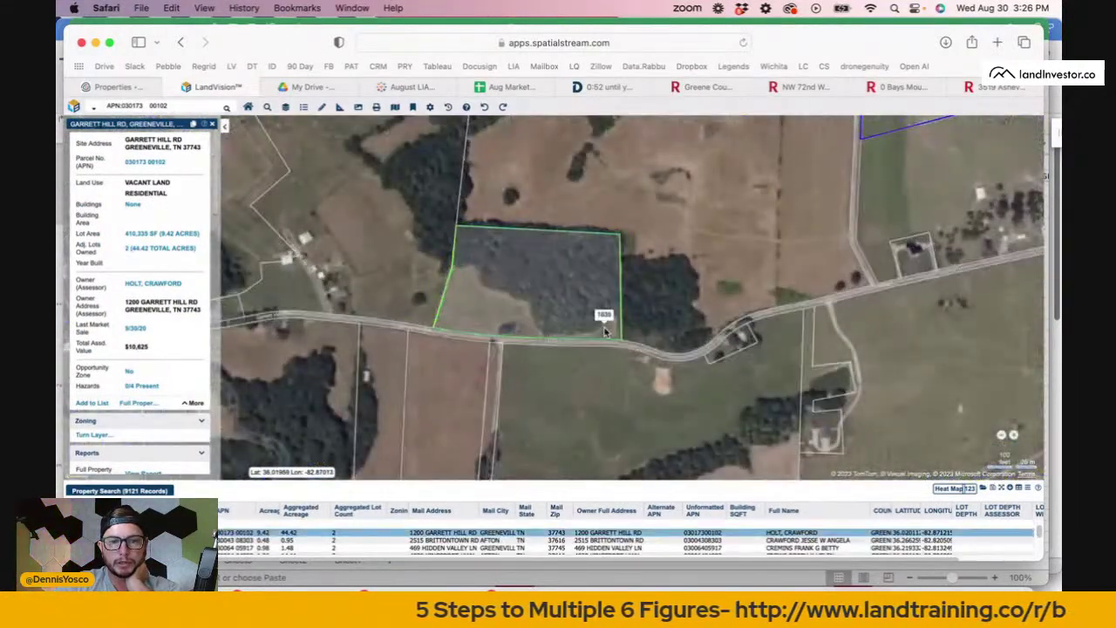
{"action": "left_click", "coordinate": [911, 265]}
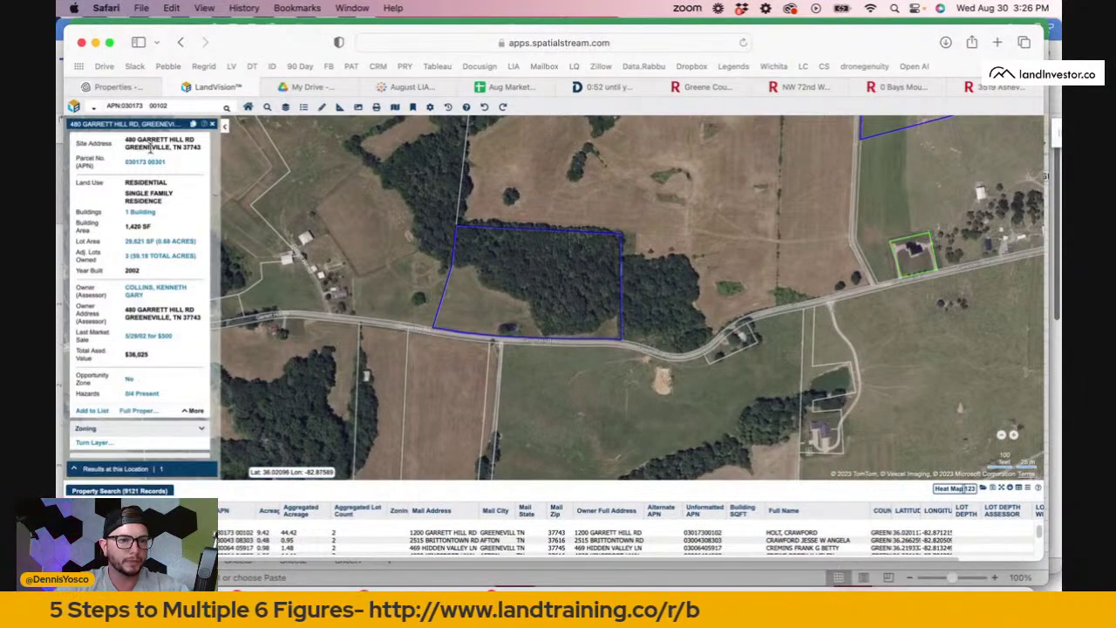
{"action": "left_click_drag", "start_coordinate": [201, 150], "coordinate": [122, 139]}
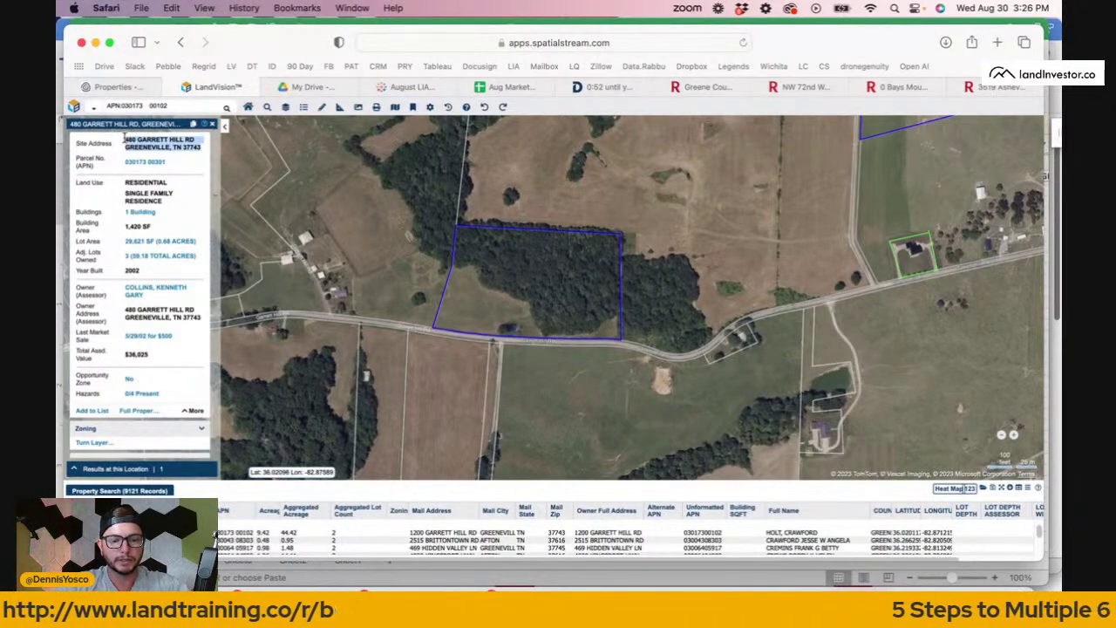
Look up the copied house address on Redfin and open the nearby homes for sale from its location map.
{"action": "left_click", "coordinate": [703, 85]}
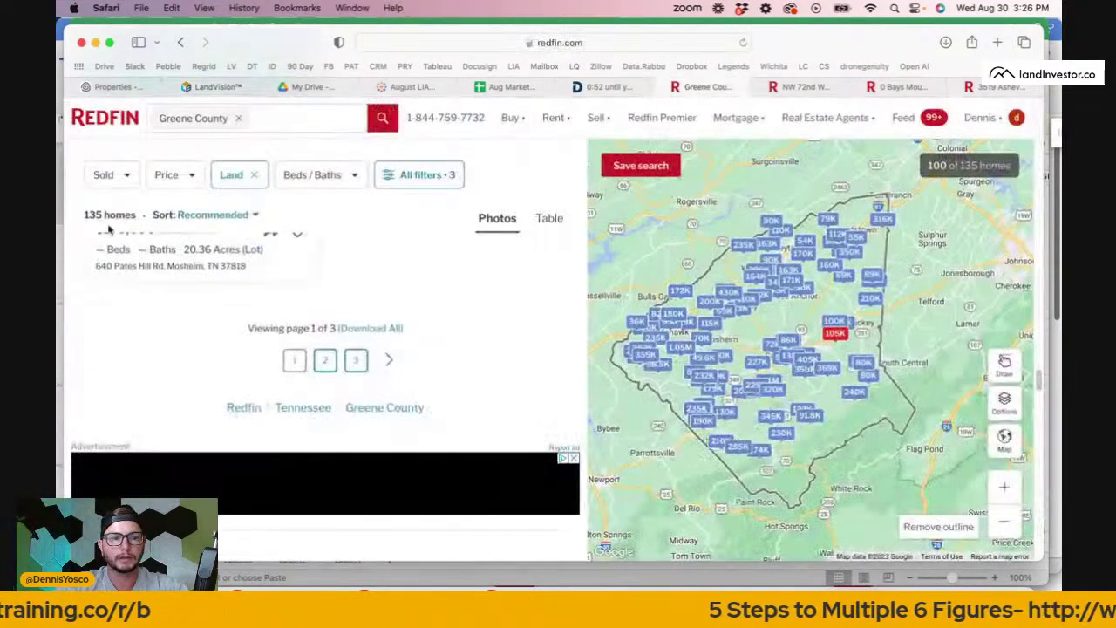
{"action": "left_click", "coordinate": [238, 118]}
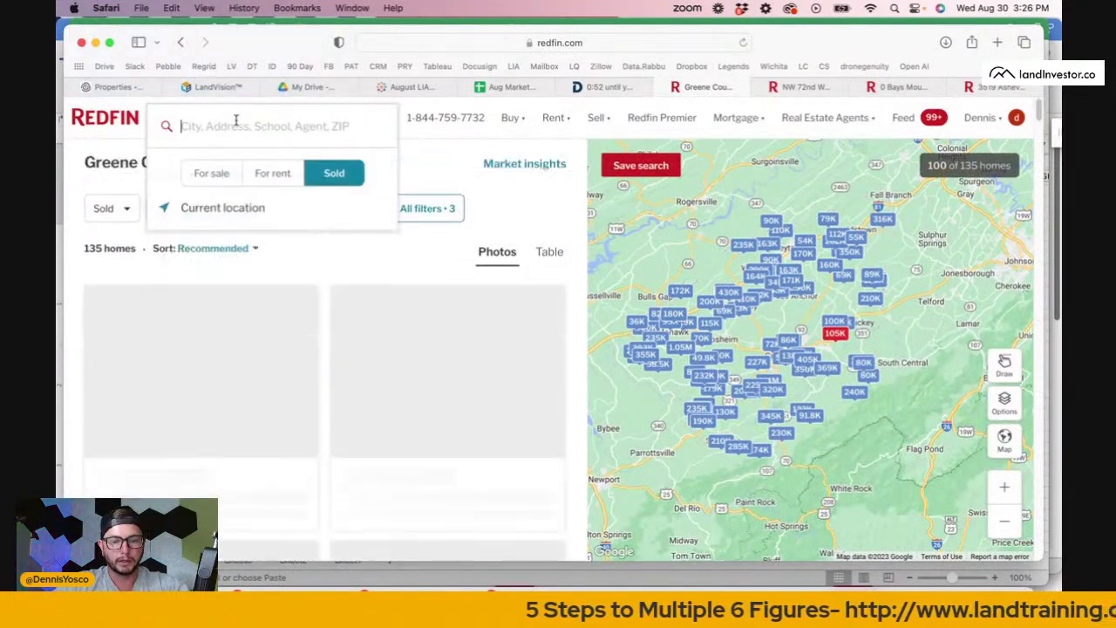
{"action": "key", "text": "super+v"}
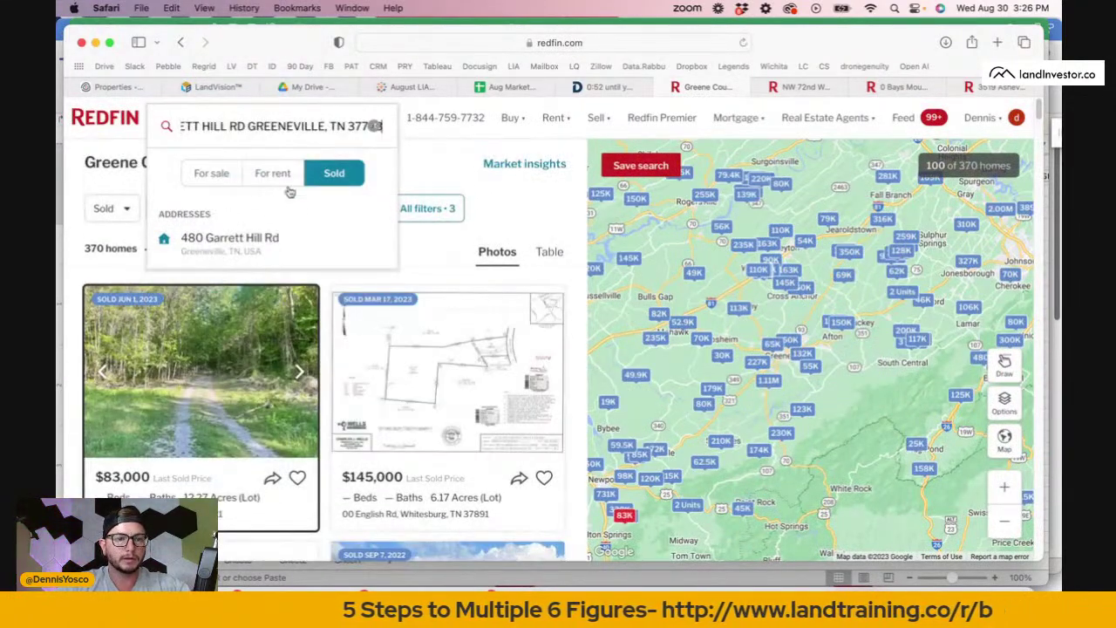
{"action": "left_click", "coordinate": [259, 241]}
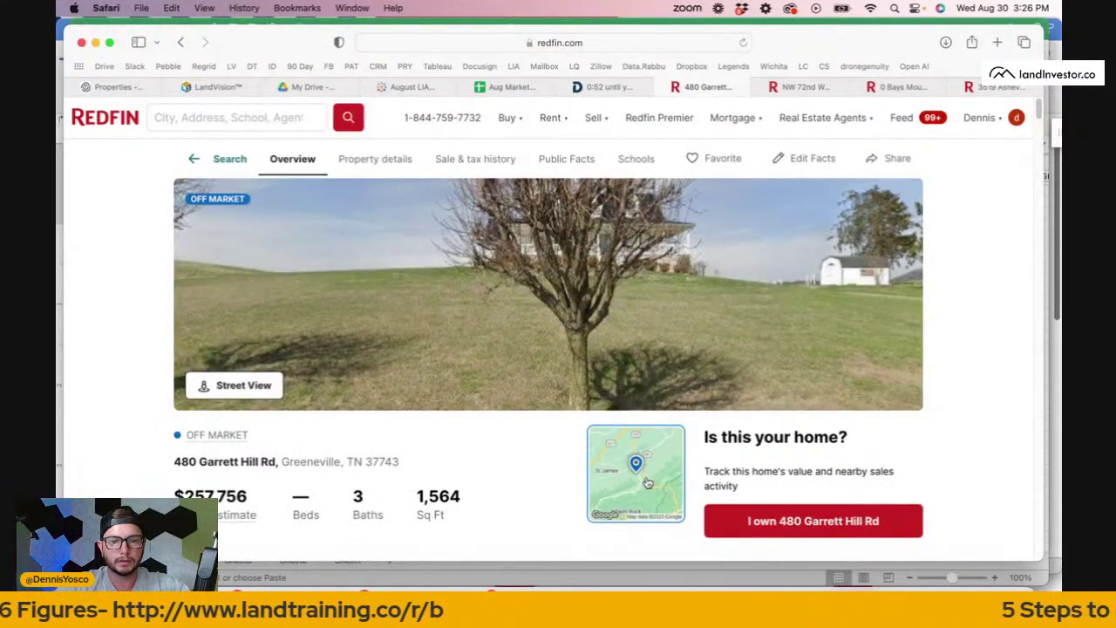
{"action": "left_click", "coordinate": [648, 483]}
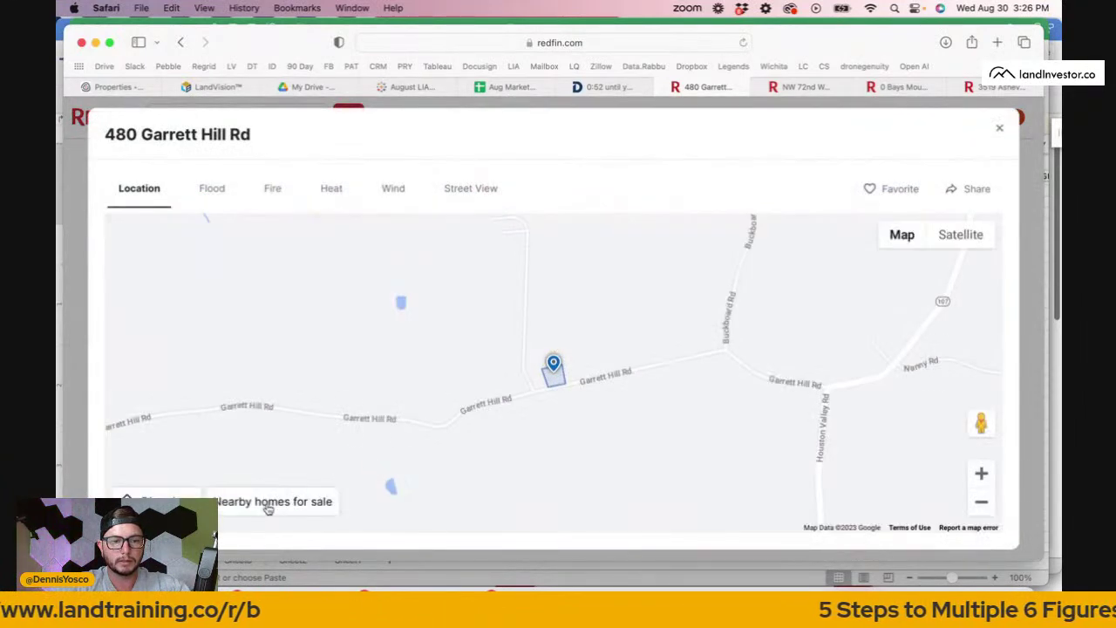
{"action": "left_click", "coordinate": [269, 503]}
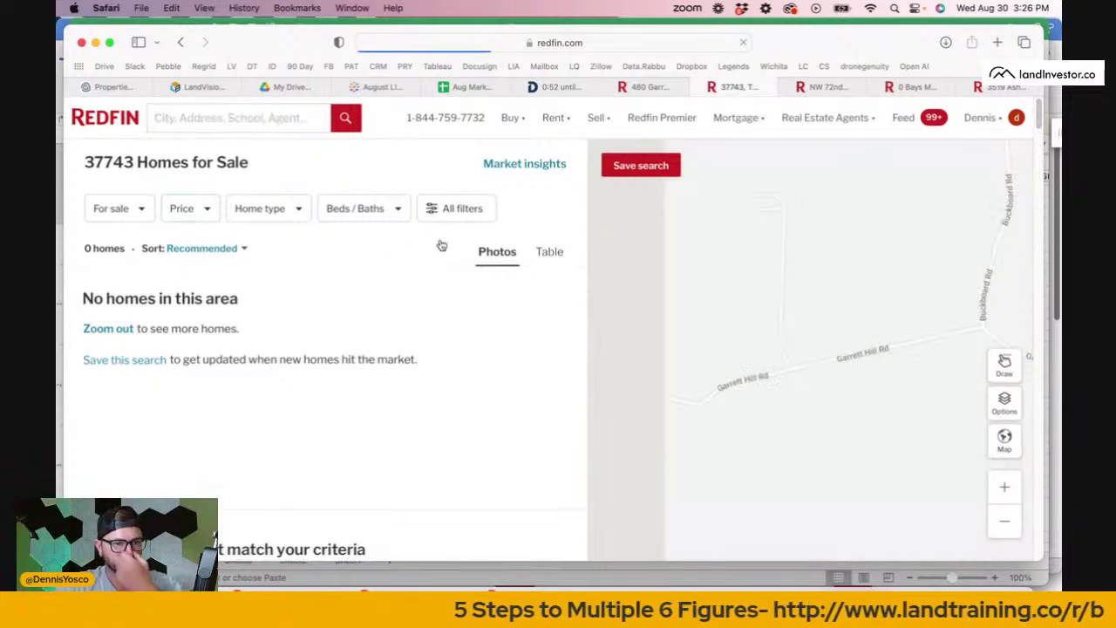
Filter the Redfin map search to land properties sold within the last 1 year.
{"action": "left_click", "coordinate": [142, 213]}
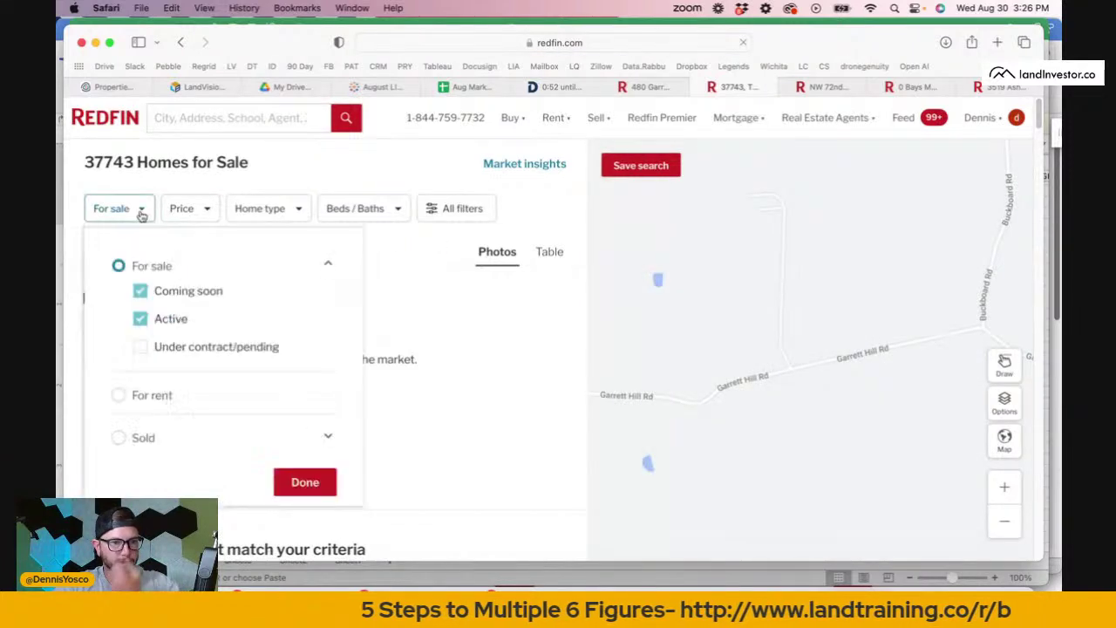
{"action": "left_click", "coordinate": [119, 438]}
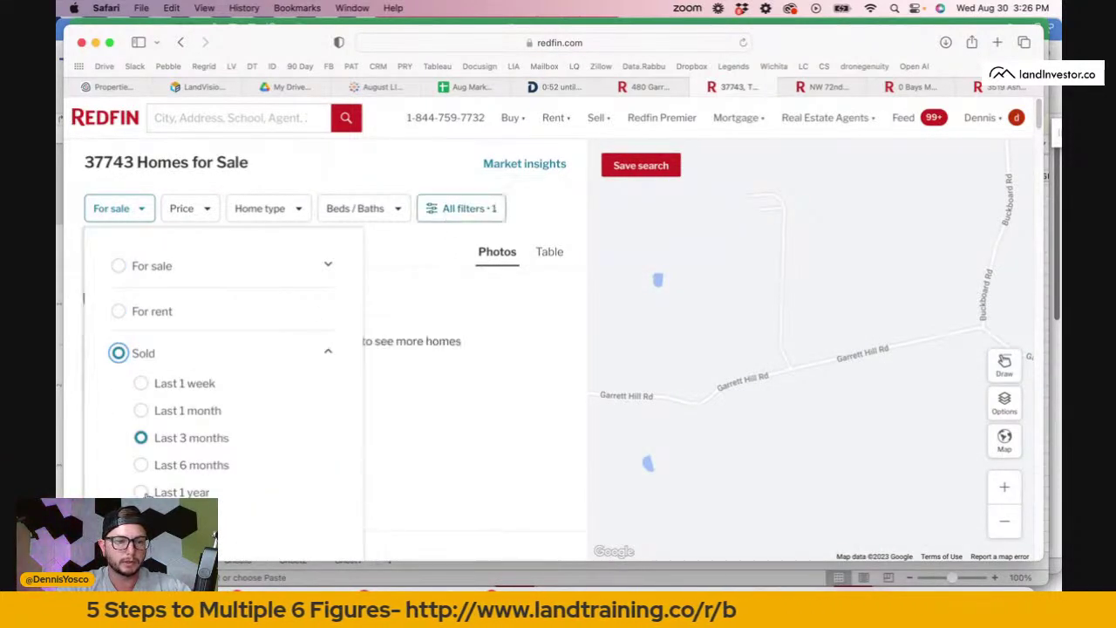
{"action": "left_click", "coordinate": [187, 491]}
{"action": "left_click", "coordinate": [490, 216]}
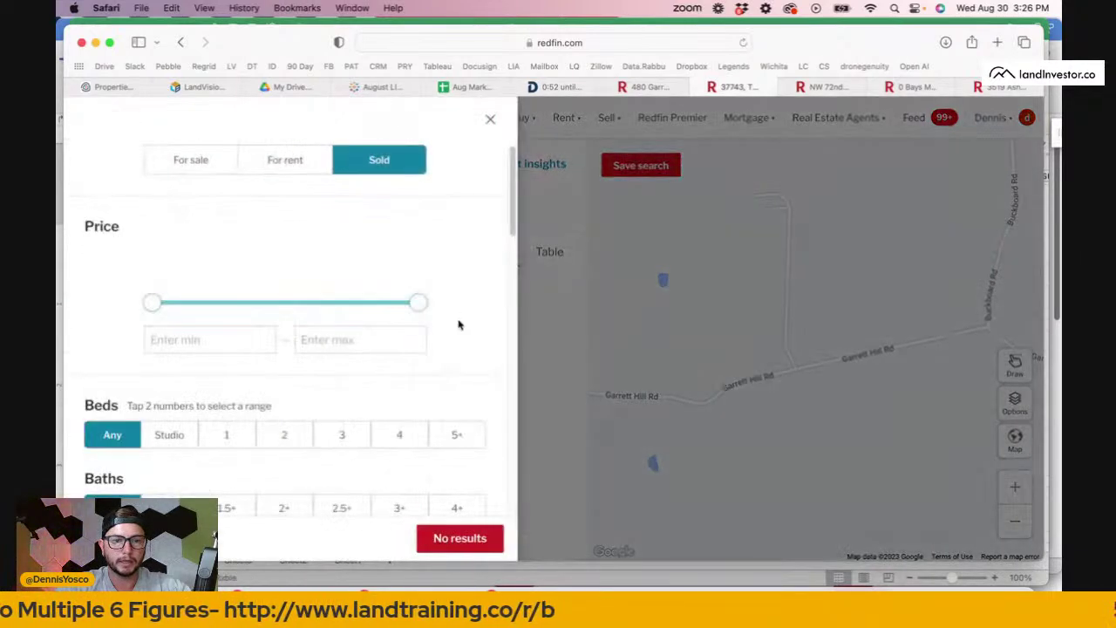
{"action": "scroll", "coordinate": [459, 322], "scroll_direction": "down", "scroll_amount": 3}
{"action": "left_click", "coordinate": [448, 439]}
{"action": "scroll", "coordinate": [448, 439], "scroll_direction": "down", "scroll_amount": 4}
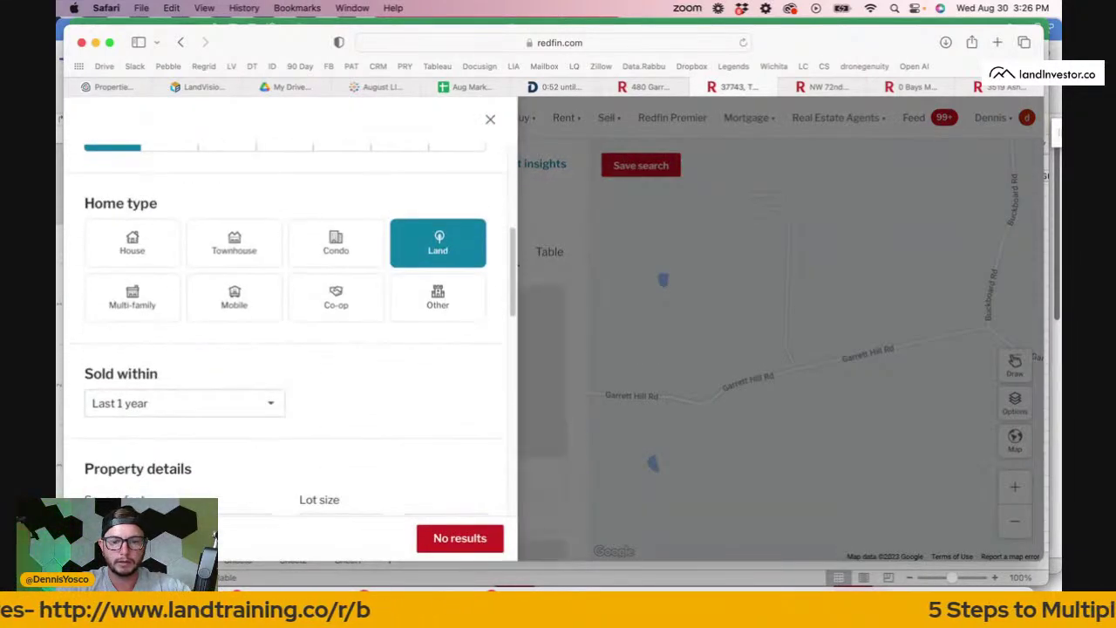
Check the sample parcel's acreage in the Excel list, then limit the Redfin lot size to 5–20 acres and apply the filters.
{"action": "left_click", "coordinate": [576, 597]}
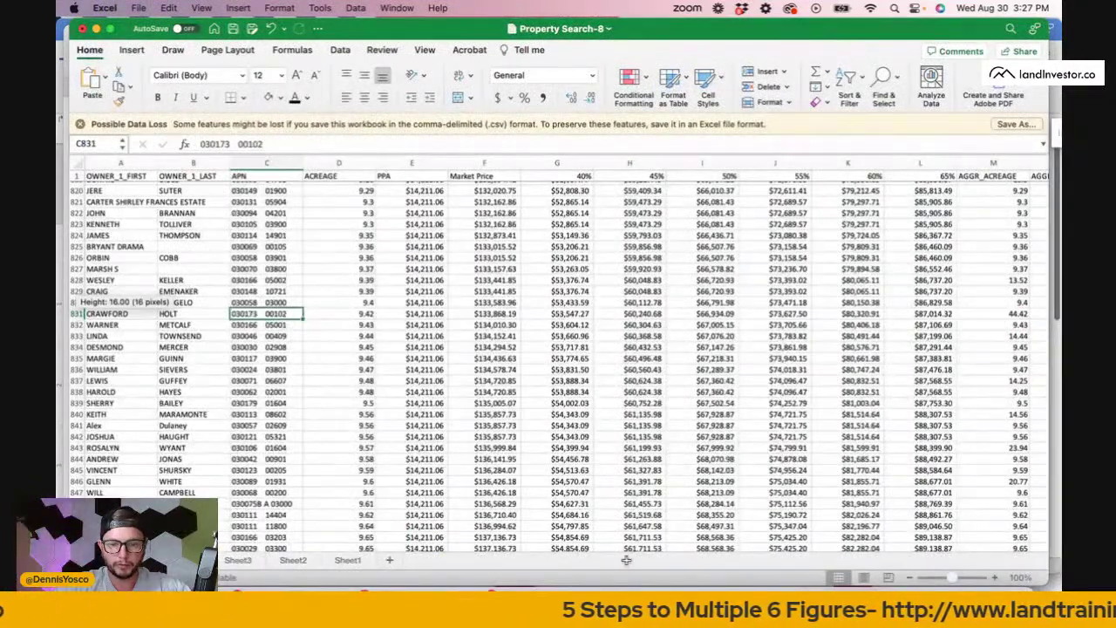
{"action": "left_click", "coordinate": [512, 597]}
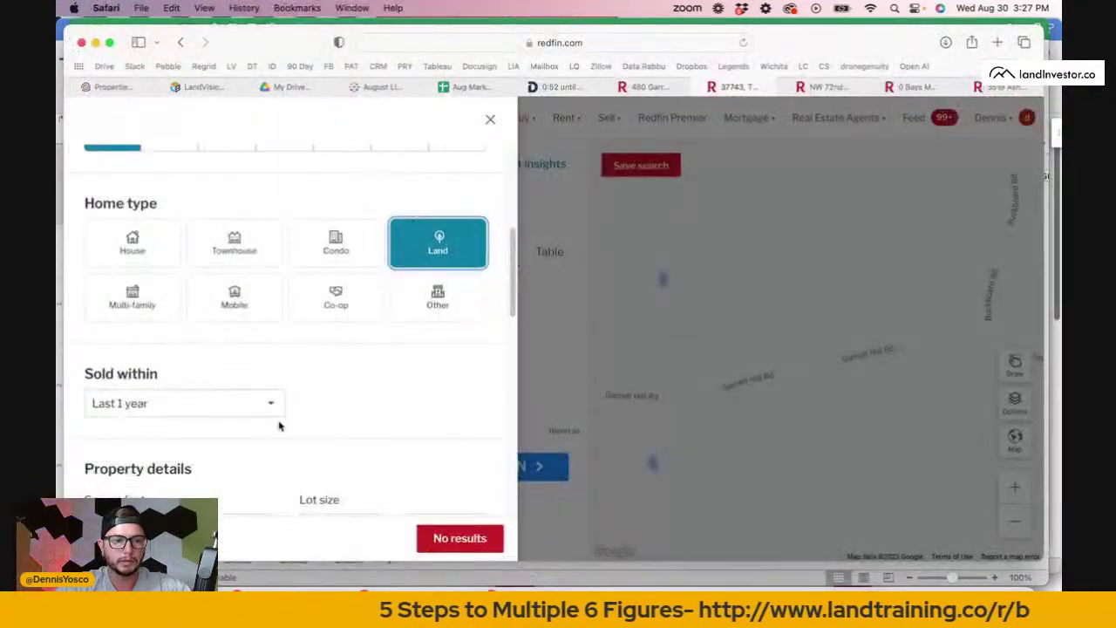
{"action": "scroll", "coordinate": [280, 426], "scroll_direction": "down", "scroll_amount": 3}
{"action": "left_click", "coordinate": [358, 414]}
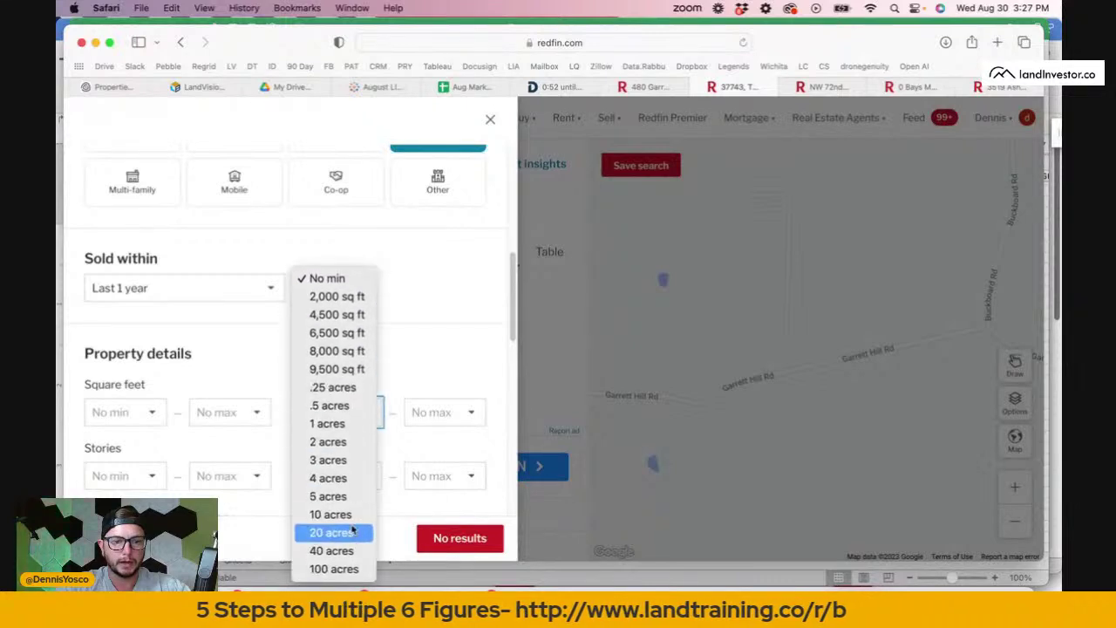
{"action": "left_click", "coordinate": [347, 496]}
{"action": "left_click", "coordinate": [440, 419]}
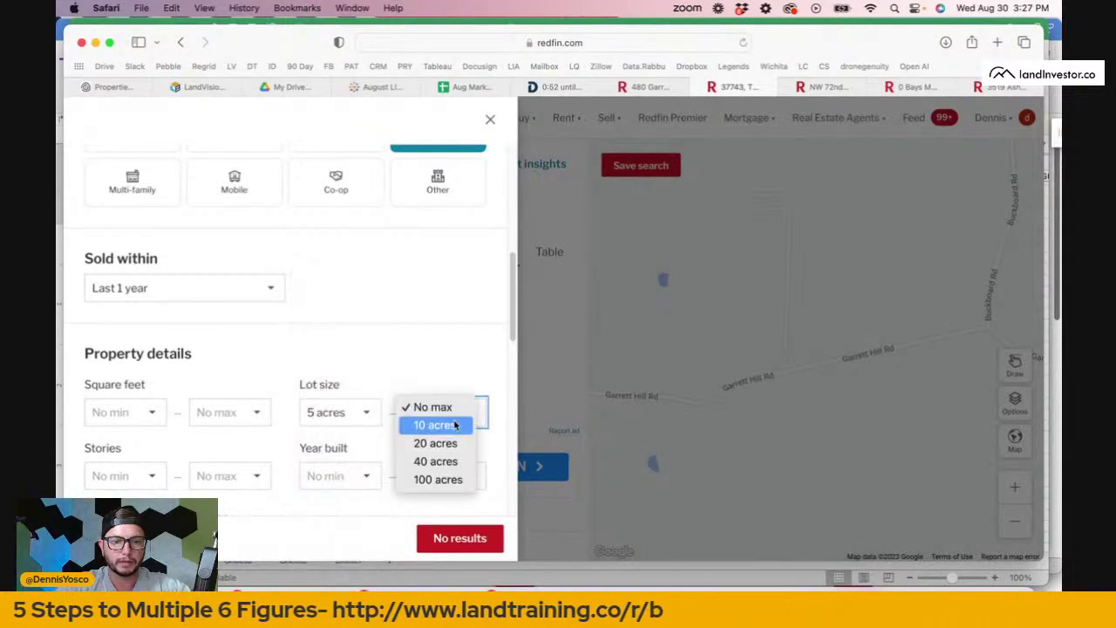
{"action": "left_click", "coordinate": [449, 442]}
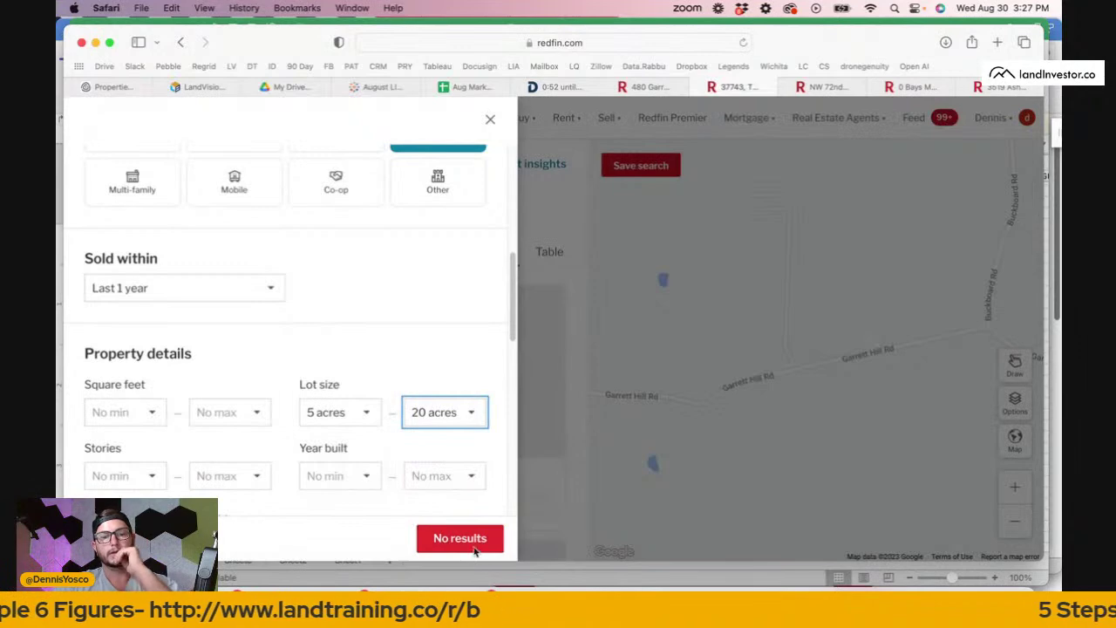
{"action": "left_click", "coordinate": [479, 533]}
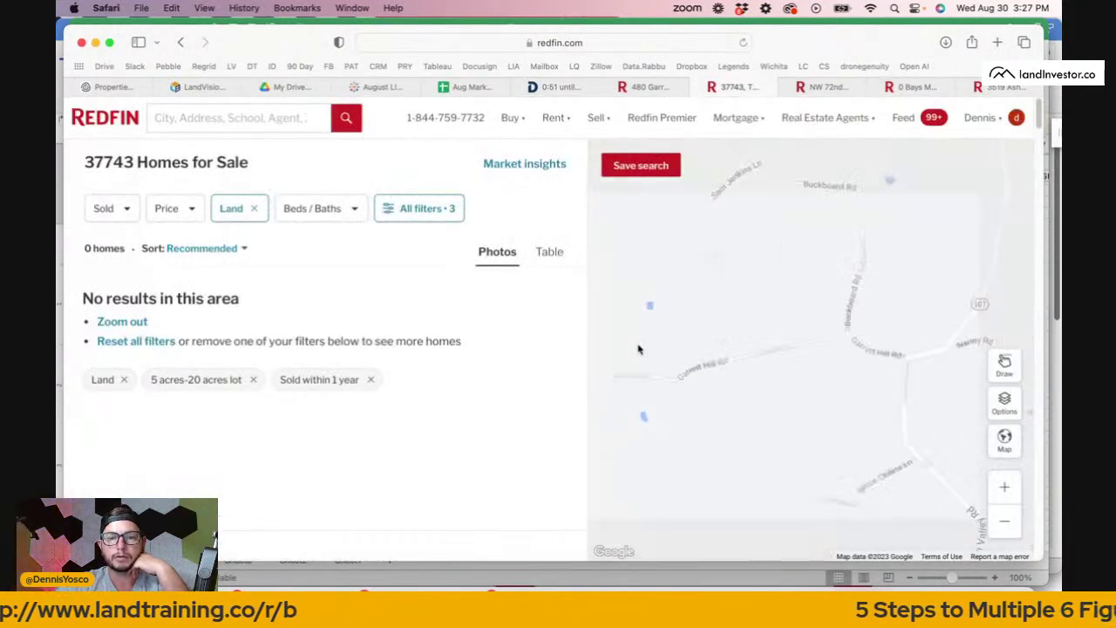
Examine the prices and lot sizes of the sold land listings in the area around the sample parcel.
{"action": "scroll", "coordinate": [637, 349], "scroll_direction": "down", "scroll_amount": 3}
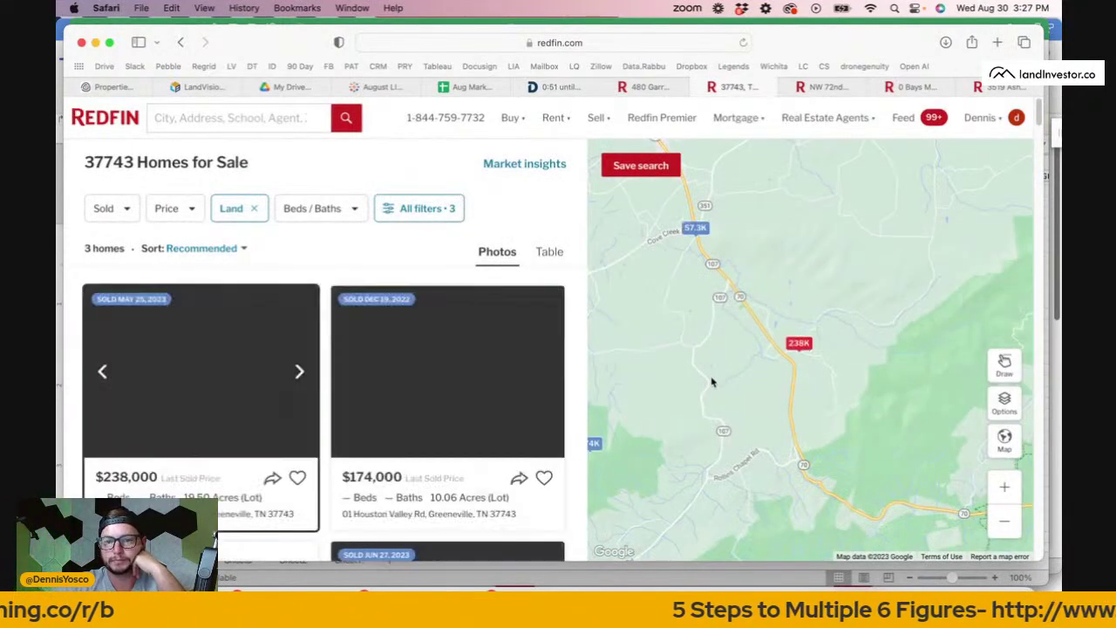
{"action": "left_click_drag", "start_coordinate": [711, 382], "coordinate": [800, 369]}
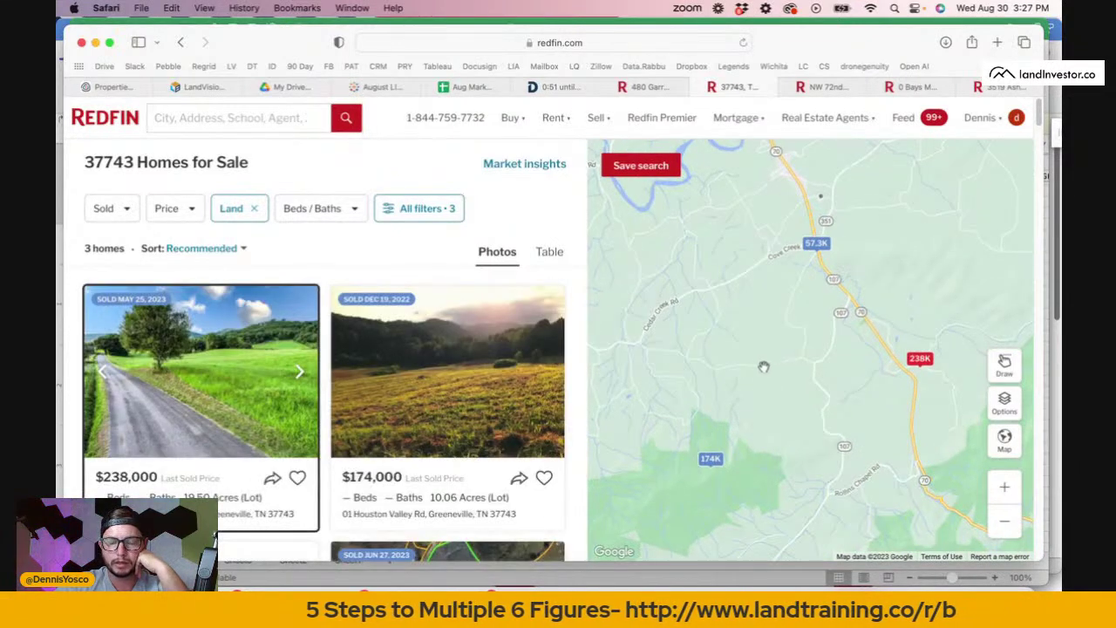
{"action": "left_click_drag", "start_coordinate": [763, 367], "coordinate": [793, 368]}
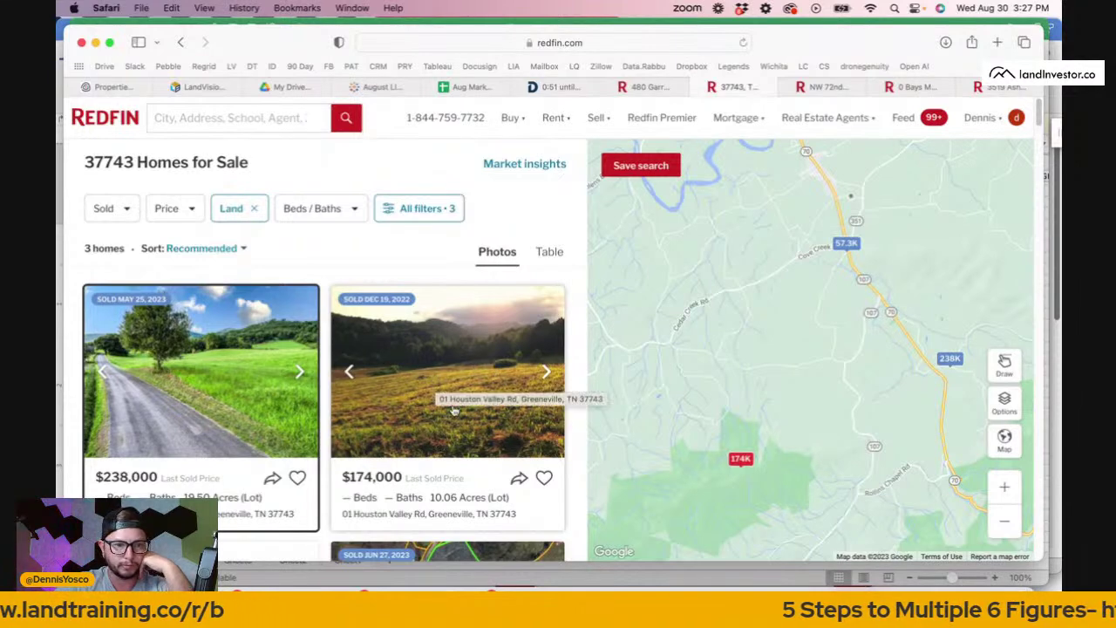
{"action": "scroll", "coordinate": [219, 441], "scroll_direction": "down", "scroll_amount": 2}
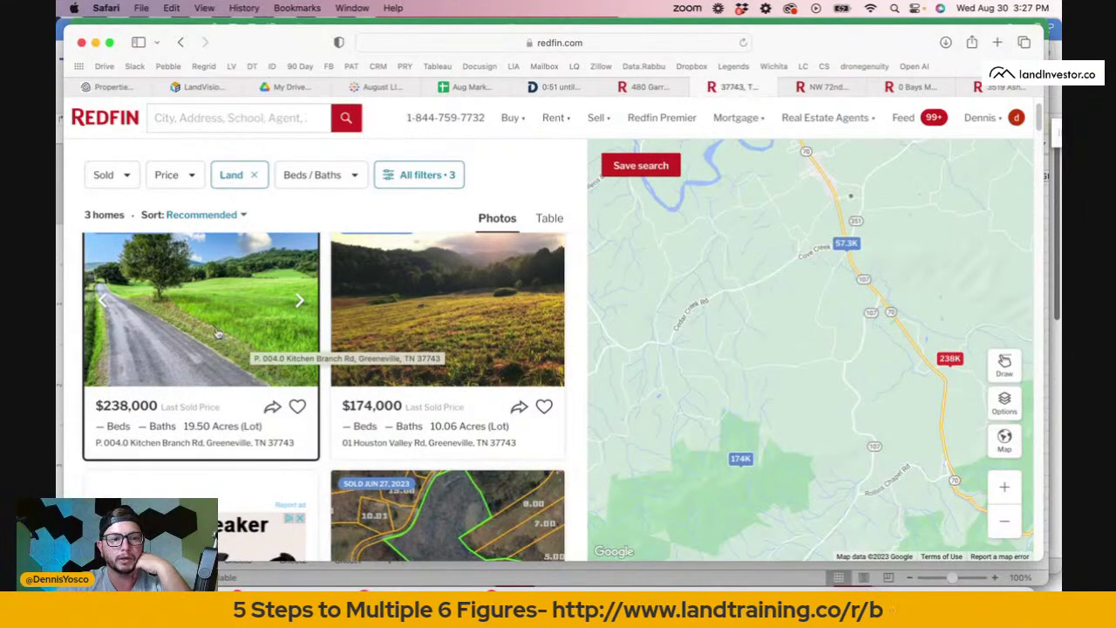
{"action": "scroll", "coordinate": [262, 395], "scroll_direction": "down", "scroll_amount": 4}
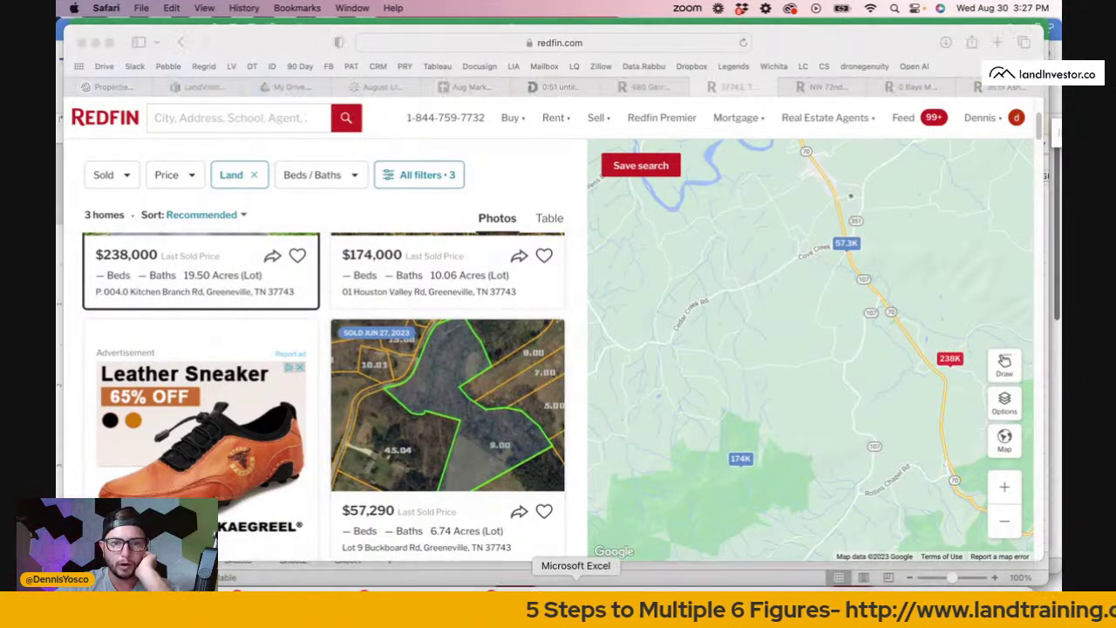
Switch to Excel and highlight row 831 to compare the sample parcel's market price with the Redfin sales.
{"action": "left_click", "coordinate": [575, 585]}
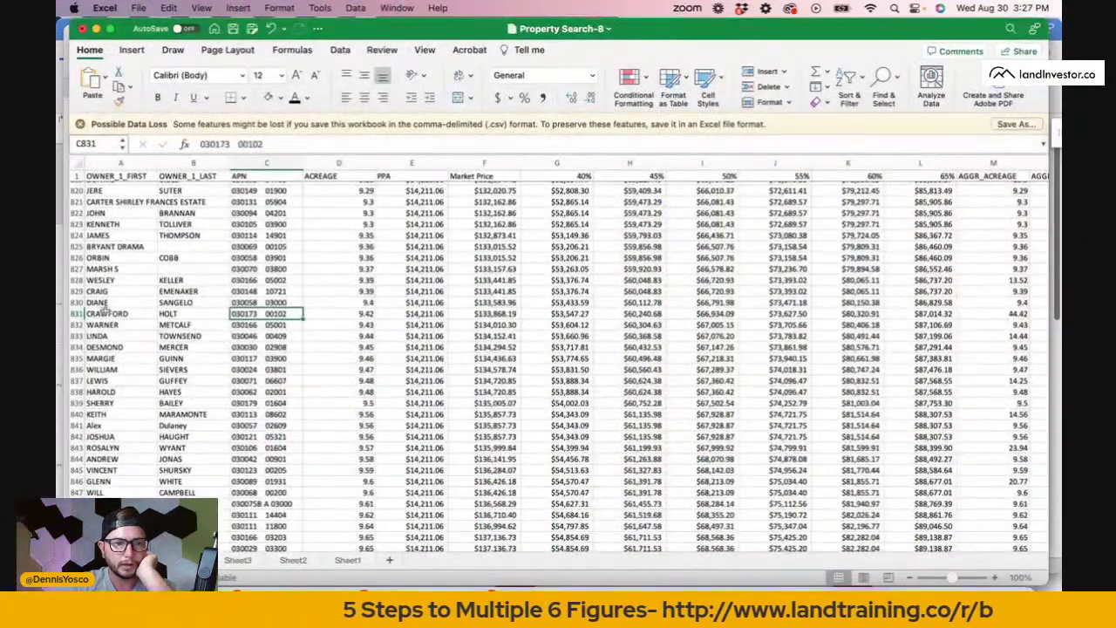
{"action": "left_click", "coordinate": [77, 313]}
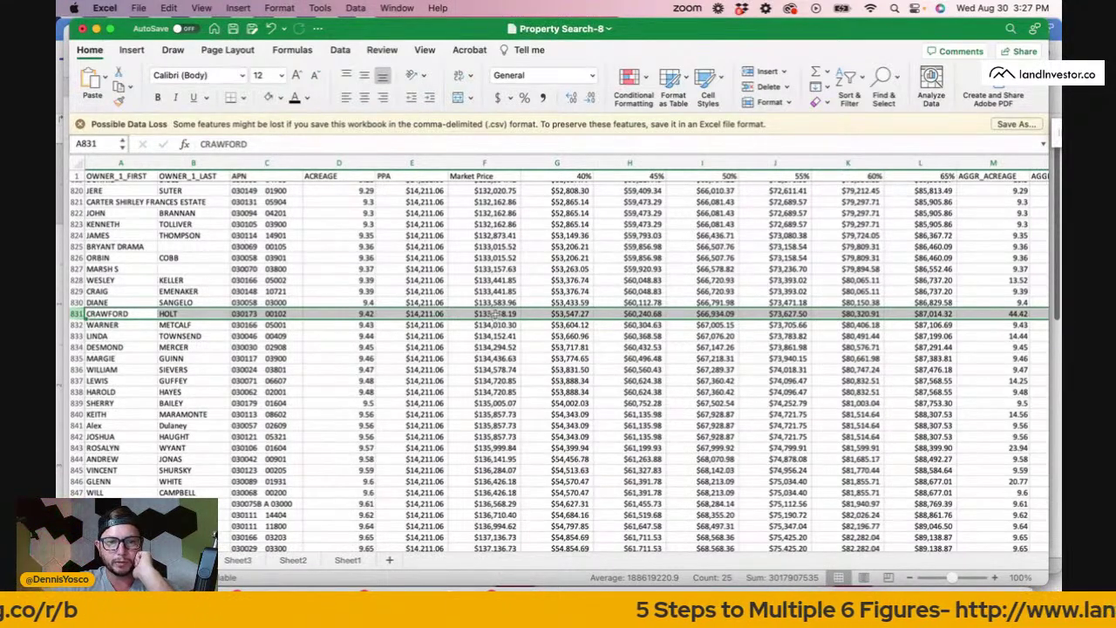
{"action": "left_click", "coordinate": [548, 559]}
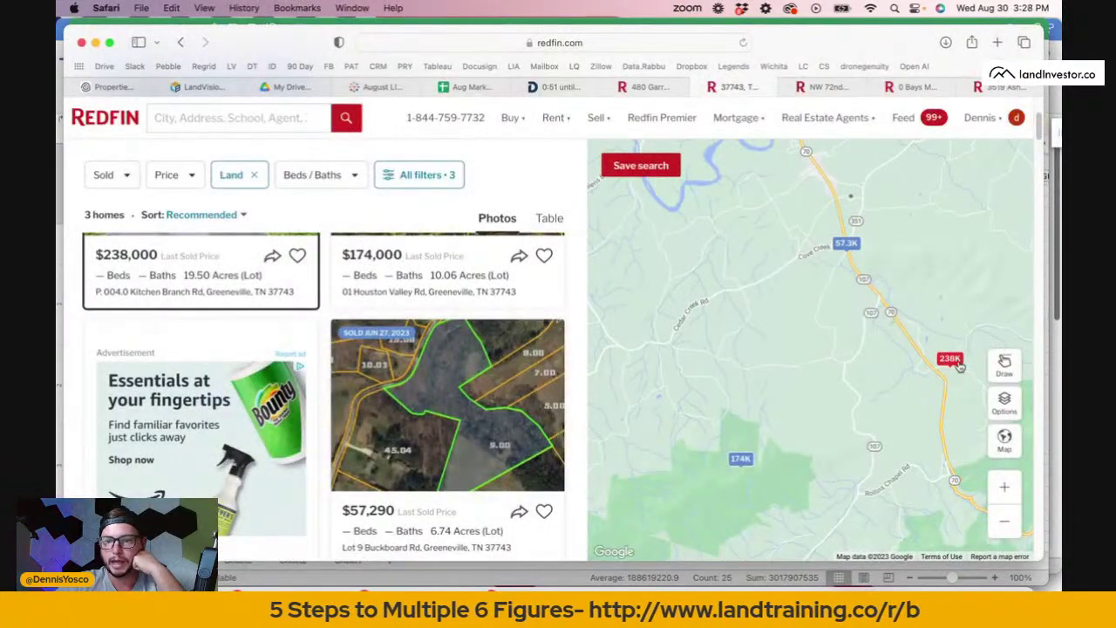
Widen the Redfin map area and inspect the sold land listings marked 123K and 210K.
{"action": "scroll", "coordinate": [438, 405], "scroll_direction": "up", "scroll_amount": 3}
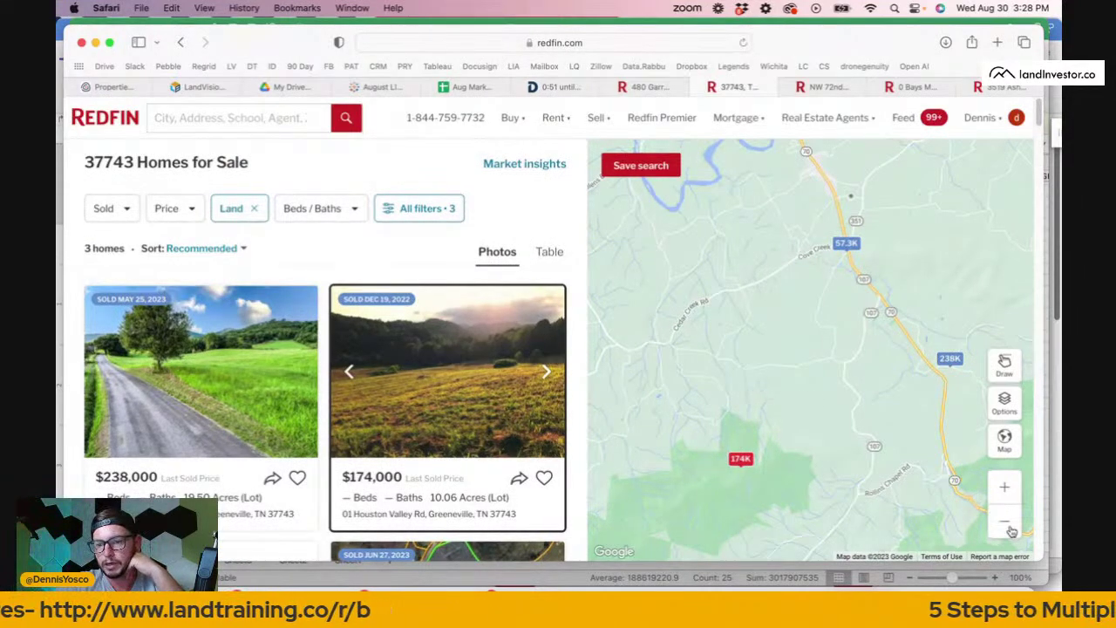
{"action": "scroll", "coordinate": [872, 409], "scroll_direction": "down", "scroll_amount": 3}
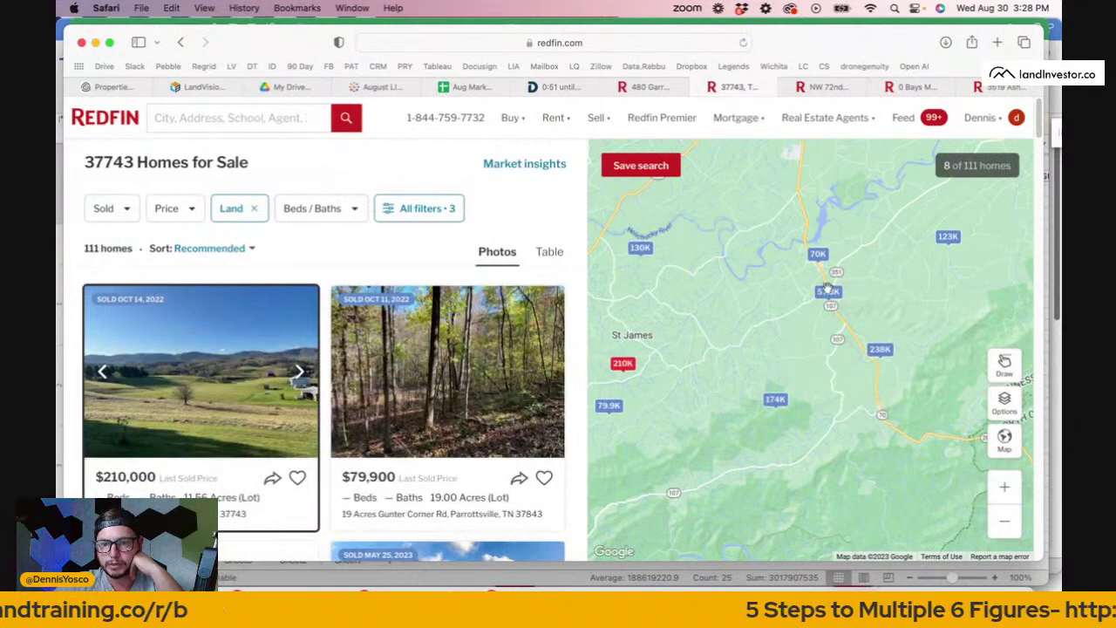
{"action": "left_click", "coordinate": [949, 240]}
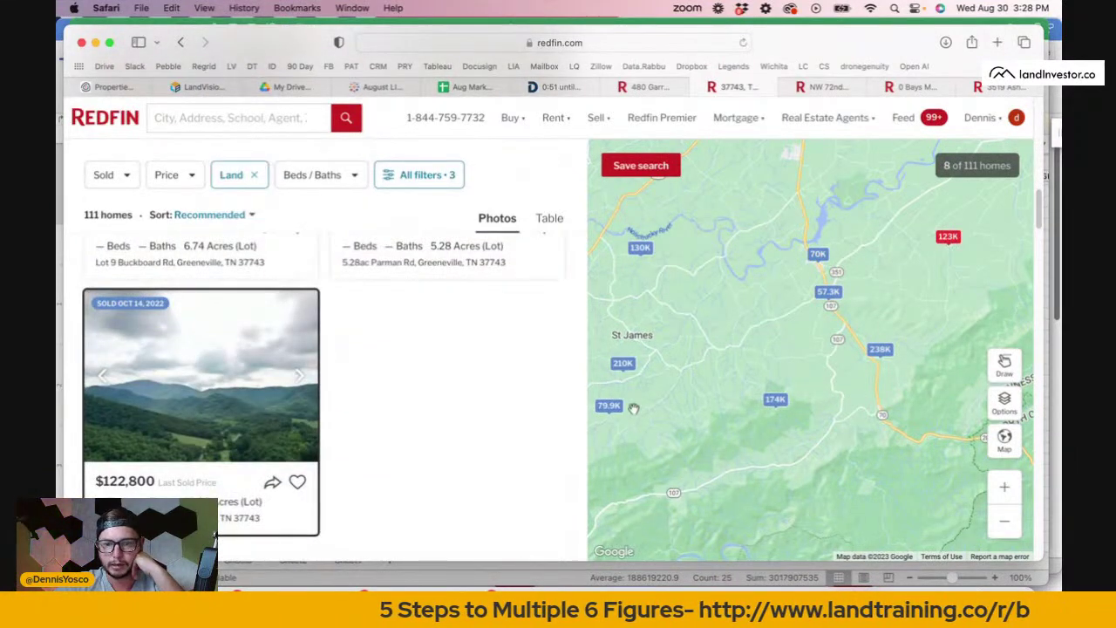
{"action": "left_click", "coordinate": [622, 367]}
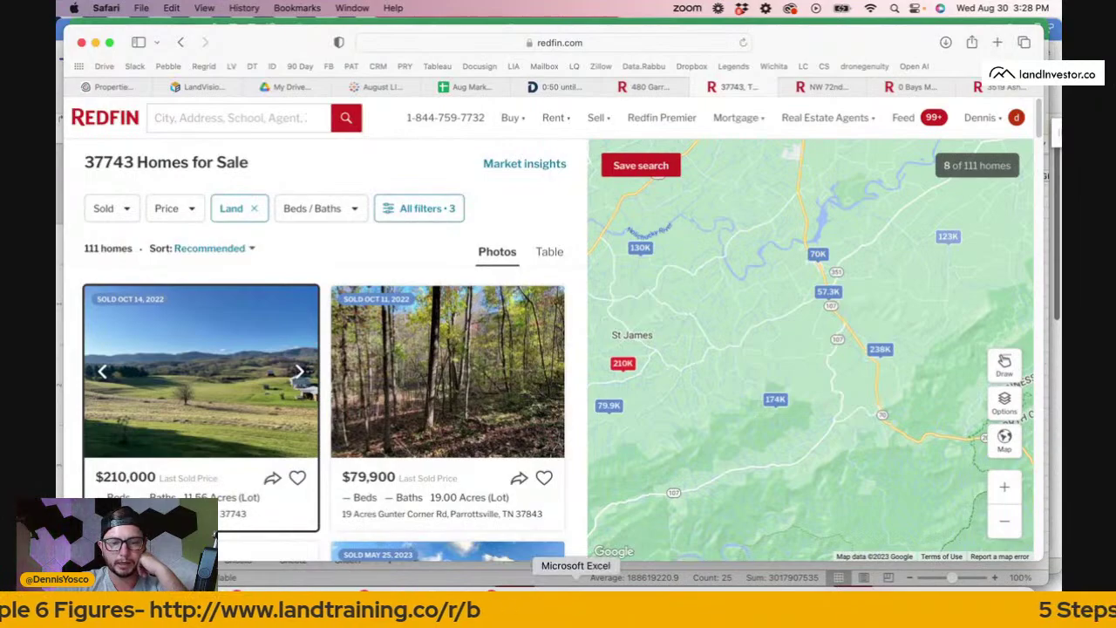
Return to the Excel list and copy the APN of the 4-acre property in C14 as another sample parcel.
{"action": "left_click", "coordinate": [576, 597]}
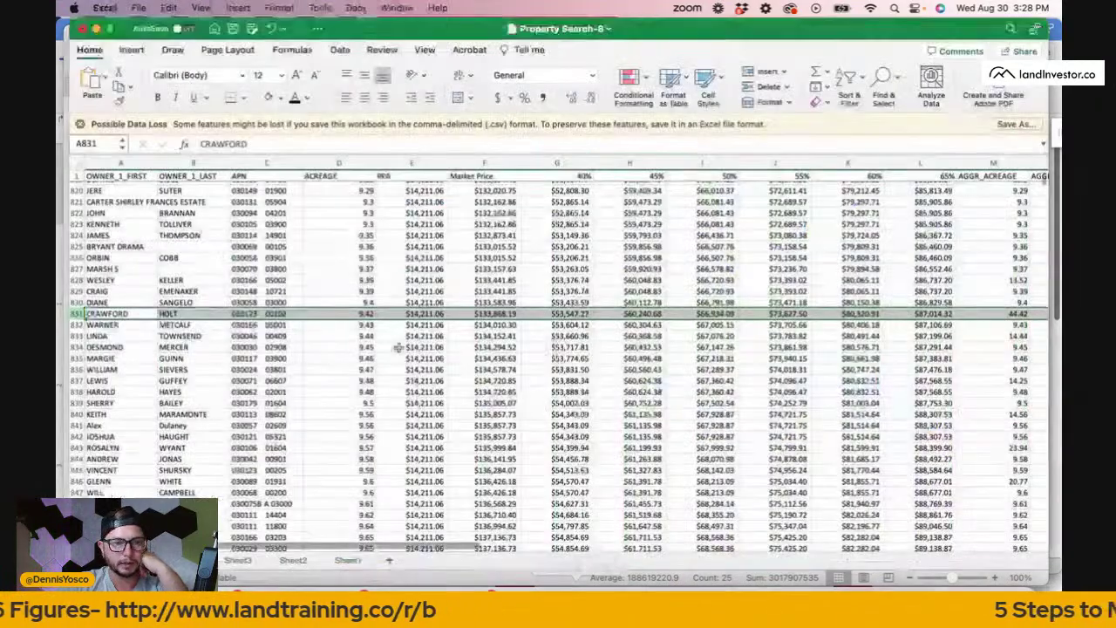
{"action": "left_click", "coordinate": [273, 347]}
{"action": "scroll", "coordinate": [273, 347], "scroll_direction": "down", "scroll_amount": 20}
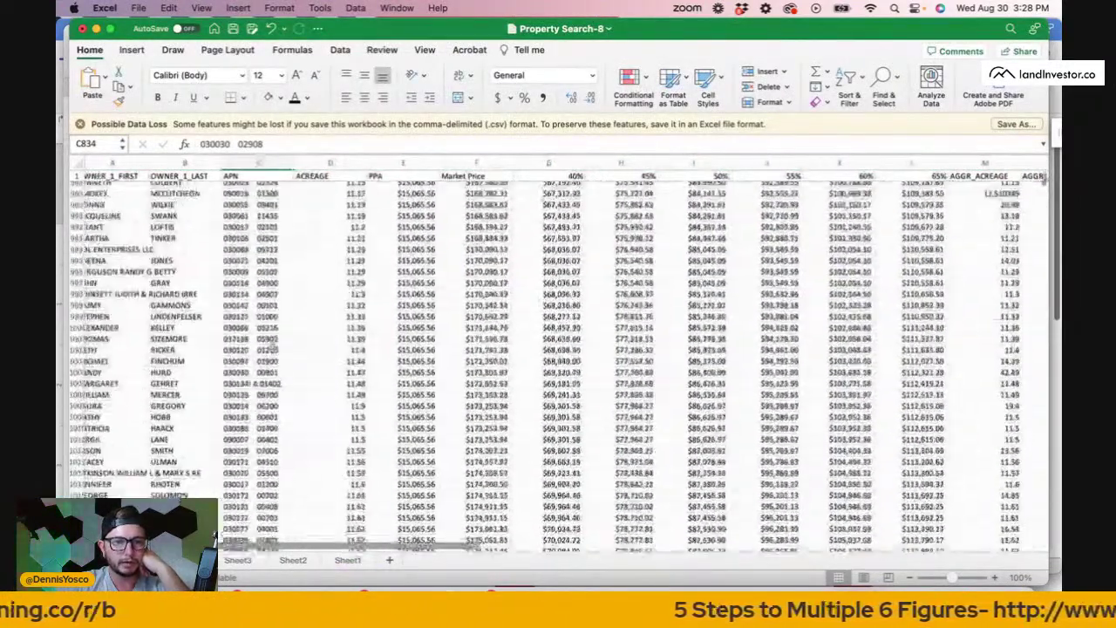
{"action": "scroll", "coordinate": [273, 347], "scroll_direction": "down", "scroll_amount": 20}
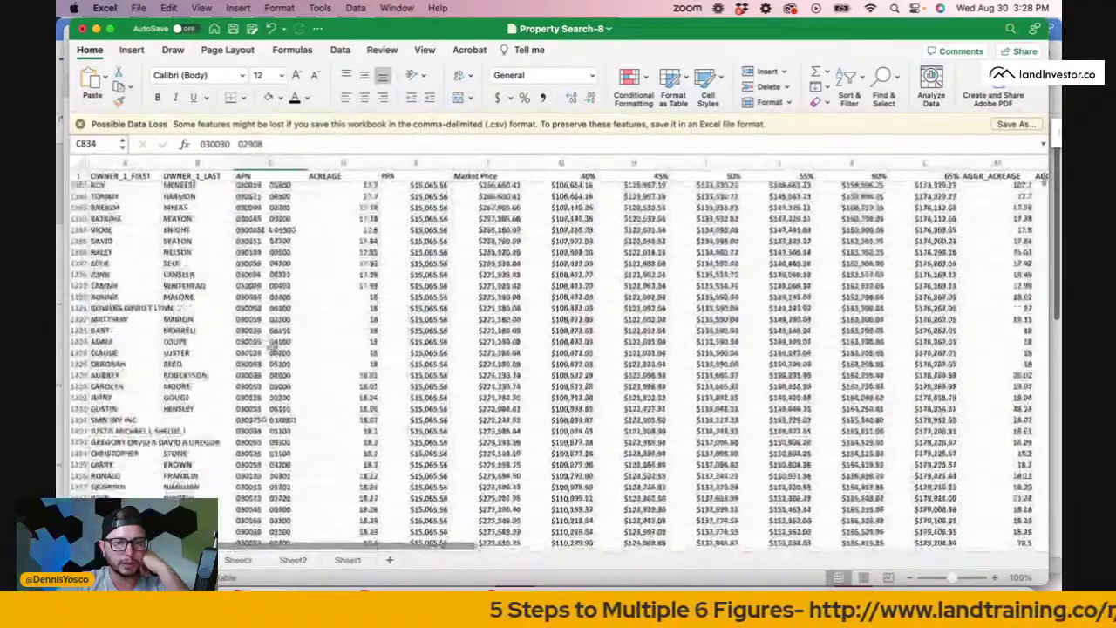
{"action": "scroll", "coordinate": [273, 347], "scroll_direction": "up", "scroll_amount": 10}
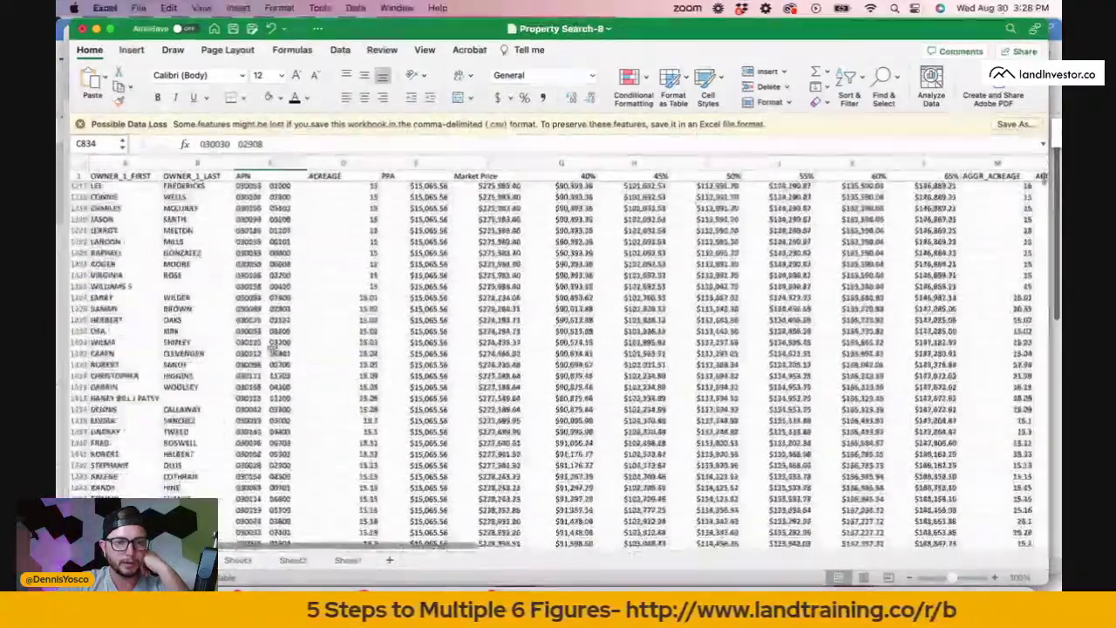
{"action": "scroll", "coordinate": [273, 347], "scroll_direction": "up", "scroll_amount": 20}
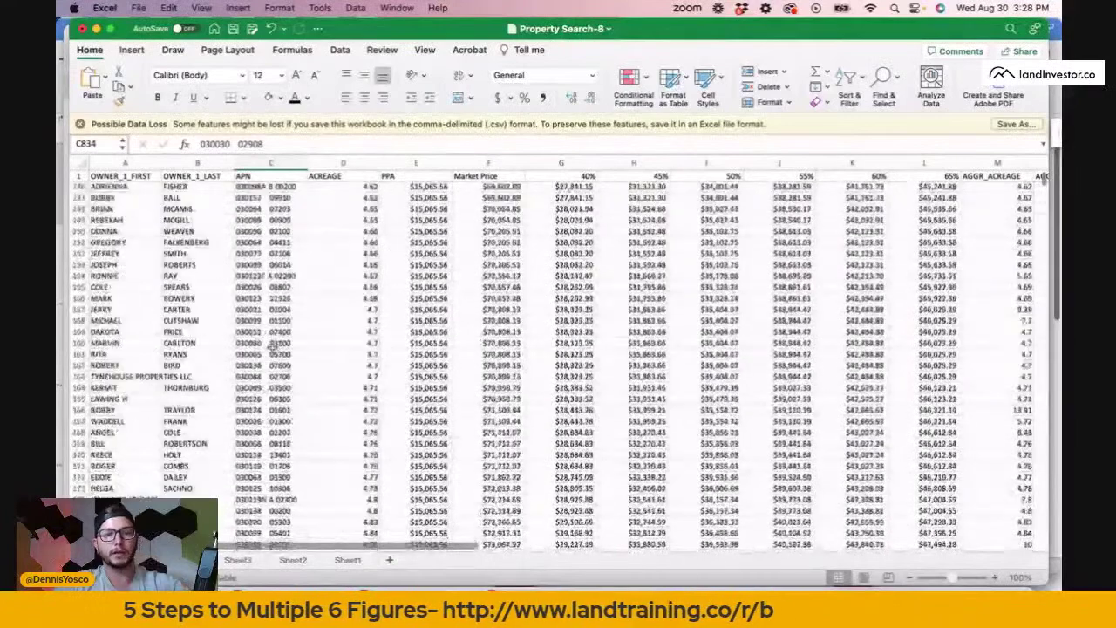
{"action": "scroll", "coordinate": [272, 347], "scroll_direction": "up", "scroll_amount": 20}
{"action": "left_click", "coordinate": [276, 322]}
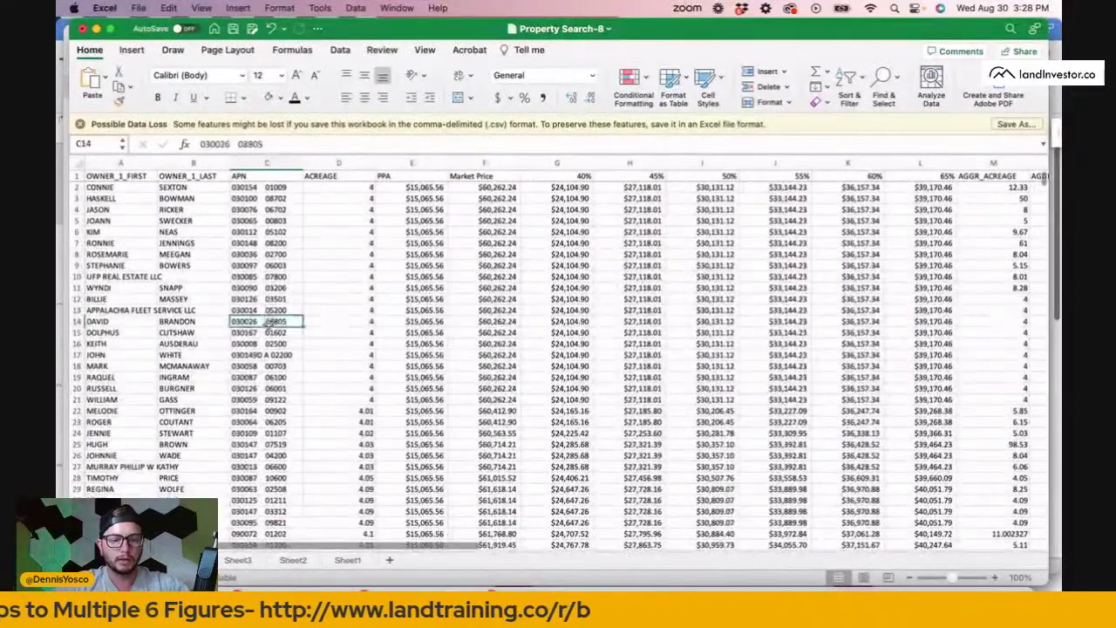
{"action": "key", "text": "super+c"}
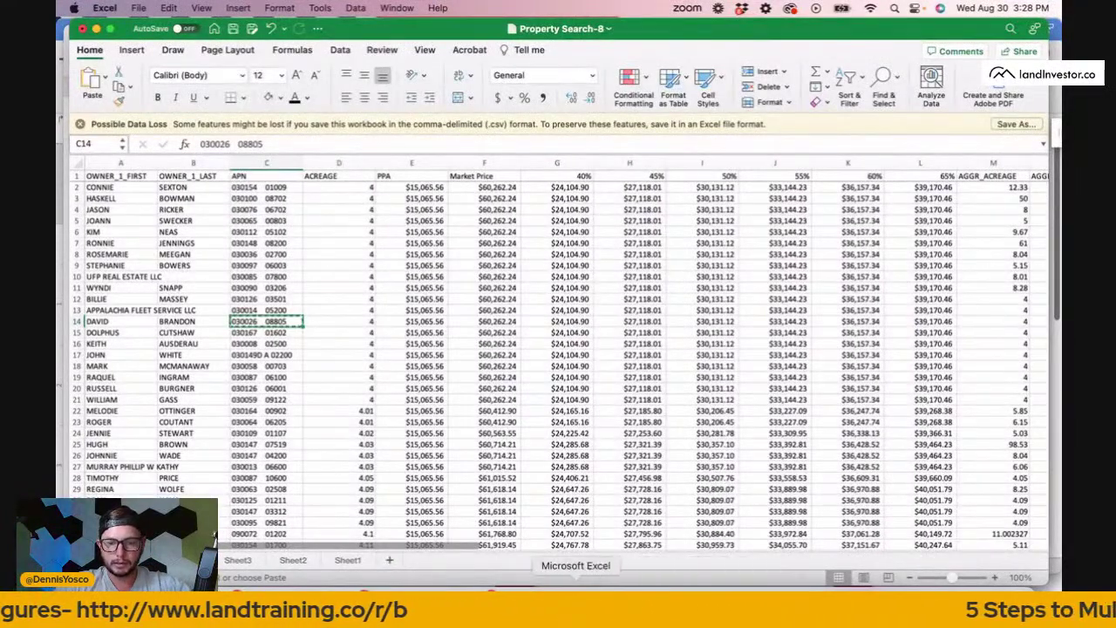
Switch to LandVision in Safari and locate the 4-acre property by its copied APN.
{"action": "left_click", "coordinate": [512, 586]}
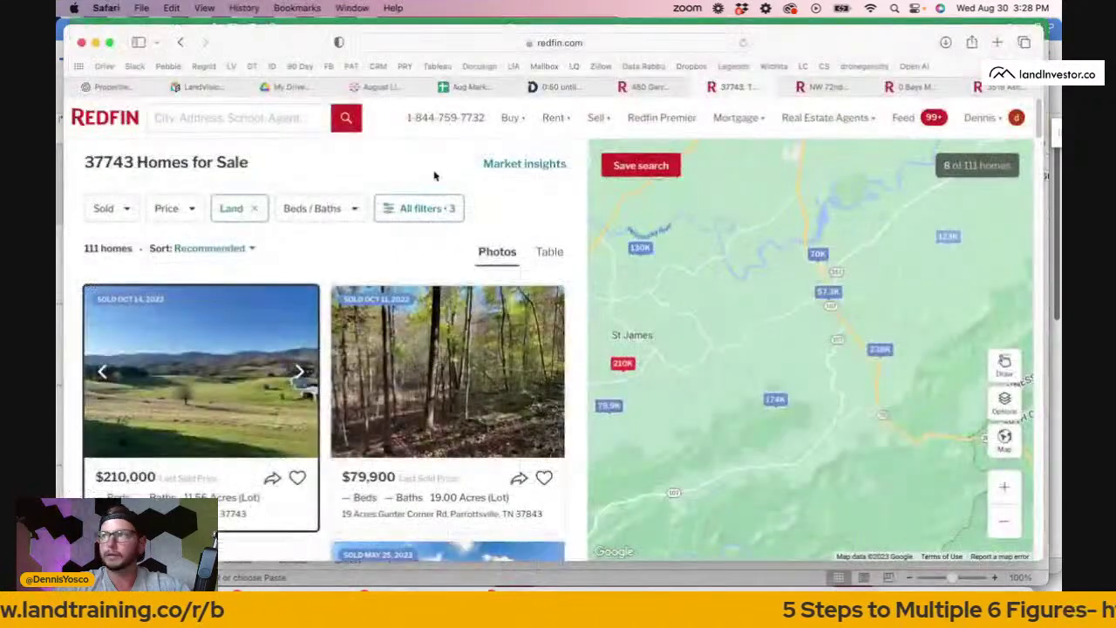
{"action": "left_click", "coordinate": [371, 87]}
{"action": "left_click", "coordinate": [208, 90]}
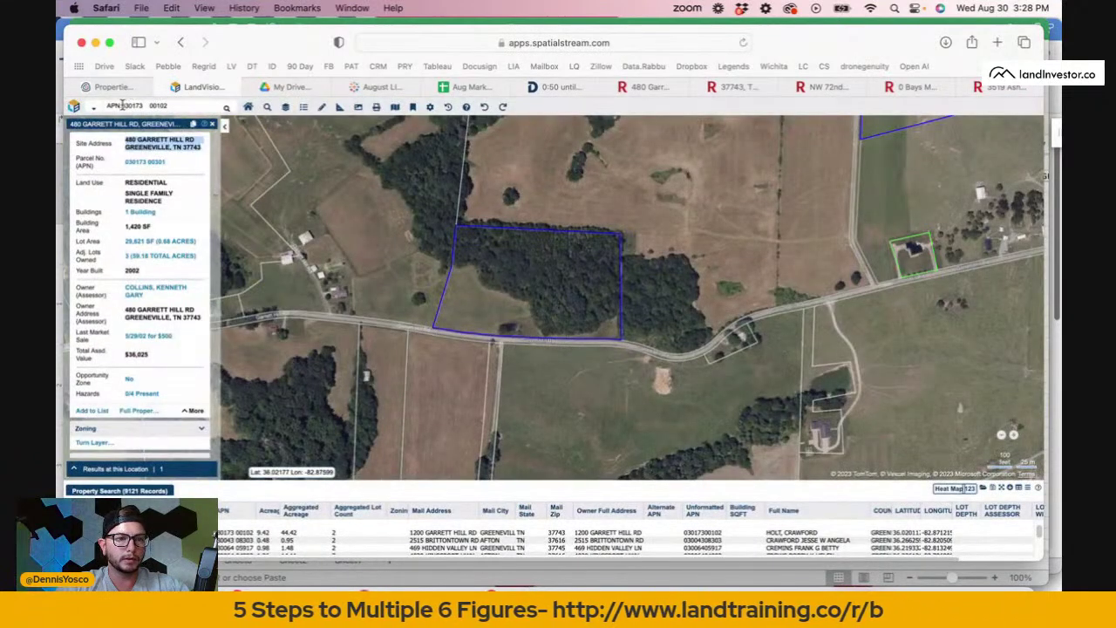
{"action": "left_click_drag", "start_coordinate": [122, 105], "coordinate": [192, 104]}
{"action": "key", "text": "super+v"}
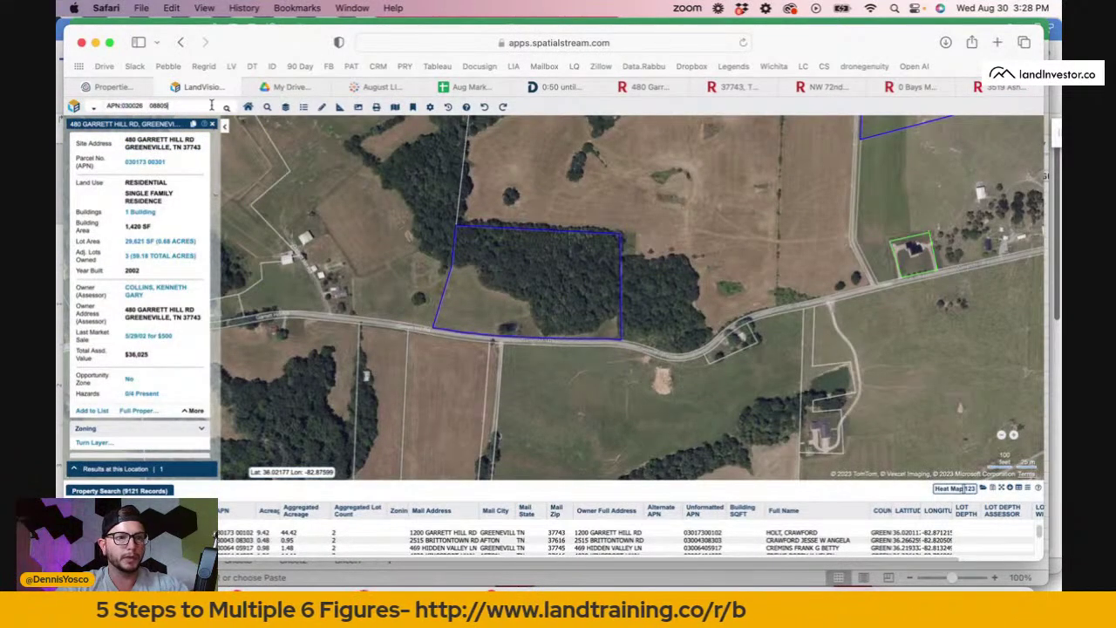
{"action": "left_click", "coordinate": [266, 107]}
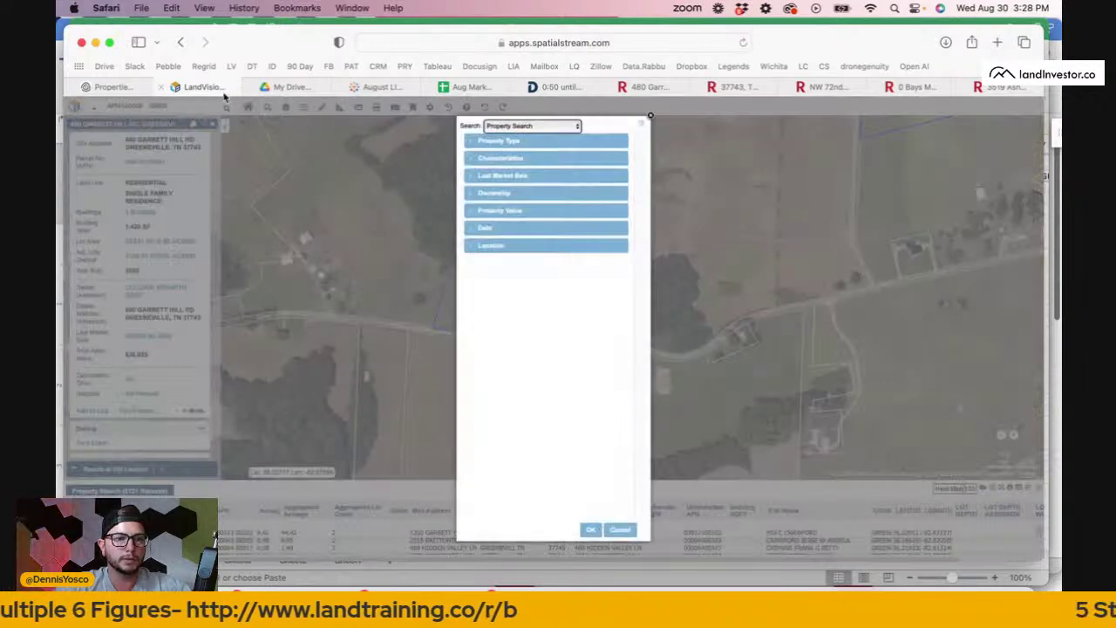
{"action": "left_click", "coordinate": [650, 117]}
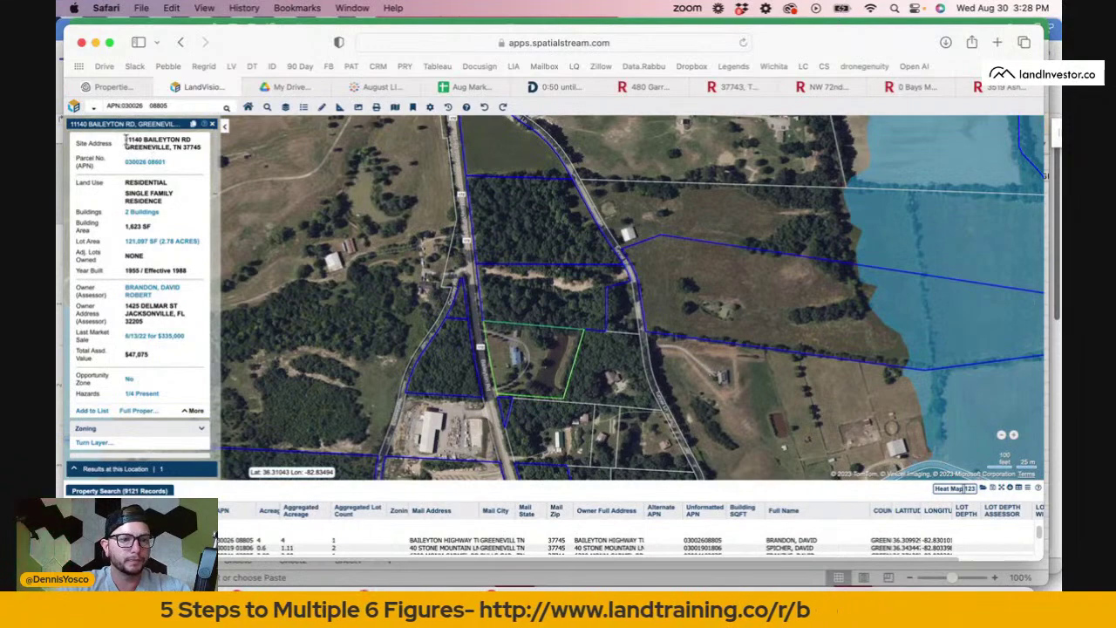
Copy the site address of the highlighted 2.78-acre parcel, look it up on Redfin, and open the nearby homes for sale around it.
{"action": "left_click_drag", "start_coordinate": [126, 139], "coordinate": [202, 148]}
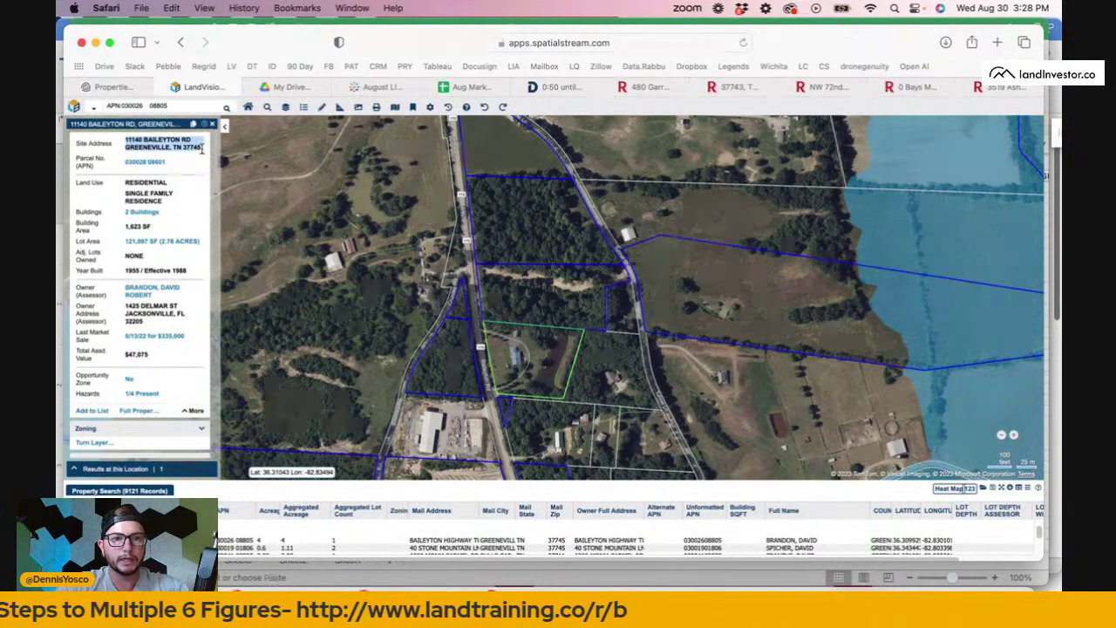
{"action": "left_click", "coordinate": [660, 88]}
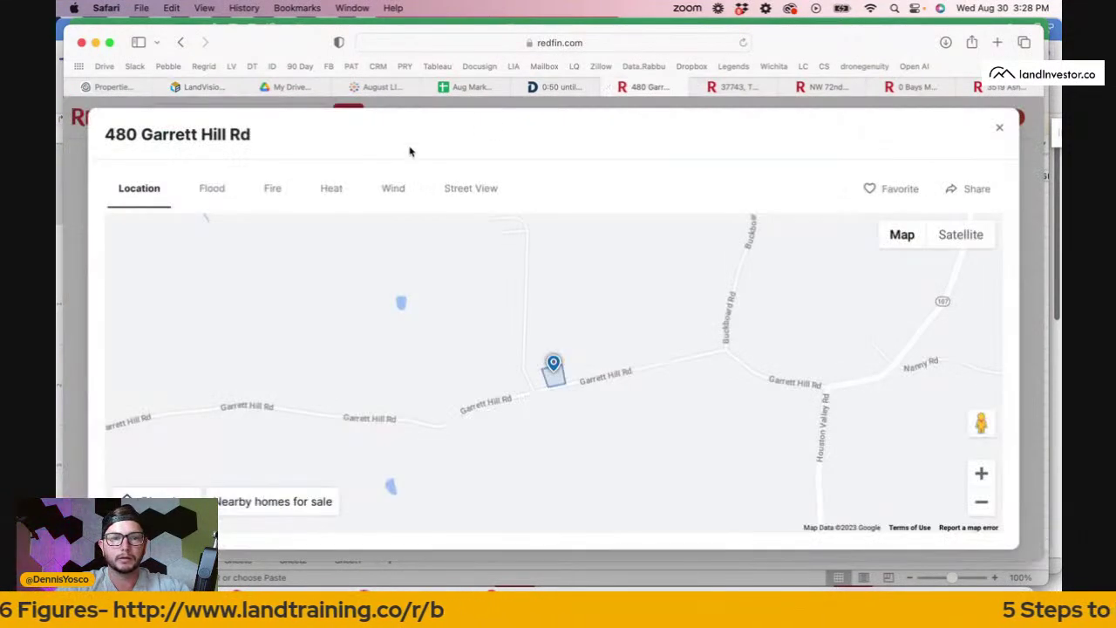
{"action": "key", "text": "Escape"}
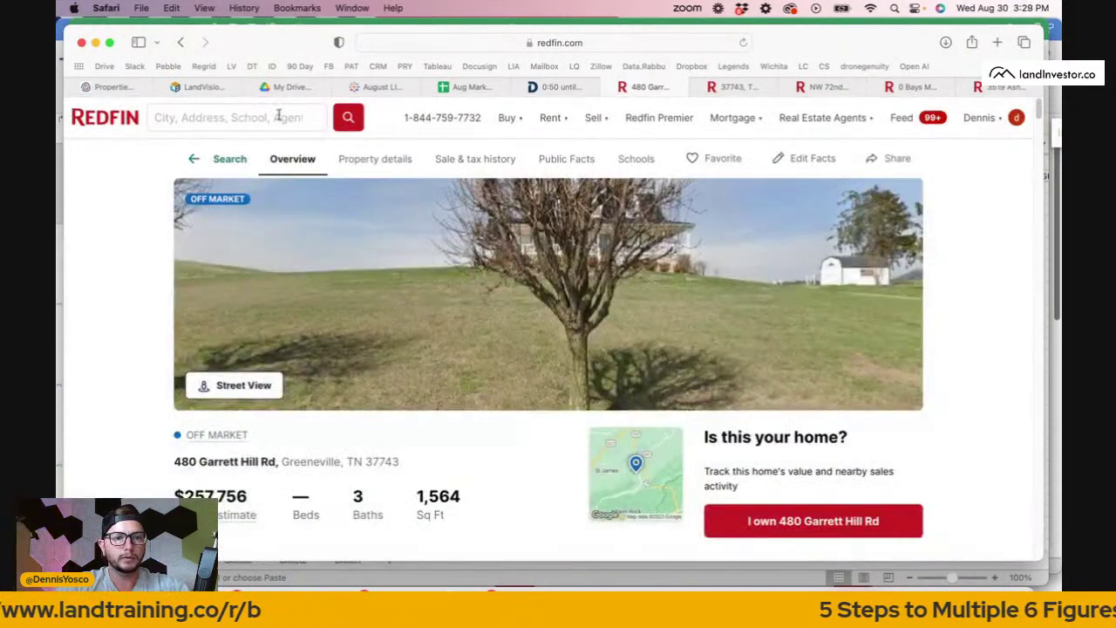
{"action": "left_click", "coordinate": [282, 116]}
{"action": "key", "text": "super+v"}
{"action": "left_click", "coordinate": [377, 120]}
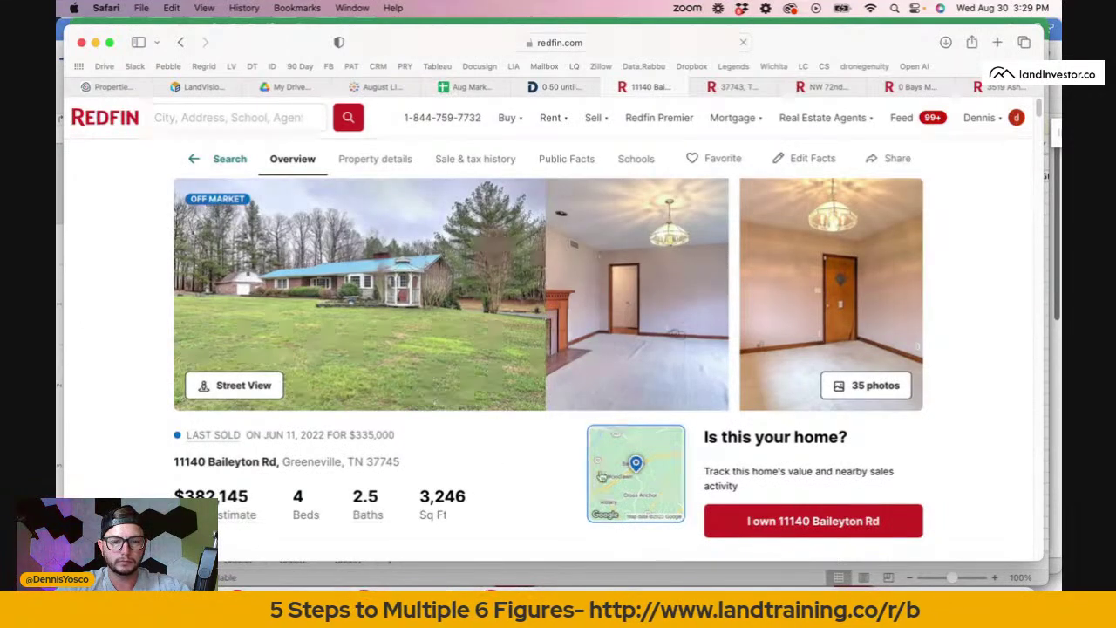
{"action": "left_click", "coordinate": [627, 480]}
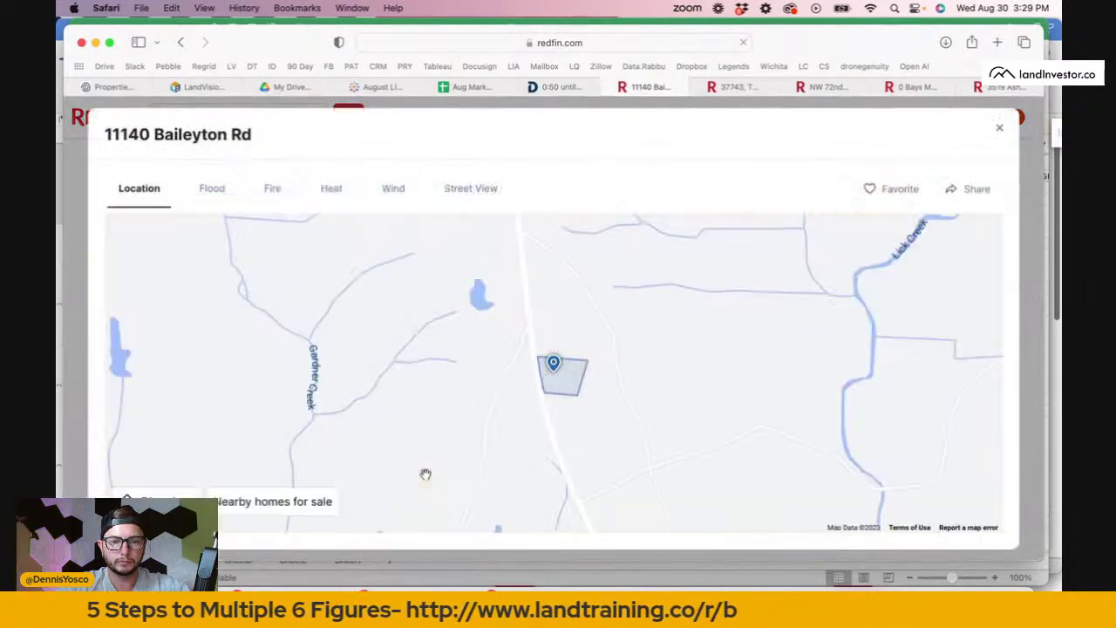
{"action": "left_click", "coordinate": [319, 505]}
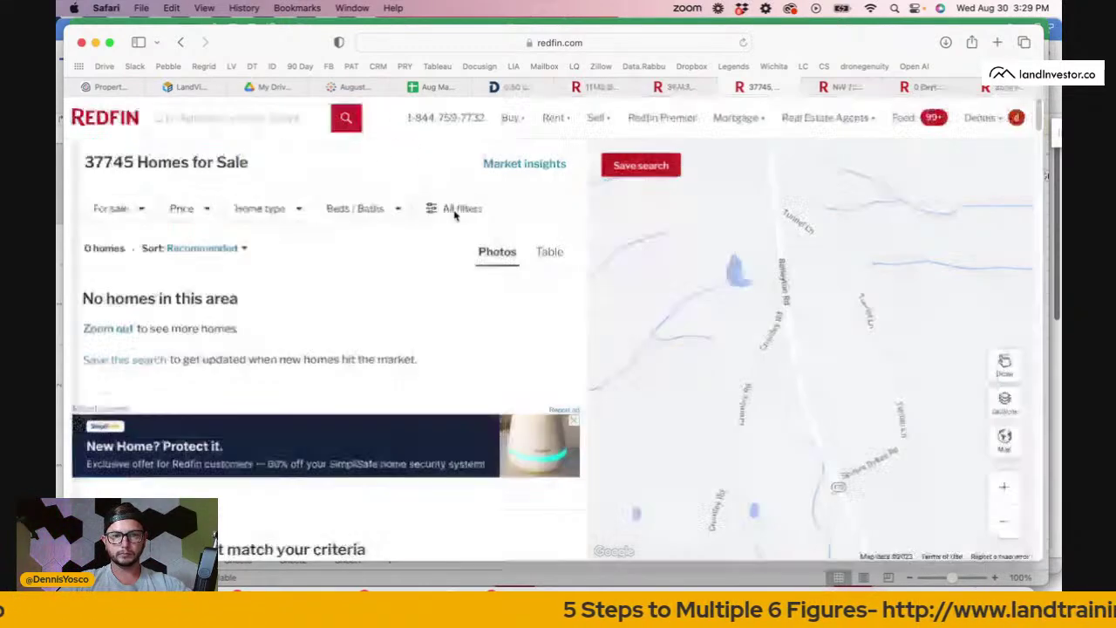
Filter the nearby listings to the Land home type and switch them from for sale to sold.
{"action": "left_click", "coordinate": [455, 208]}
{"action": "scroll", "coordinate": [494, 342], "scroll_direction": "down", "scroll_amount": 5}
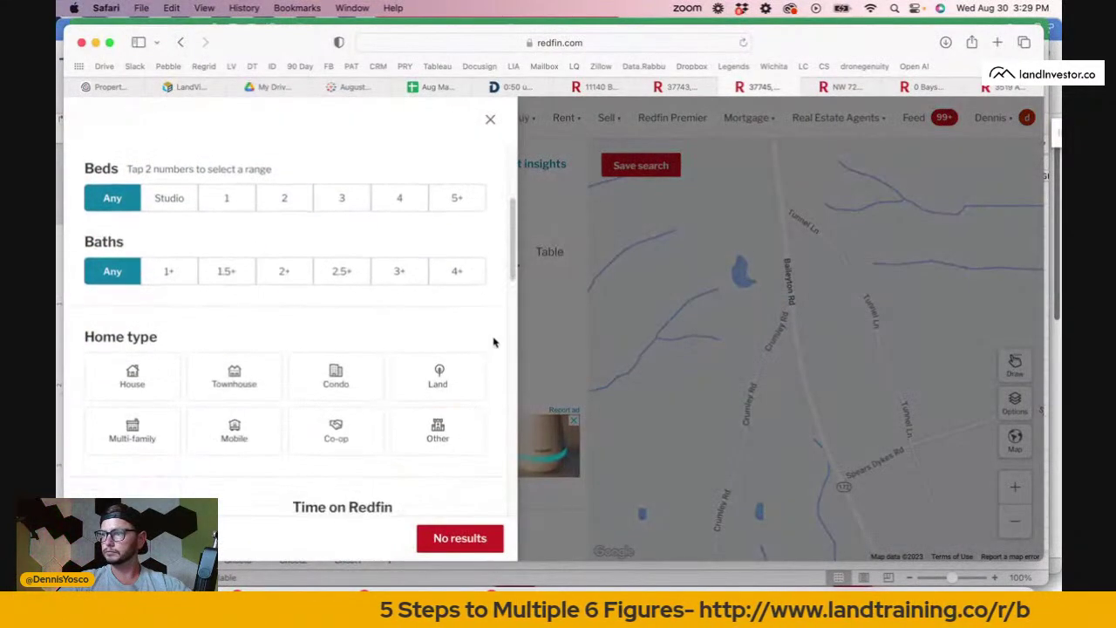
{"action": "left_click", "coordinate": [455, 336]}
{"action": "scroll", "coordinate": [455, 336], "scroll_direction": "down", "scroll_amount": 1}
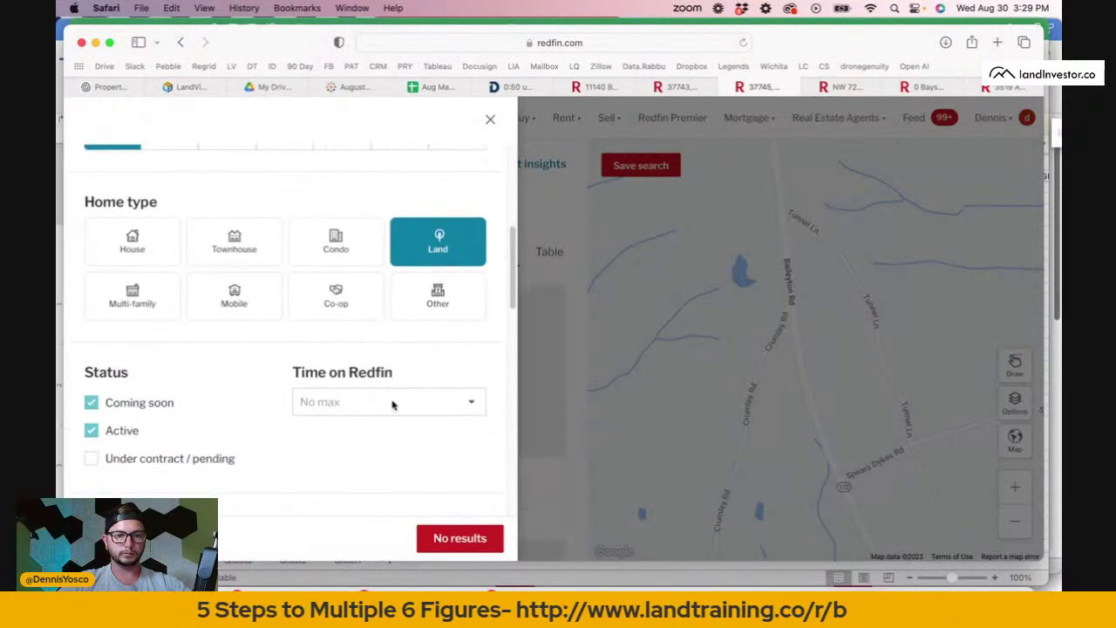
{"action": "left_click", "coordinate": [392, 401]}
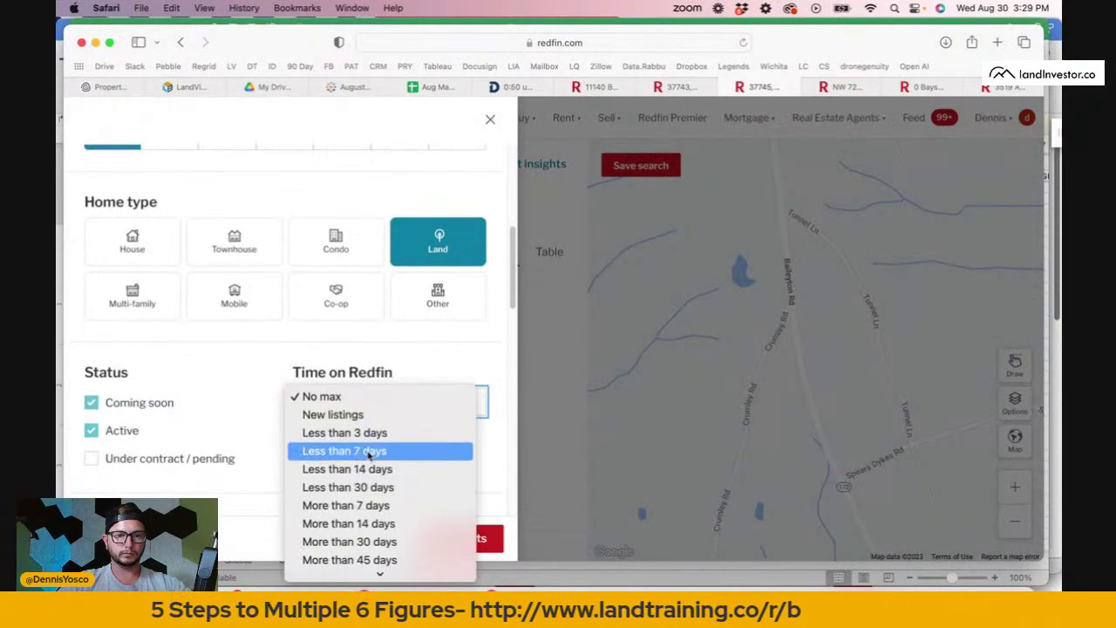
{"action": "left_click", "coordinate": [348, 349]}
{"action": "scroll", "coordinate": [349, 349], "scroll_direction": "up", "scroll_amount": 5}
{"action": "left_click", "coordinate": [379, 166]}
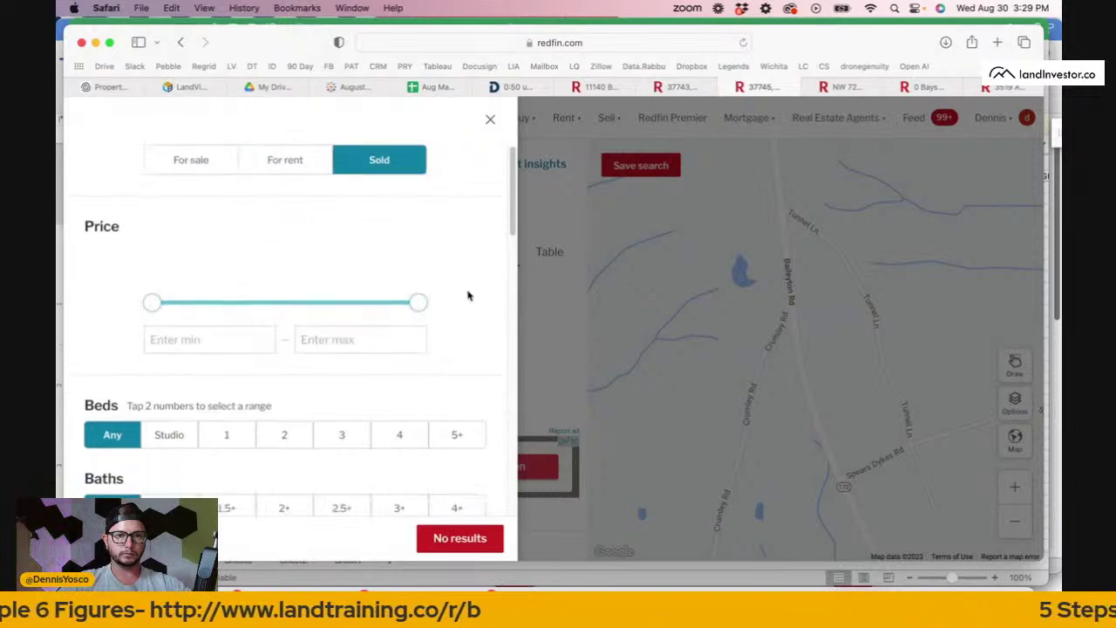
Limit the sold land listings to sales within the last 1 year.
{"action": "scroll", "coordinate": [466, 294], "scroll_direction": "down", "scroll_amount": 5}
{"action": "scroll", "coordinate": [358, 421], "scroll_direction": "down", "scroll_amount": 2}
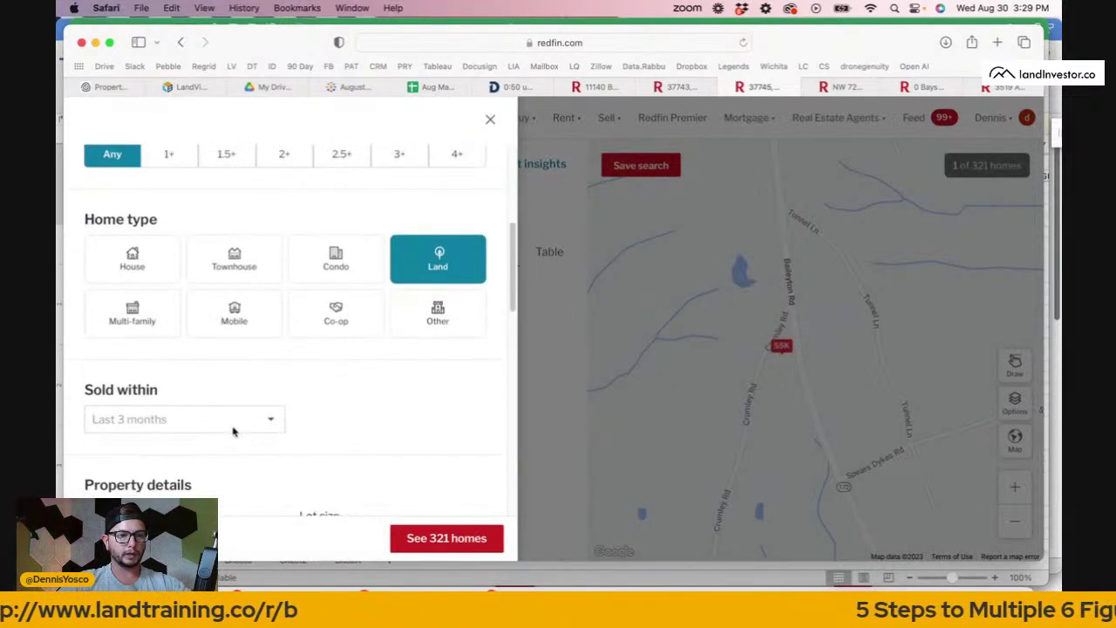
{"action": "left_click", "coordinate": [209, 429]}
{"action": "left_click", "coordinate": [212, 418]}
{"action": "left_click", "coordinate": [212, 418]}
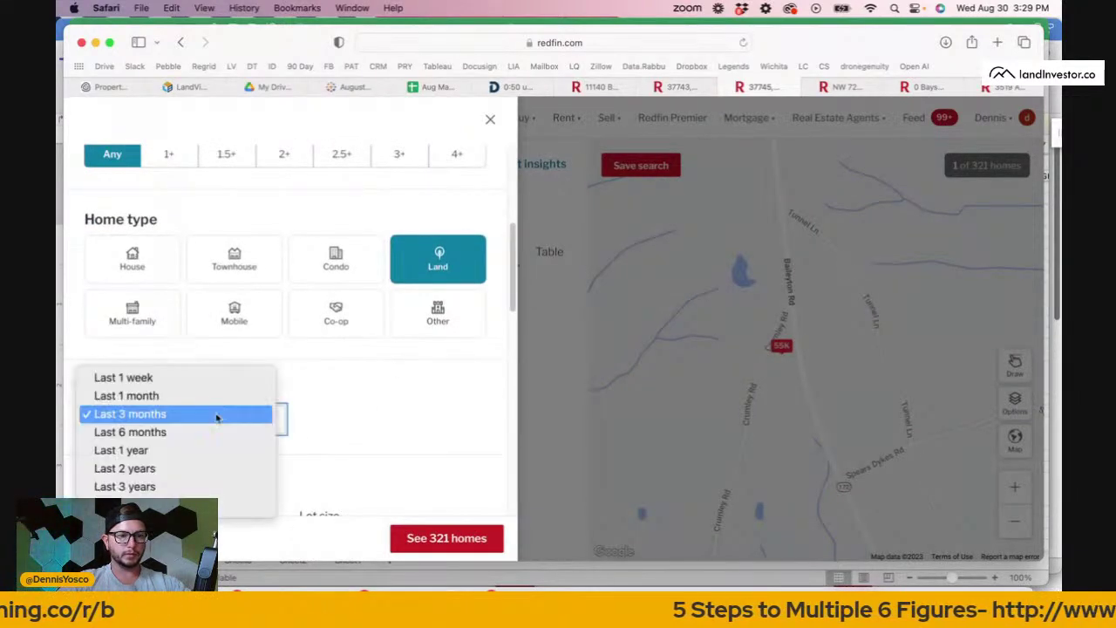
{"action": "left_click", "coordinate": [190, 457]}
Restrict the lot size to 3 to 10 acres and show the filtered listings.
{"action": "scroll", "coordinate": [434, 413], "scroll_direction": "down", "scroll_amount": 2}
{"action": "scroll", "coordinate": [434, 412], "scroll_direction": "down", "scroll_amount": 5}
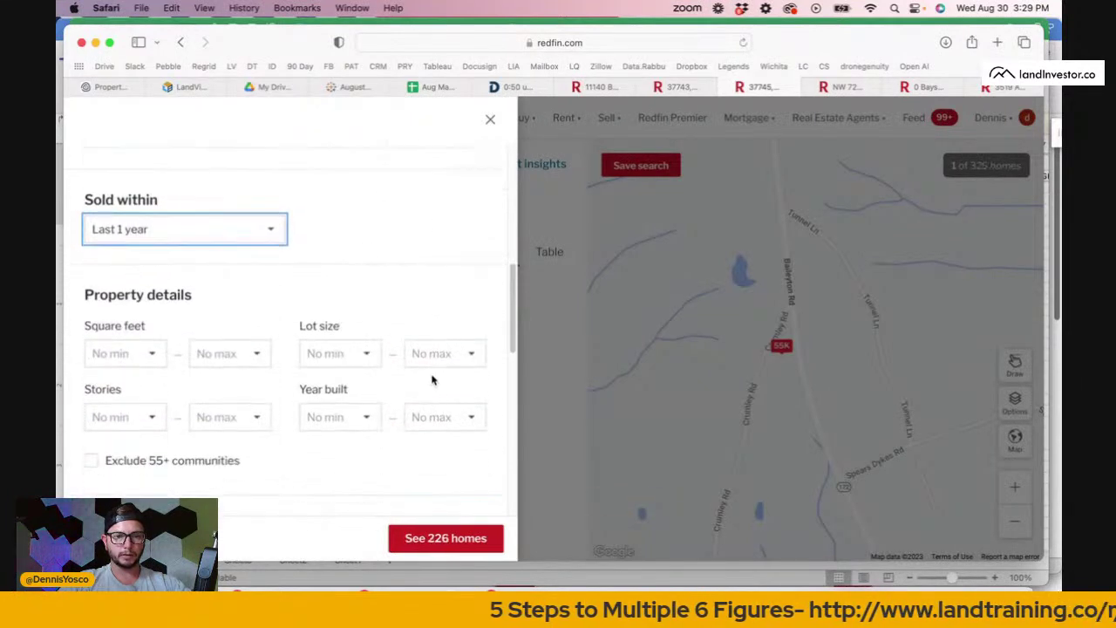
{"action": "left_click", "coordinate": [436, 353]}
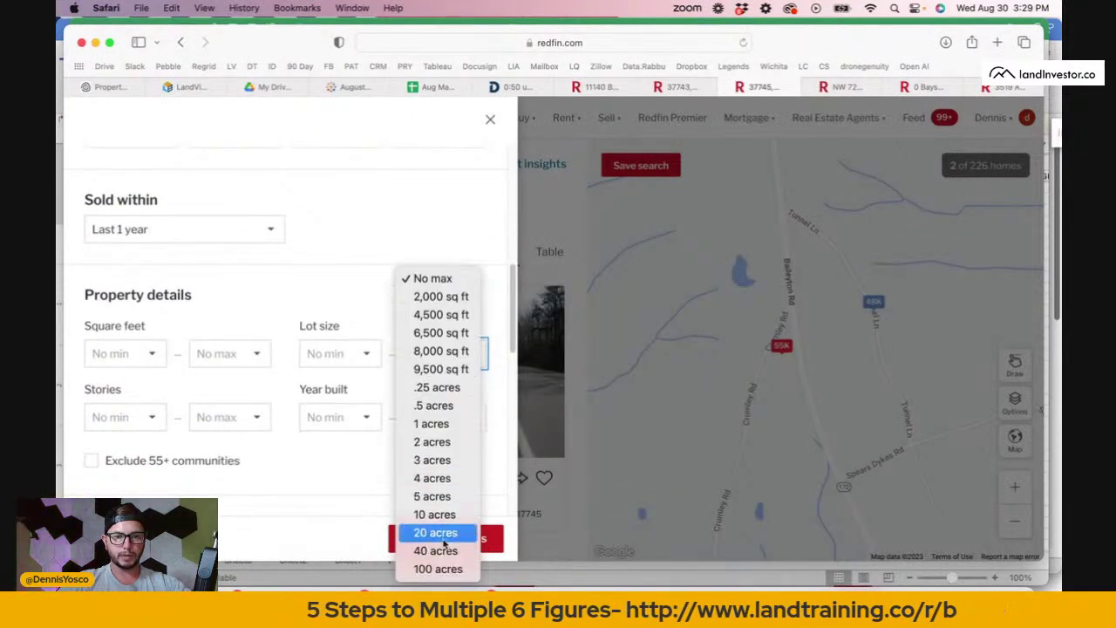
{"action": "left_click", "coordinate": [436, 515]}
{"action": "left_click", "coordinate": [369, 350]}
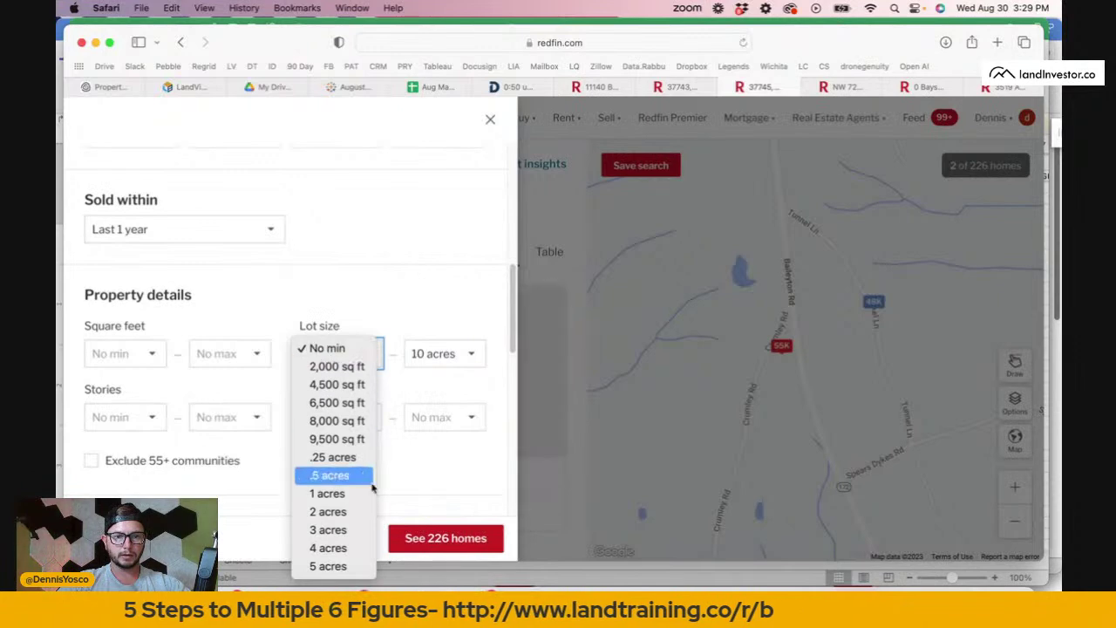
{"action": "left_click", "coordinate": [462, 545]}
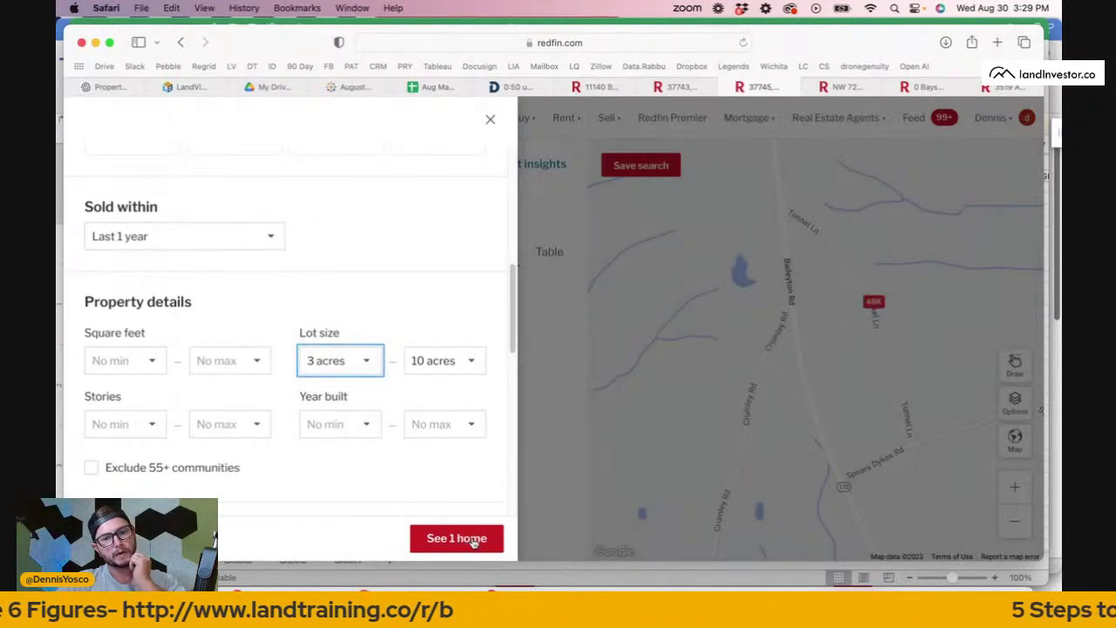
{"action": "left_click", "coordinate": [555, 485]}
Widen the map around the parcel and inspect the sold land listings marked 48K and 290K.
{"action": "scroll", "coordinate": [869, 319], "scroll_direction": "down", "scroll_amount": 5}
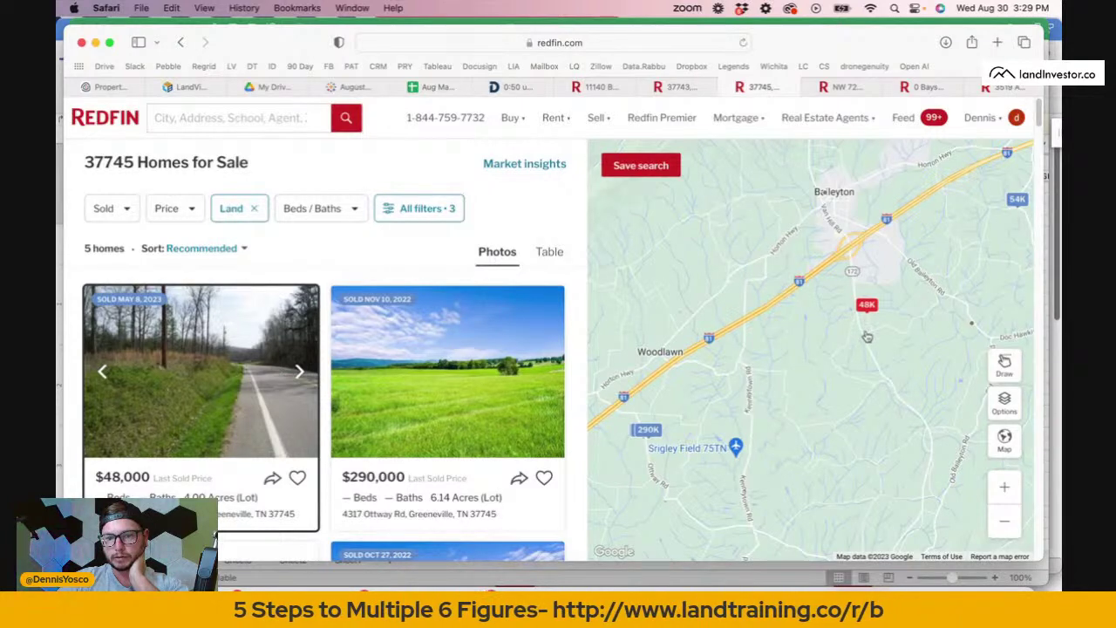
{"action": "left_click_drag", "start_coordinate": [866, 336], "coordinate": [844, 350]}
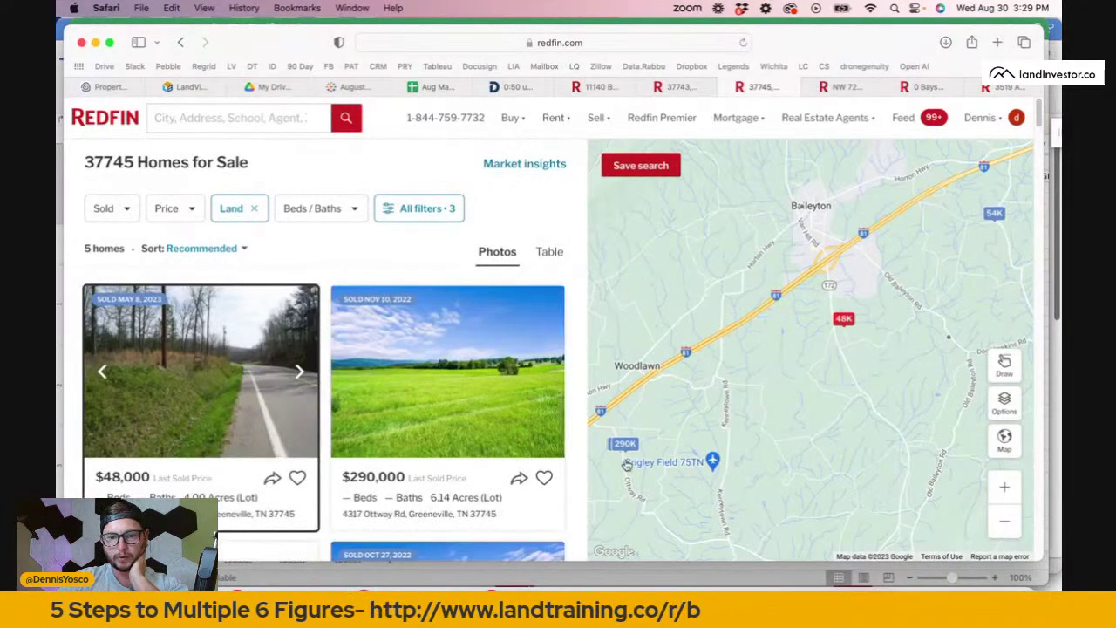
{"action": "double_click", "coordinate": [623, 452]}
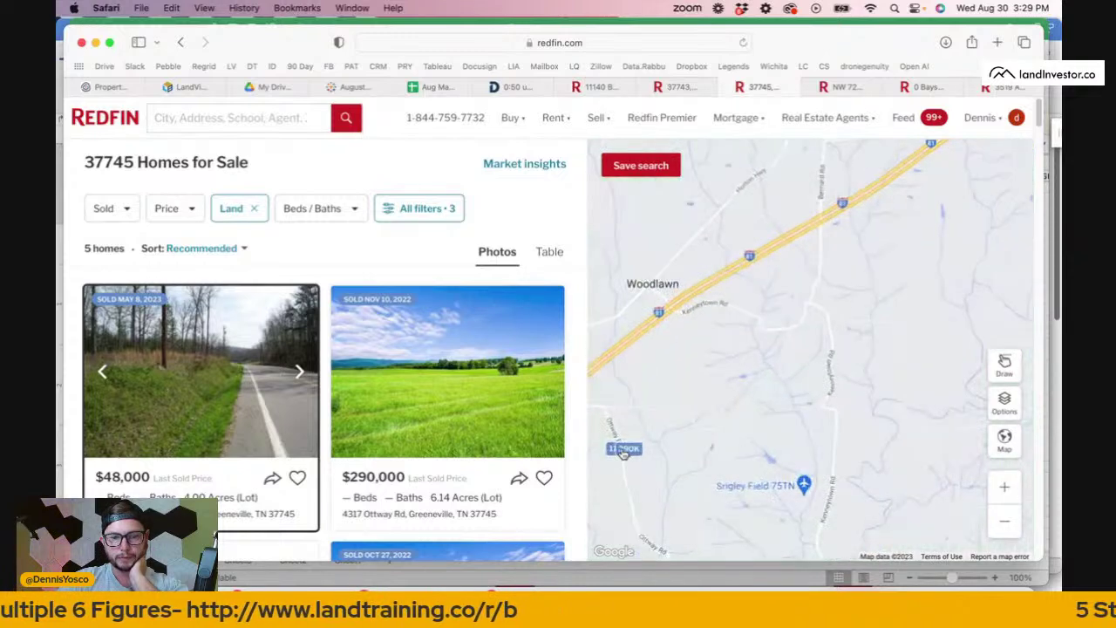
{"action": "scroll", "coordinate": [854, 391], "scroll_direction": "right", "scroll_amount": 3}
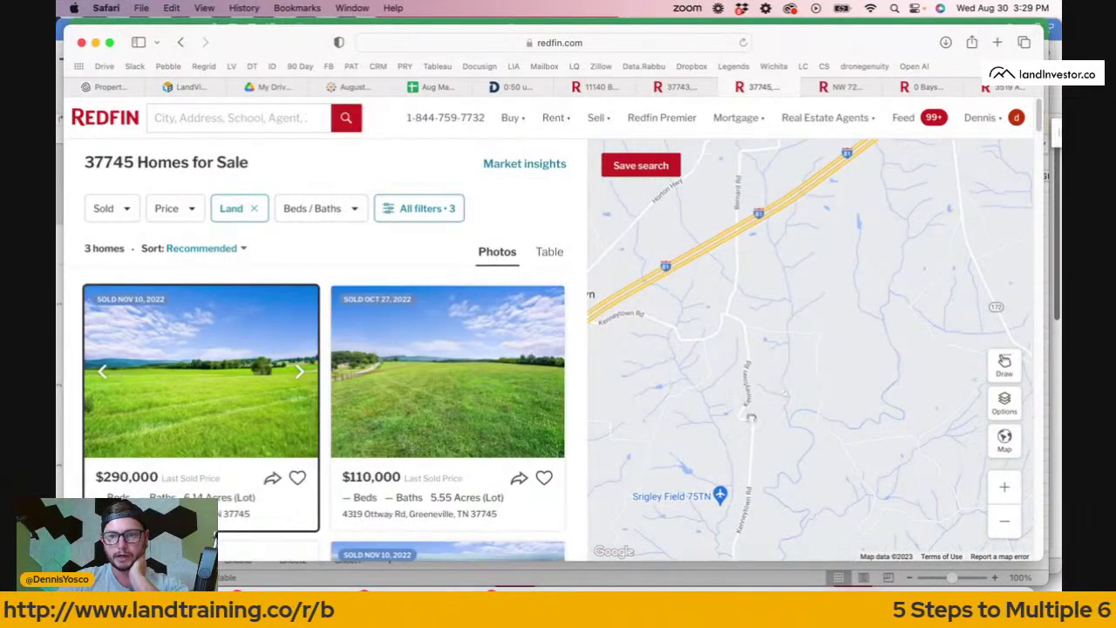
{"action": "scroll", "coordinate": [751, 418], "scroll_direction": "up", "scroll_amount": 3}
{"action": "scroll", "coordinate": [767, 332], "scroll_direction": "left", "scroll_amount": 3}
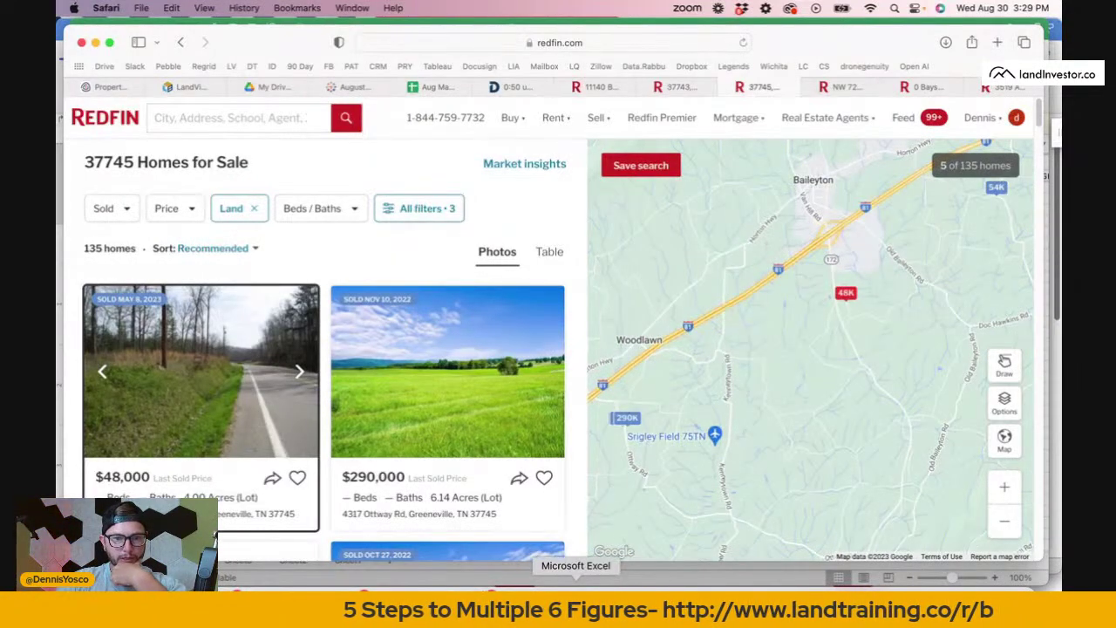
Switch to Excel to check row 14's market price and 40% value, and compare them with the Redfin sales southeast of the 48K listing.
{"action": "left_click", "coordinate": [575, 586]}
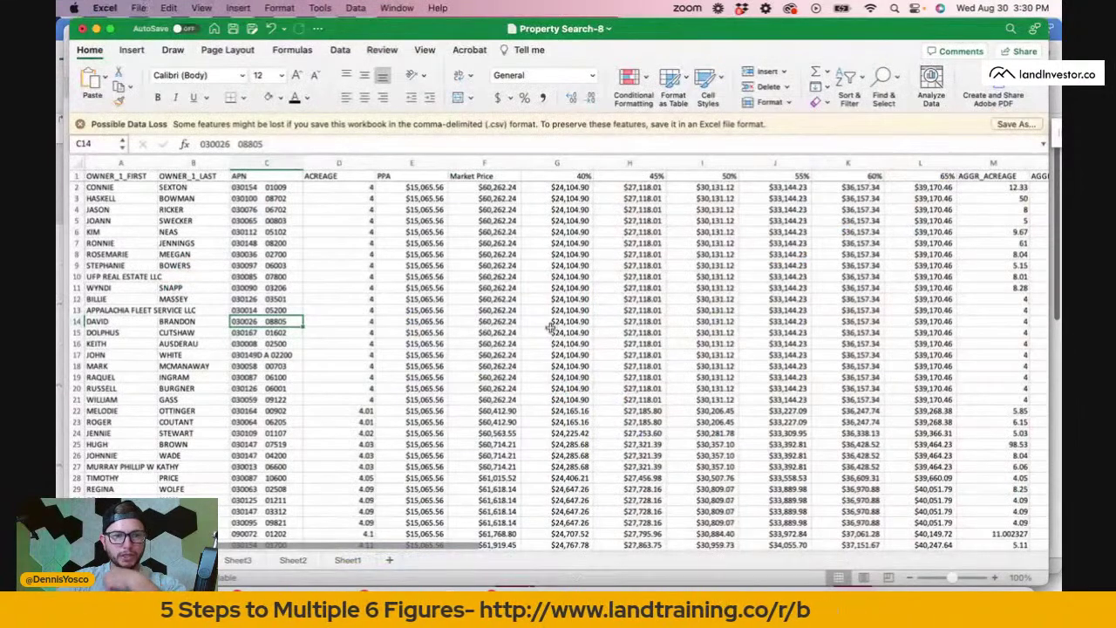
{"action": "left_click", "coordinate": [515, 323]}
{"action": "left_click", "coordinate": [568, 322]}
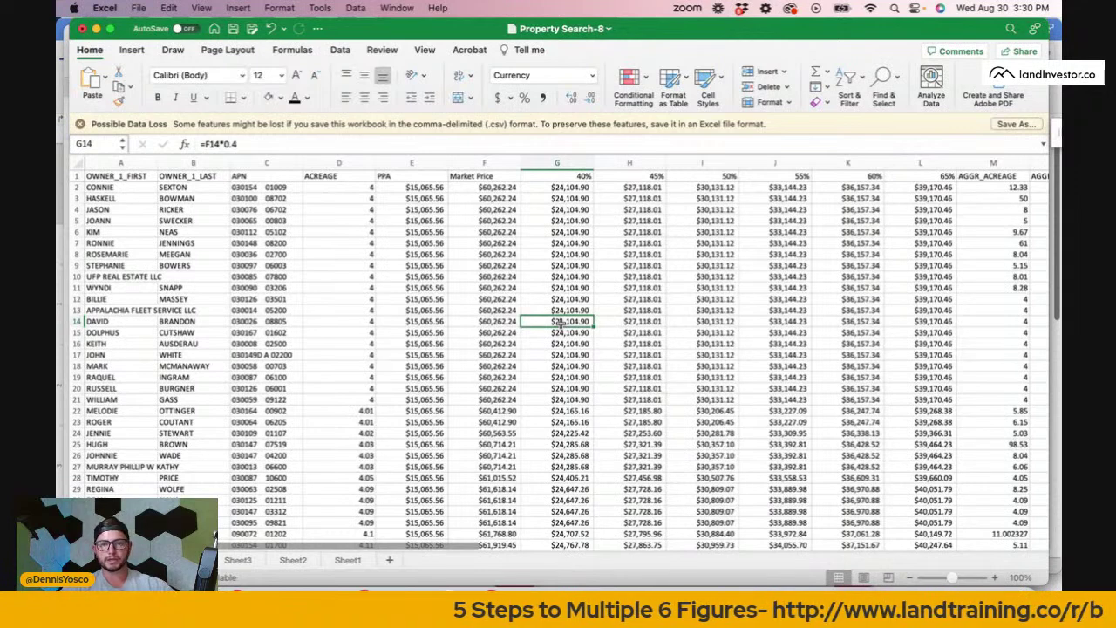
{"action": "left_click", "coordinate": [511, 322]}
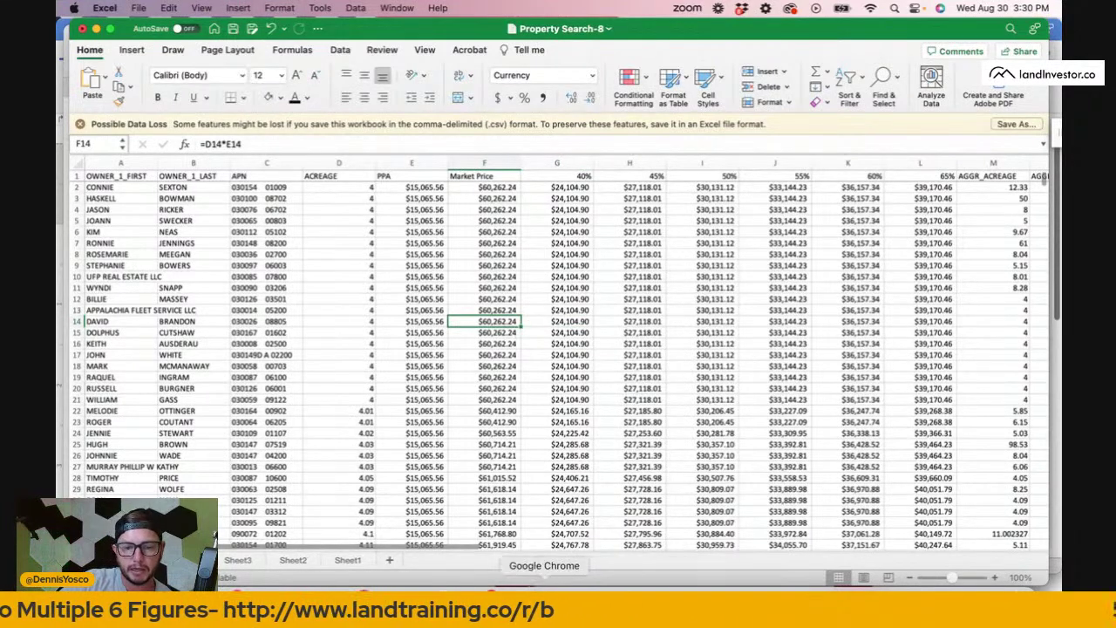
{"action": "left_click", "coordinate": [512, 586]}
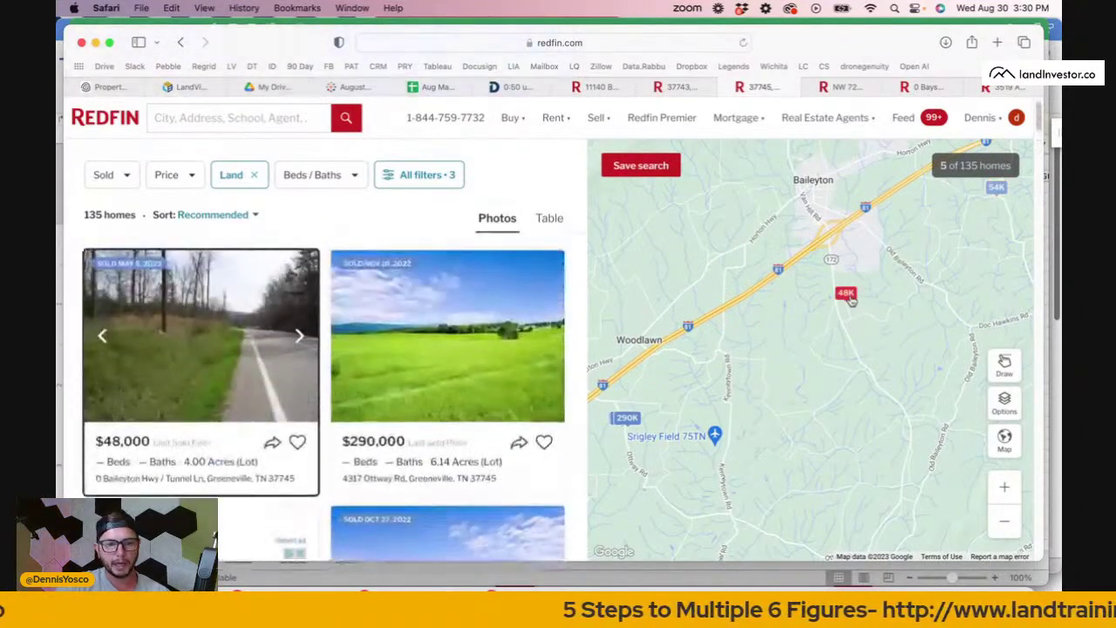
{"action": "left_click_drag", "start_coordinate": [889, 388], "coordinate": [767, 331]}
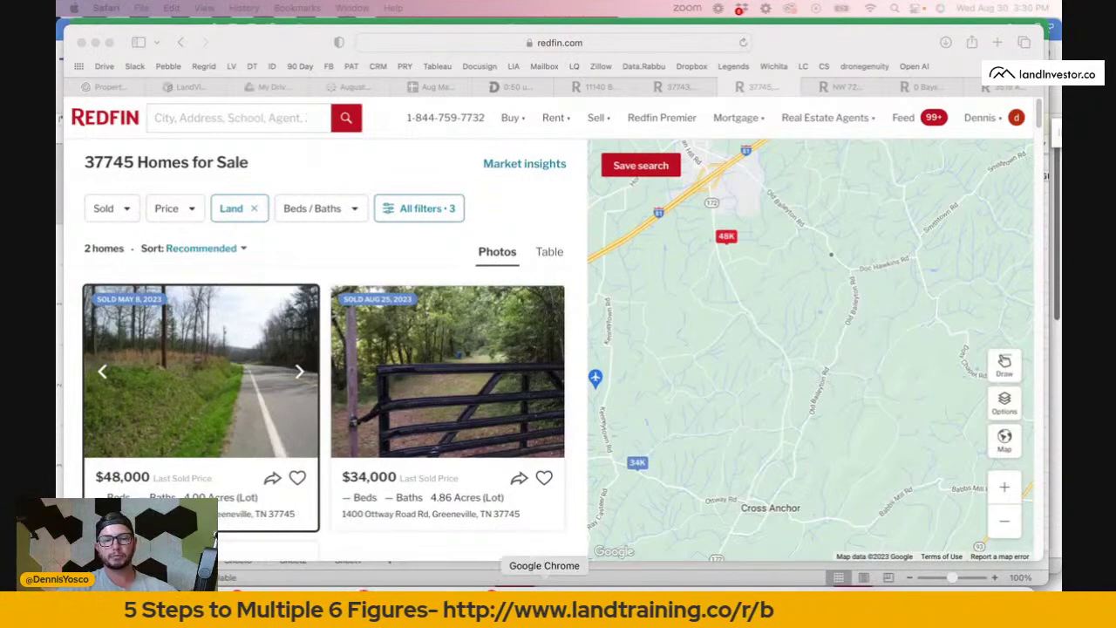
Switch to Excel and start saving the list as a new file named "Greene county TN All data Marc".
{"action": "left_click", "coordinate": [576, 586]}
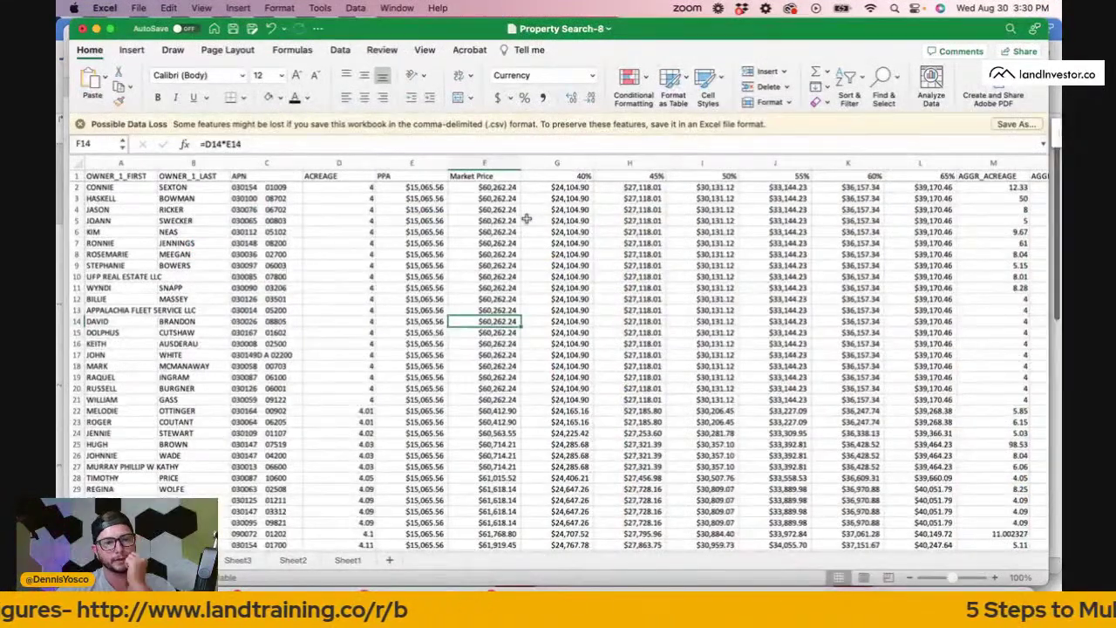
{"action": "left_click", "coordinate": [545, 30]}
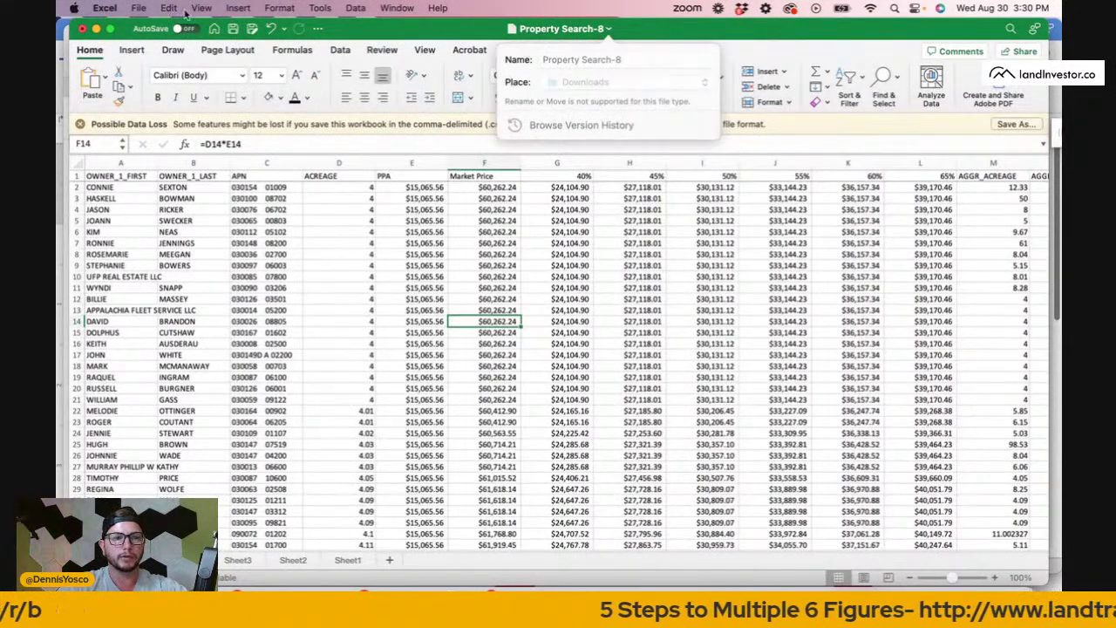
{"action": "left_click", "coordinate": [138, 8]}
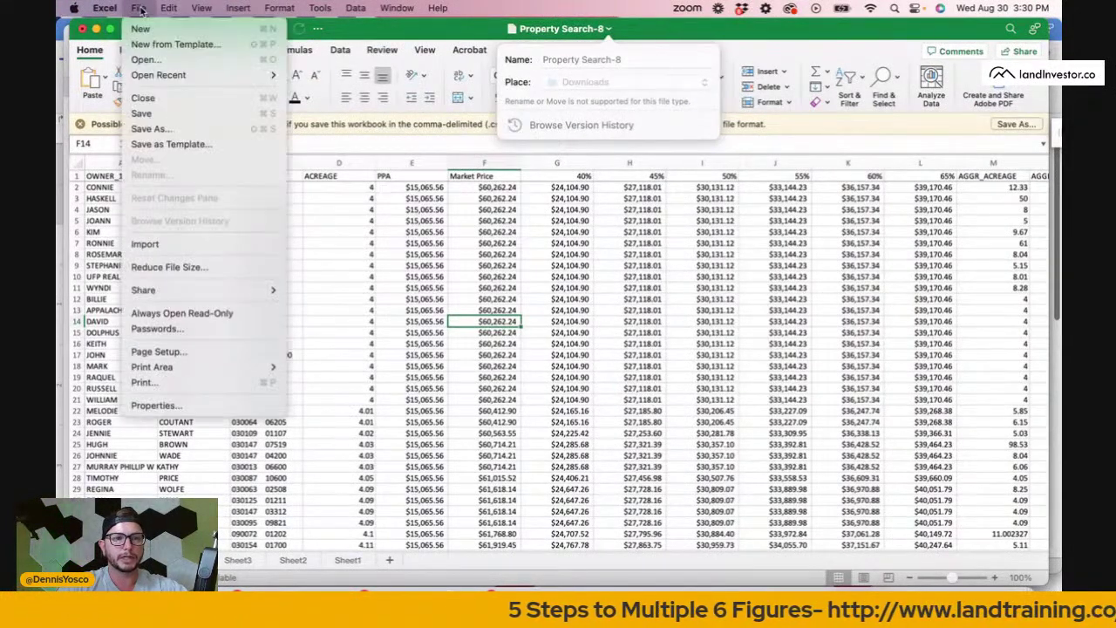
{"action": "left_click", "coordinate": [172, 117]}
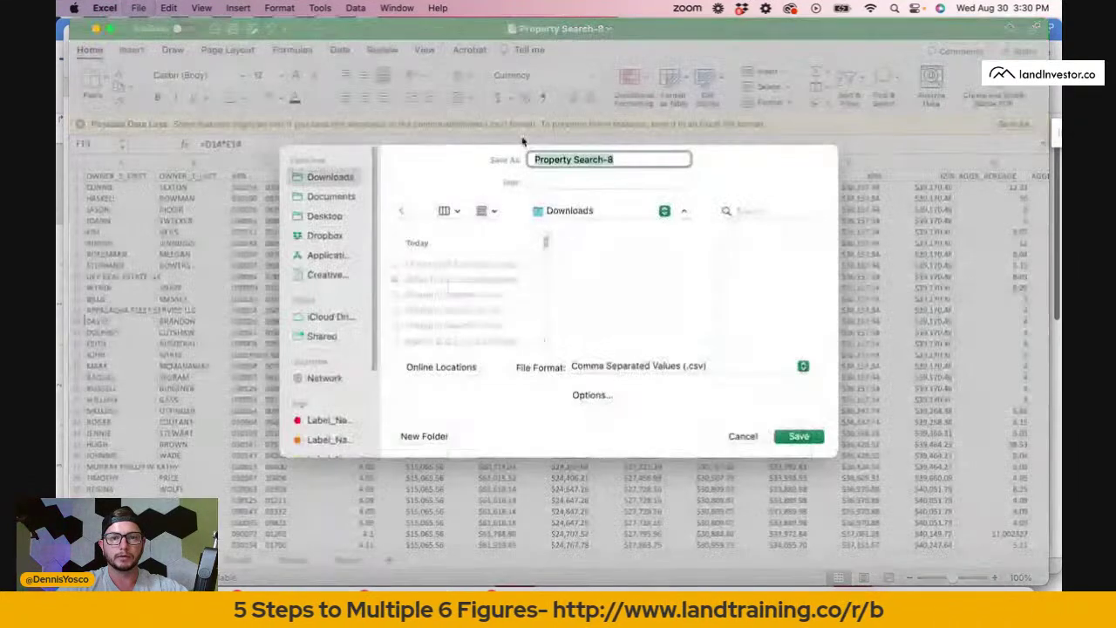
{"action": "type", "text": "Greene county TN All data Marc"}
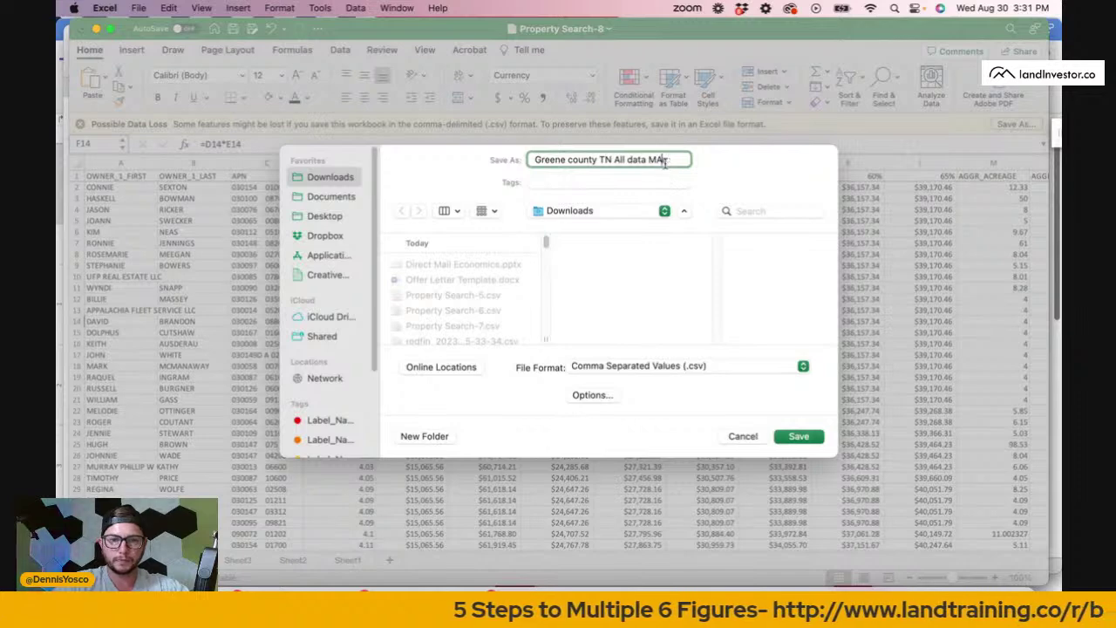
Set the file format to Excel Workbook (.xlsx) and save the file to the Desktop.
{"action": "left_click", "coordinate": [655, 366]}
{"action": "left_click", "coordinate": [651, 92]}
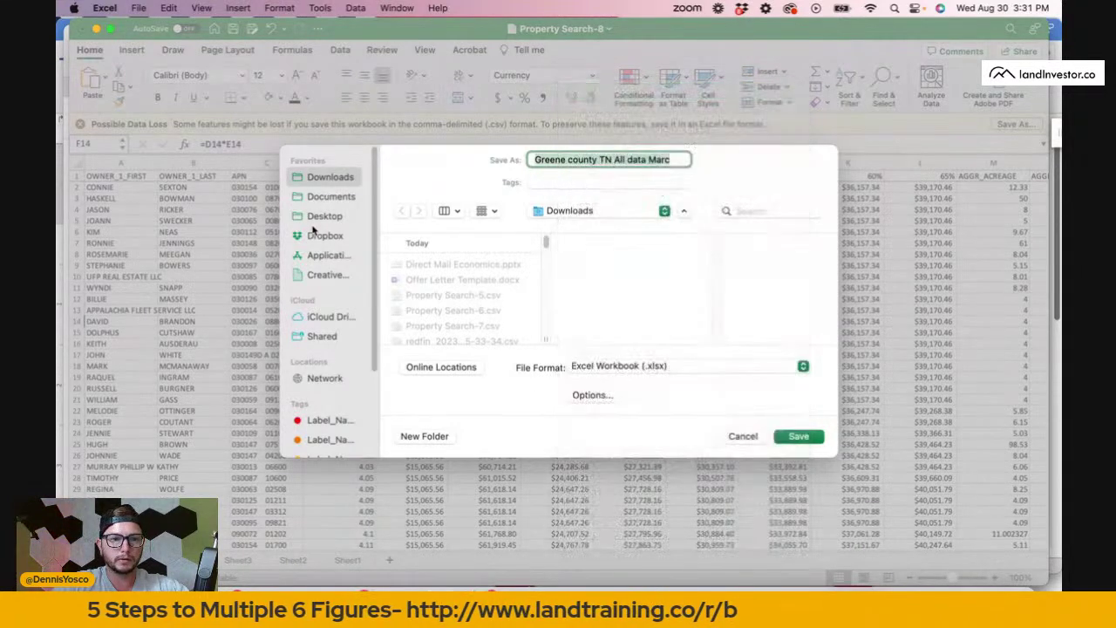
{"action": "left_click", "coordinate": [328, 237]}
{"action": "left_click", "coordinate": [324, 217]}
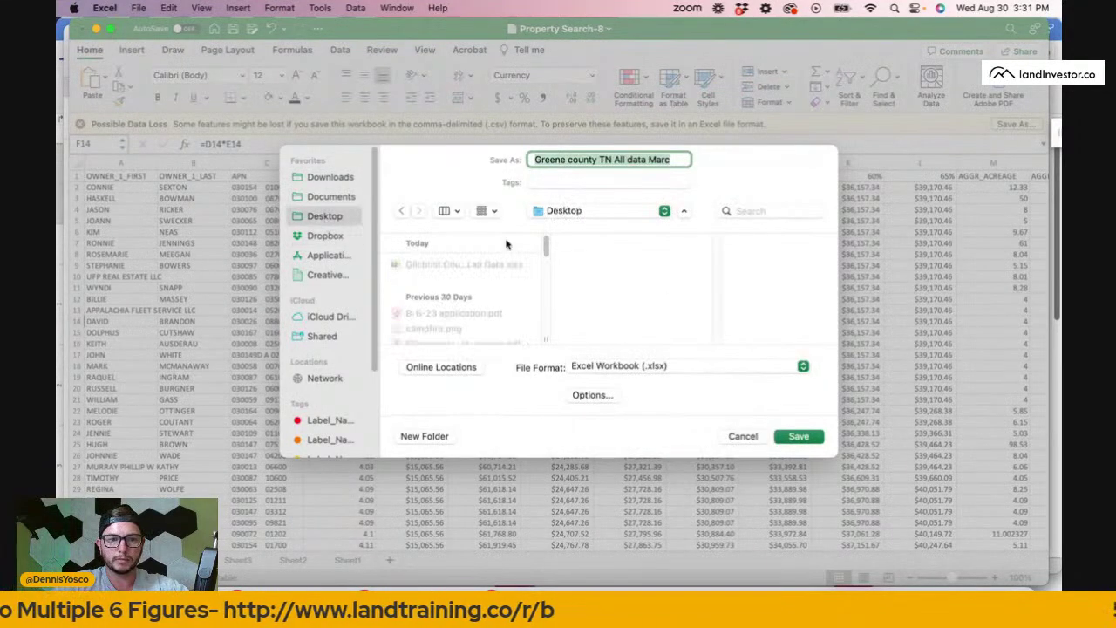
{"action": "left_click", "coordinate": [798, 436]}
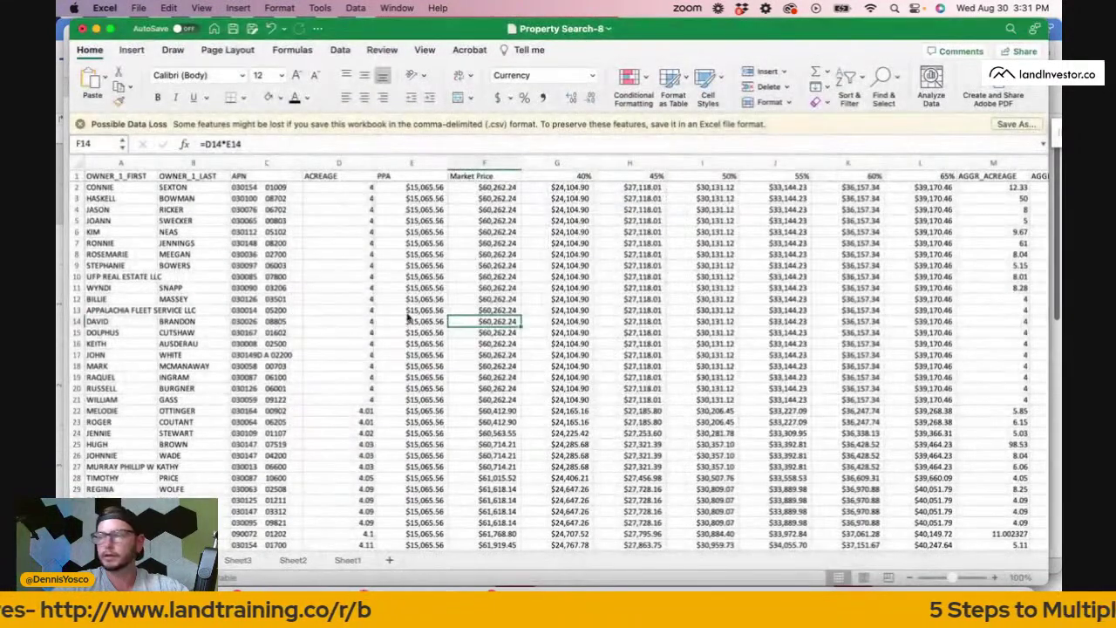